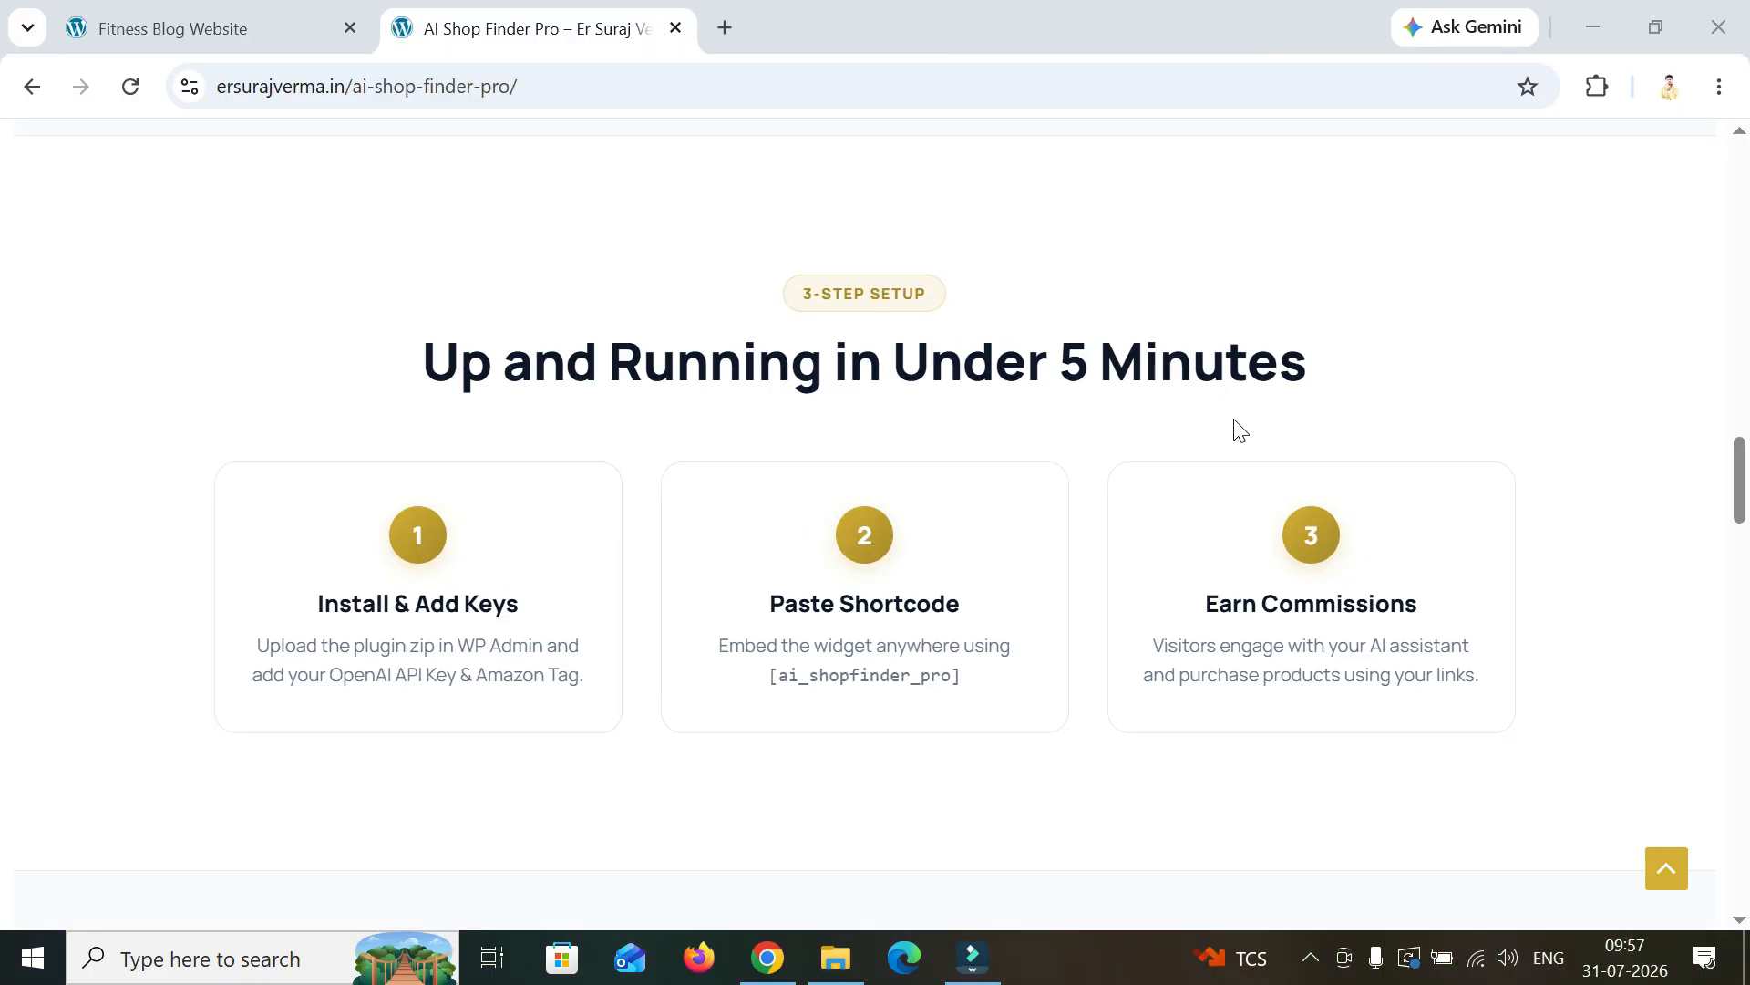
- Scroll the AI Assistant page and highlight the Earn Commissions step text
scroll(1237, 429, down, 3)
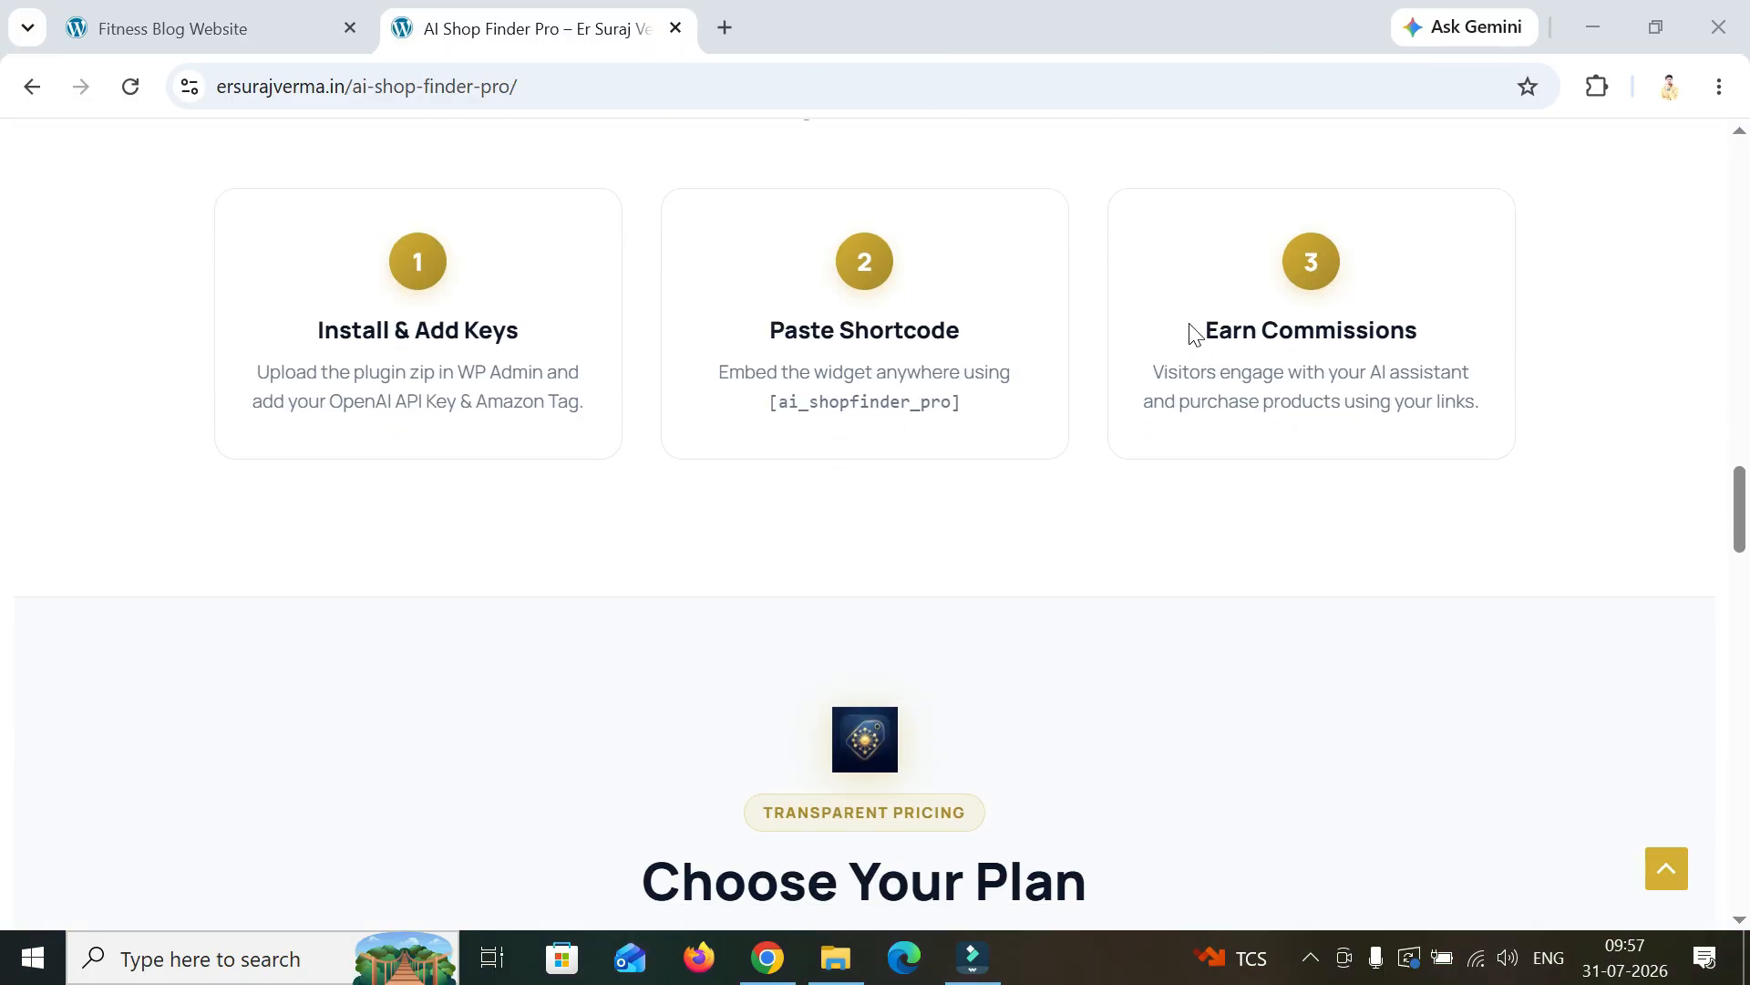
drag(1189, 324, 1671, 381)
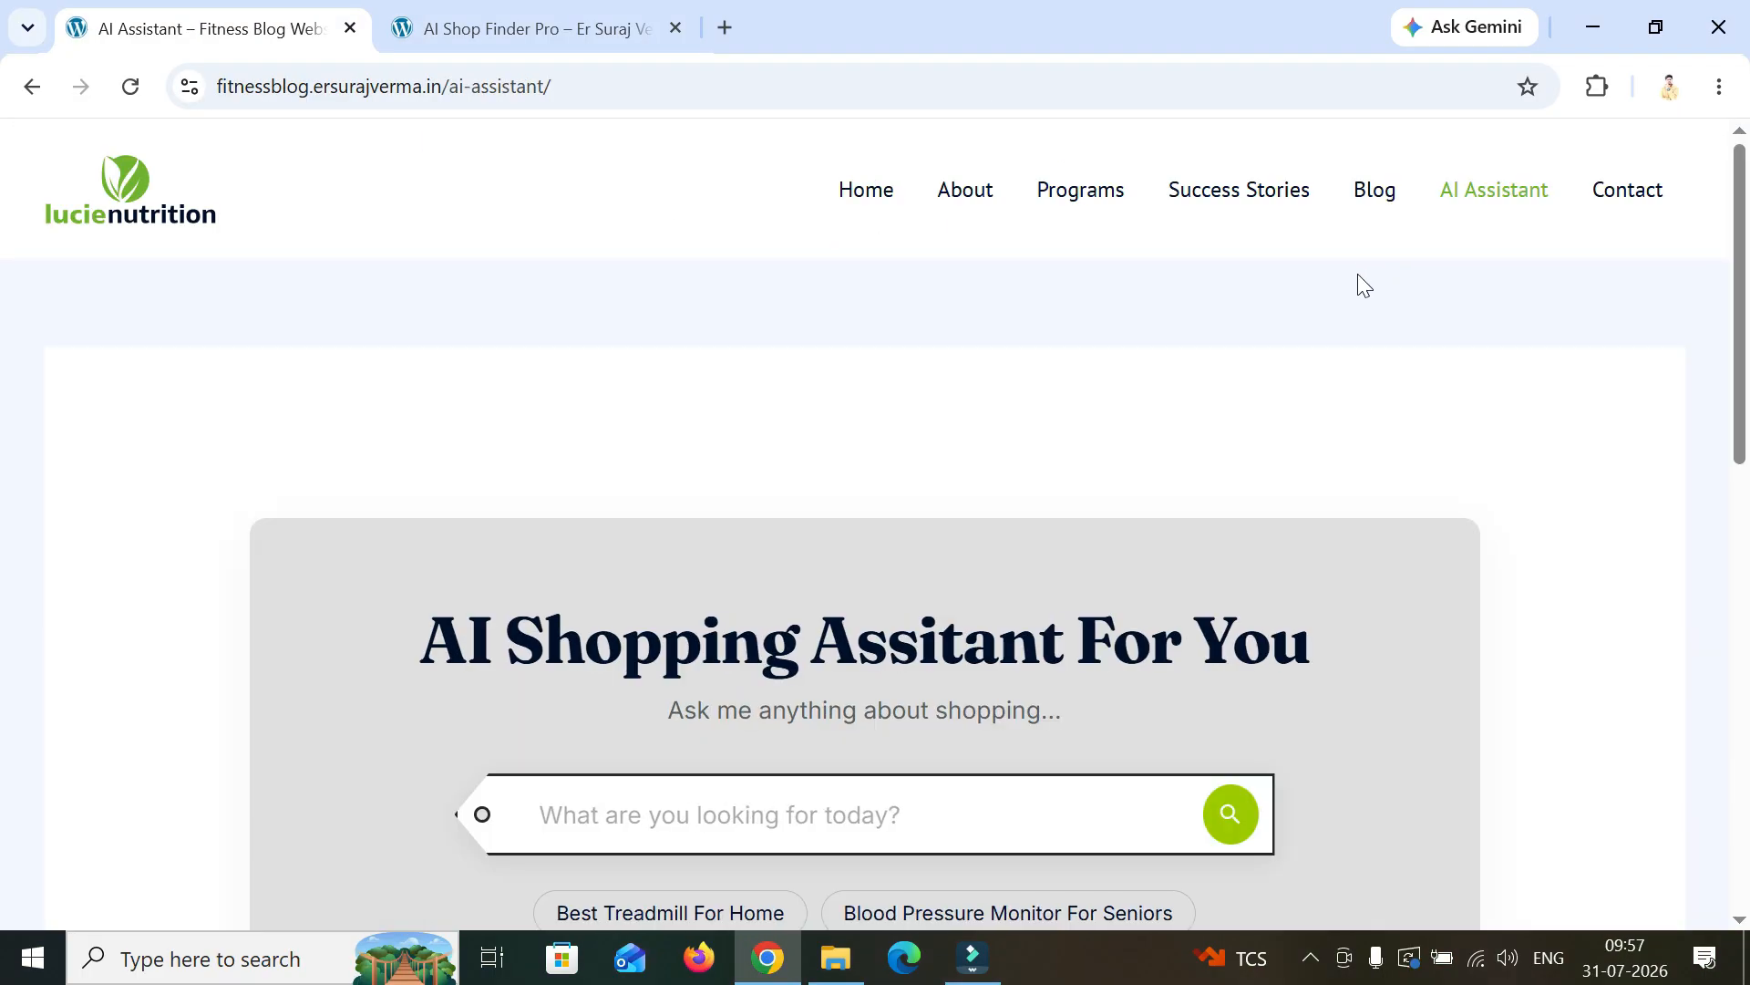
scroll(1464, 388, down, 3)
scroll(905, 406, up, 3)
scroll(905, 407, down, 3)
- Try the Best Treadmill For Home chip, then run an AI search for high-strength fitness bands
click(656, 500)
scroll(1488, 473, up, 1)
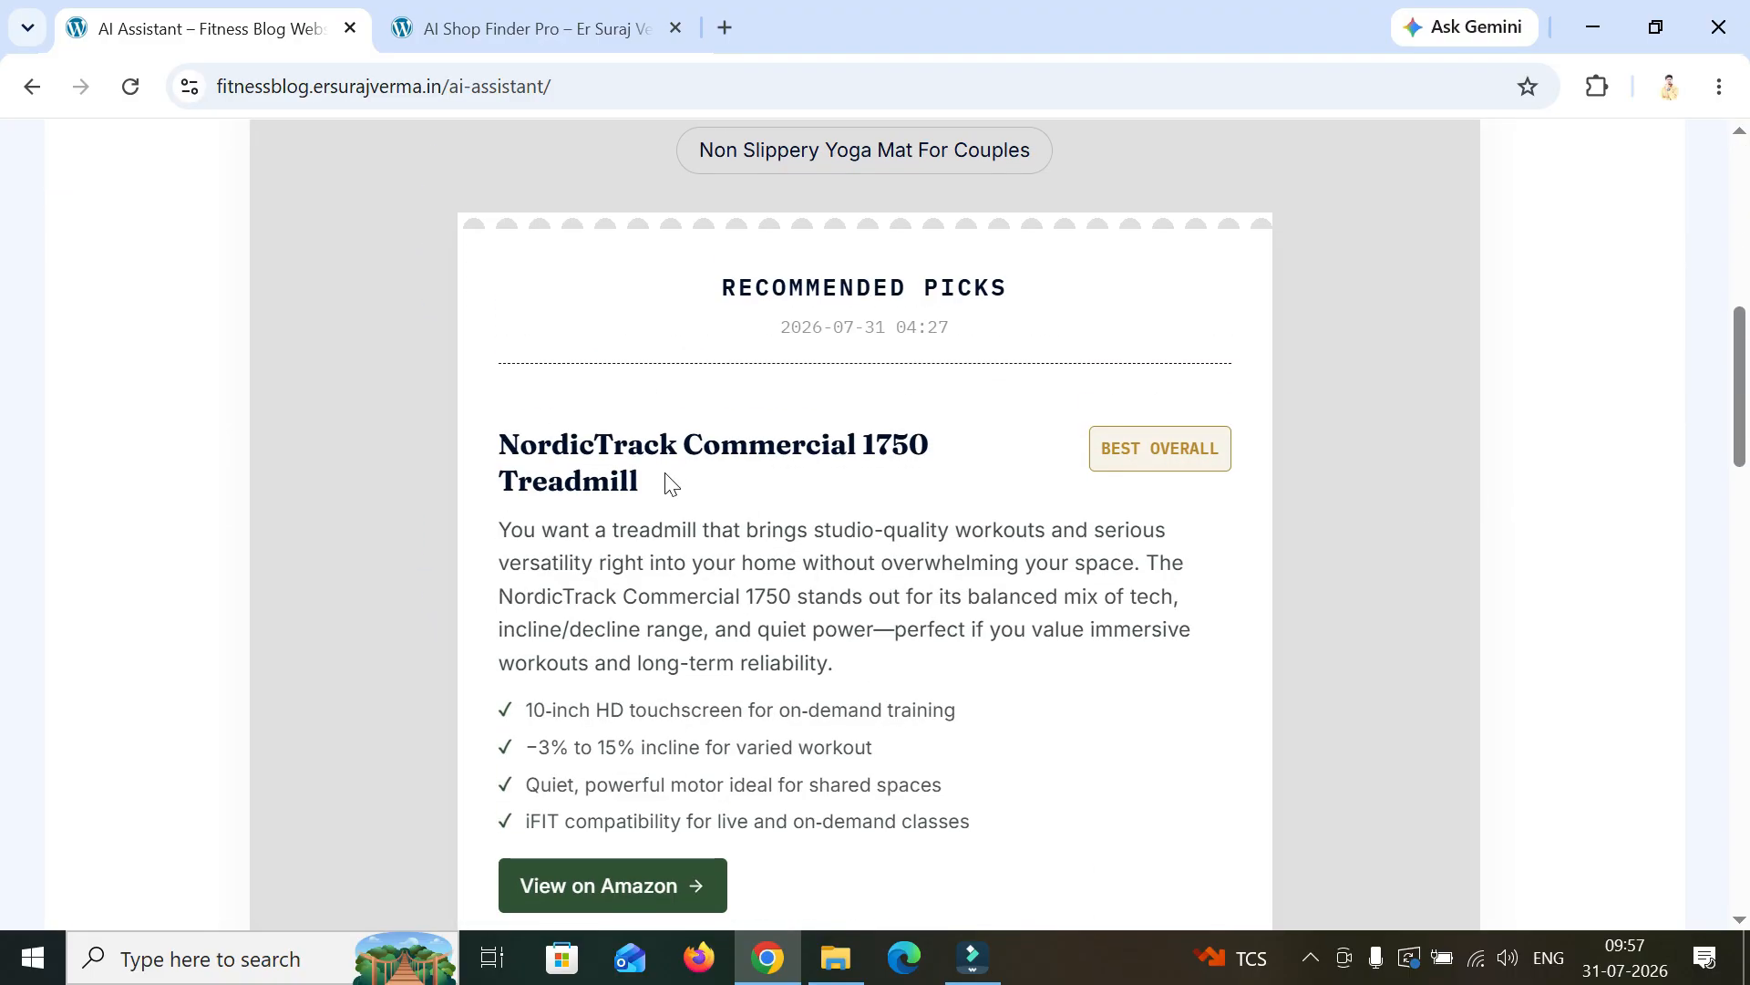
scroll(670, 483, down, 3)
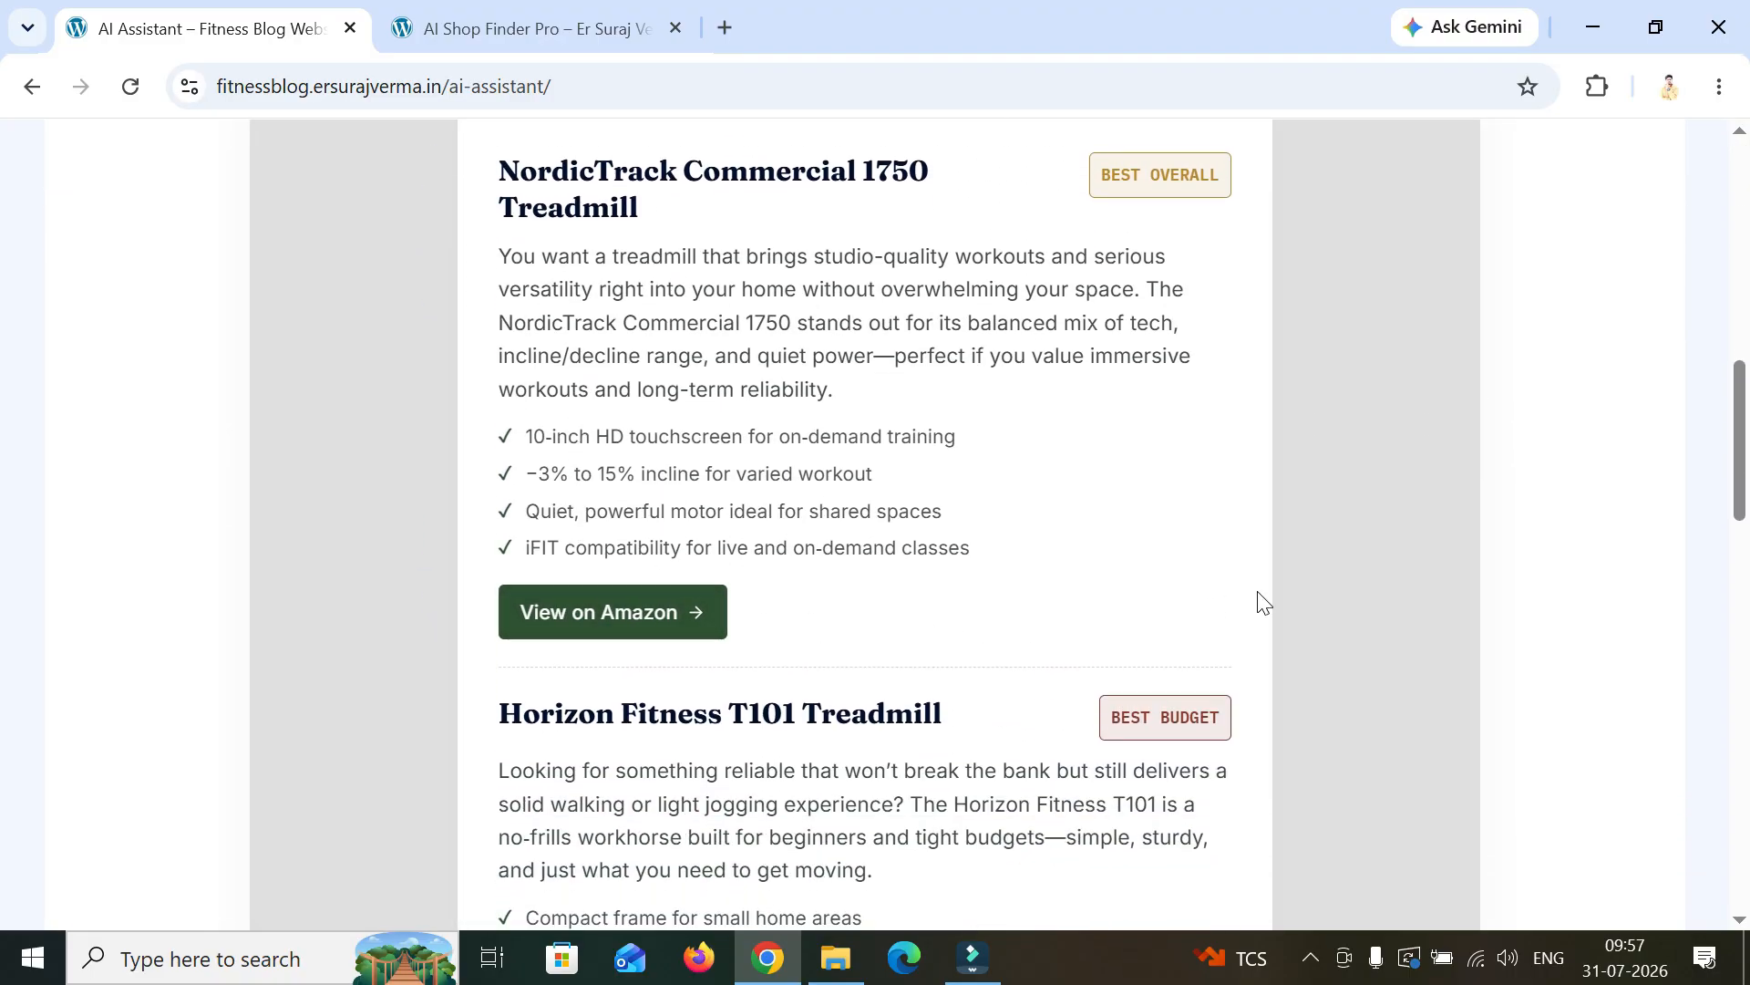
text(hight strength fitness ba)
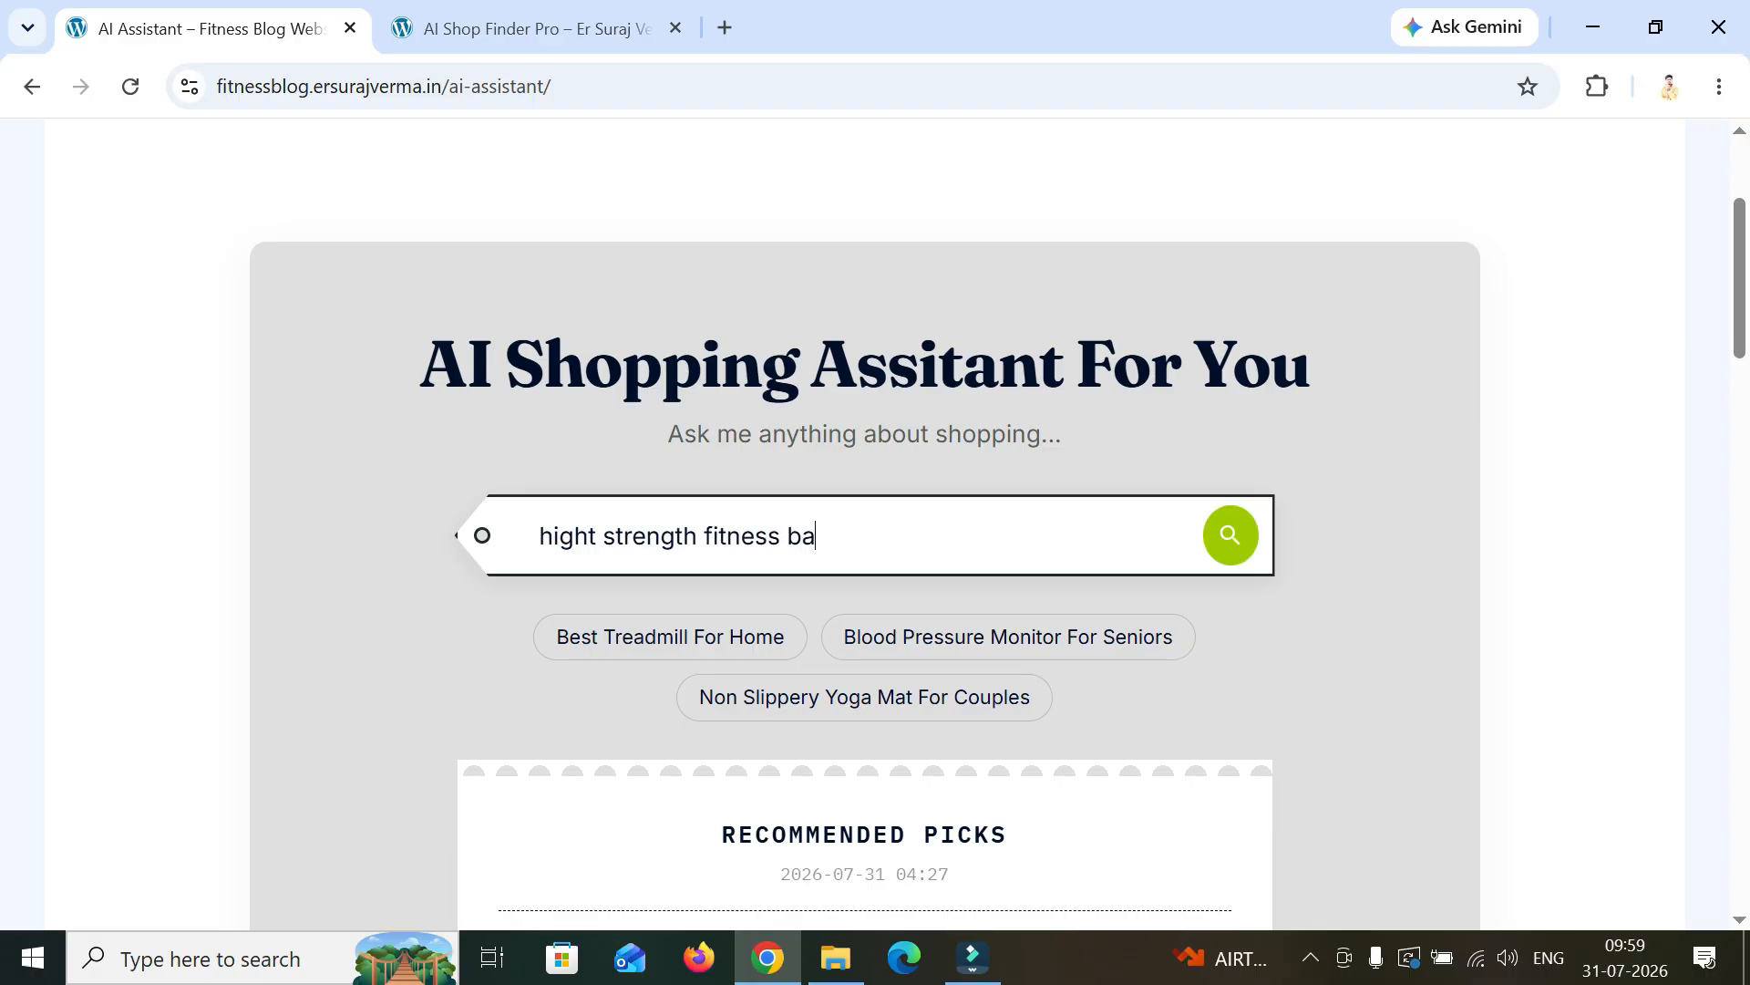
text(s)
key(Return)
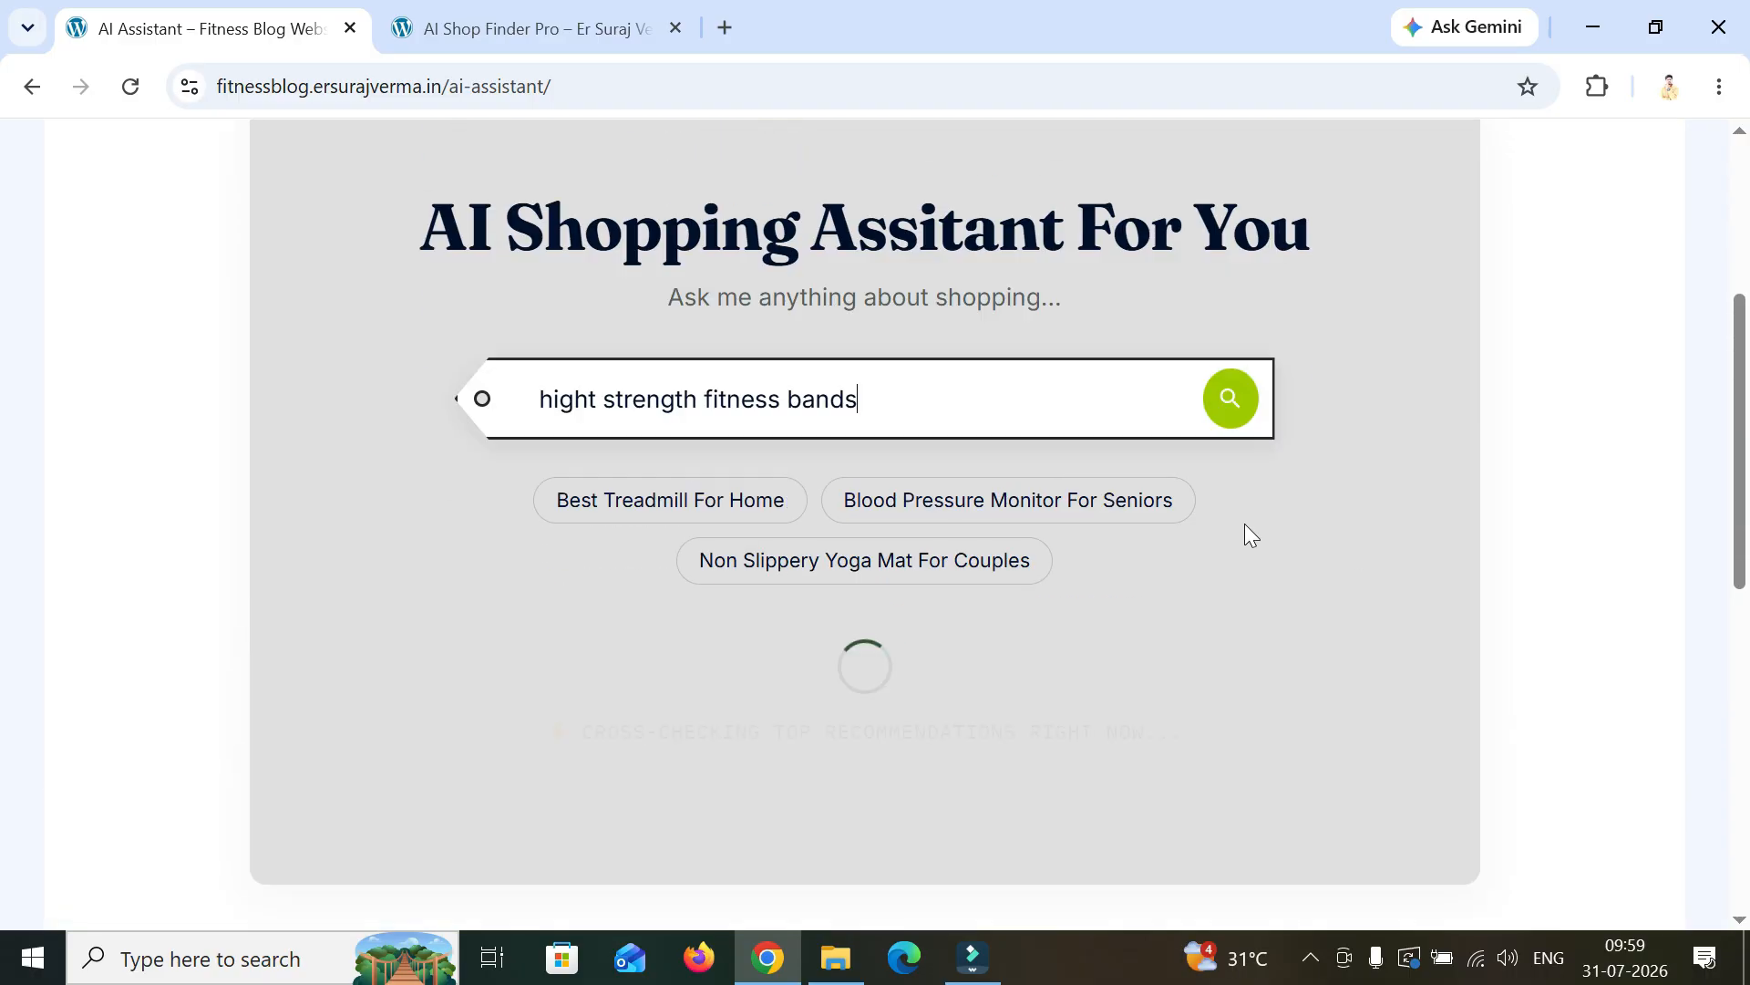
- Open the Power Systems Strength Band's View on Amazon link in a new tab
scroll(984, 523, up, 2)
scroll(663, 528, down, 3)
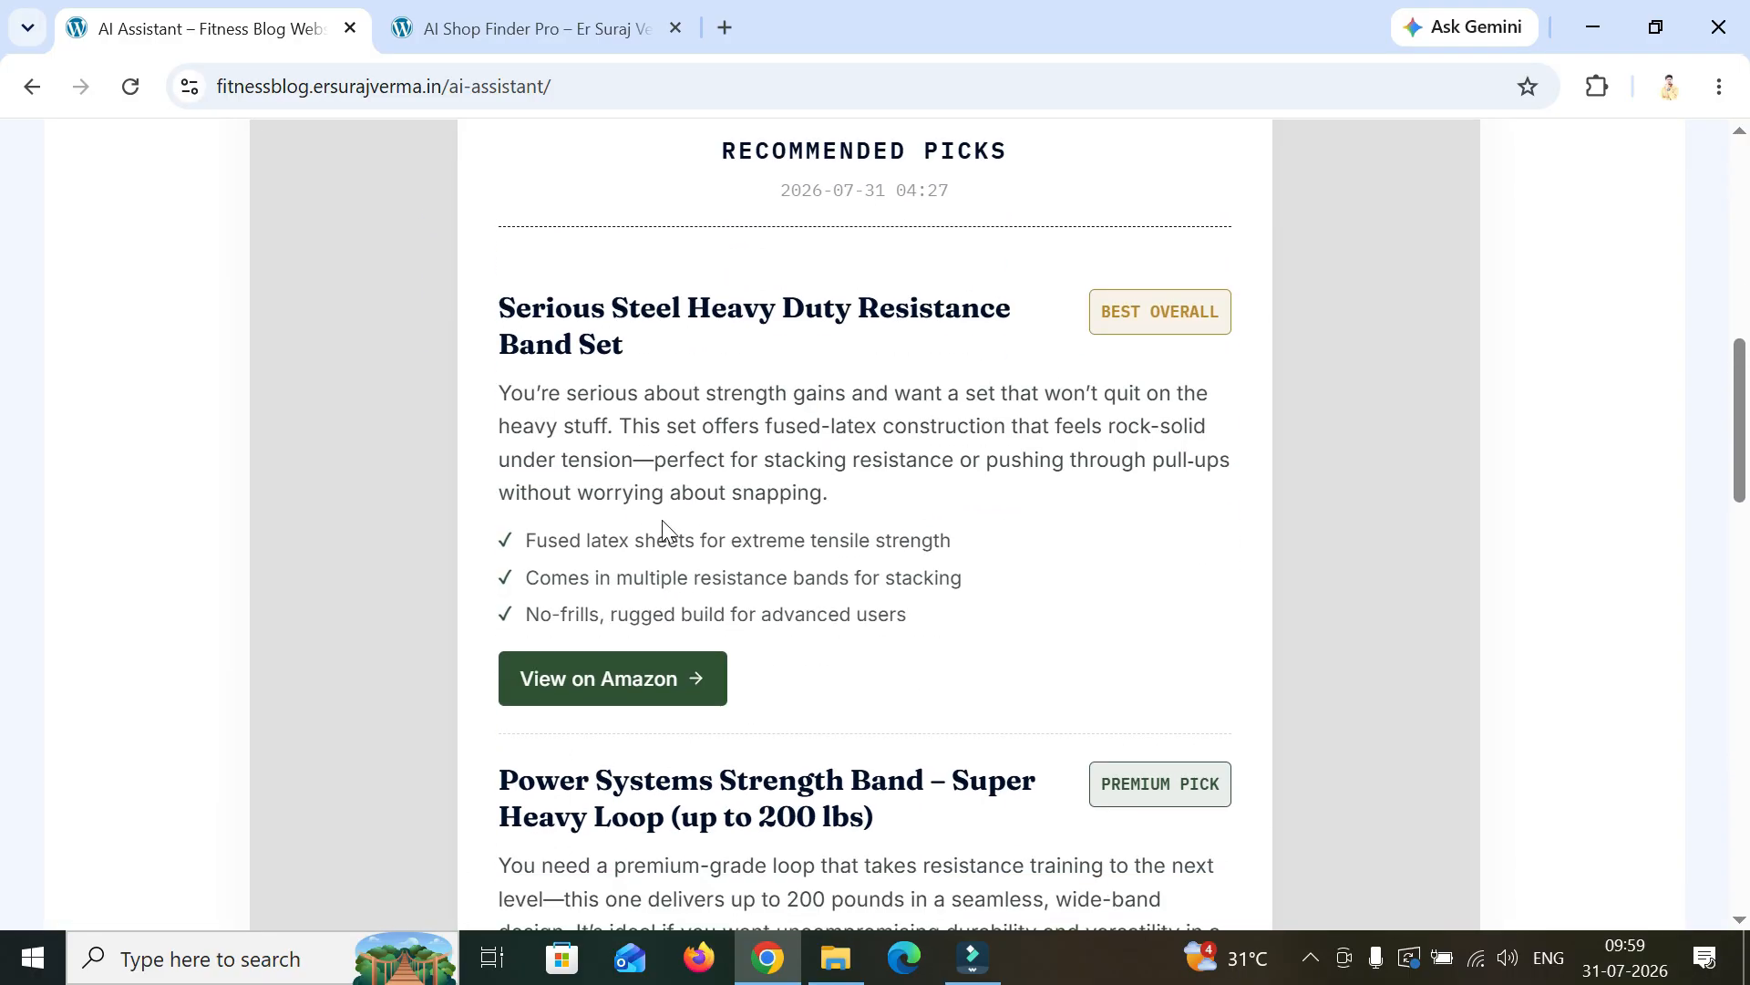
scroll(955, 570, down, 5)
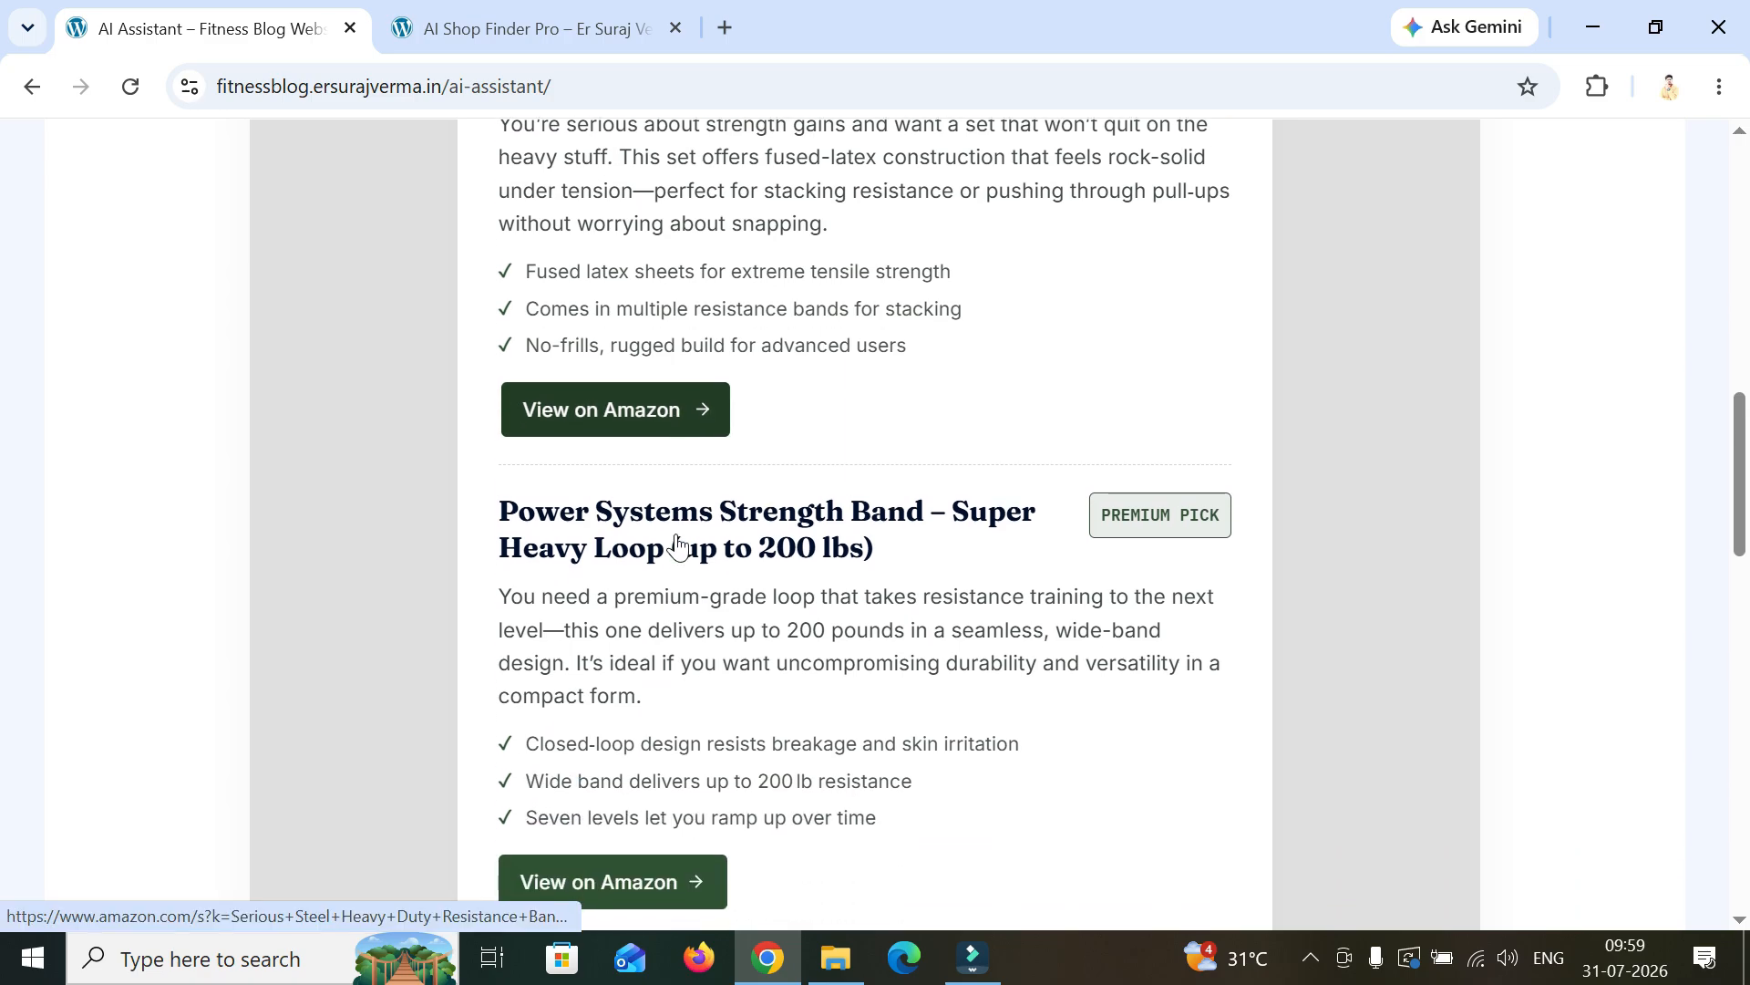
click(645, 740)
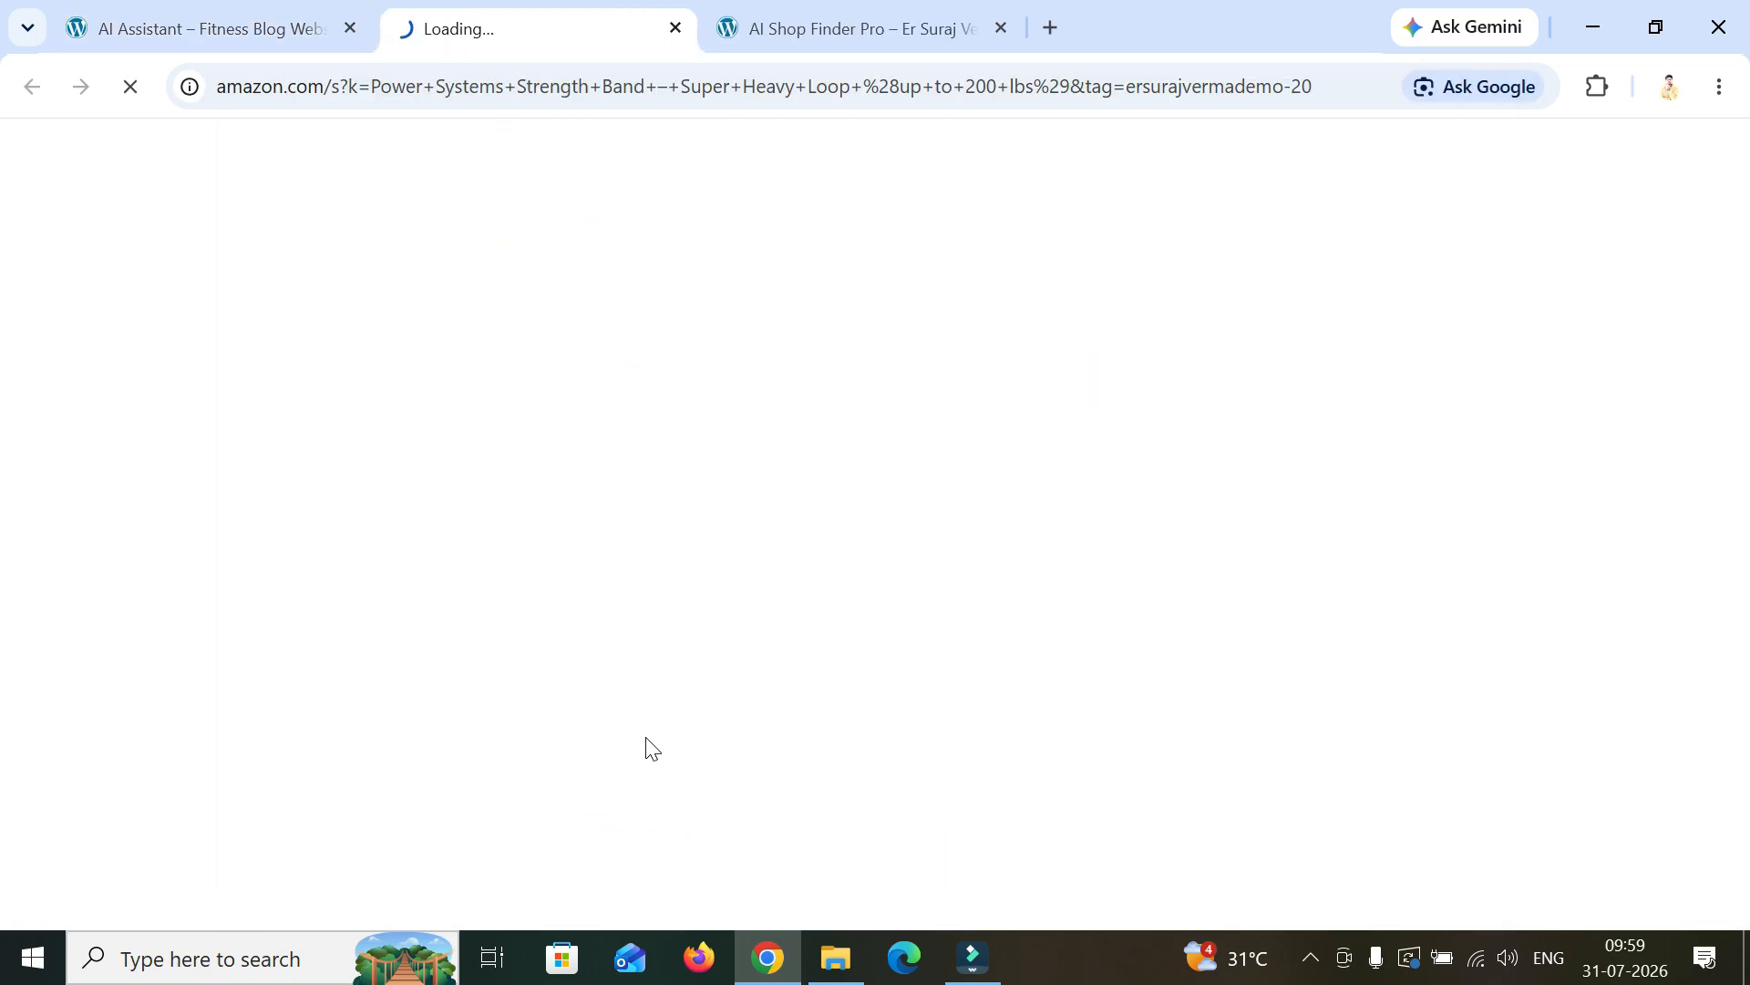
- Check the affiliate tag in the Amazon results address, then close the Amazon tab
scroll(802, 638, down, 6)
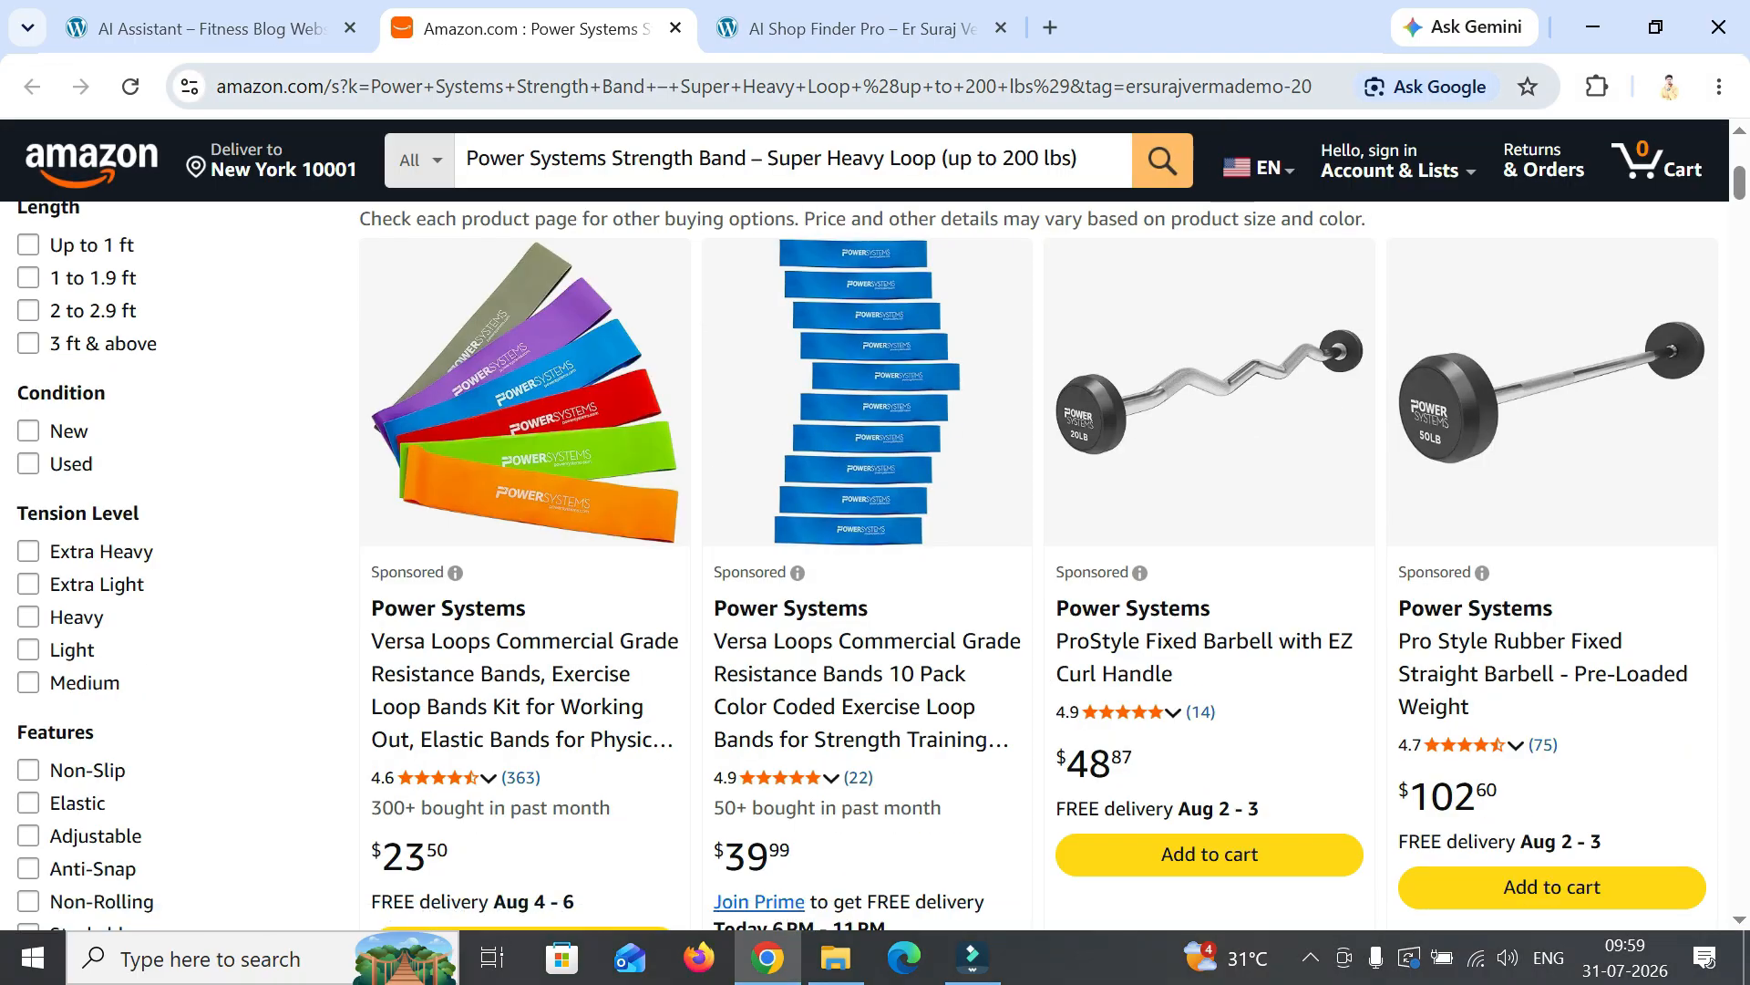
drag(1125, 87, 1318, 125)
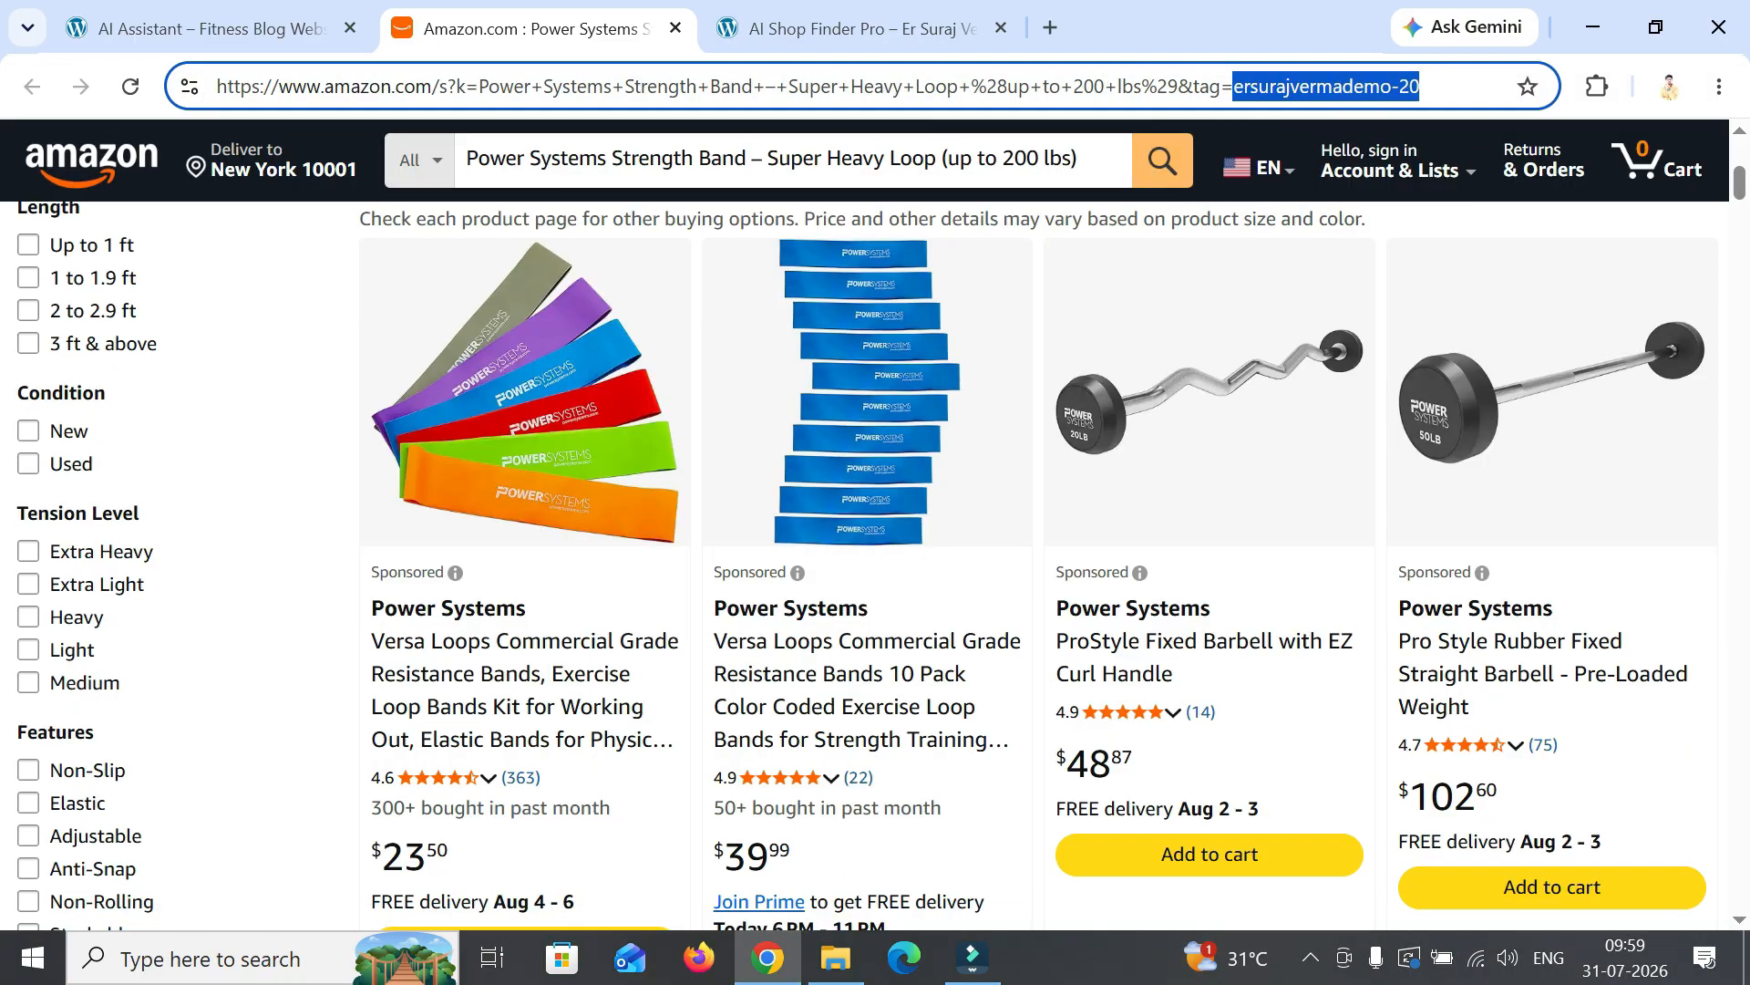
click(675, 30)
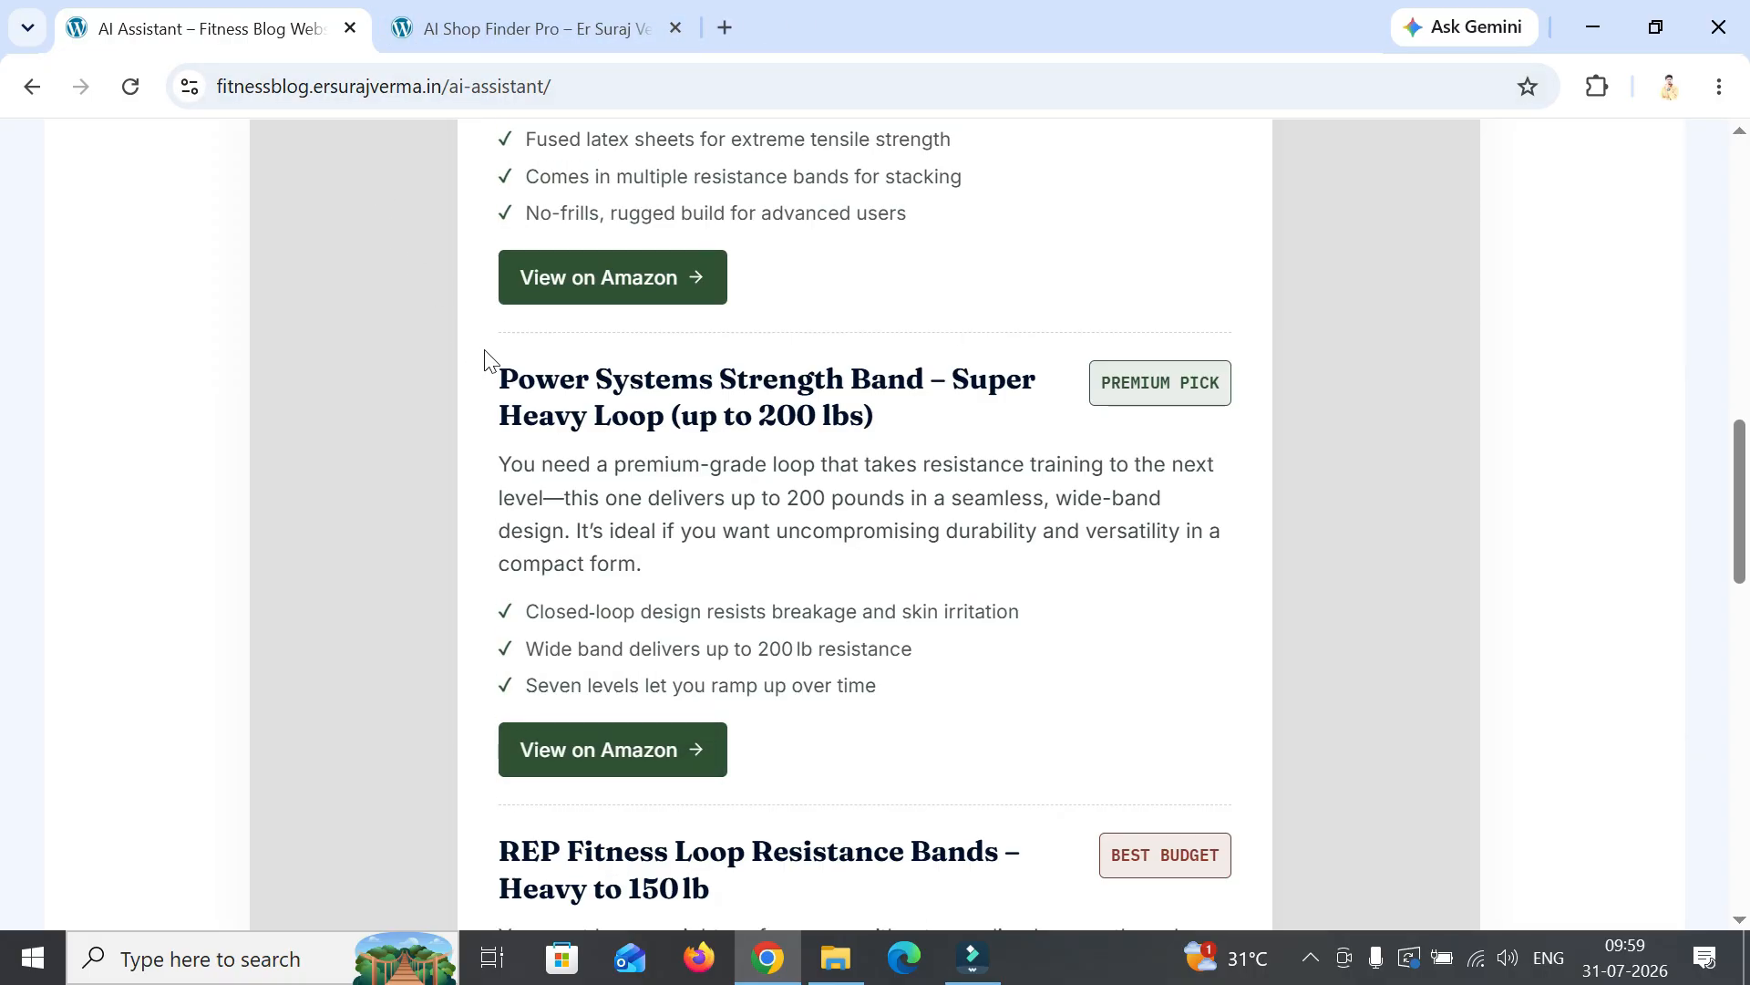
- Go to the developer site's home page and view its About section
scroll(529, 364, up, 10)
scroll(801, 254, up, 3)
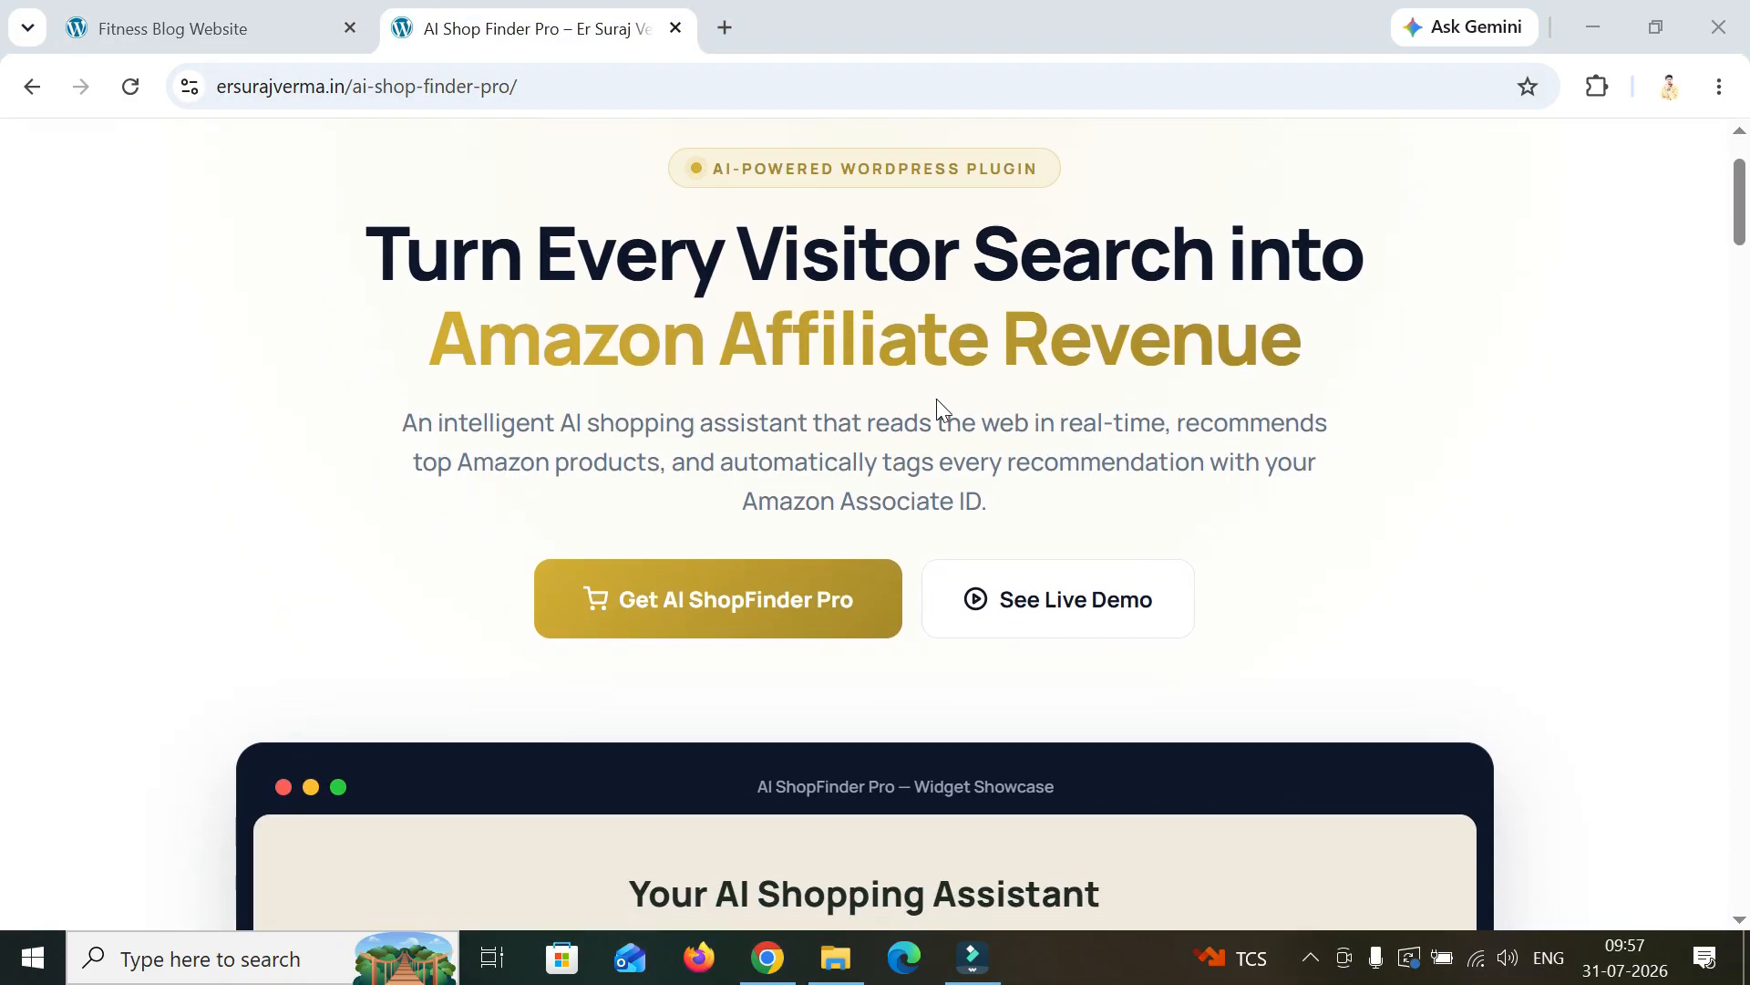
scroll(944, 410, up, 2)
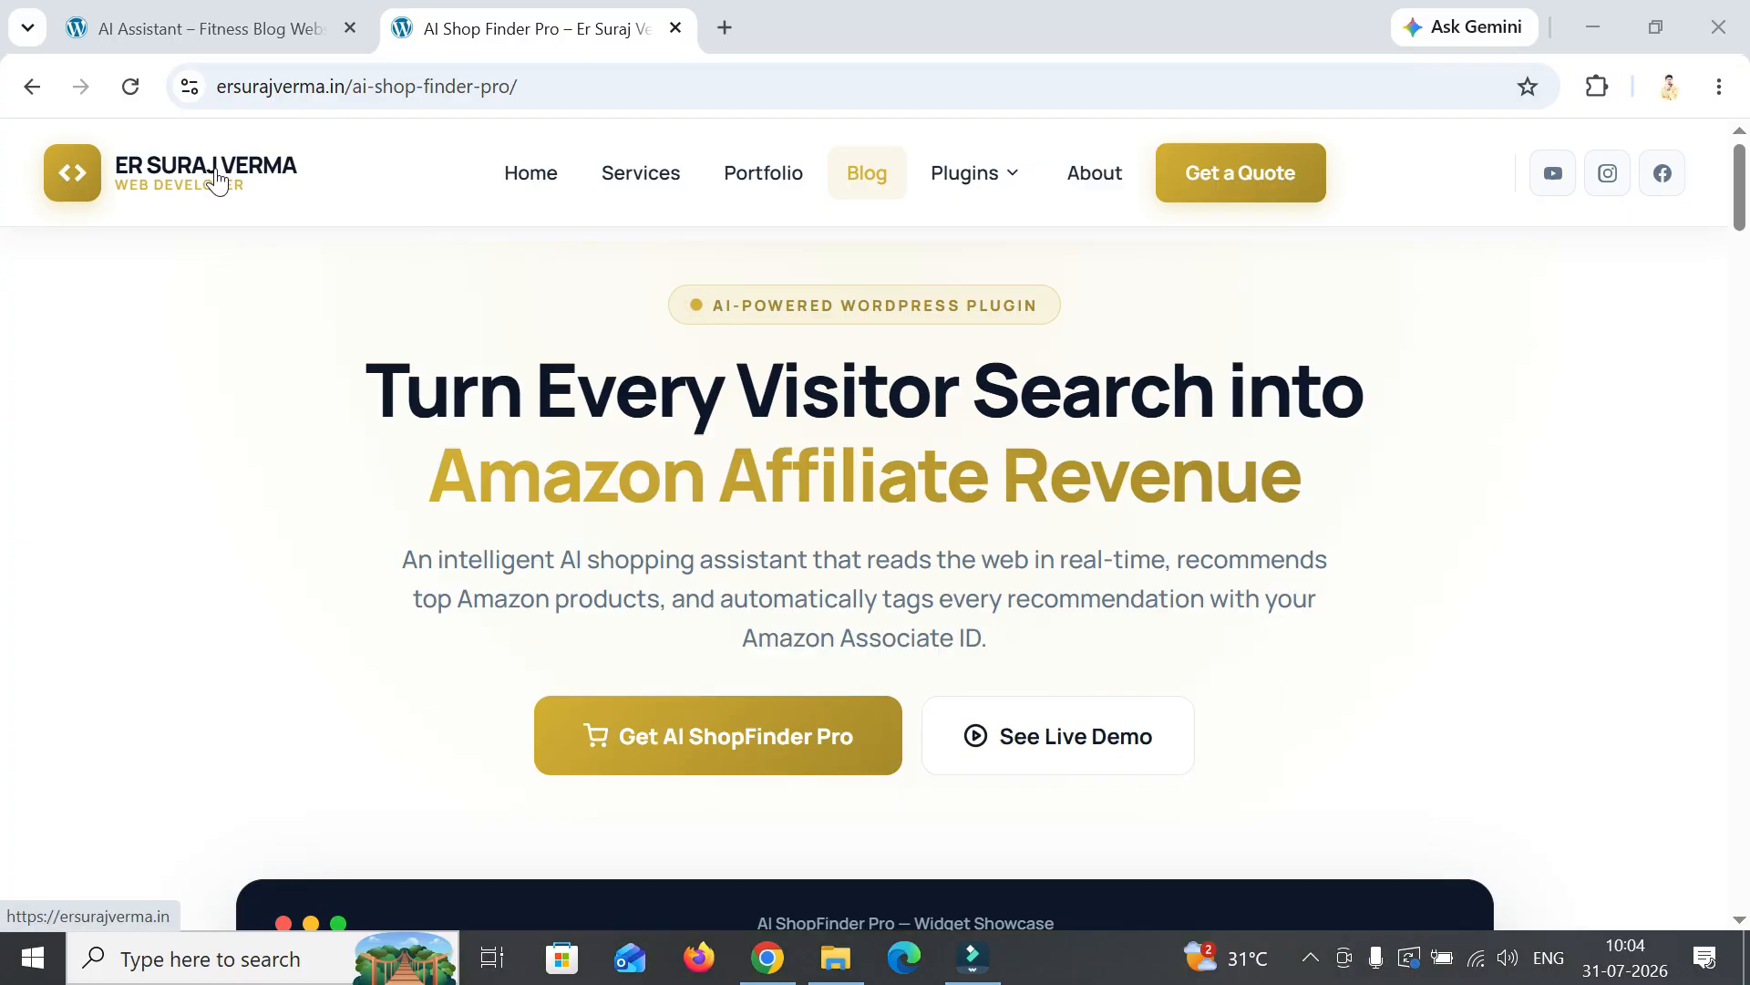
click(212, 178)
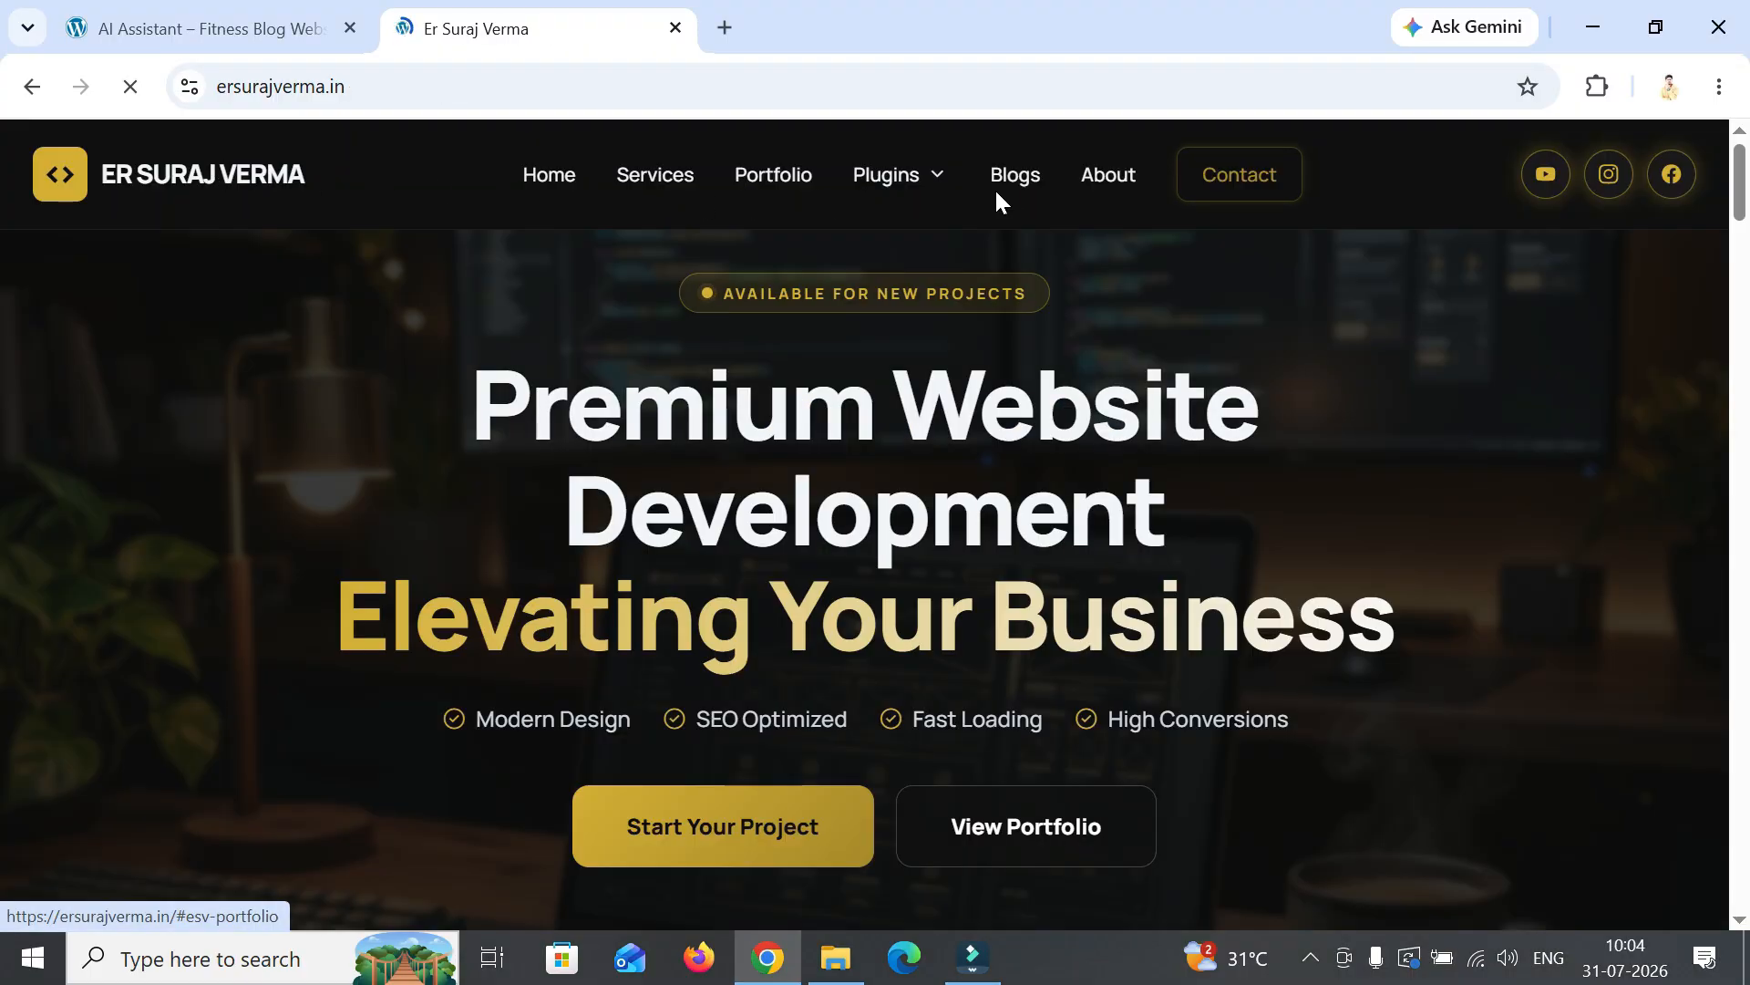
click(1118, 182)
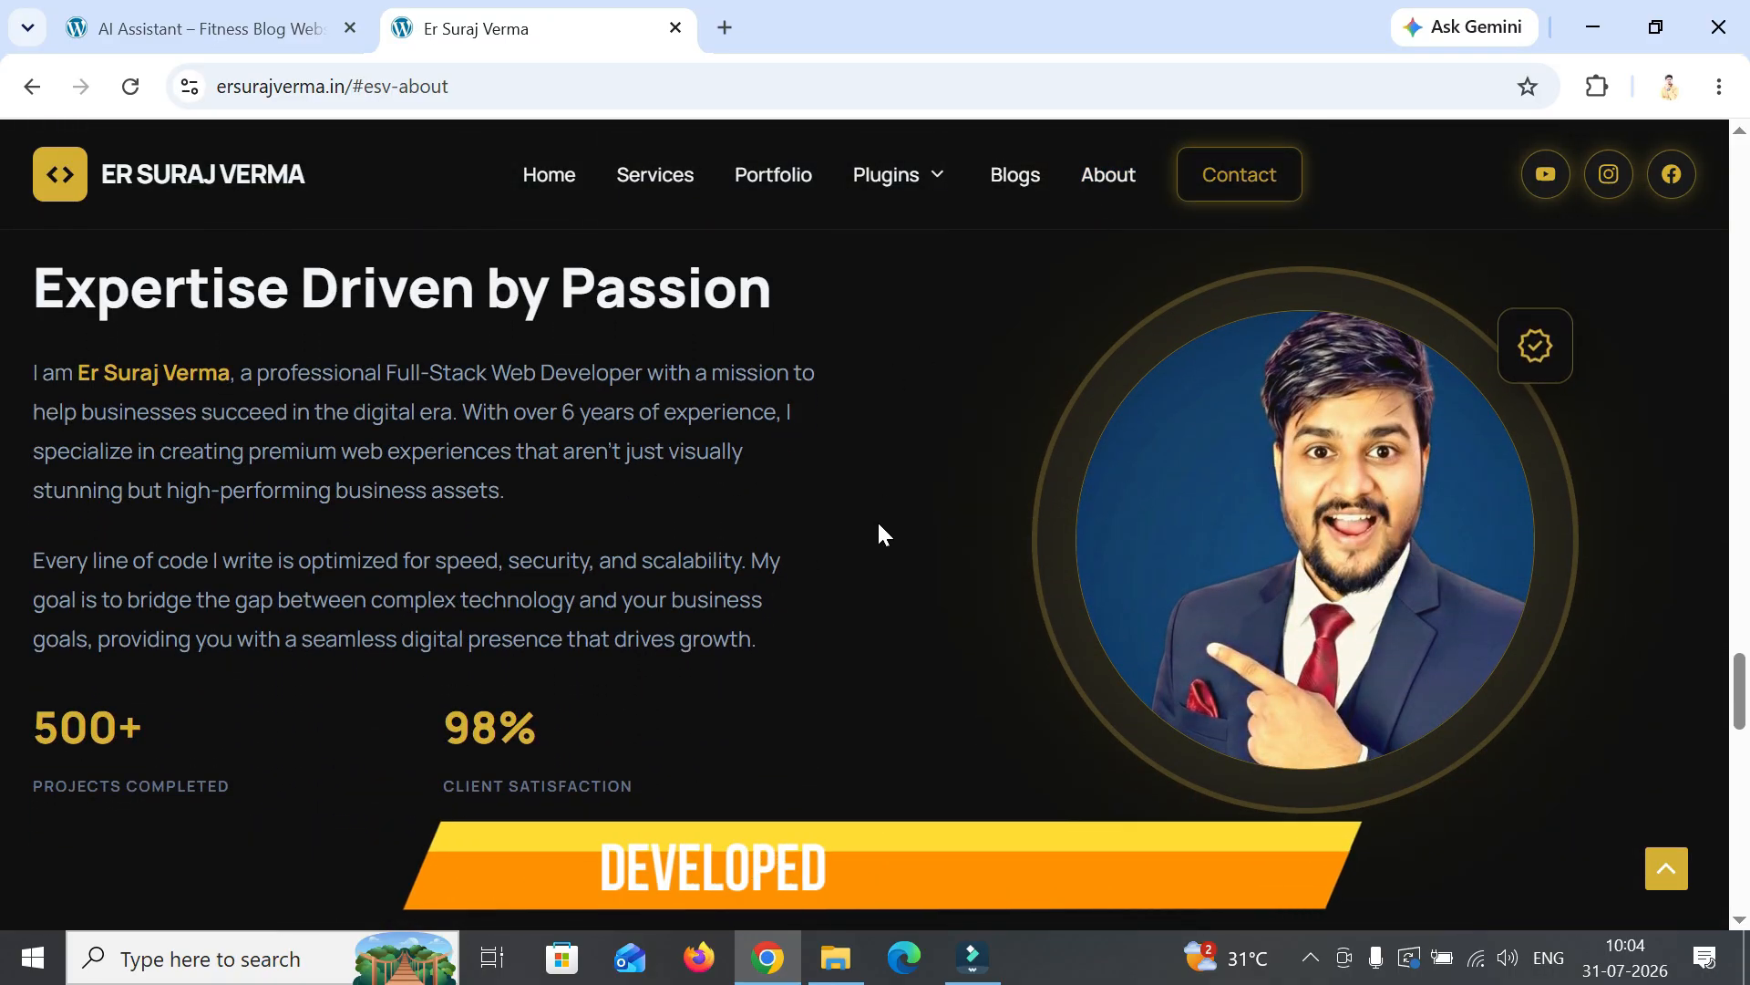
scroll(873, 527, down, 1)
scroll(874, 538, up, 1)
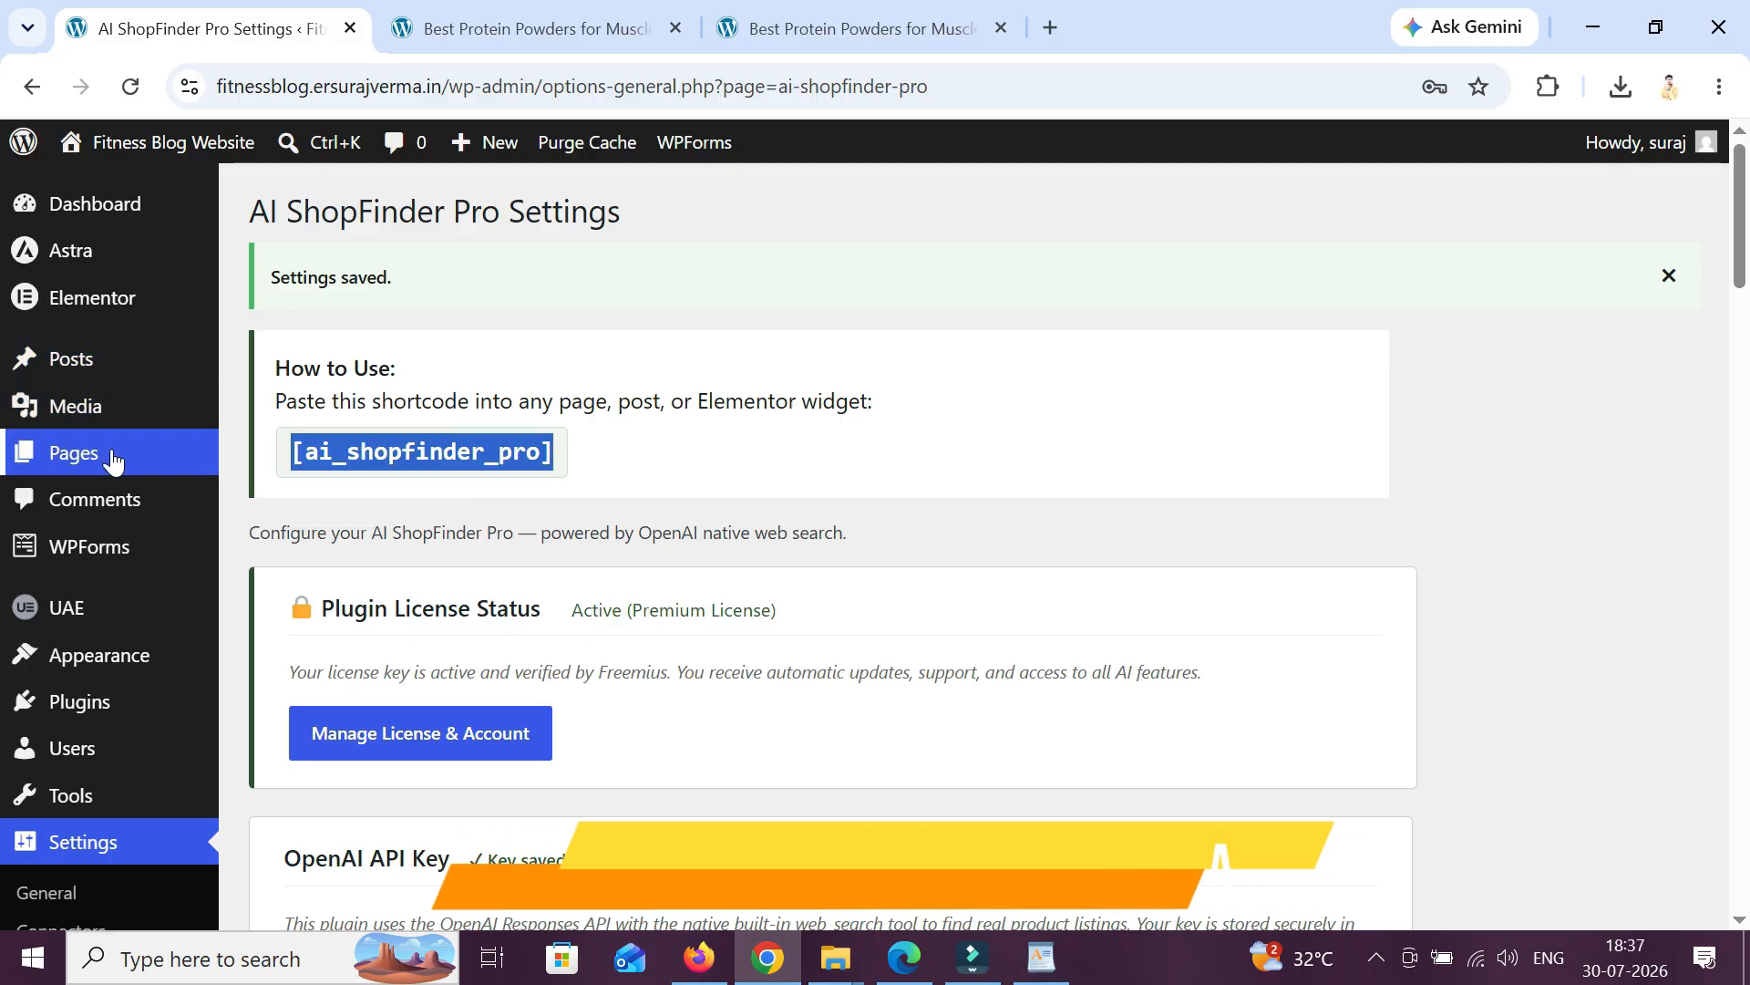
- Start a new page from Pages > Add Page and title it AI Assistant
mouse_move(113, 460)
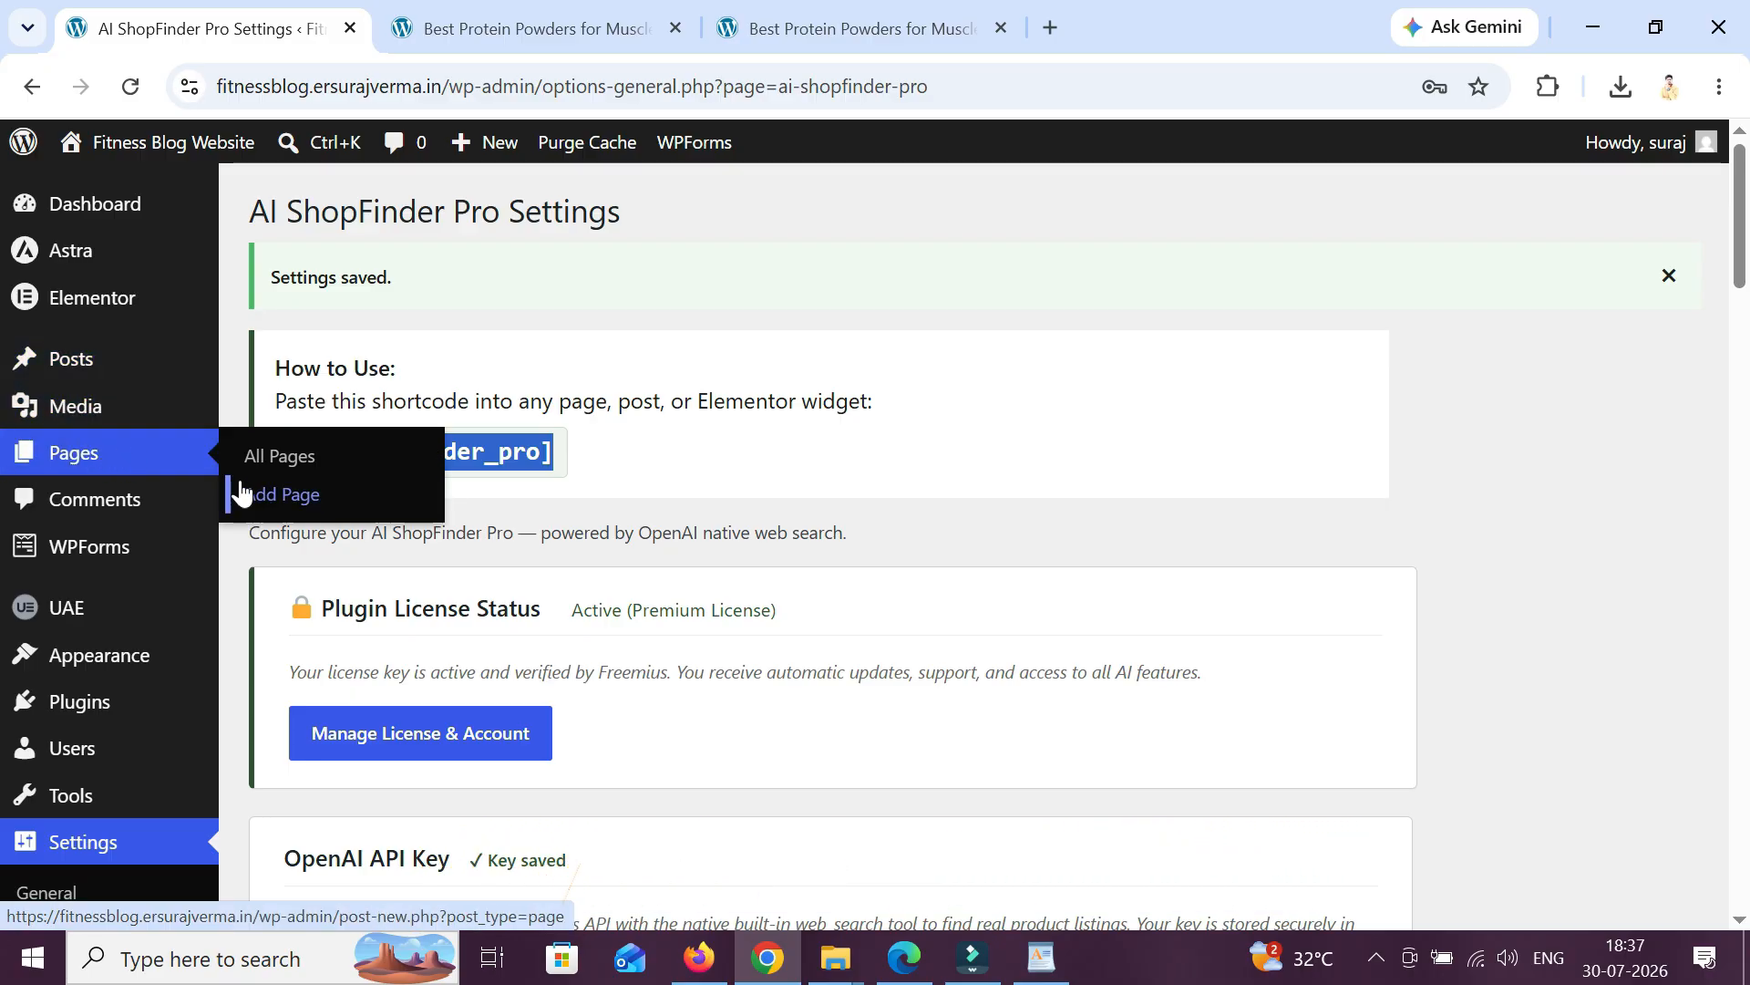
right_click(262, 498)
key(Escape)
click(282, 494)
text(AI A)
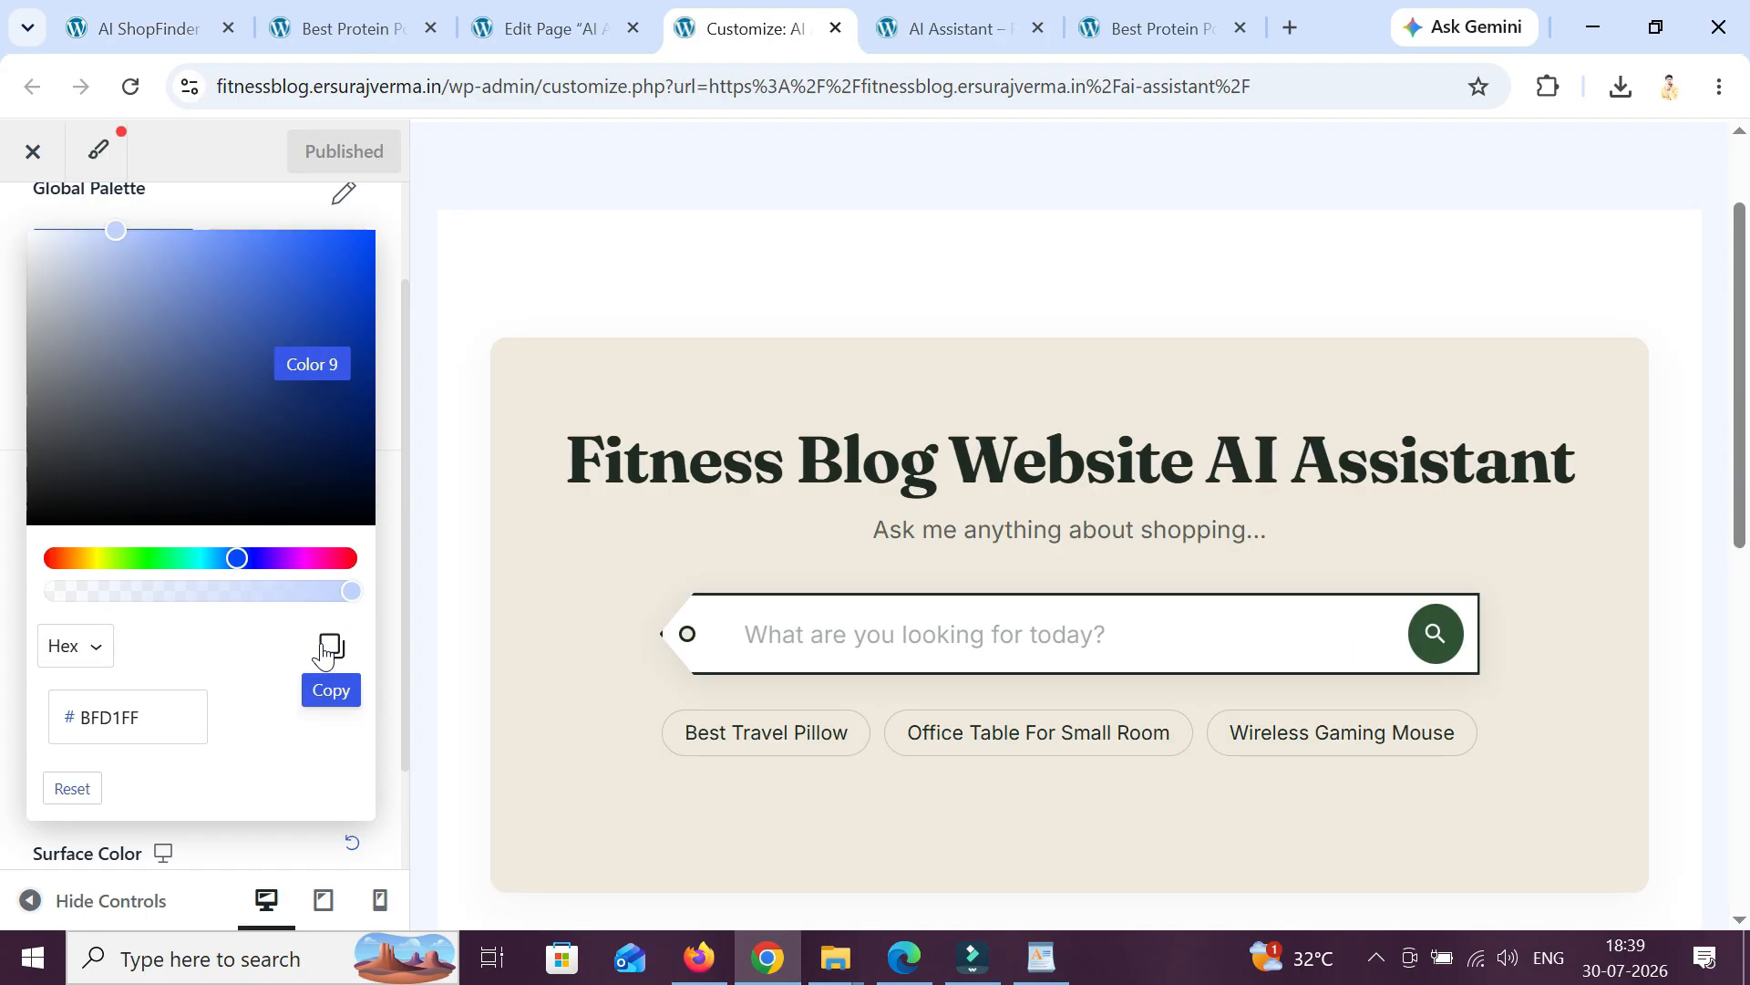
- Copy the BFD1FF colour value for the assistant panel's light blue background
click(331, 644)
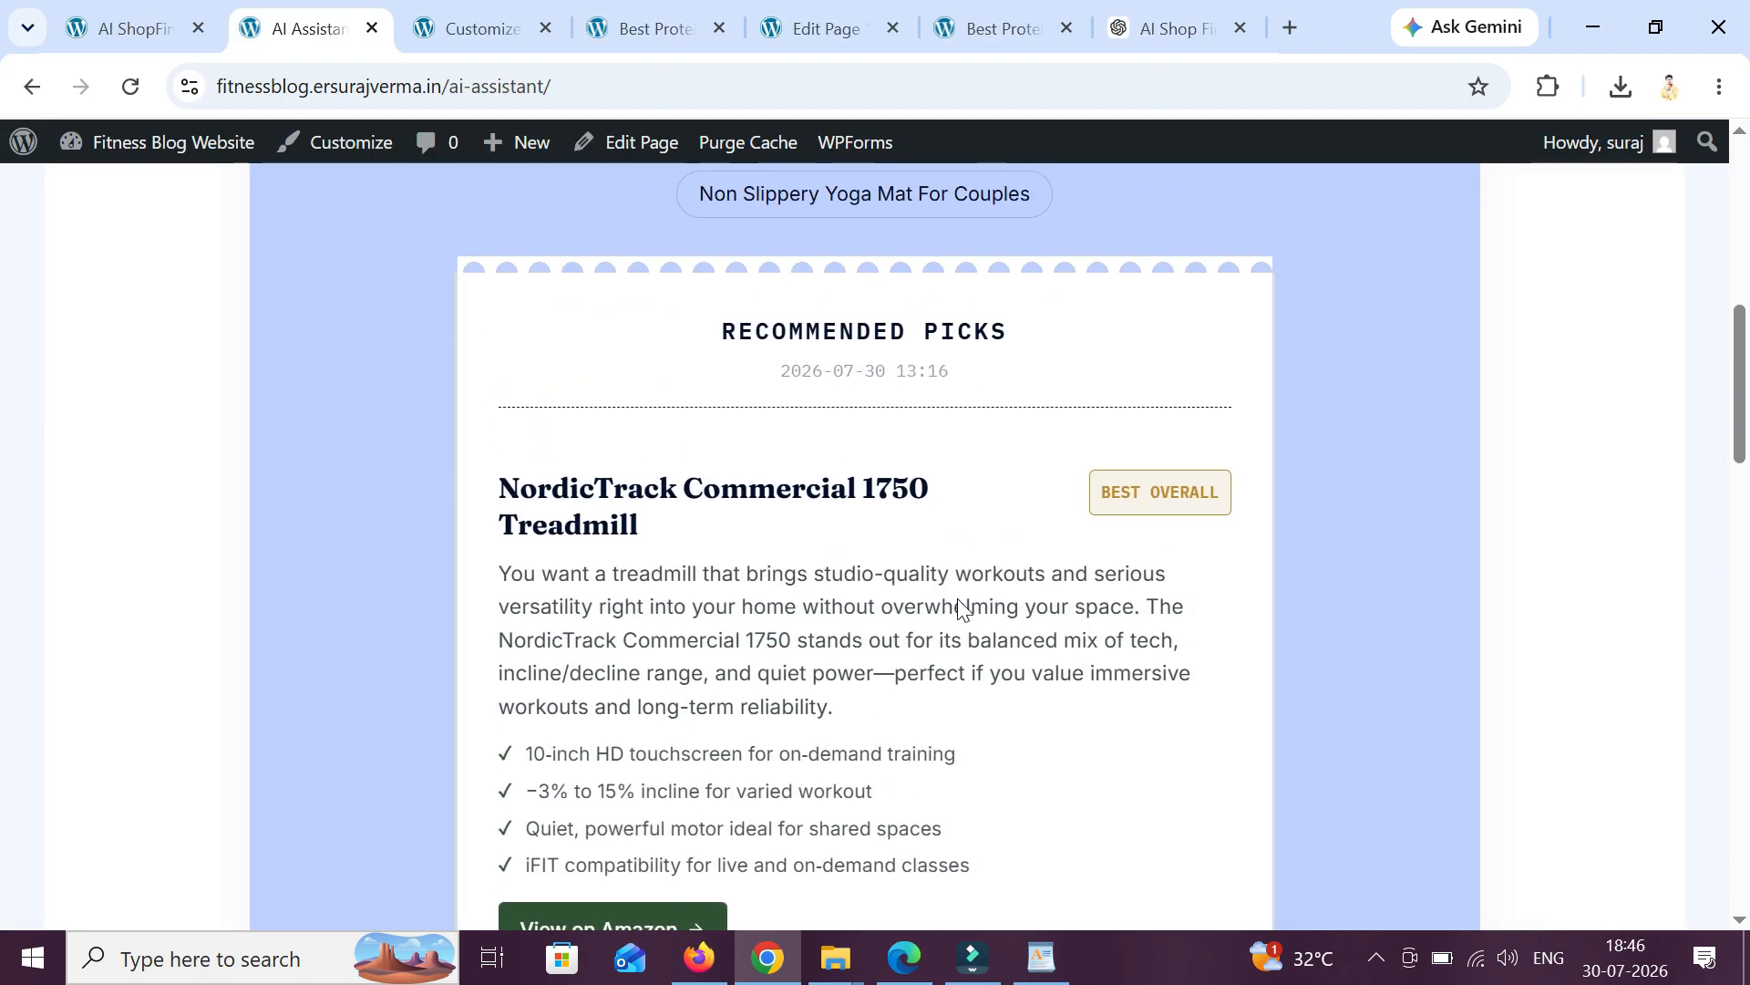
scroll(1103, 547, down, 5)
scroll(1101, 516, down, 2)
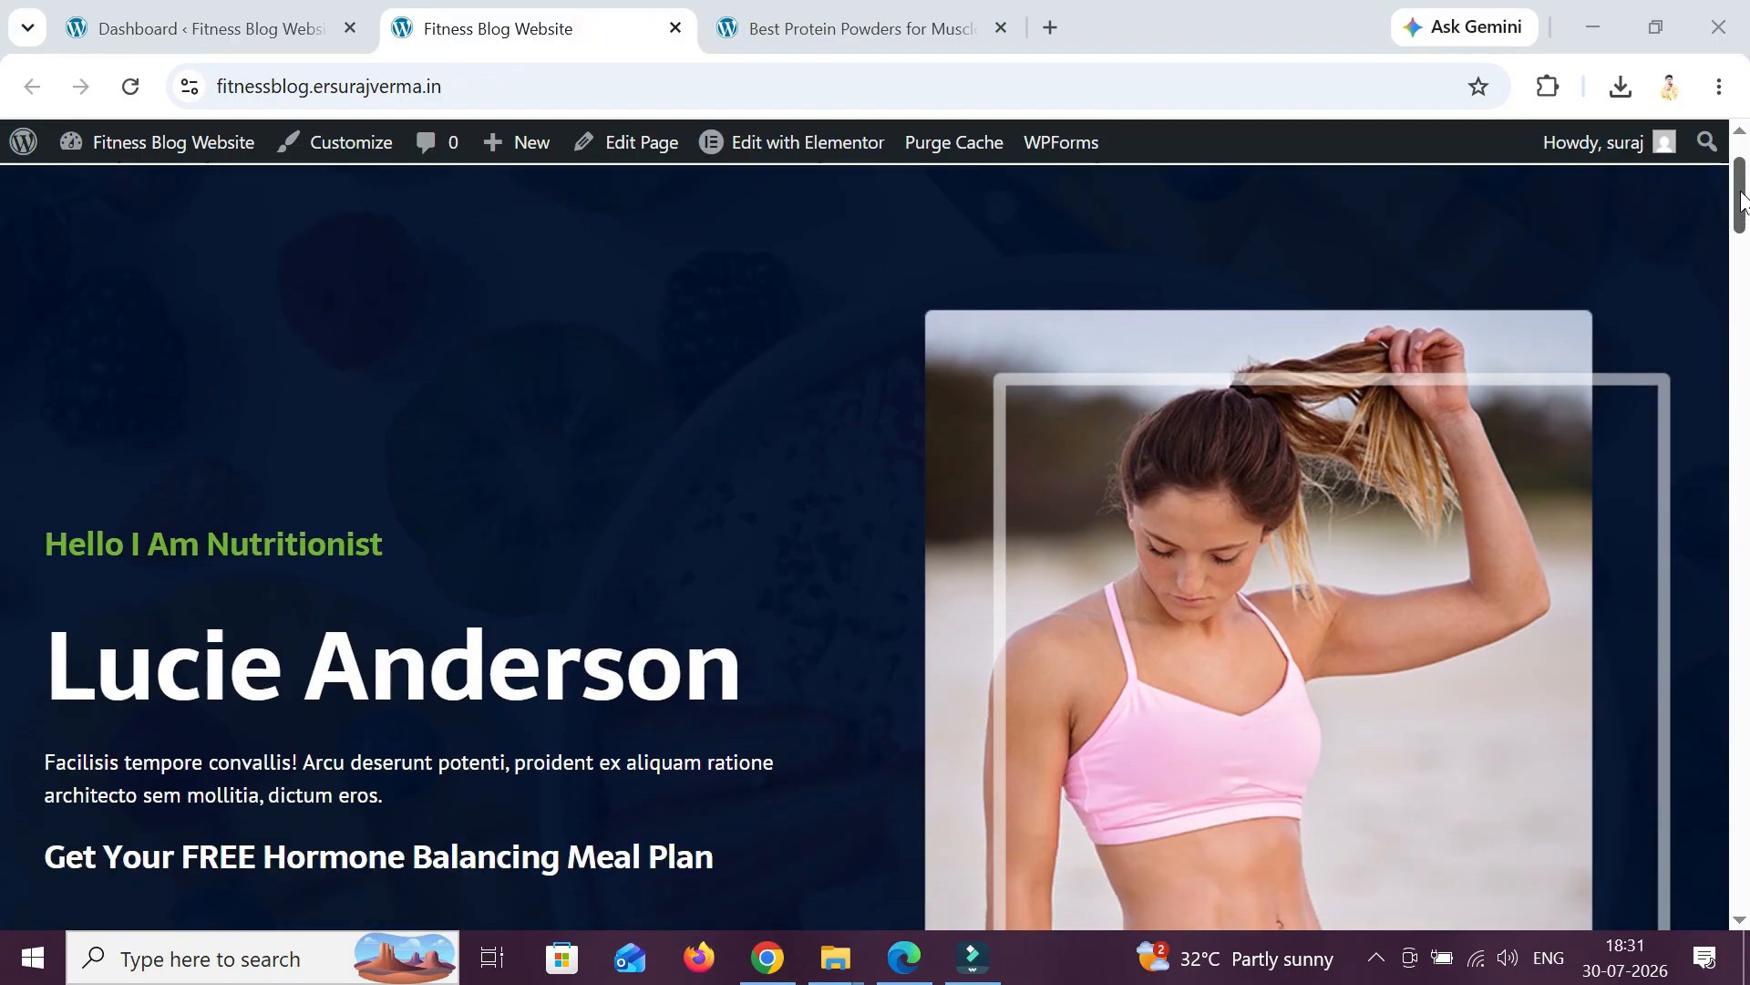
scroll(1725, 228, down, 10)
scroll(1726, 228, down, 9)
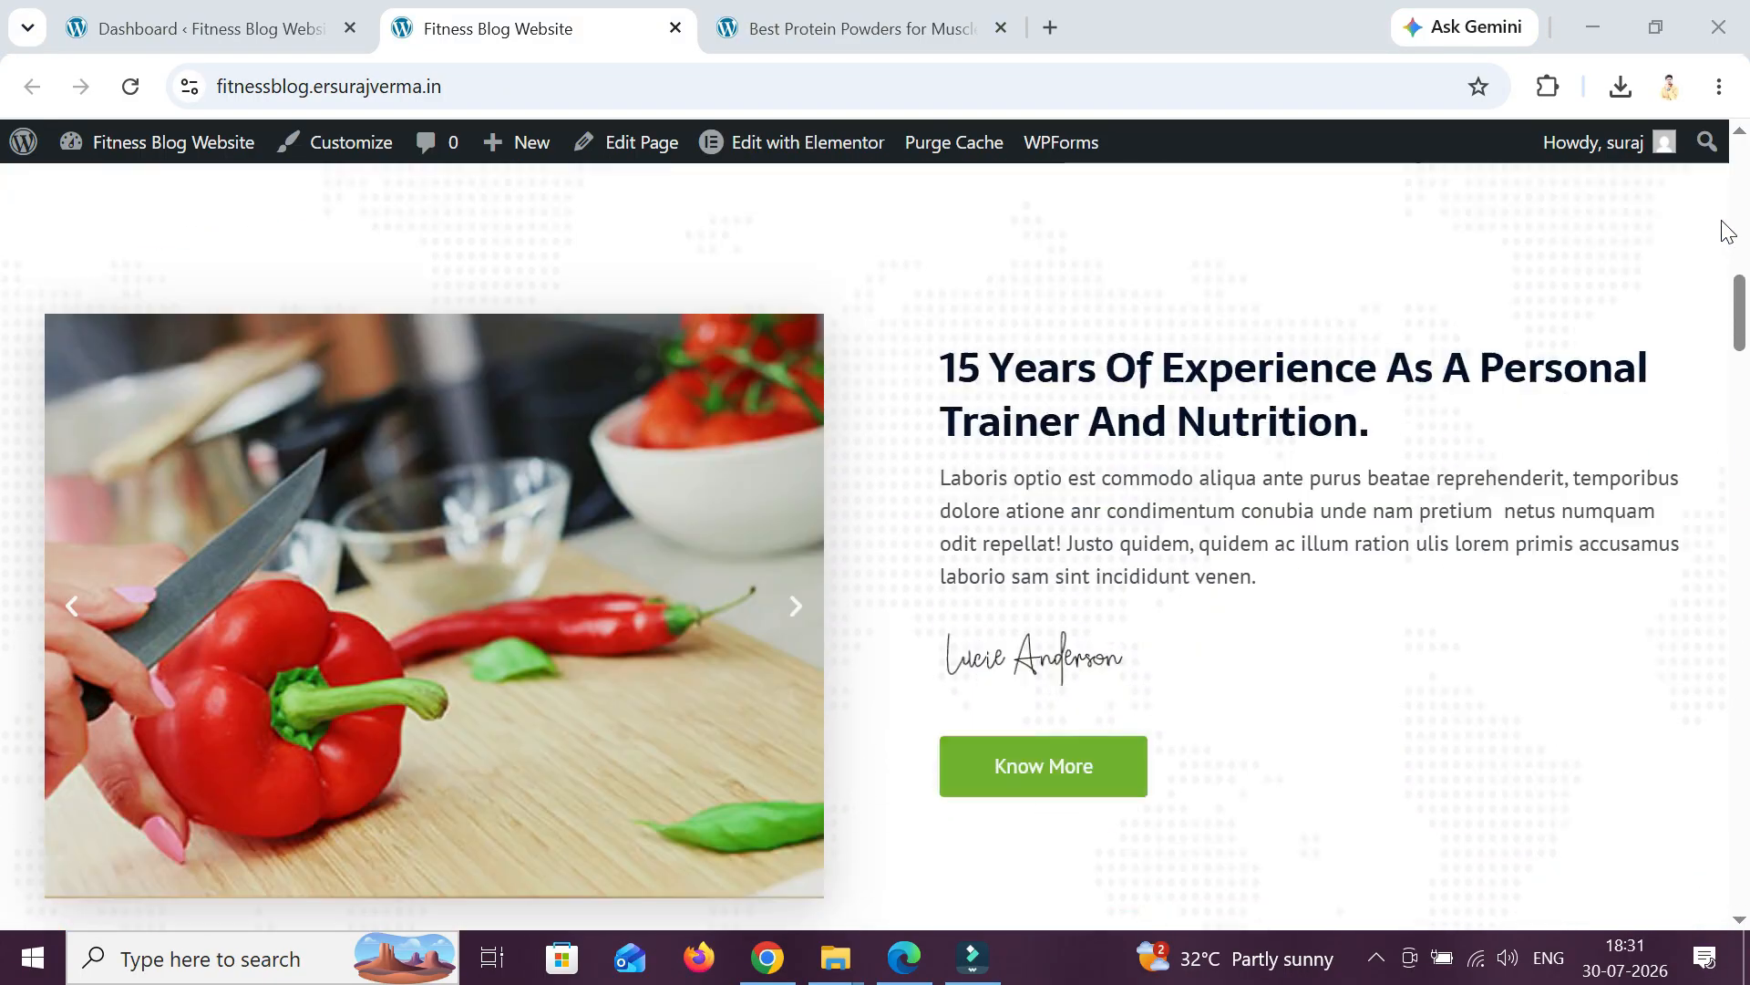
- Open the post 'Best Protein Powders for Muscle Gain & Weight Loss in 2026' from the blog listing
scroll(1725, 228, down, 9)
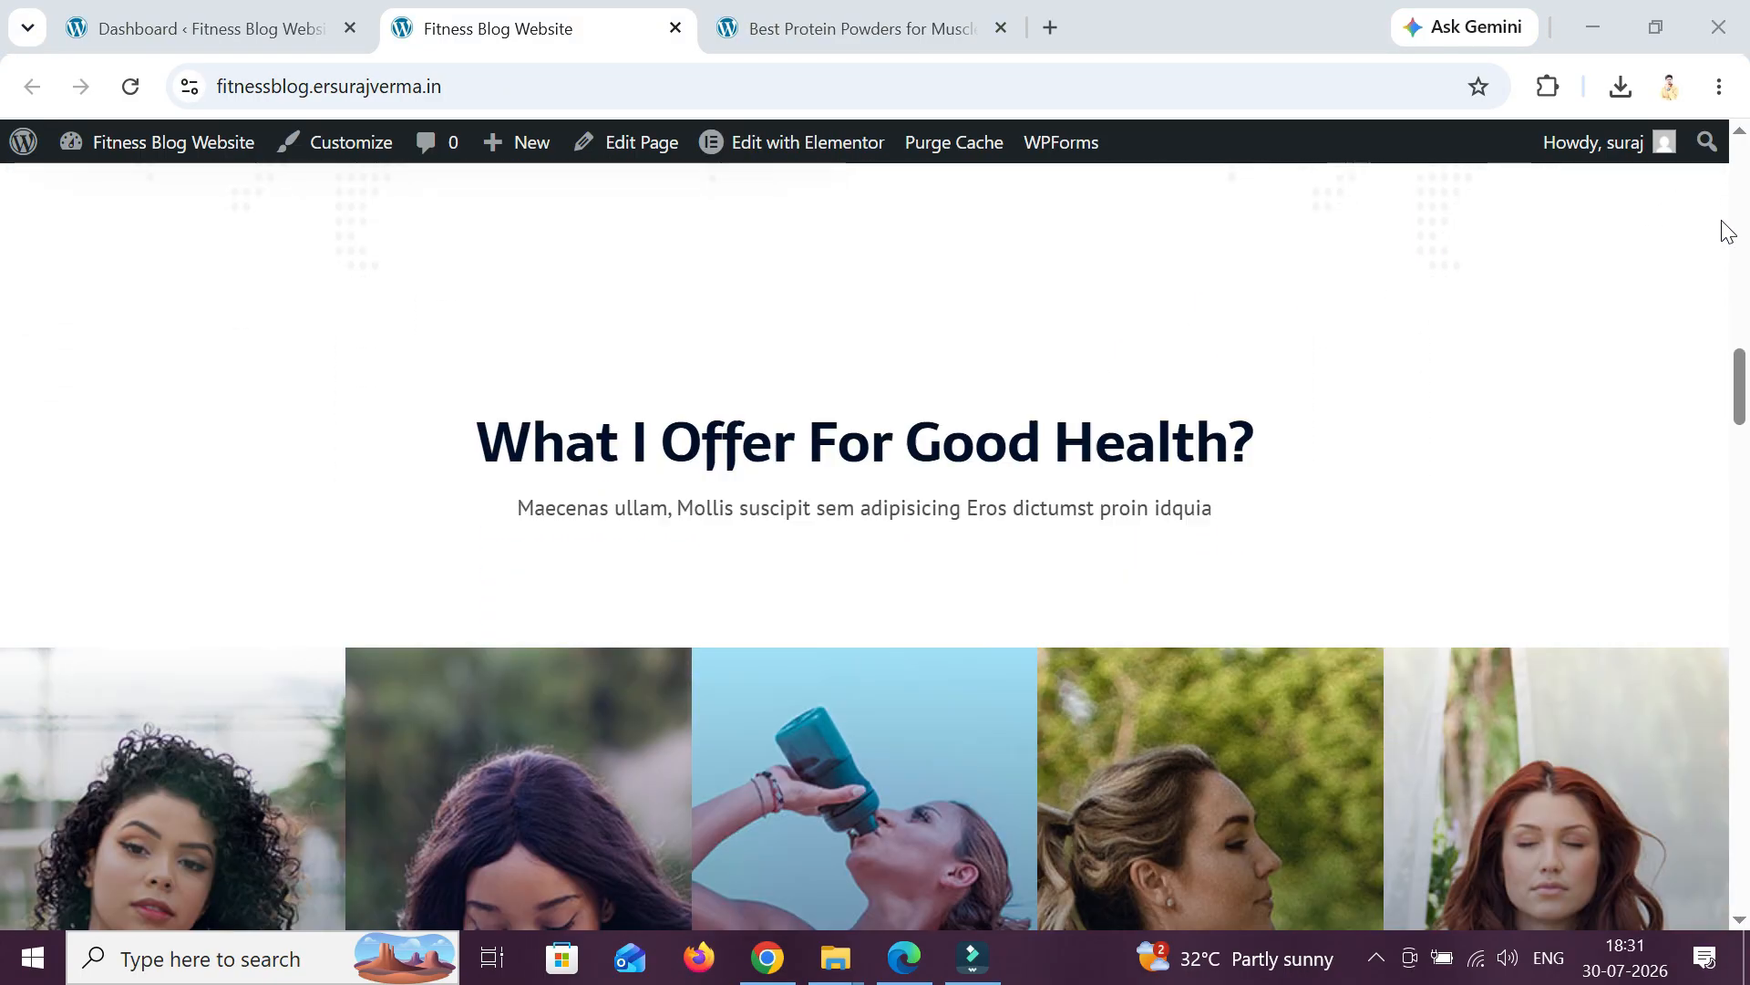
scroll(1726, 228, down, 20)
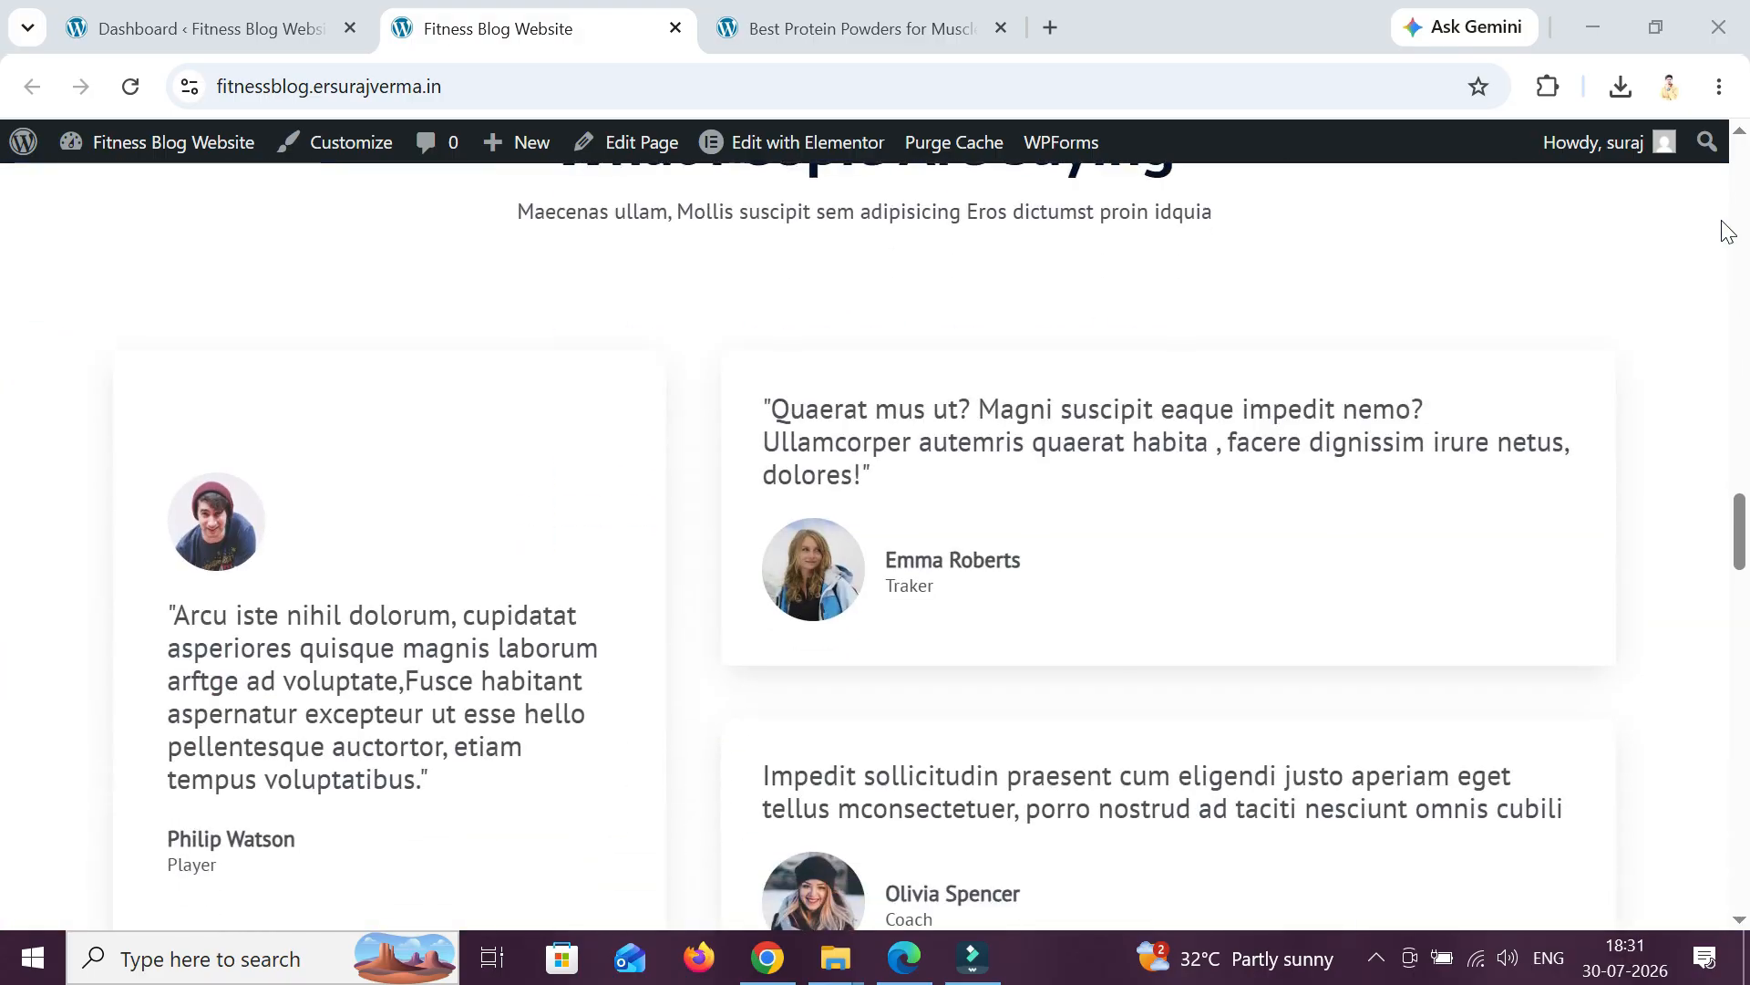
scroll(1726, 228, down, 15)
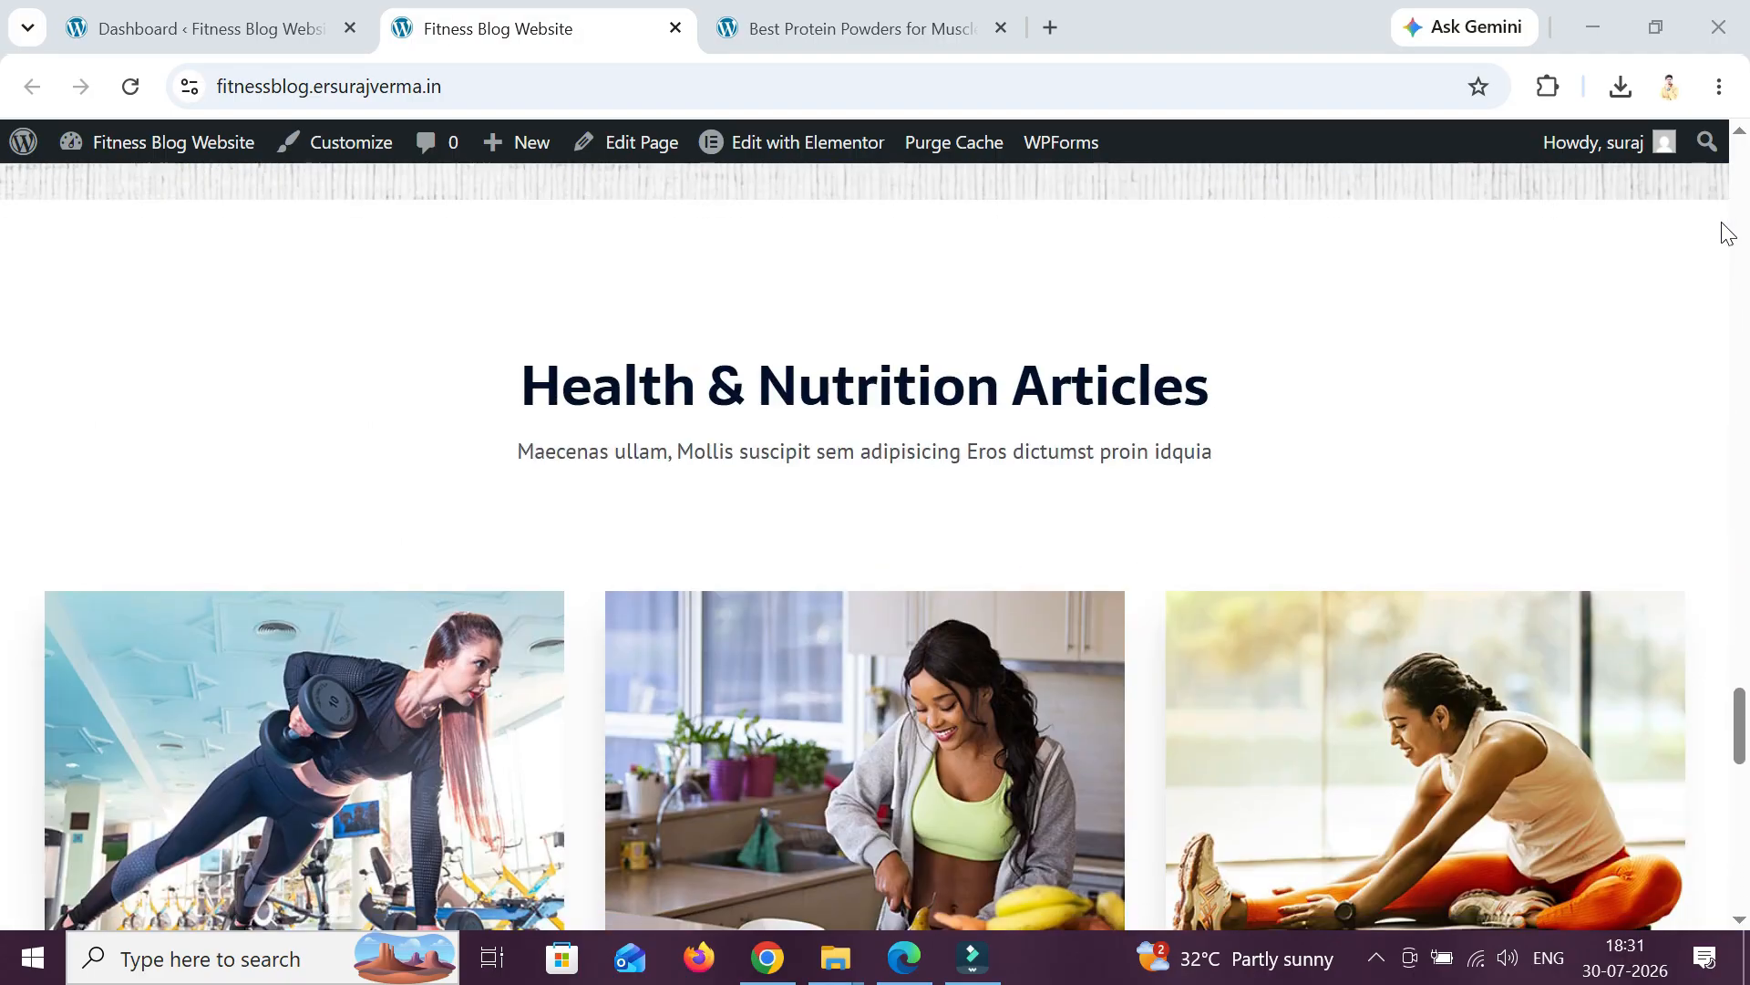
scroll(1742, 196, up, 20)
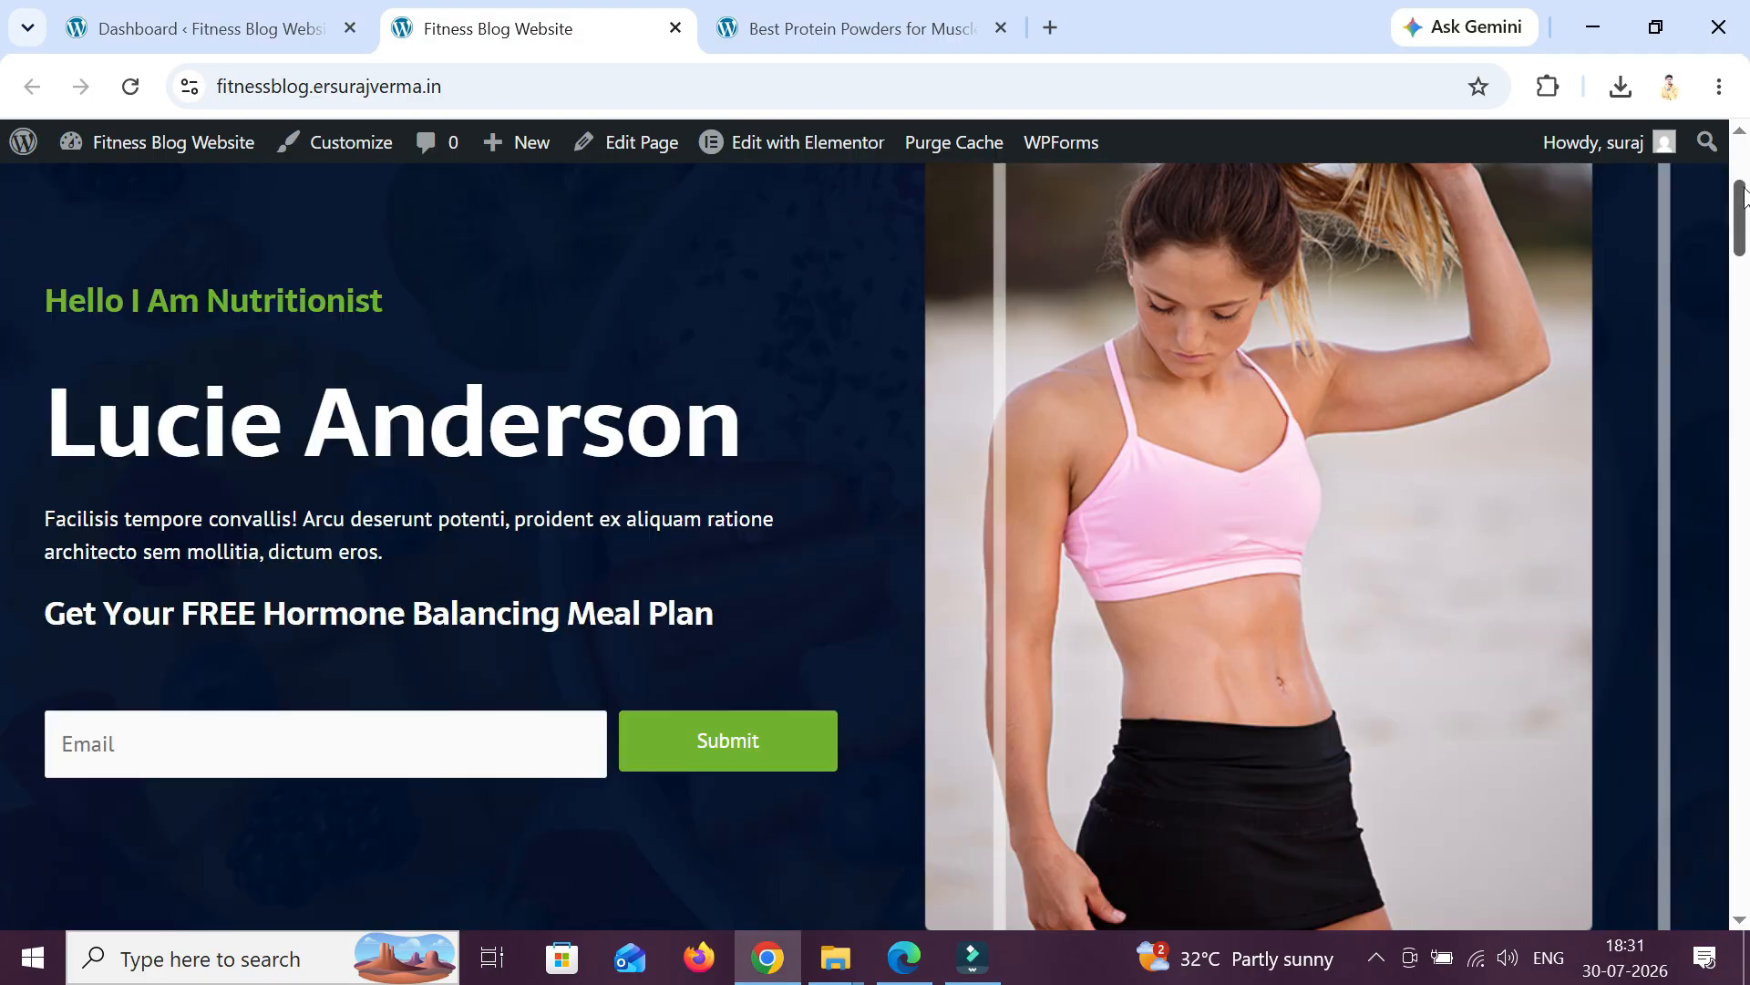
scroll(1692, 255, up, 2)
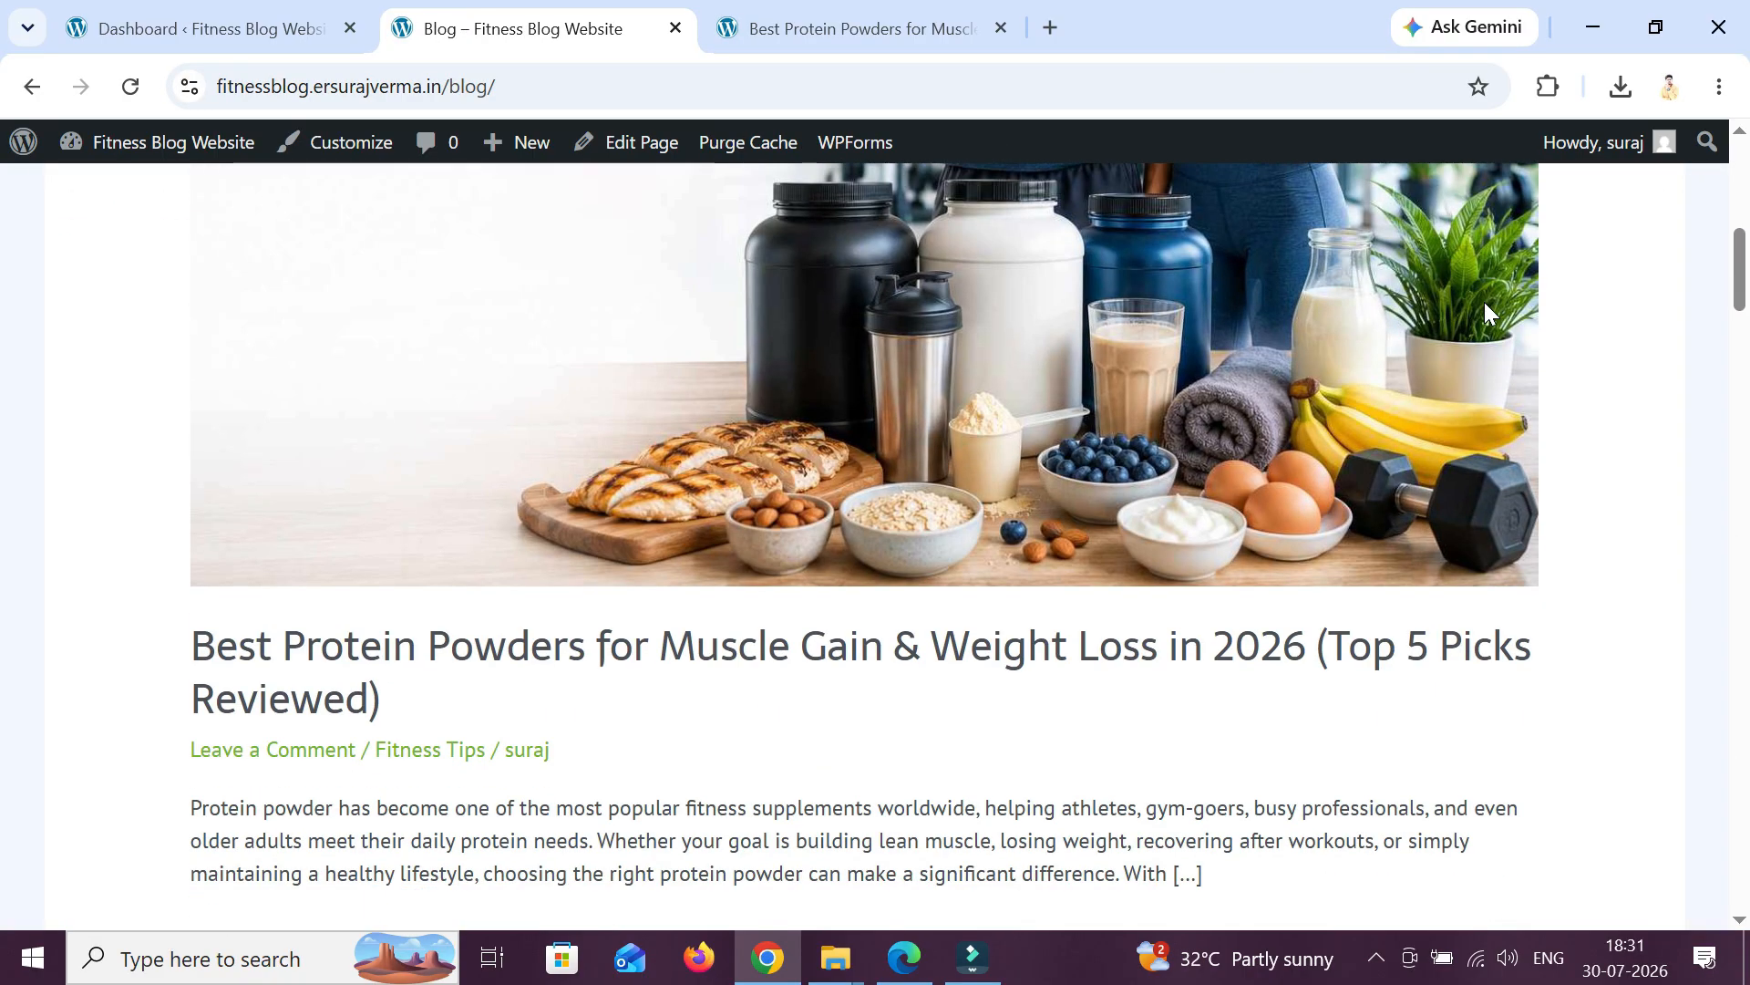
scroll(1486, 310, down, 4)
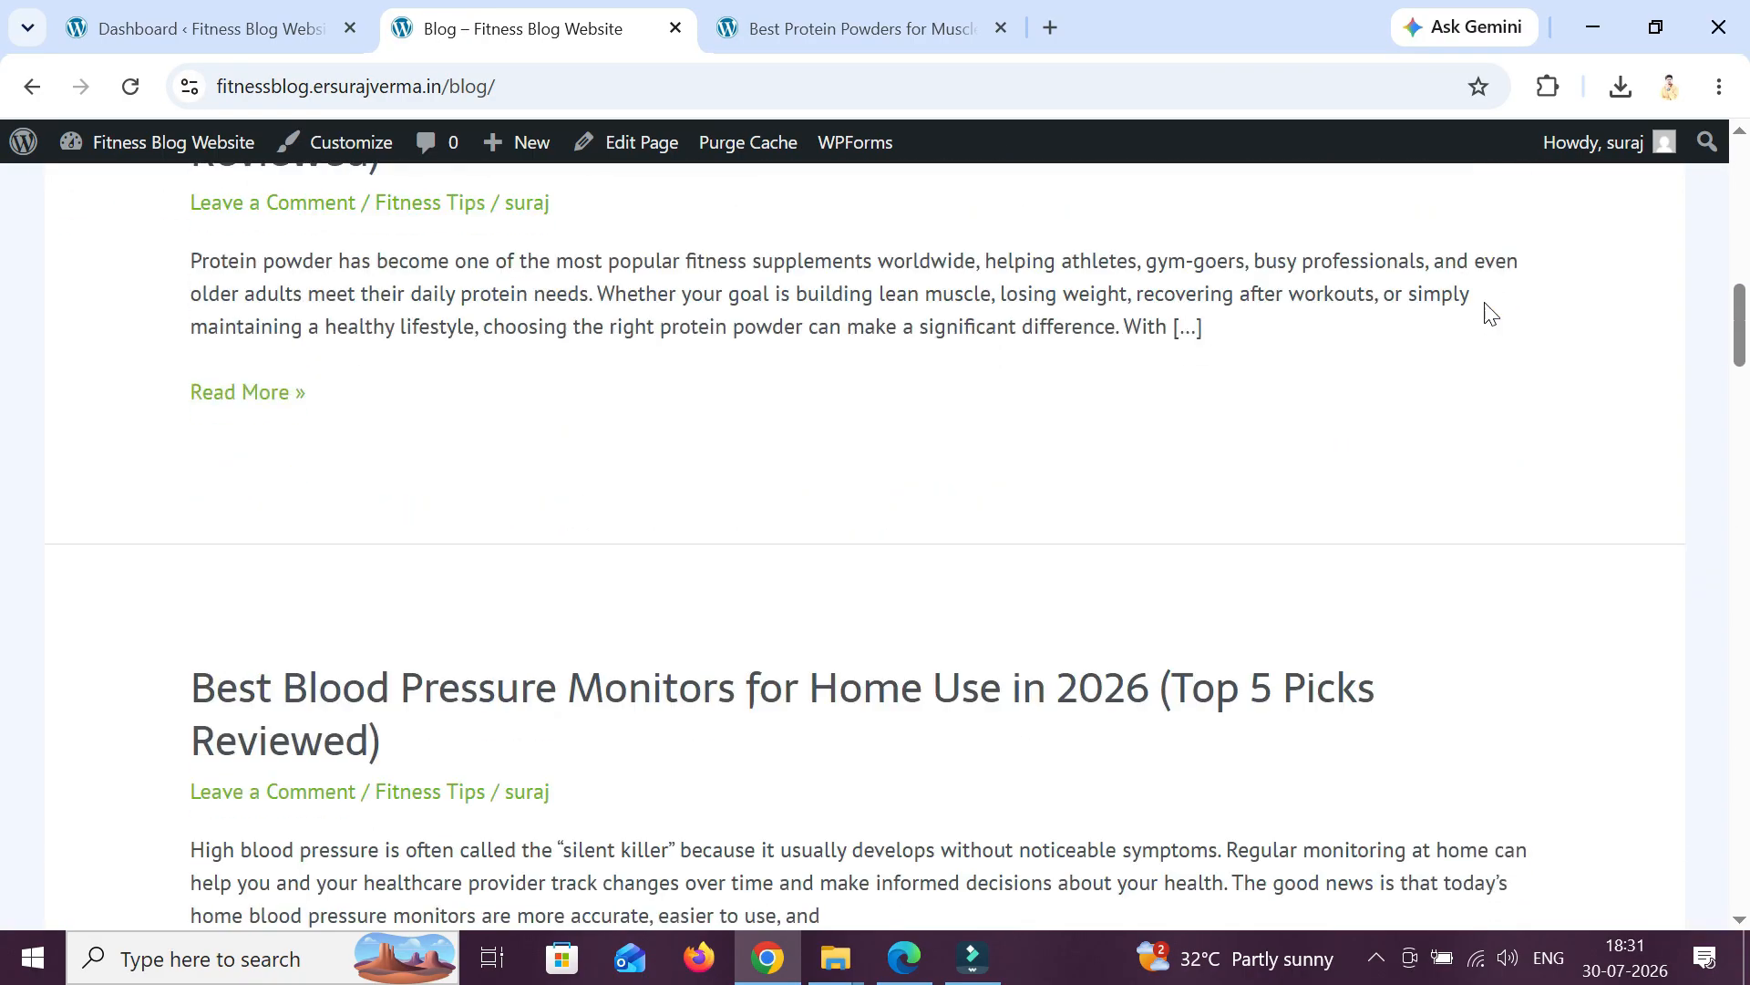
scroll(1486, 319, up, 4)
click(535, 676)
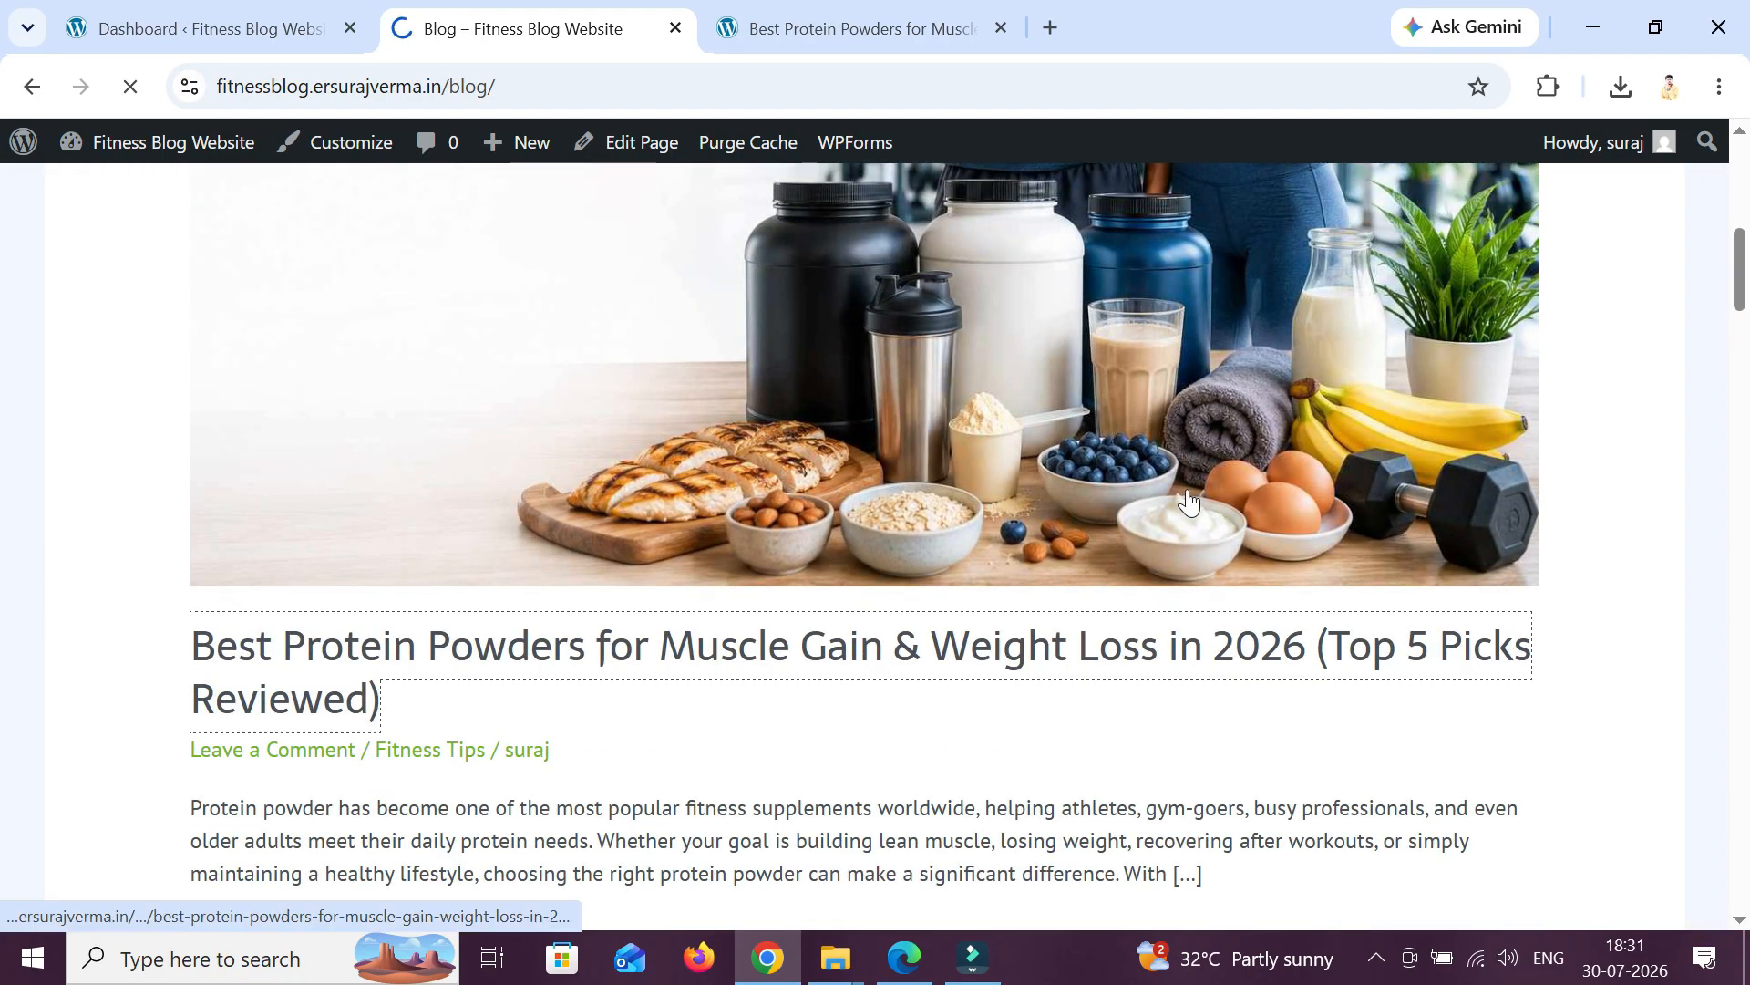
- Scroll the post to its Pros and Cons, then return to the admin Dashboard
scroll(1140, 625, down, 10)
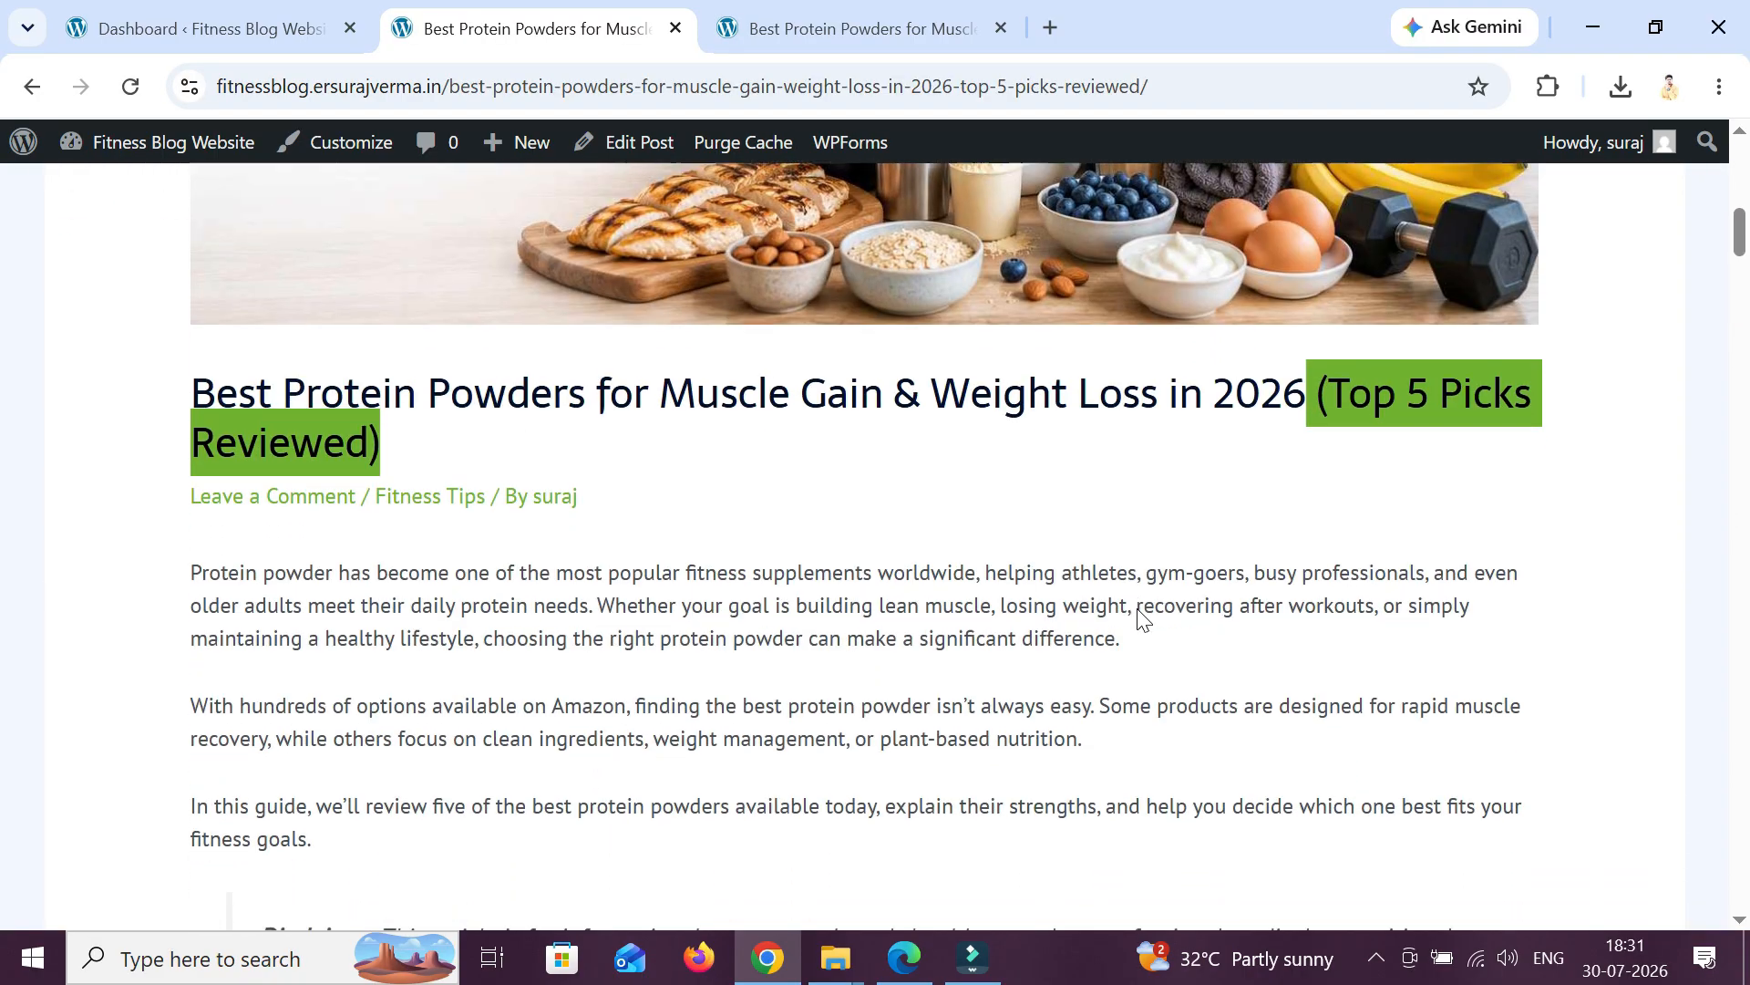
scroll(1139, 616, down, 5)
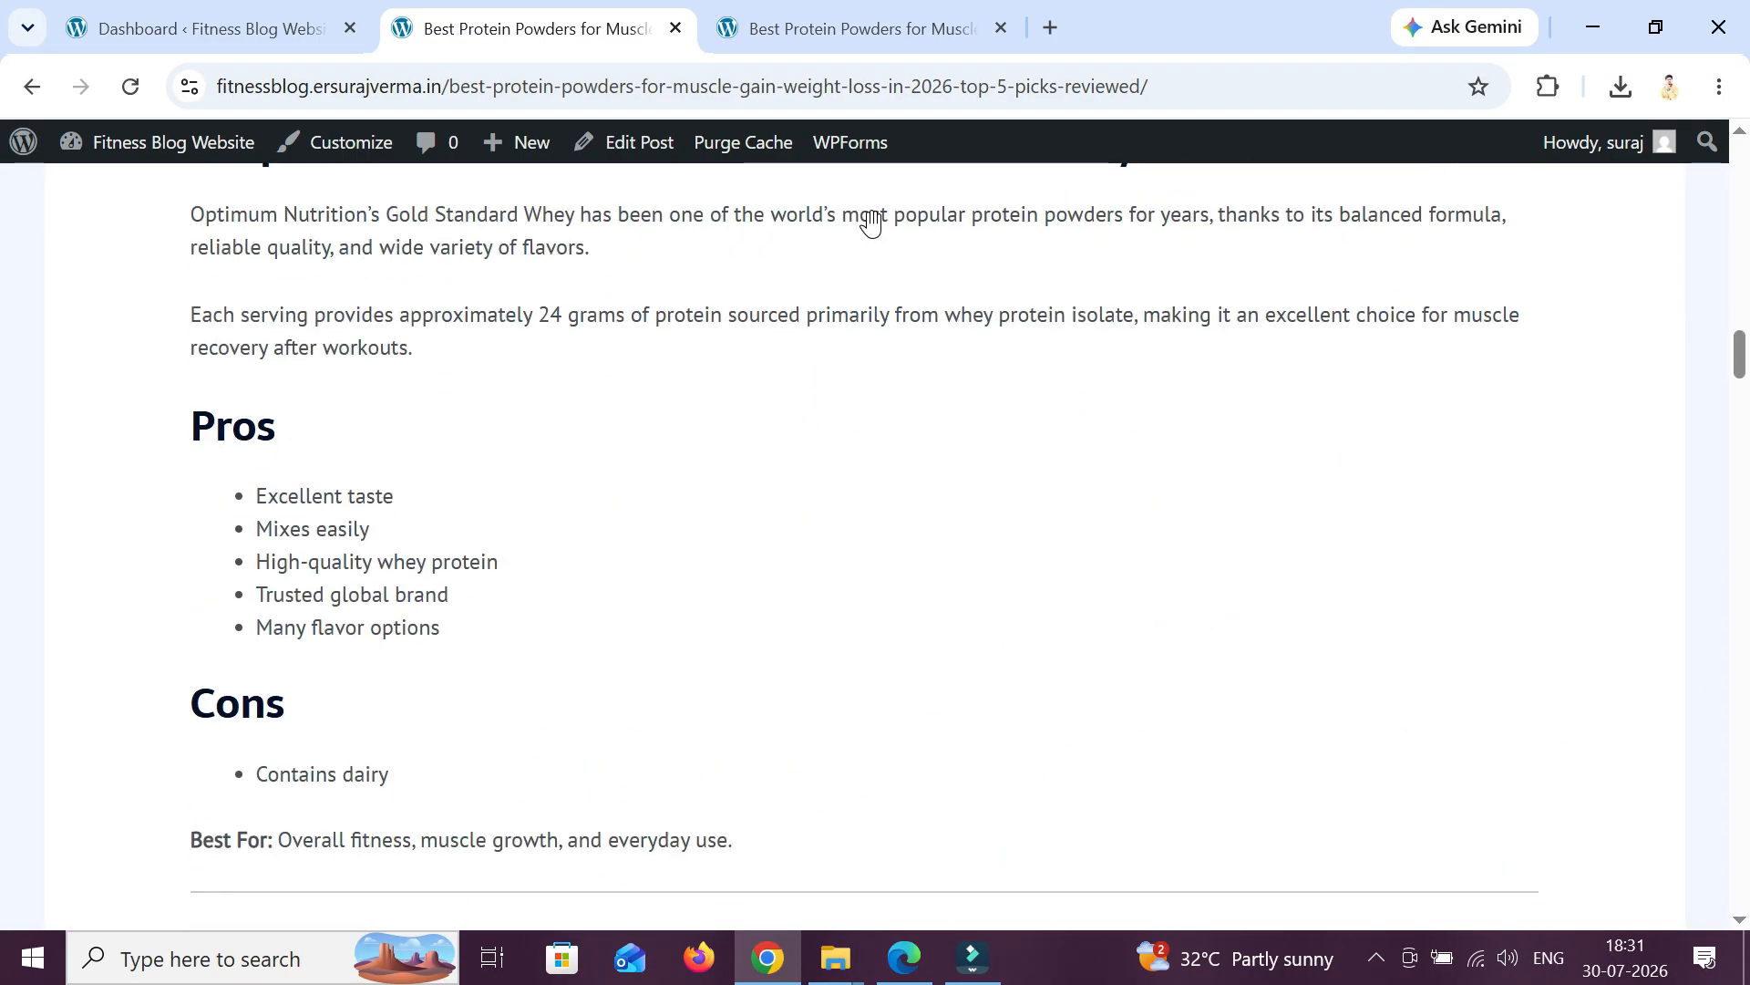
click(133, 9)
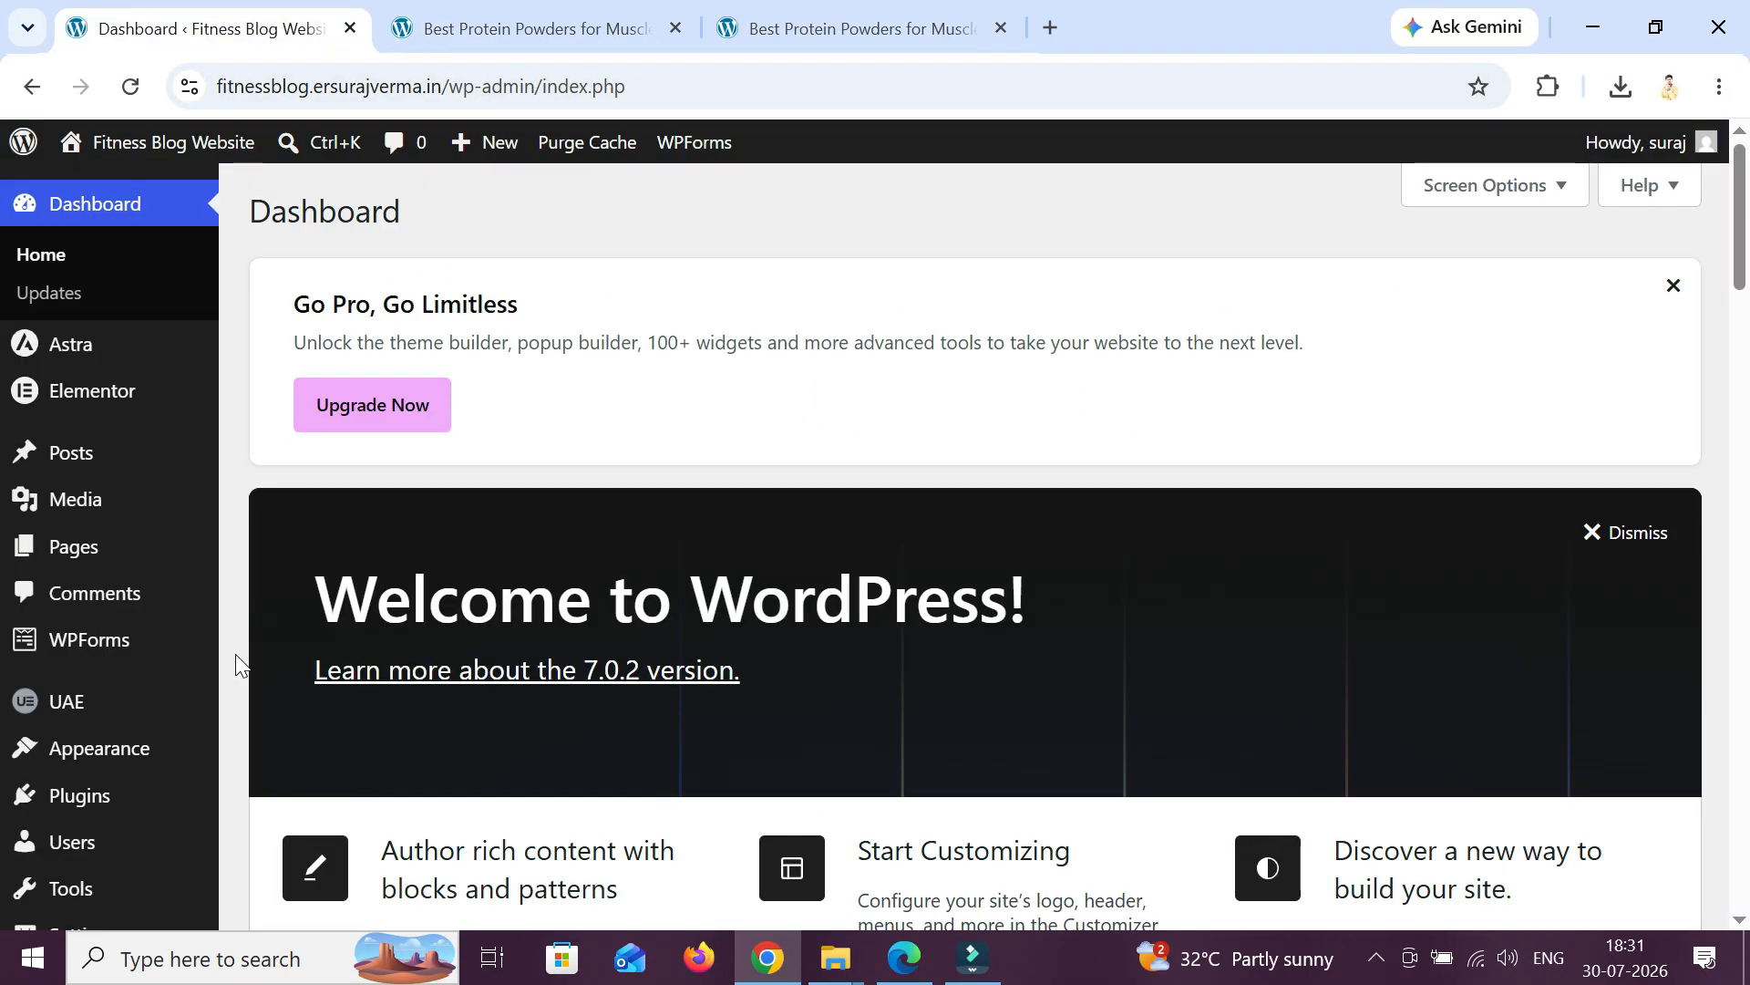
- Upload ai-shopfinder-pro.zip through Plugins > Add Plugin > Upload Plugin and install it
scroll(137, 700, down, 1)
mouse_move(143, 673)
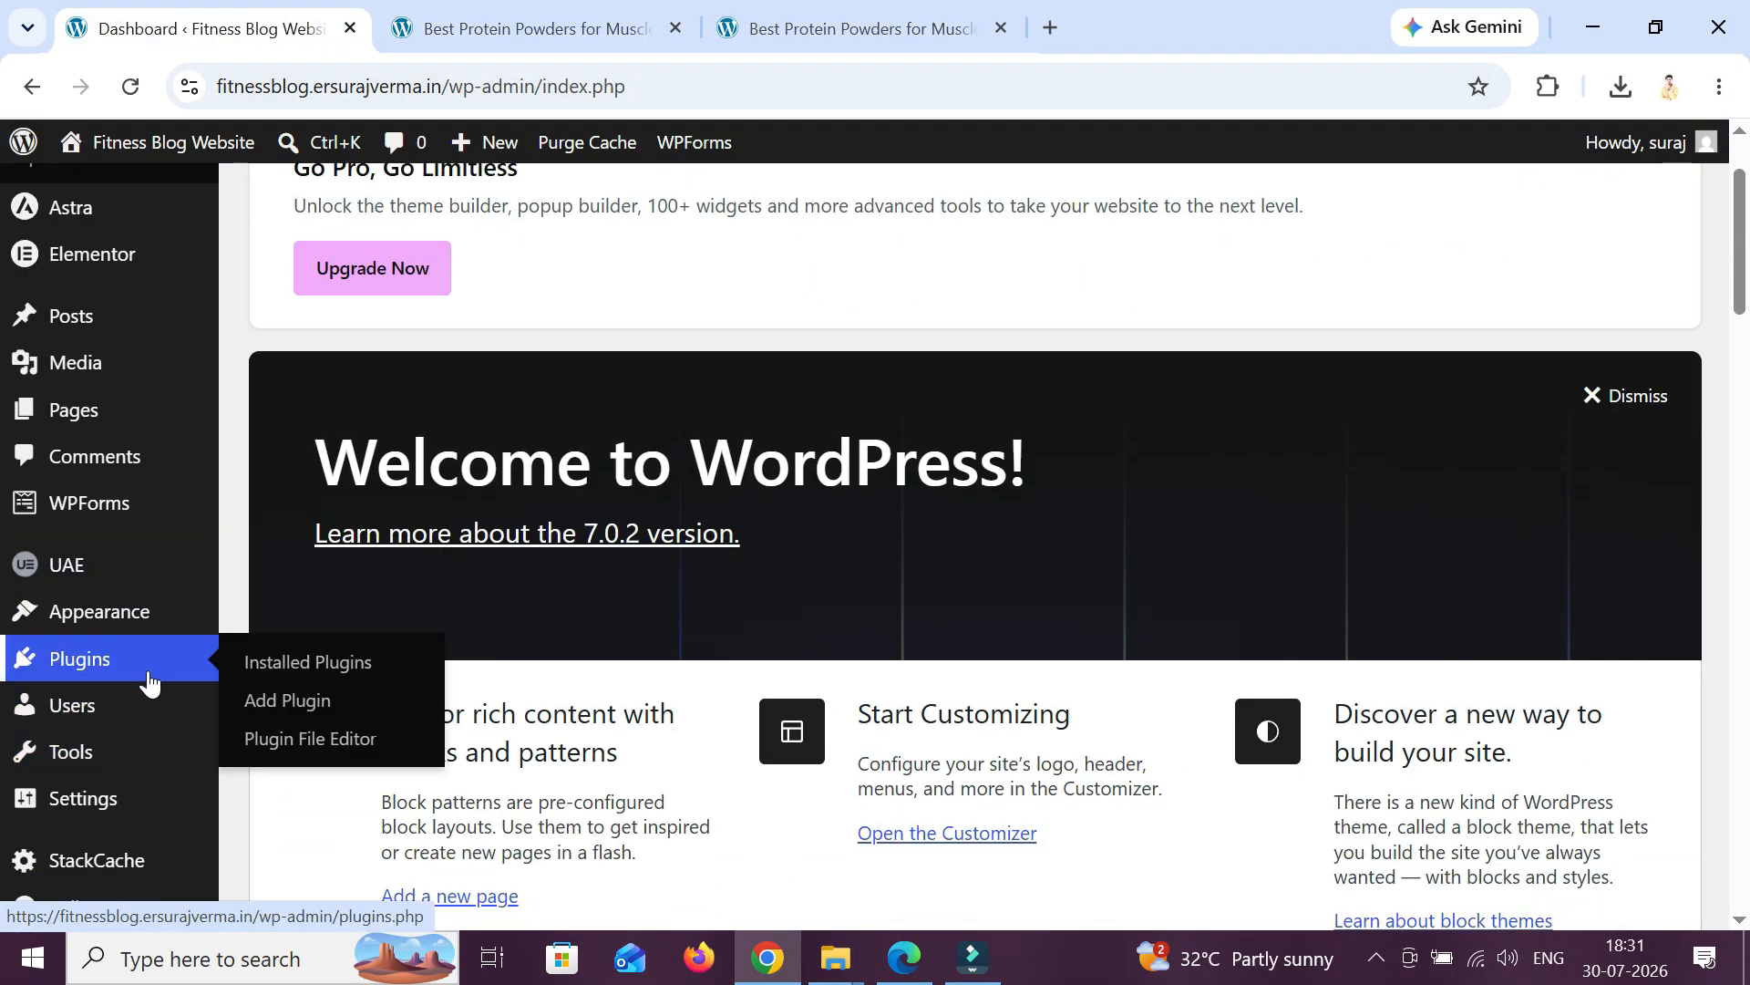
click(325, 713)
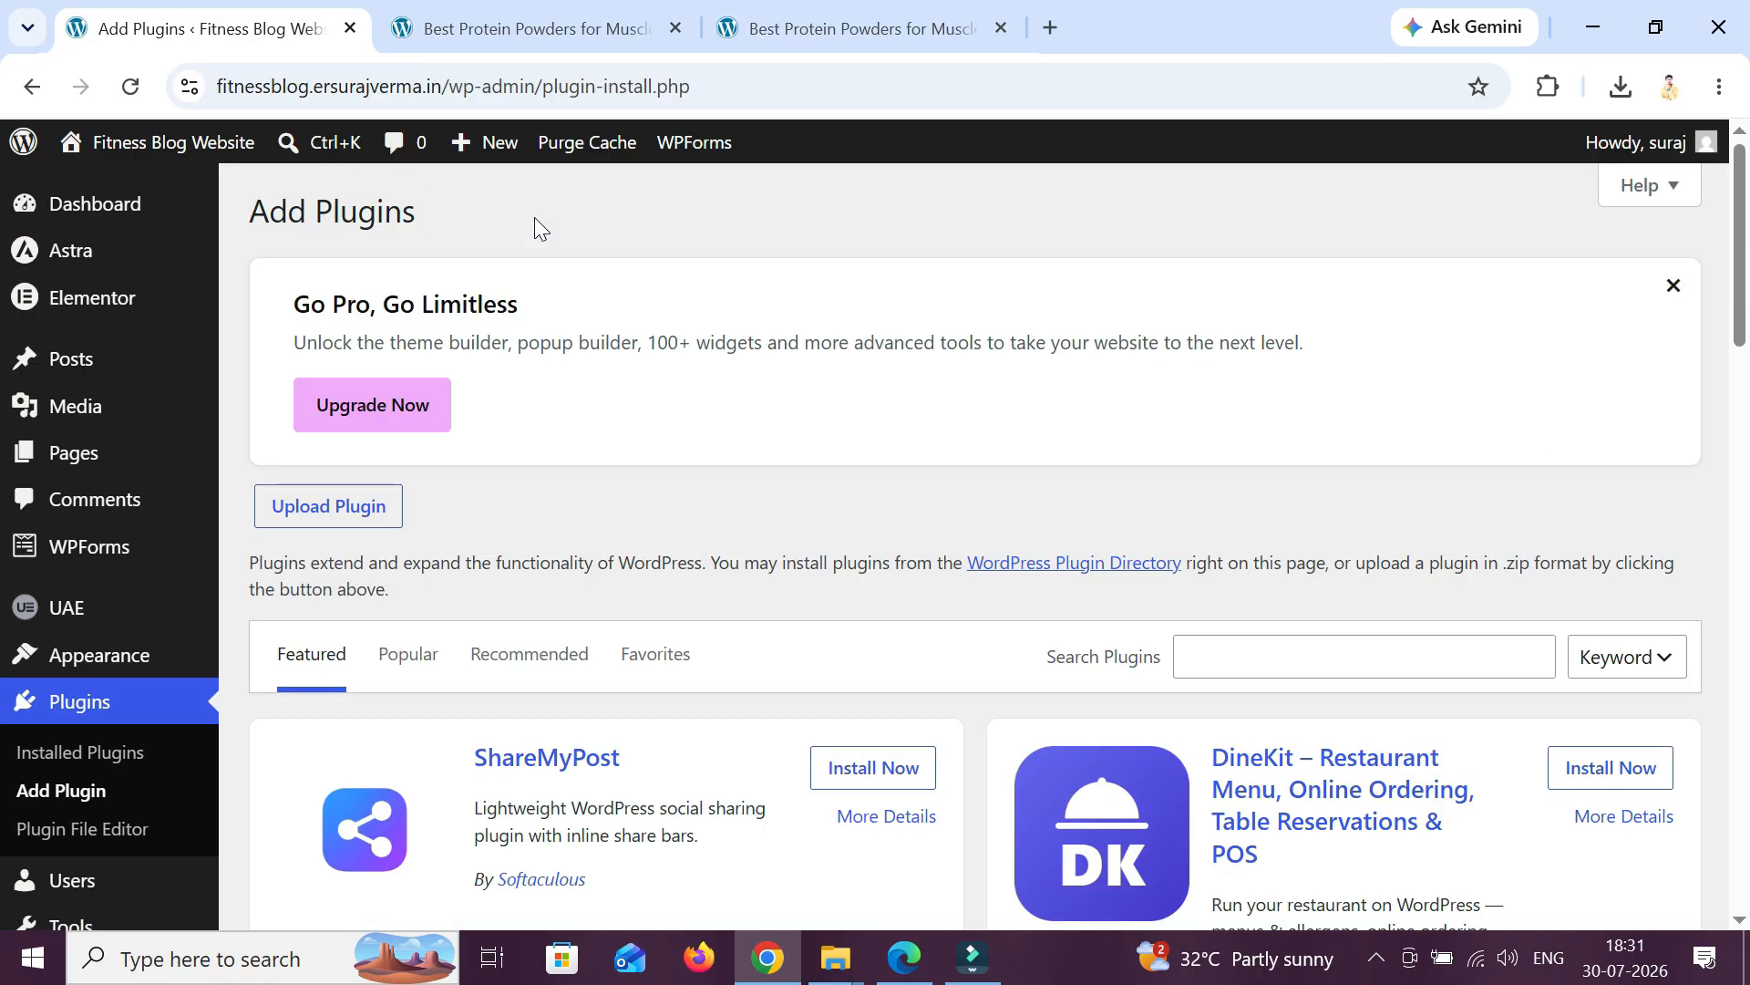
click(328, 506)
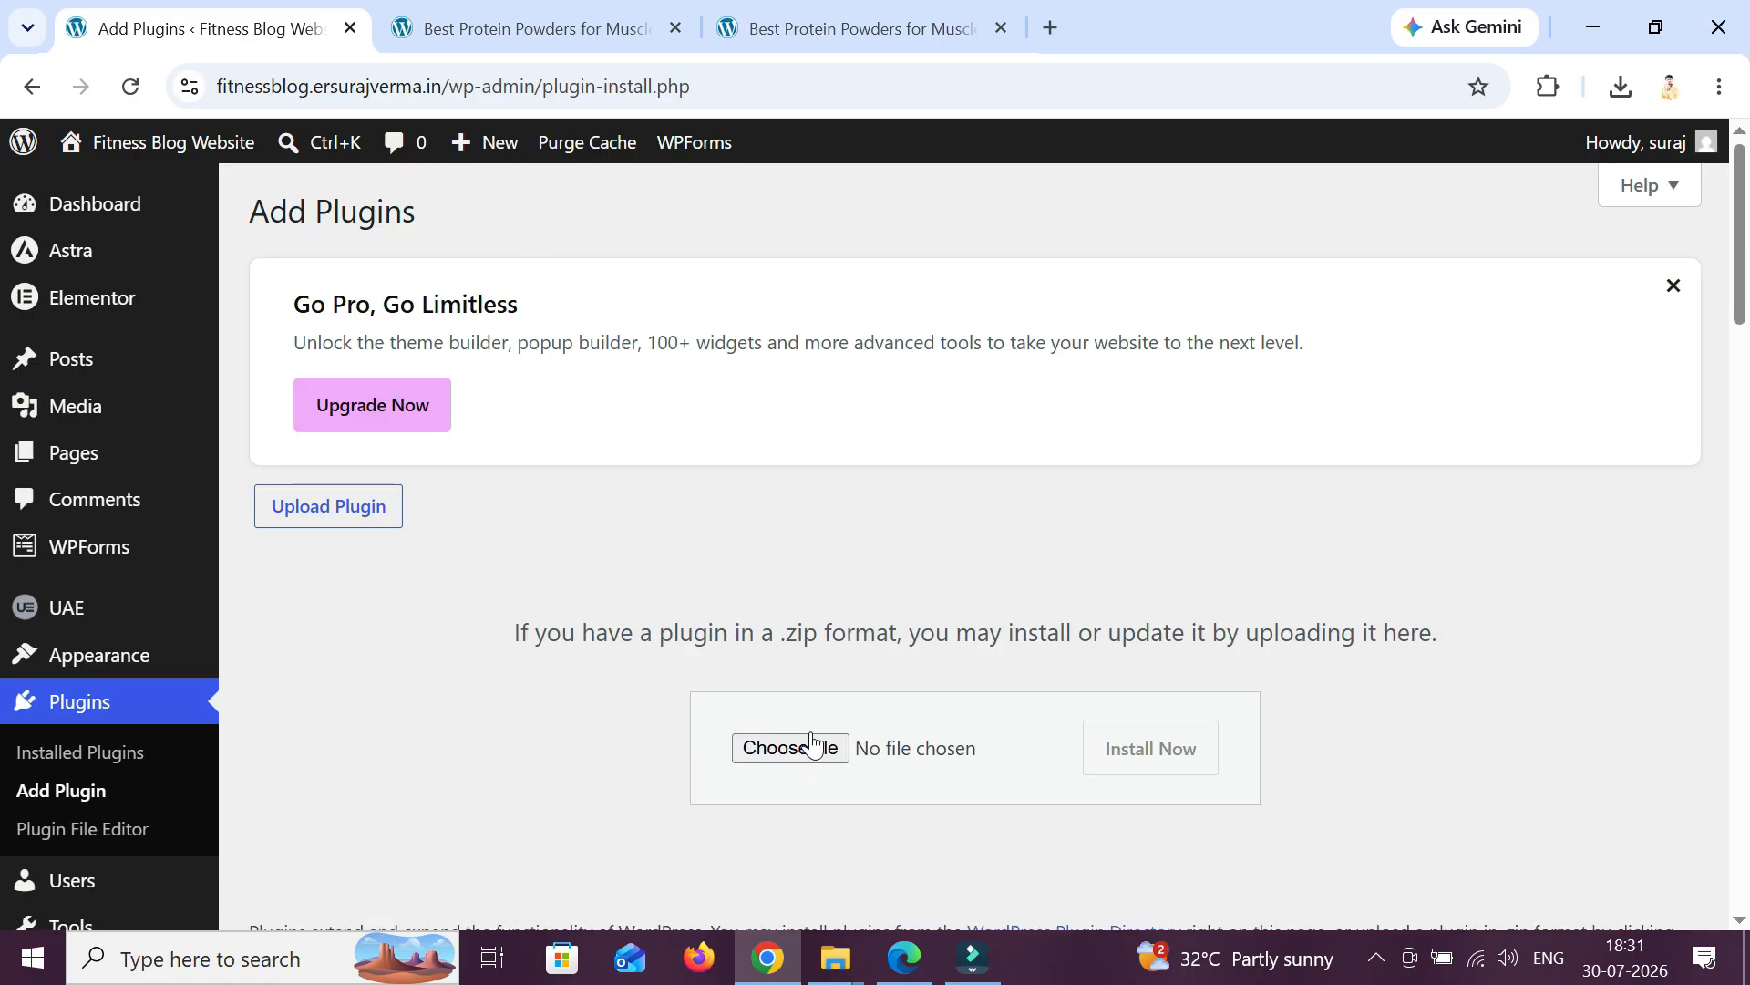
click(812, 738)
click(454, 304)
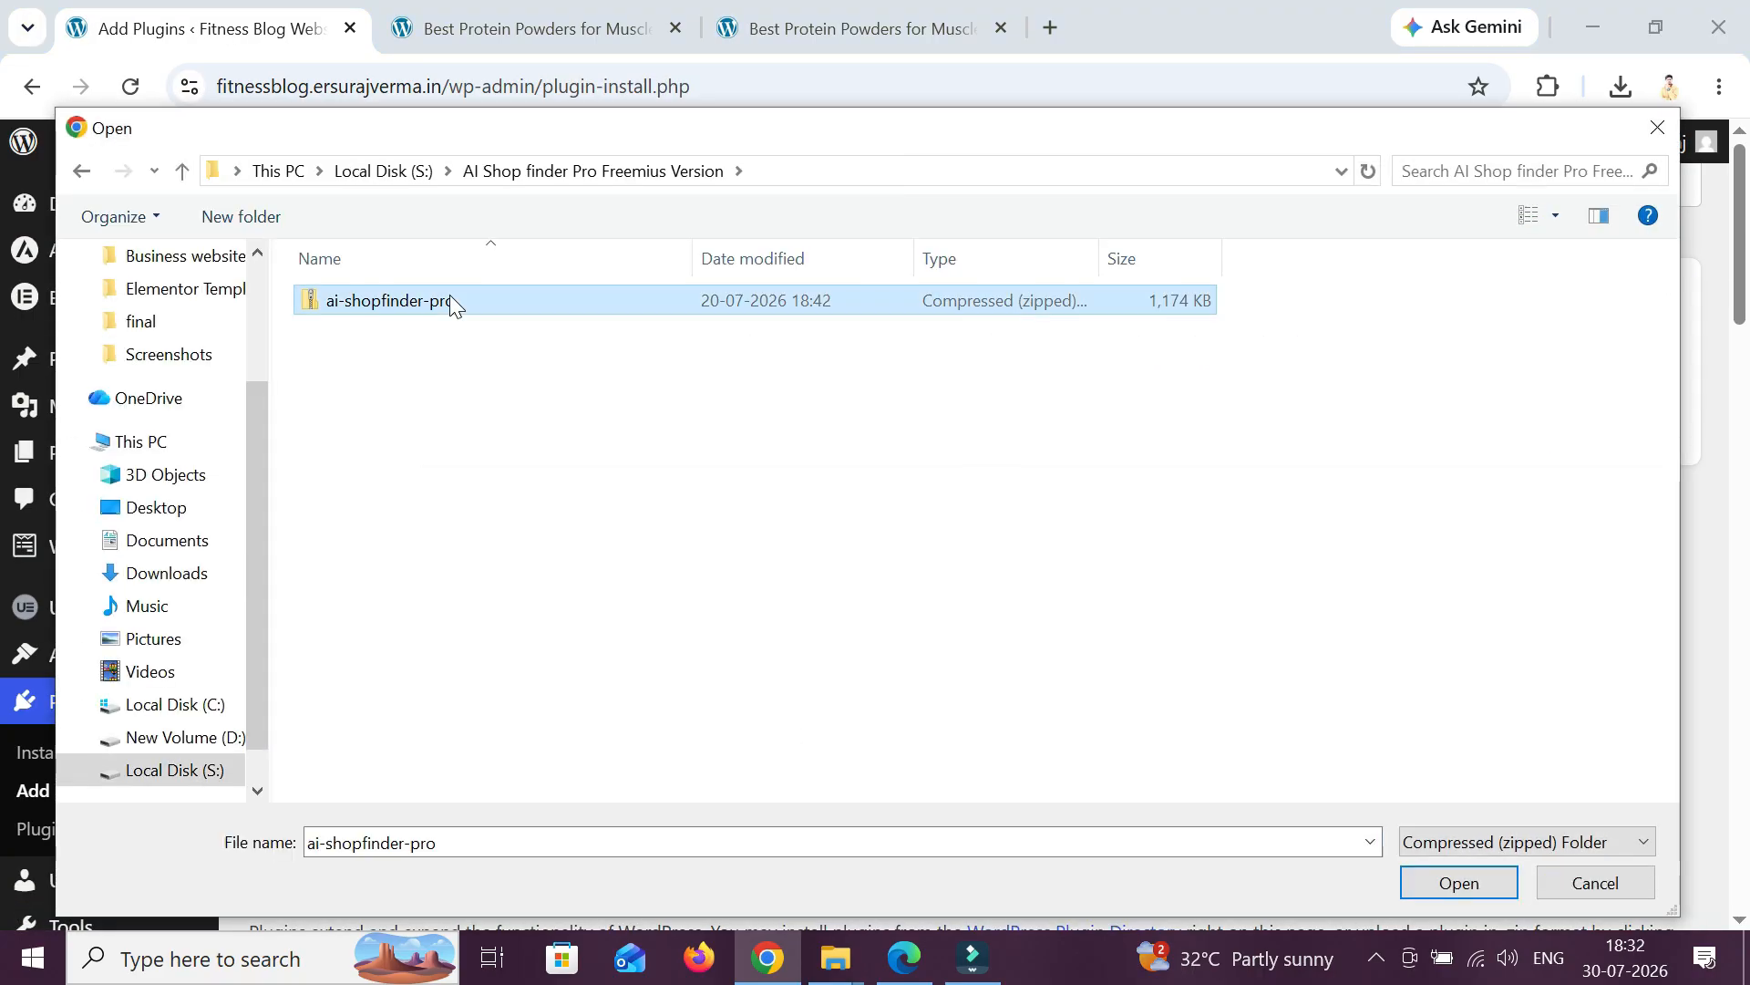
click(1458, 883)
click(1185, 749)
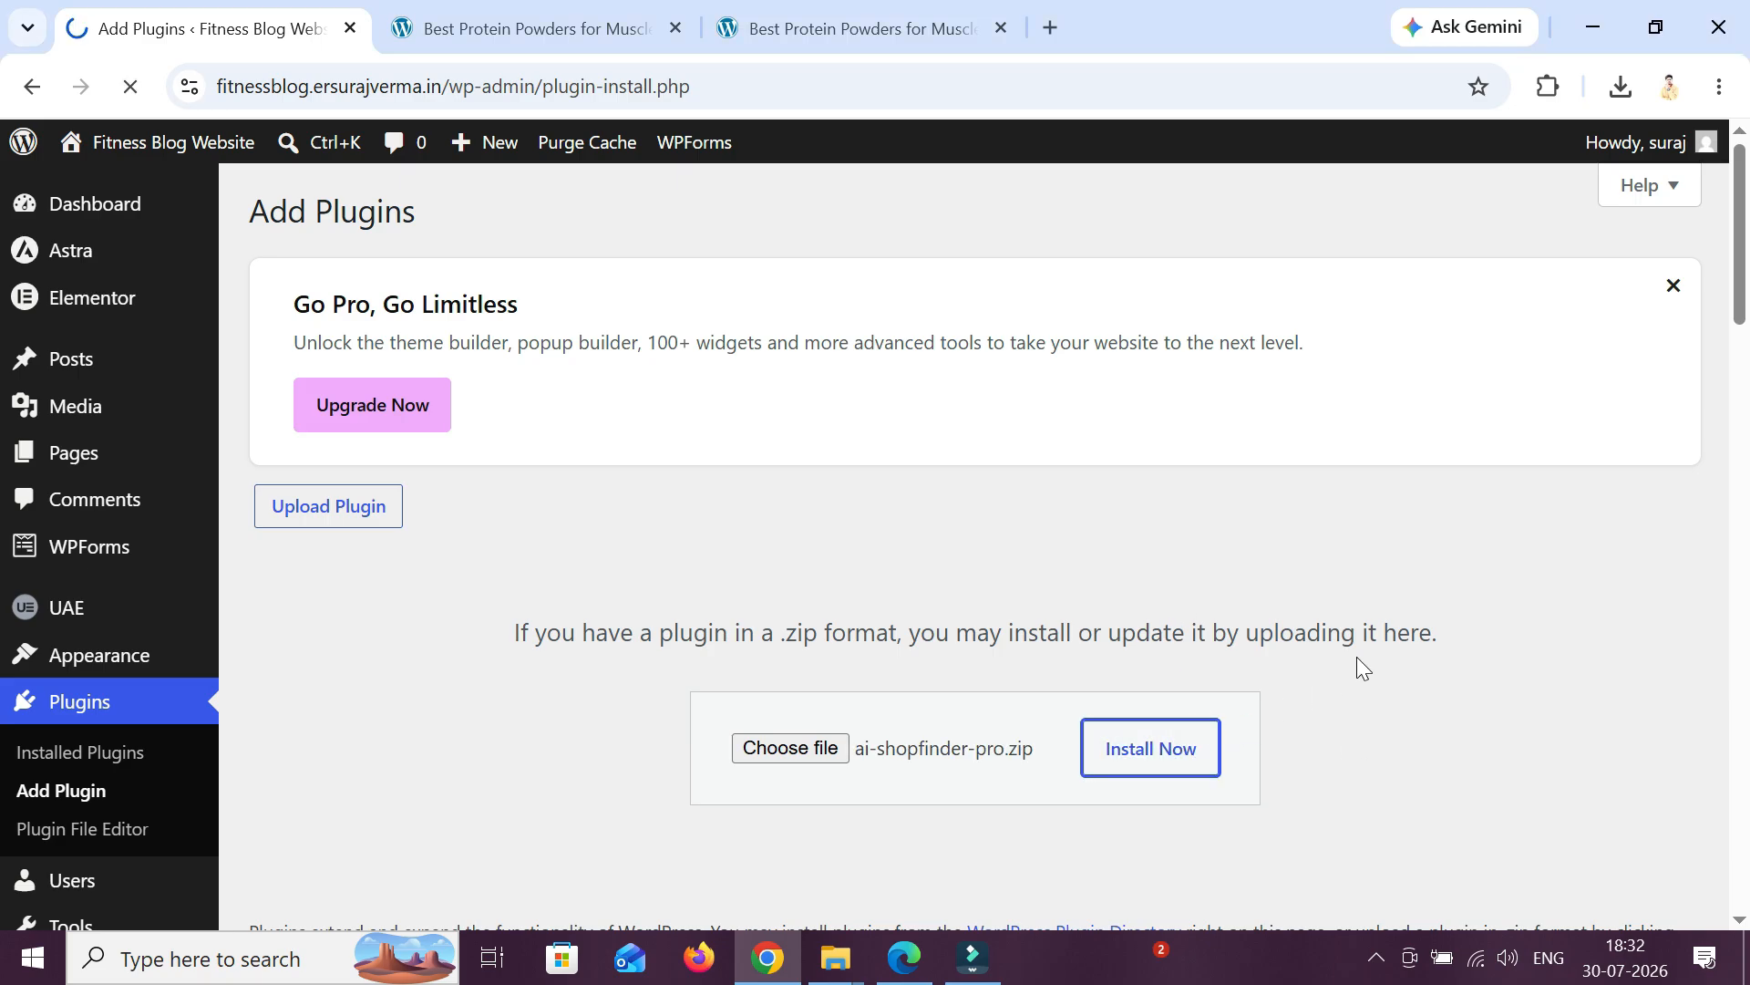
scroll(1358, 653, down, 1)
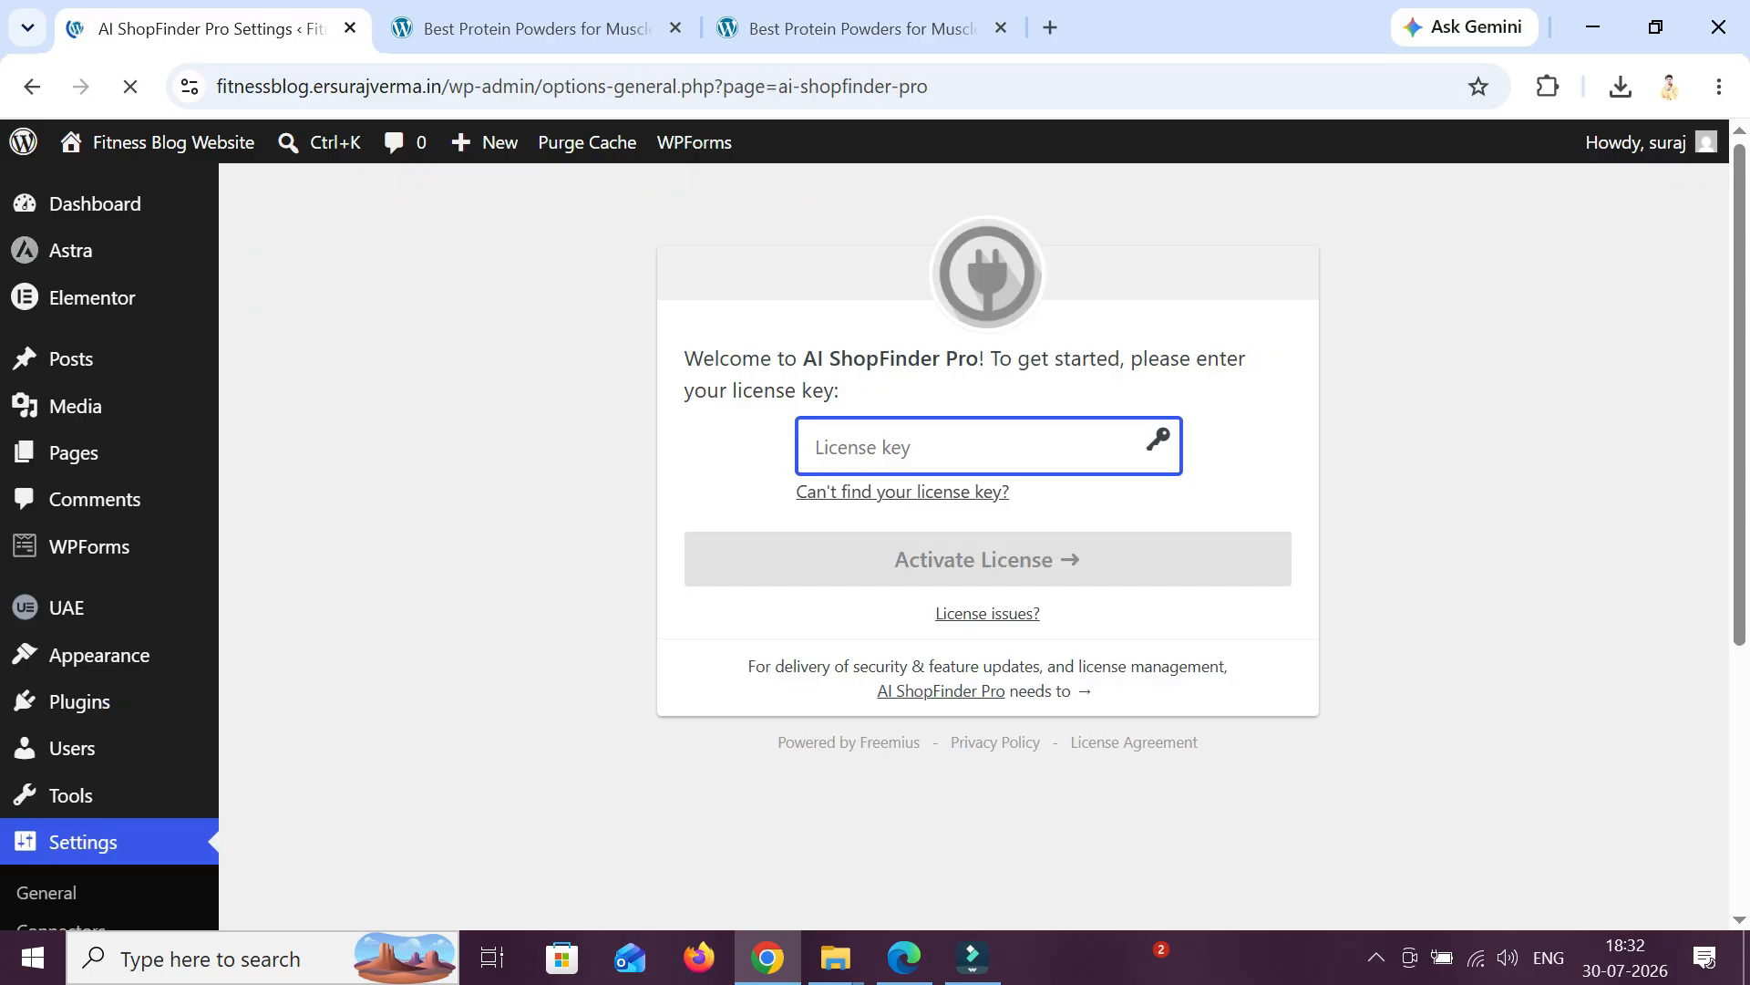
- Paste the license key into the License key field and activate the license
scroll(338, 462, down, 5)
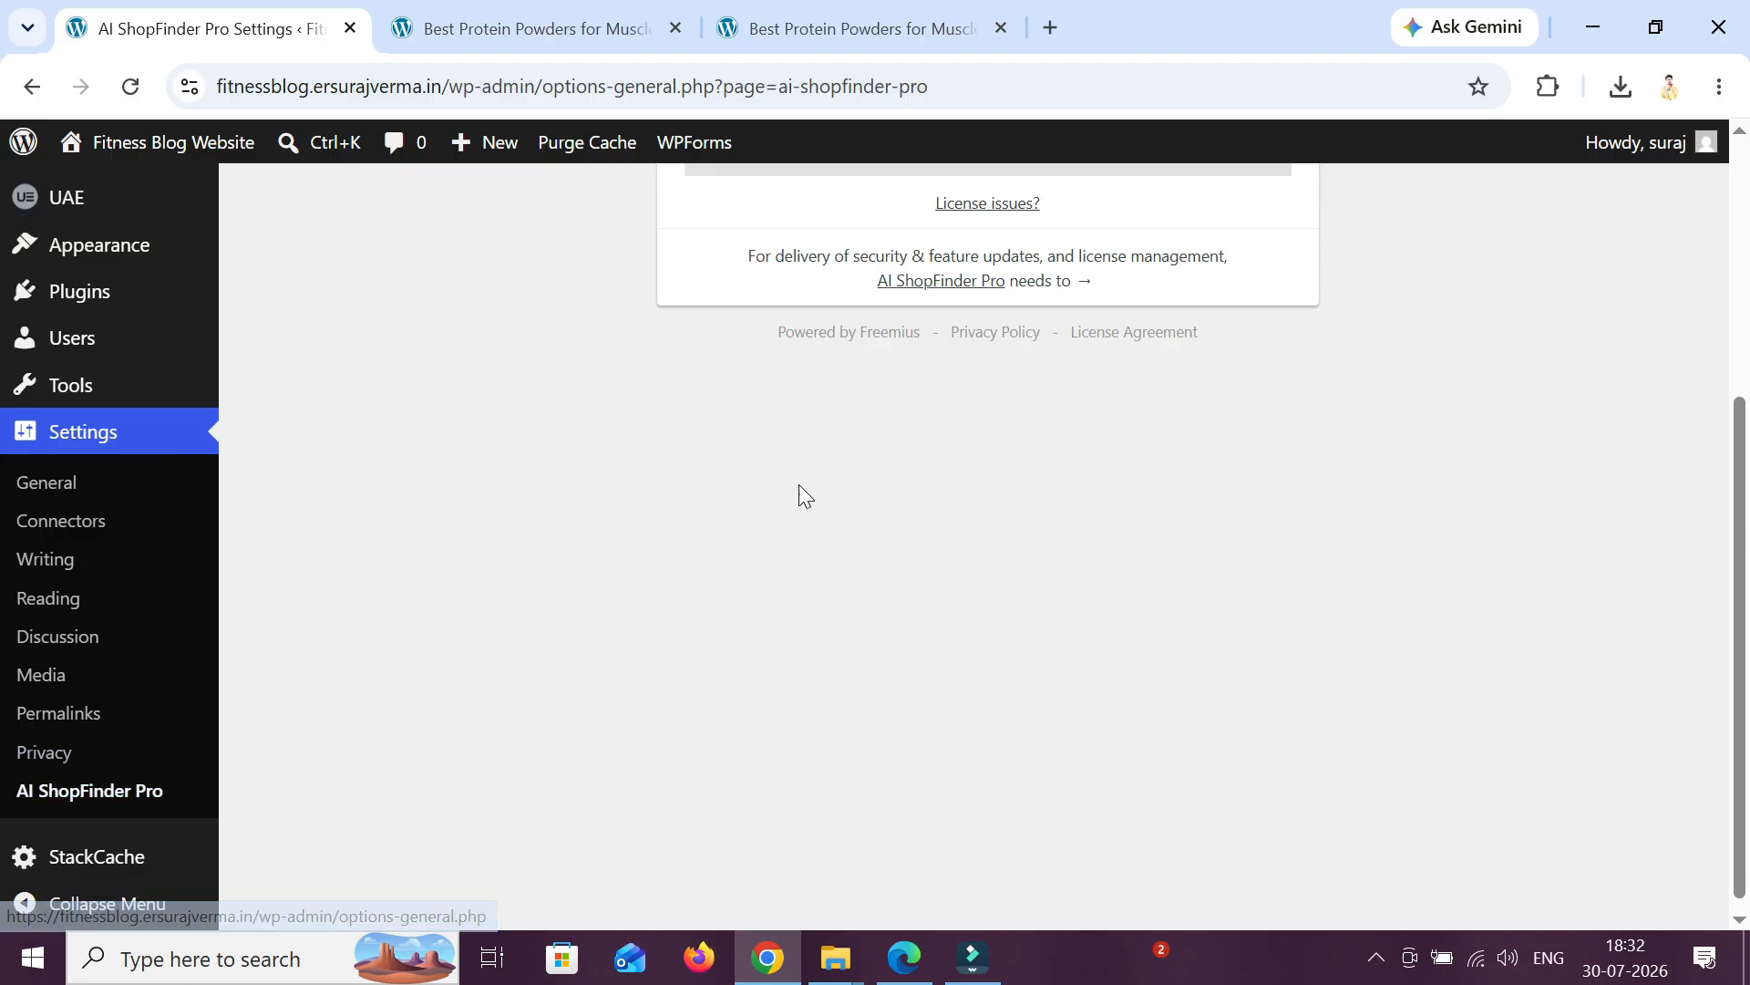
scroll(808, 467, up, 5)
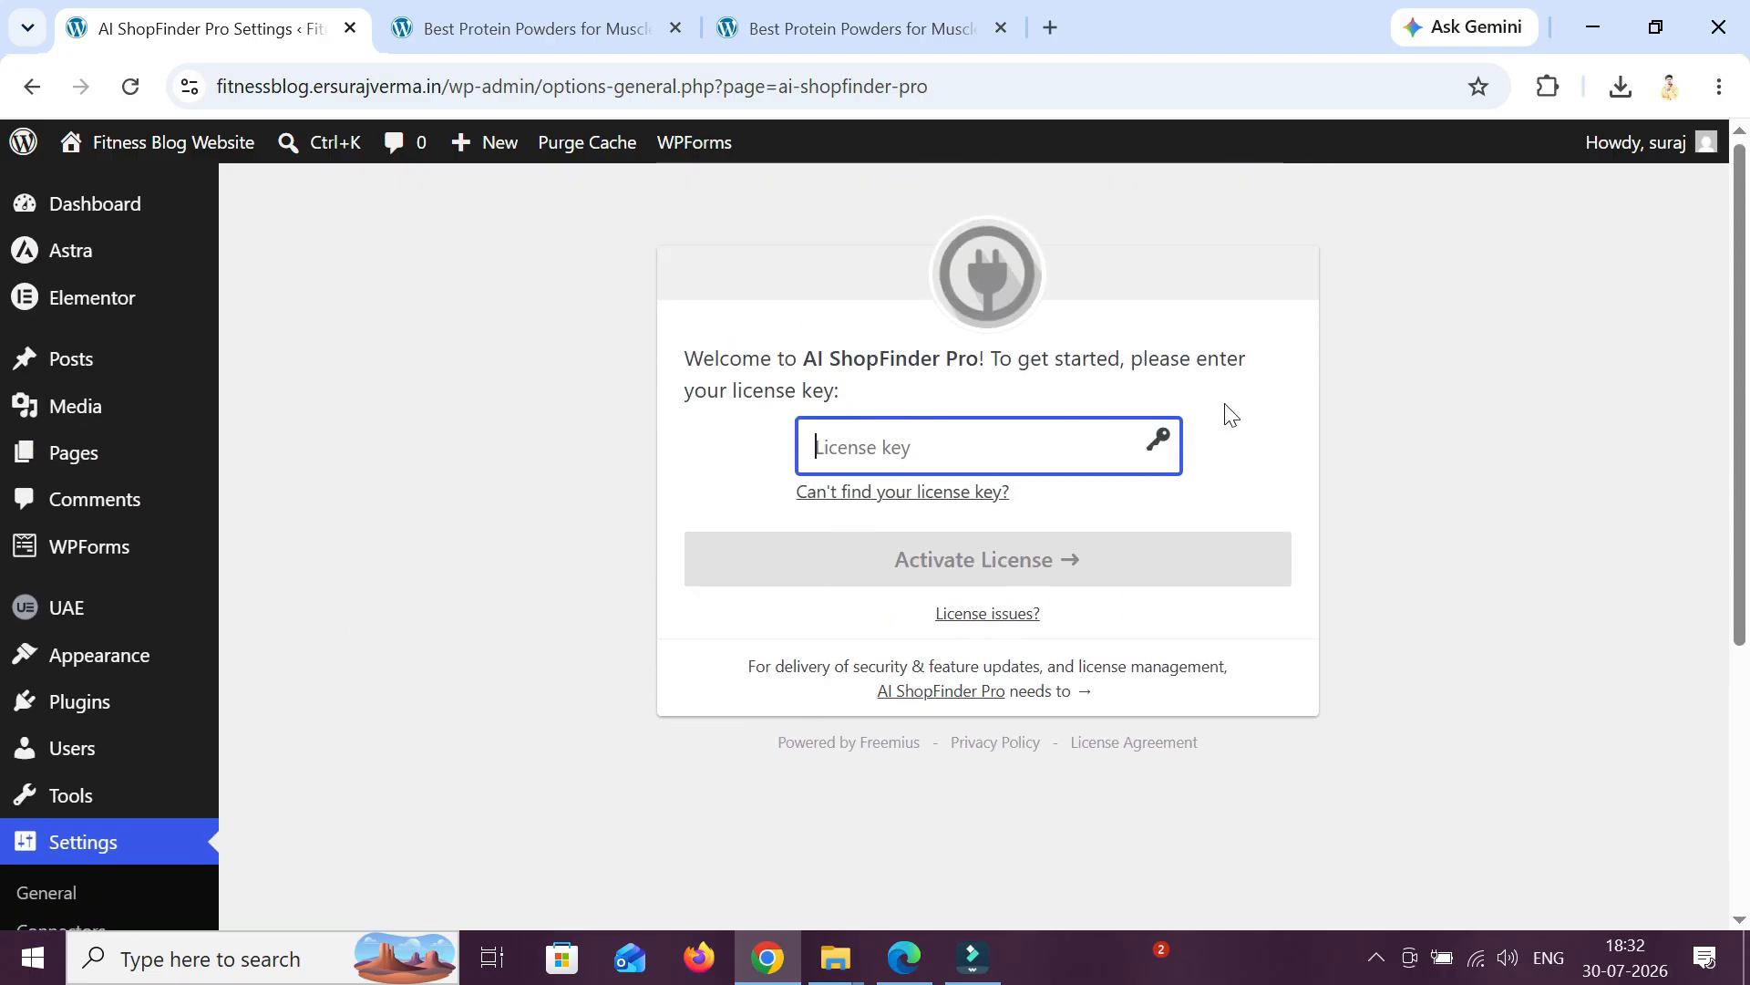
key(ctrl+v)
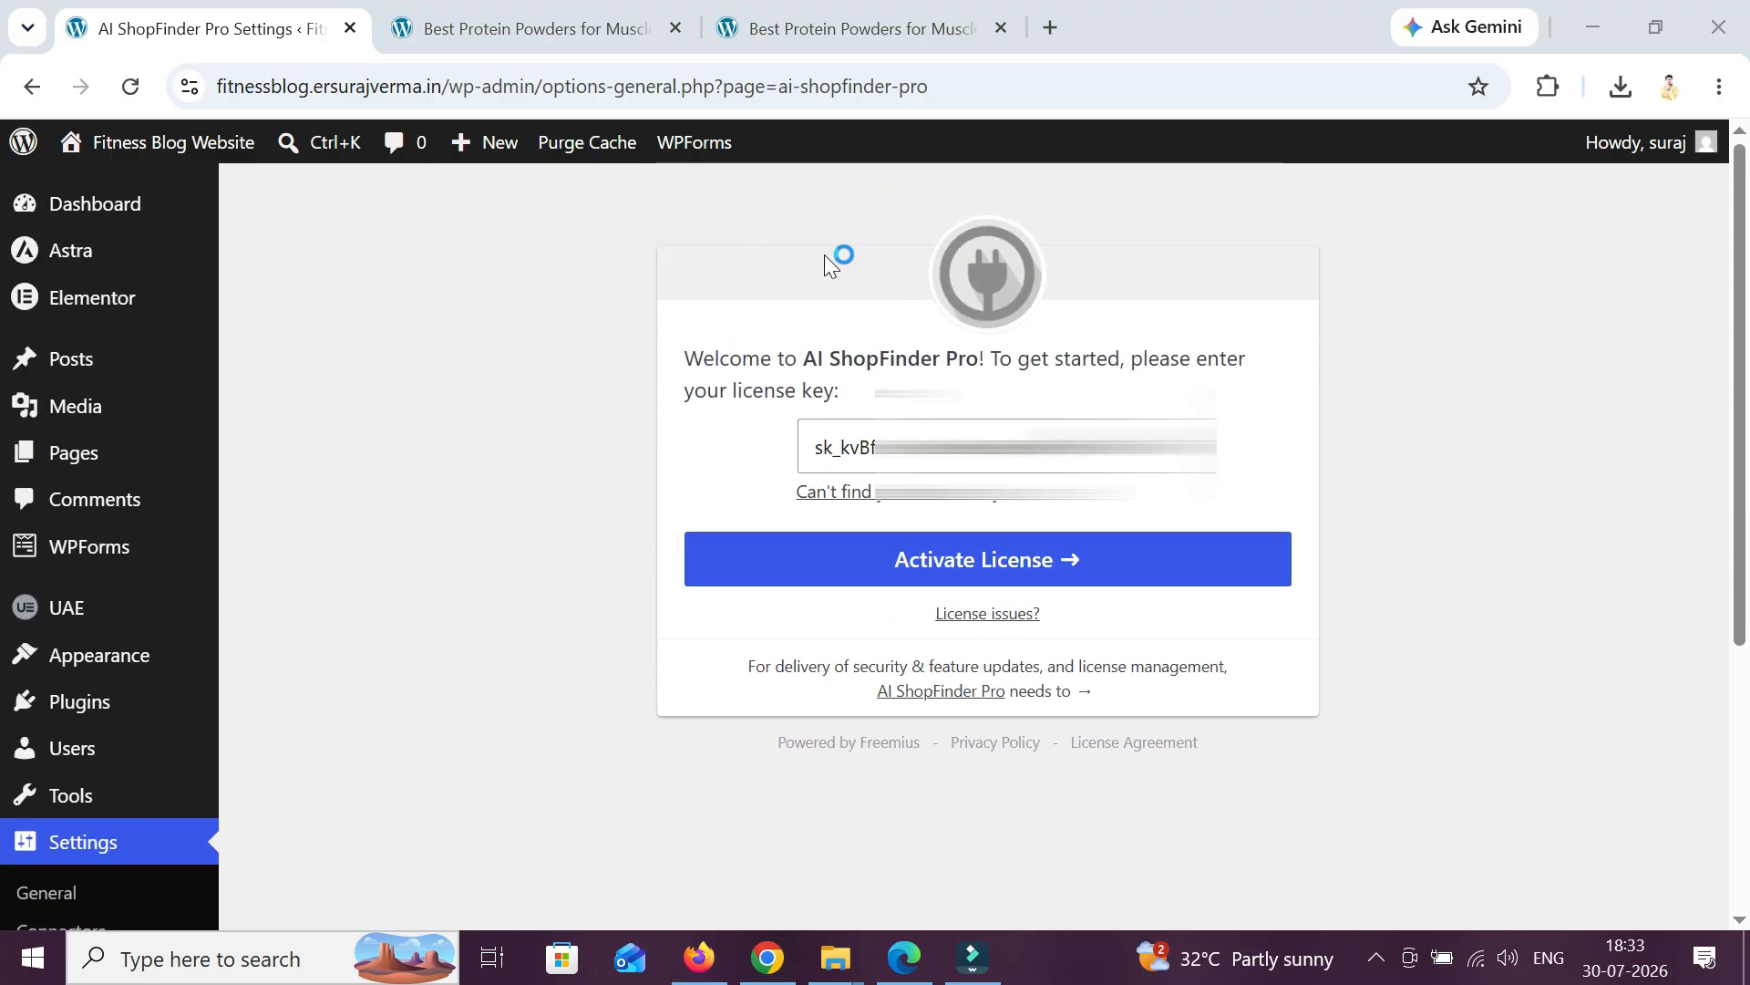
click(1069, 582)
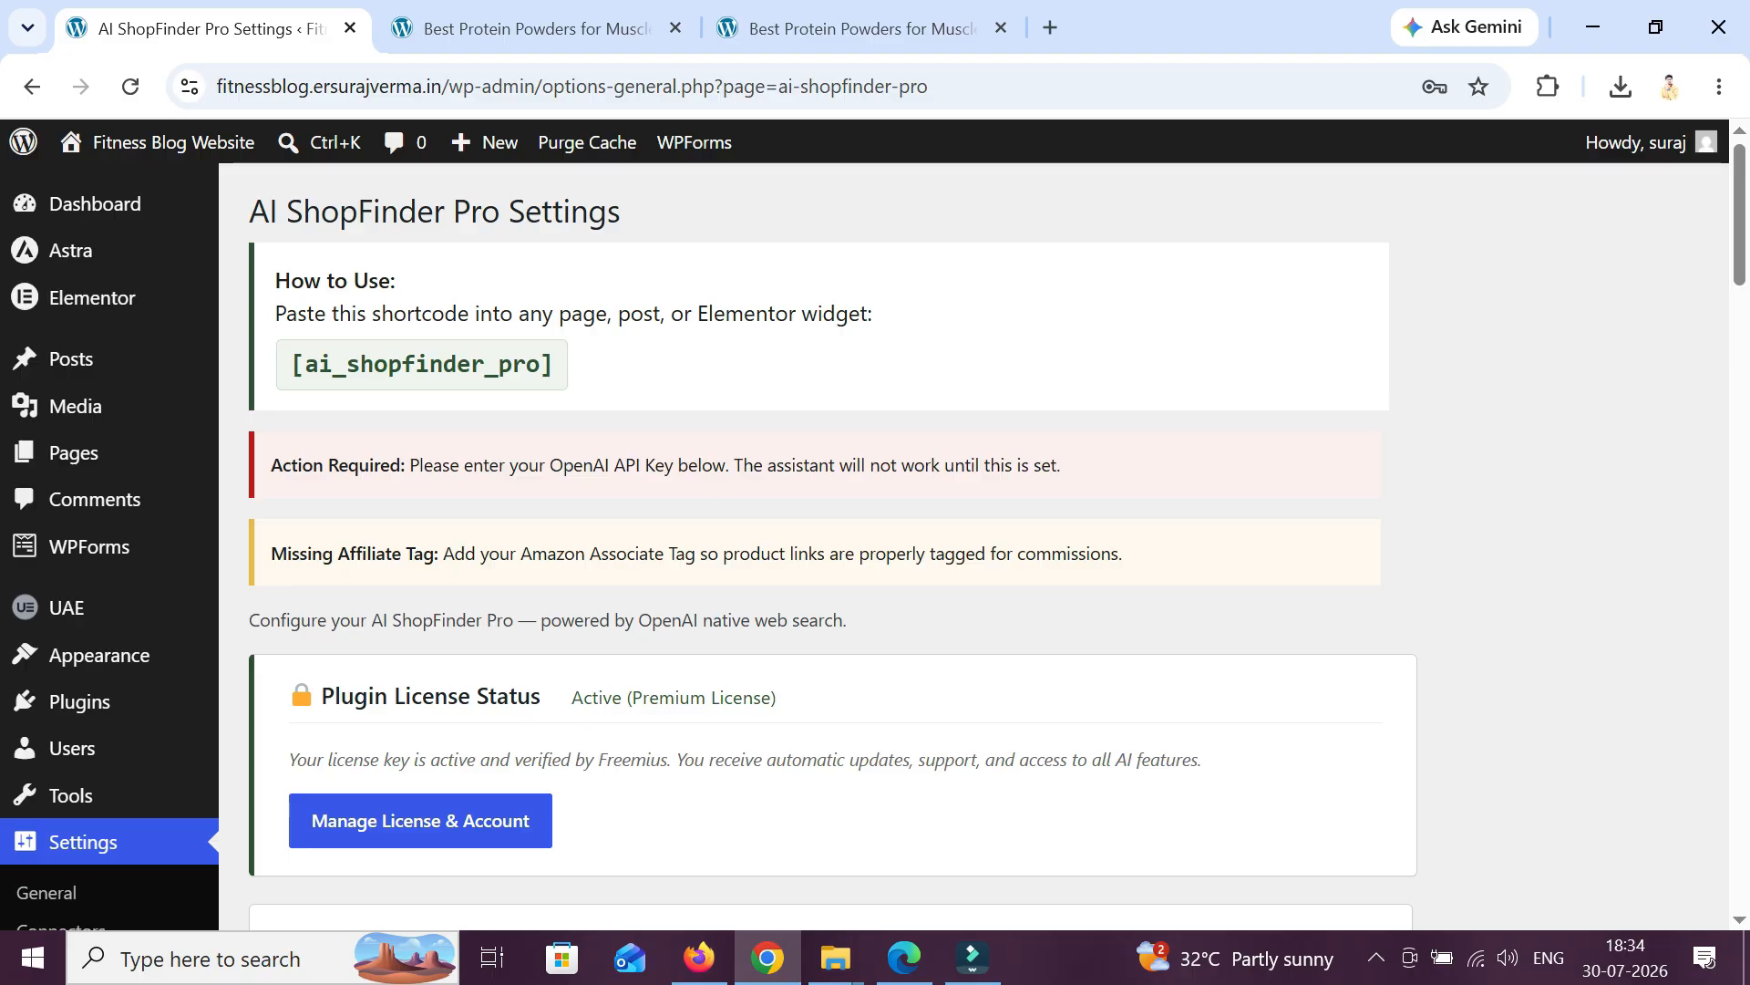
- Review the Active (Premium License) status and the Action Required notice
scroll(795, 524, down, 1)
drag(571, 559, 857, 590)
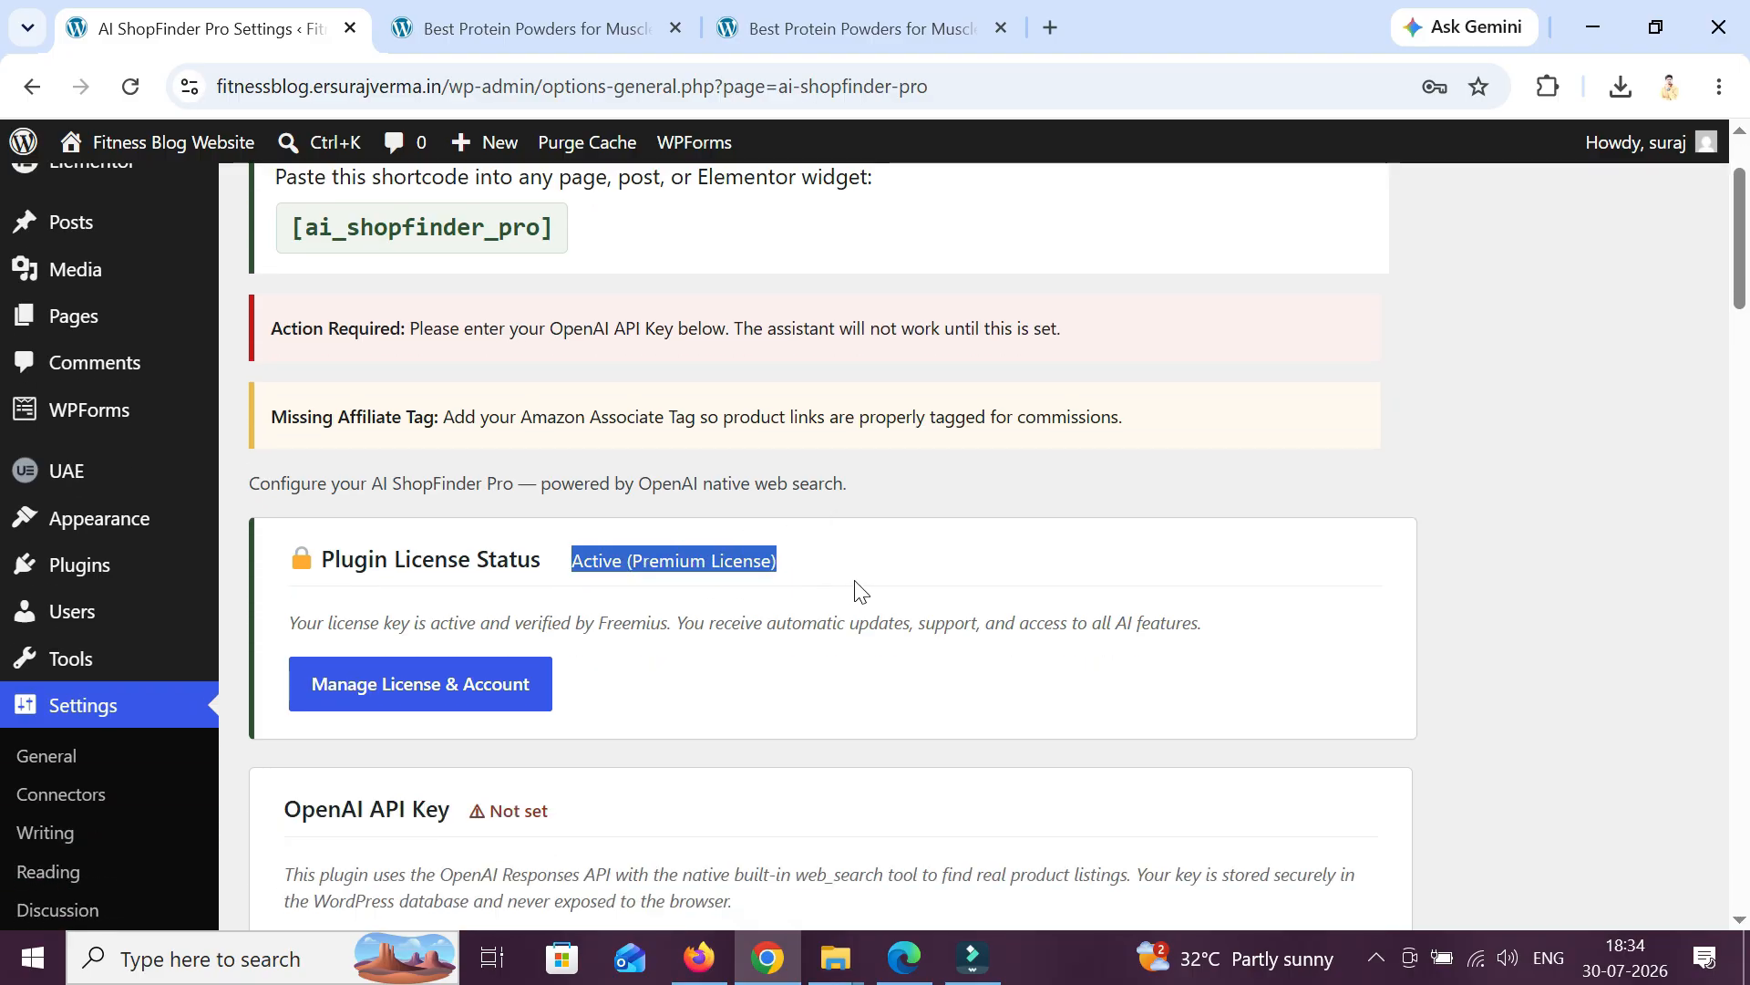
click(948, 590)
scroll(940, 583, up, 1)
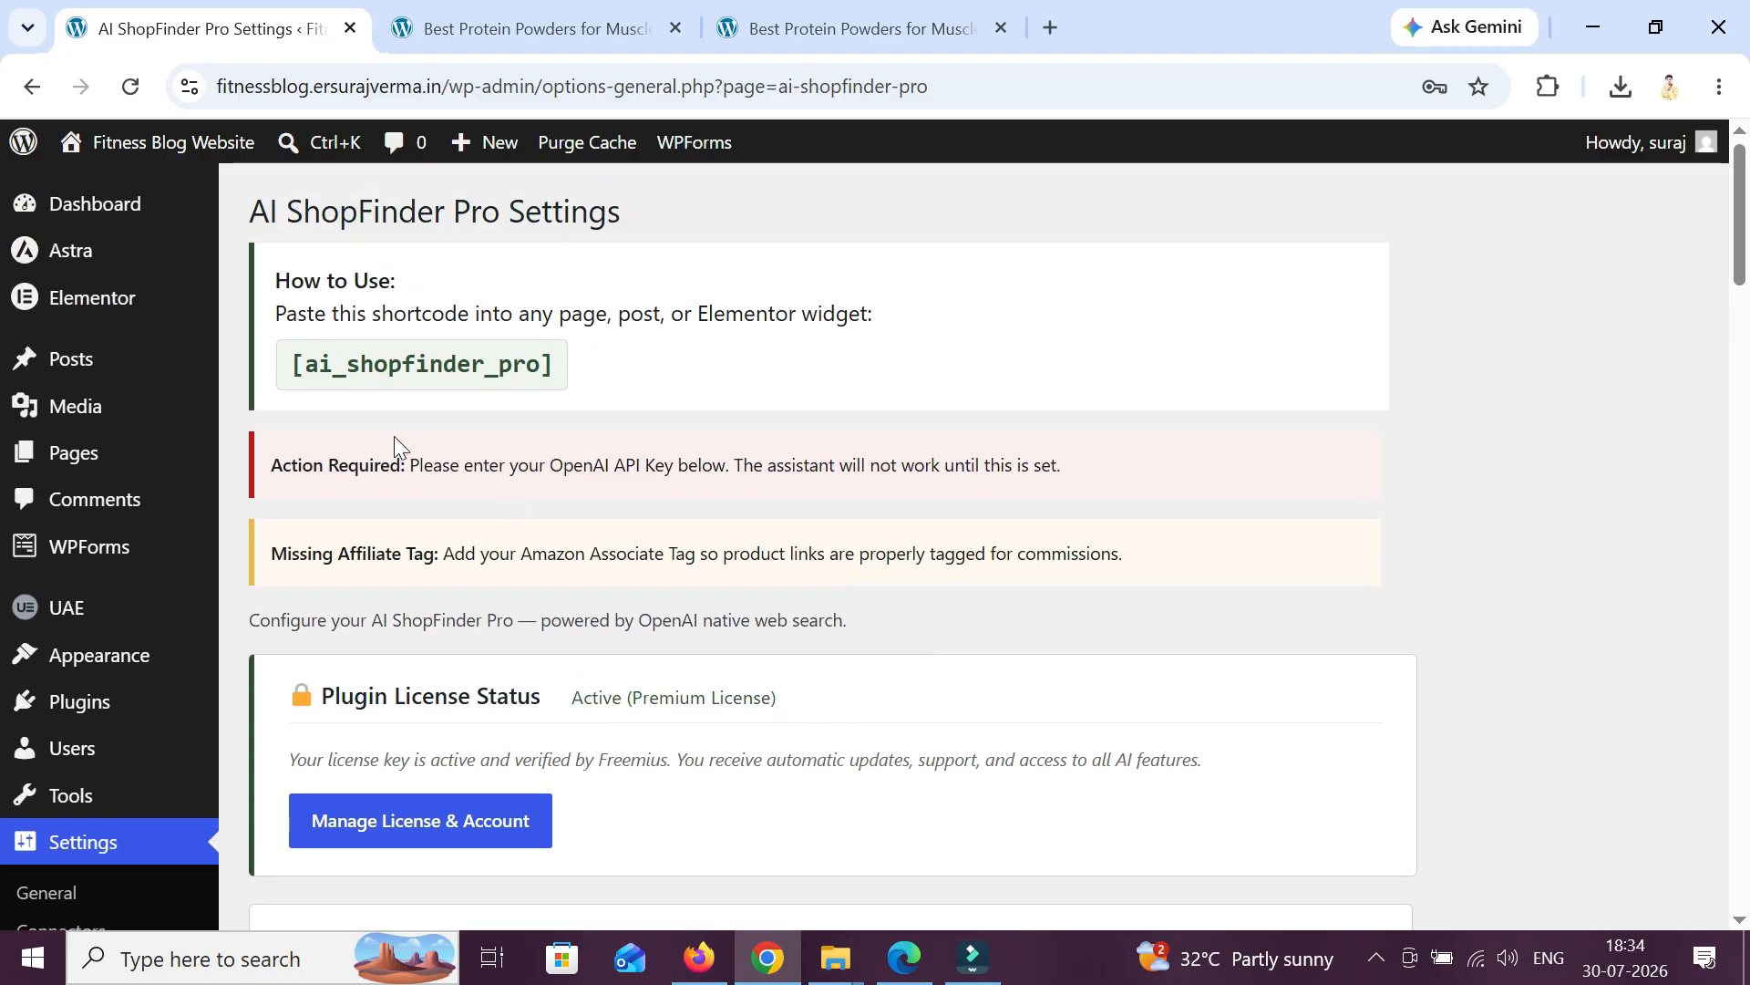
drag(250, 457, 1032, 478)
scroll(877, 475, down, 1)
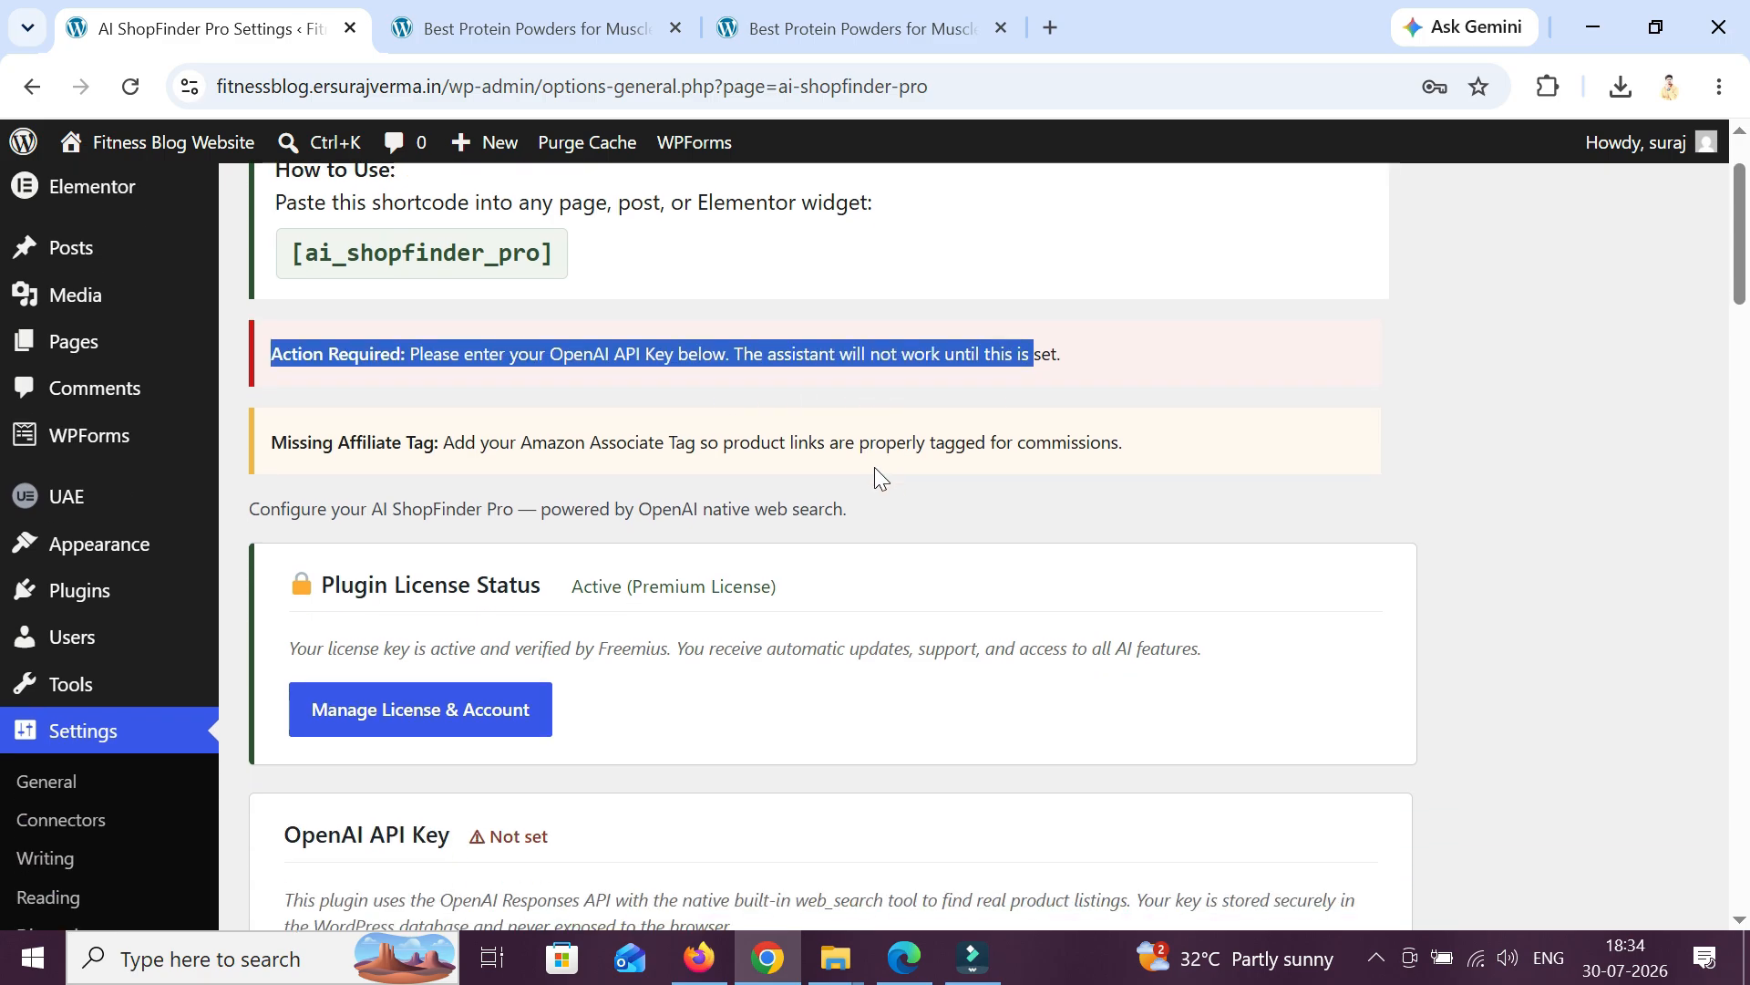
click(908, 397)
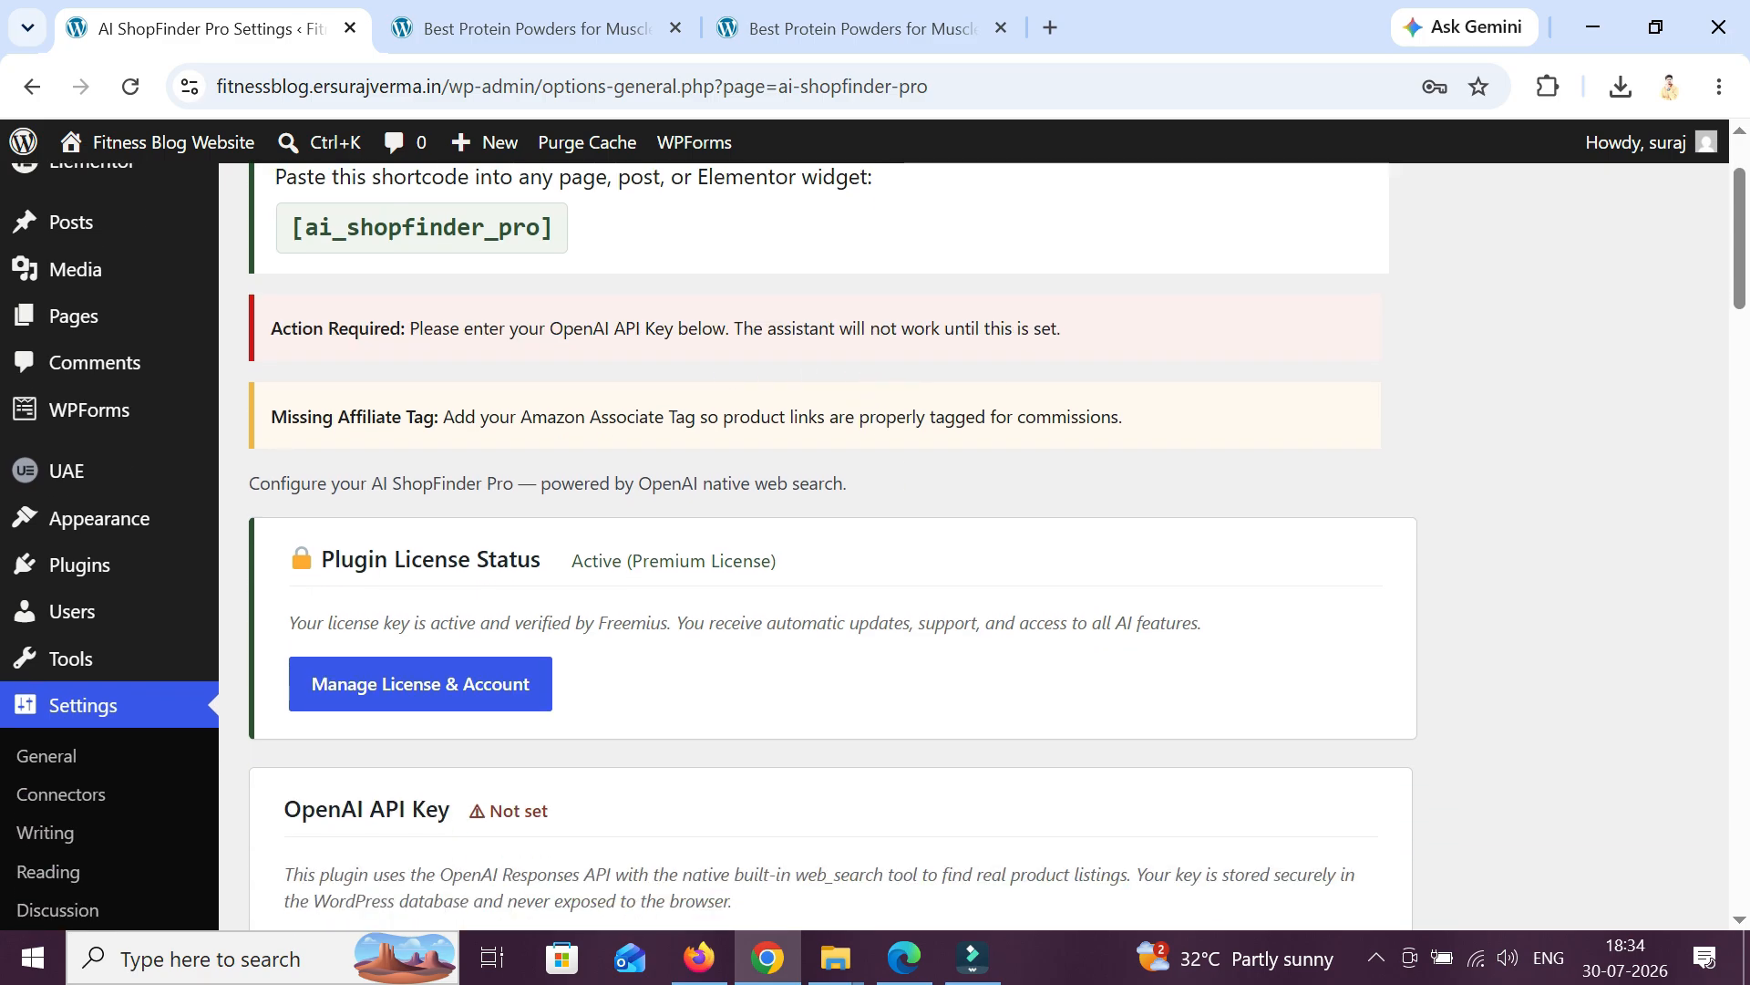
- Read the Missing Affiliate Tag notice and select the [ai_shopfinder_pro] shortcode
drag(271, 416, 1078, 419)
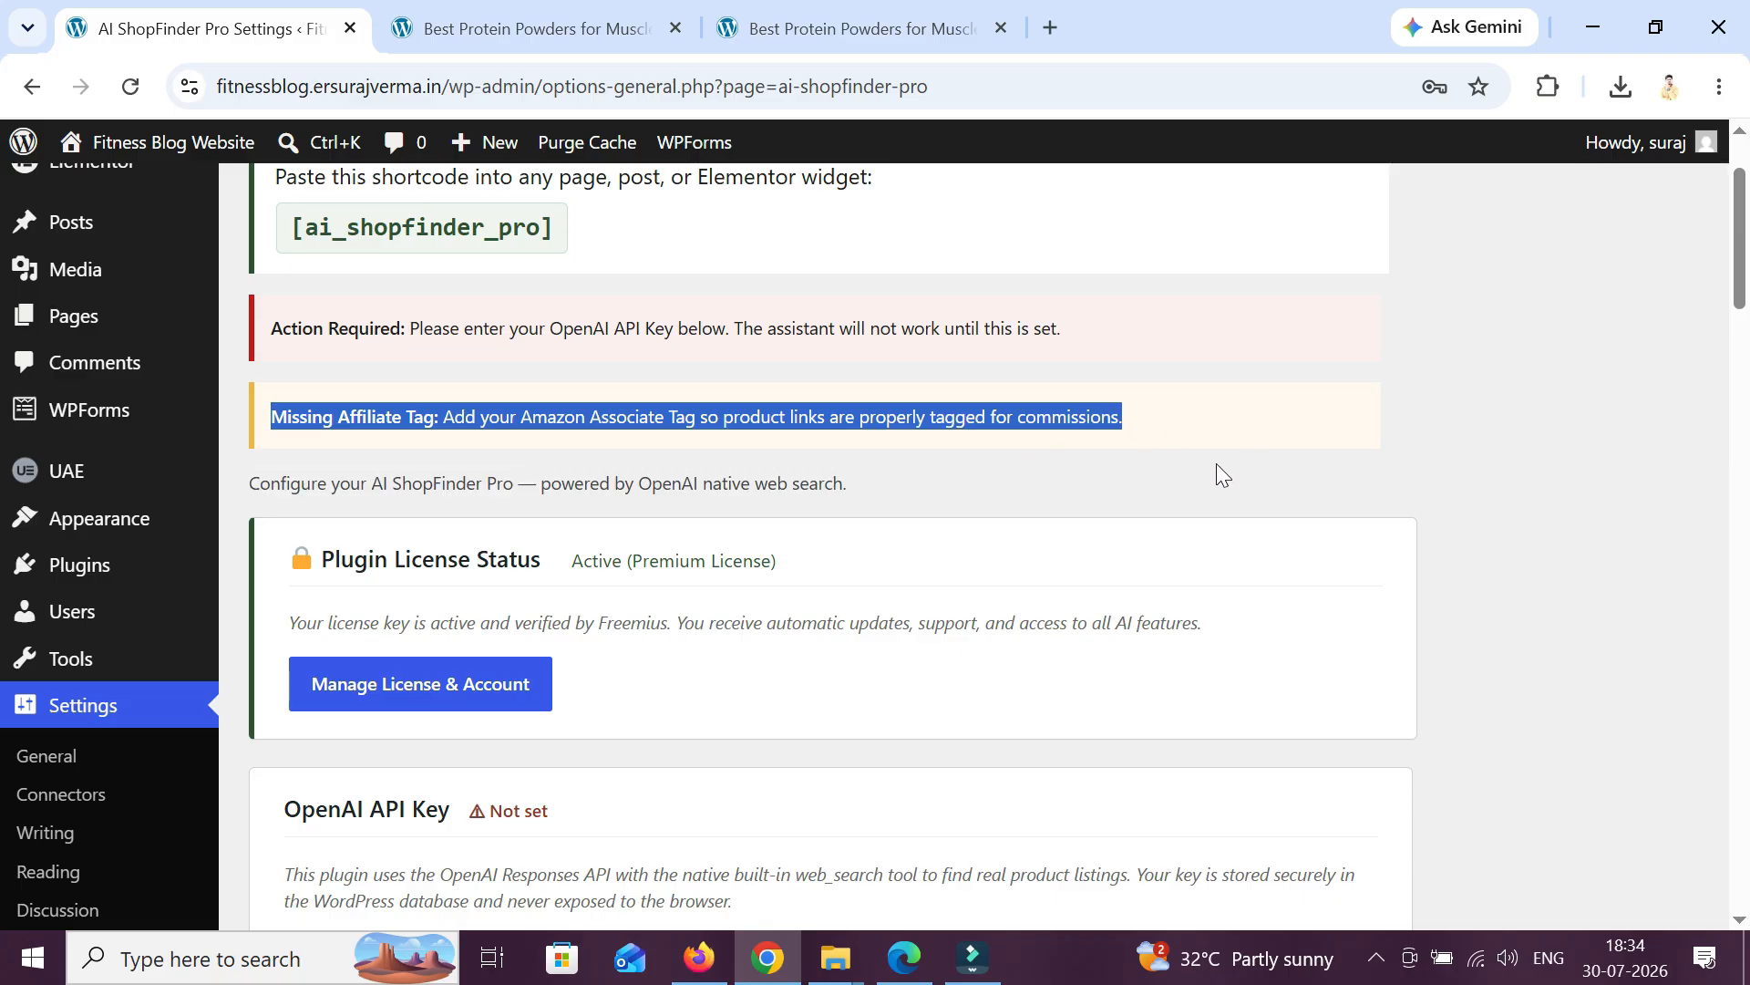
click(1490, 452)
scroll(1490, 450, up, 1)
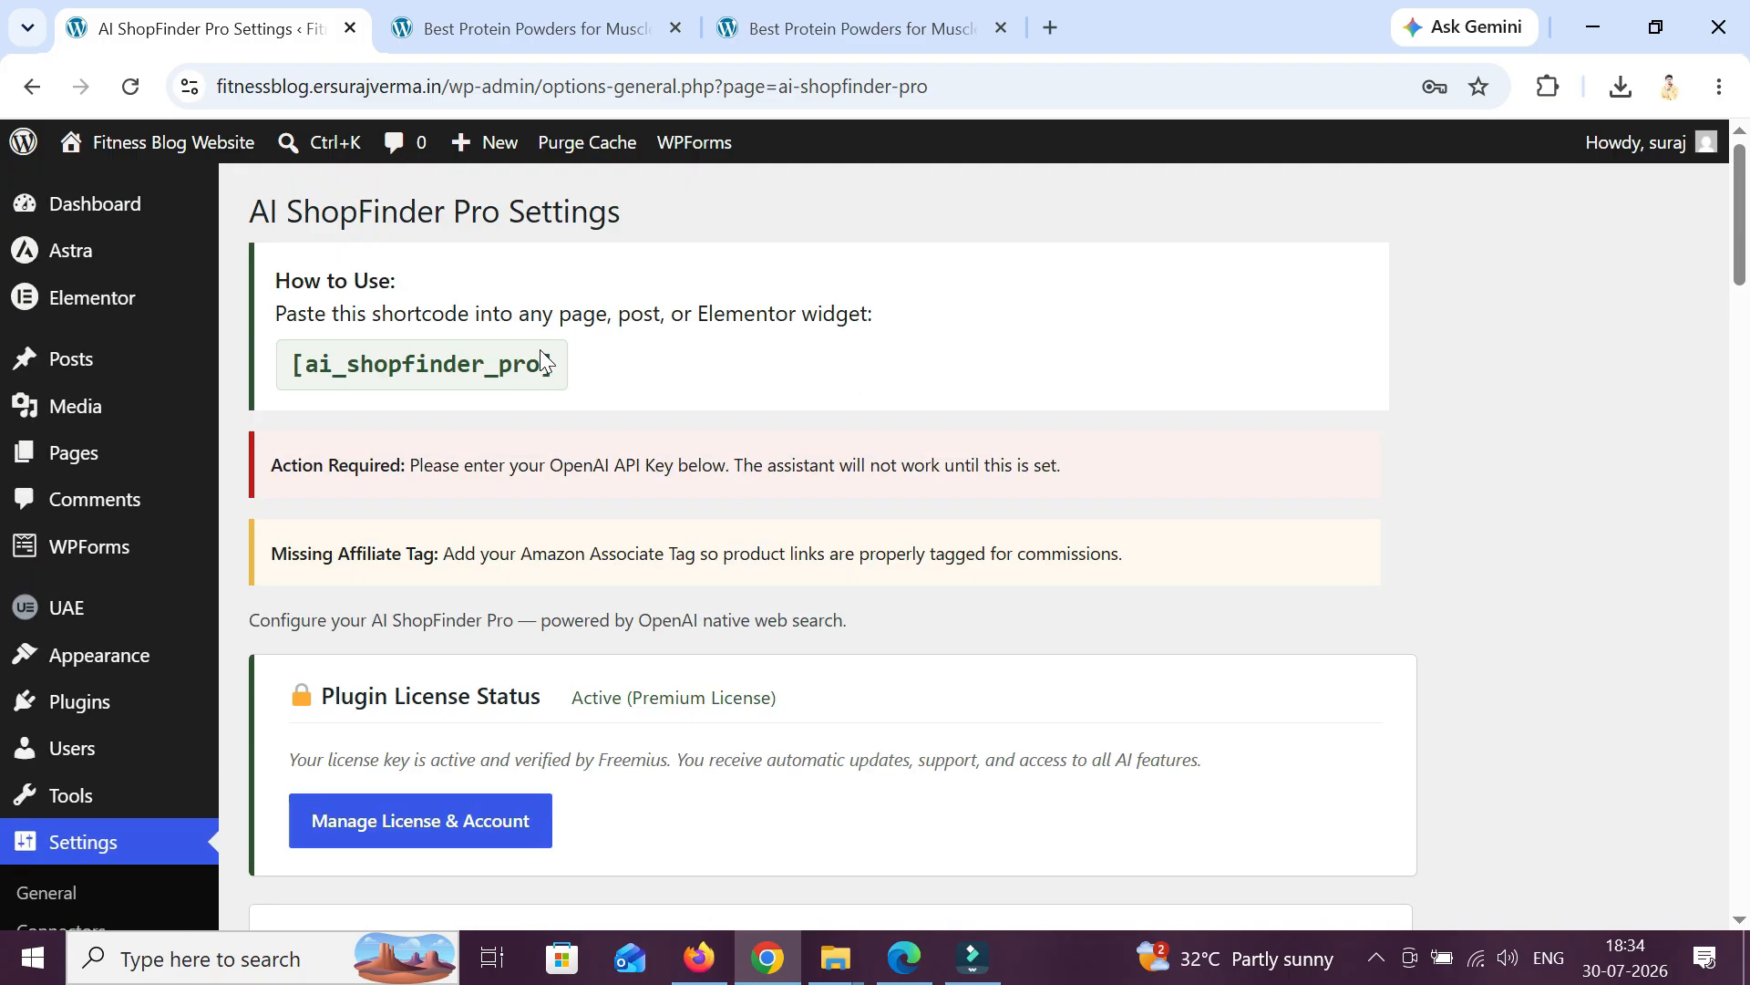
drag(287, 363, 588, 385)
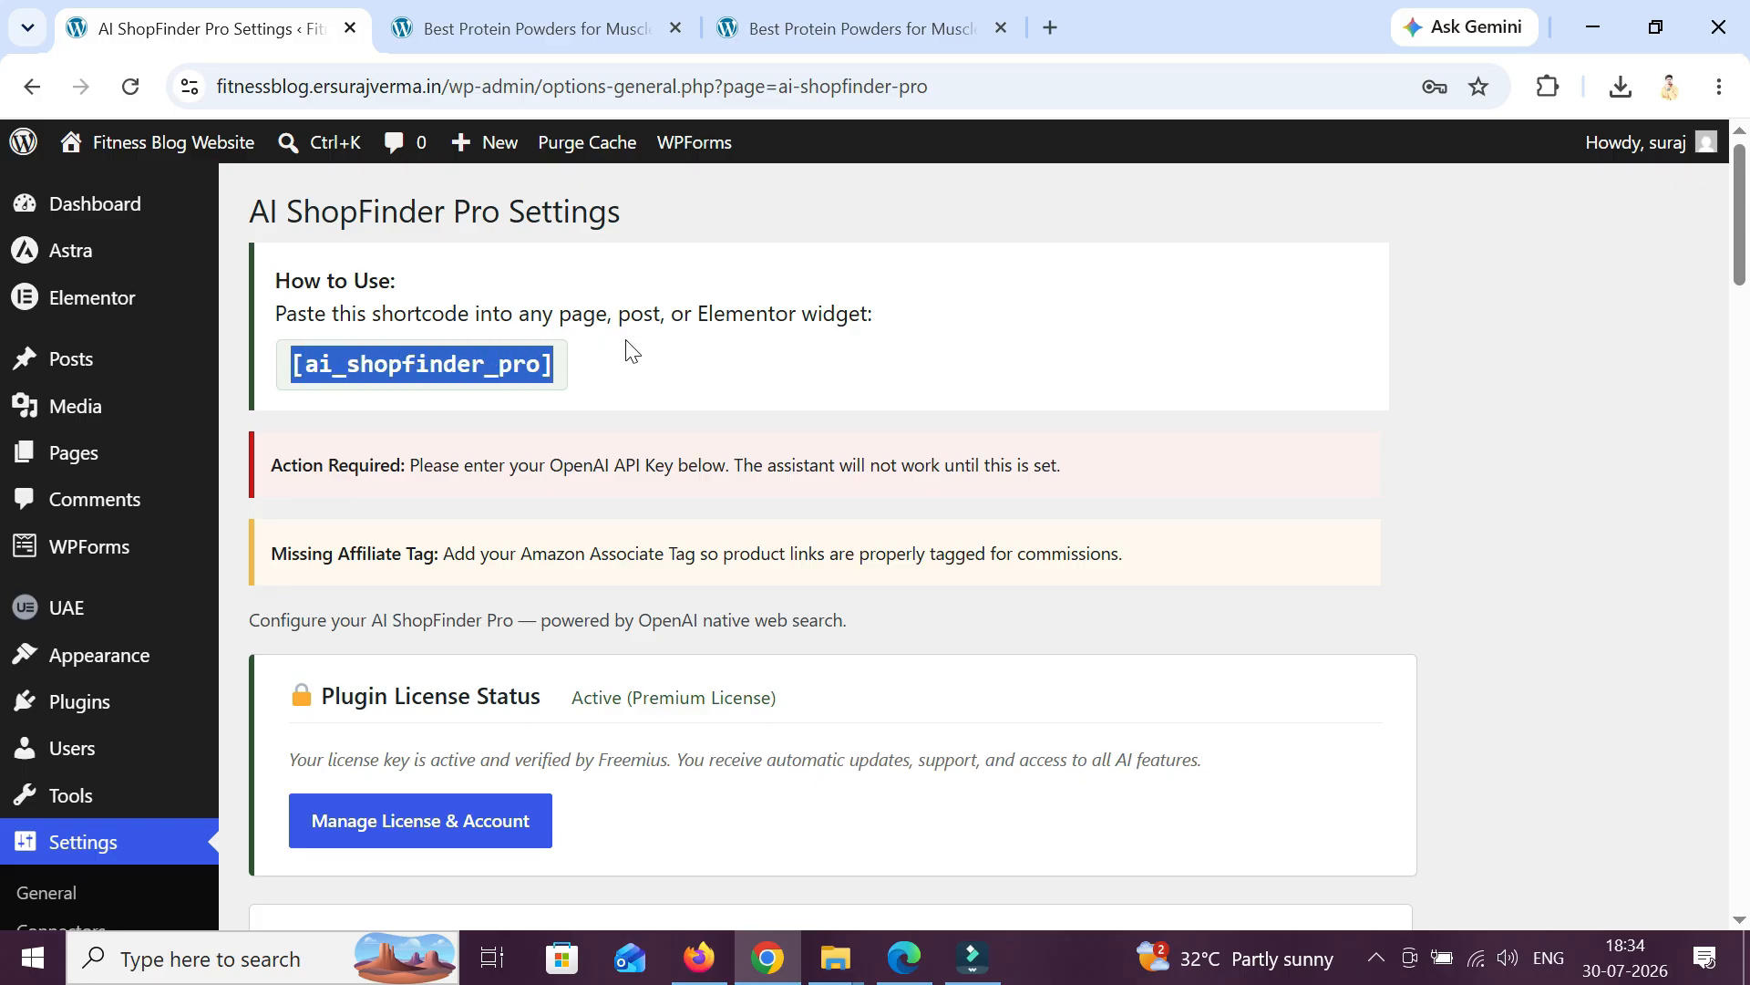
click(1109, 350)
scroll(1114, 383, down, 6)
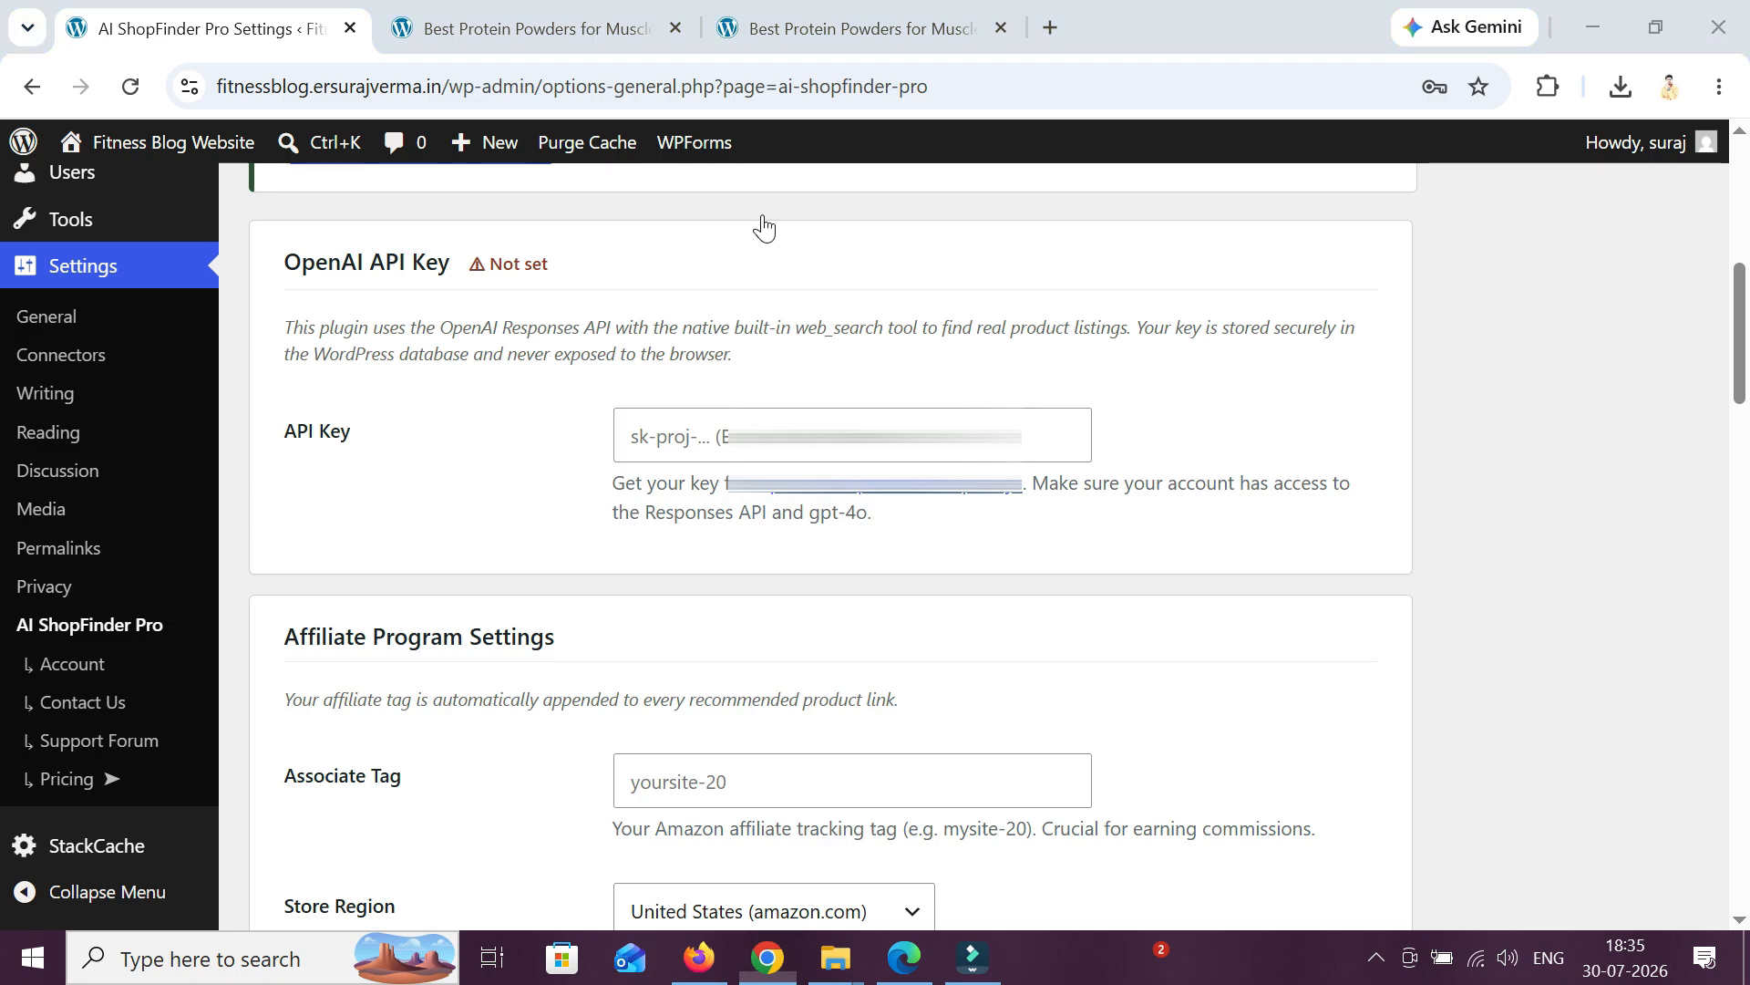
- Paste the OpenAI API key and type the Amazon Associate Tag
key(ctrl+v)
scroll(938, 496, down, 2)
scroll(942, 500, down, 2)
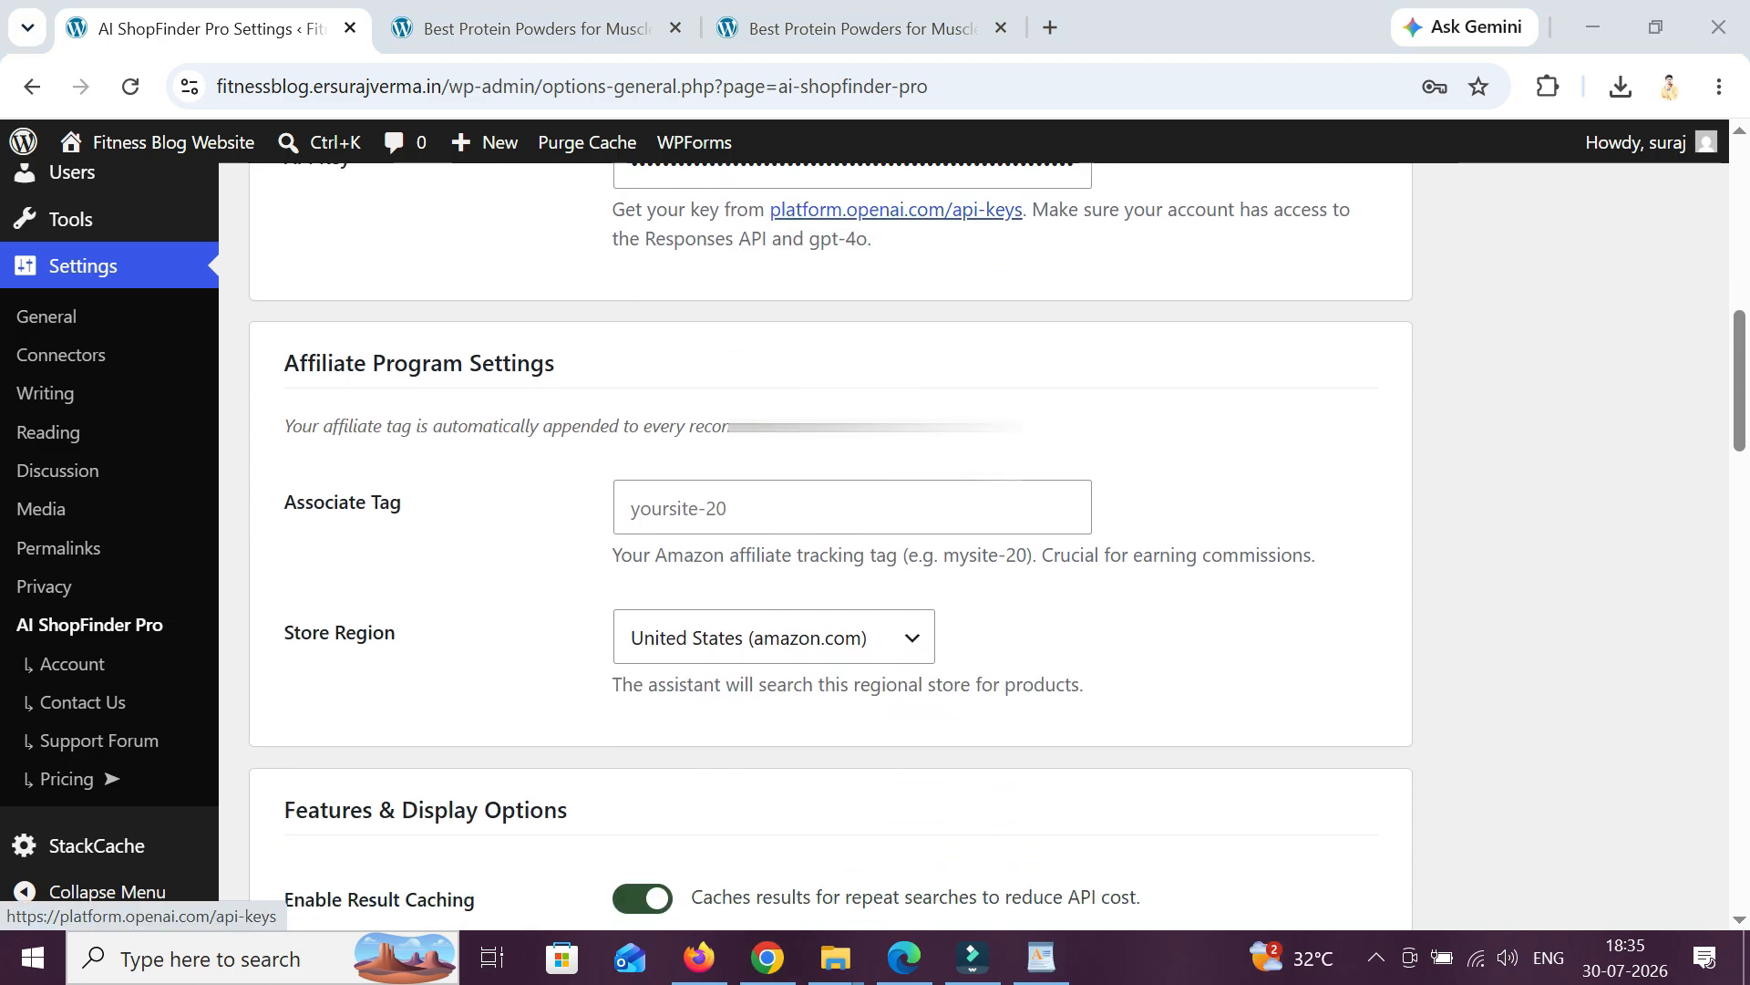
click(942, 500)
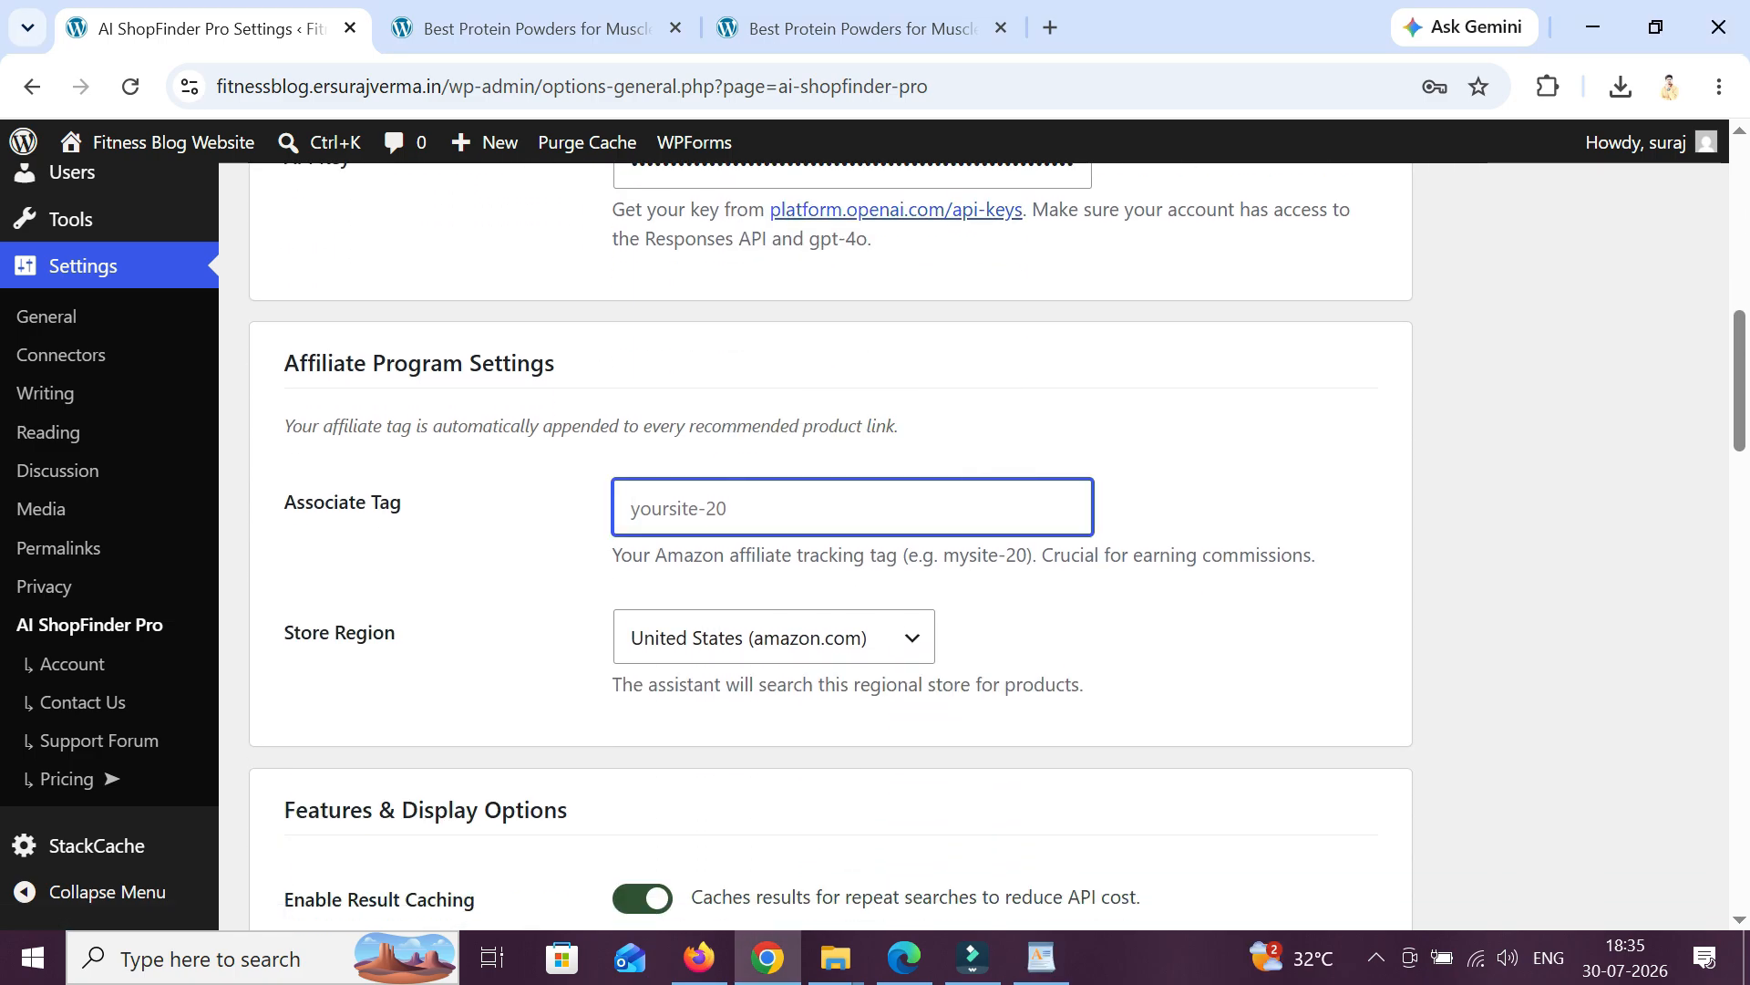
text(ersurajvermademo-20)
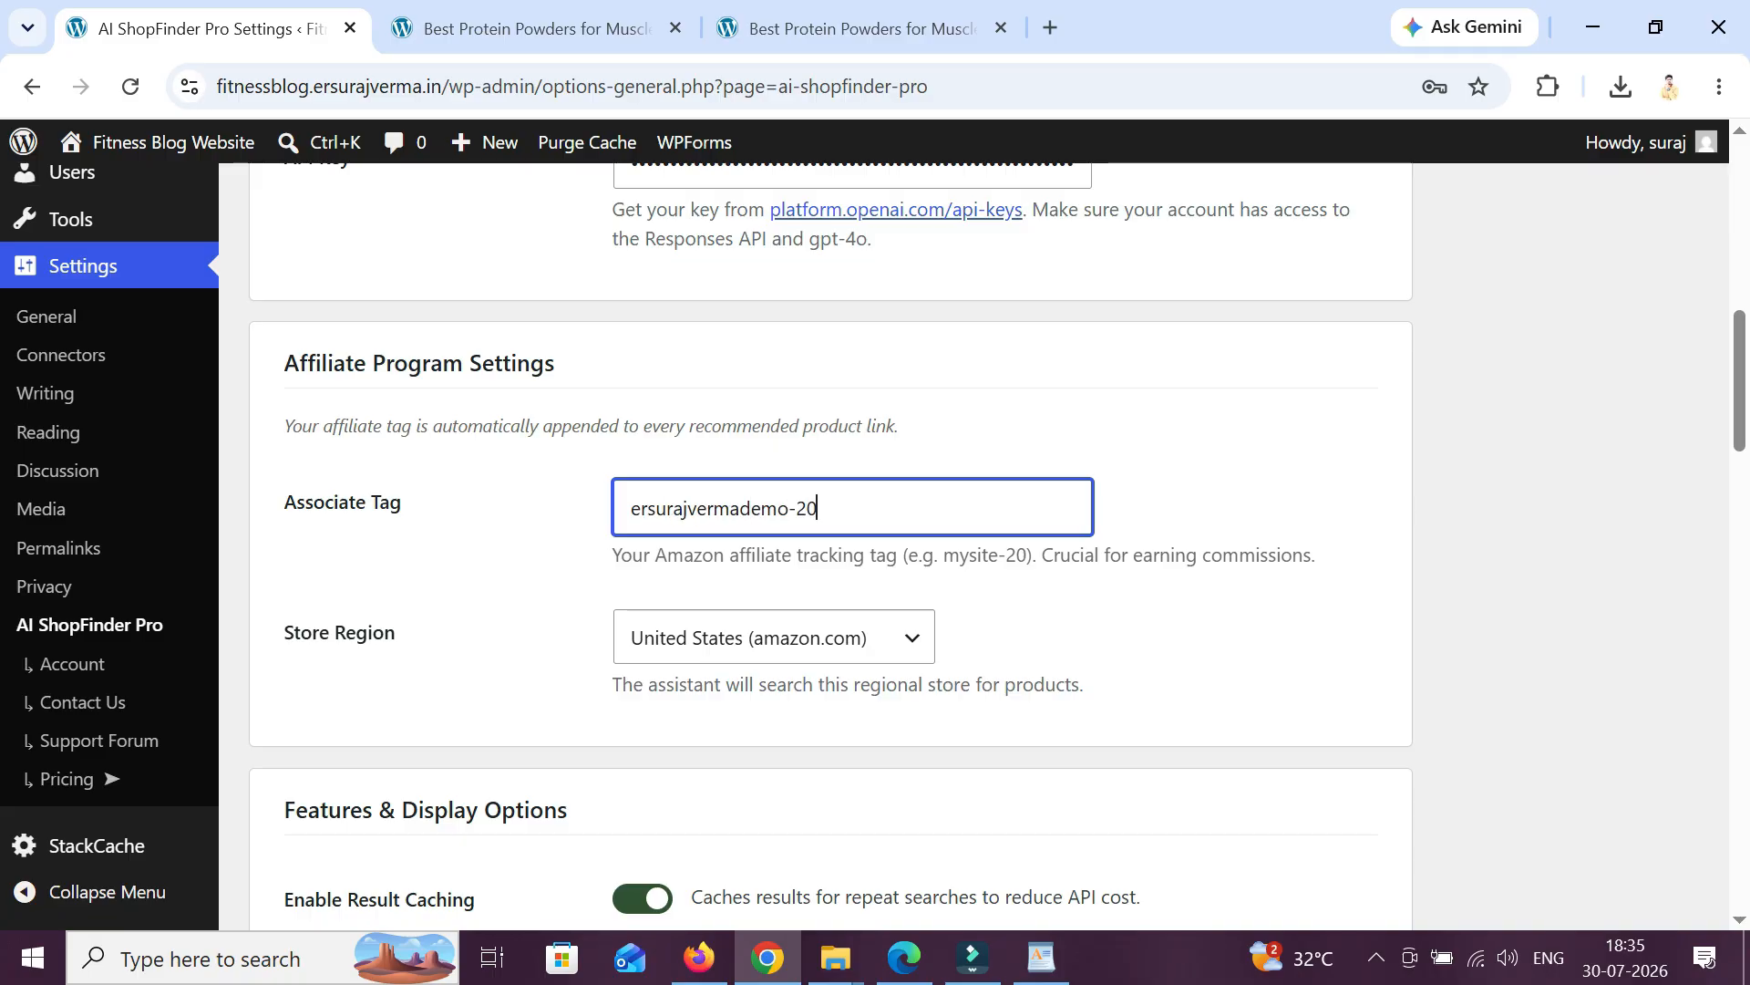
scroll(999, 545, down, 2)
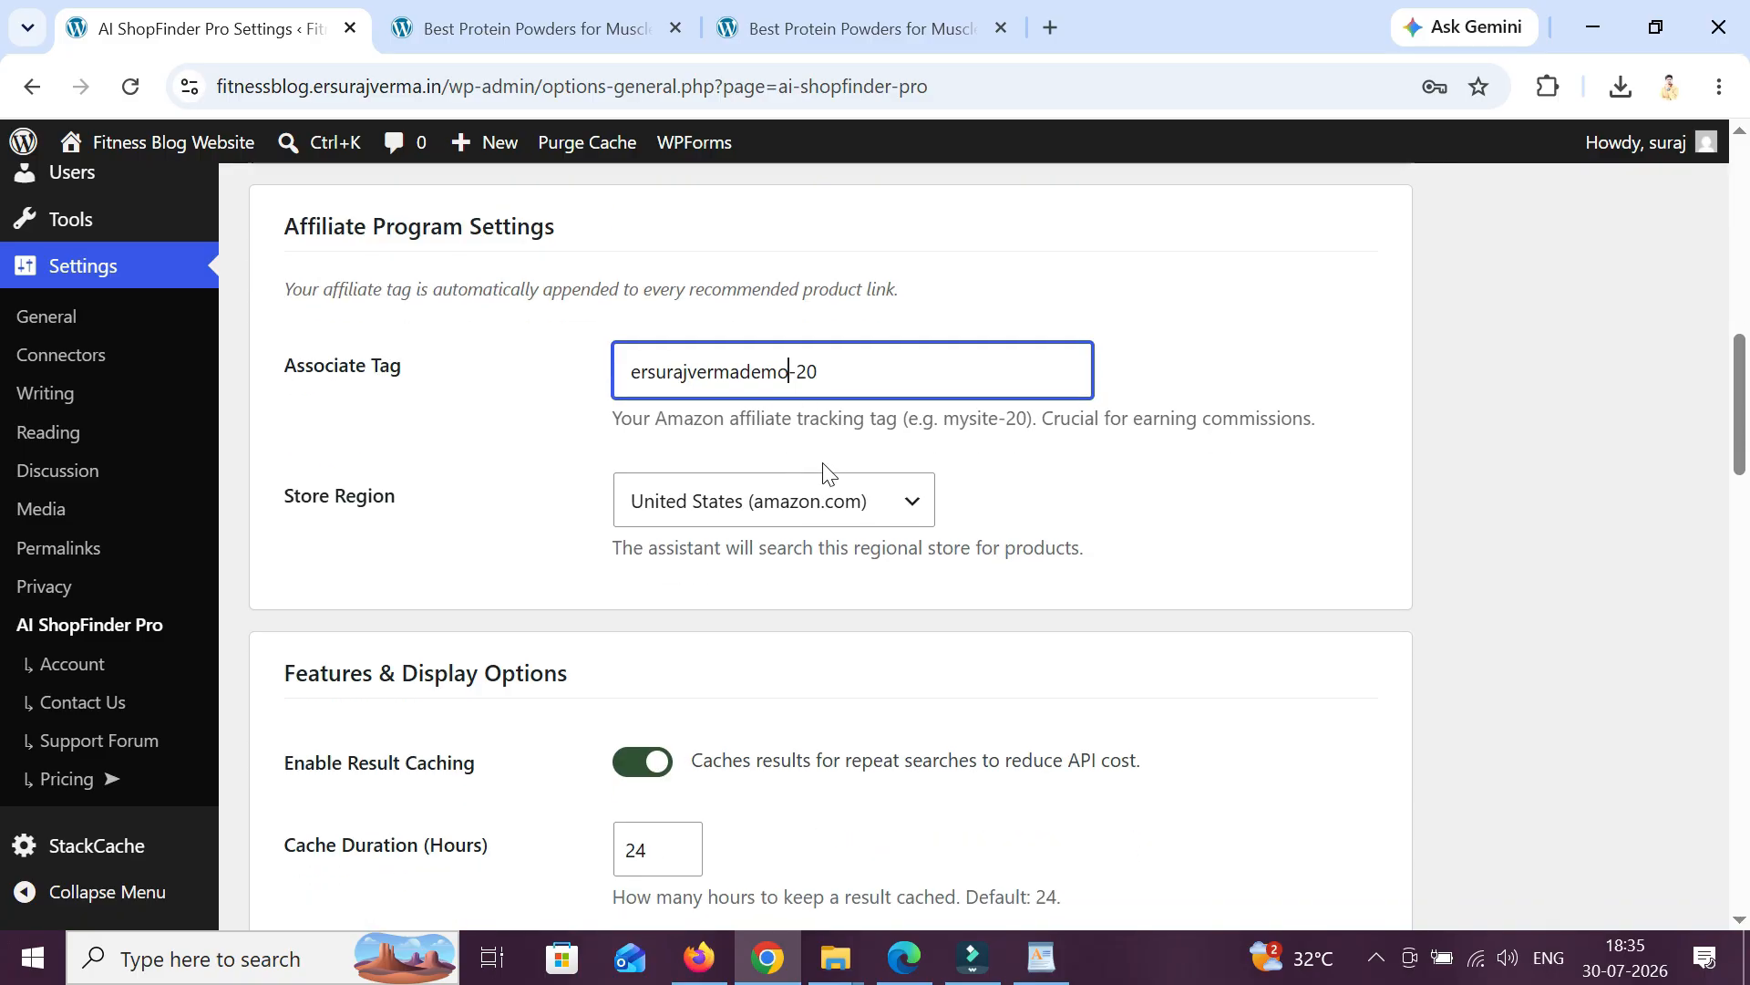
text(.in)
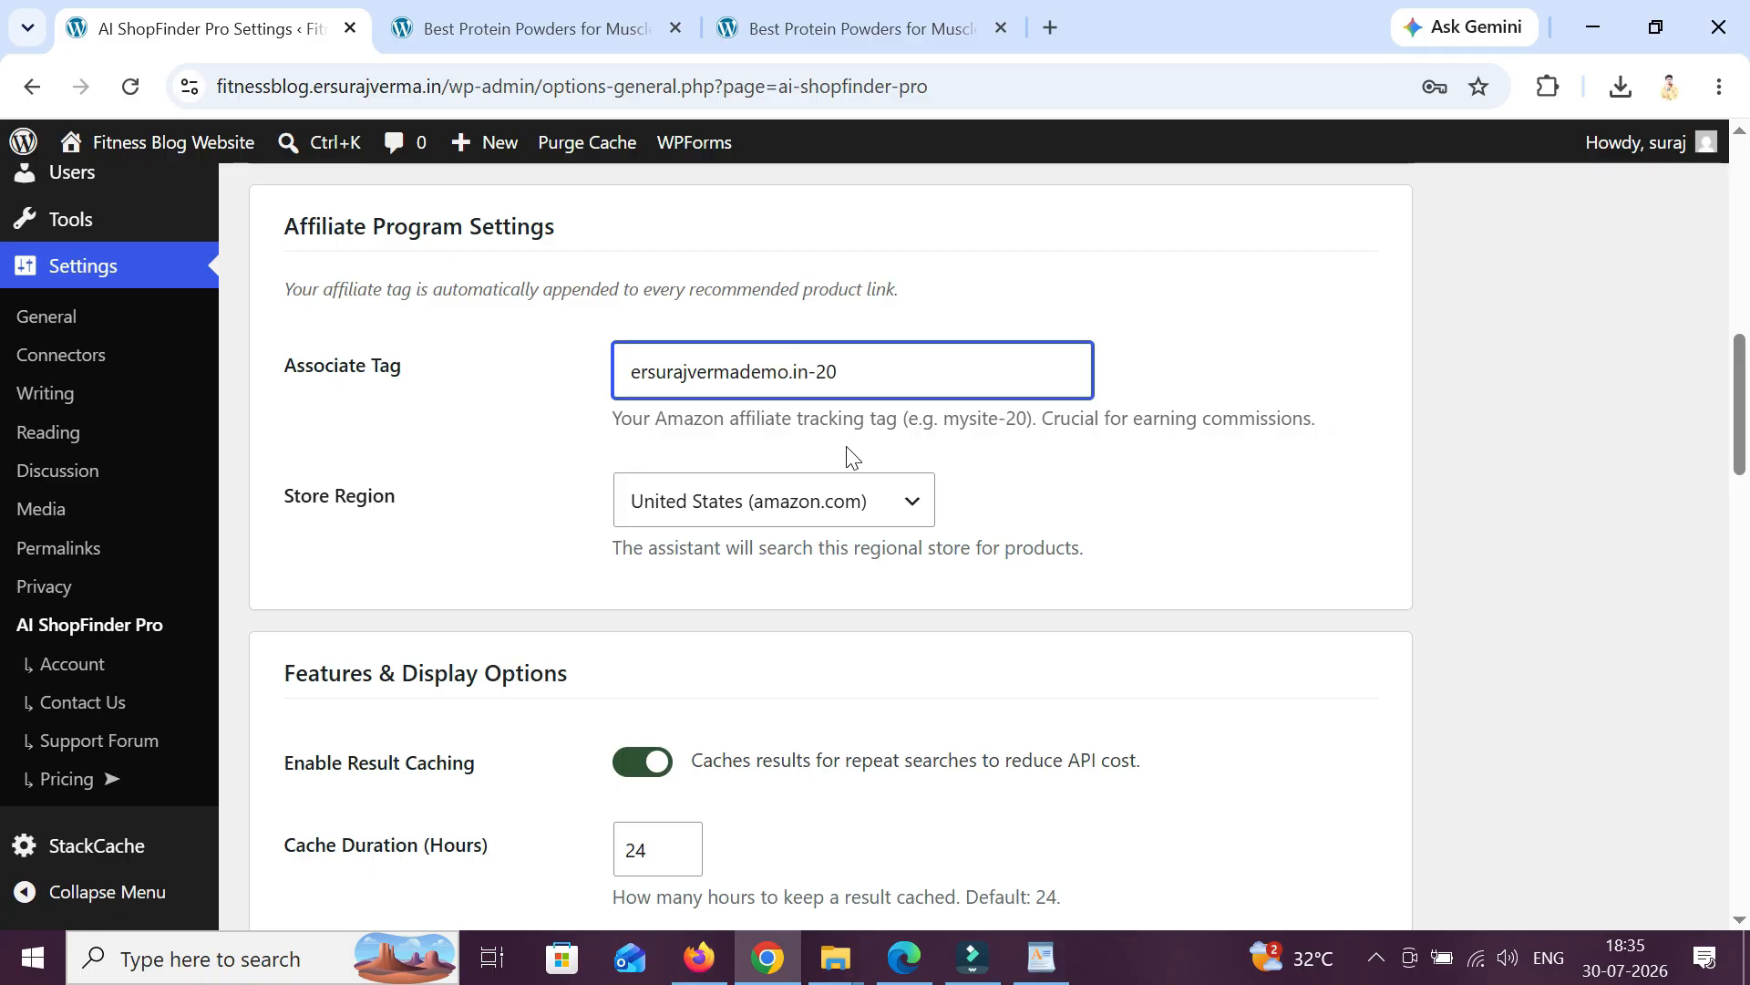
key(BackSpace)
key(BackSpace)
key(BackSpace)
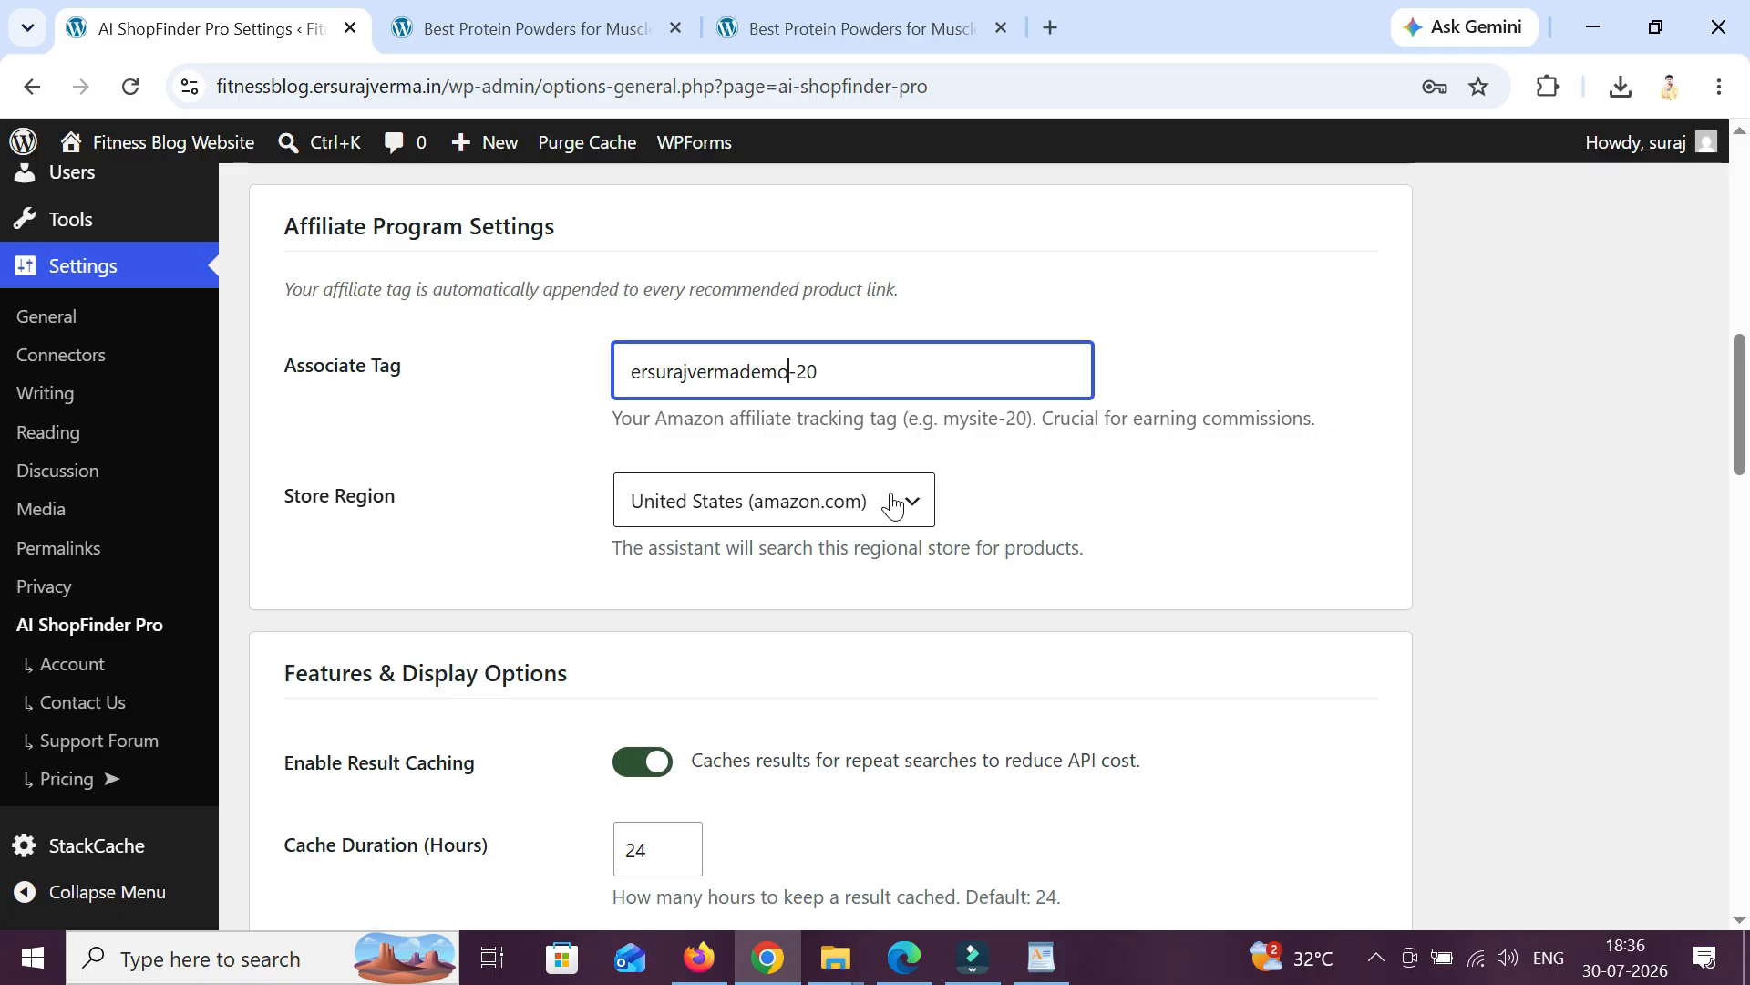
- Keep United States (amazon.com) as the store region
click(892, 505)
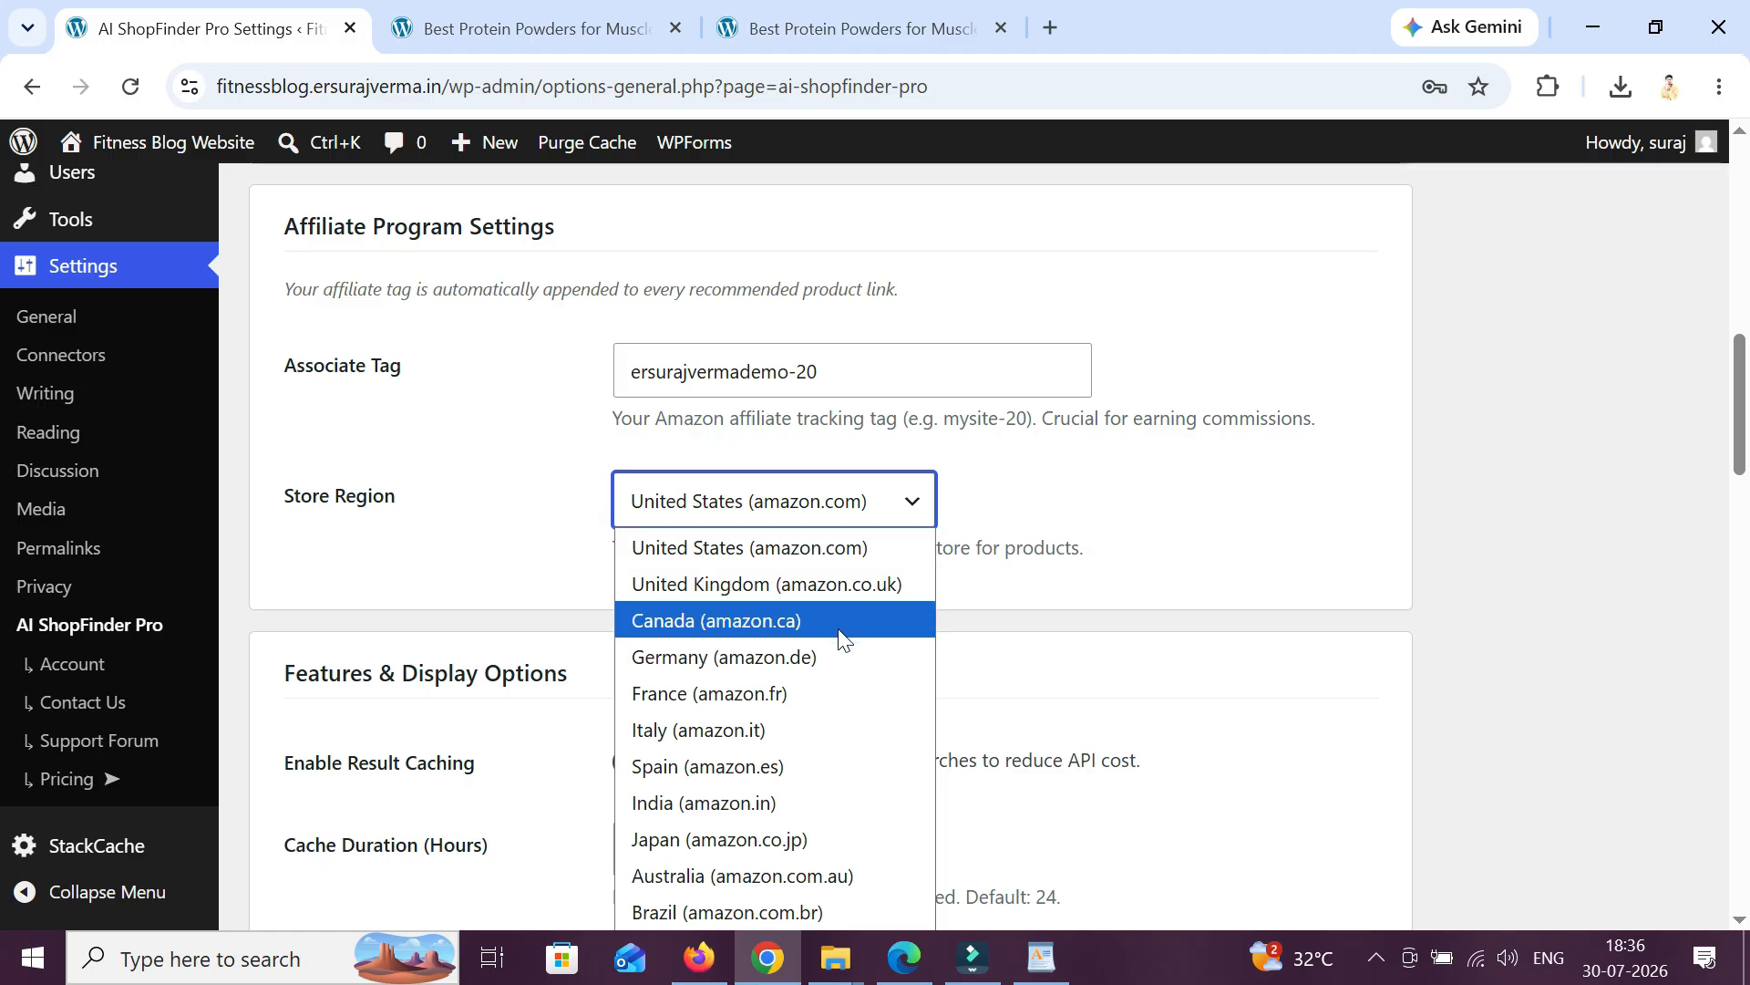
click(882, 547)
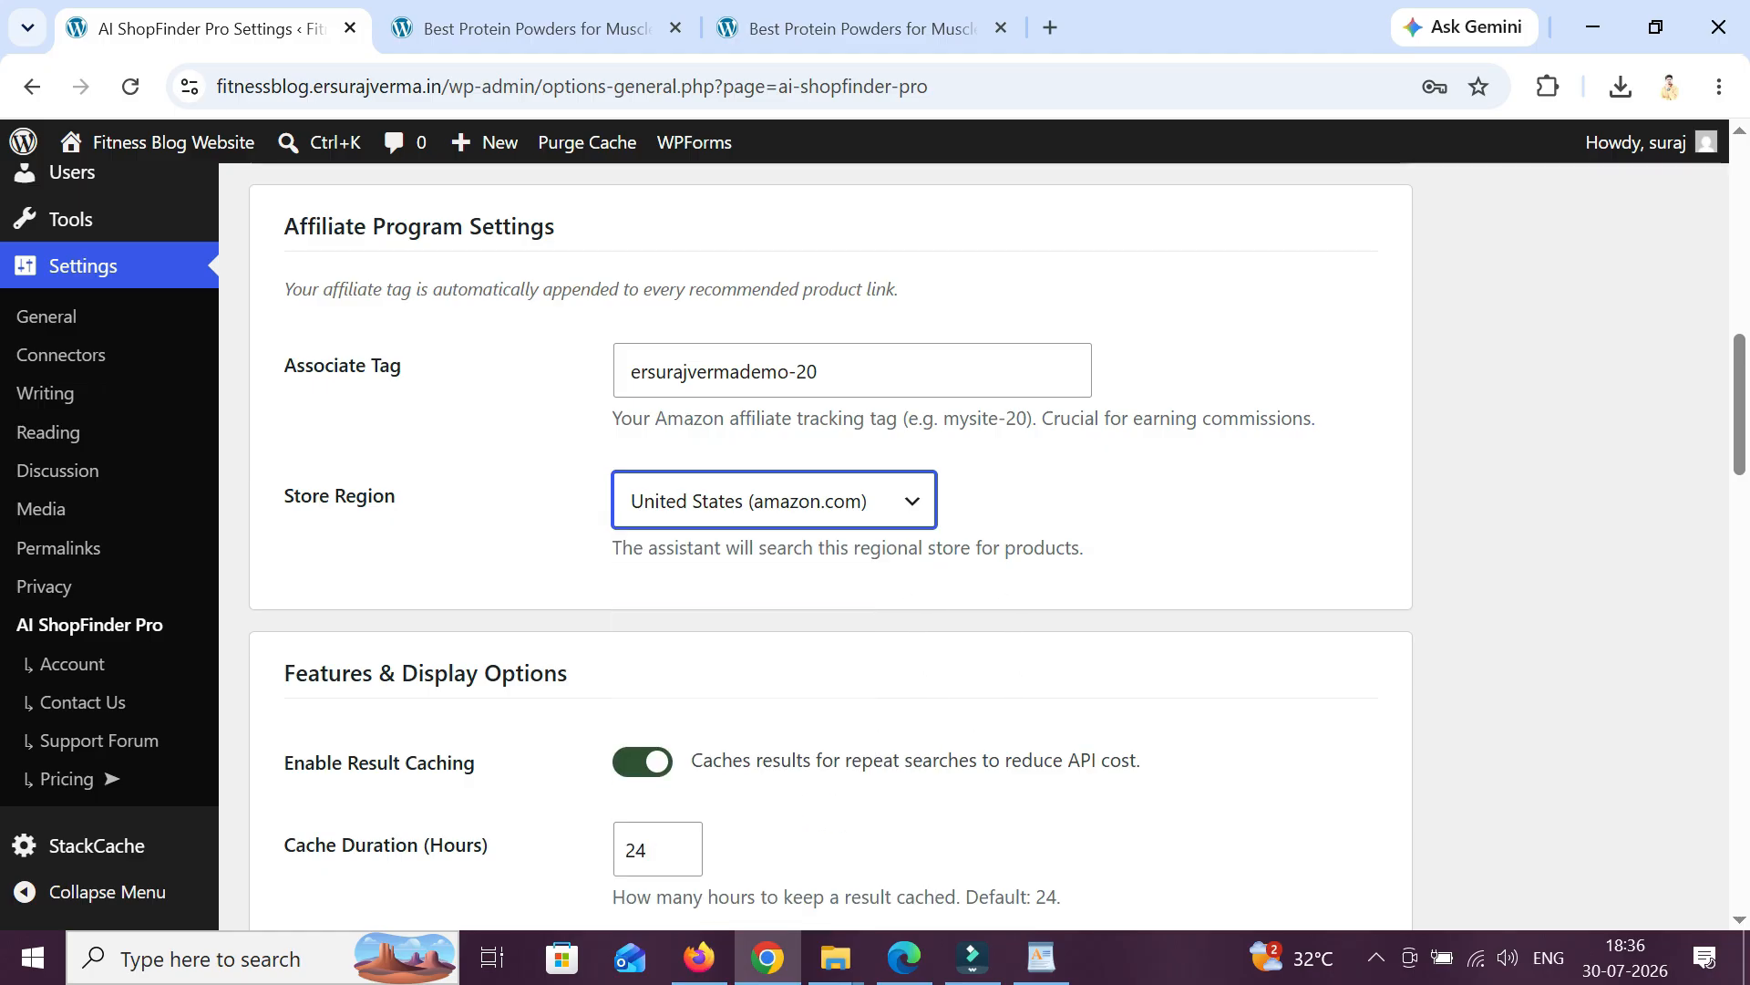
scroll(1145, 516, down, 2)
- Review the conversation memory, product badge and FTC affiliate disclosure options
scroll(1145, 516, down, 3)
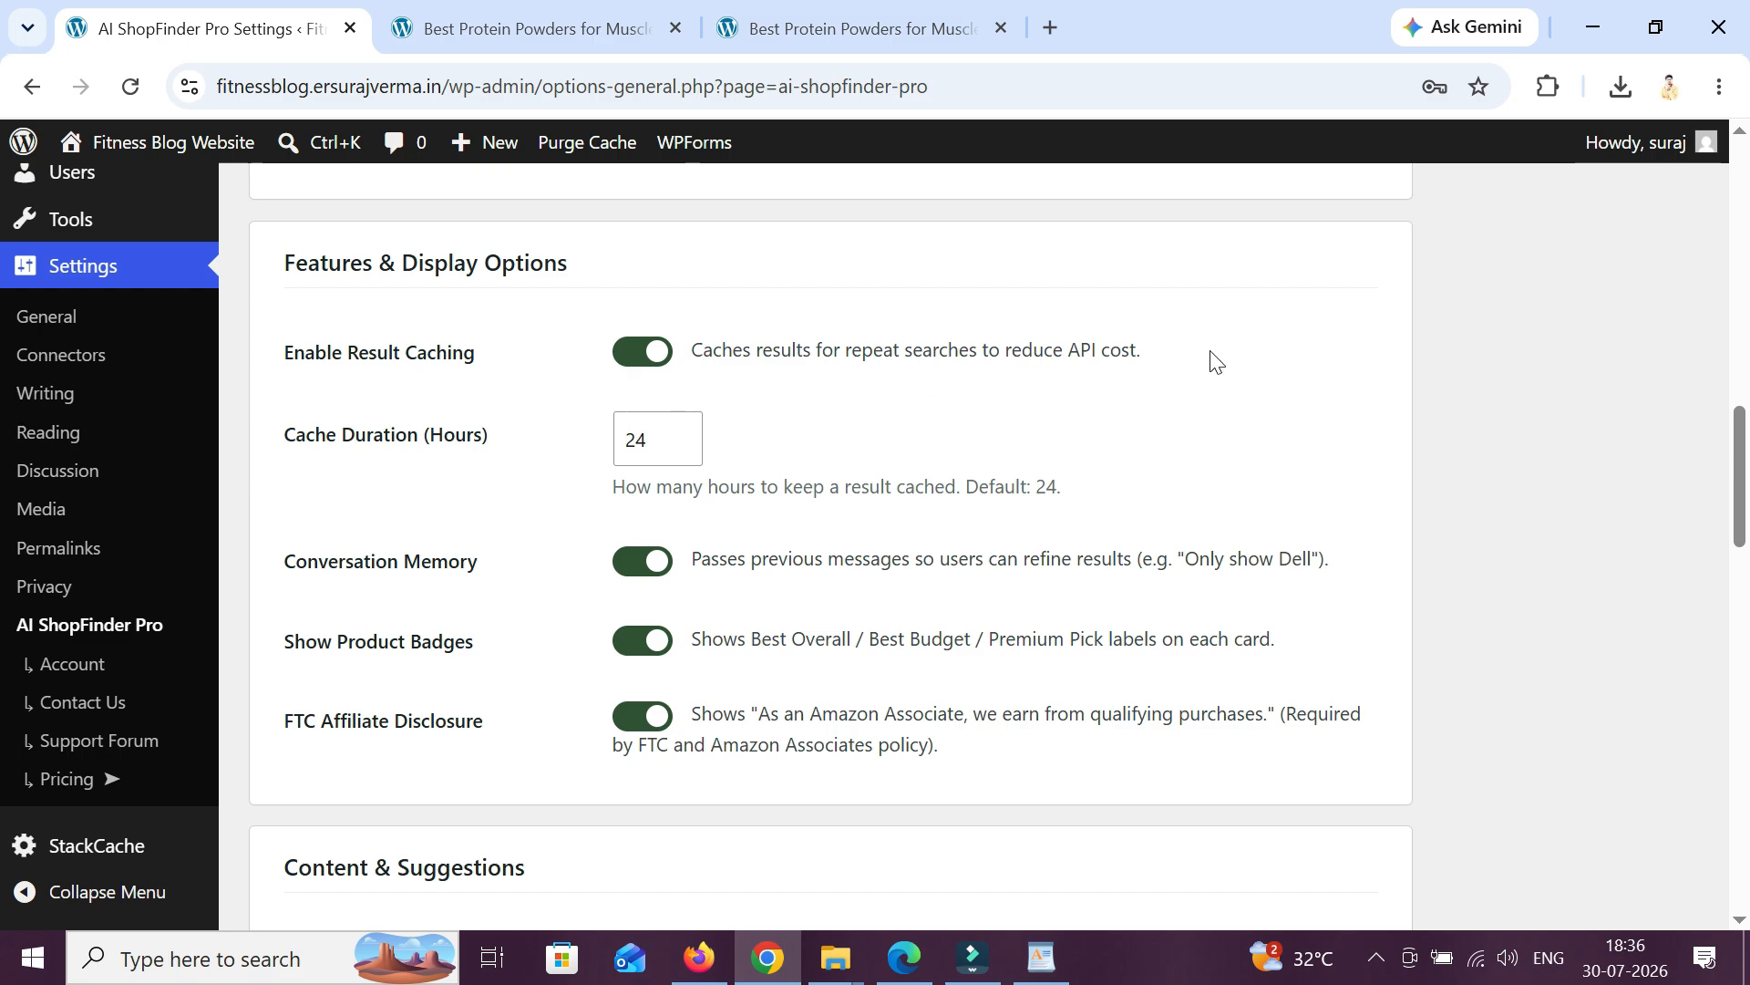
scroll(1113, 386, down, 2)
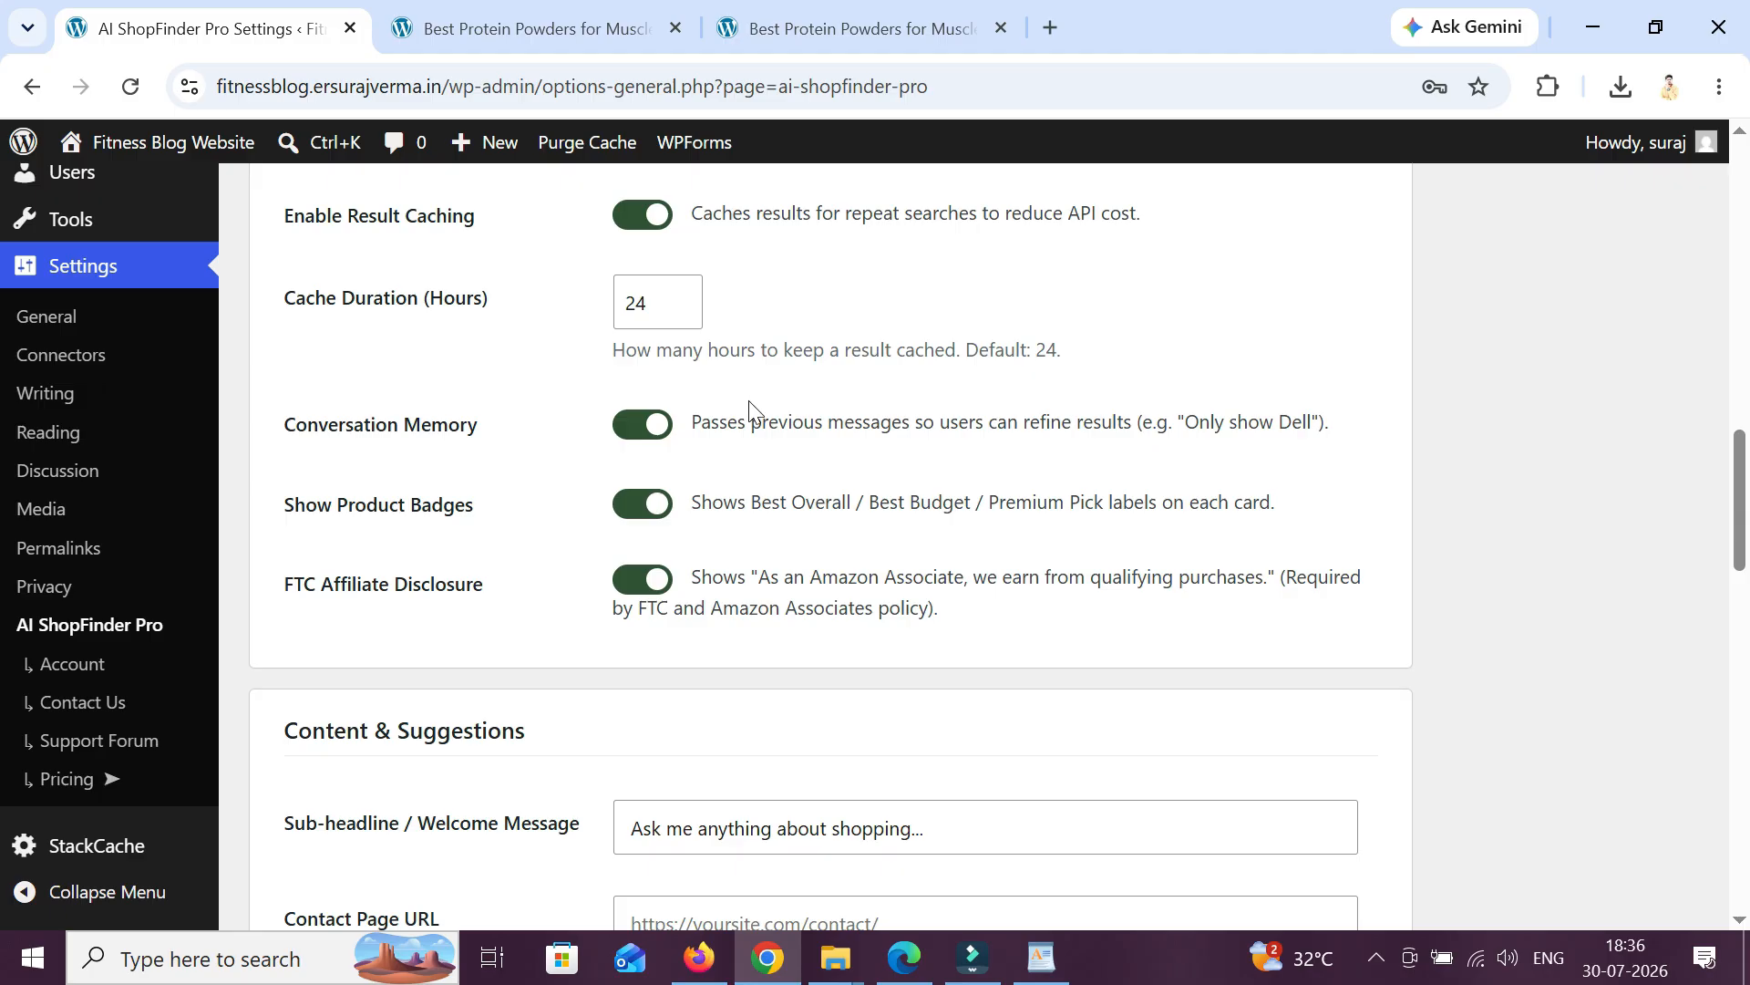
scroll(749, 408, down, 2)
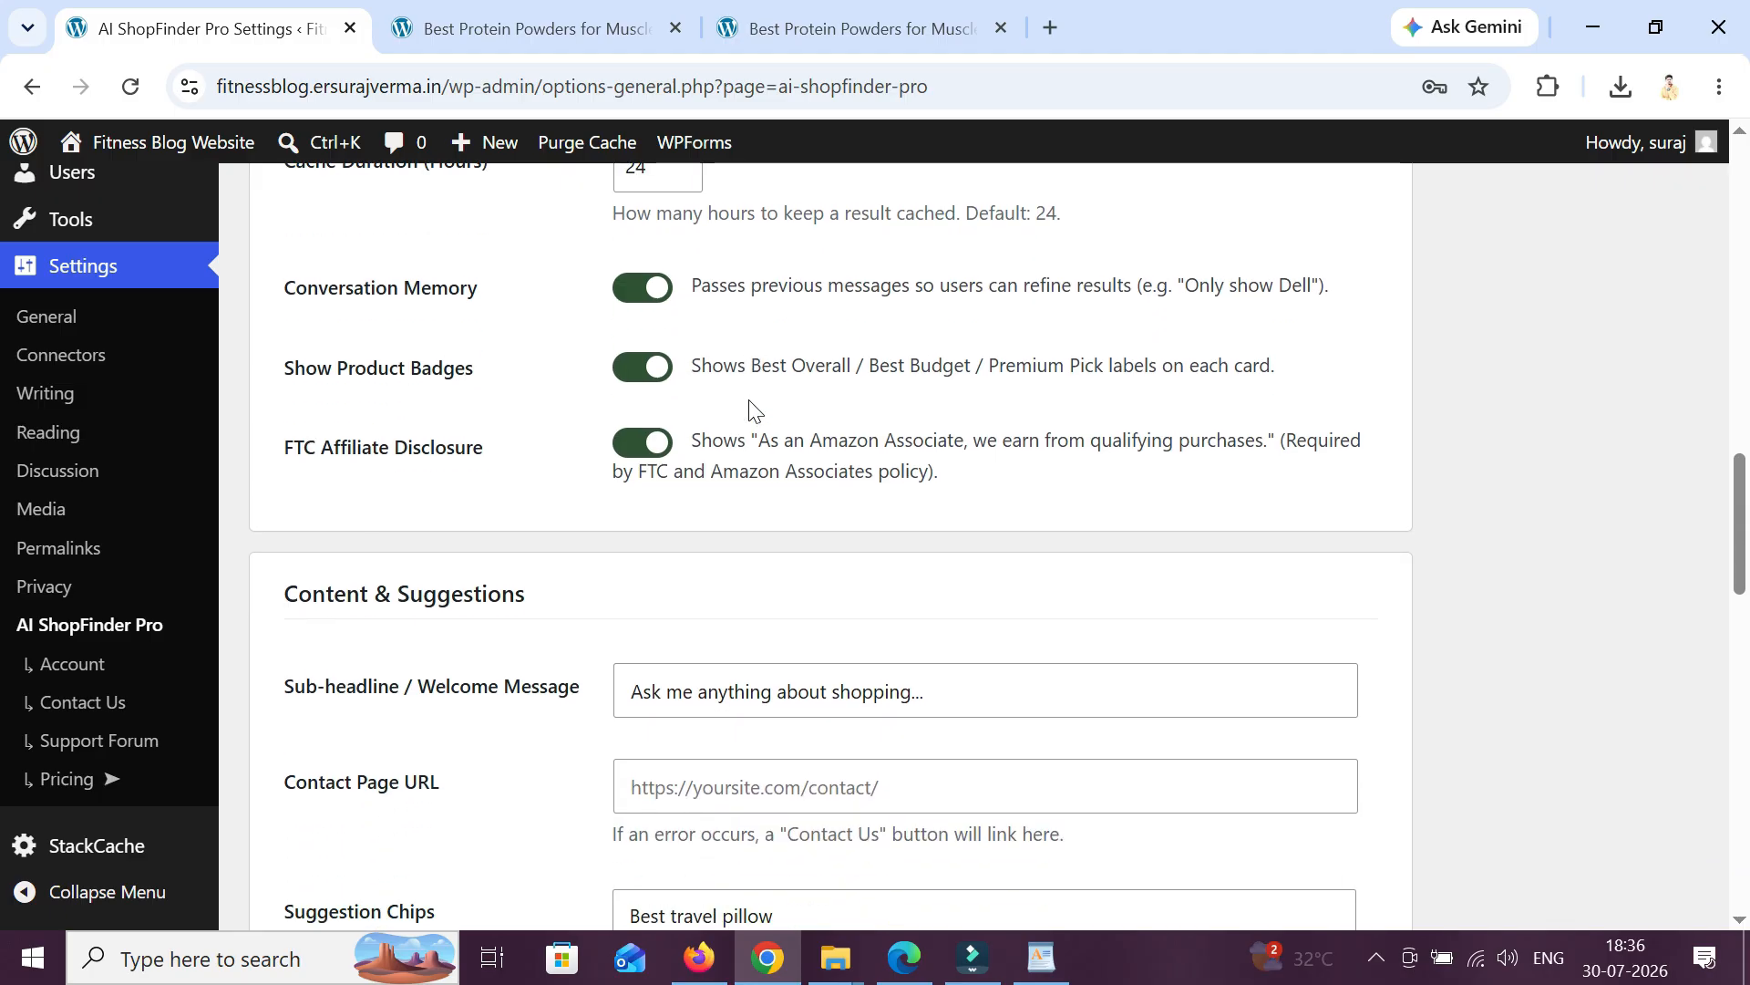
scroll(750, 408, up, 2)
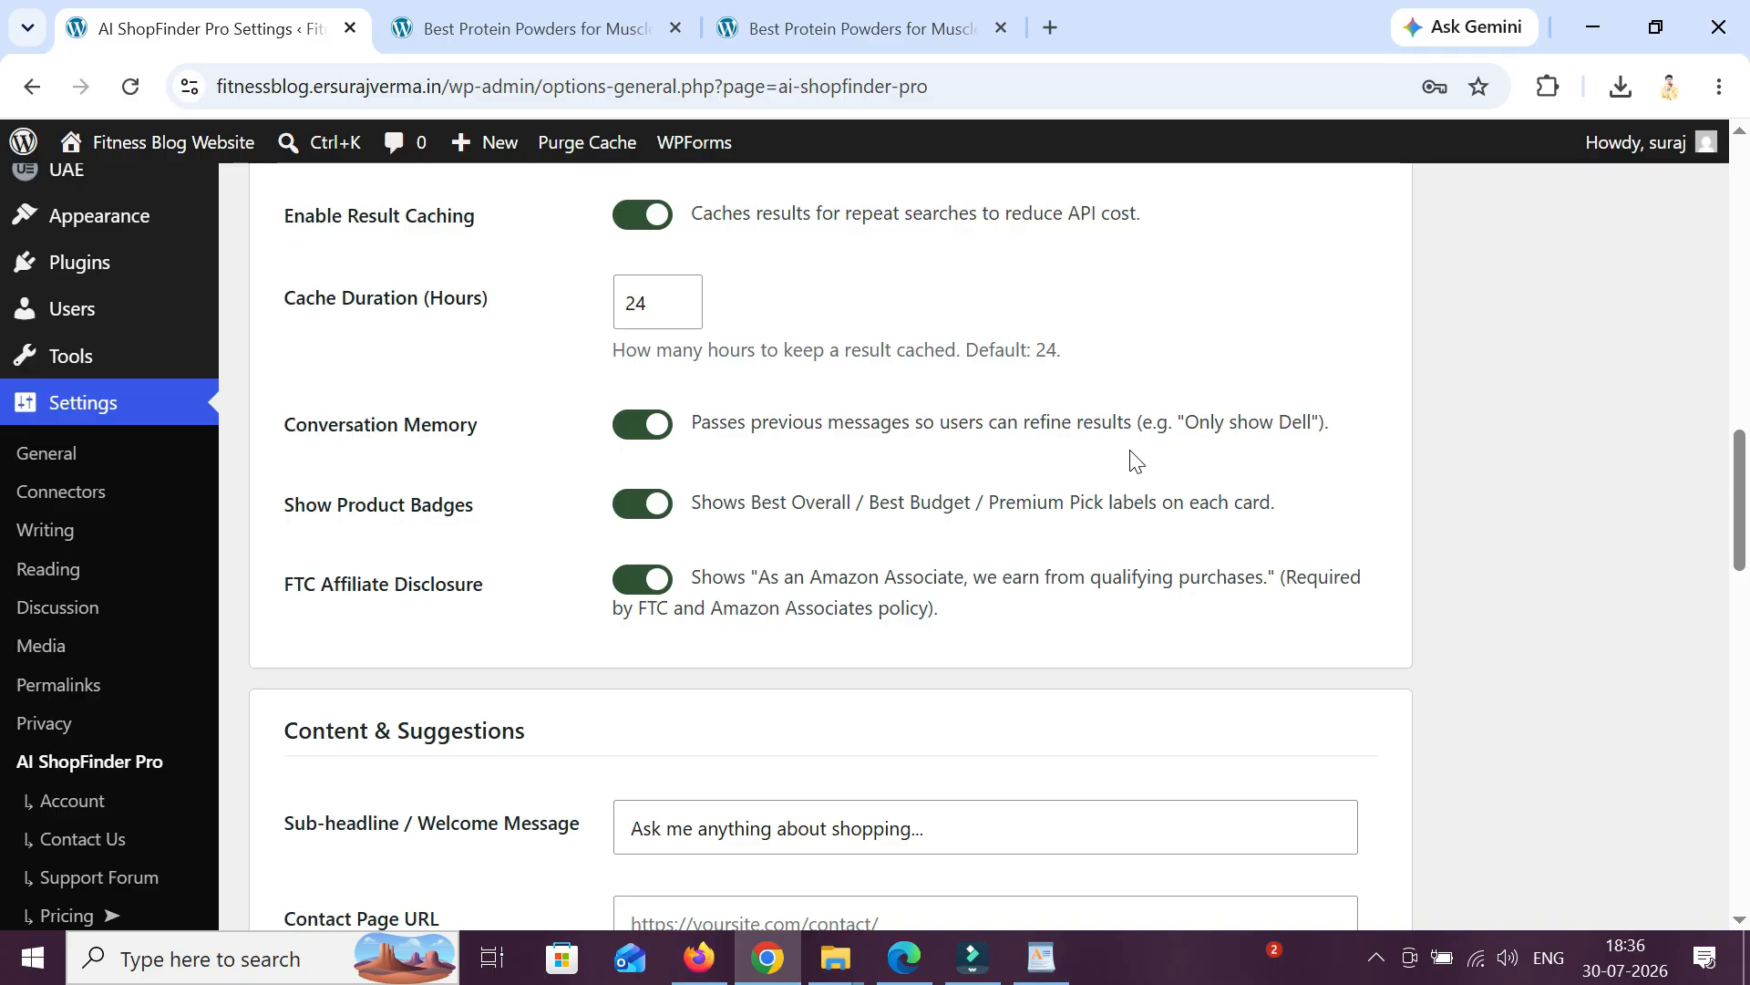
scroll(1127, 457, down, 1)
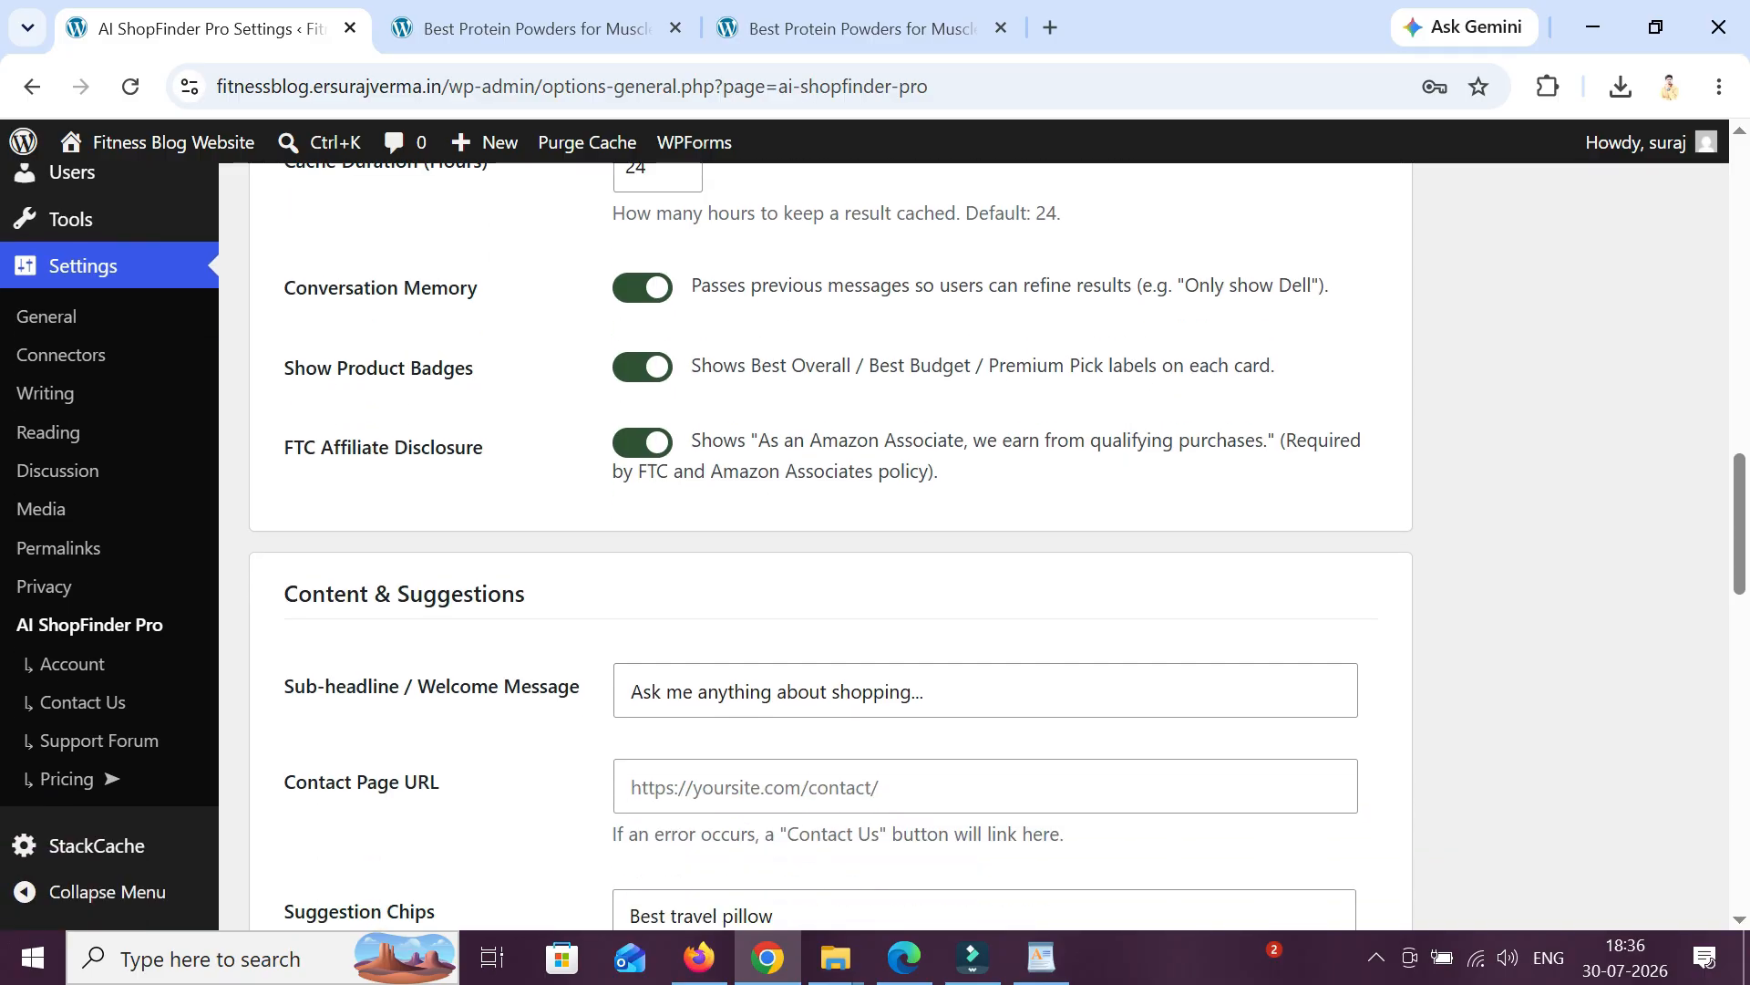
scroll(875, 546, up, 1)
scroll(799, 500, down, 1)
drag(1000, 481, 675, 465)
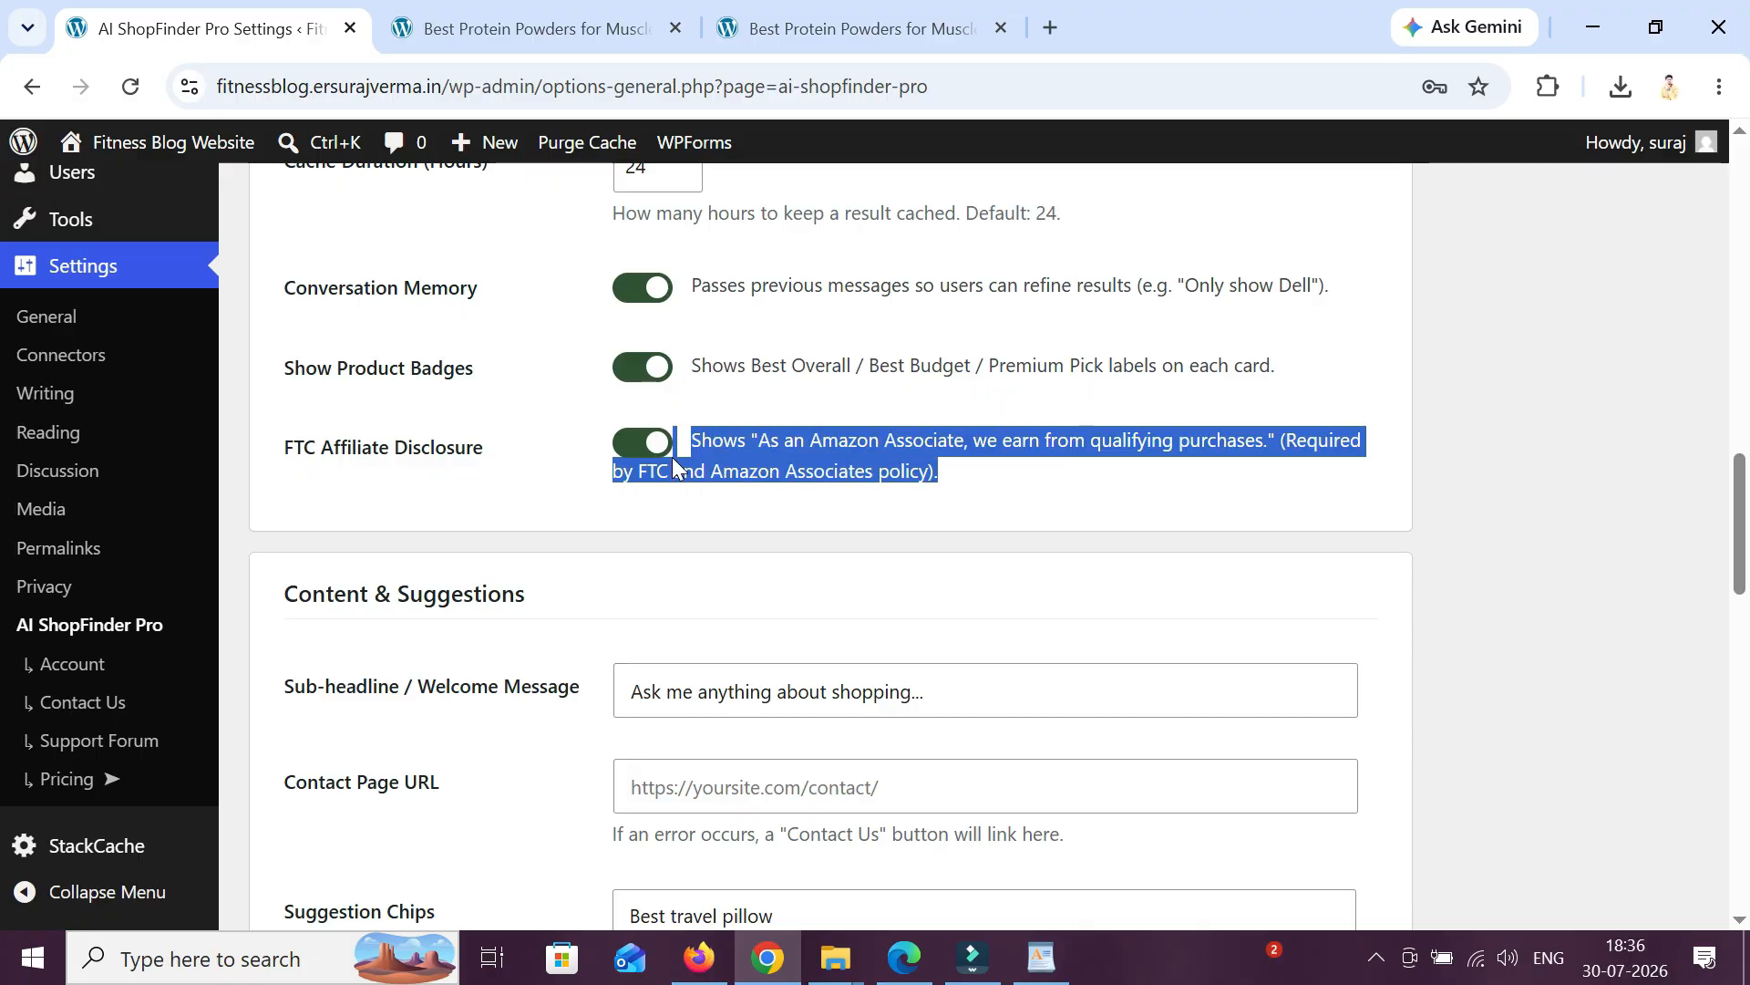
click(1003, 493)
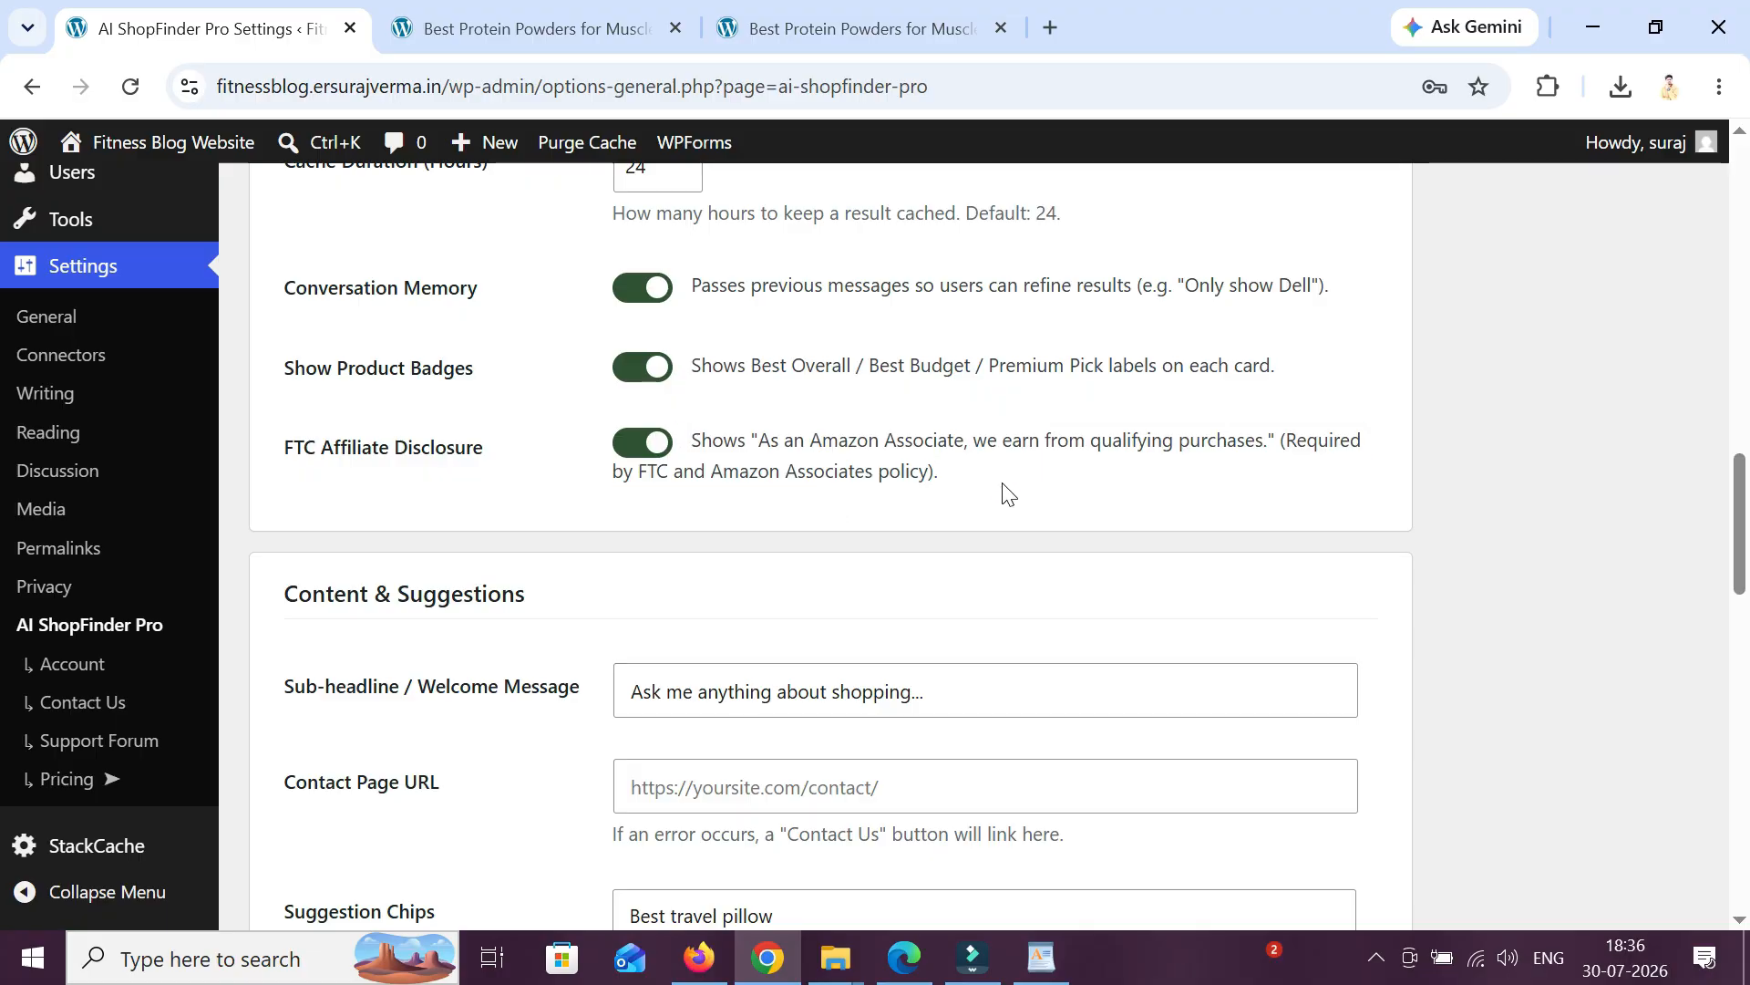
- Save the settings and select the [ai_shopfinder_pro] shortcode for copying
scroll(1000, 493, down, 3)
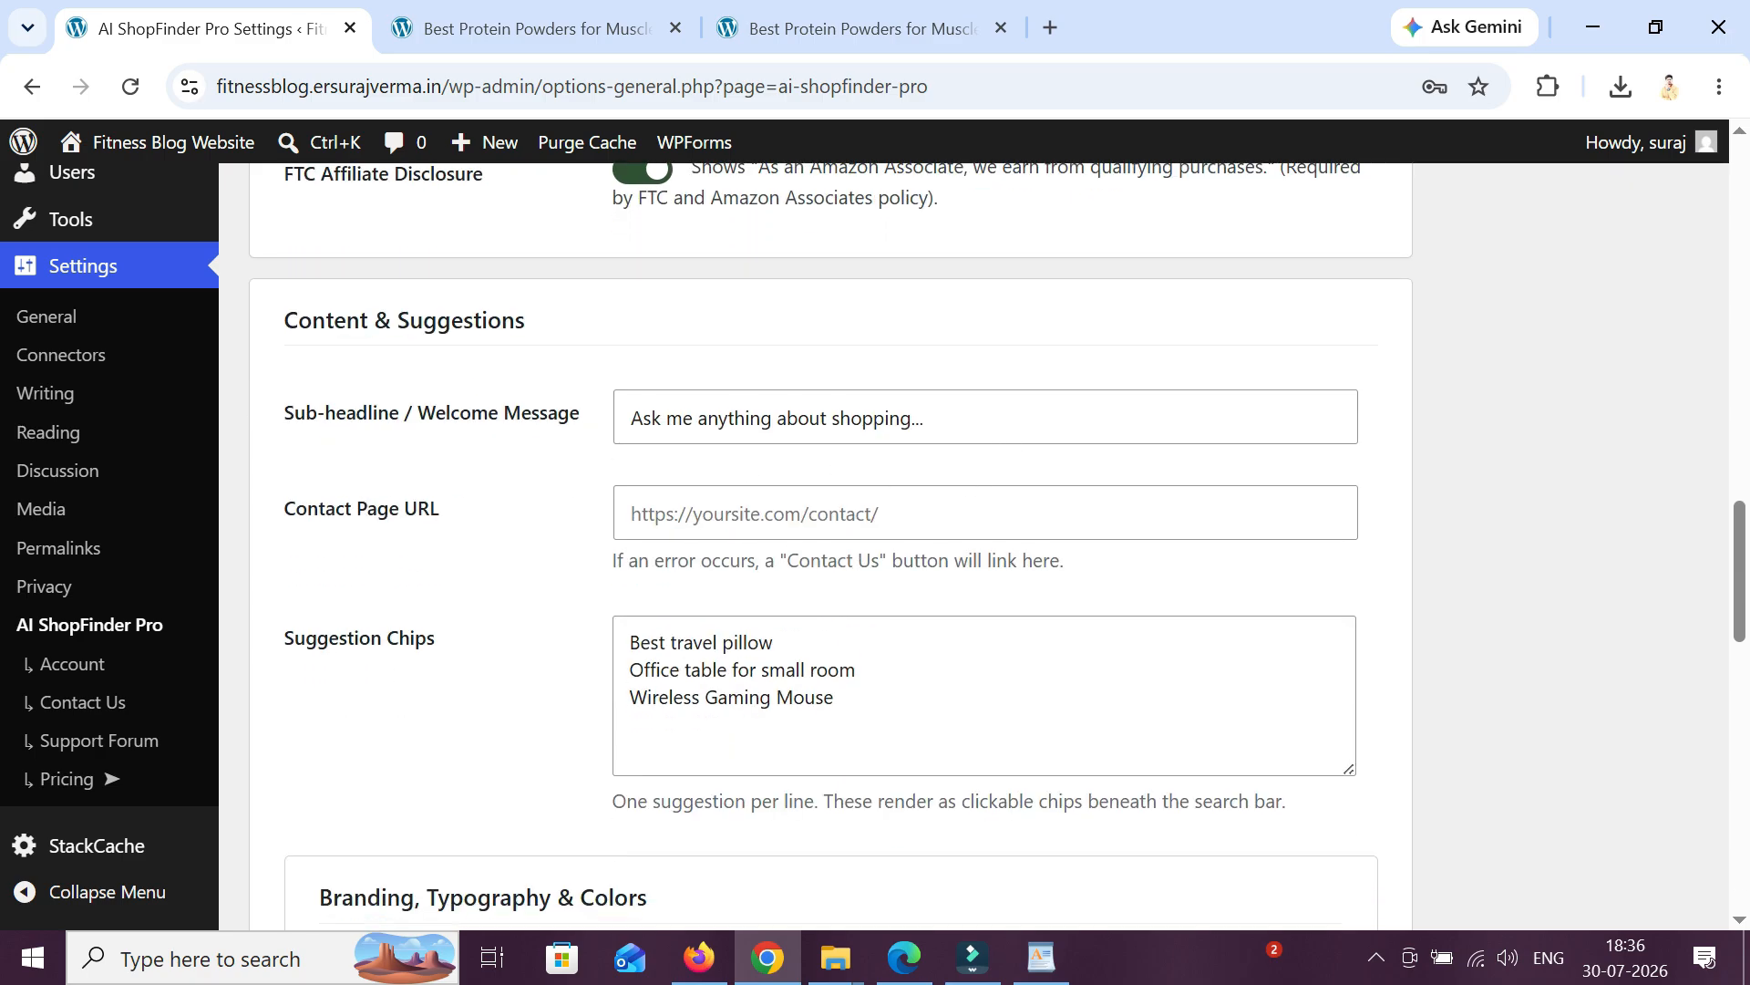
scroll(907, 461, down, 10)
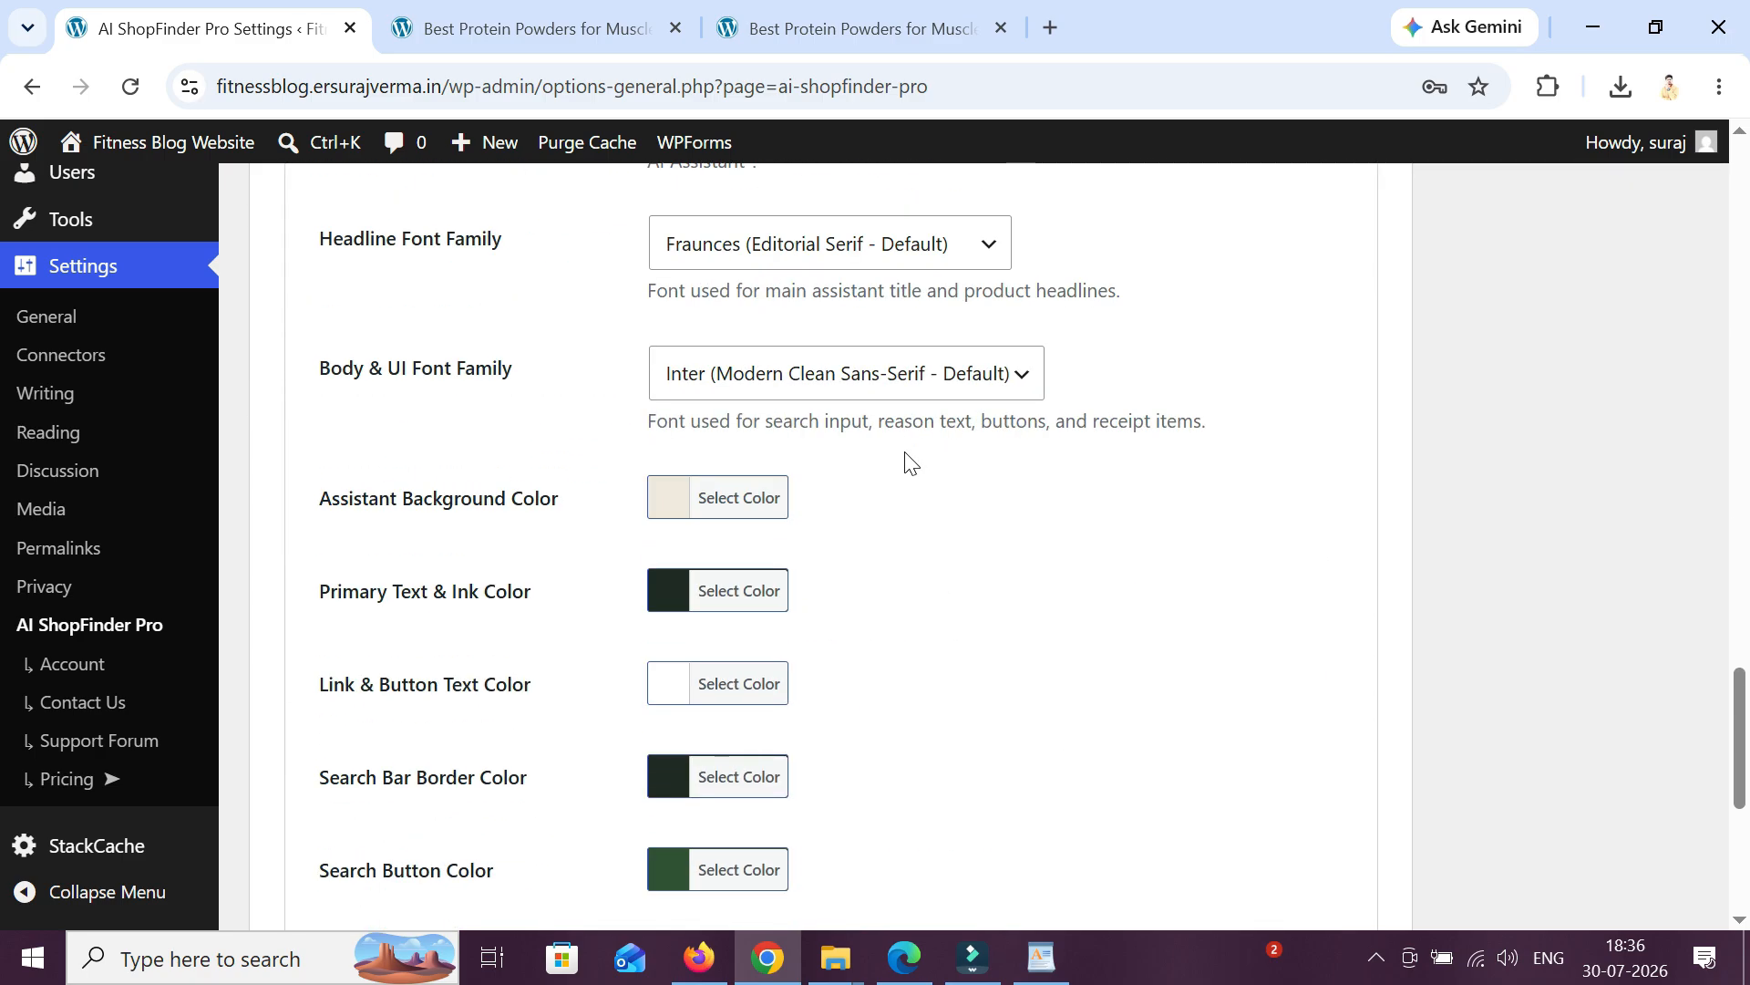
scroll(907, 461, down, 6)
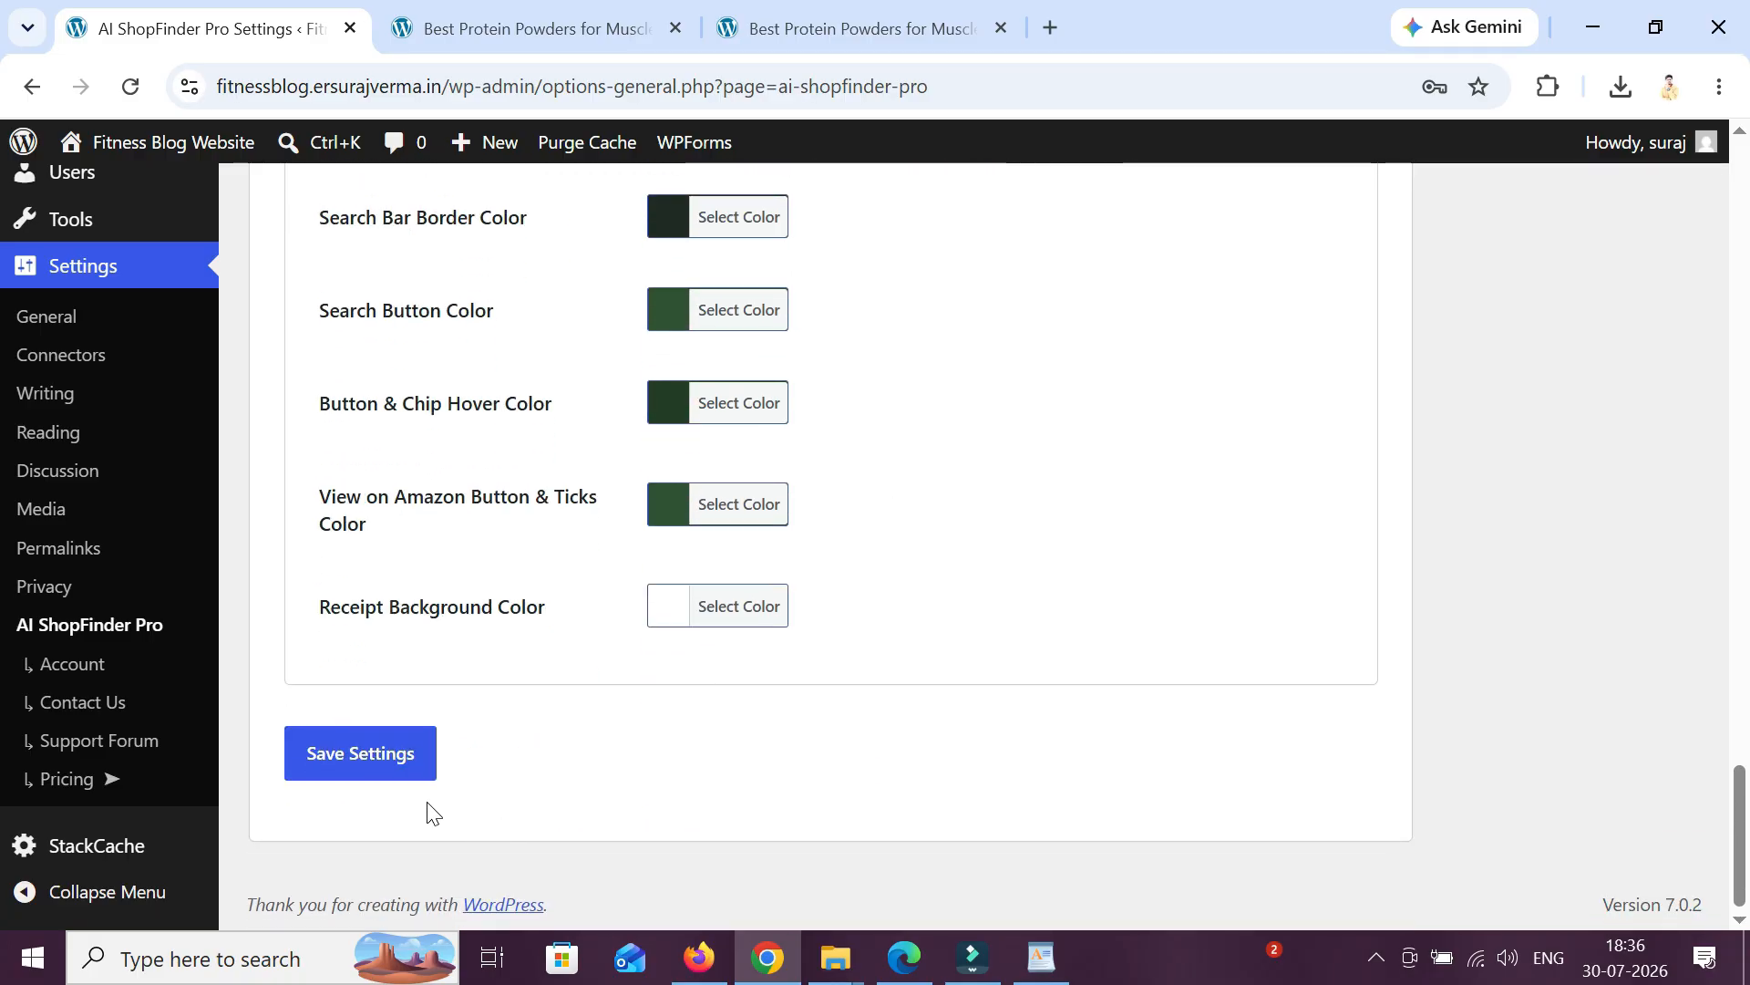
click(387, 764)
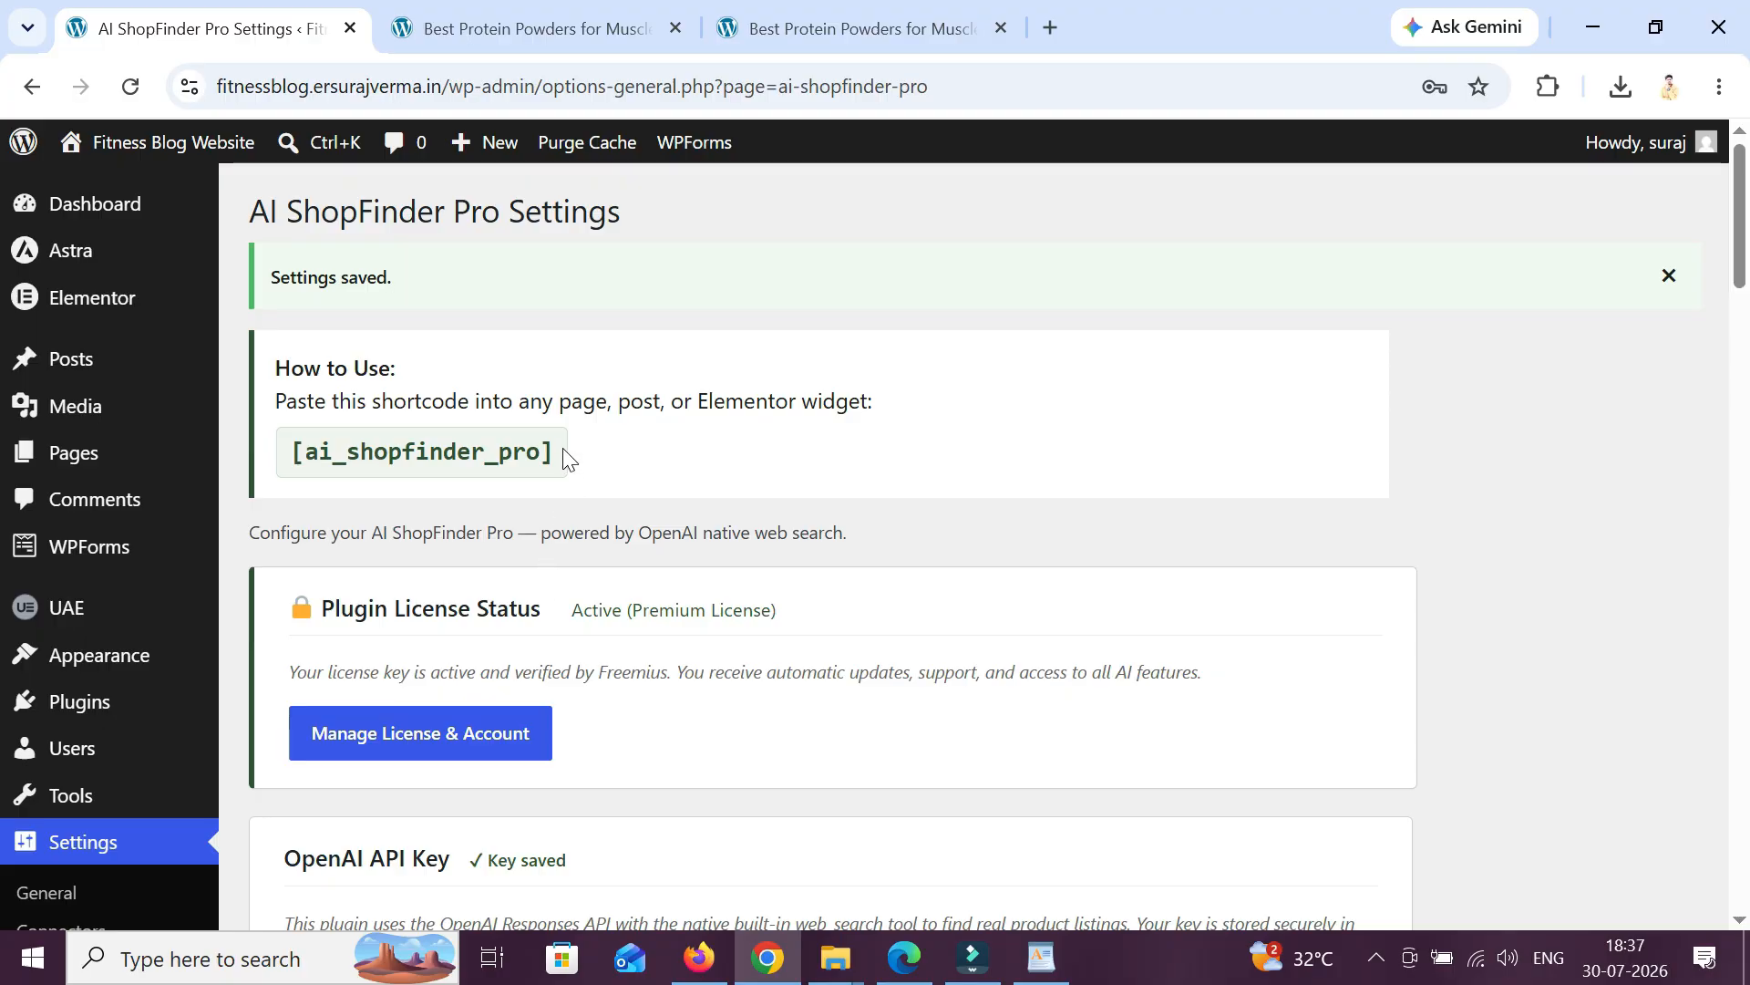
drag(562, 447, 226, 434)
key(ctrl+c)
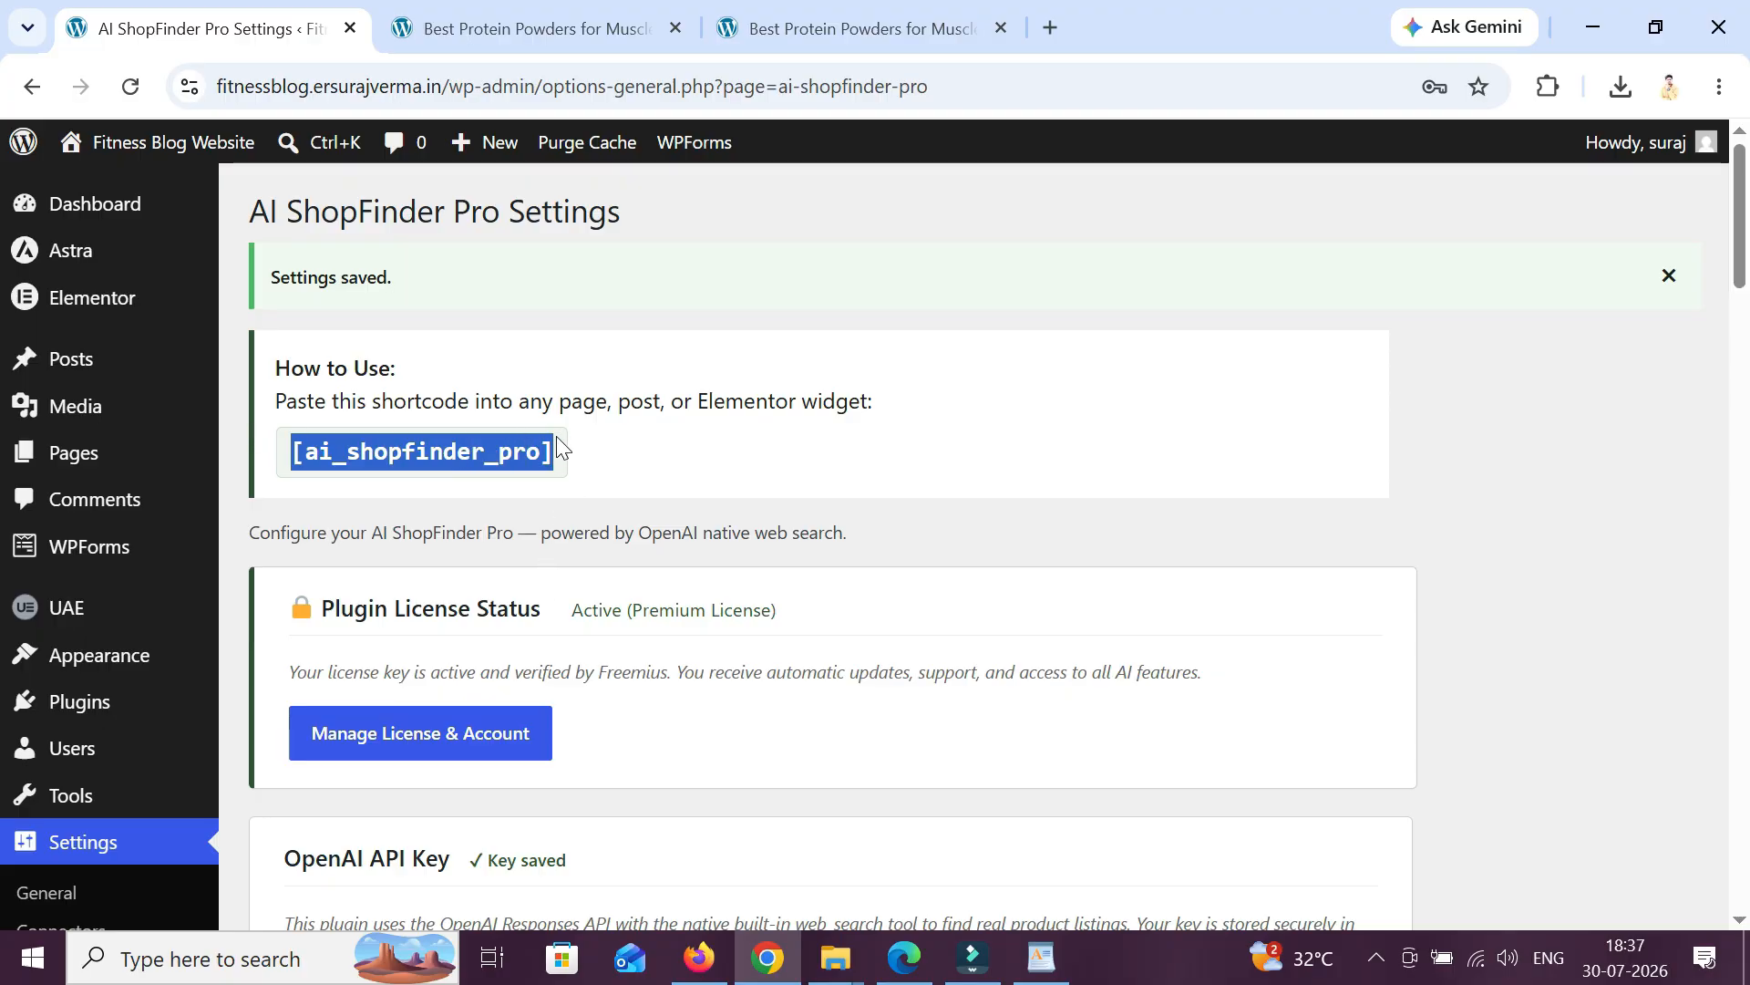
- Start a new page in a separate tab and title it 'AI Assistant'
mouse_move(206, 460)
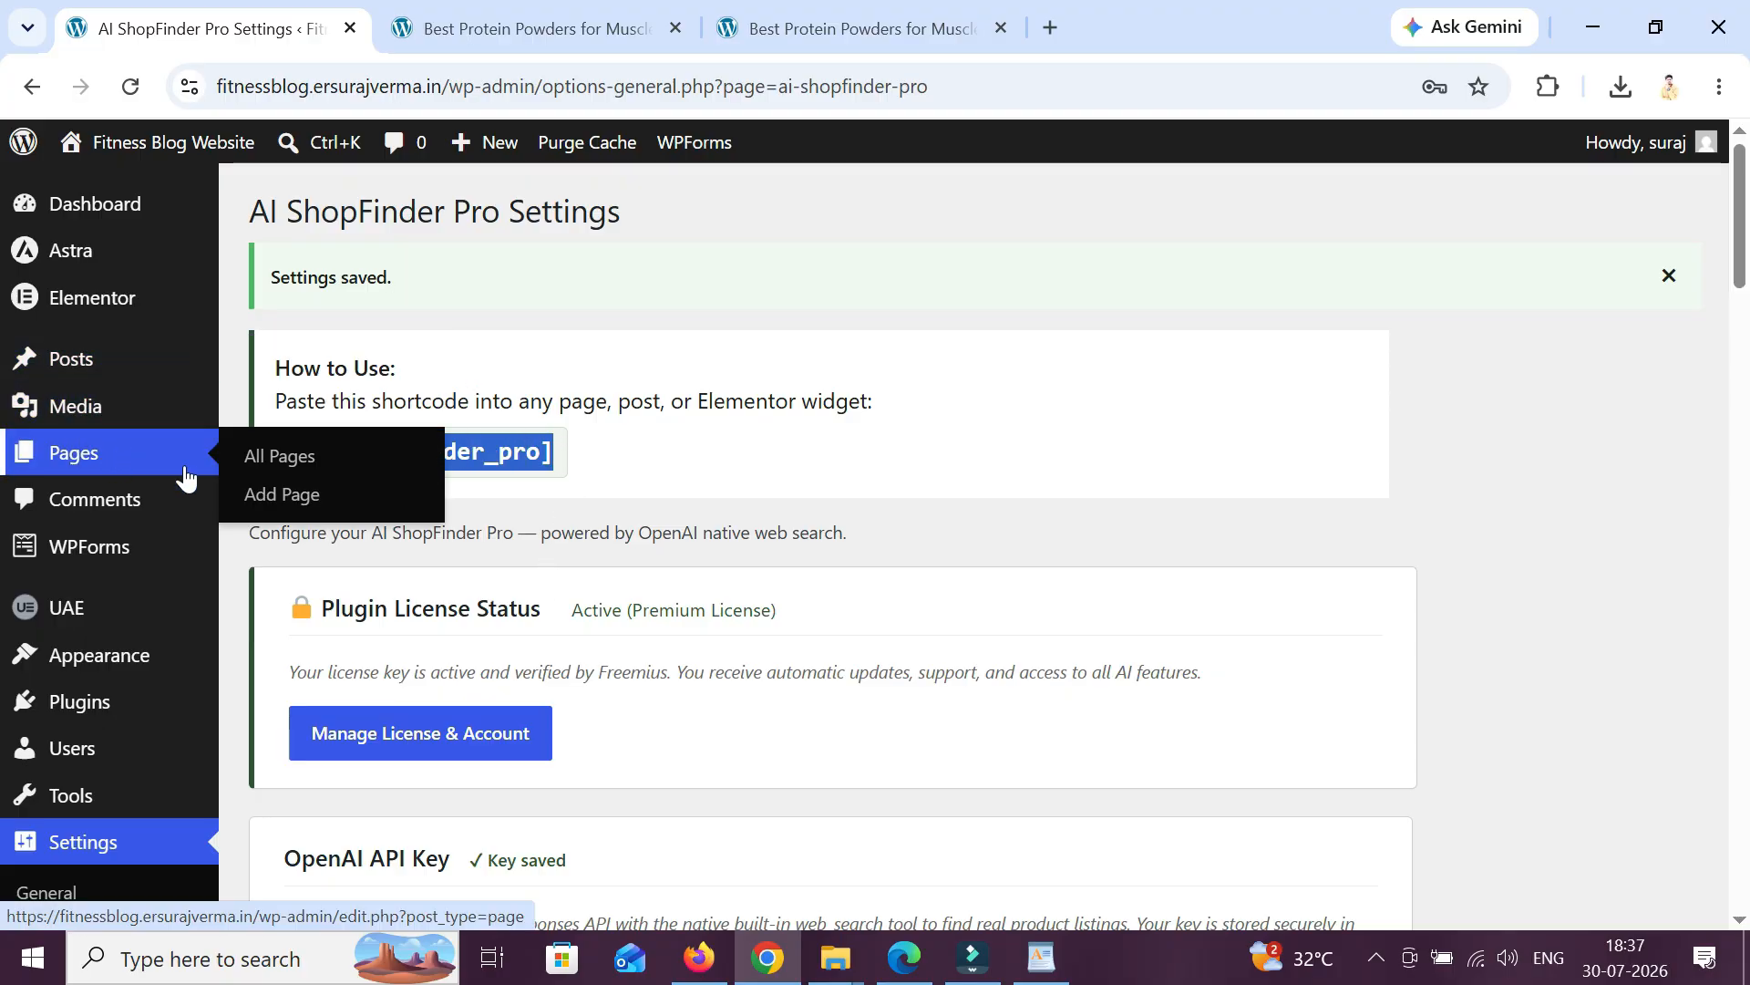
right_click(324, 494)
click(393, 528)
text(Ai)
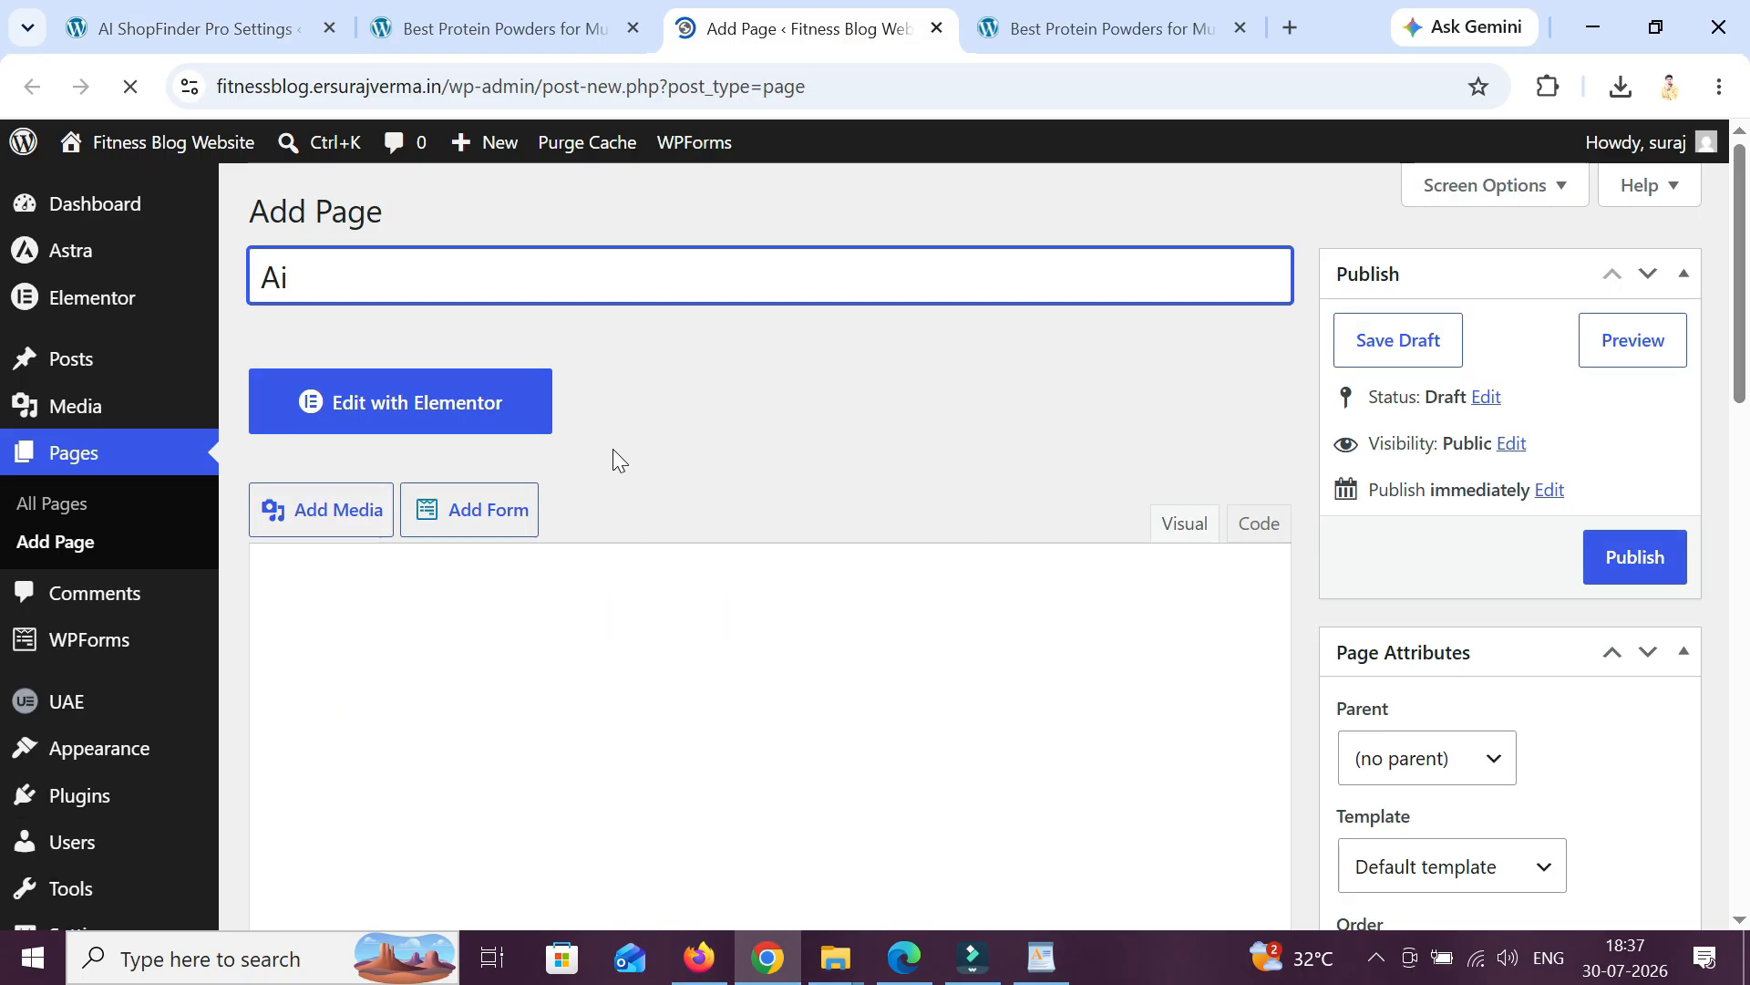
key(BackSpace)
text(I Assistant)
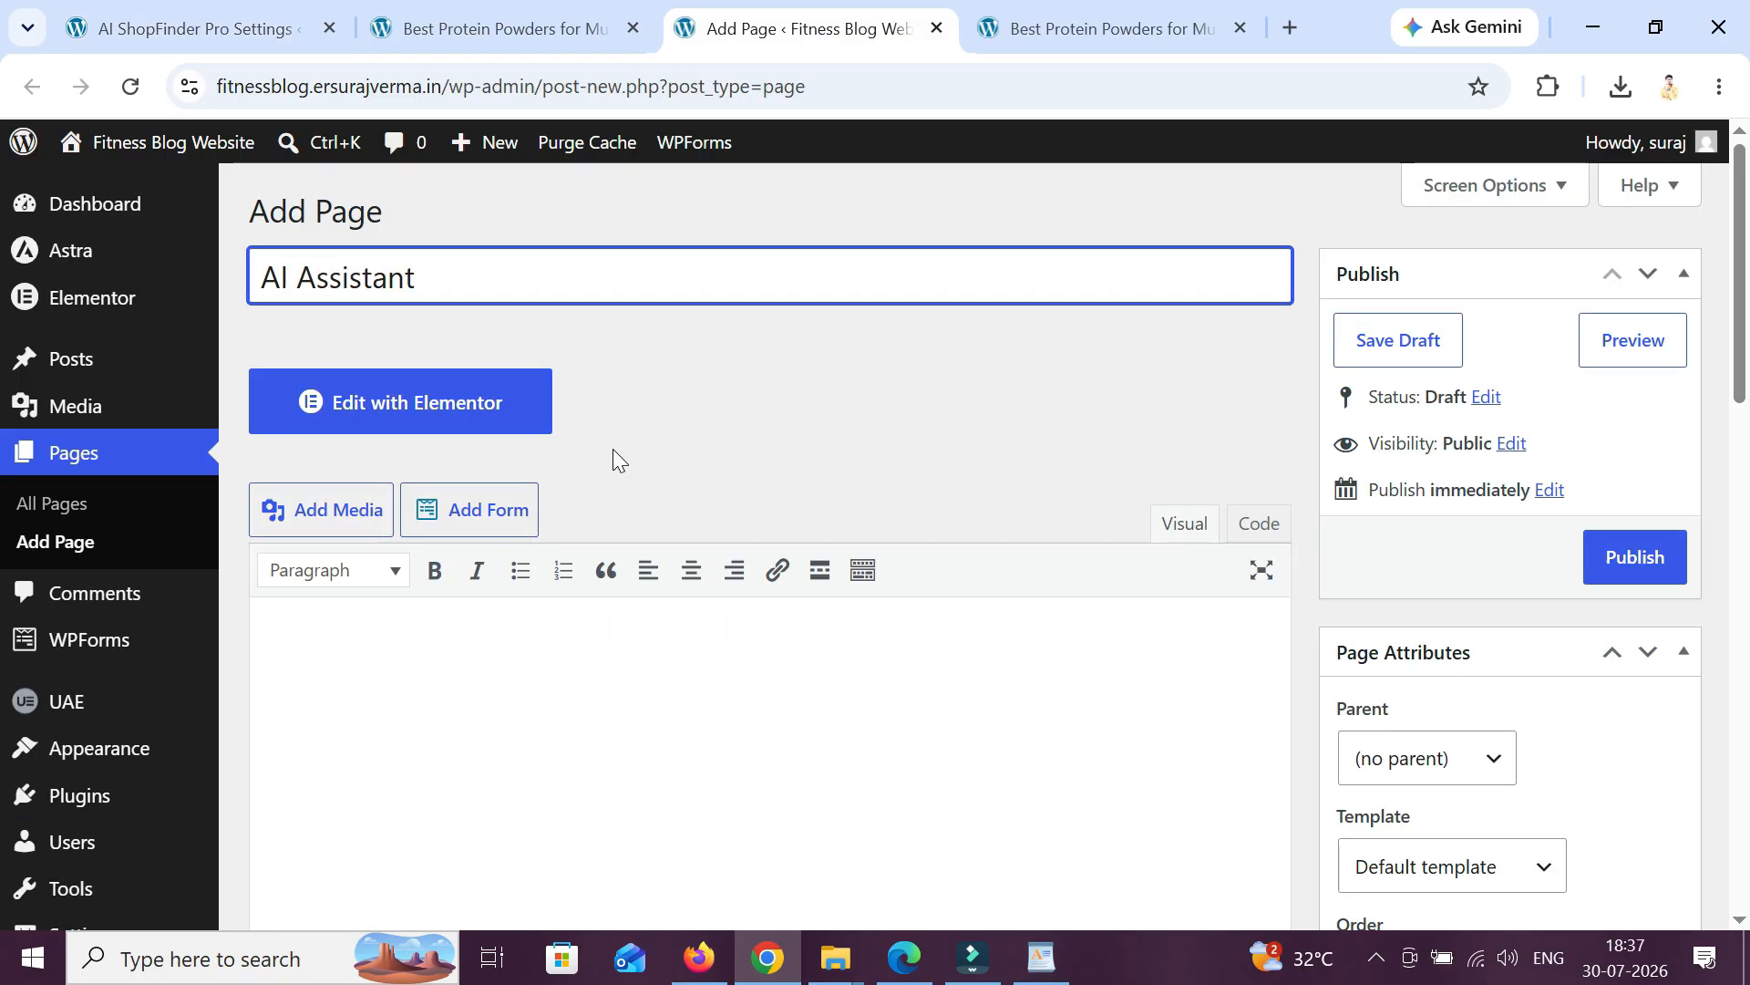
- Paste the [ai_shopfinder_pro] shortcode into the page body, publish, and view it live
click(1258, 525)
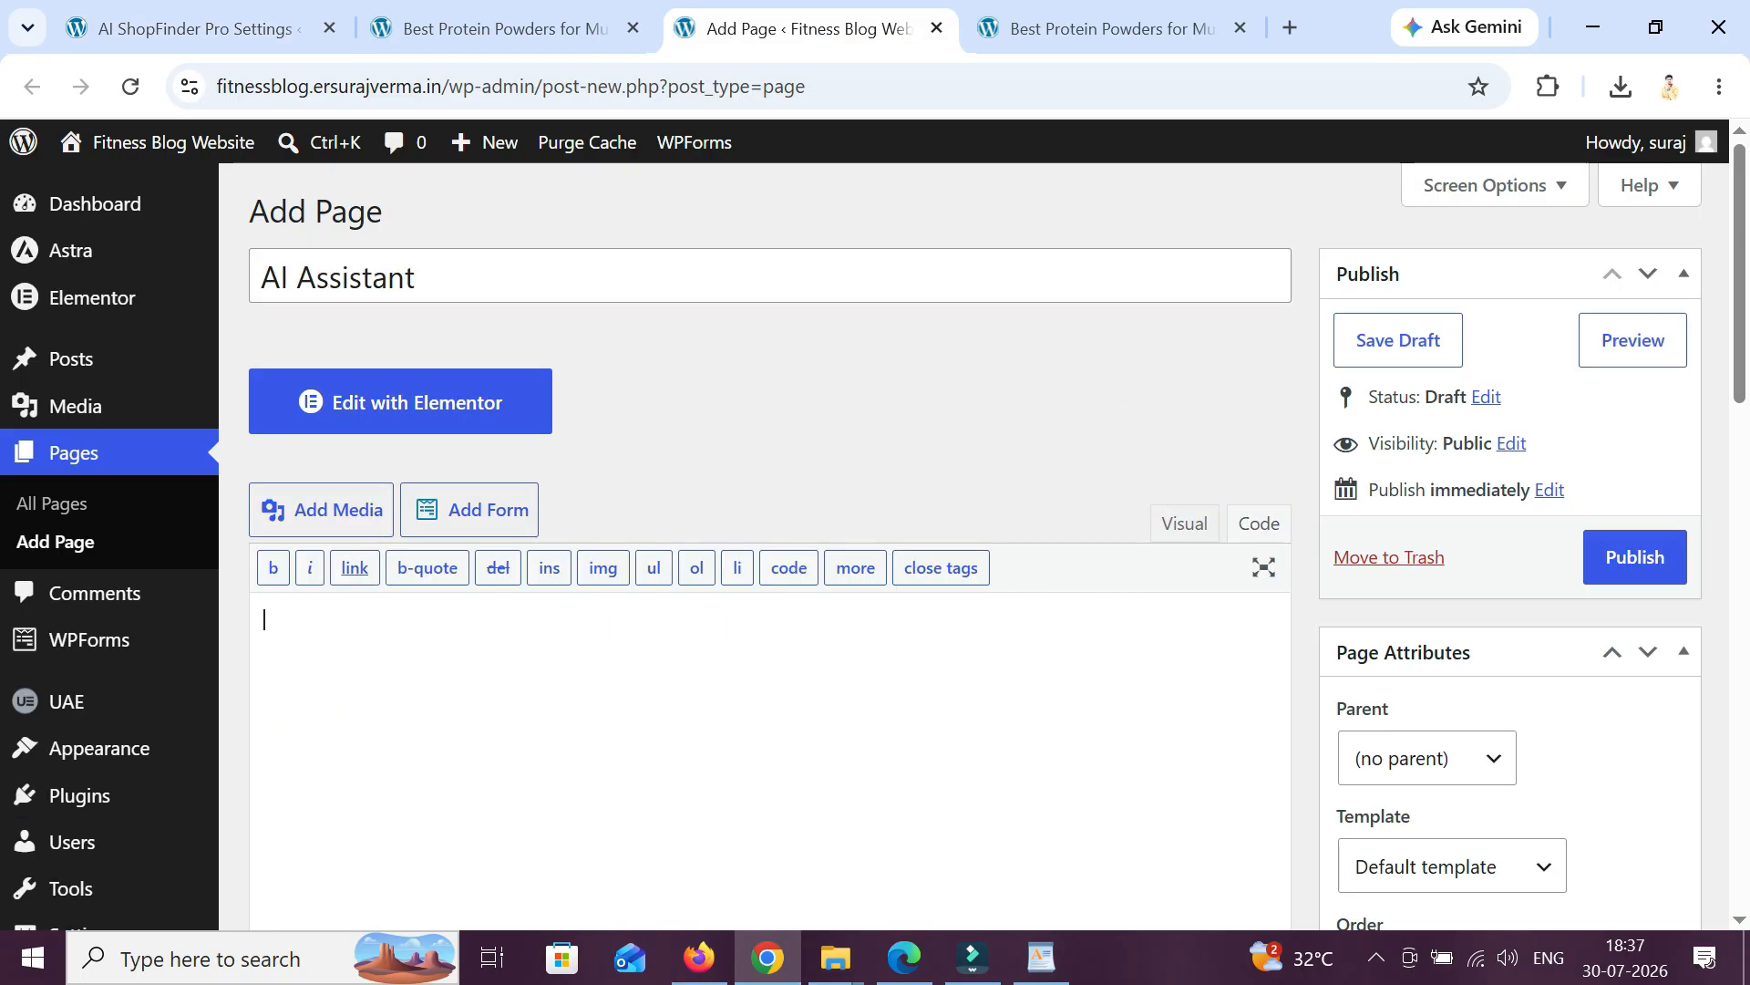
key(ctrl+v)
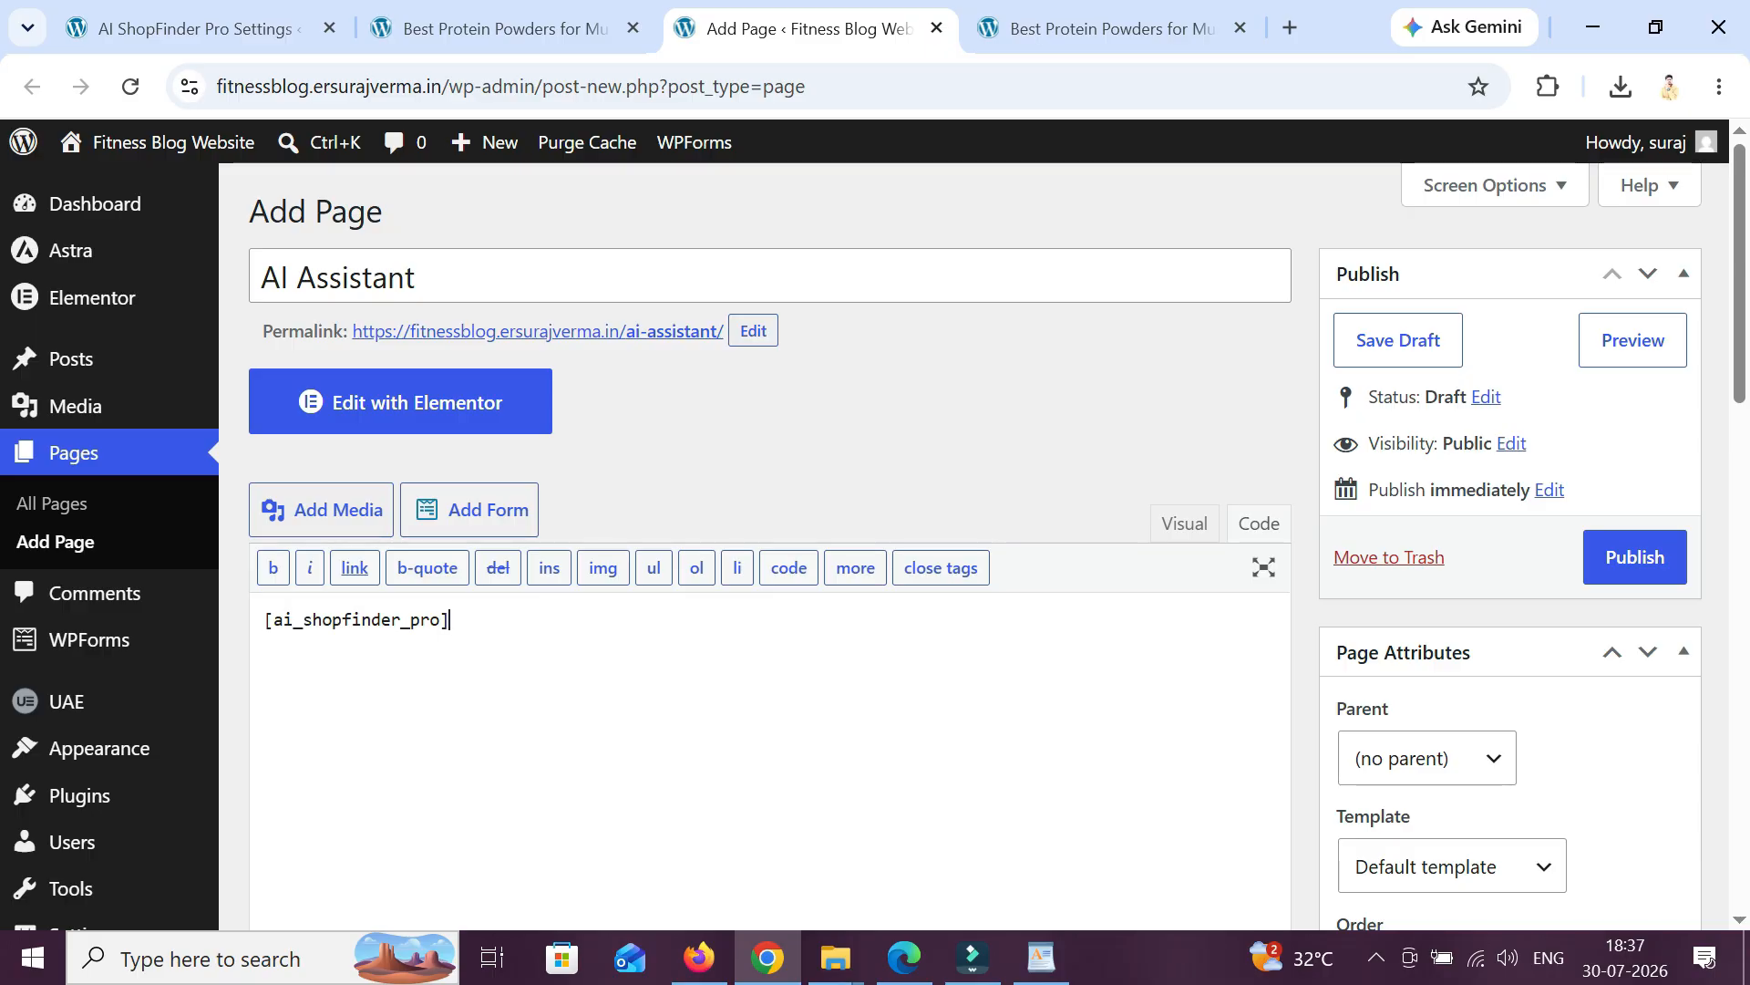
click(1185, 527)
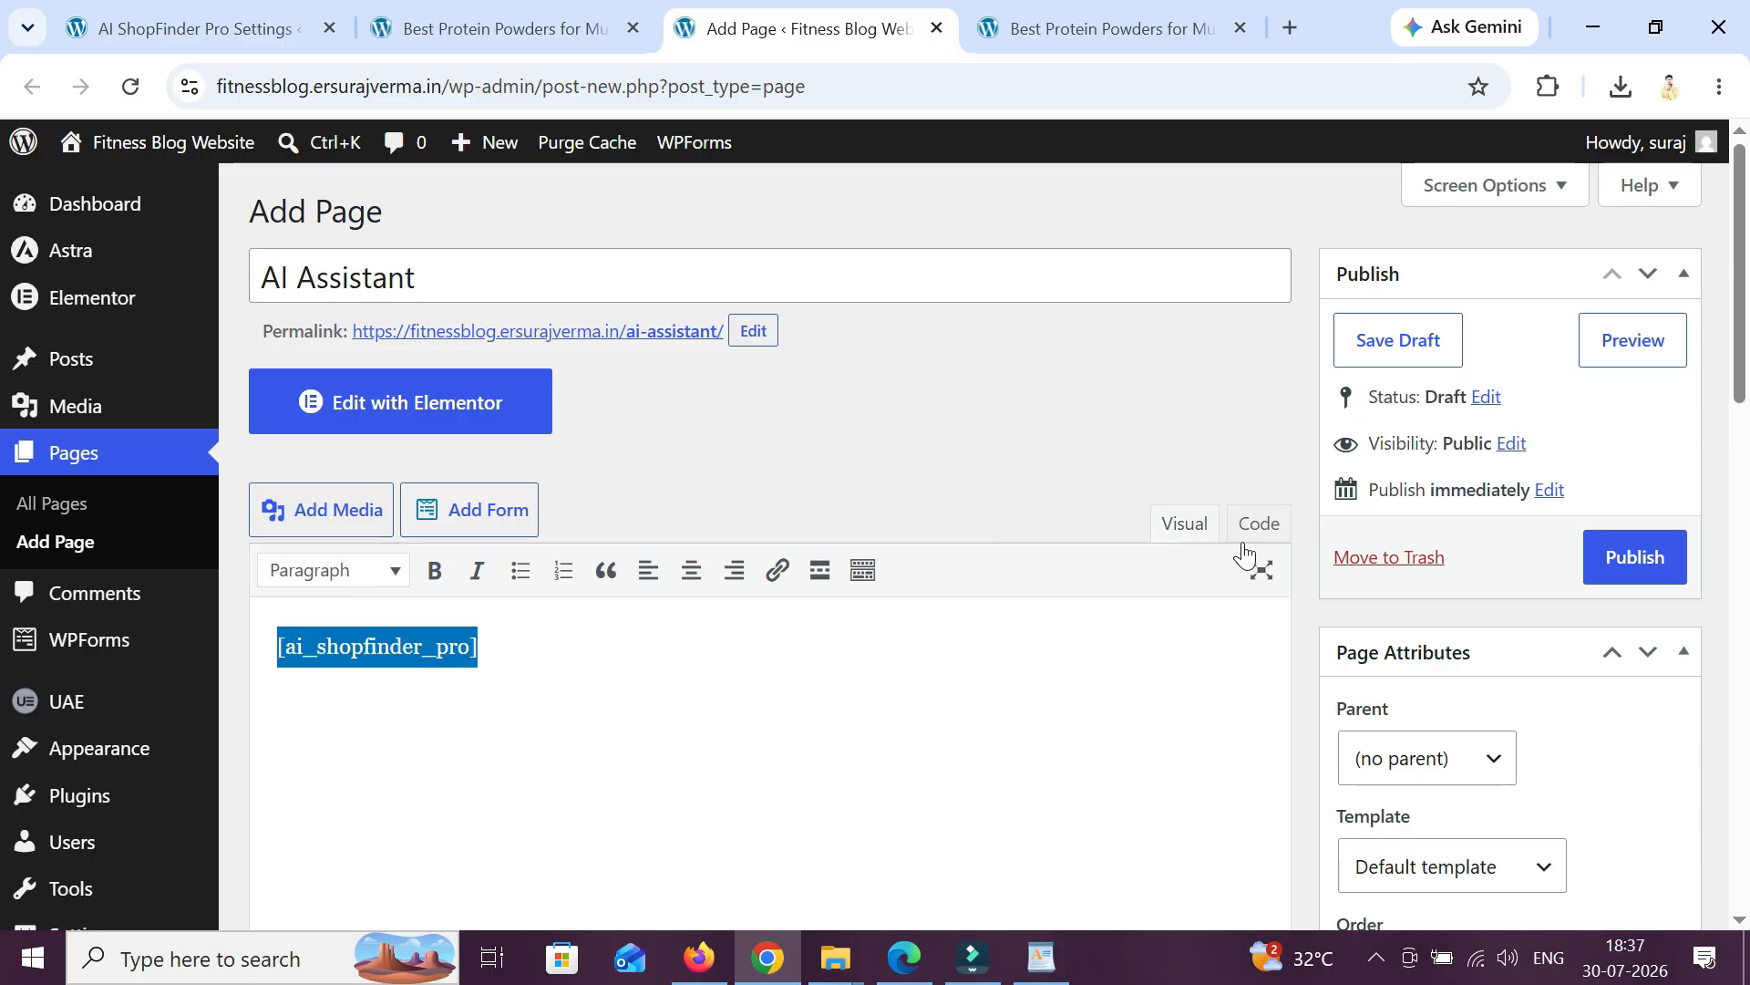
click(1636, 557)
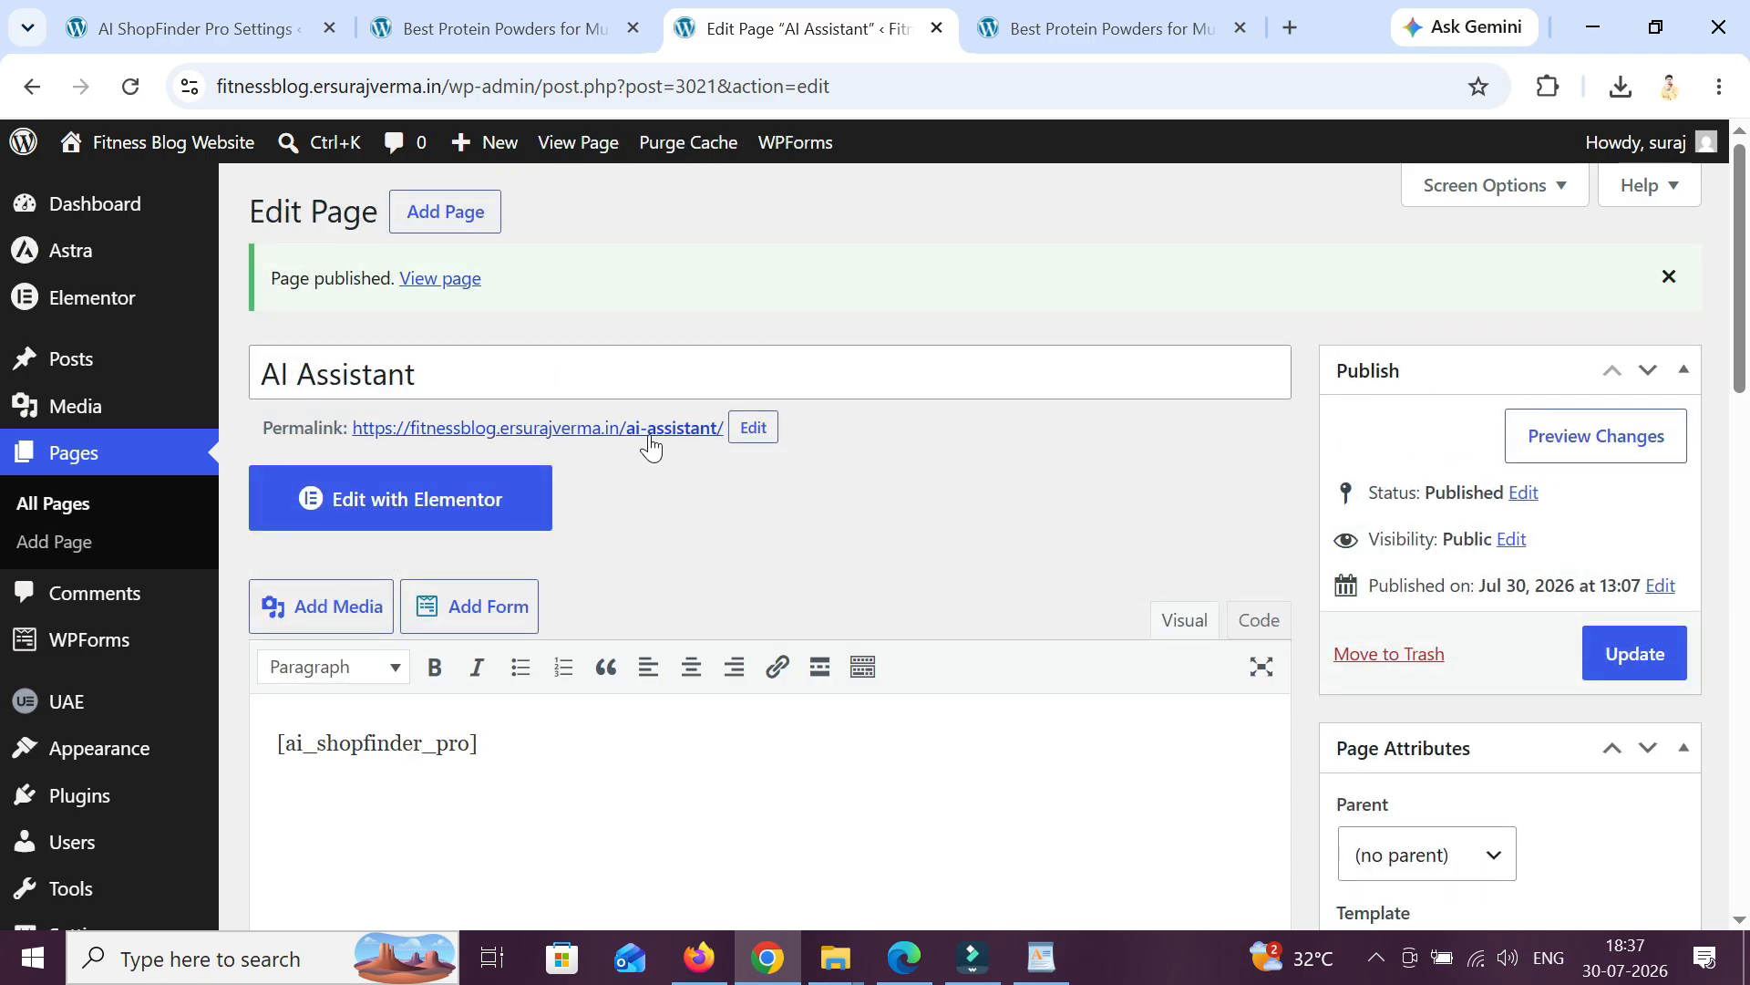
click(650, 436)
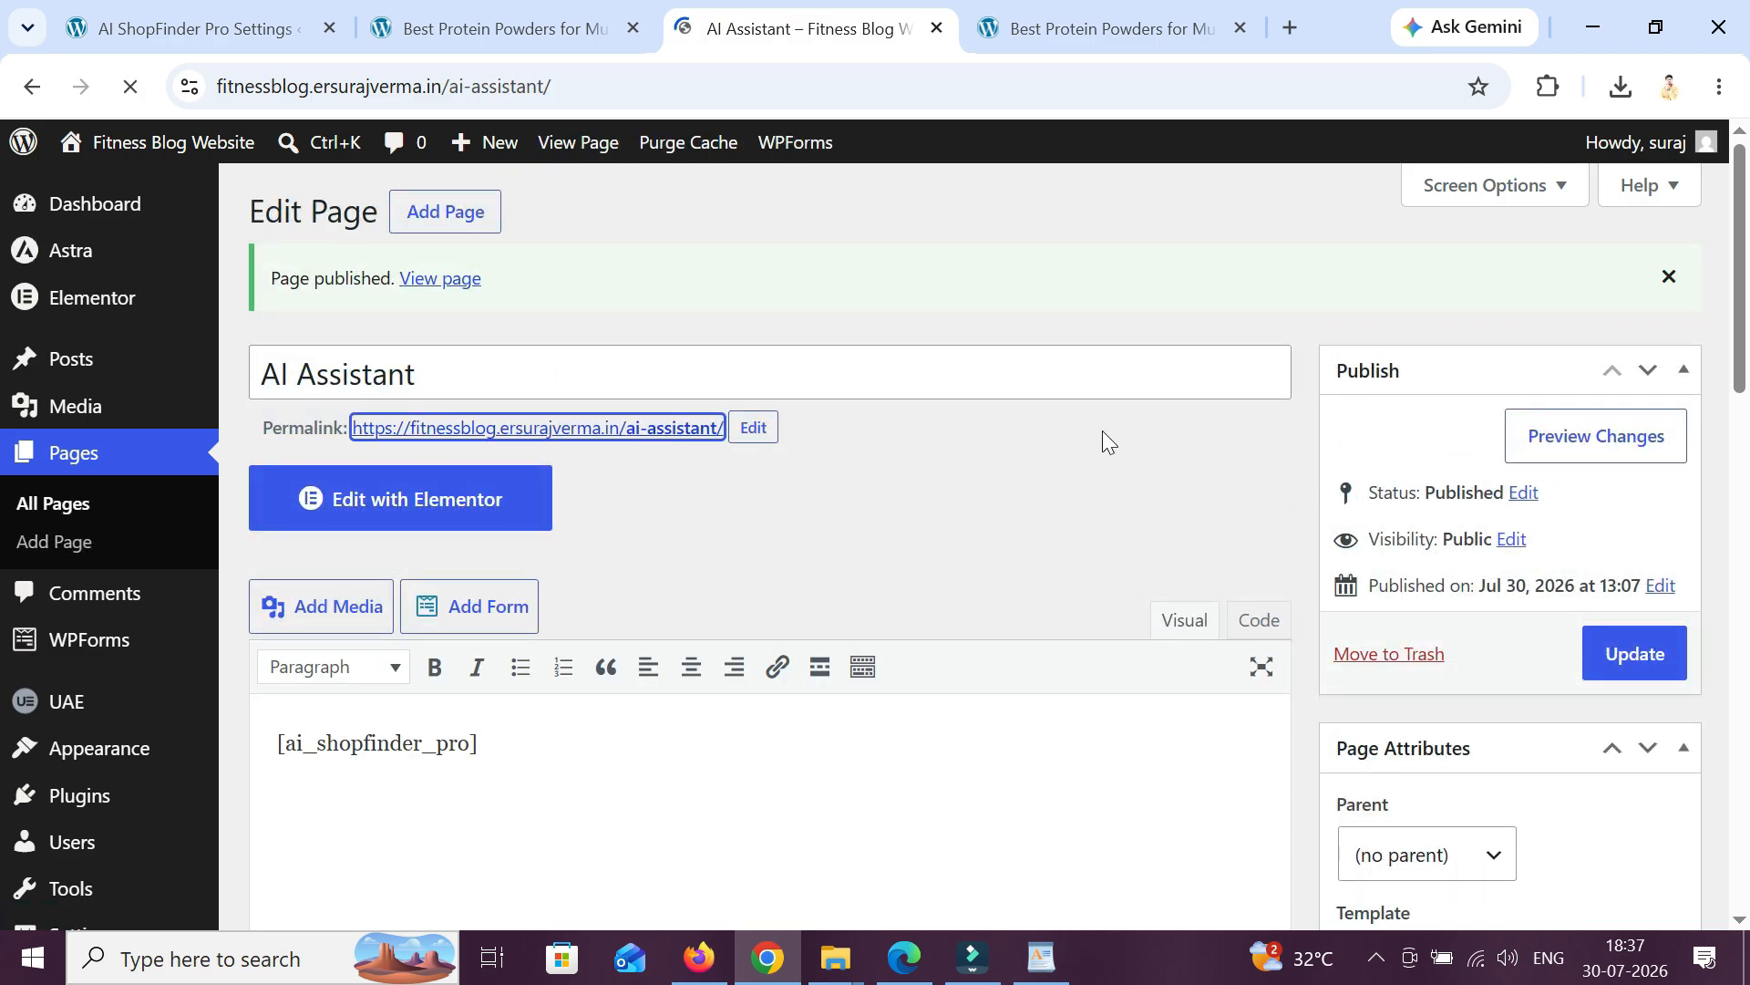
scroll(1102, 430, down, 3)
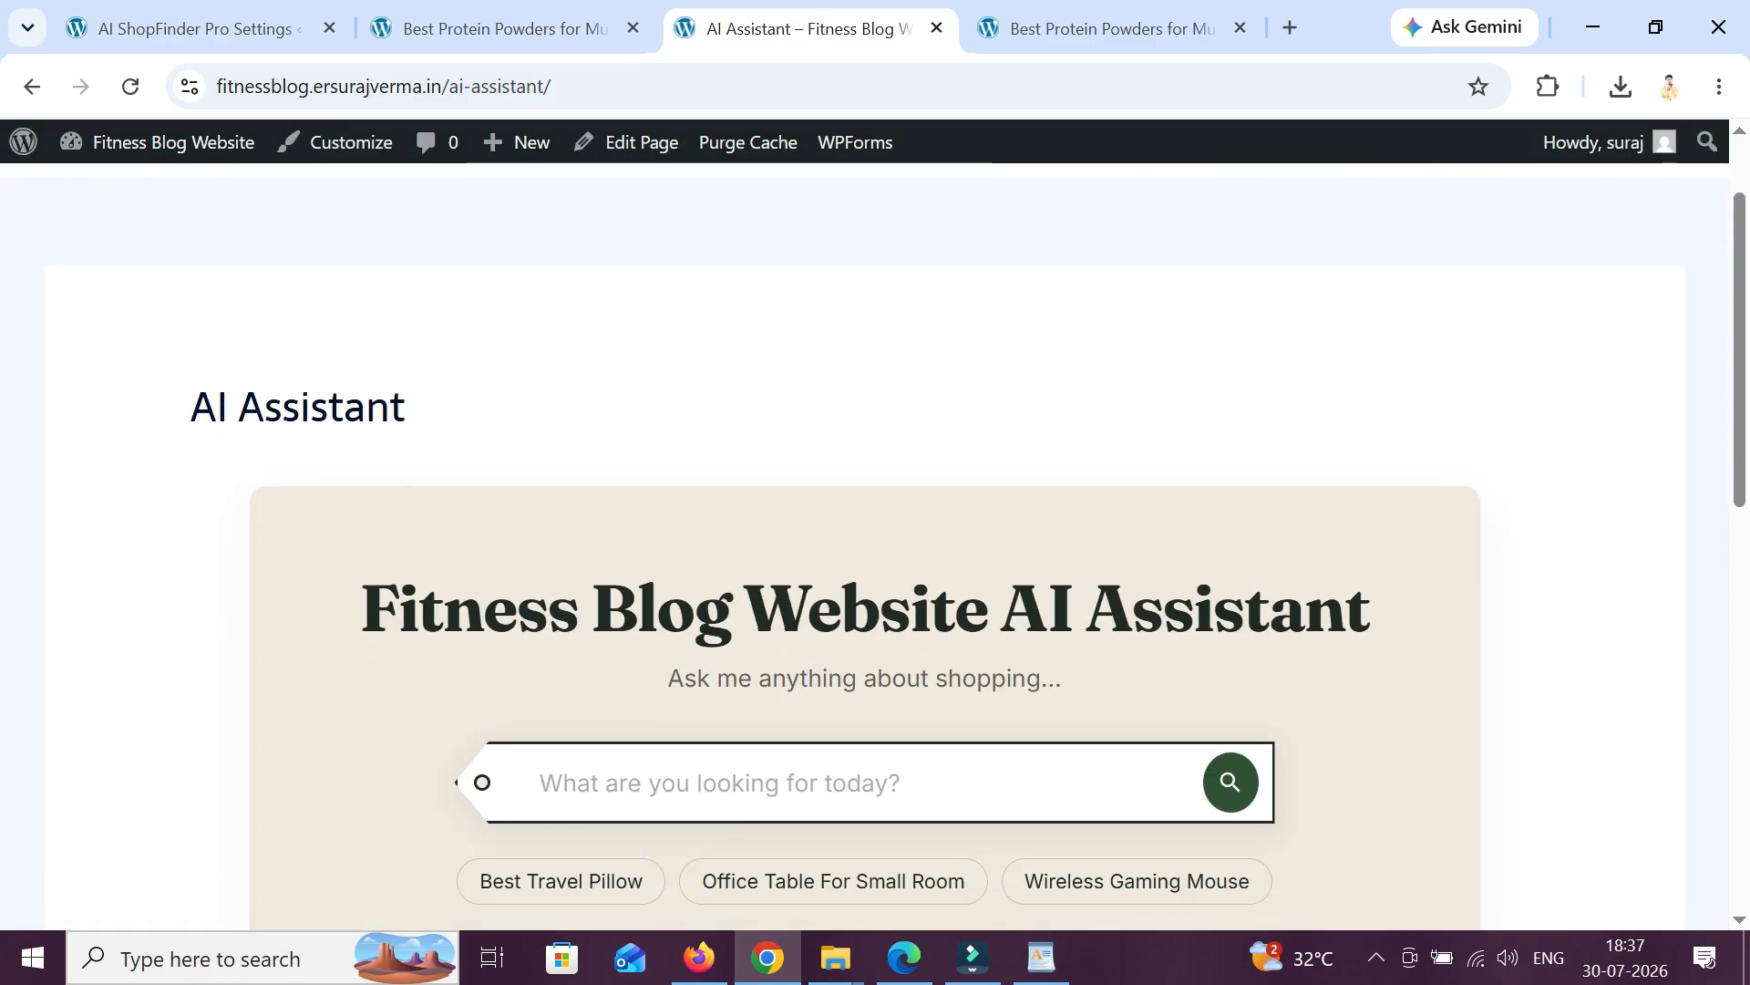
- Tick Disable Title in Astra Settings and update the AI Assistant page
scroll(1340, 596, down, 5)
scroll(1341, 605, up, 9)
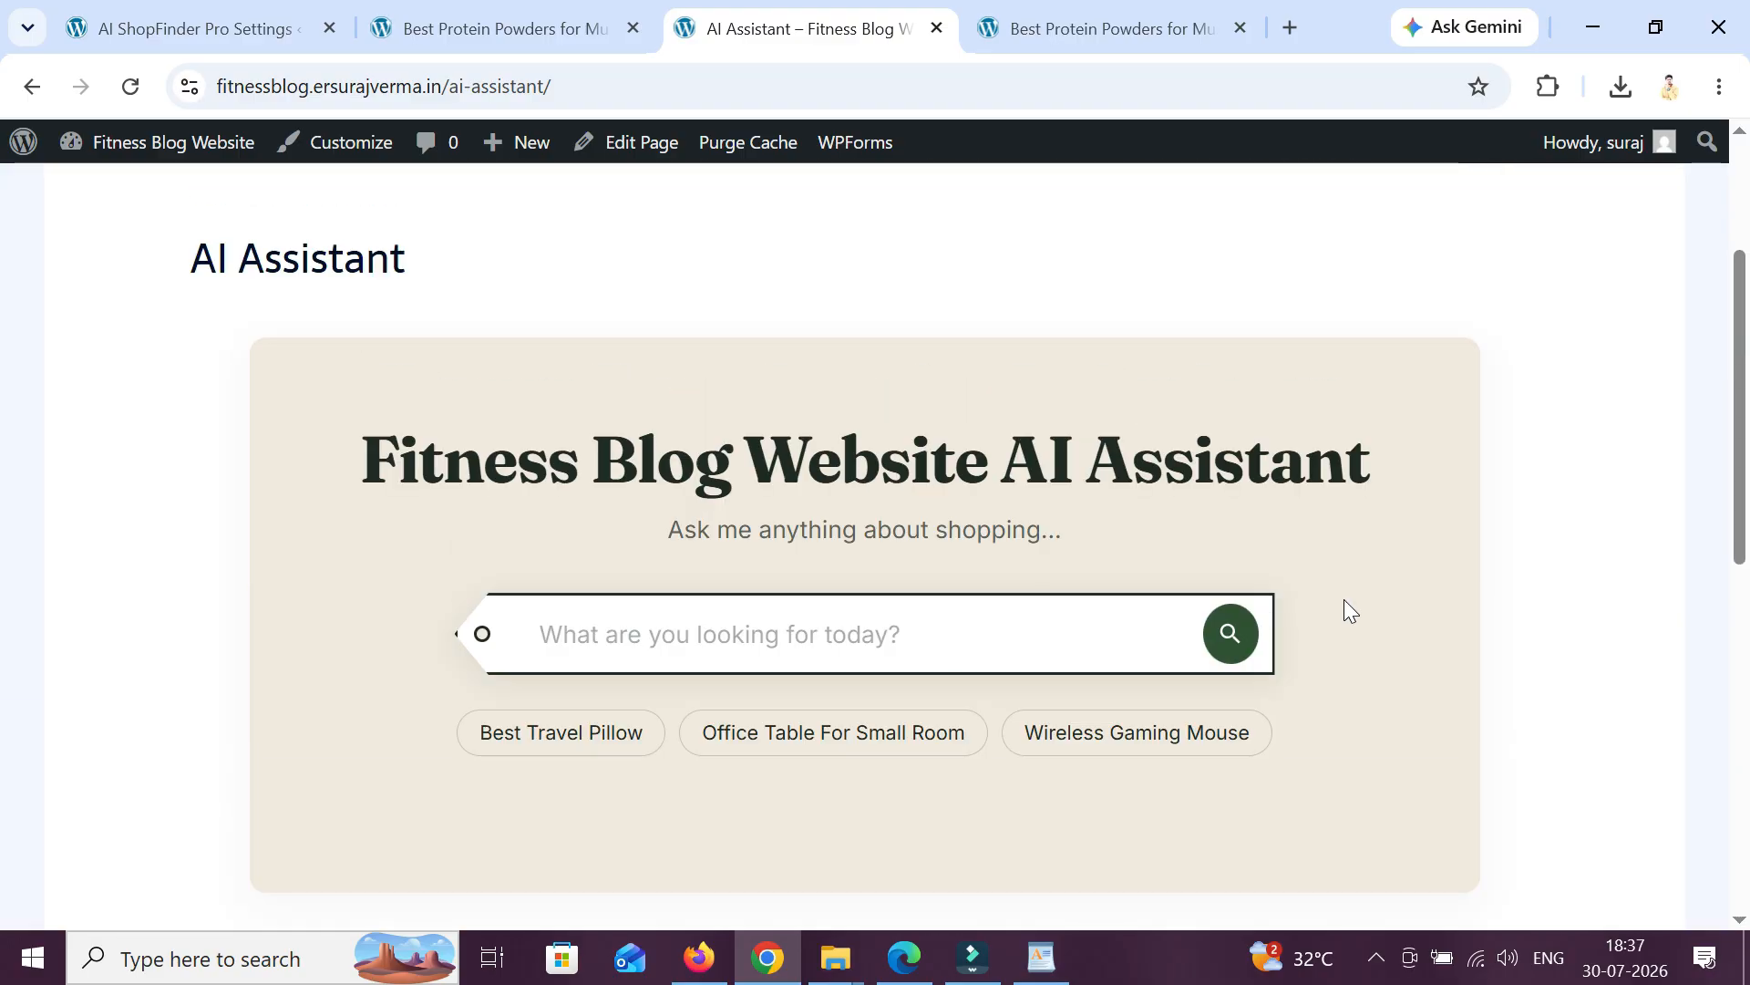
scroll(1343, 596, down, 2)
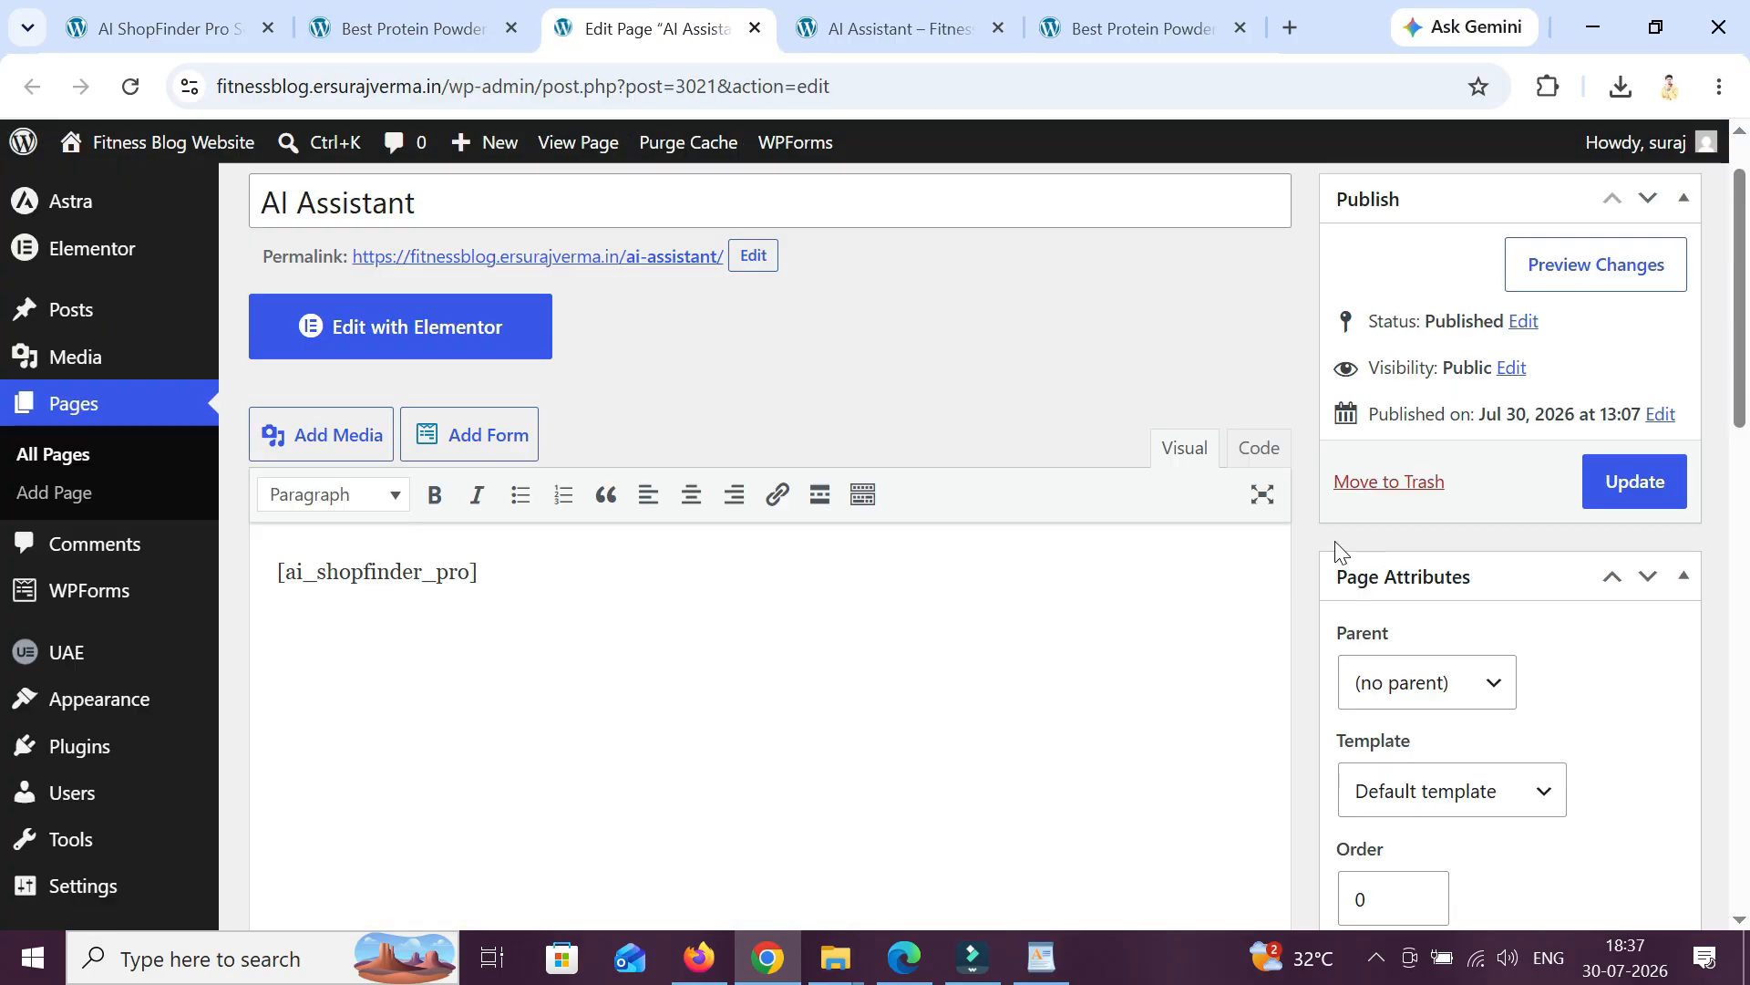
scroll(1338, 550, down, 10)
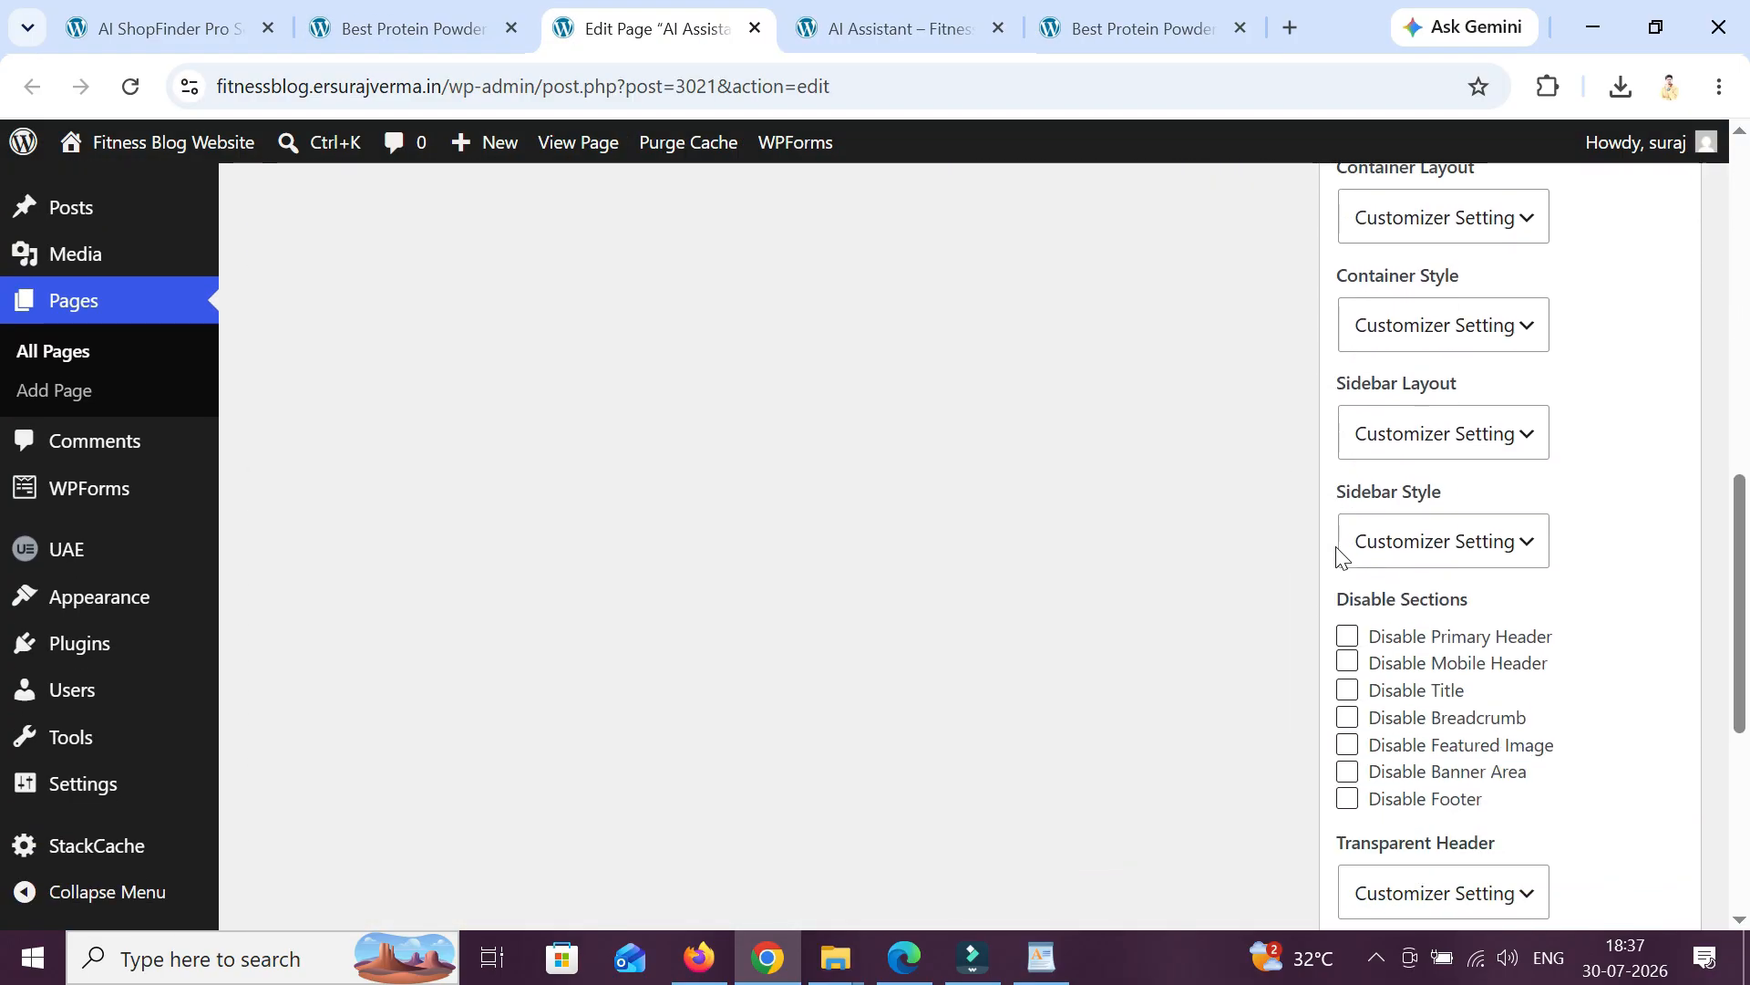
scroll(1367, 602, down, 1)
click(1349, 555)
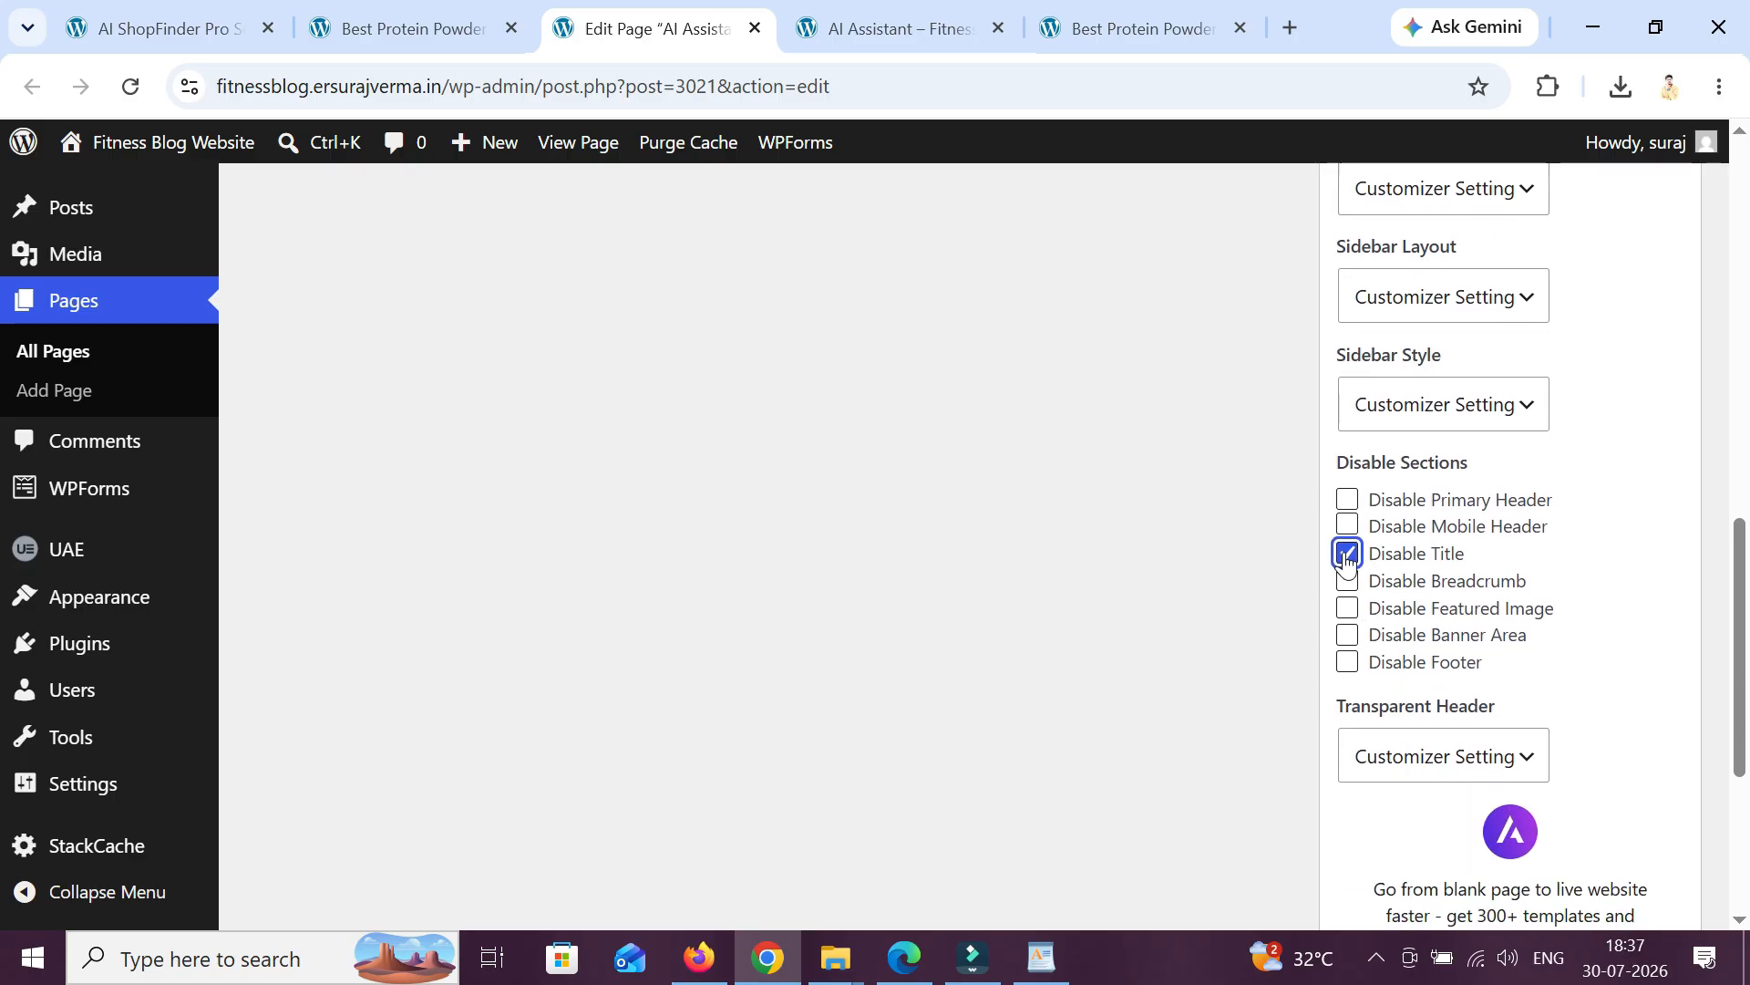
scroll(1723, 415, up, 12)
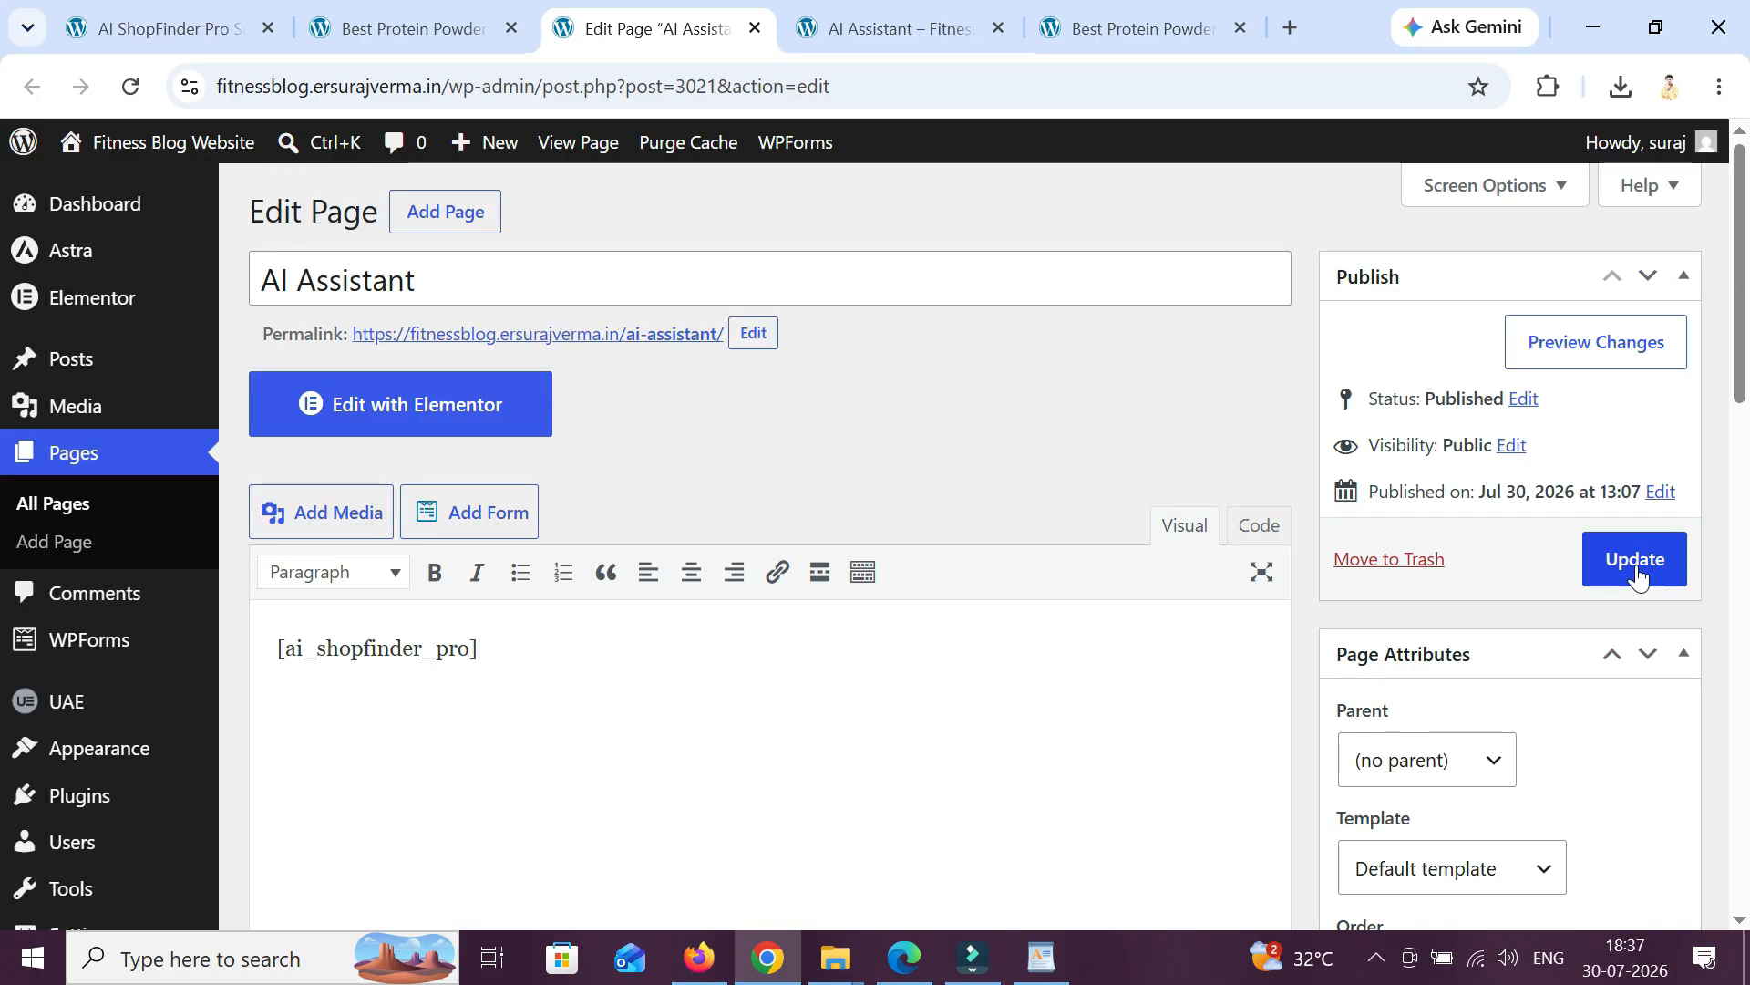
click(1632, 558)
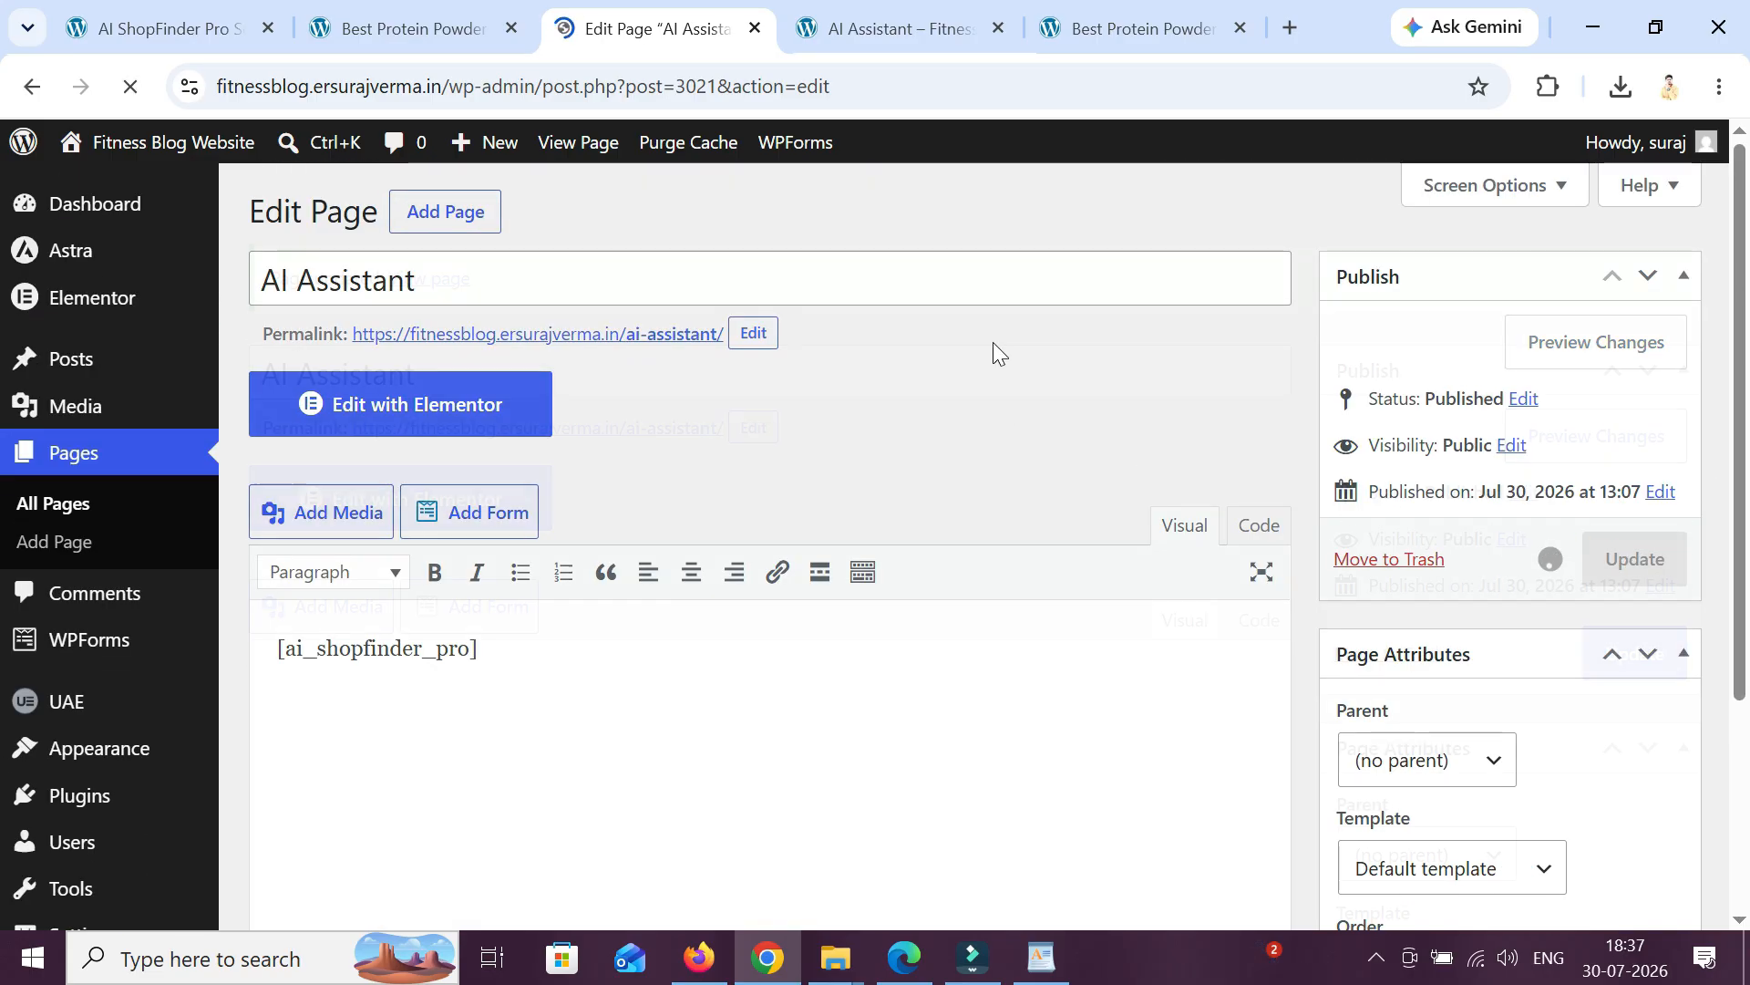
- Check the live AI Assistant page now shows only the assistant box without a title
click(898, 28)
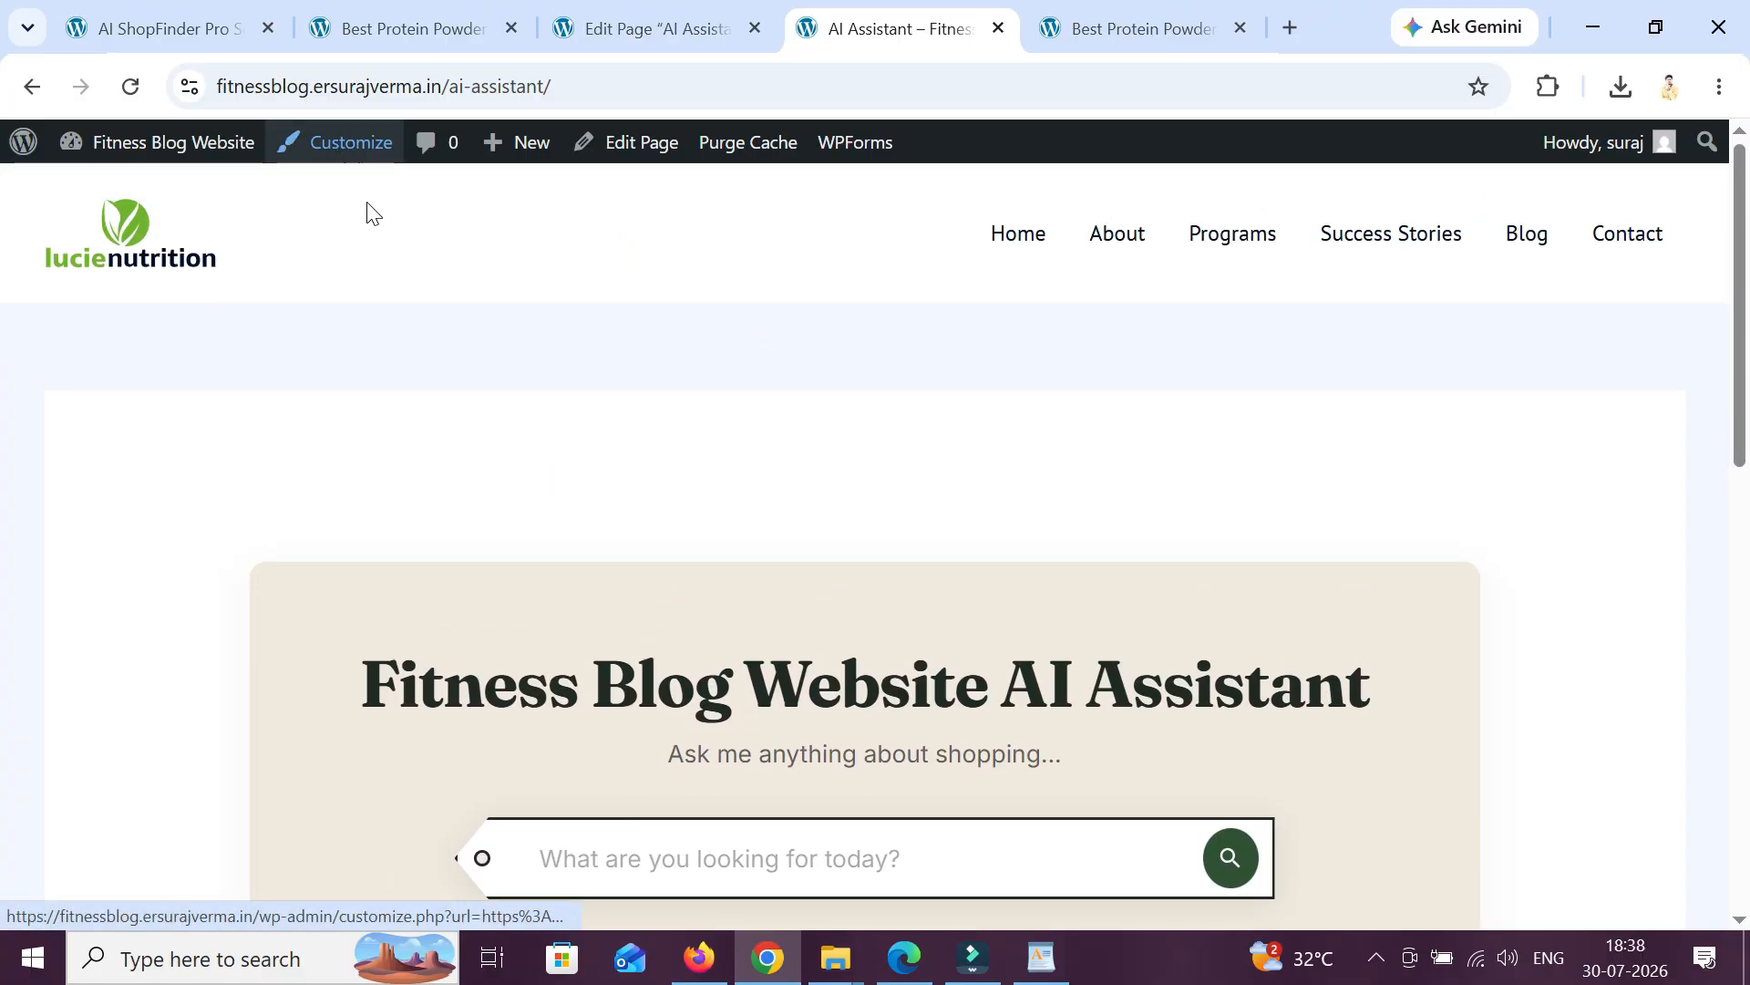
scroll(872, 589, down, 1)
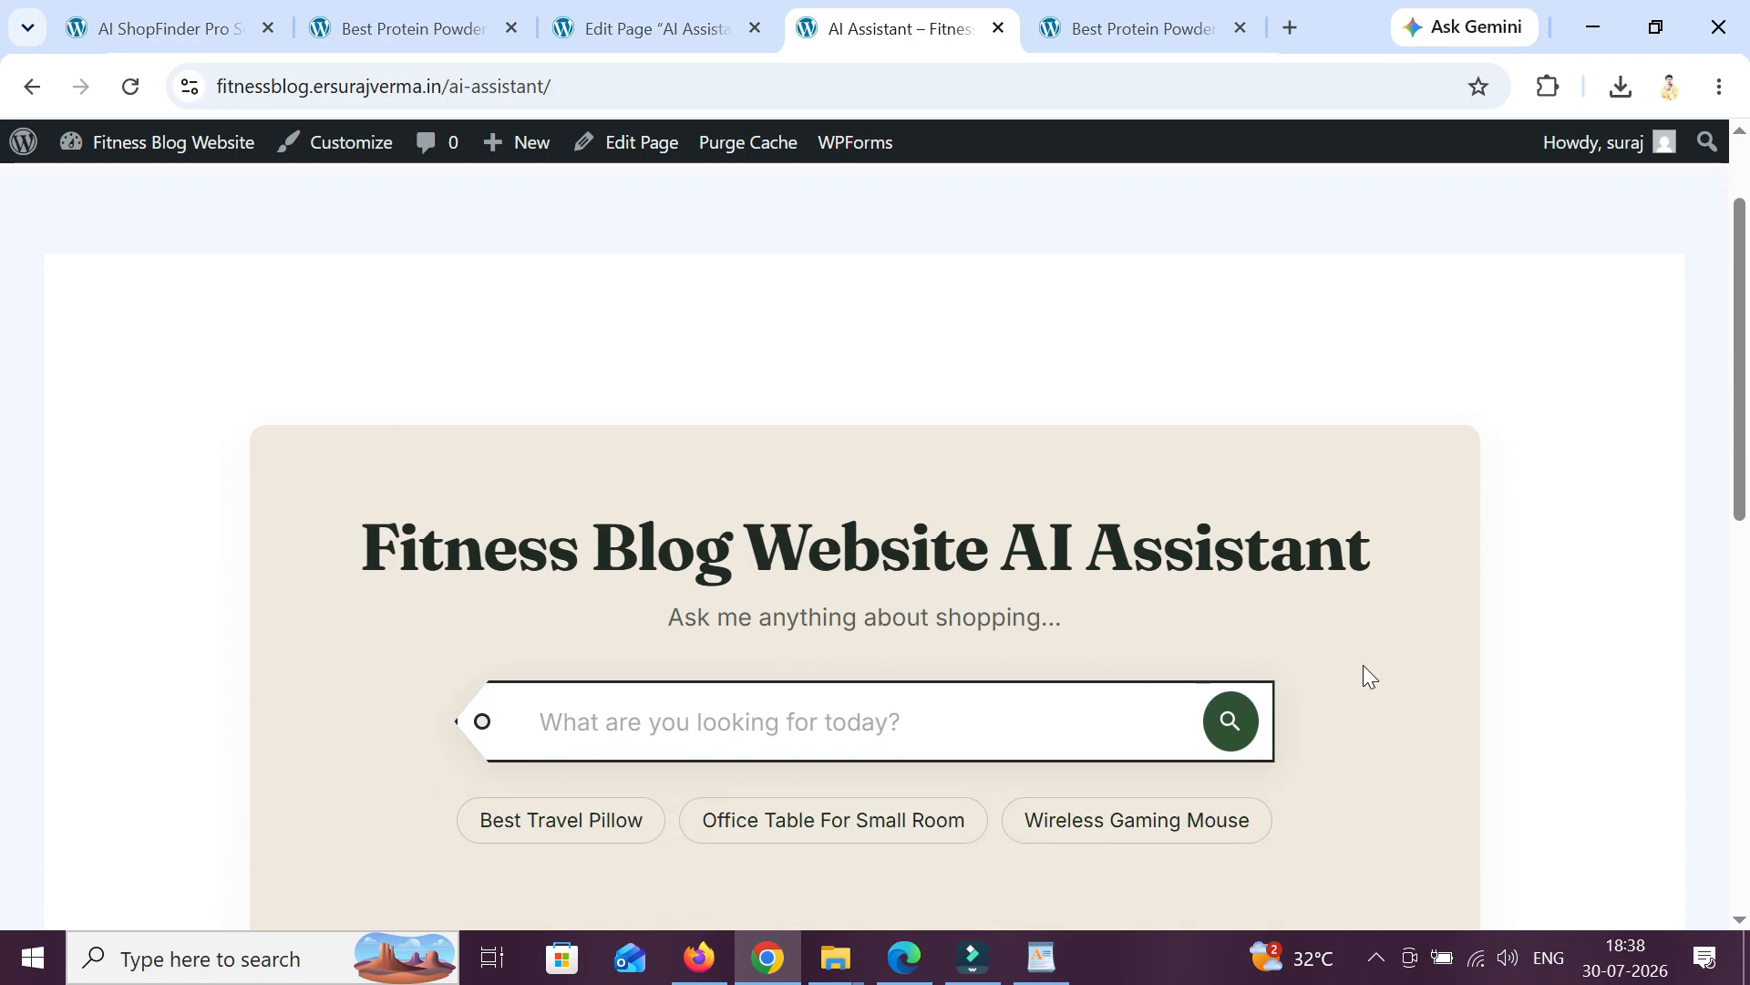
scroll(1363, 668, down, 2)
scroll(711, 582, up, 2)
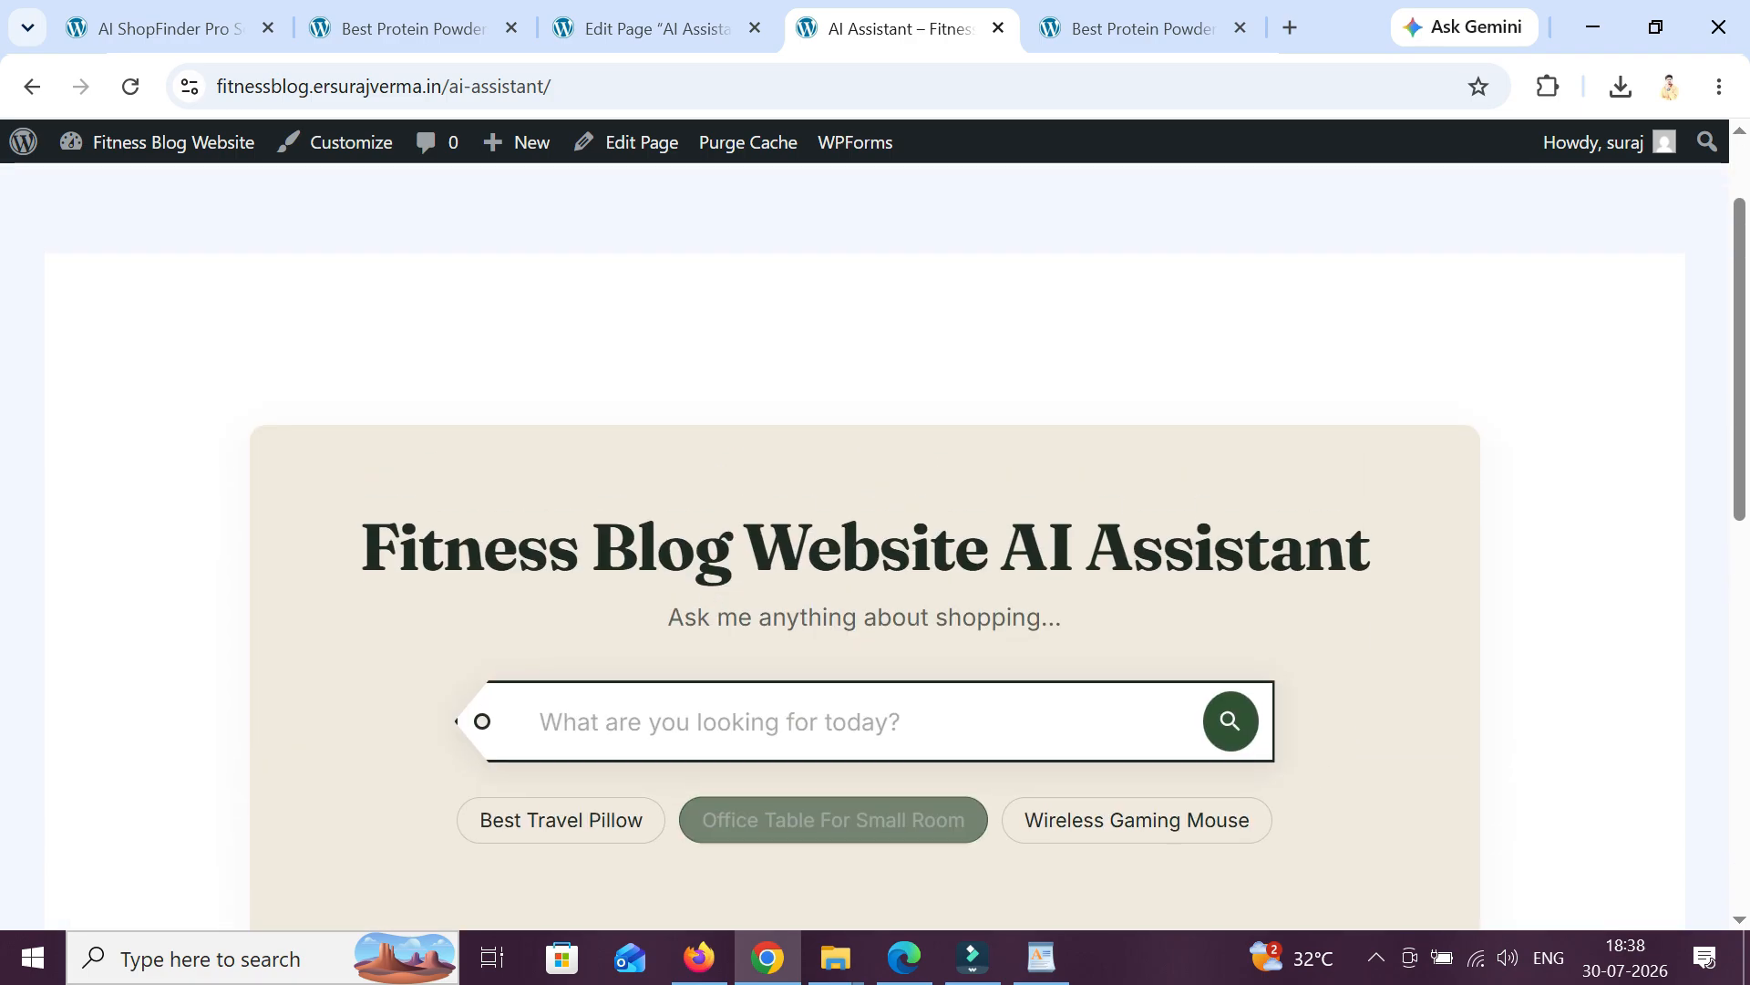
scroll(516, 547, up, 1)
- Open the site Customizer in a new tab placed before the AI Assistant tab
right_click(371, 147)
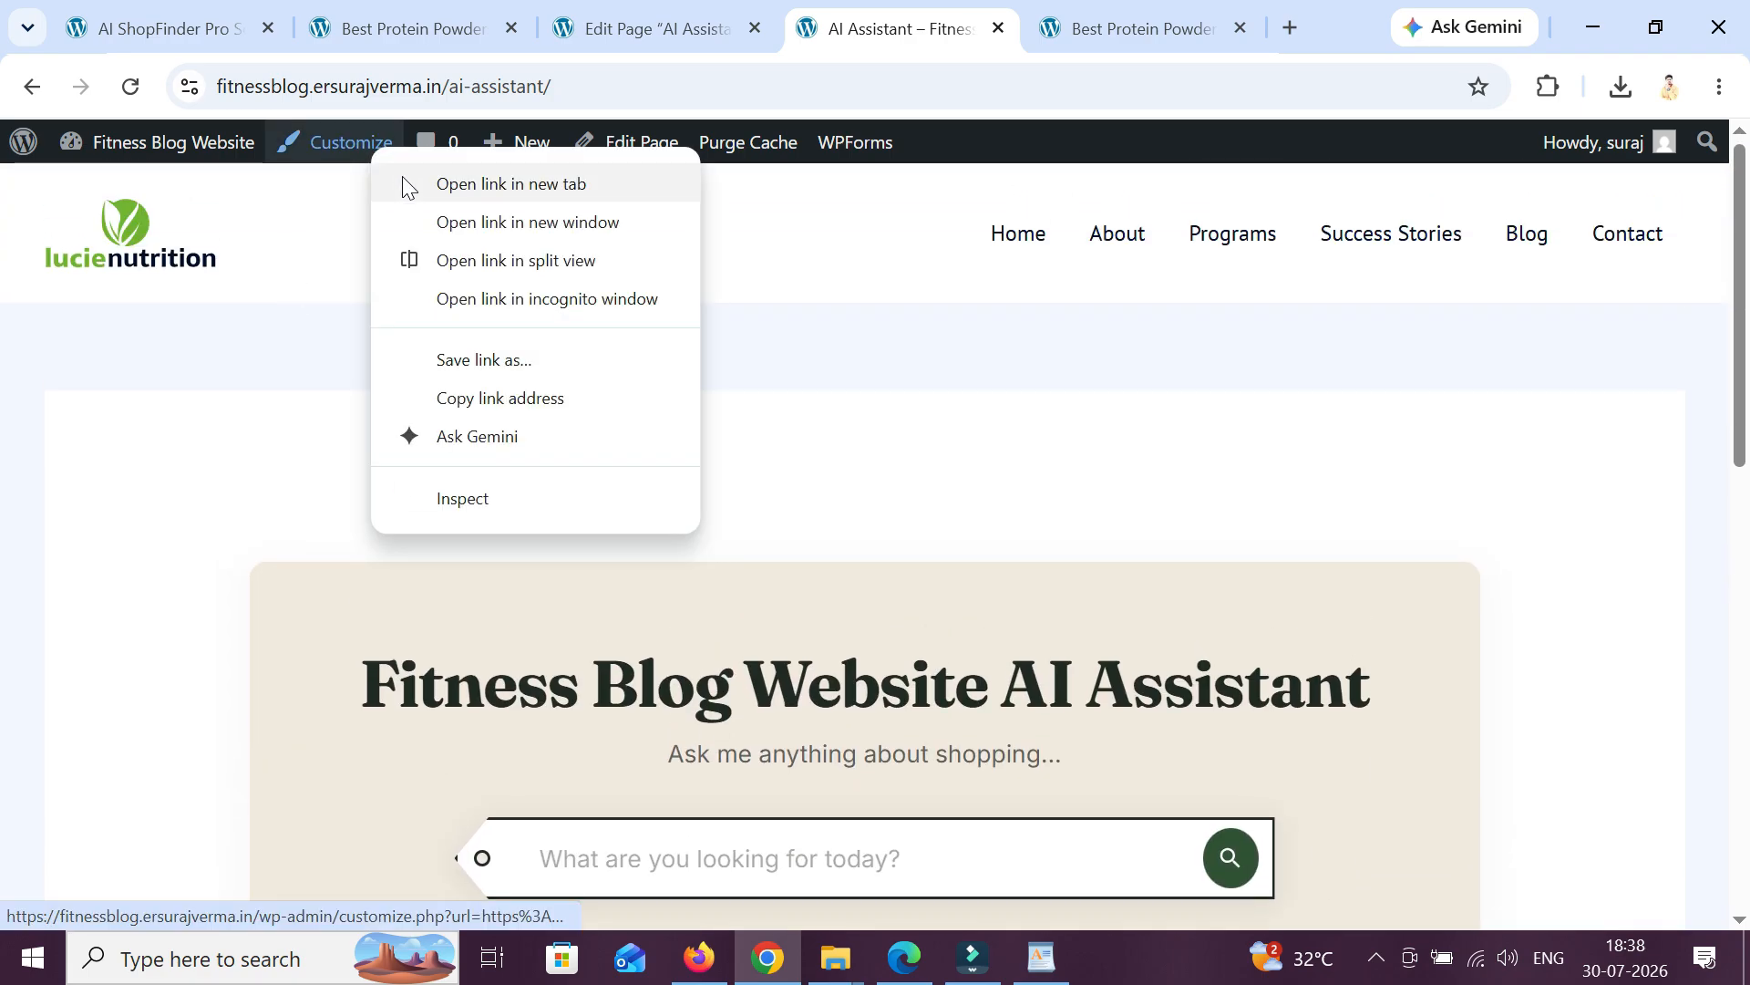
click(407, 187)
drag(914, 19, 733, 47)
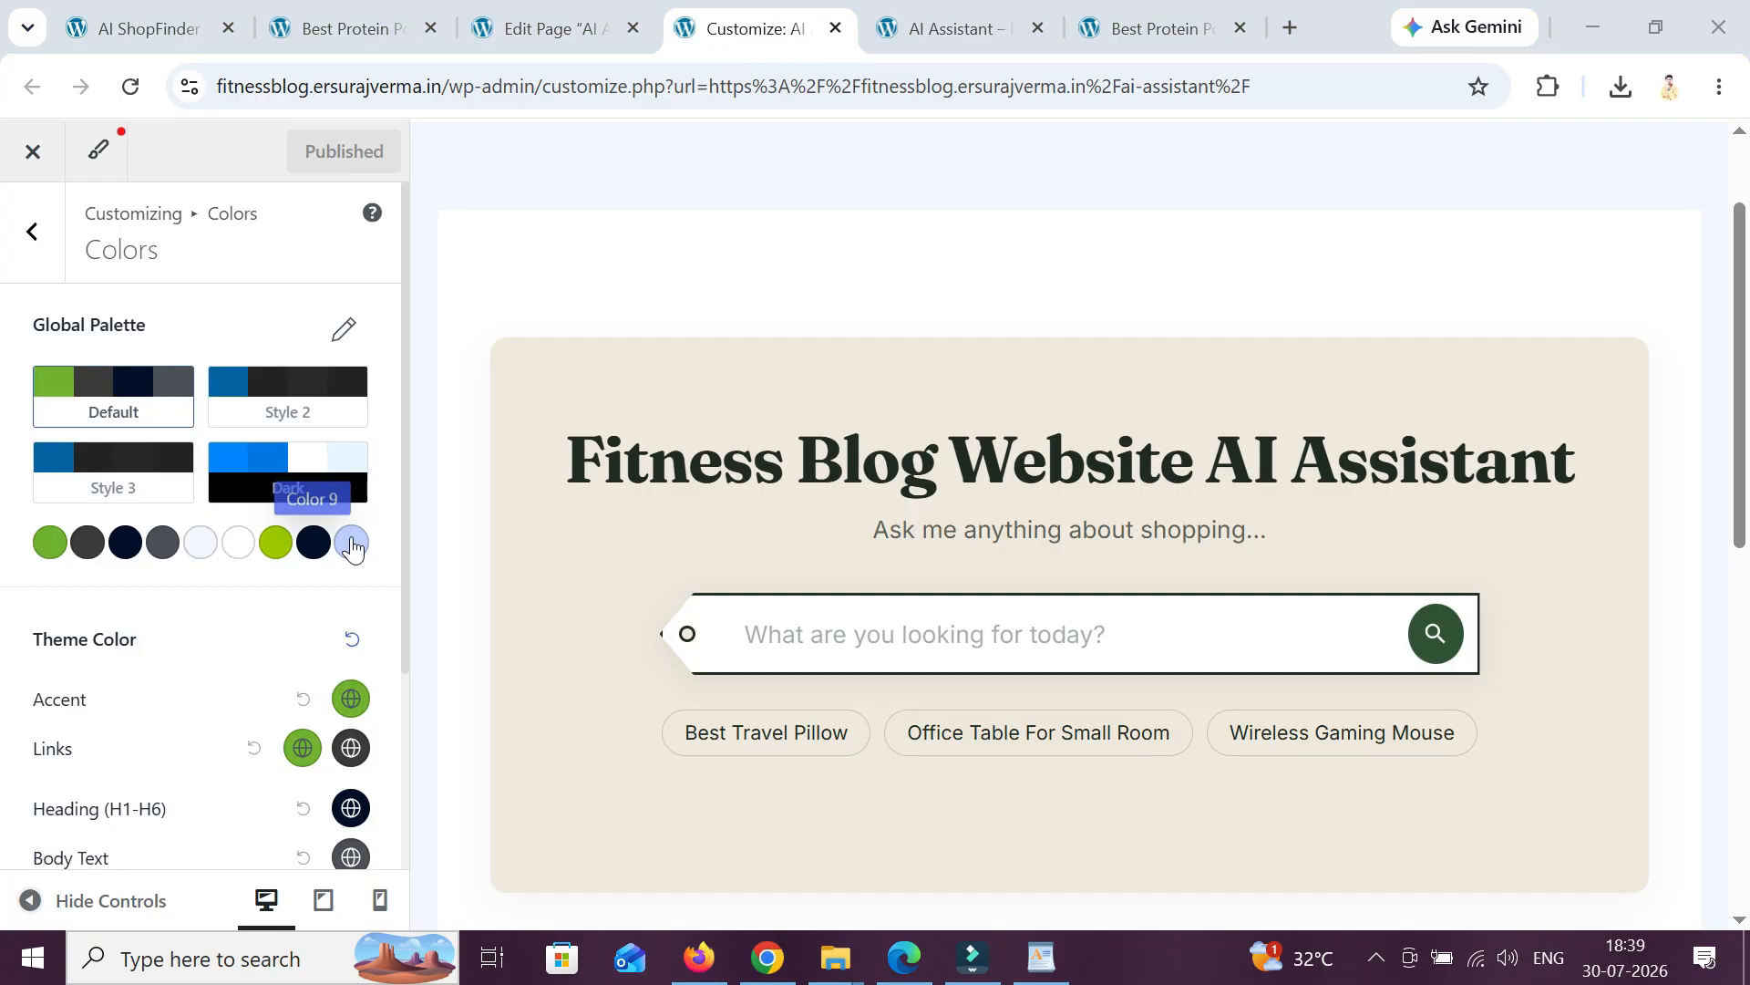
- Copy palette Color 9's light-blue hex code BFD1FF from the Customizer
click(351, 545)
scroll(193, 791, down, 2)
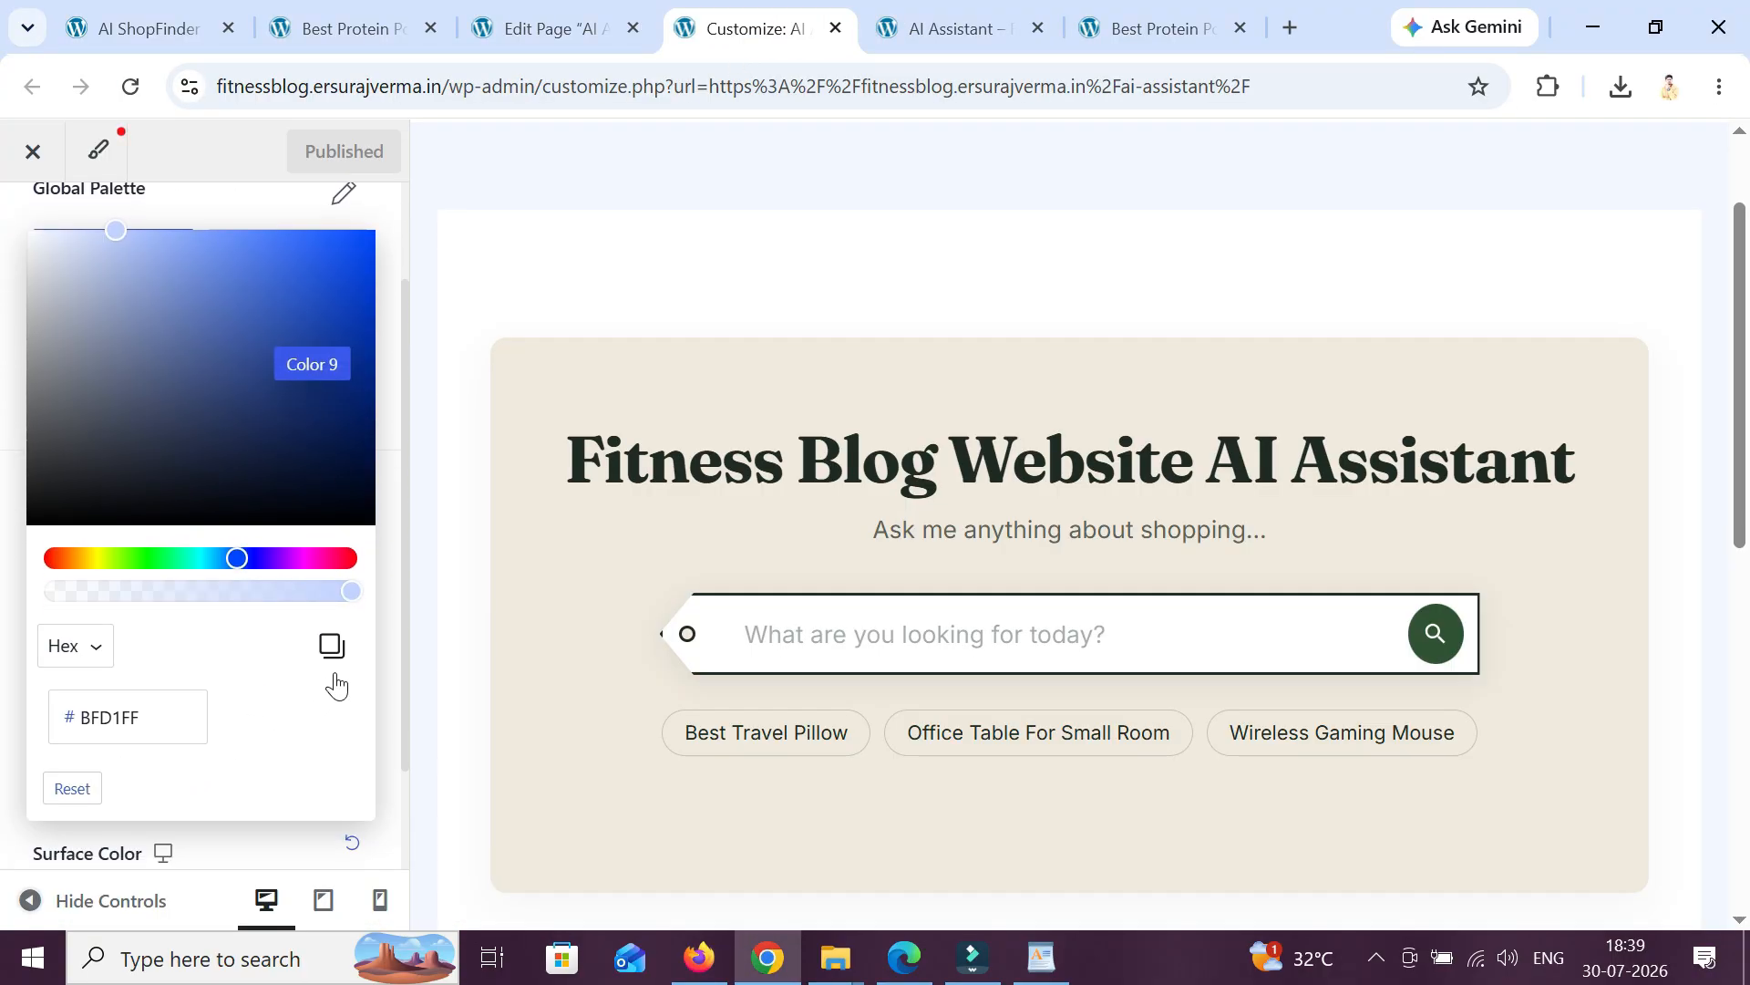
click(3, 726)
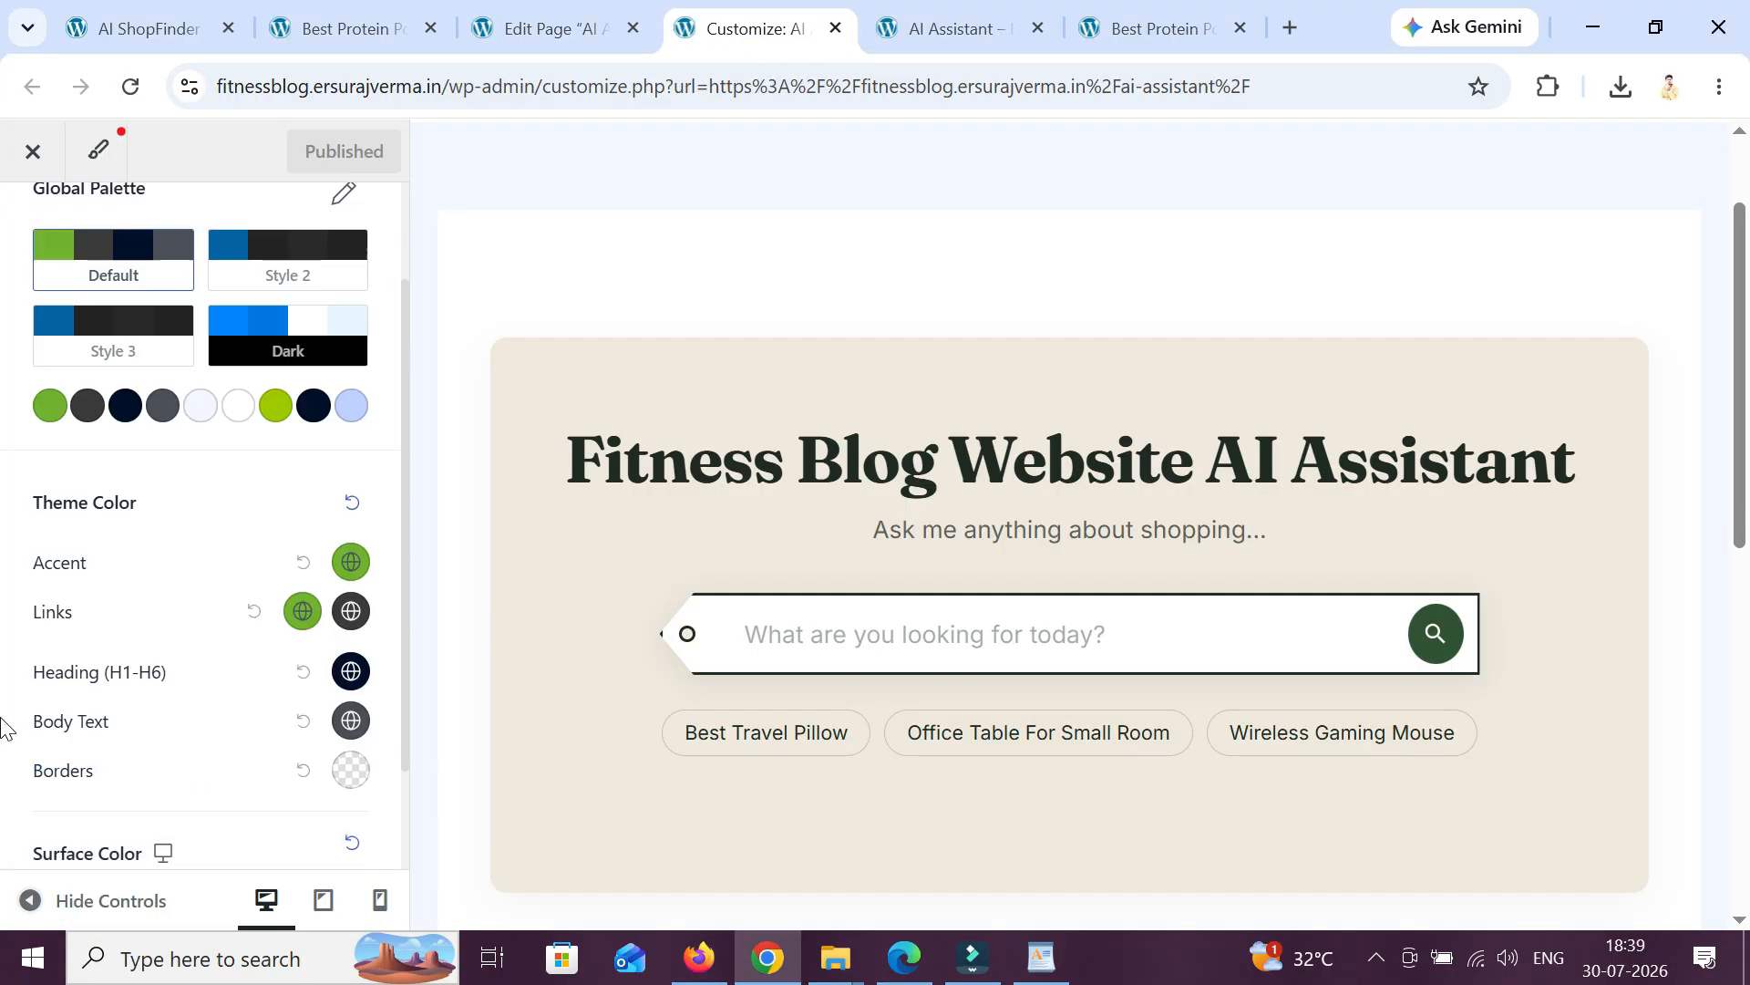
click(351, 404)
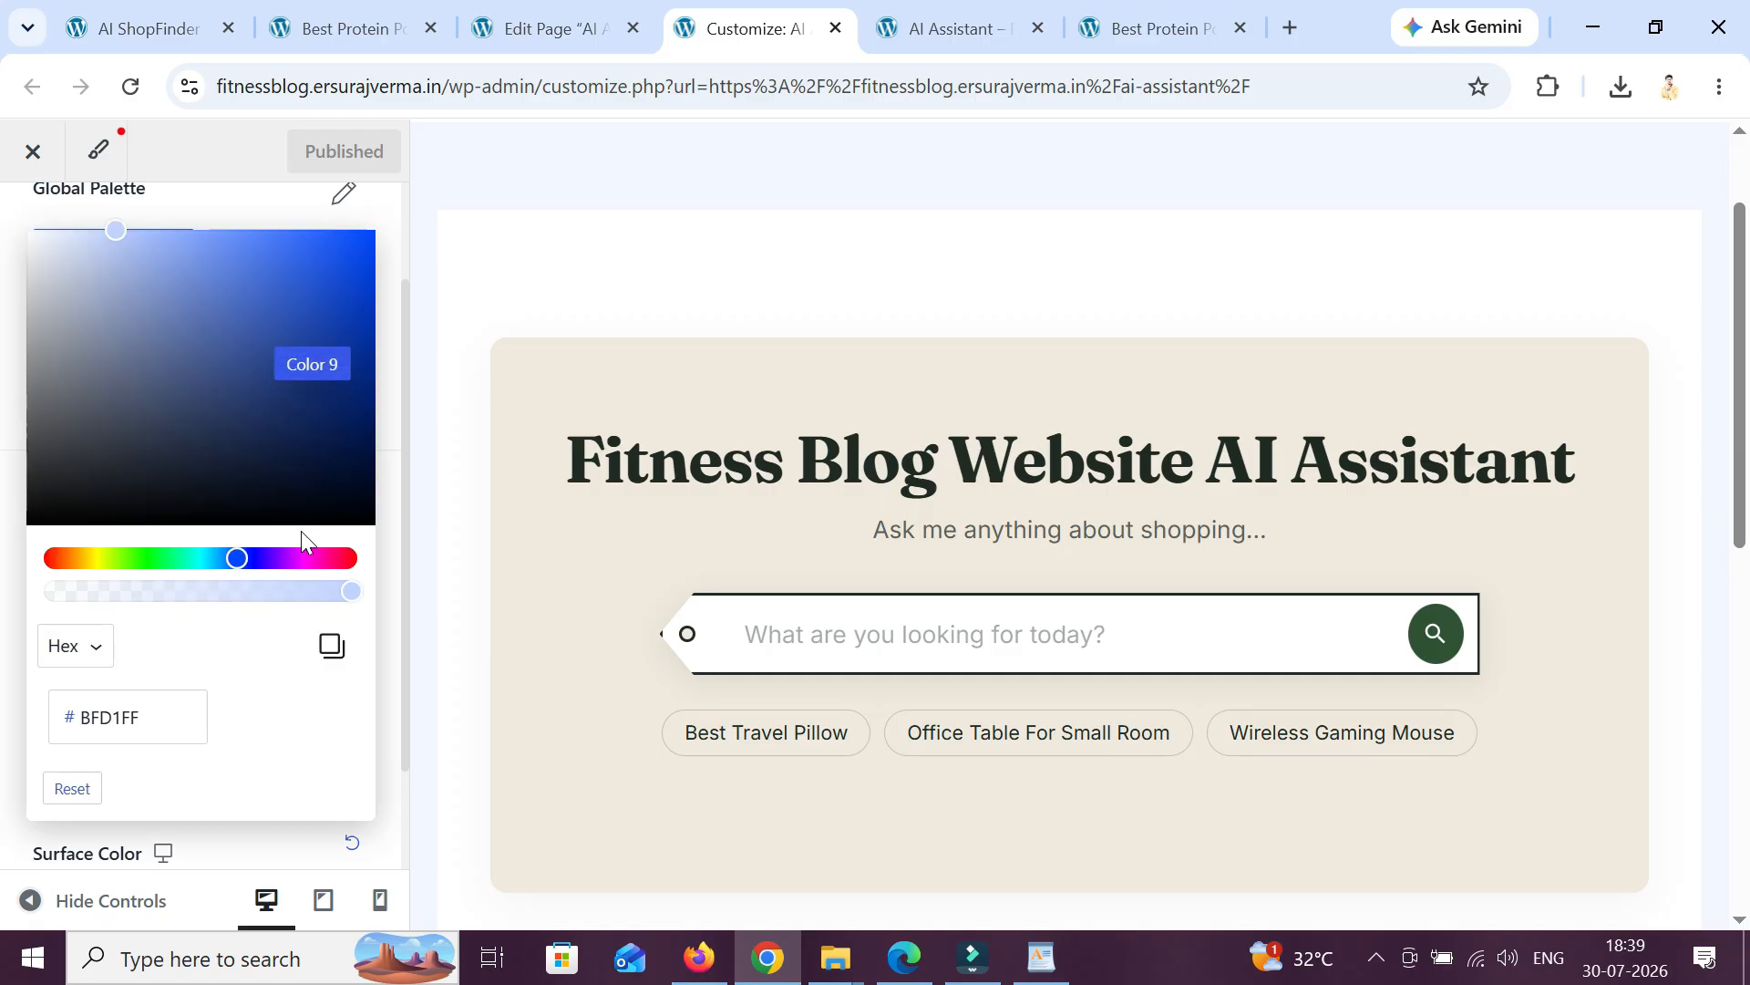
click(328, 649)
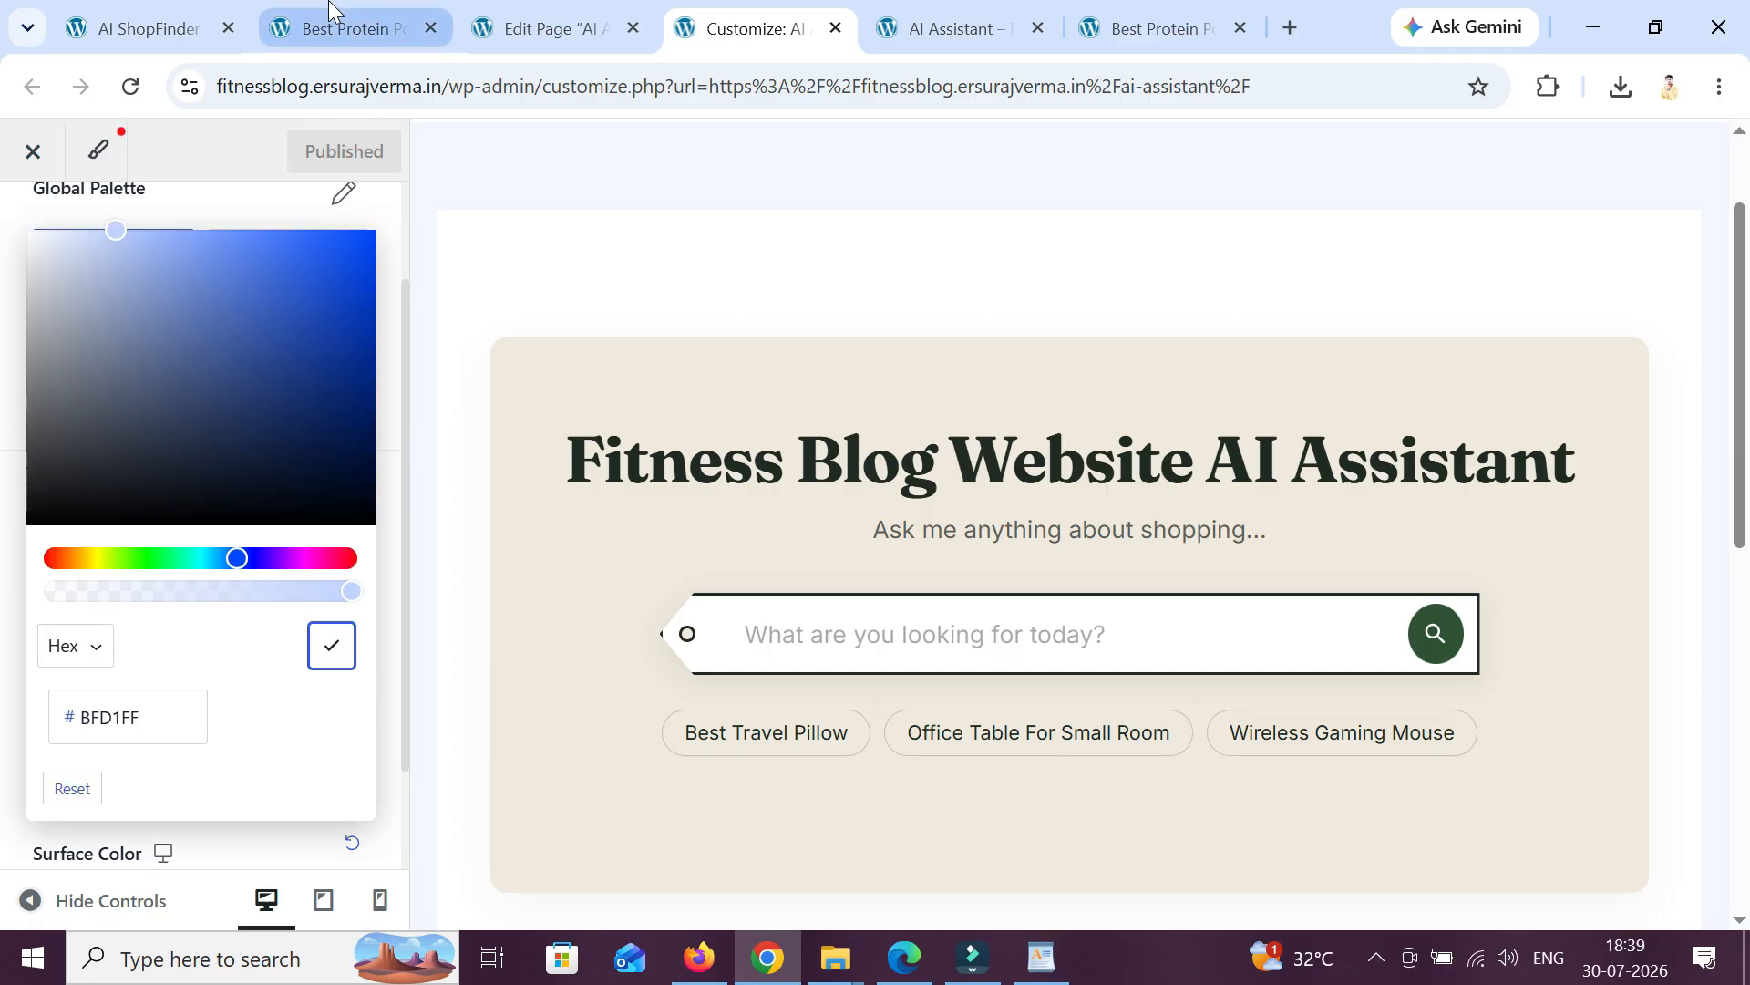
click(146, 28)
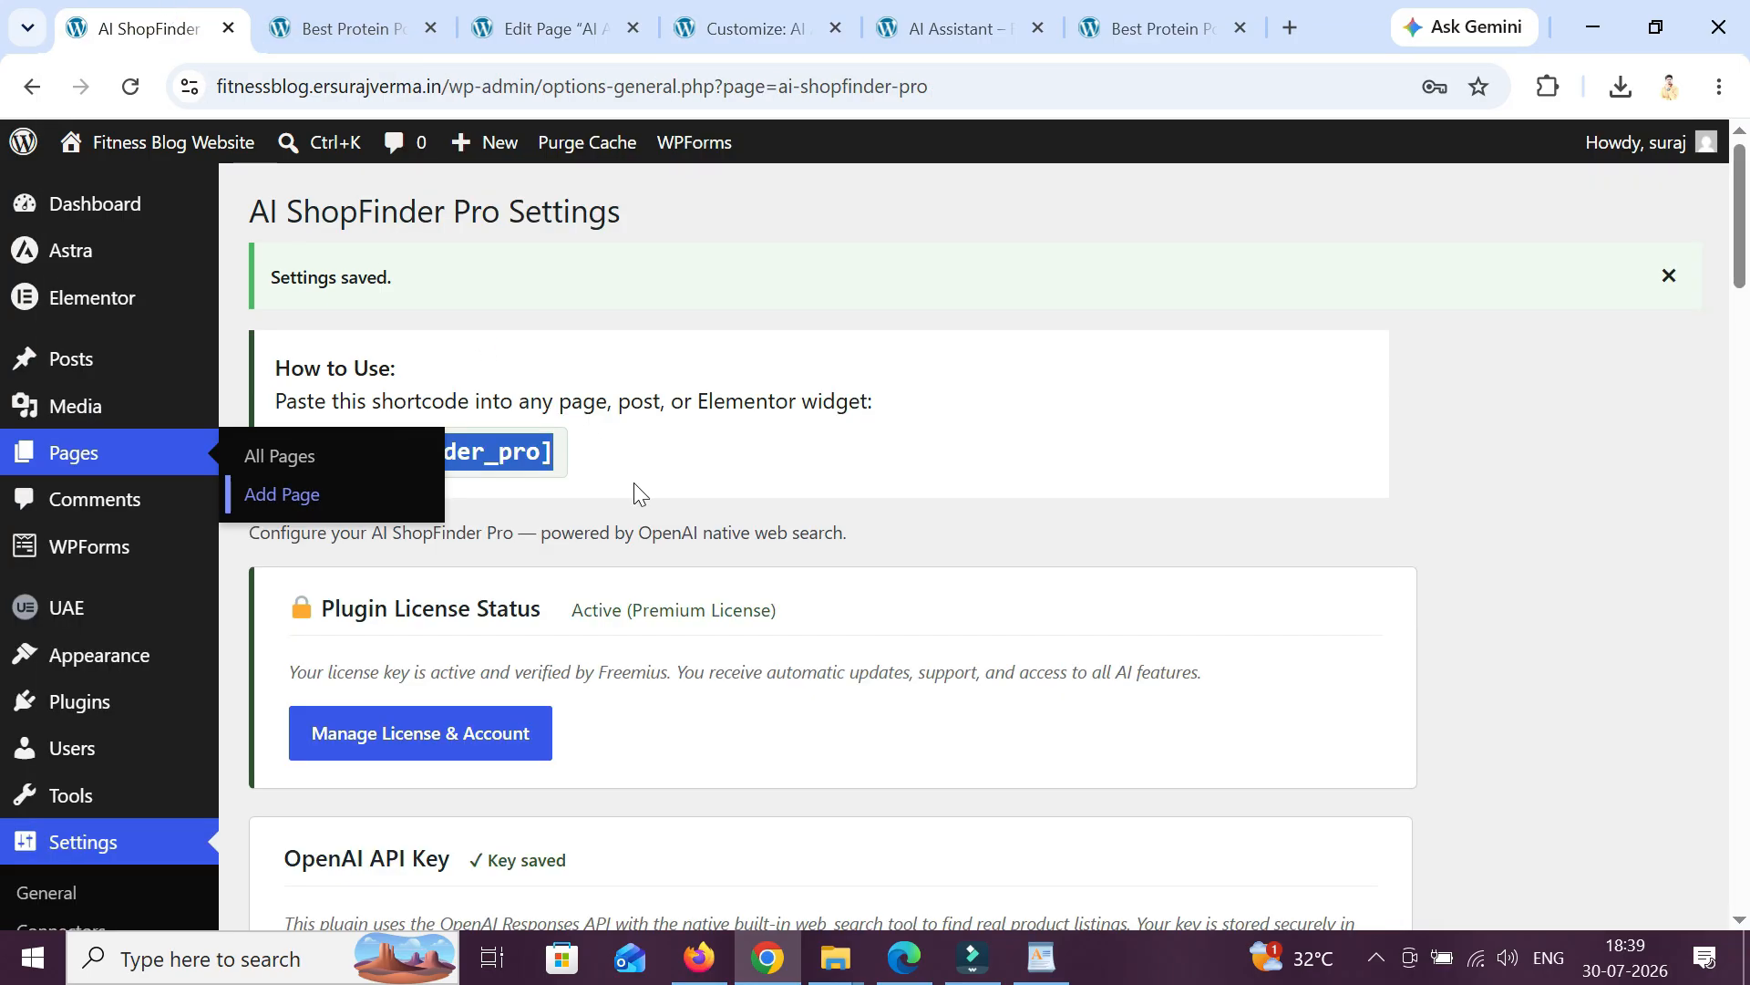
- Set the Assistant Background Color to the copied light blue BFD1FF
scroll(635, 492, down, 20)
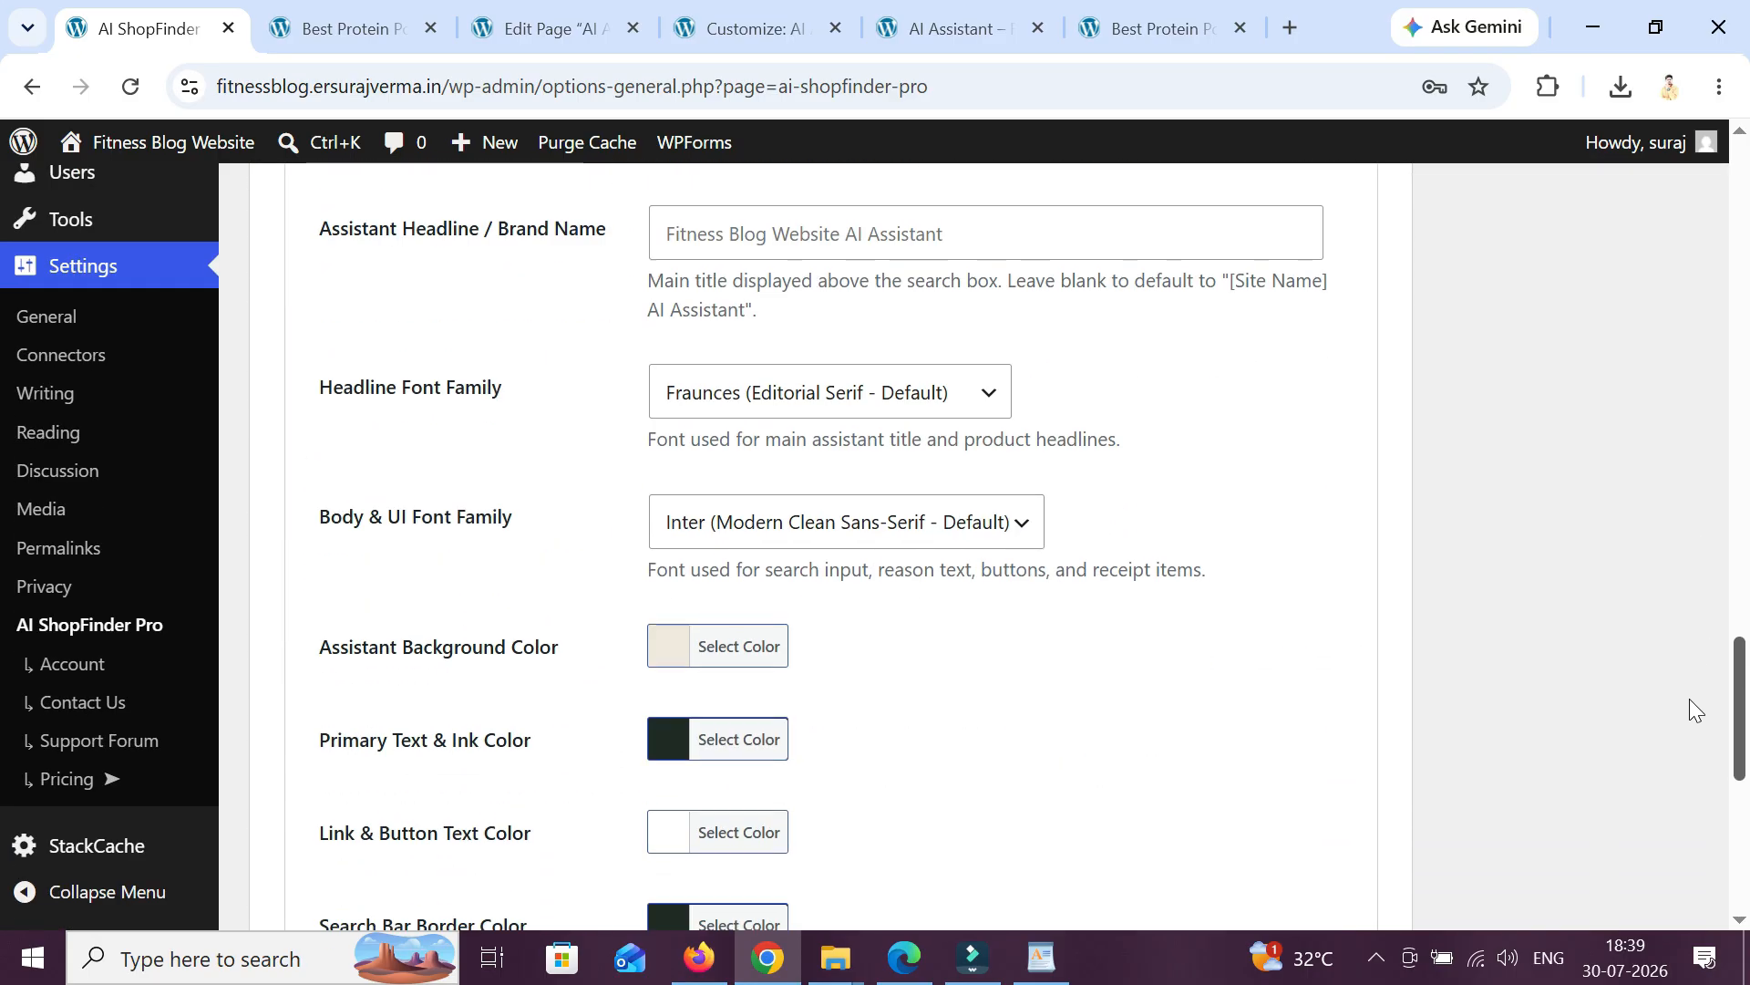
scroll(1693, 739, down, 4)
scroll(1419, 680, up, 3)
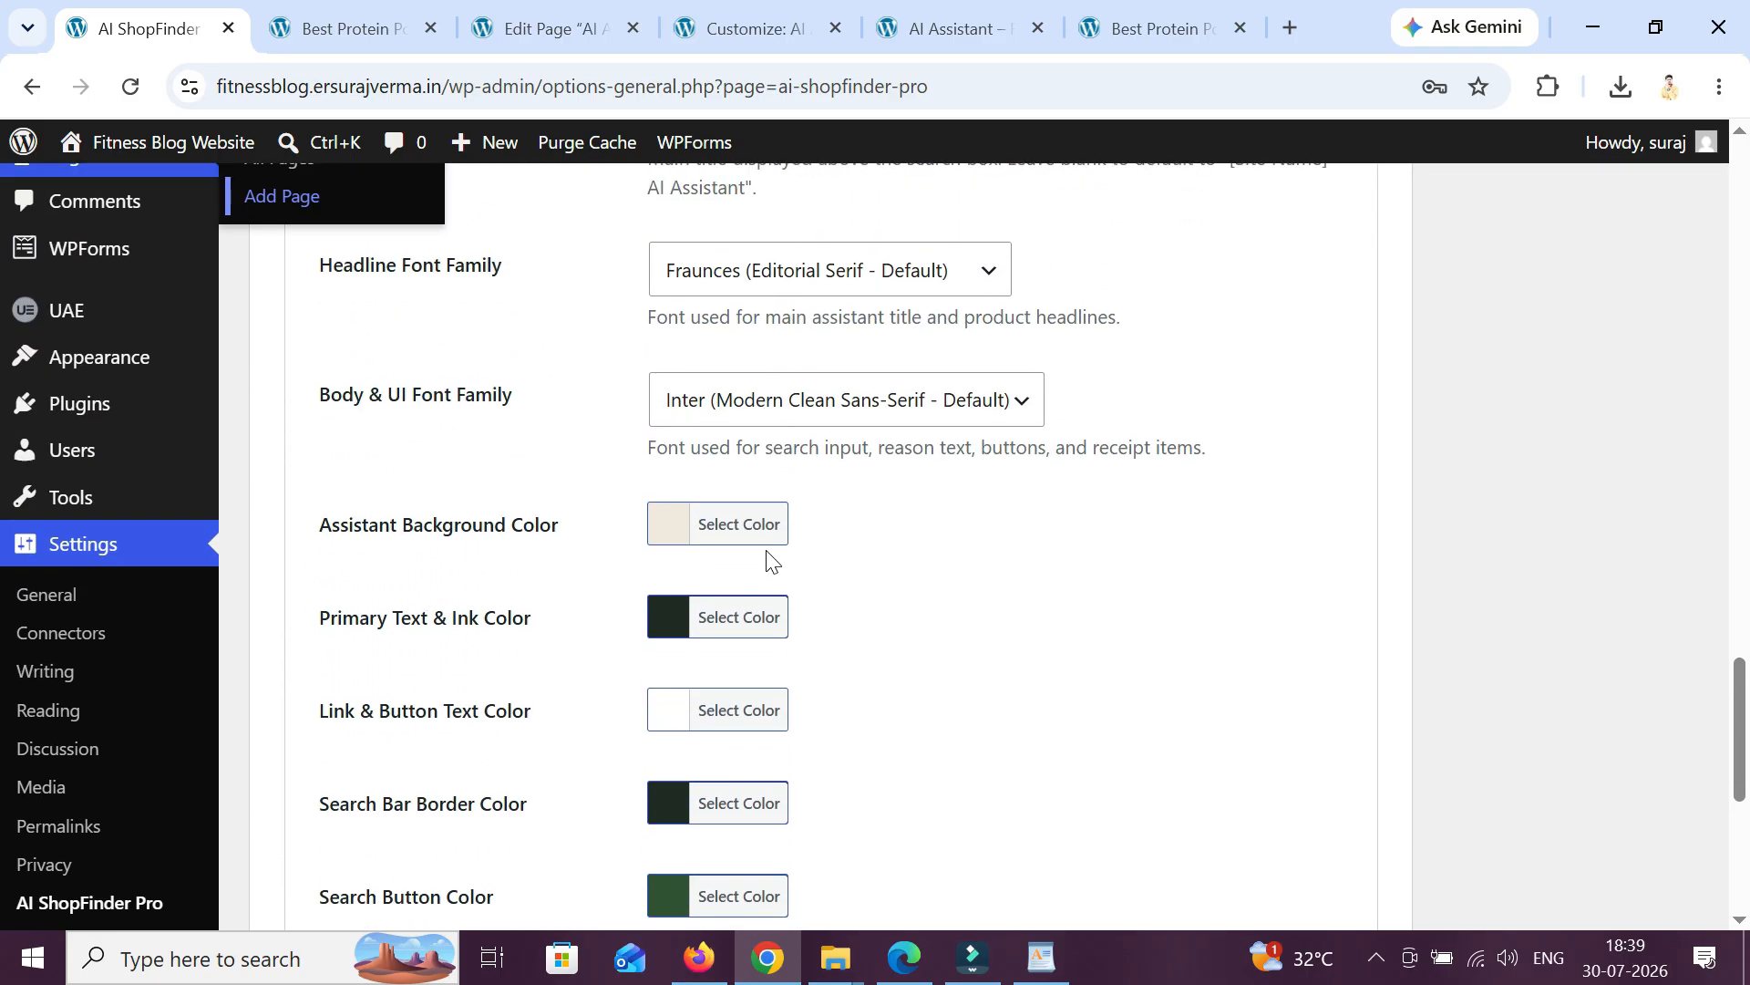
click(750, 540)
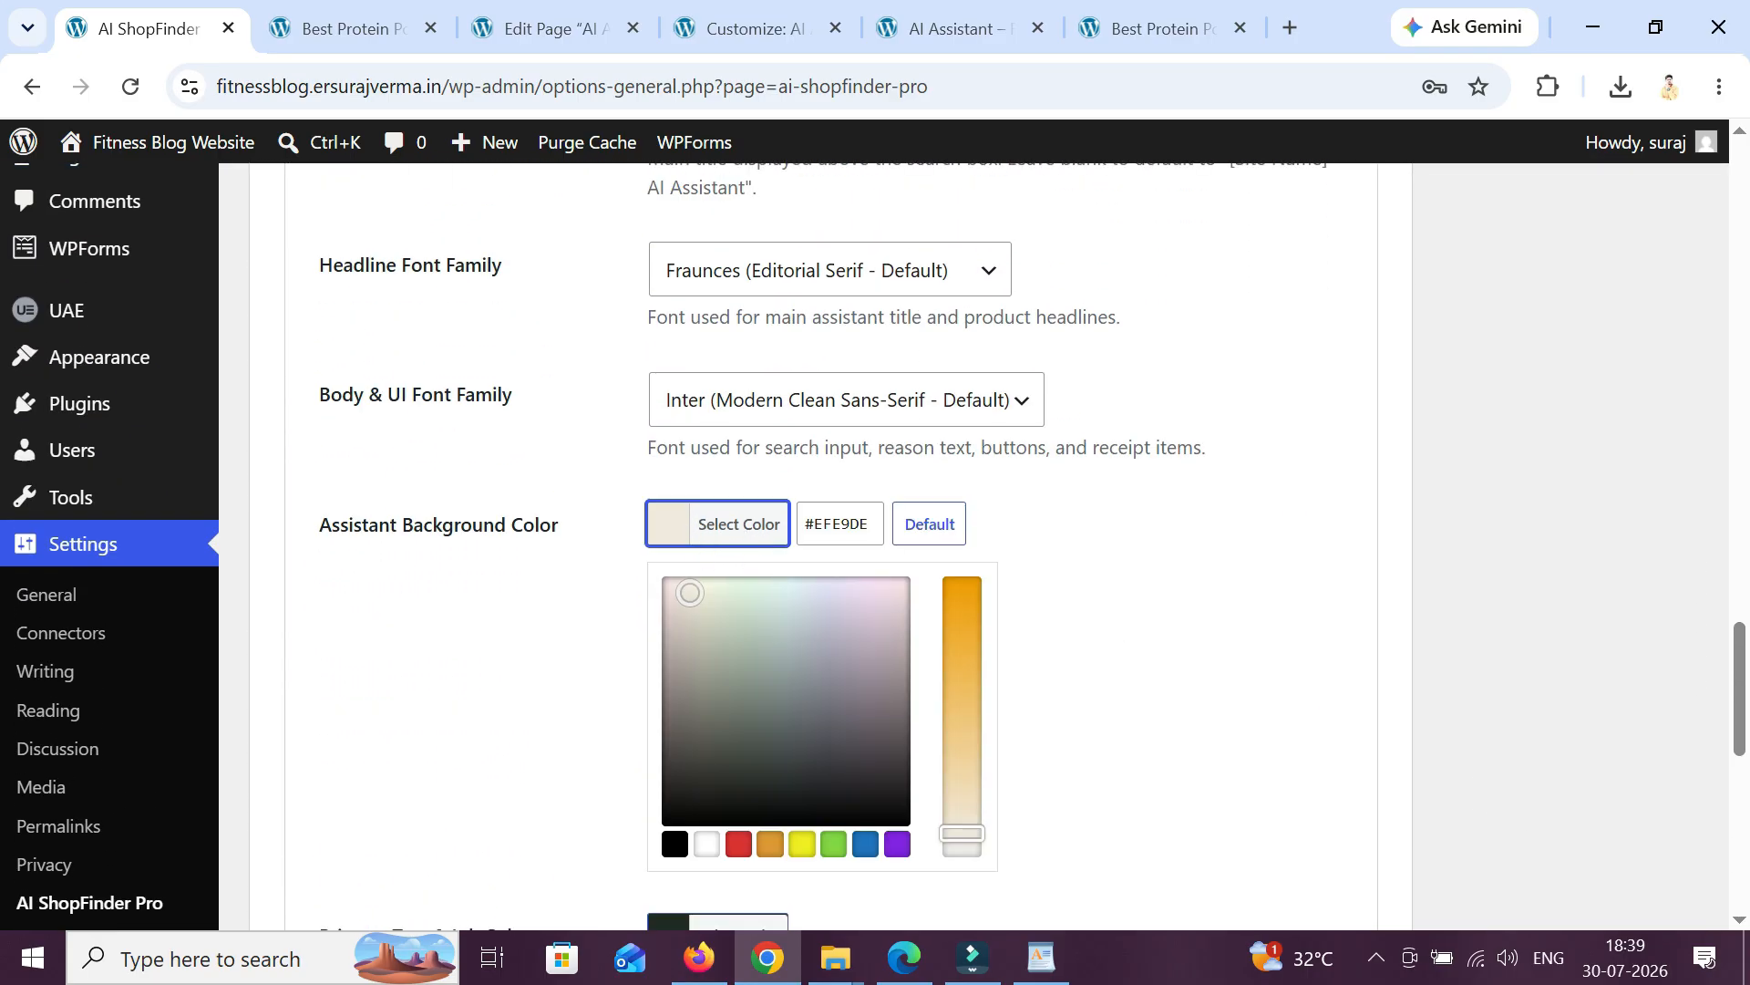
click(843, 526)
key(ctrl+a)
key(ctrl+v)
click(1134, 526)
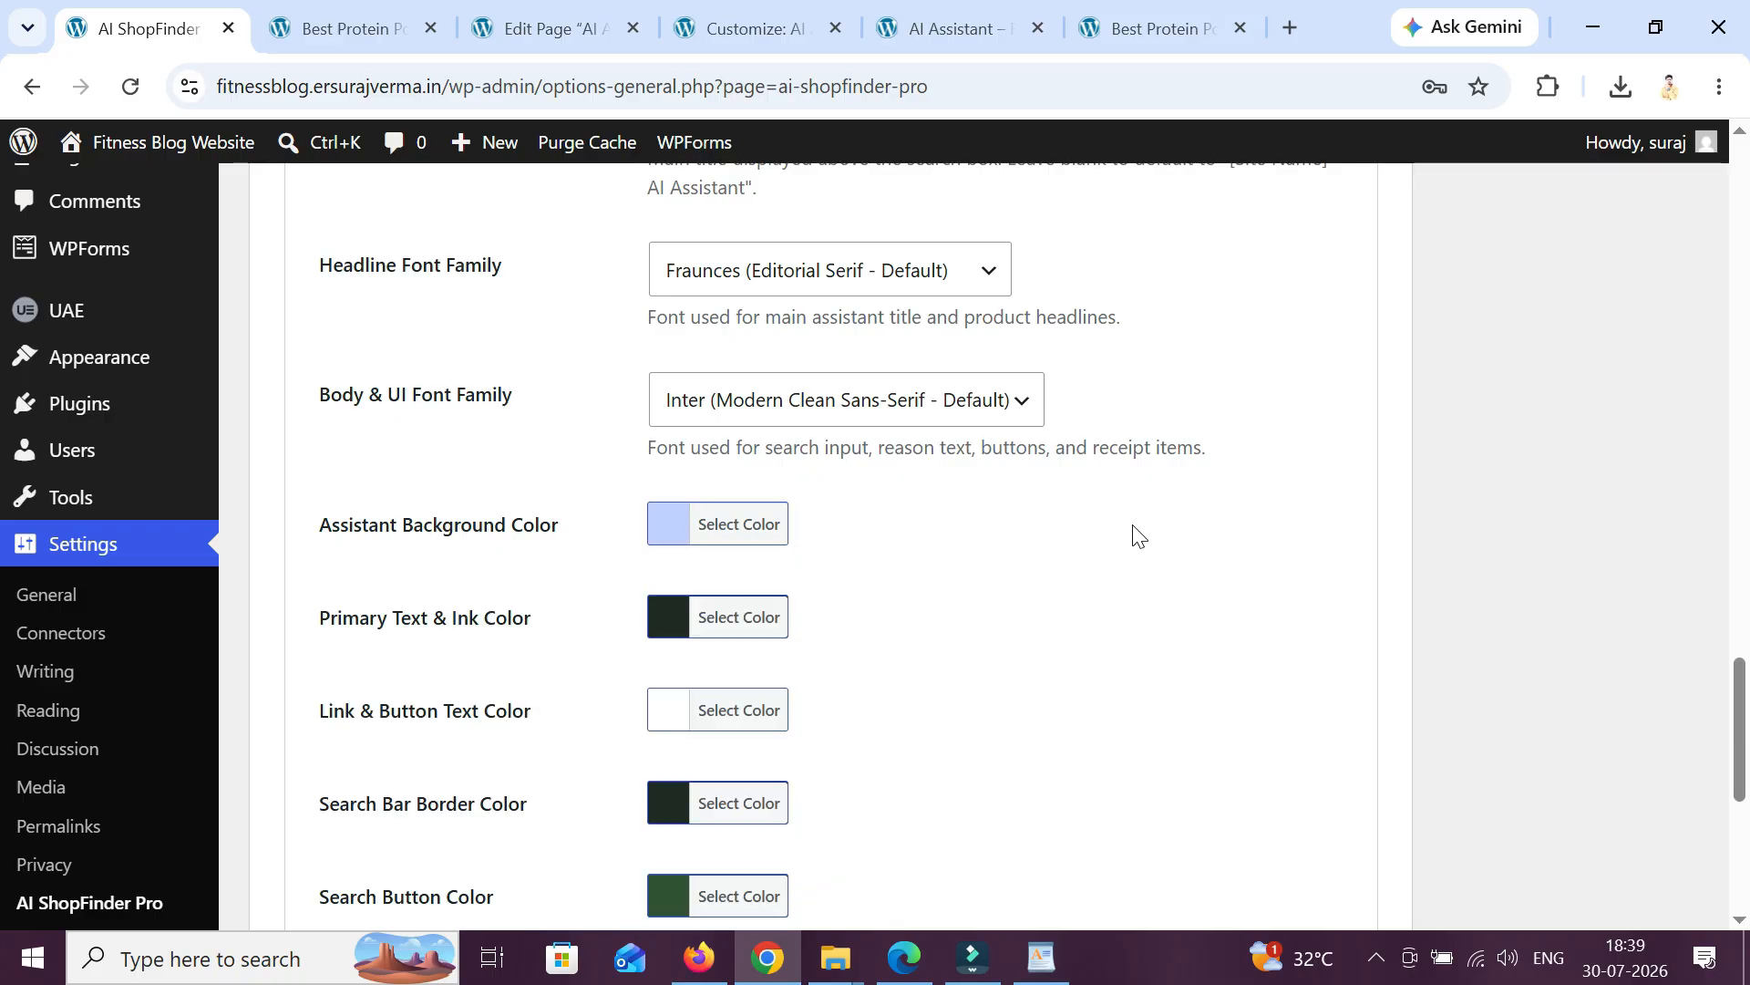
- Copy the lime-green palette Color 7 hex 9DCA00 from the Customizer
scroll(772, 523, down, 1)
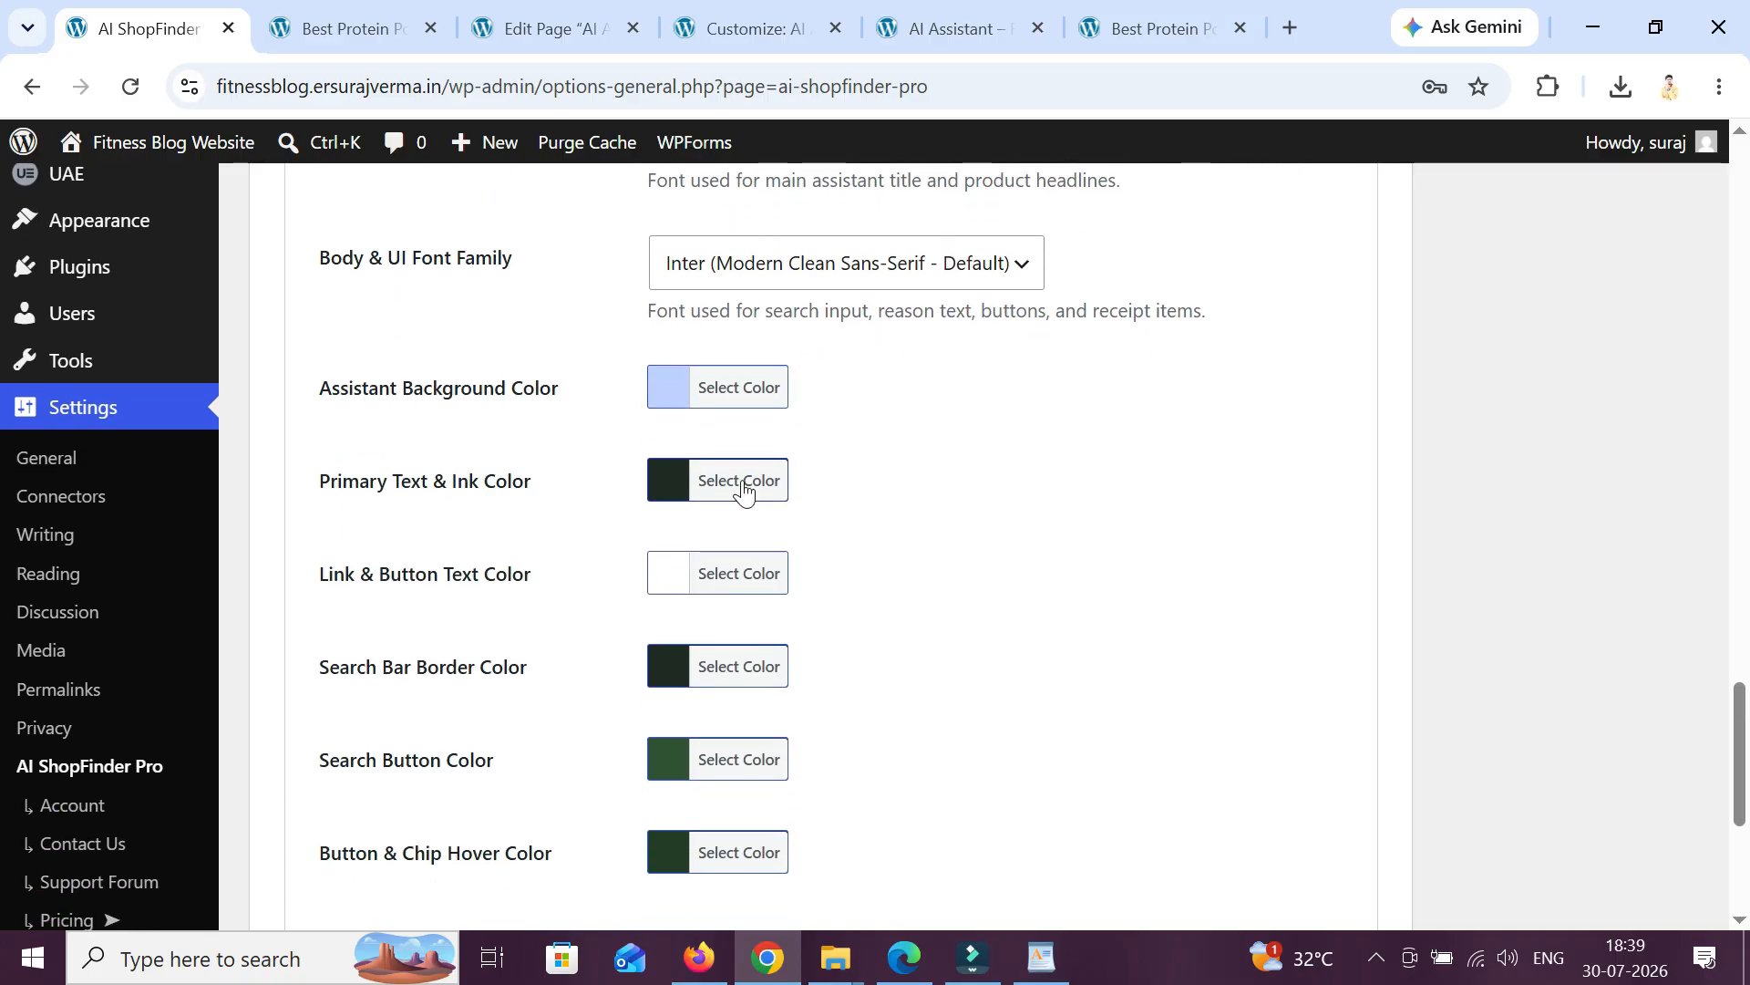
scroll(746, 493, down, 1)
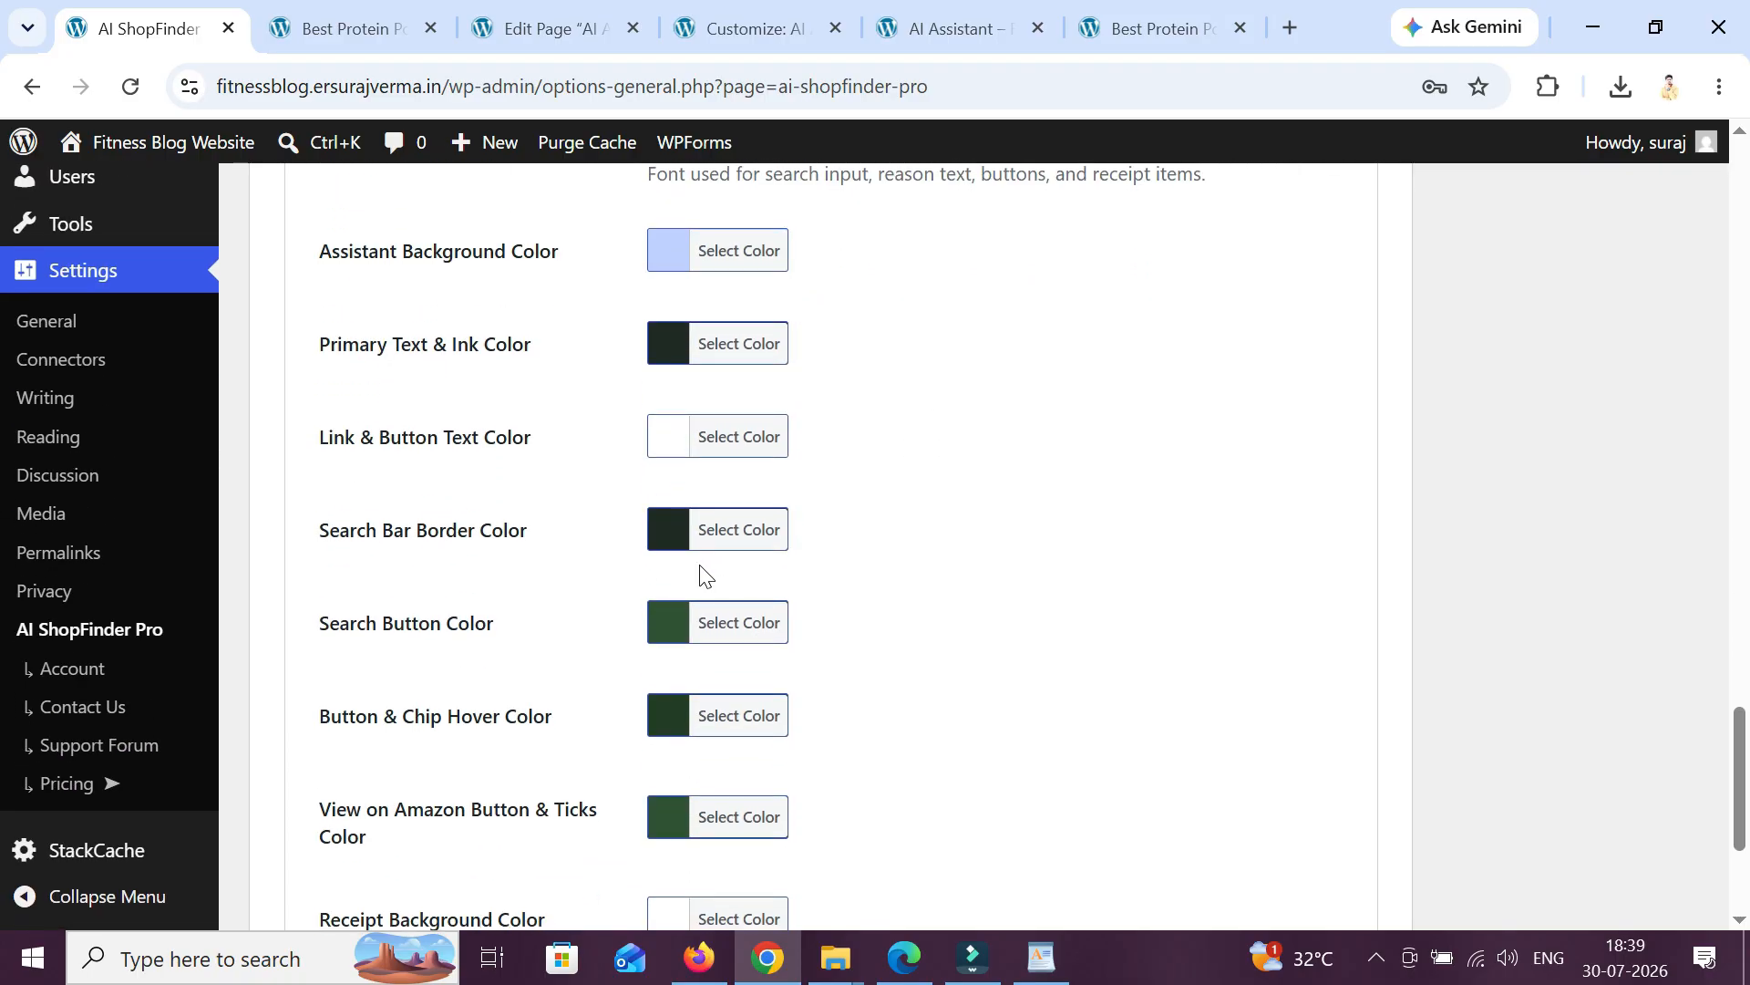
click(727, 623)
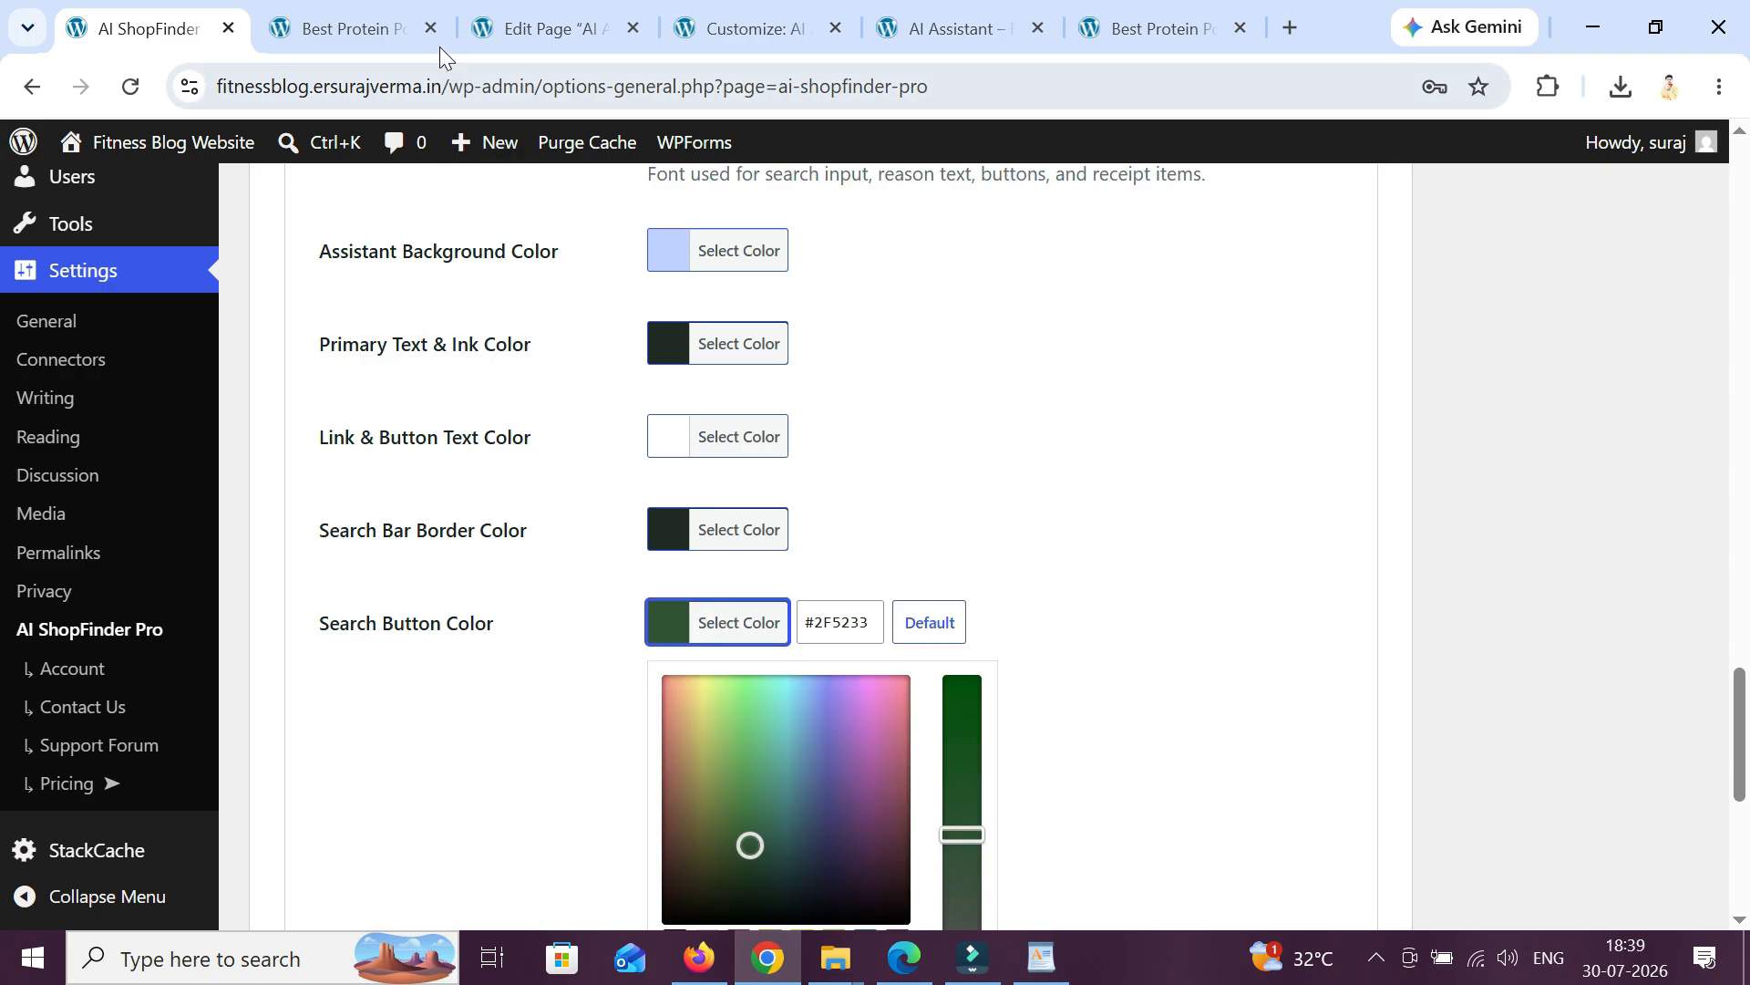
drag(747, 28, 392, 19)
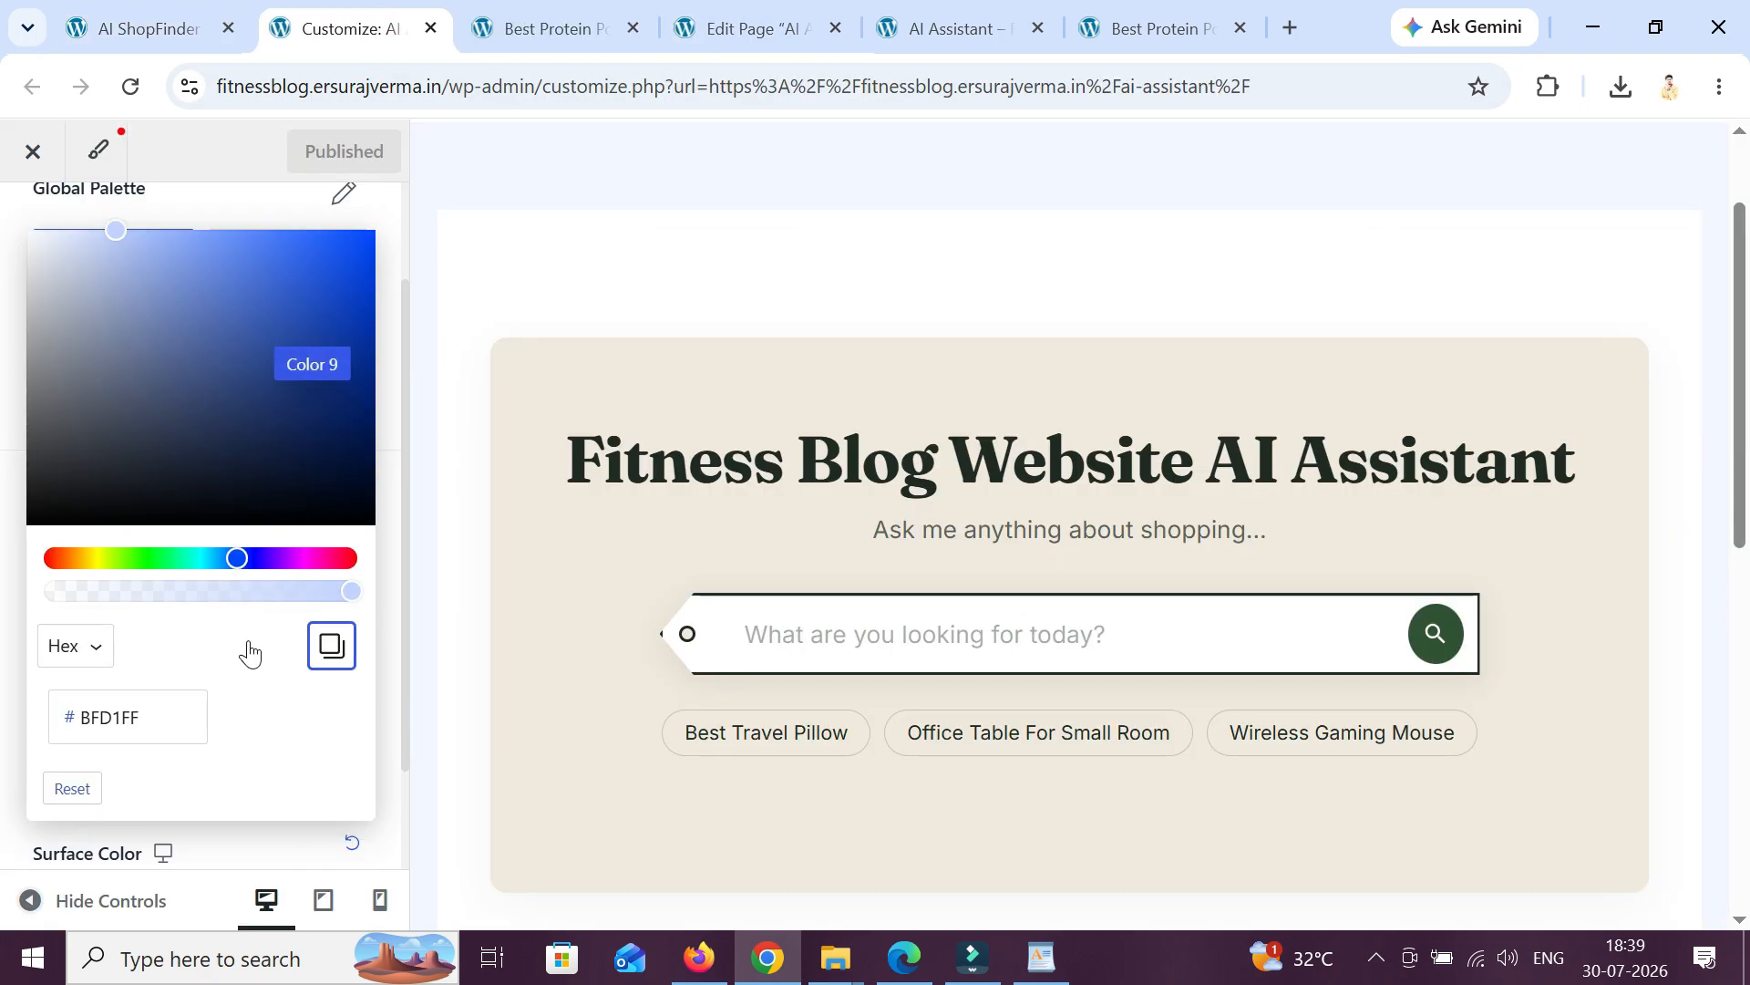
click(391, 729)
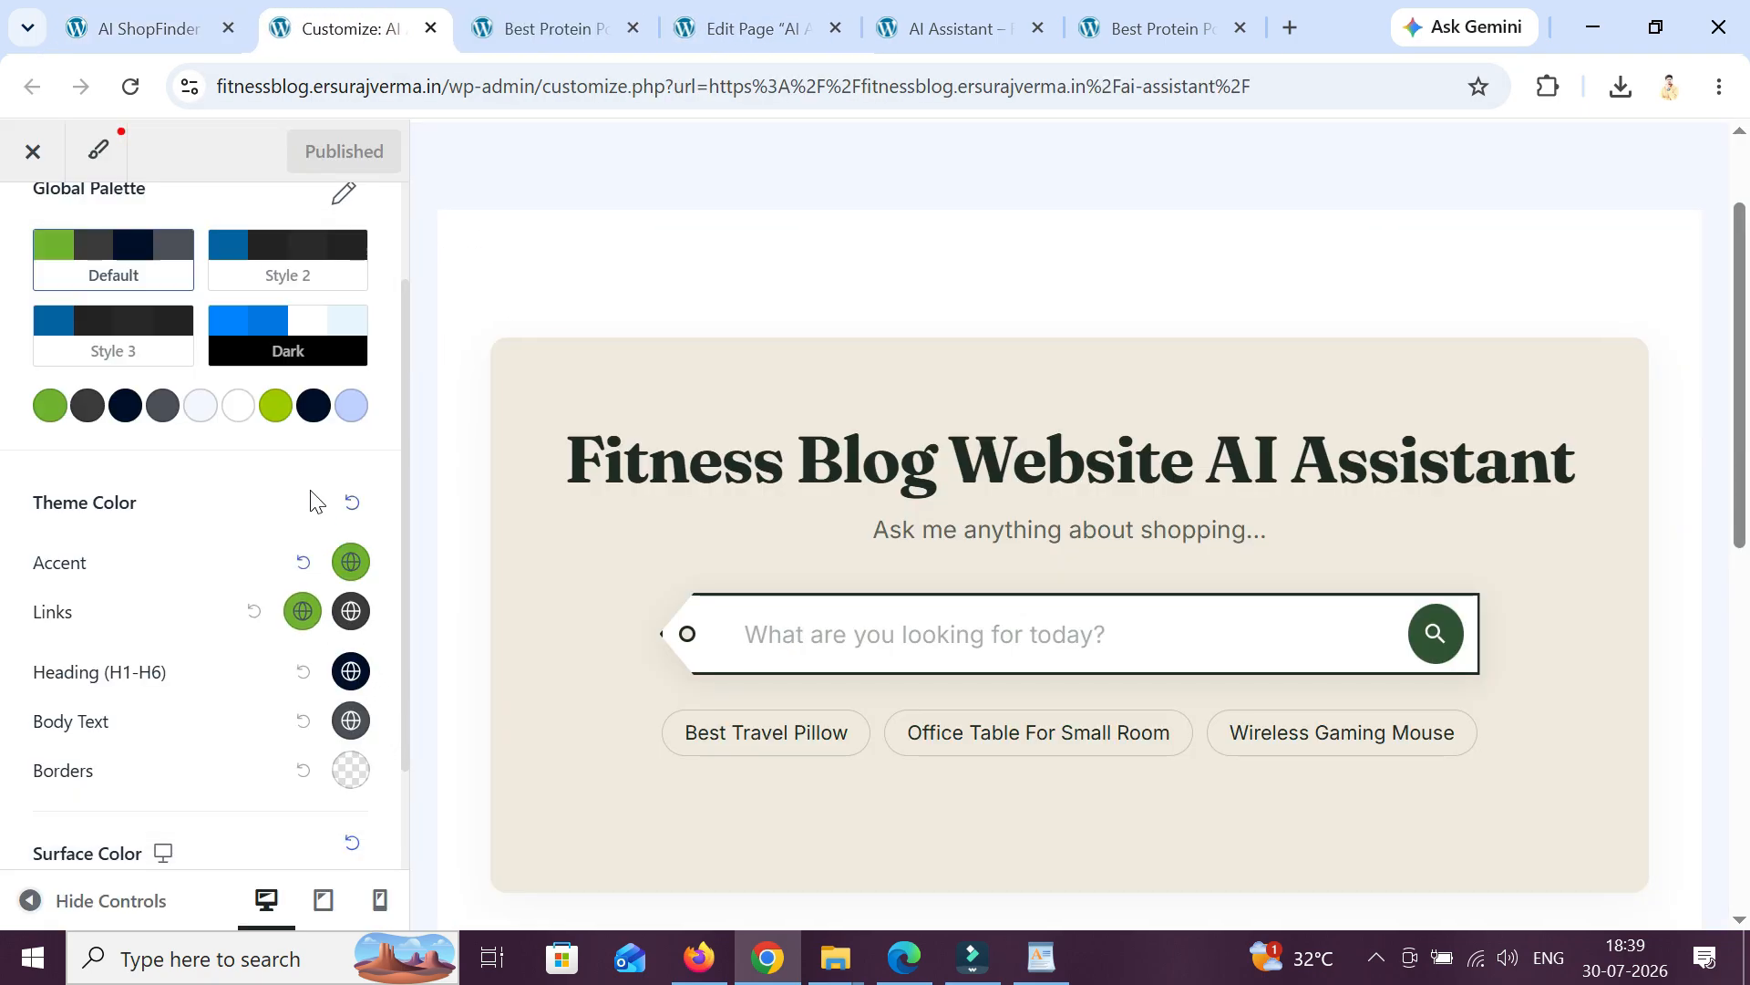
click(276, 405)
click(332, 645)
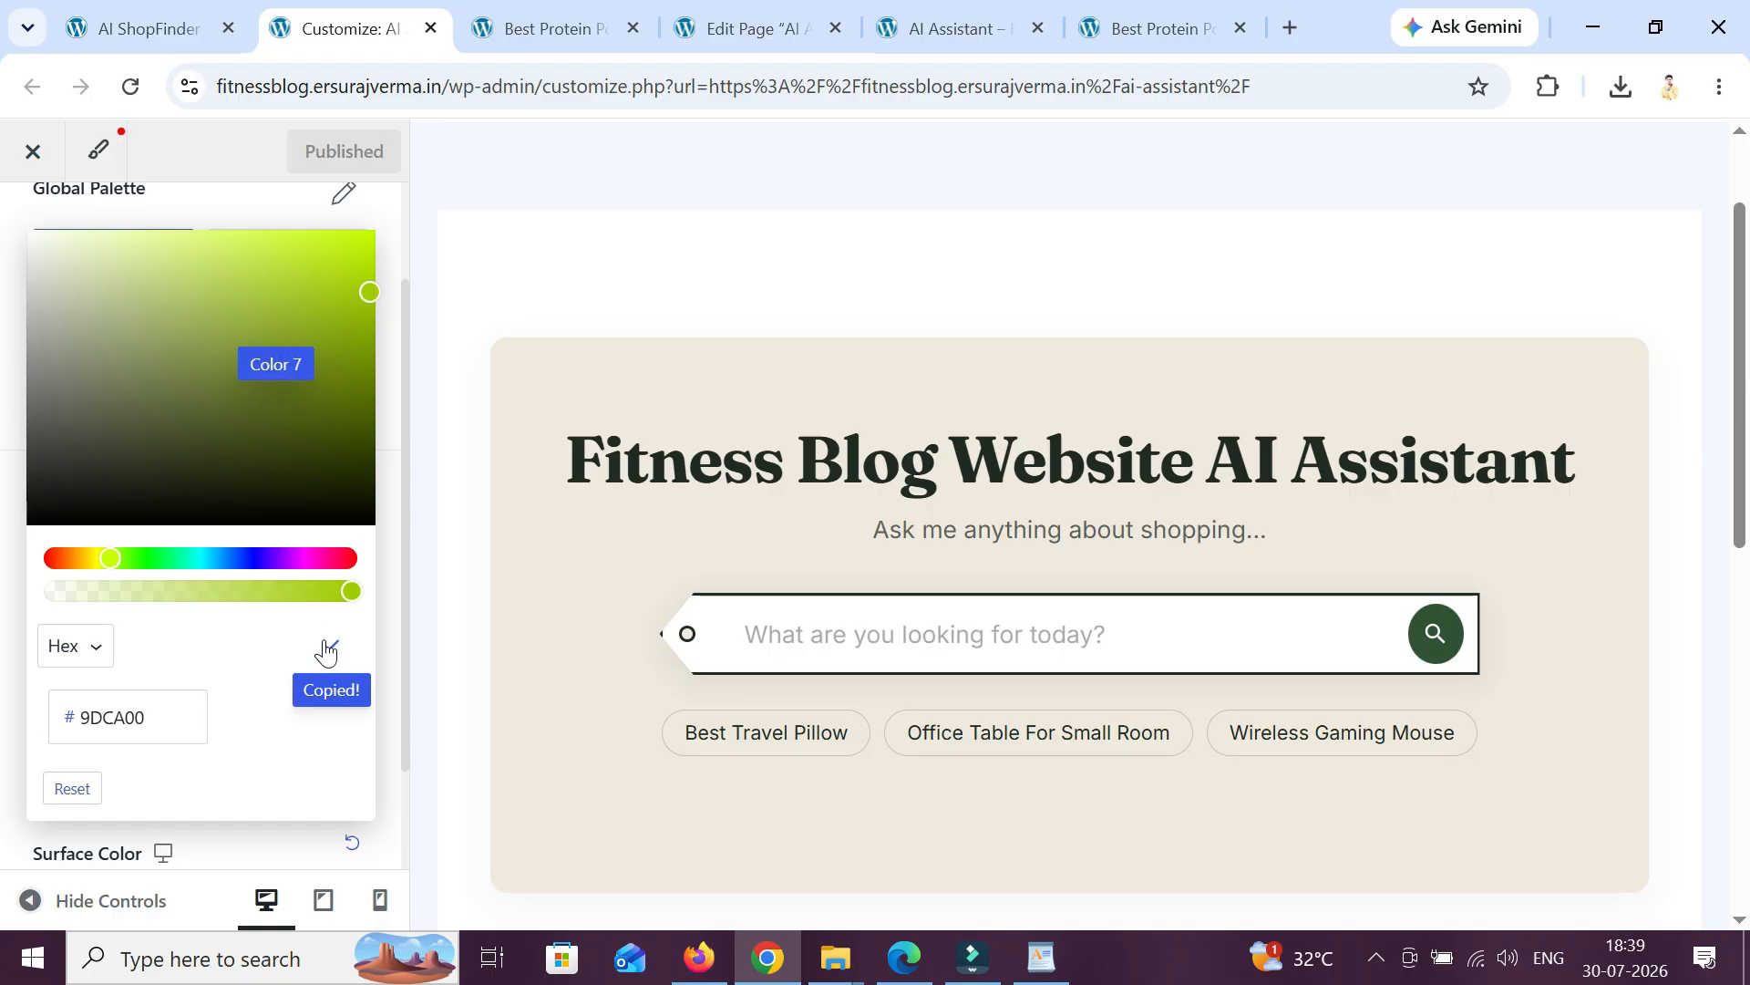
click(113, 11)
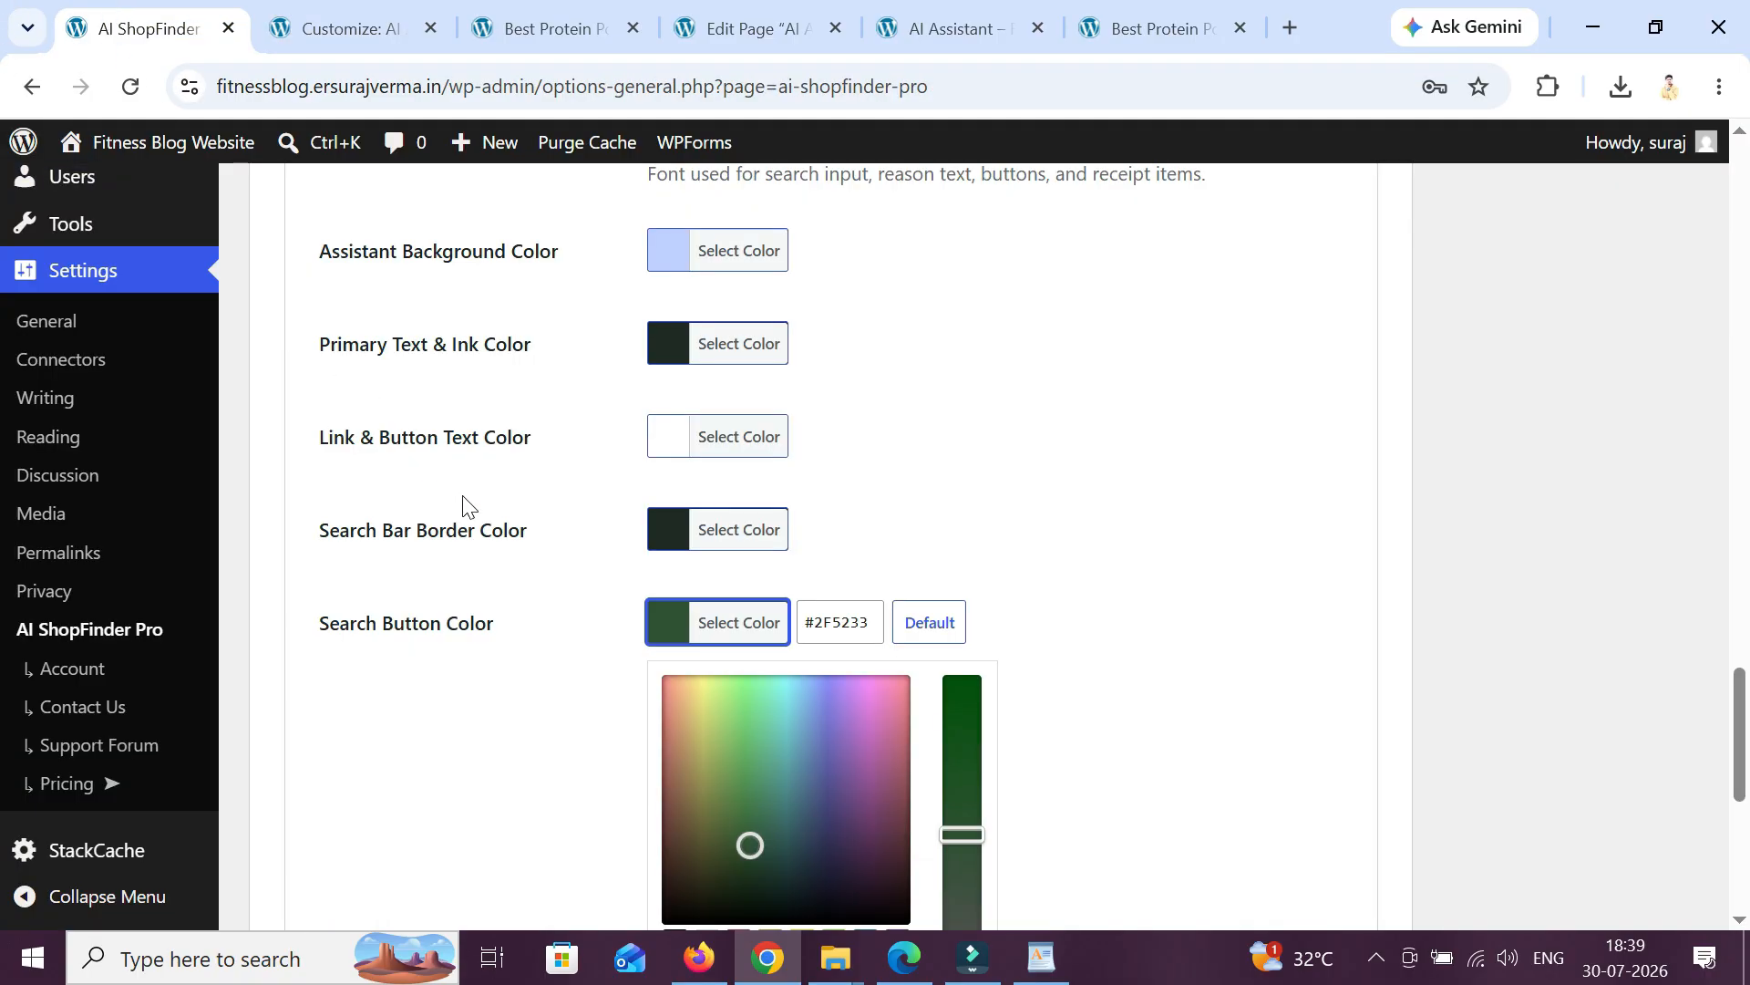
- Paste 9DCA00 as the Search Button Color and save the settings
click(838, 622)
key(ctrl+a)
key(ctrl+v)
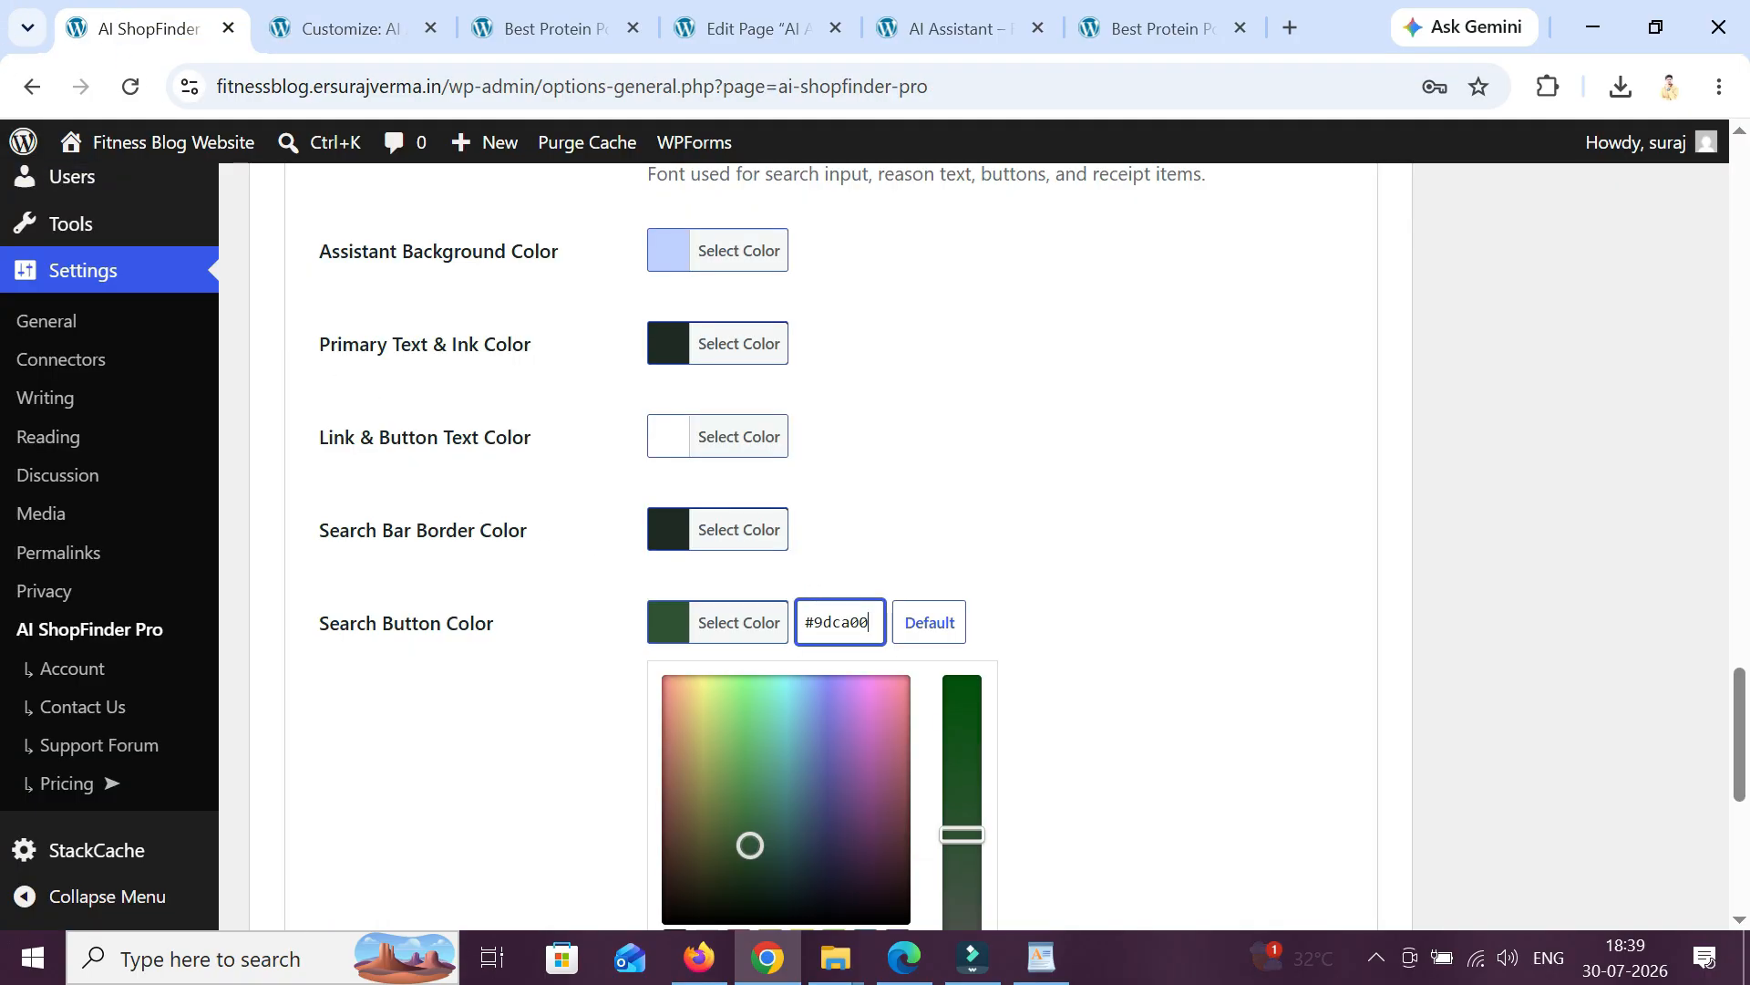
click(1549, 698)
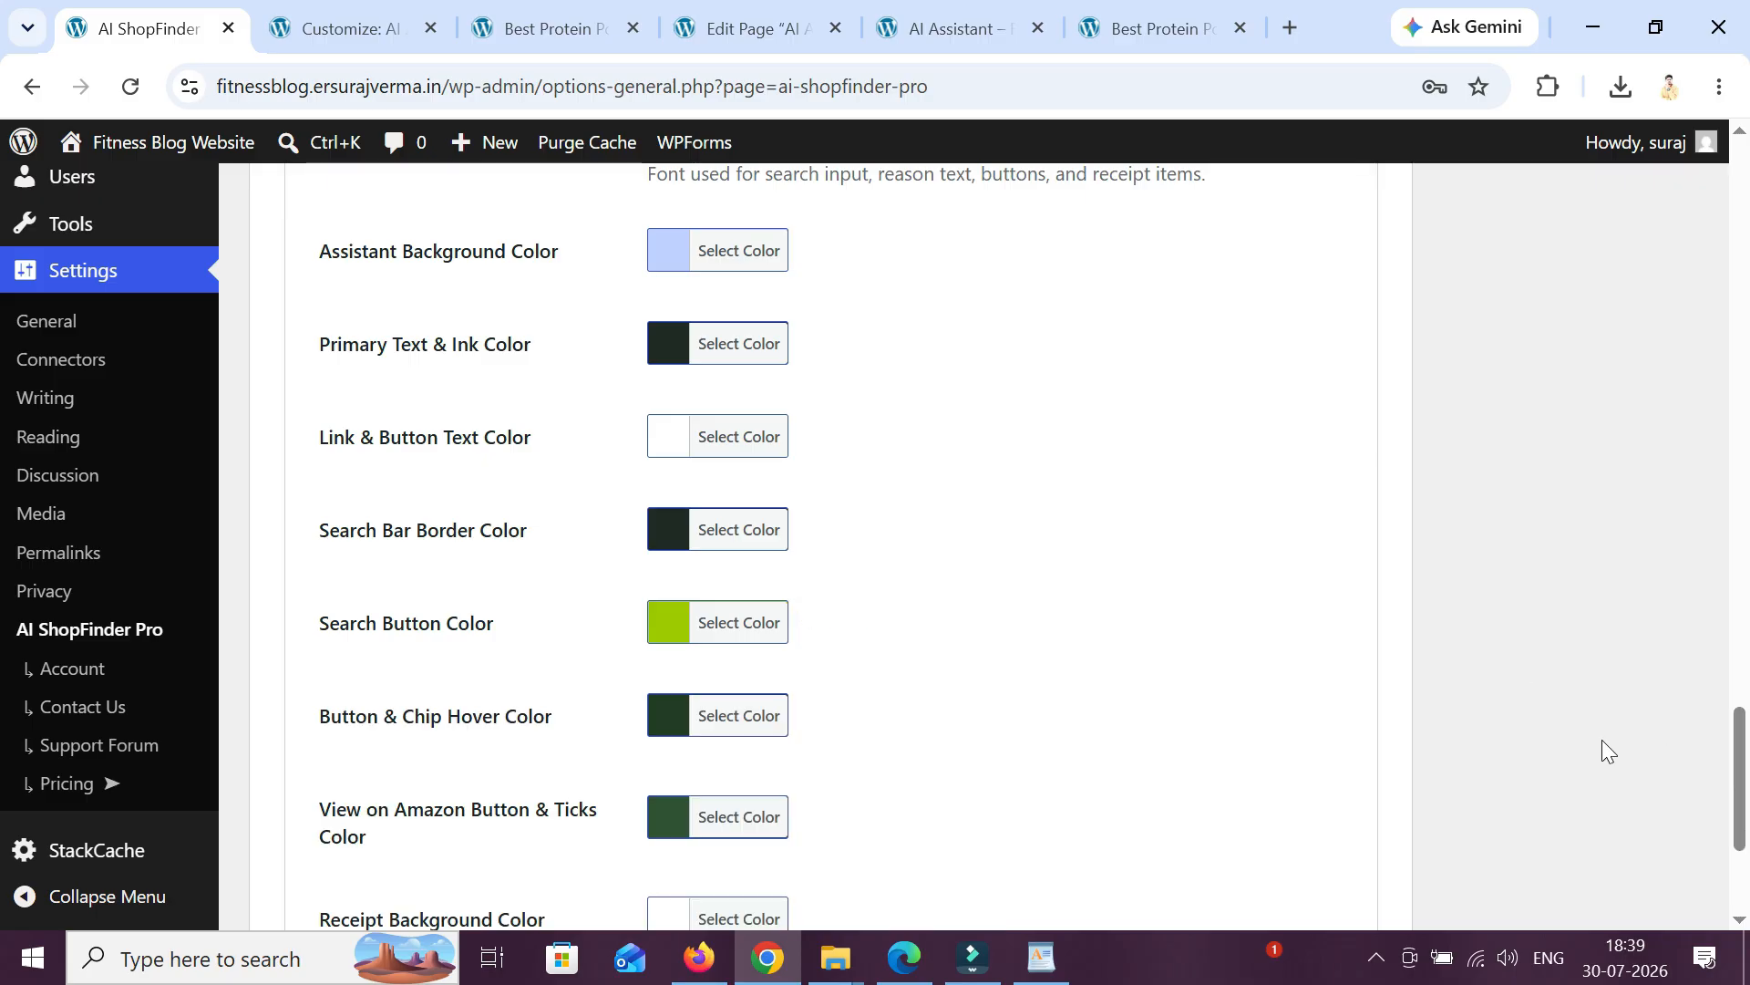
scroll(1641, 747, down, 4)
click(397, 743)
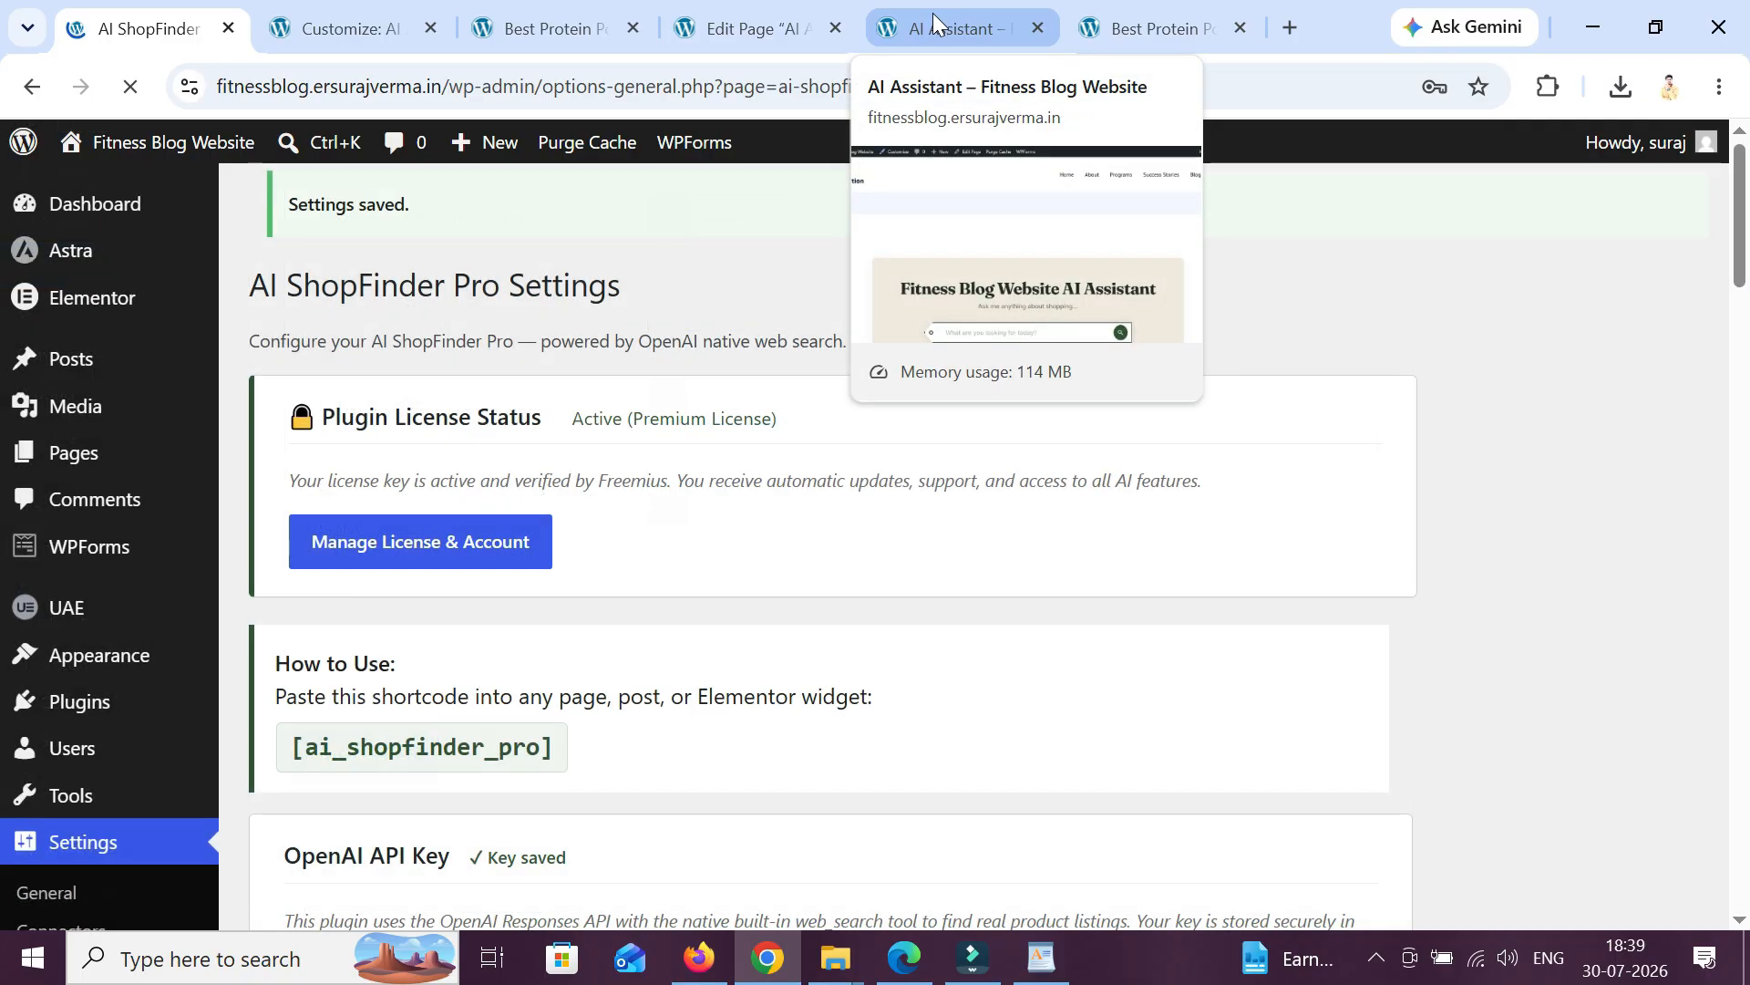
- Reload the live AI Assistant page to preview the light-blue background and lime-green button
drag(933, 13, 547, 27)
click(130, 86)
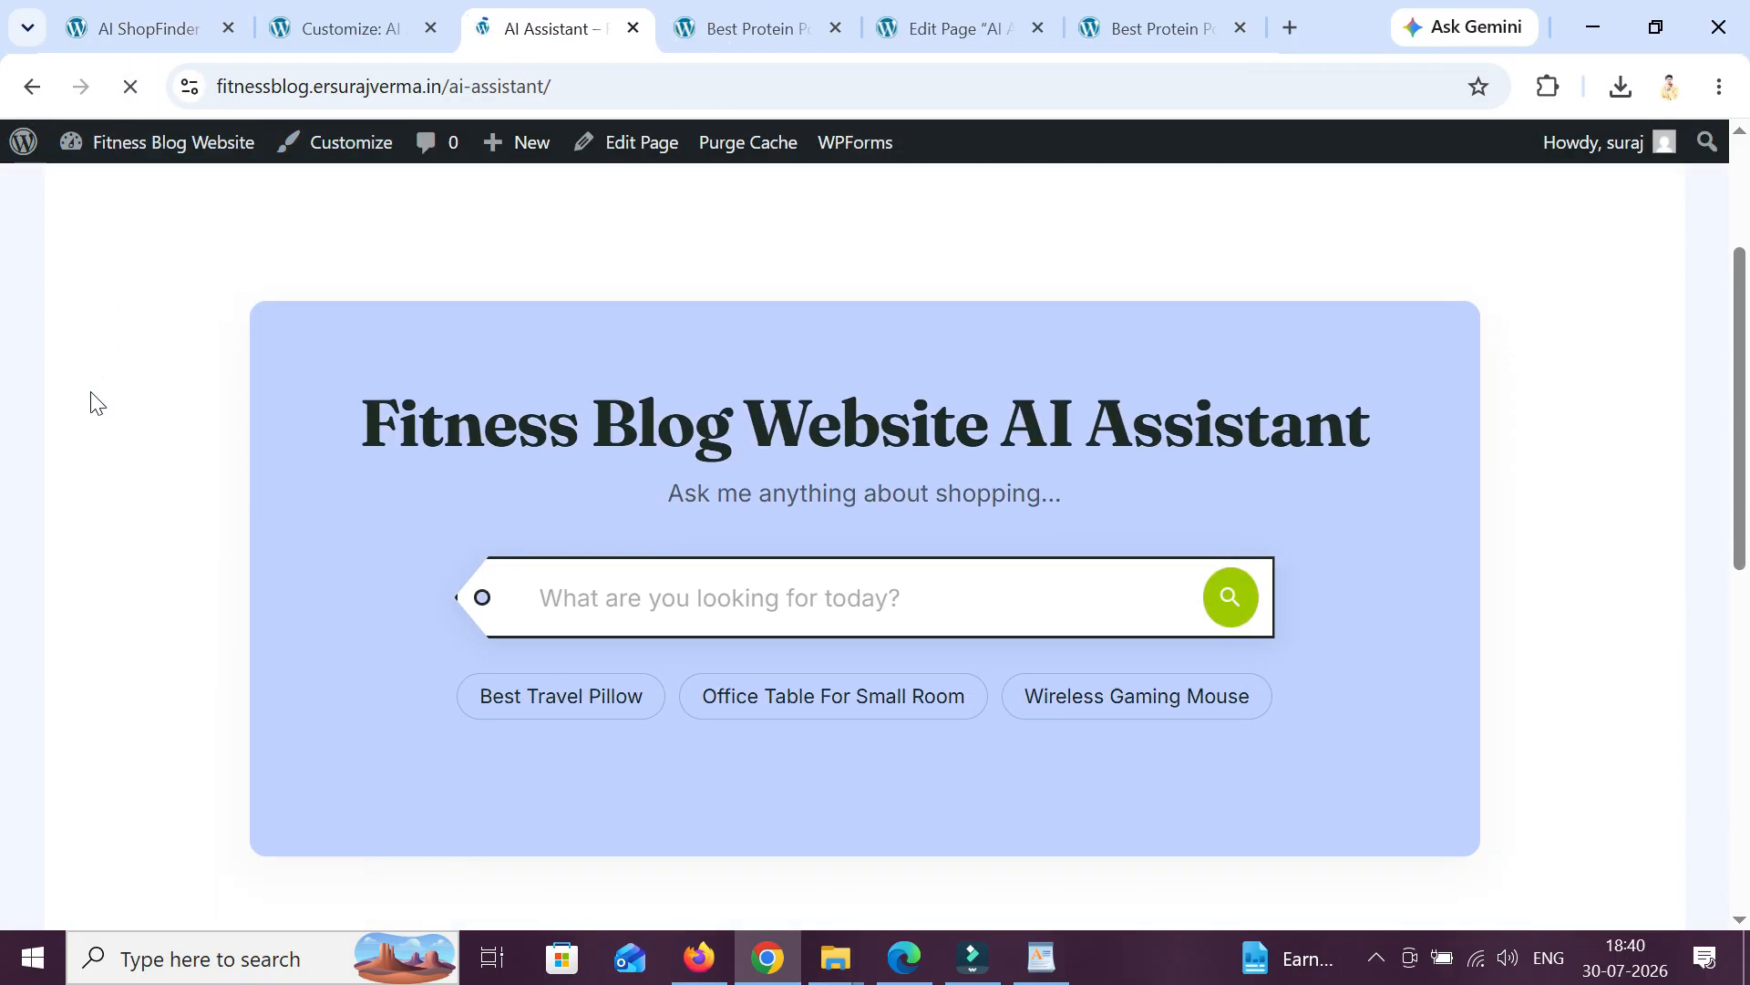
scroll(1223, 522, up, 2)
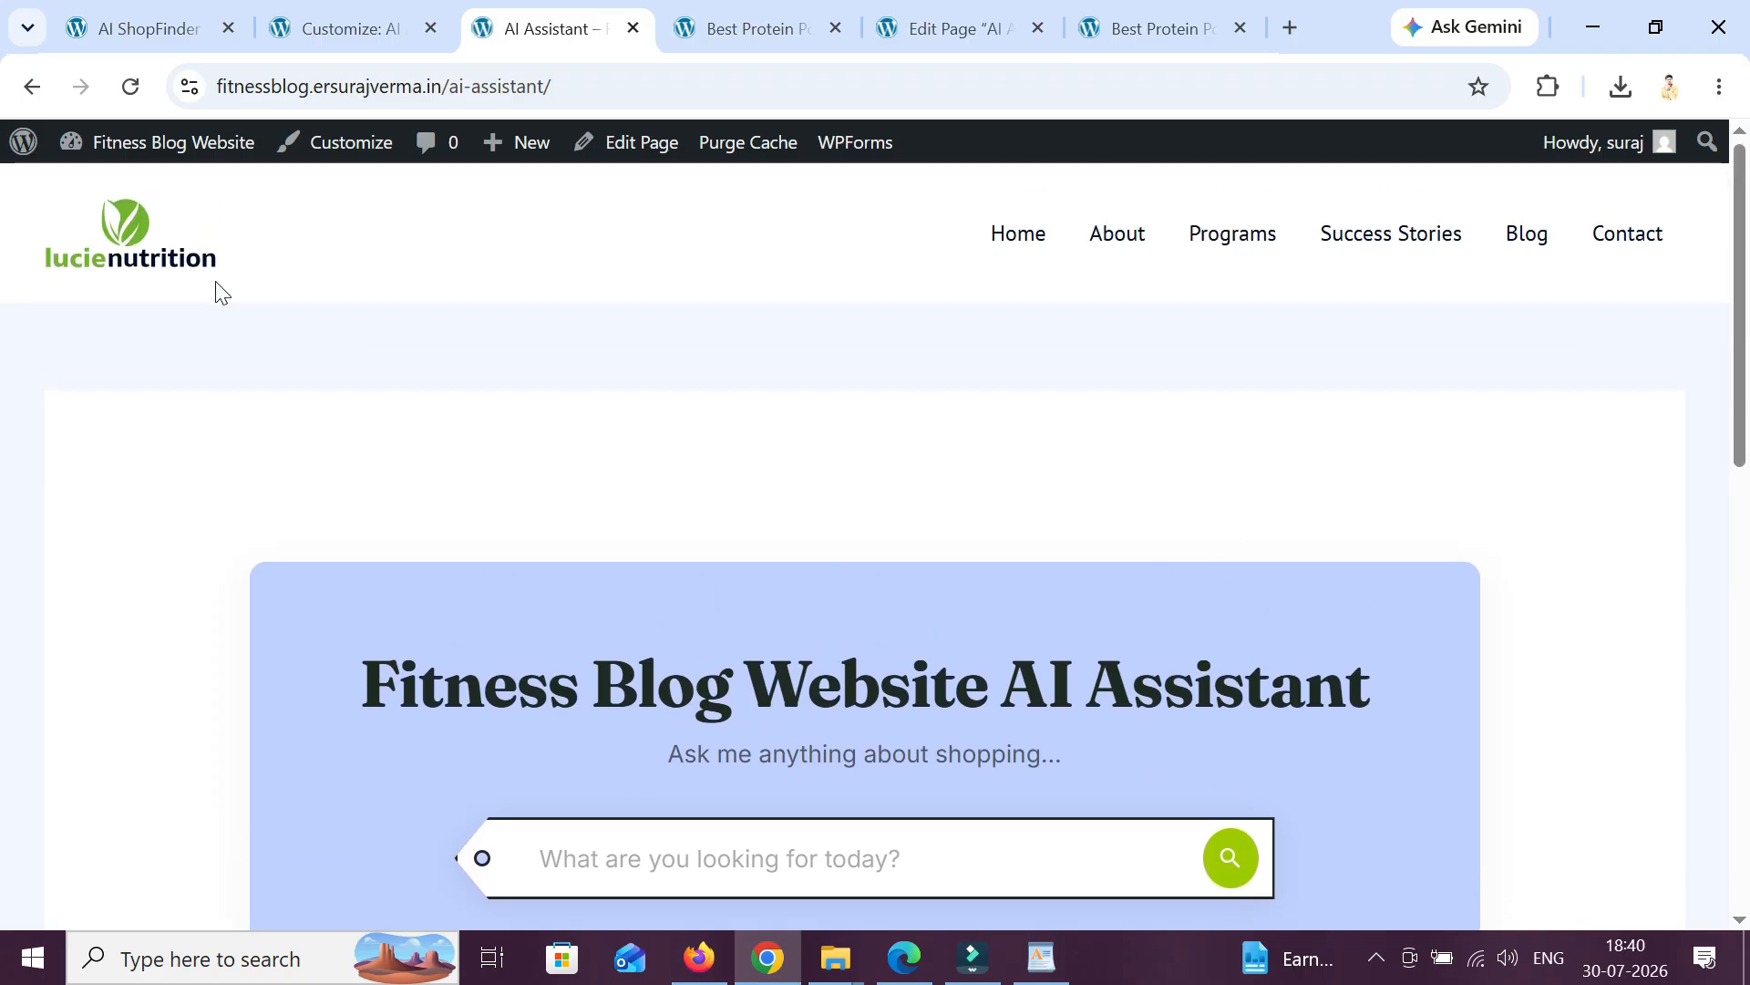
scroll(216, 282, down, 2)
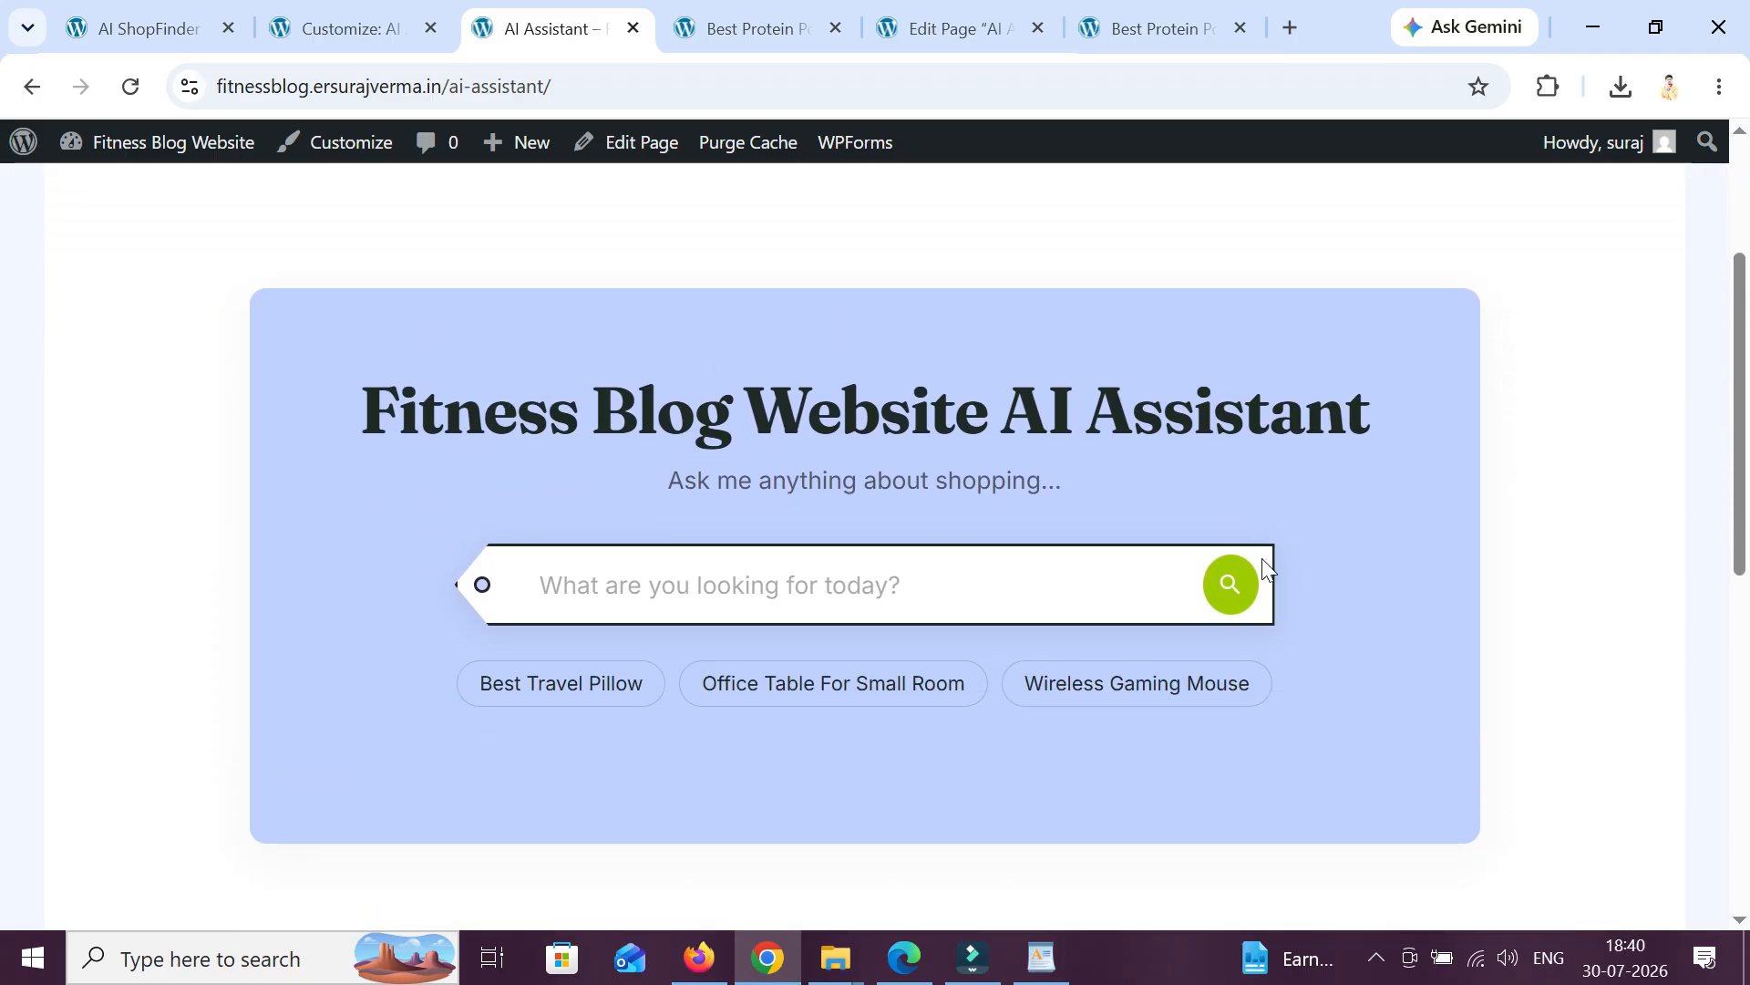
key(ctrl+1)
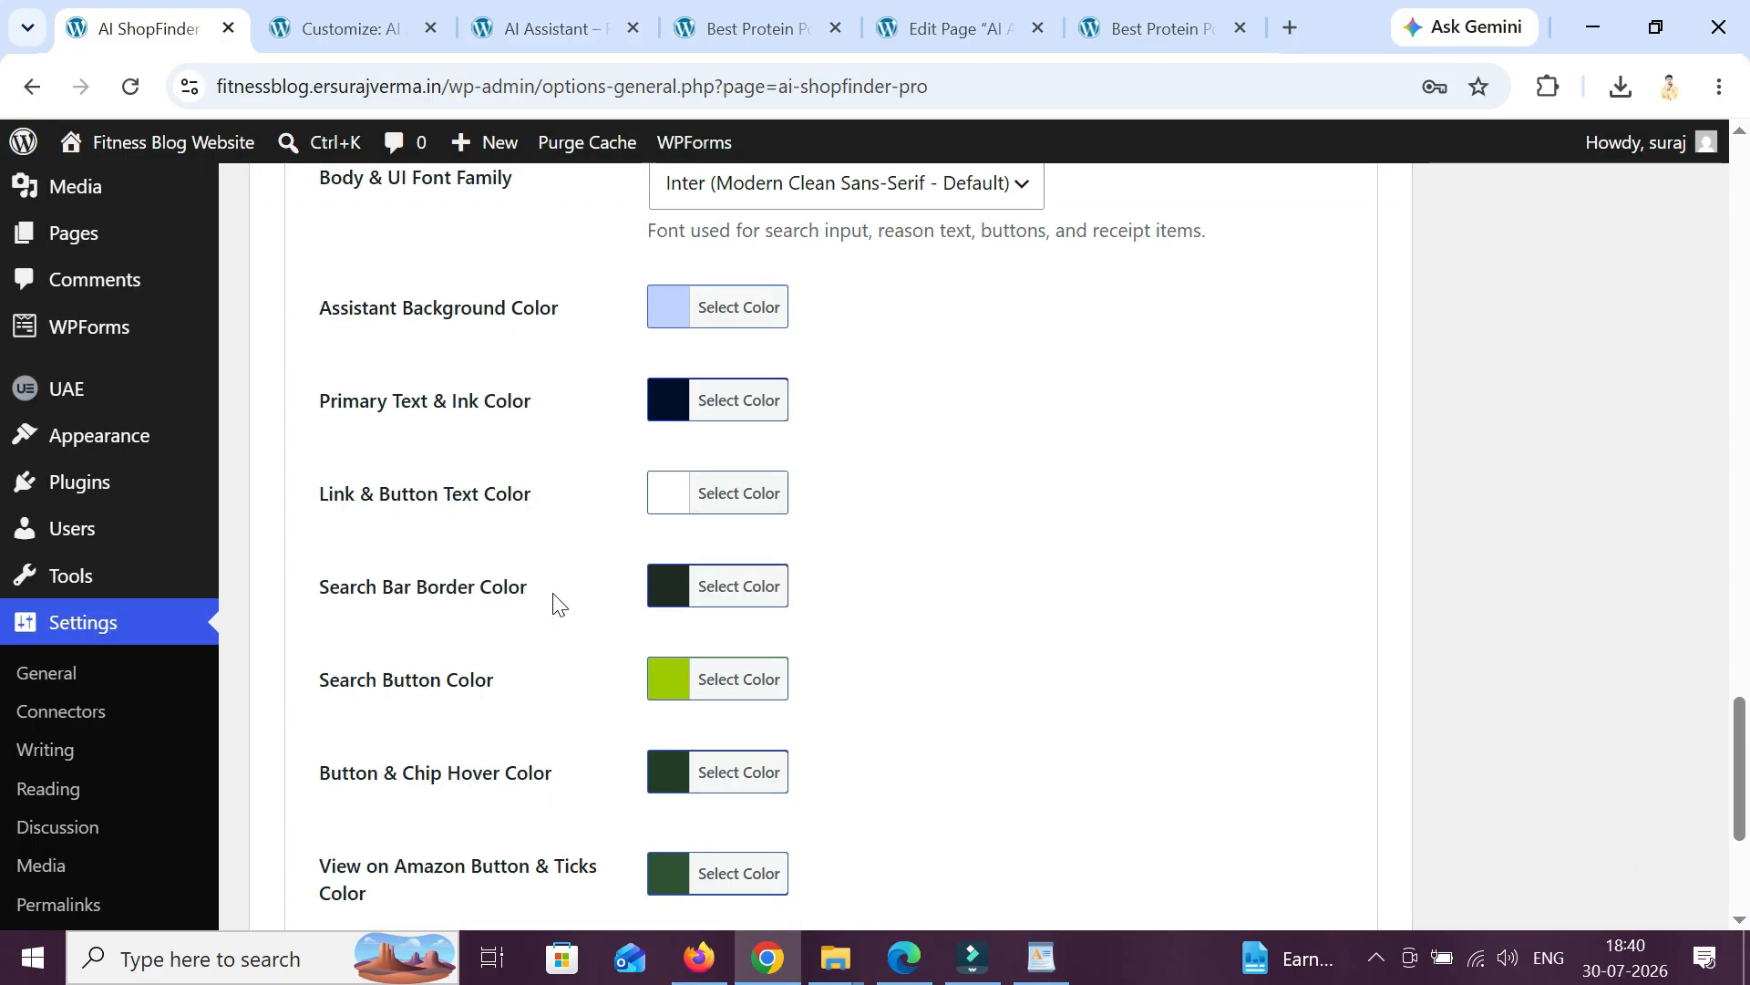
click(502, 14)
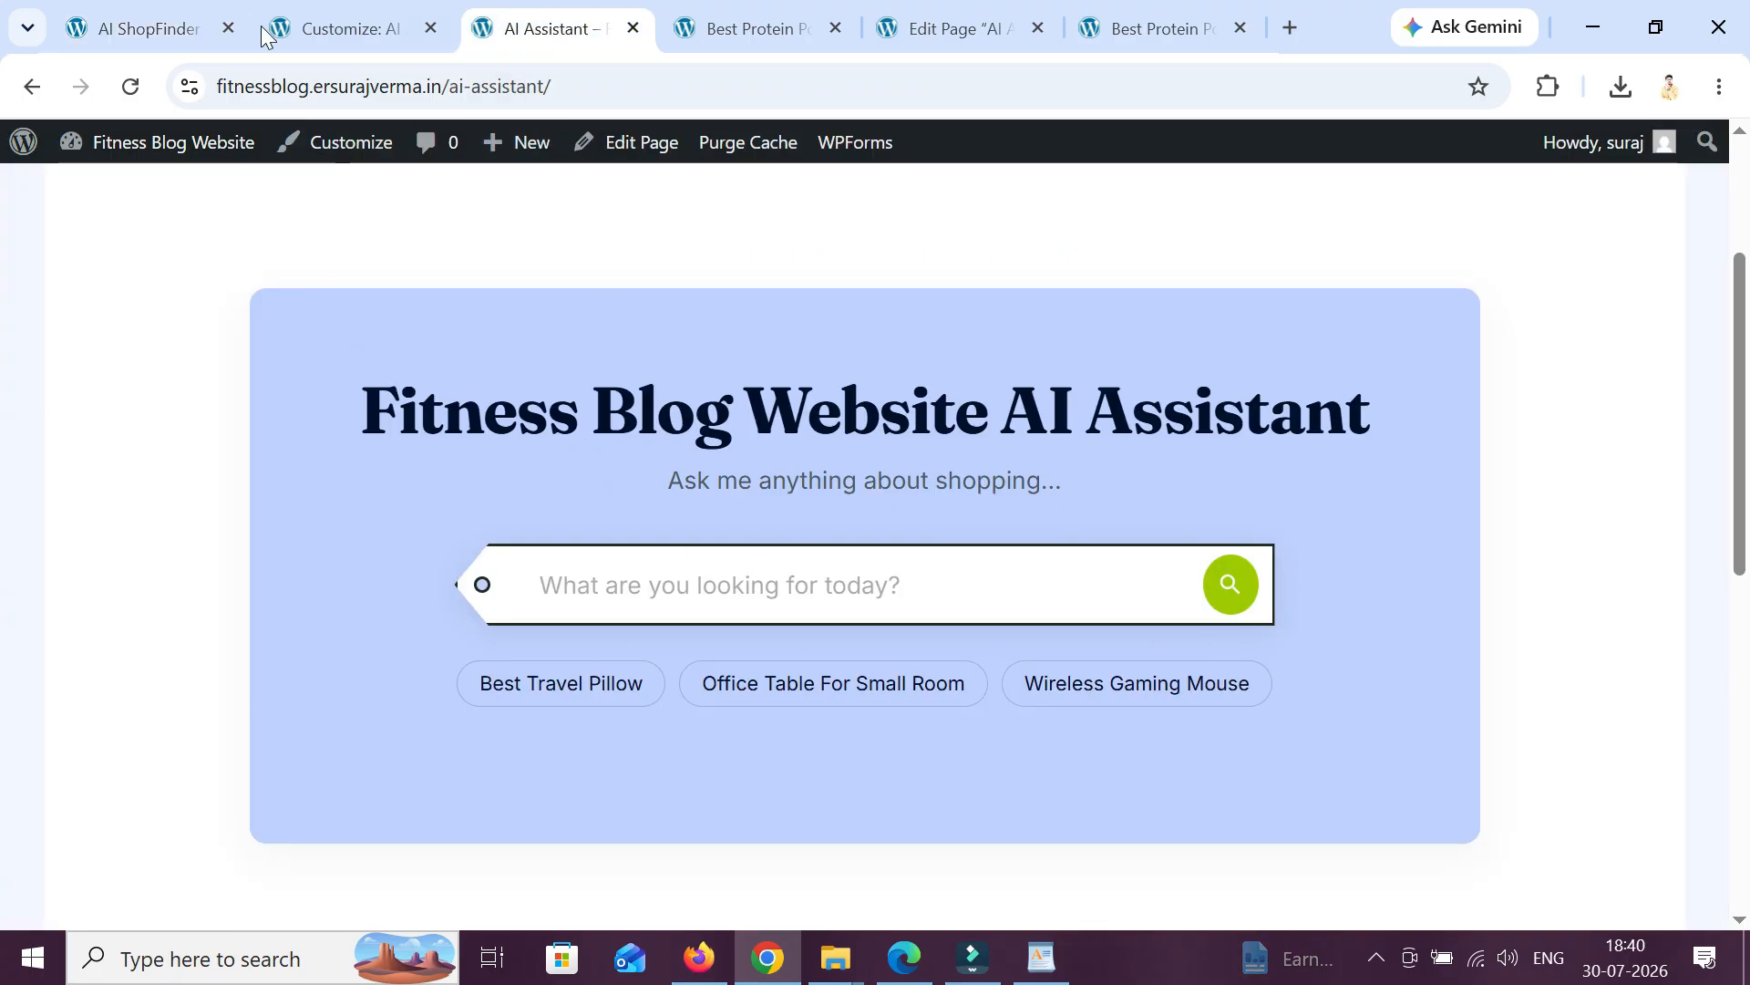
click(151, 29)
scroll(593, 706, down, 3)
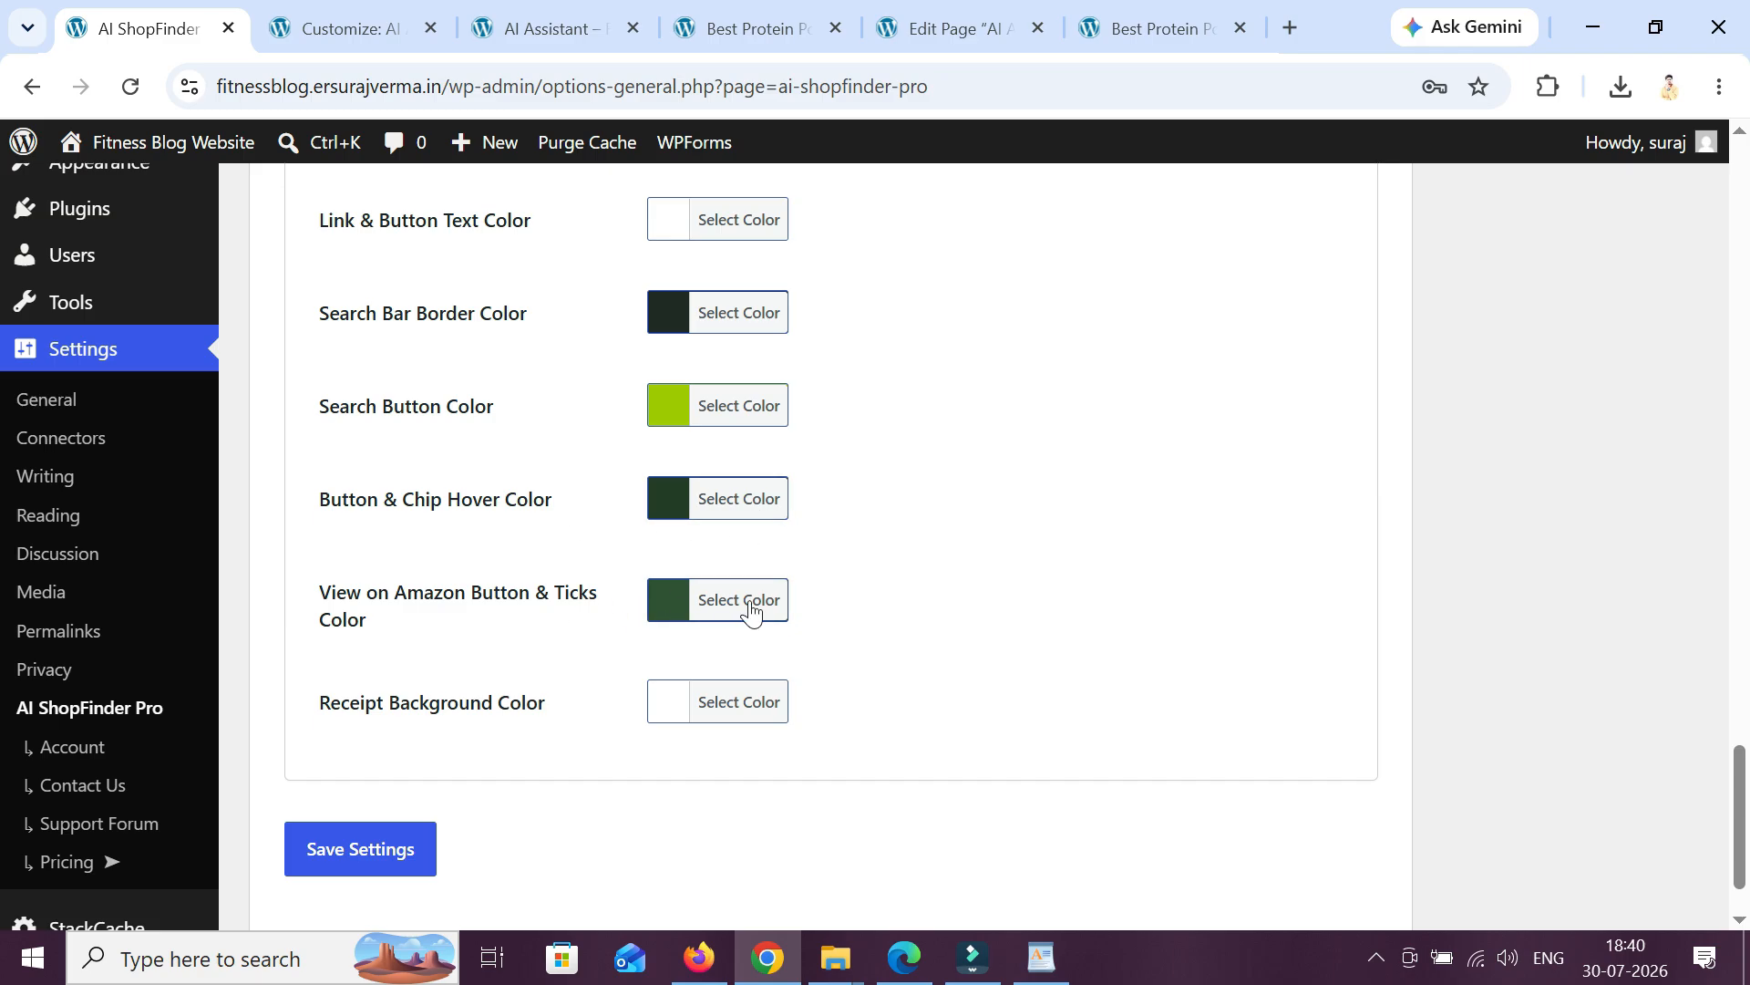
- Type the Assistant Headline, trimming 'Fitness Blog' so it reads 'AI Assitant For You'
scroll(737, 629, up, 1)
scroll(735, 633, down, 1)
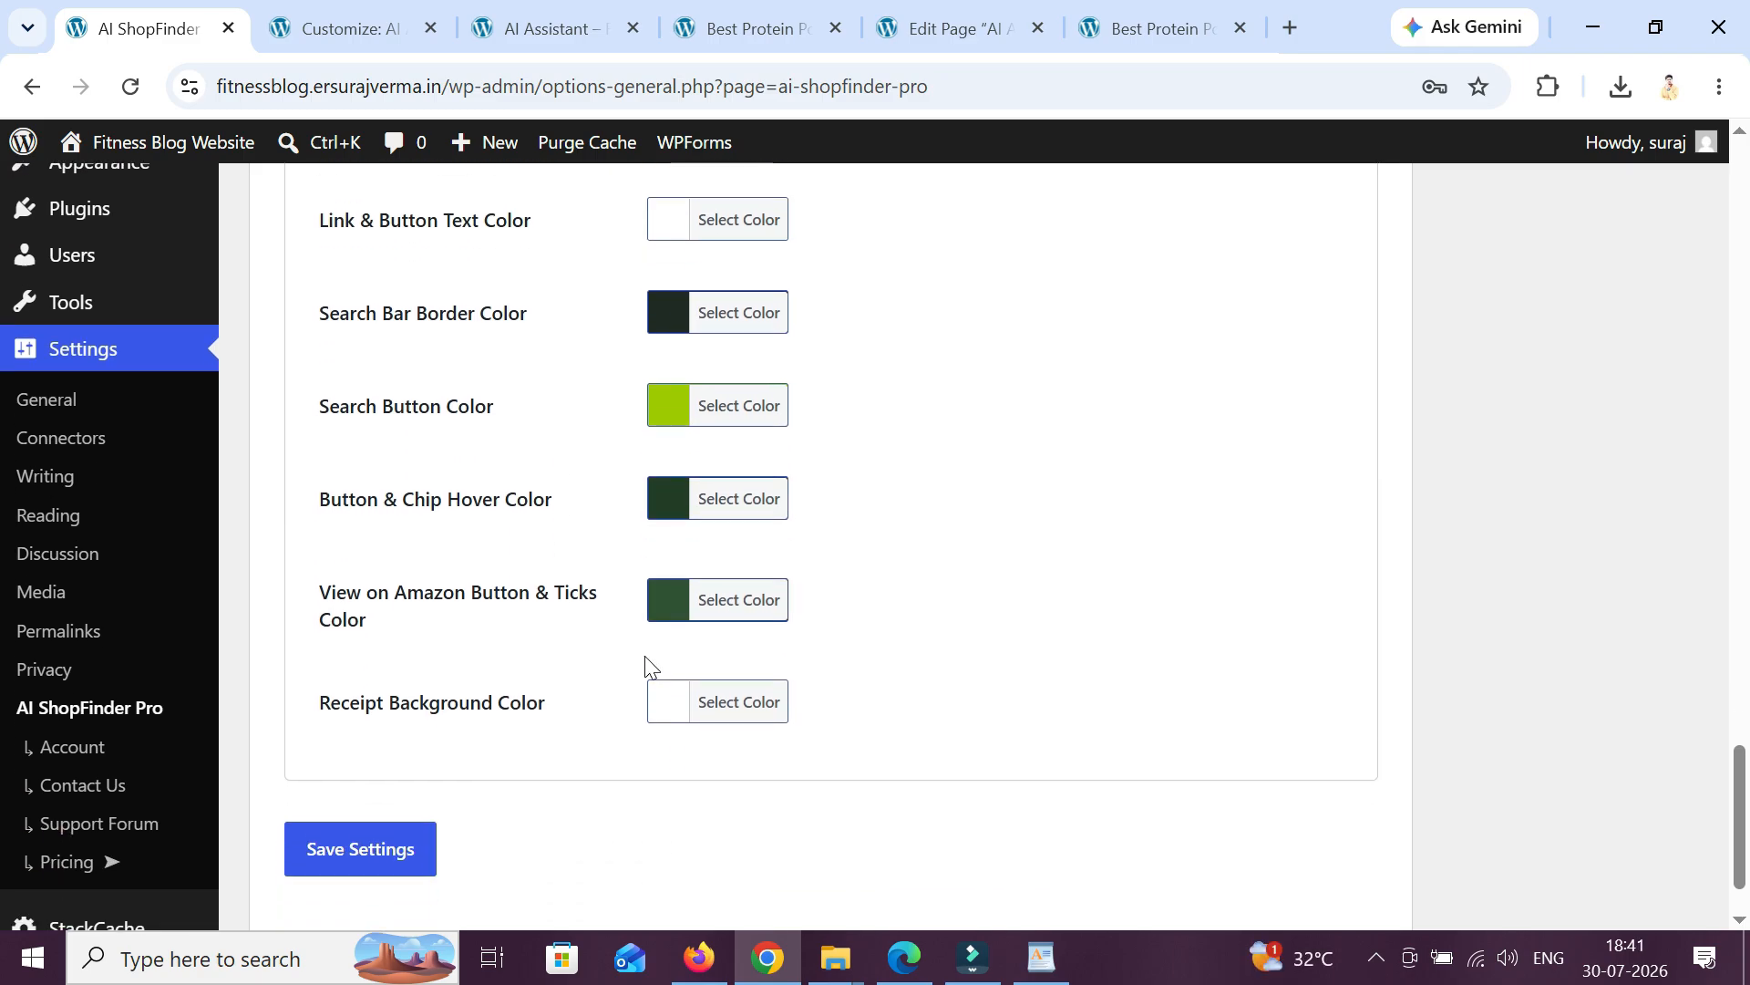
scroll(739, 633, up, 11)
scroll(785, 281, down, 5)
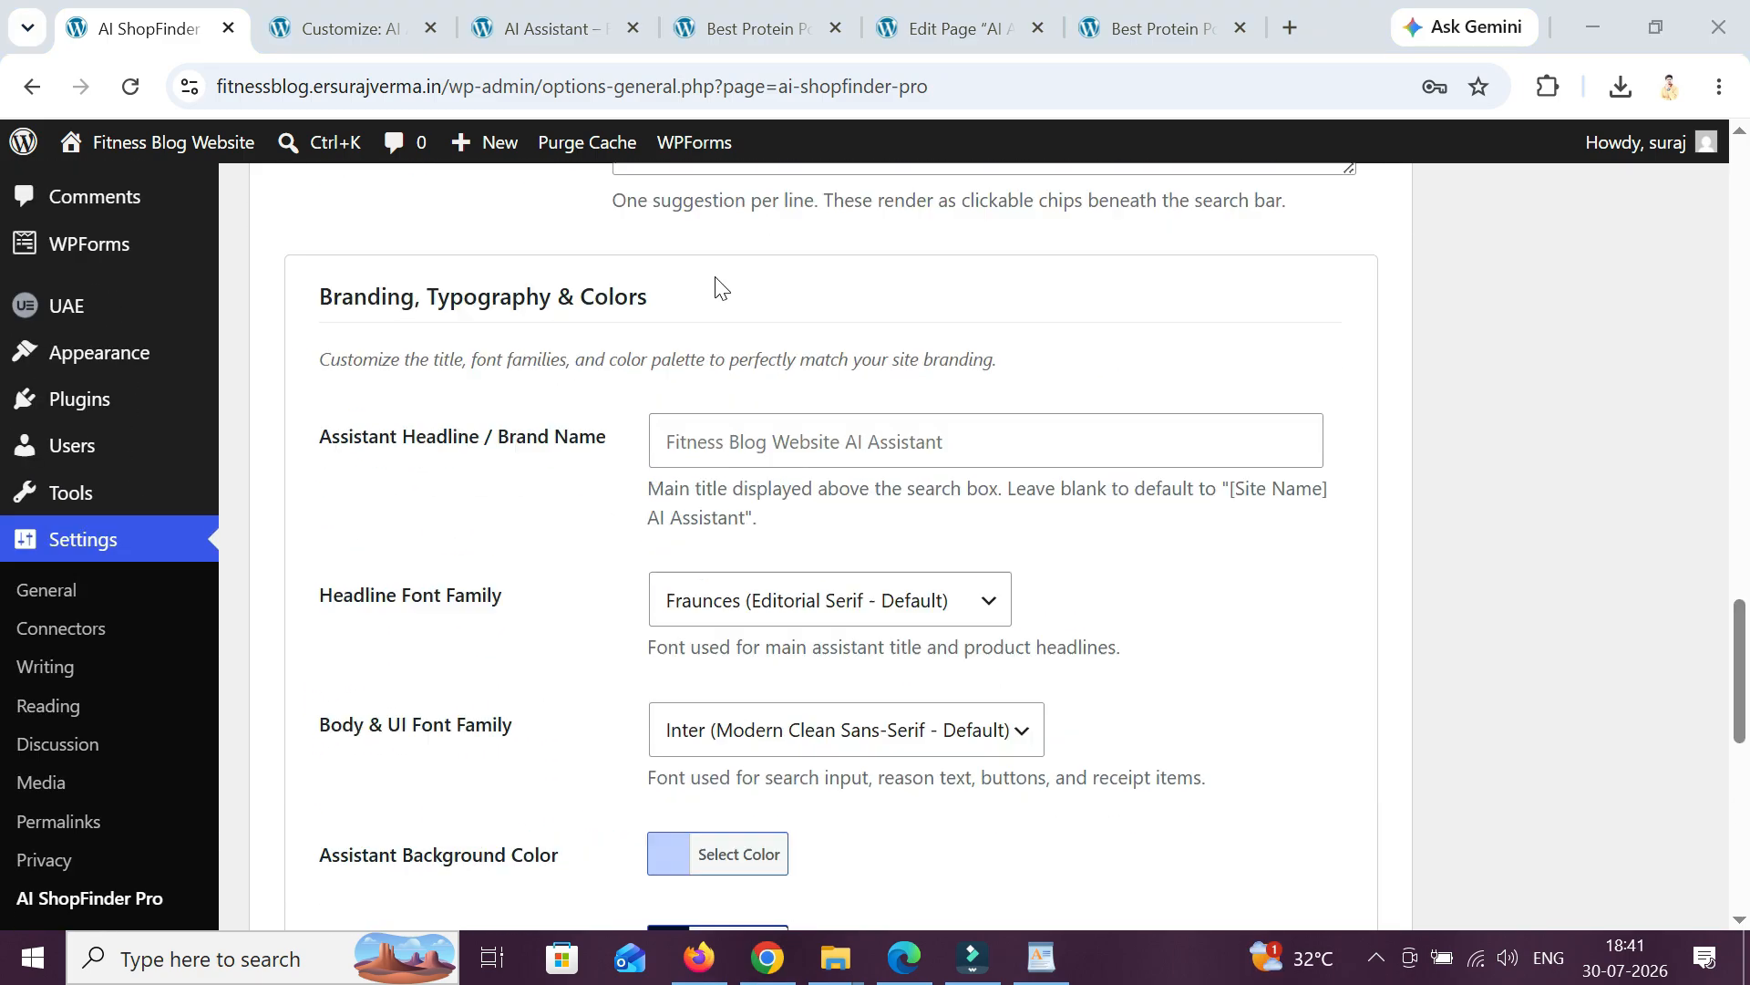
click(729, 441)
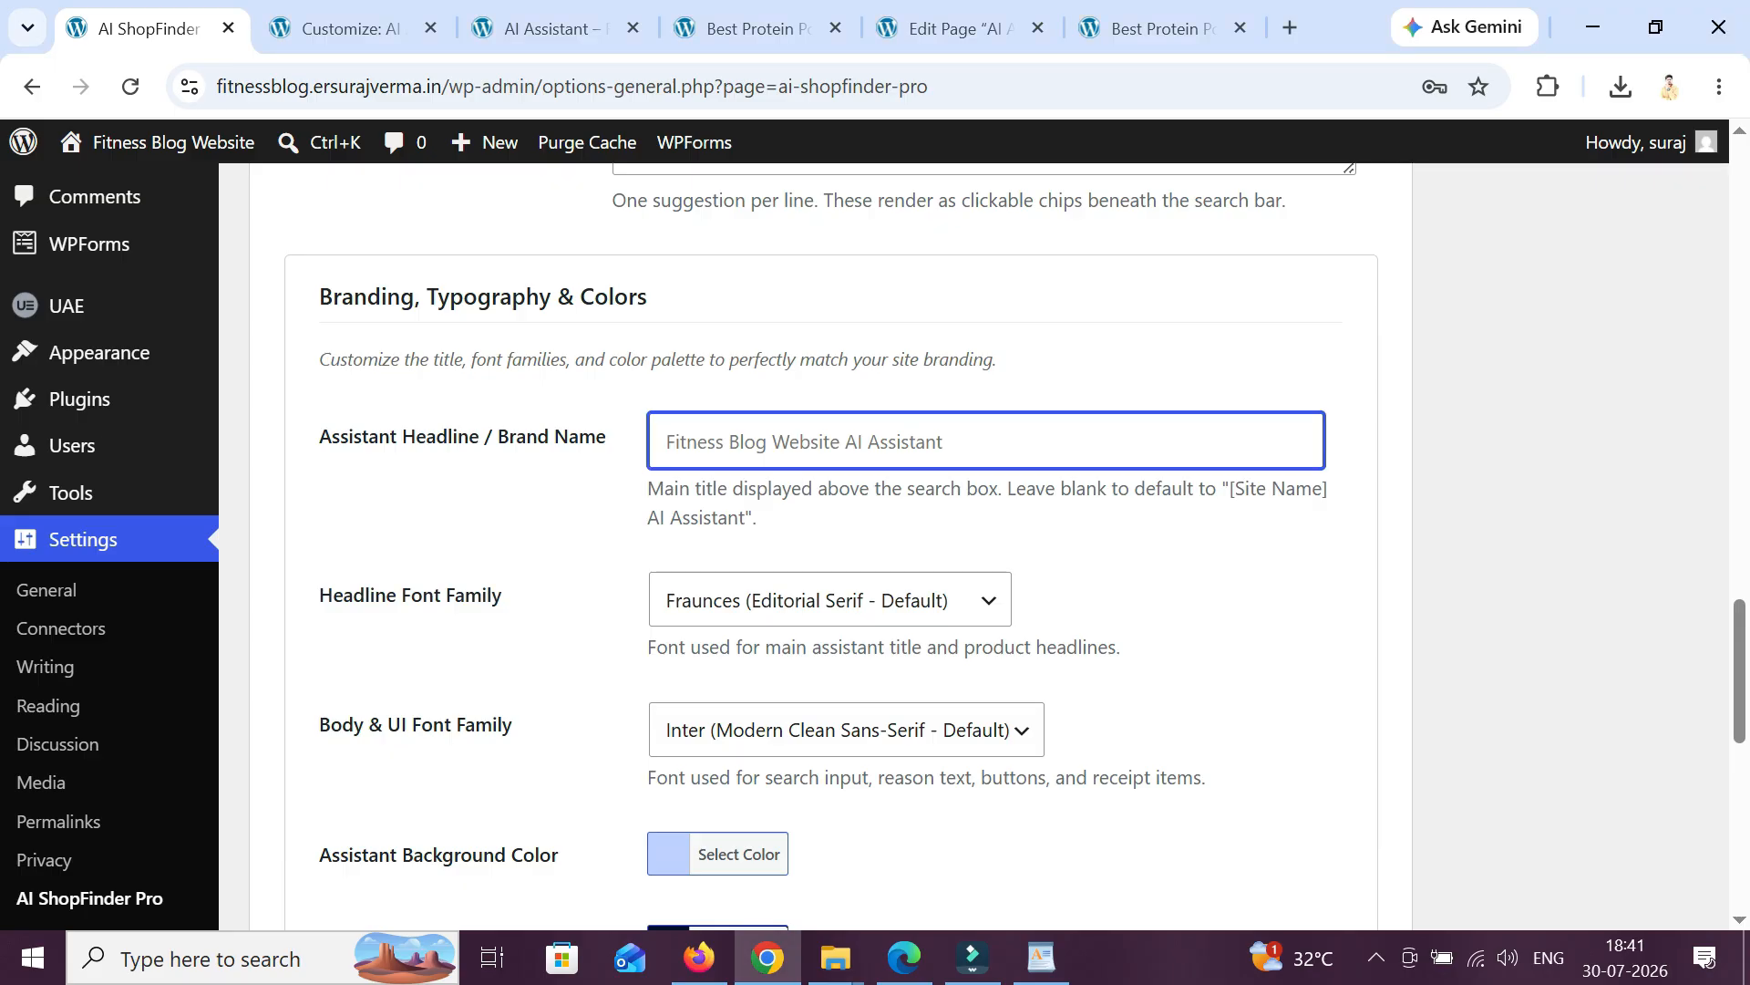
text(Fitness Blog AI Assitant For You)
scroll(952, 428, down, 1)
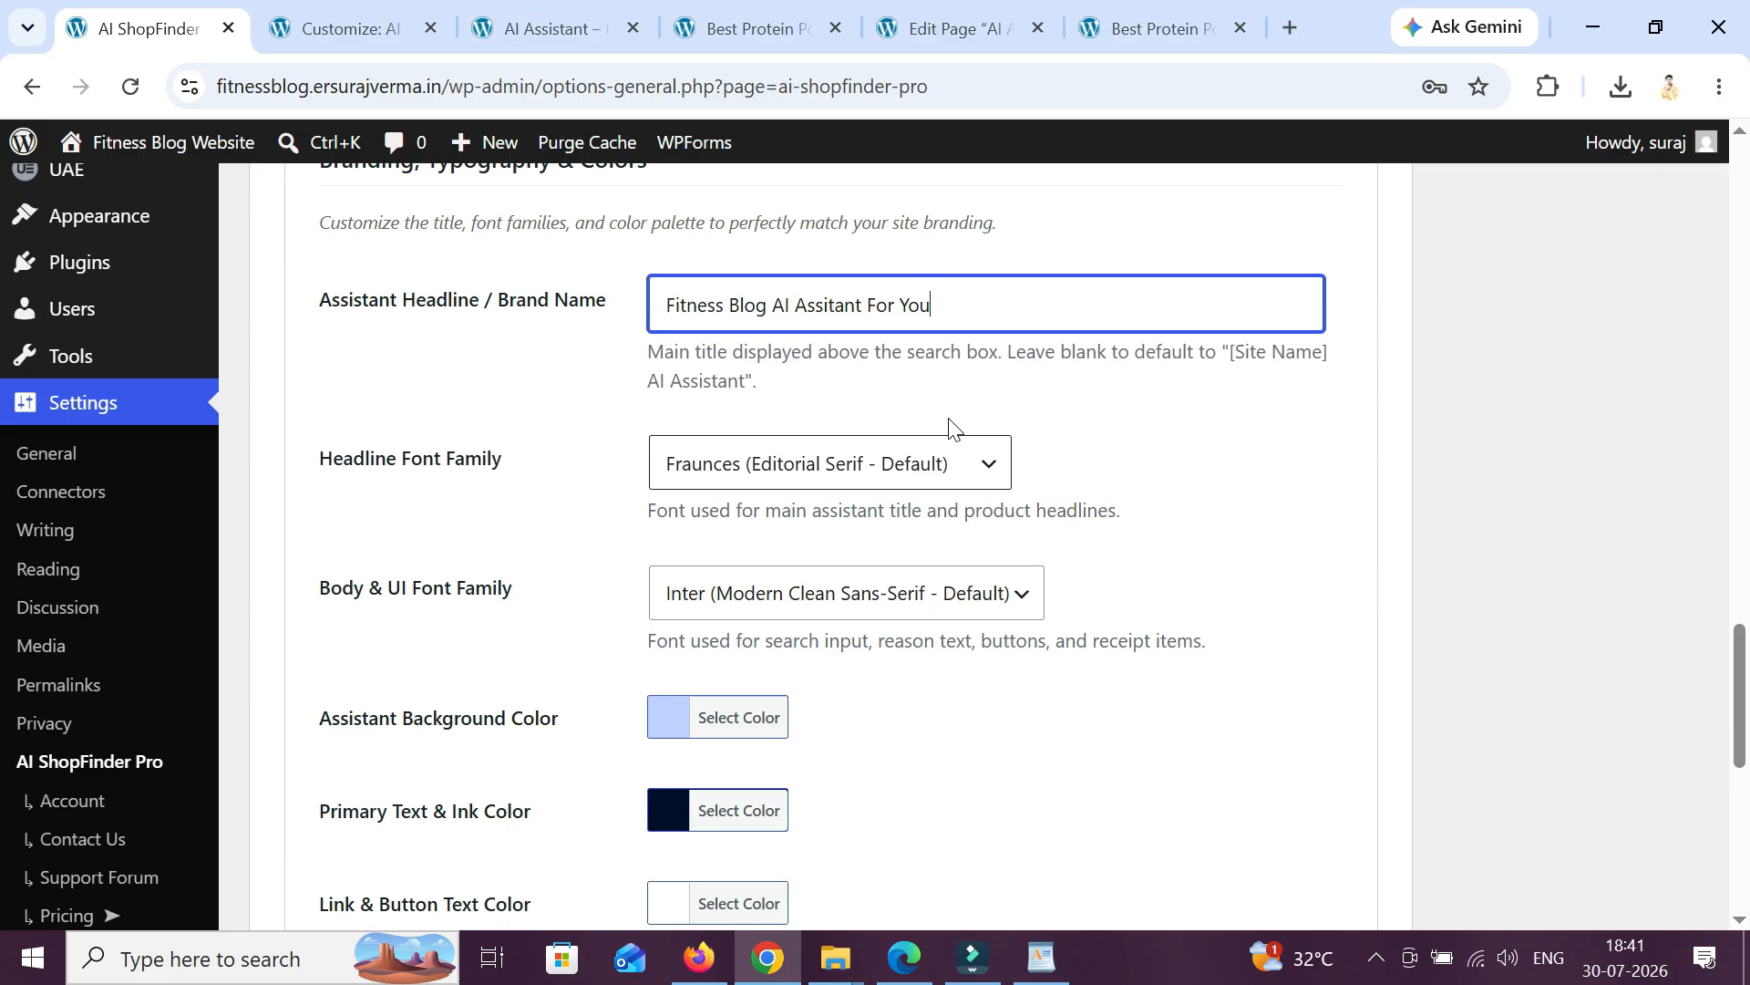
click(547, 26)
click(217, 13)
drag(774, 305, 625, 321)
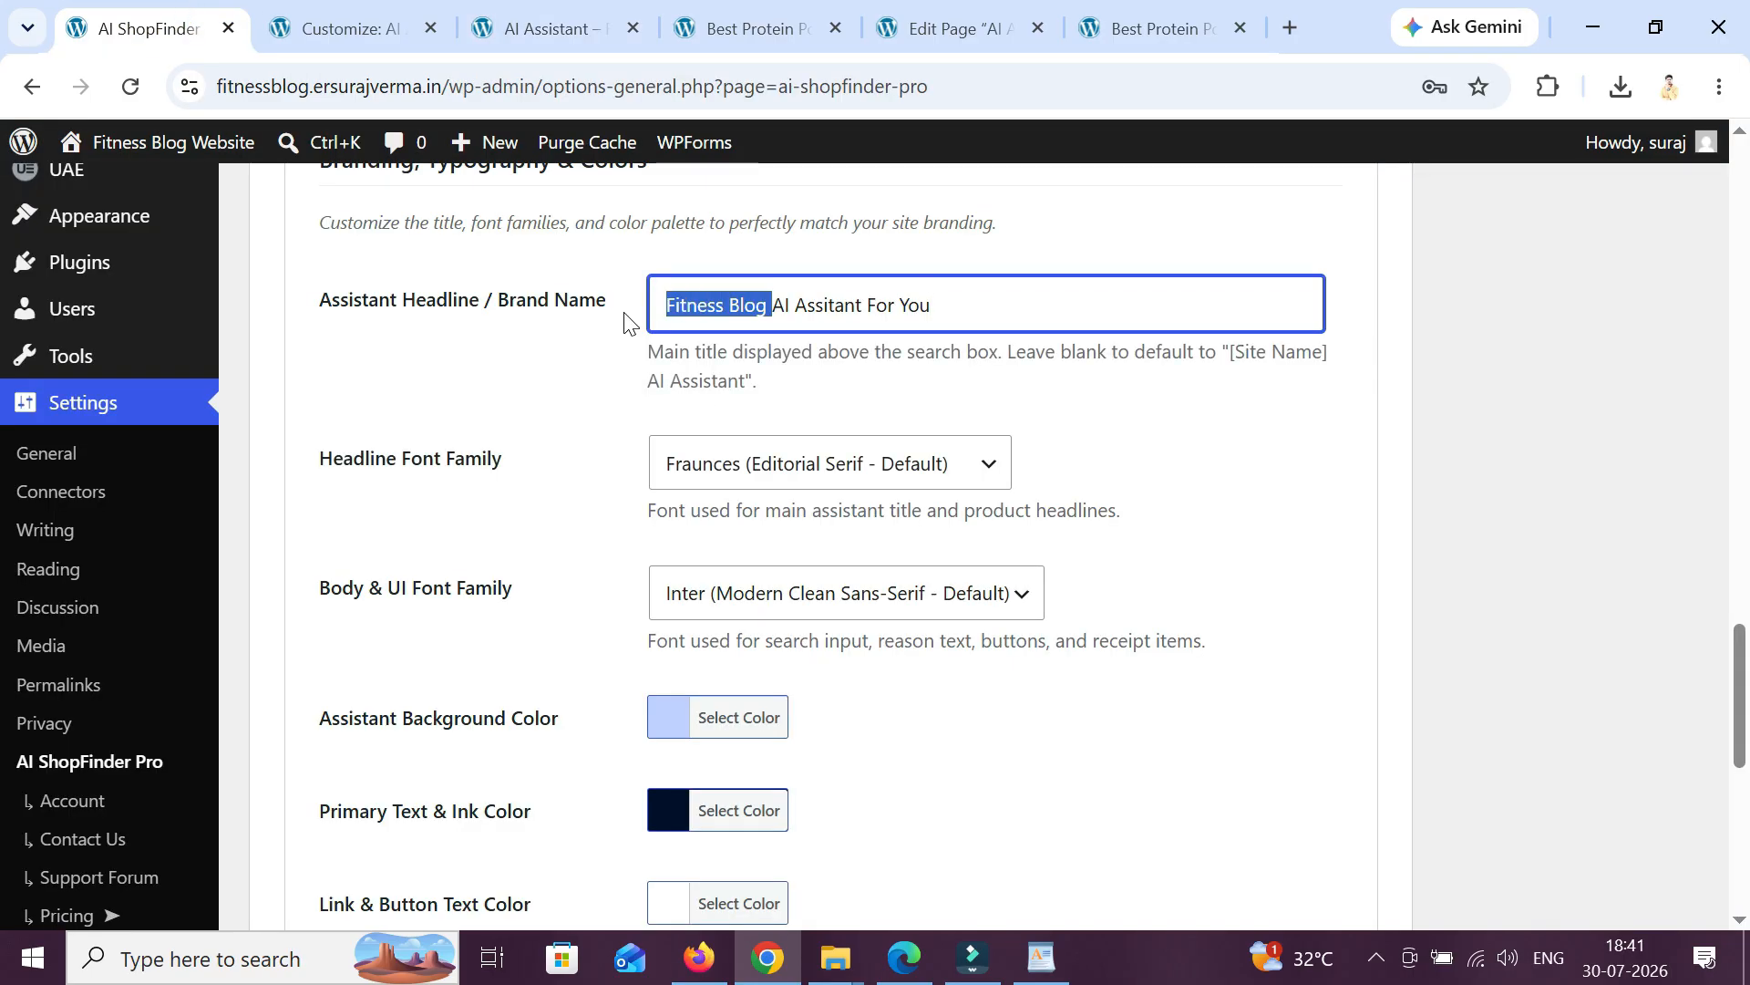
key(BackSpace)
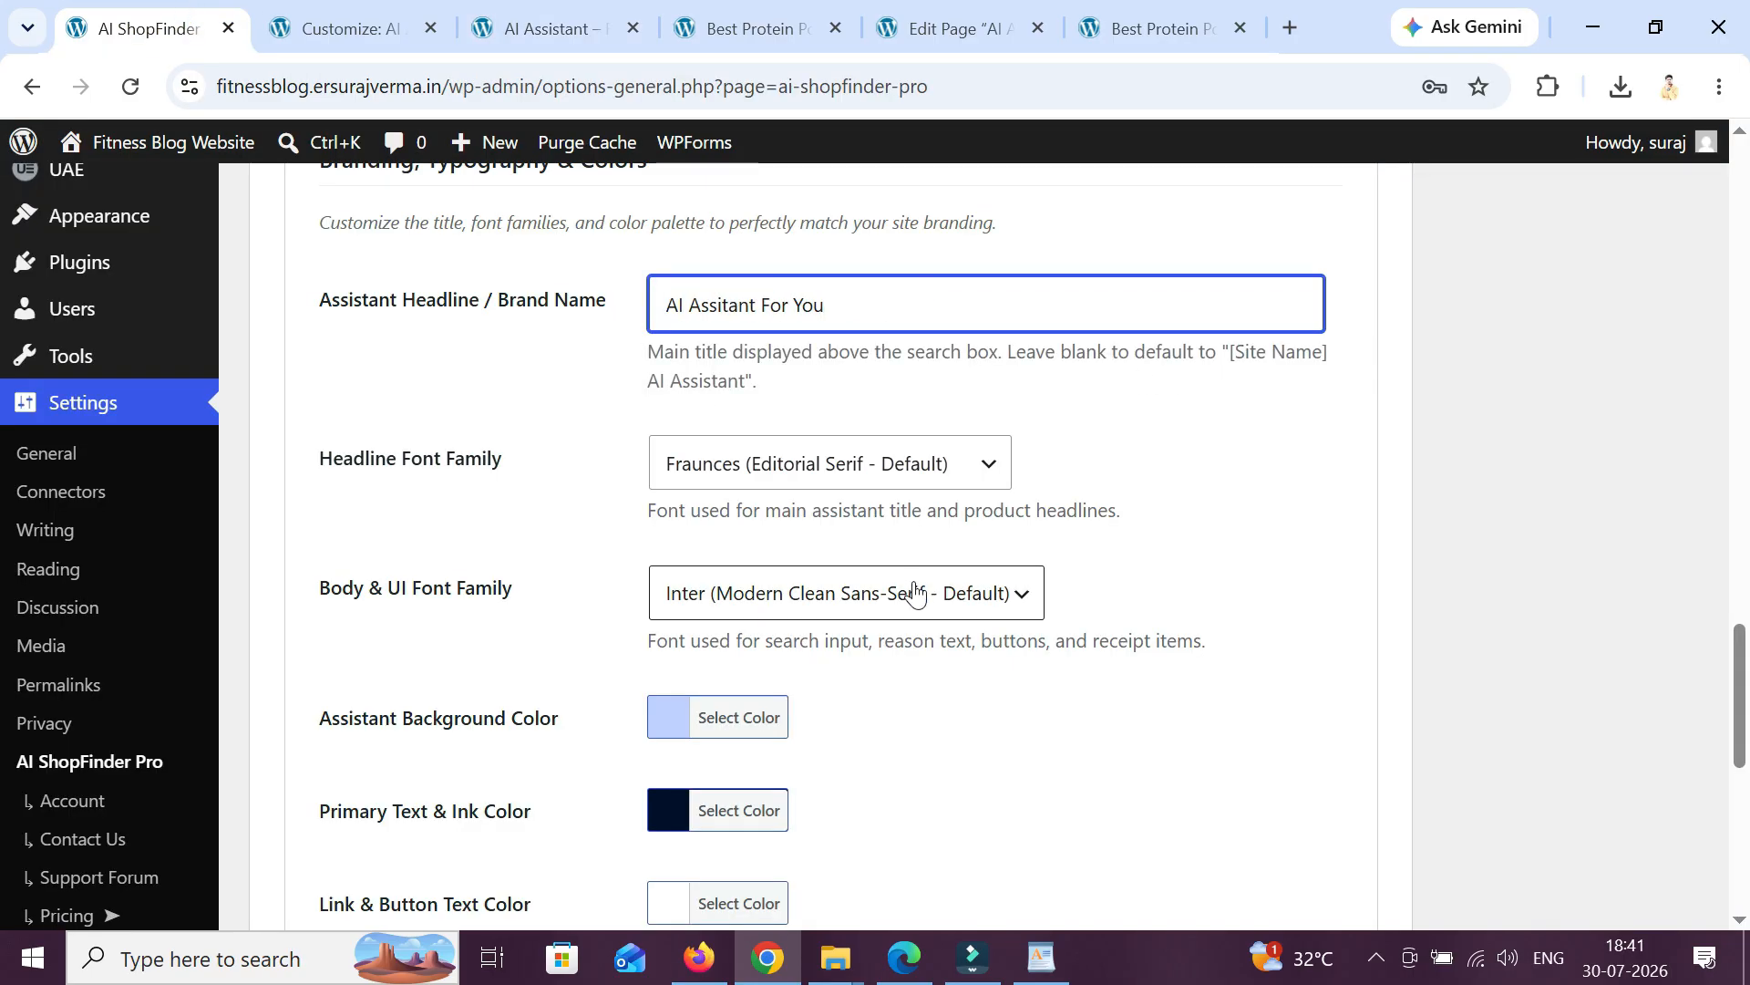
- Review the headline and body font lists, leaving them unchanged with Inter for body text
click(925, 470)
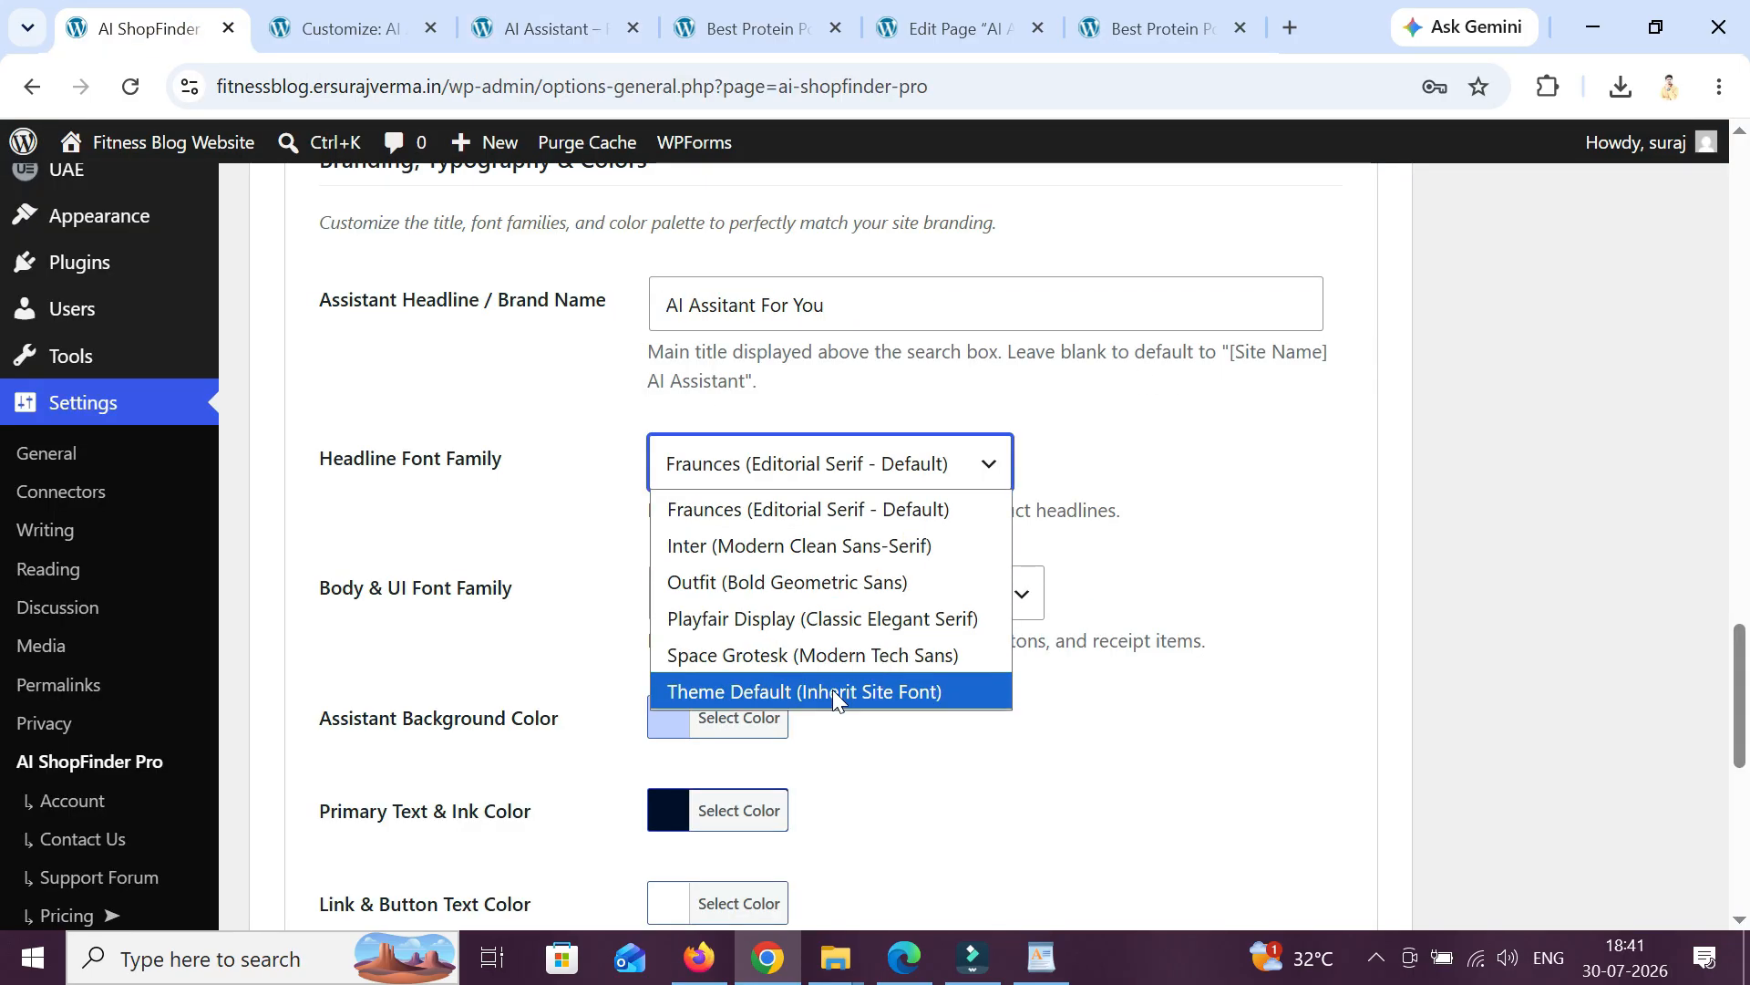
click(1233, 471)
click(1003, 593)
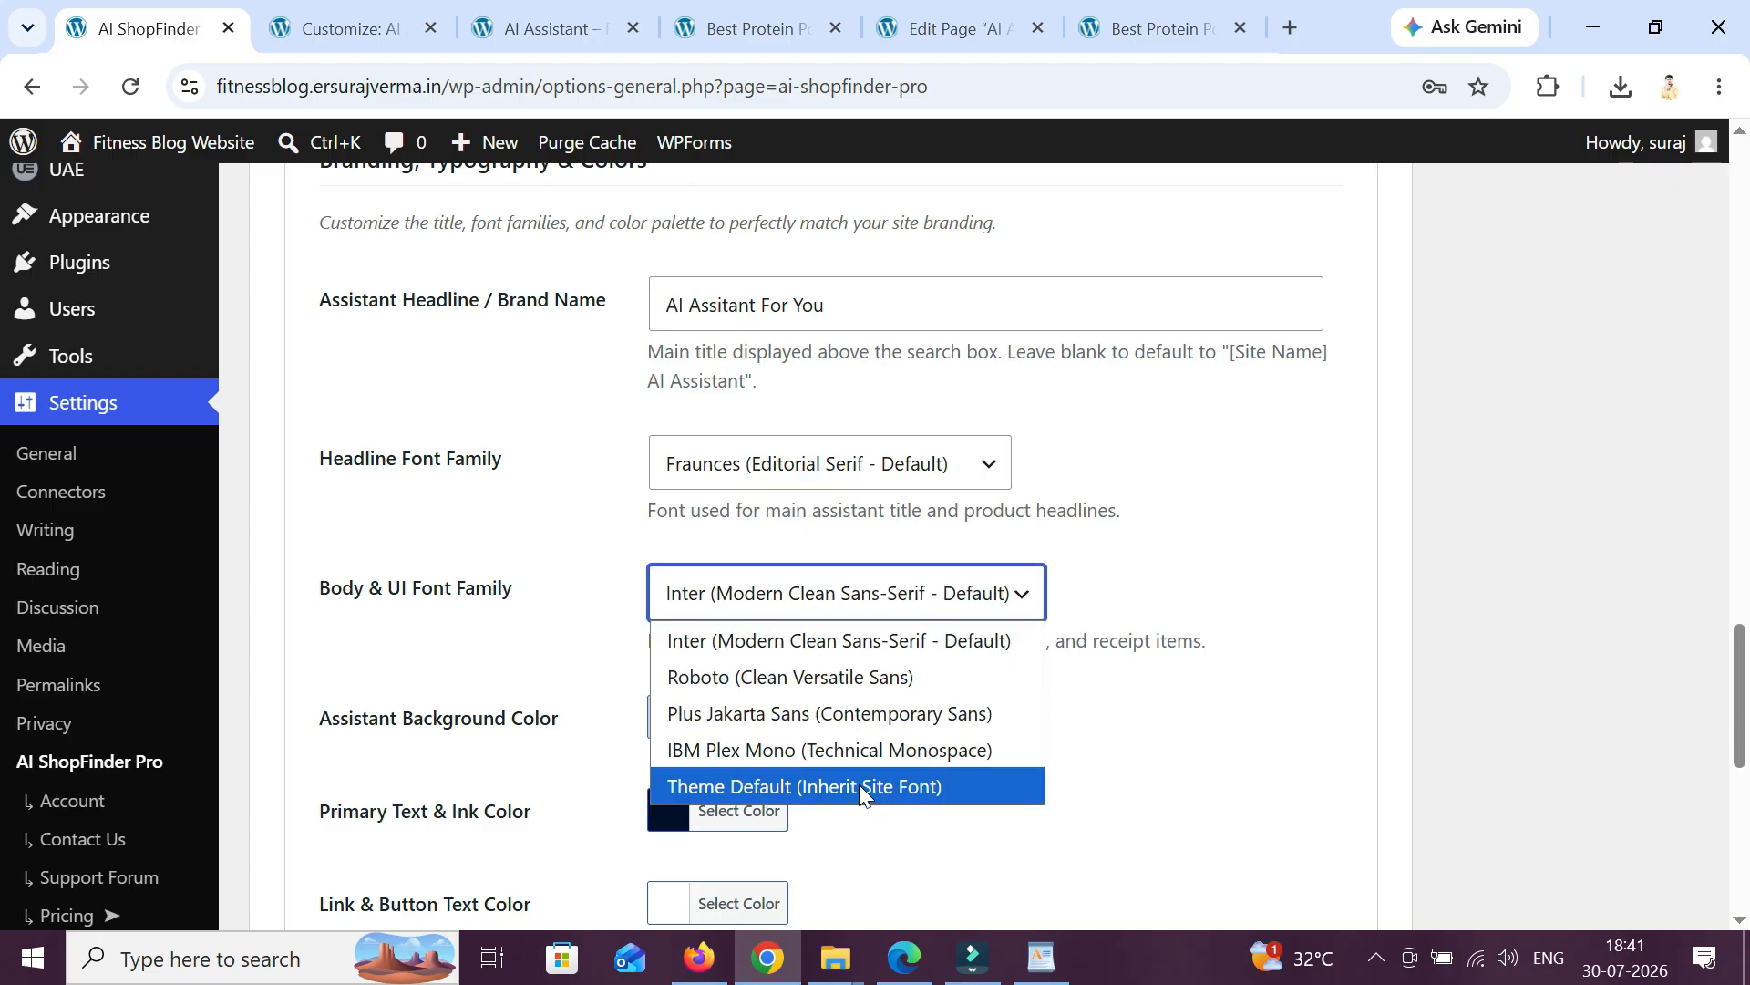
click(1134, 500)
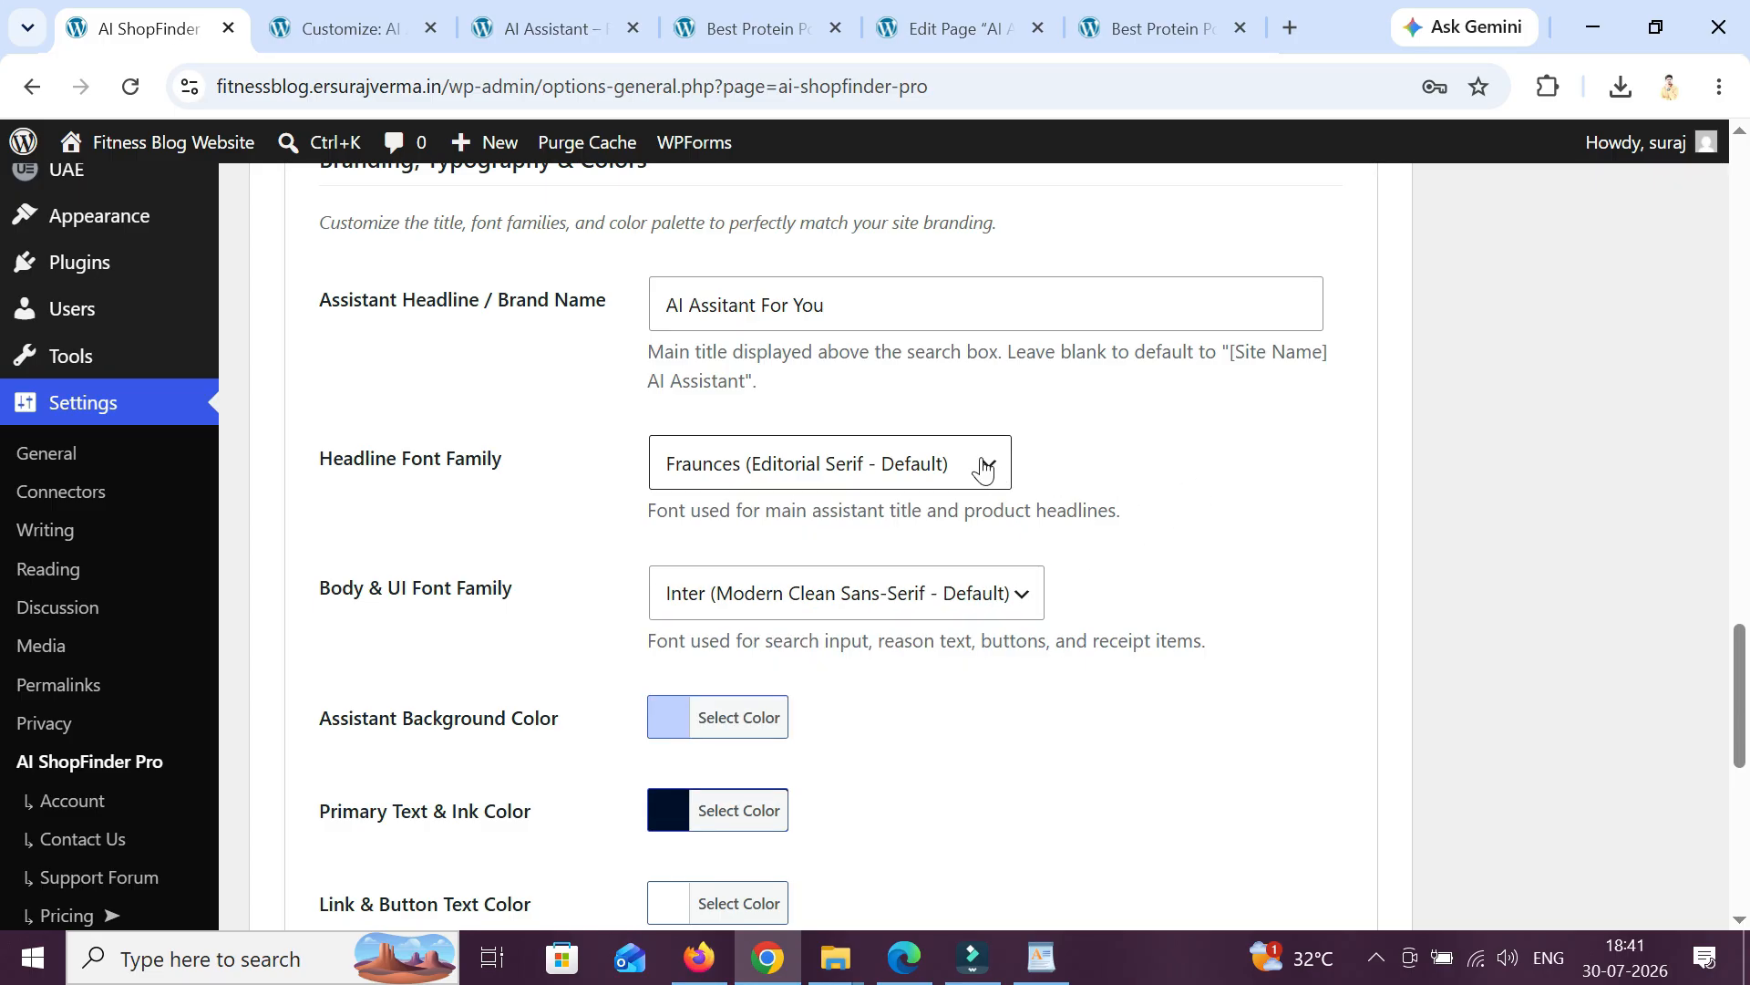
scroll(1110, 470, down, 2)
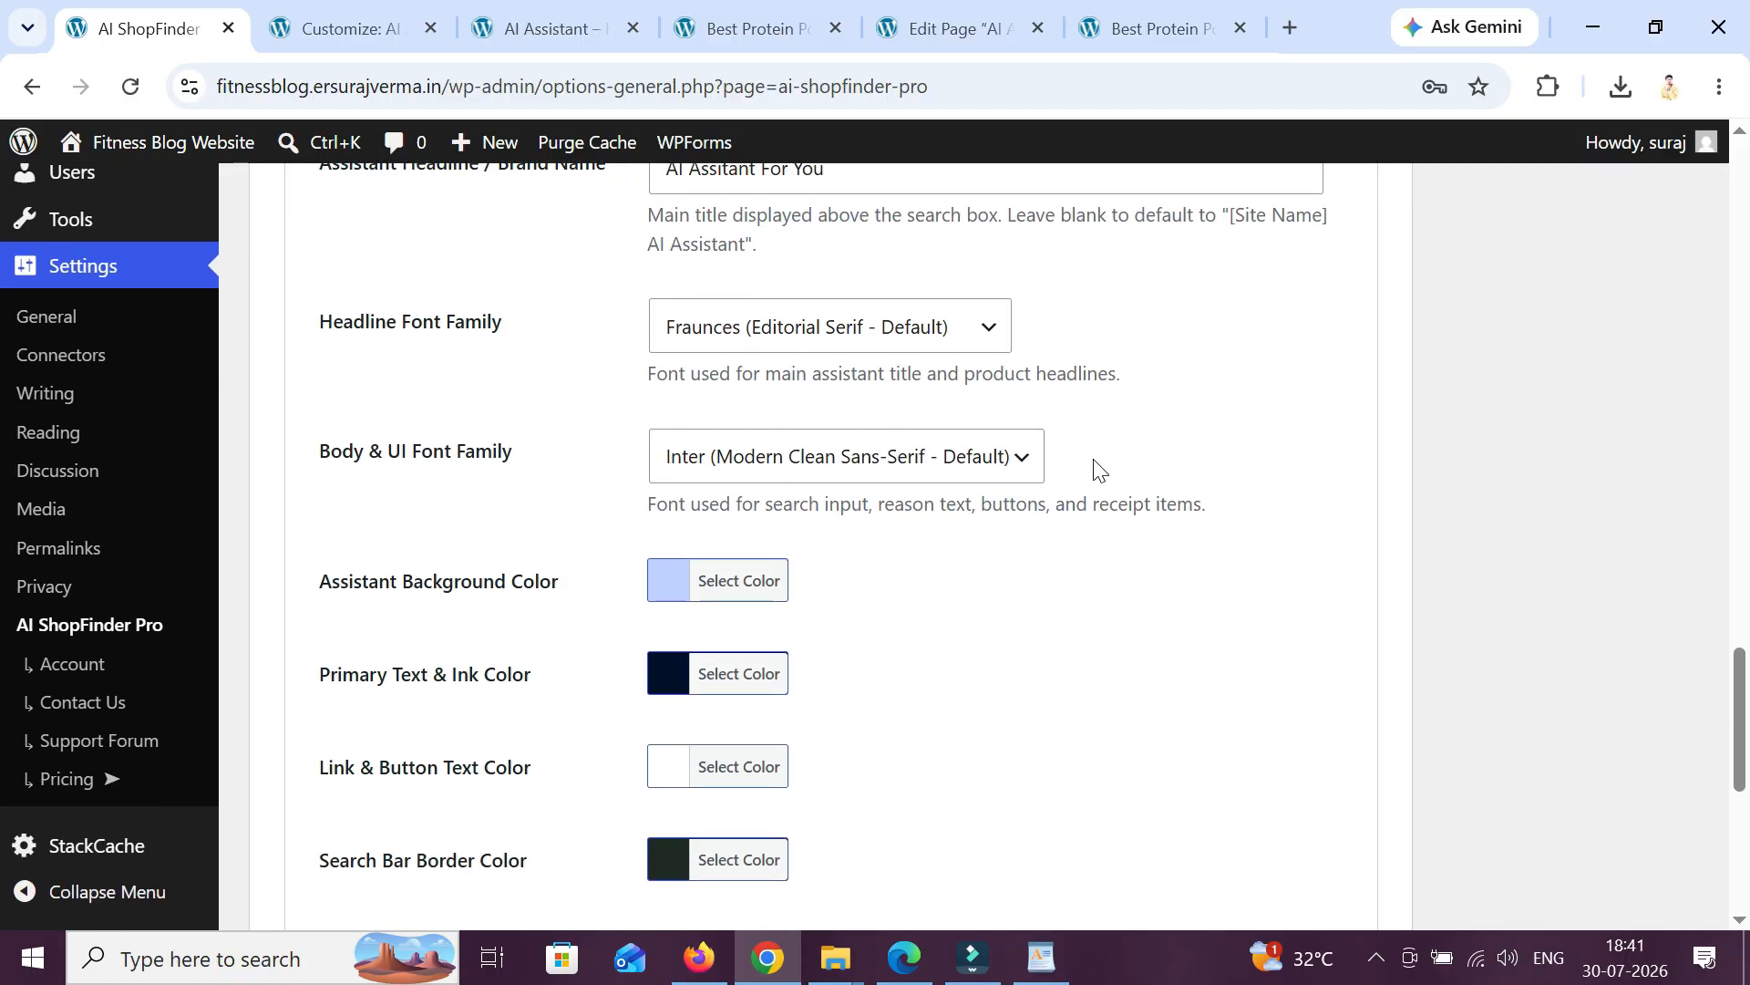
scroll(1098, 469, up, 9)
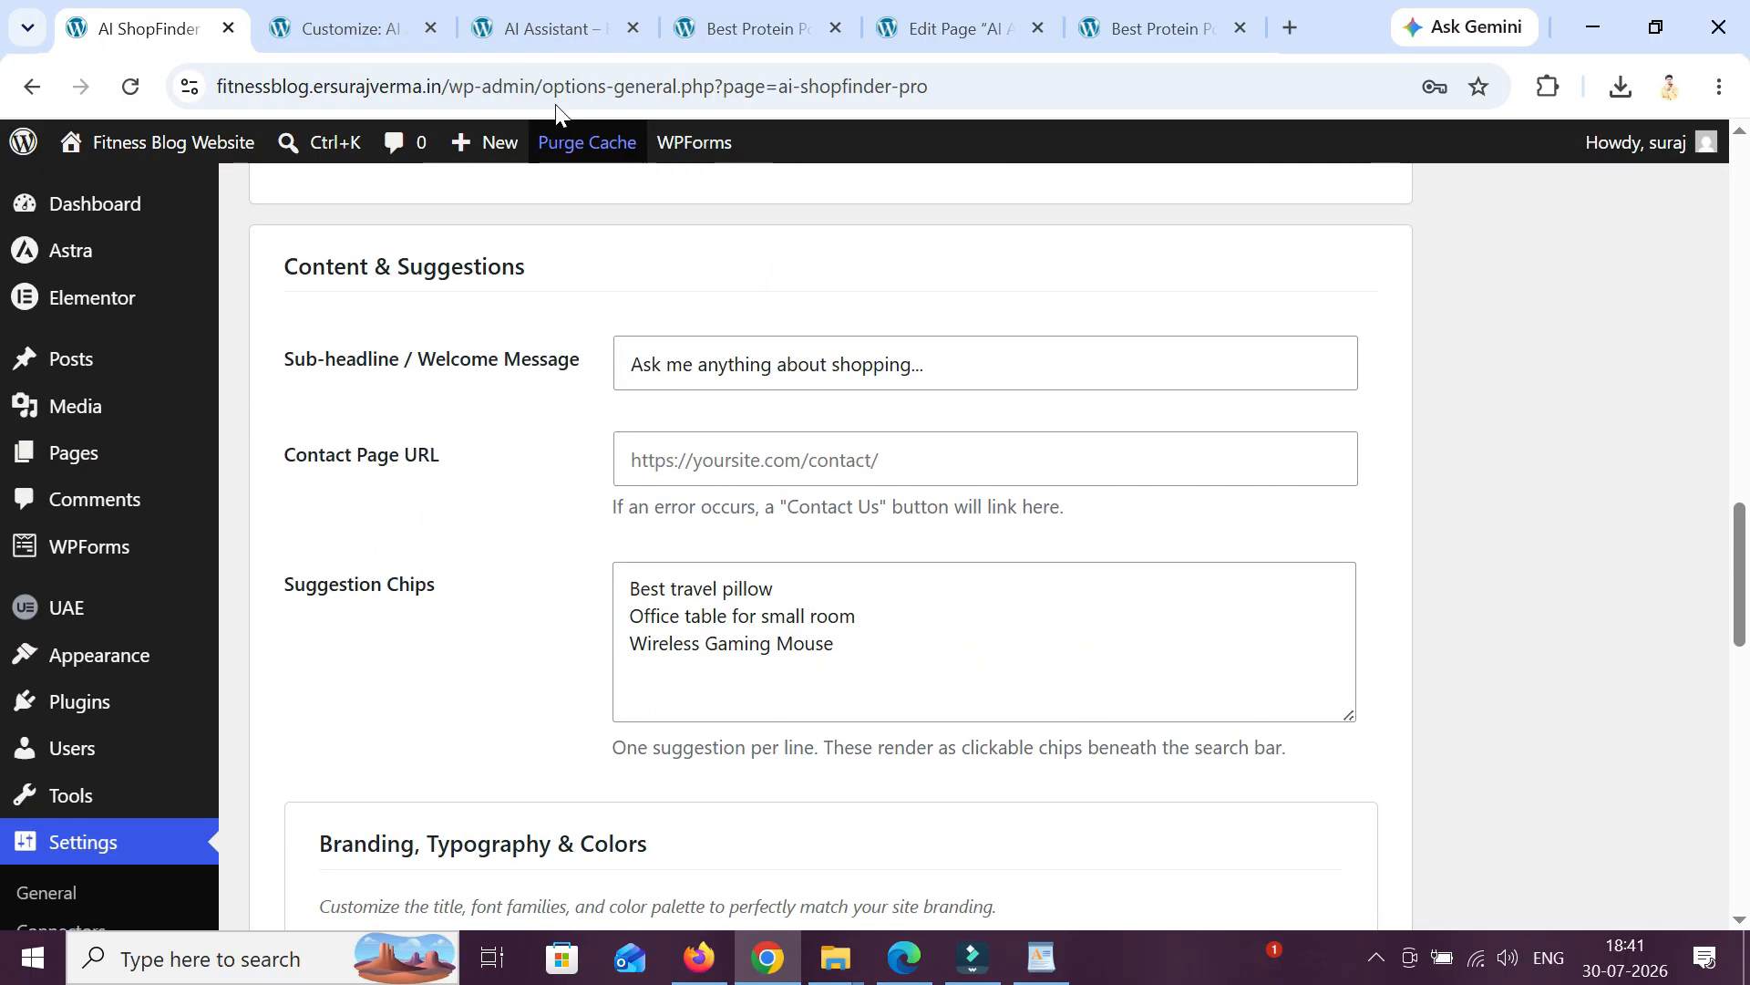
click(547, 29)
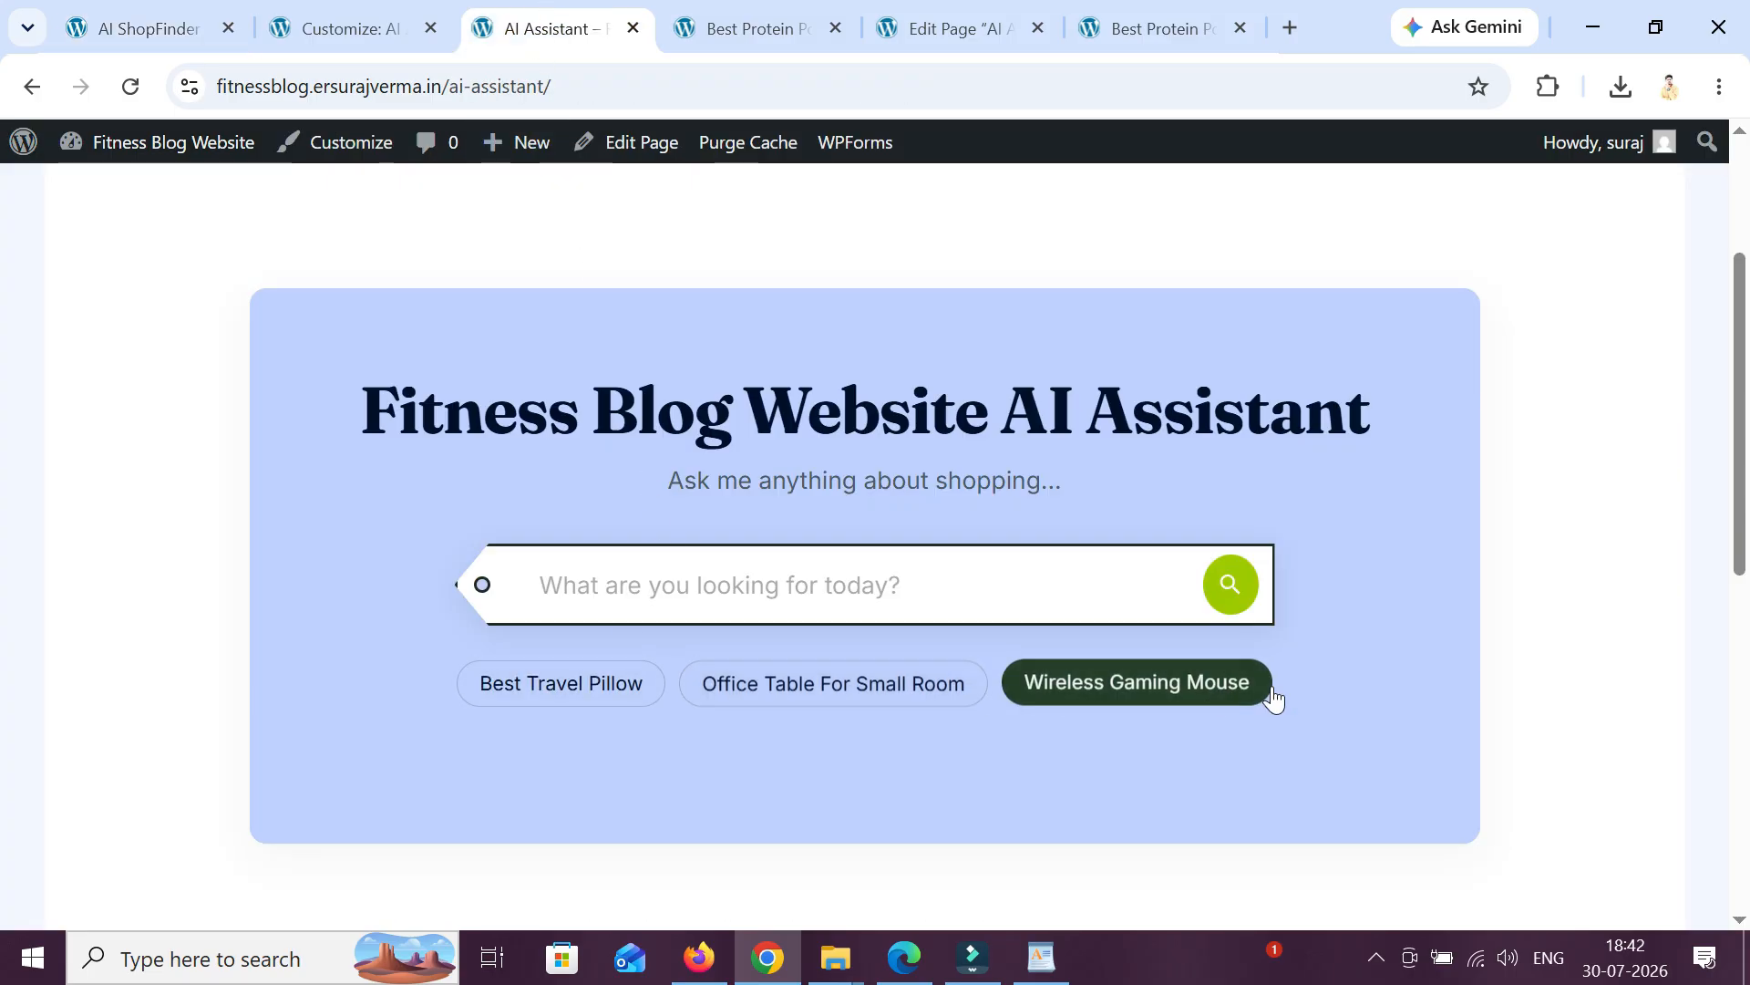
- Set the Contact Page URL to the site address plus /contact and save the settings
click(139, 26)
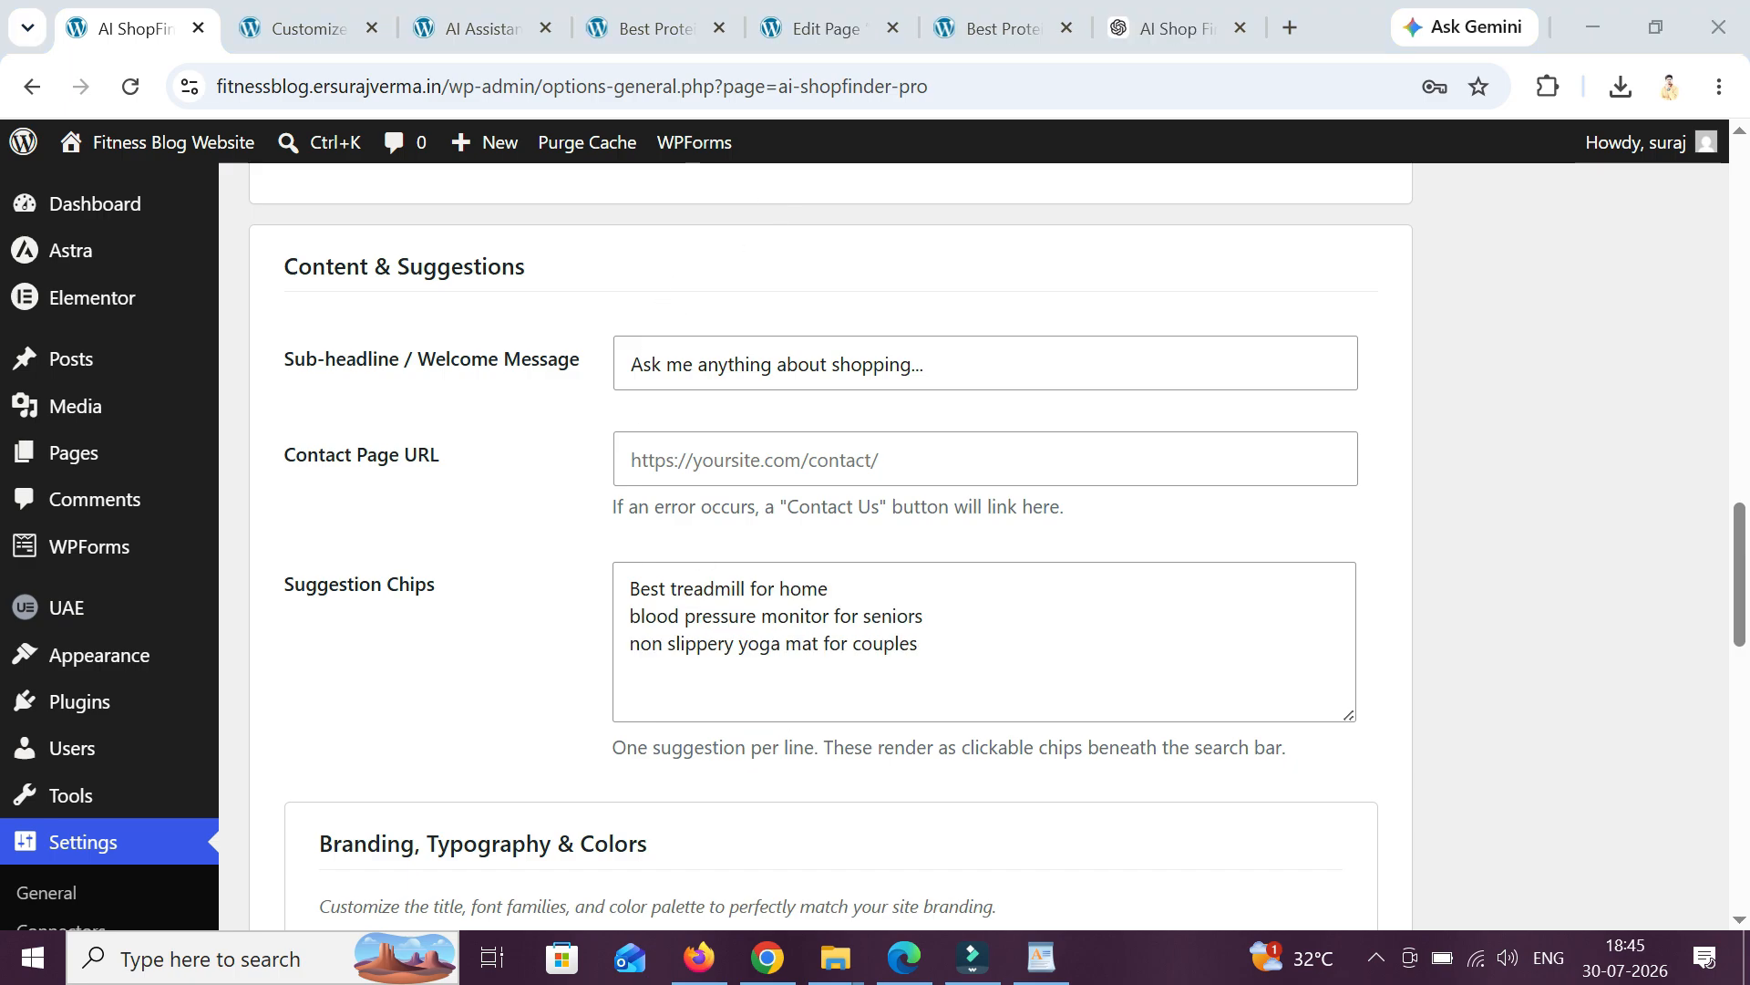
drag(1749, 541, 1748, 525)
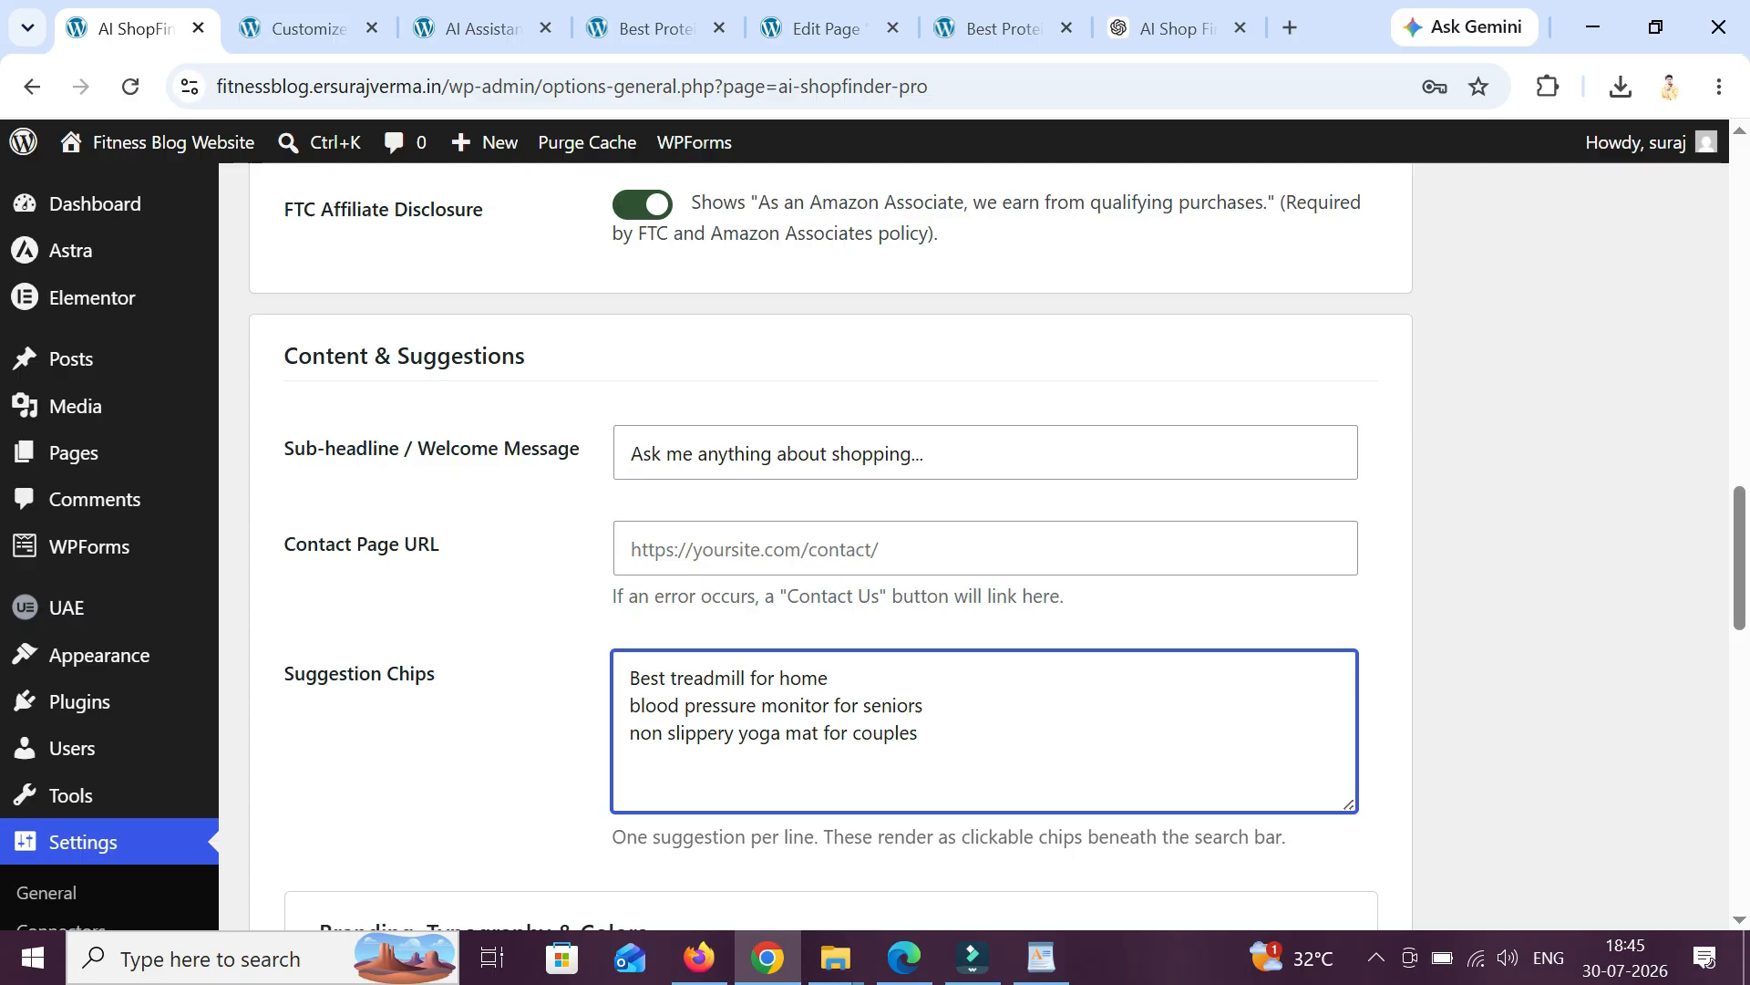
click(985, 548)
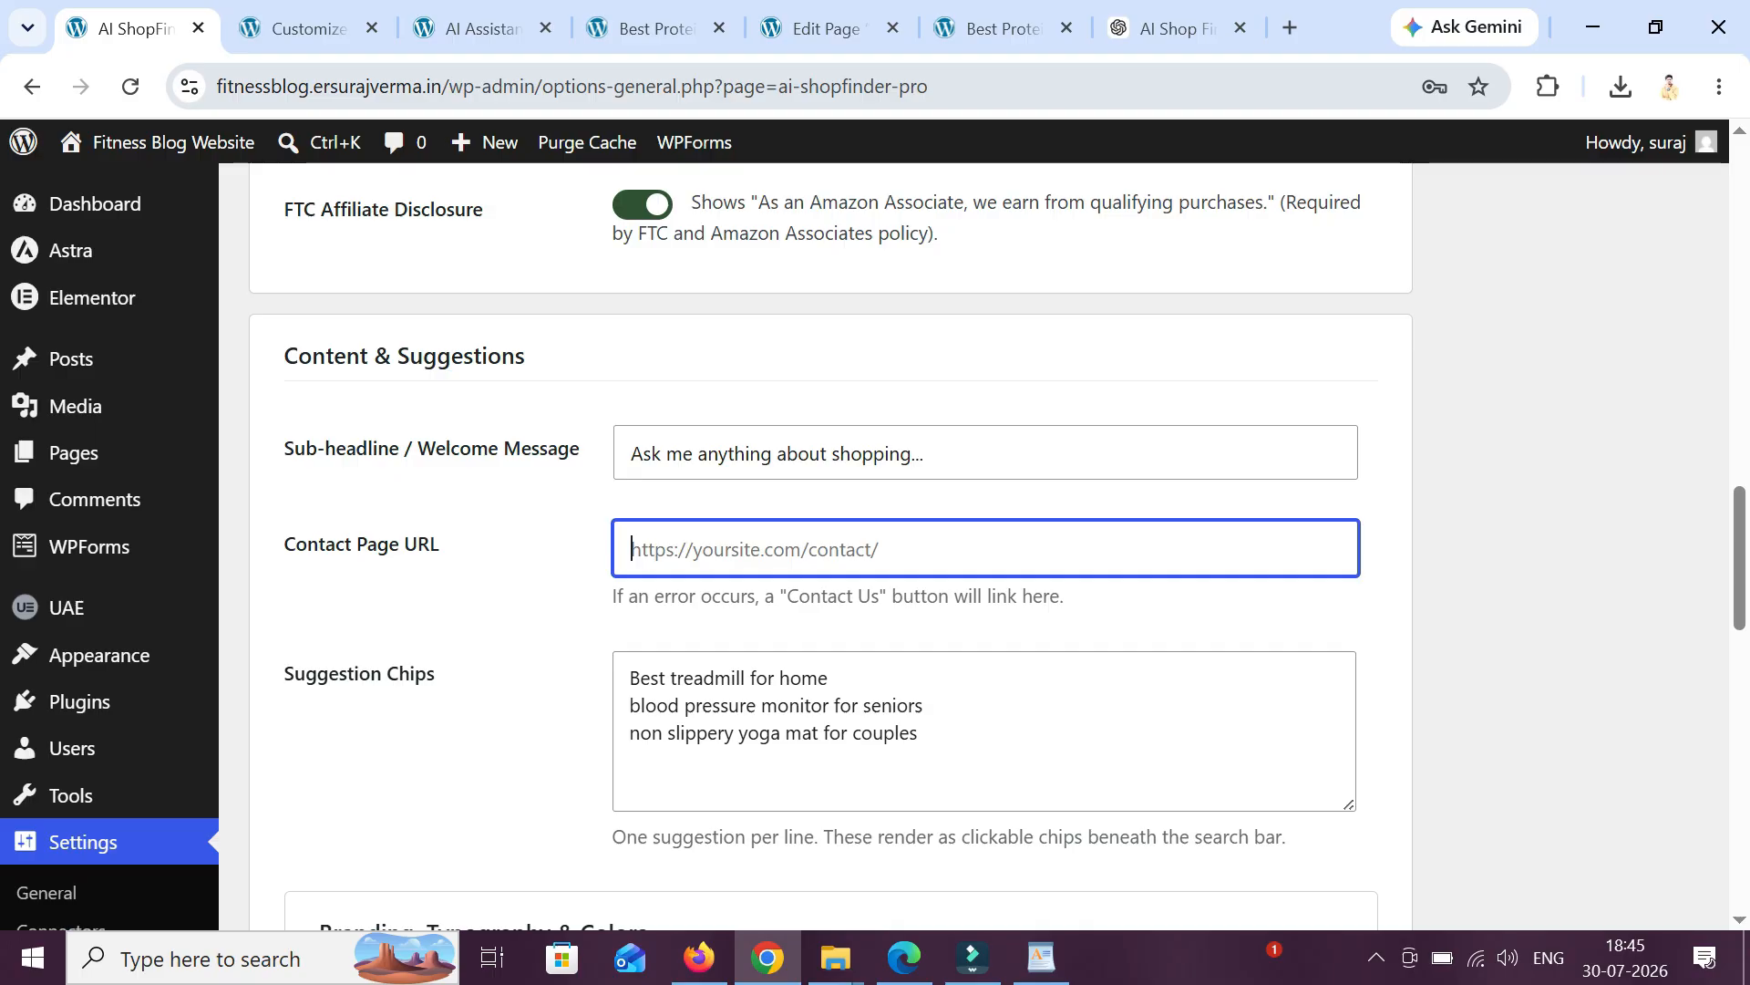
double_click(436, 86)
drag(436, 86, 328, 86)
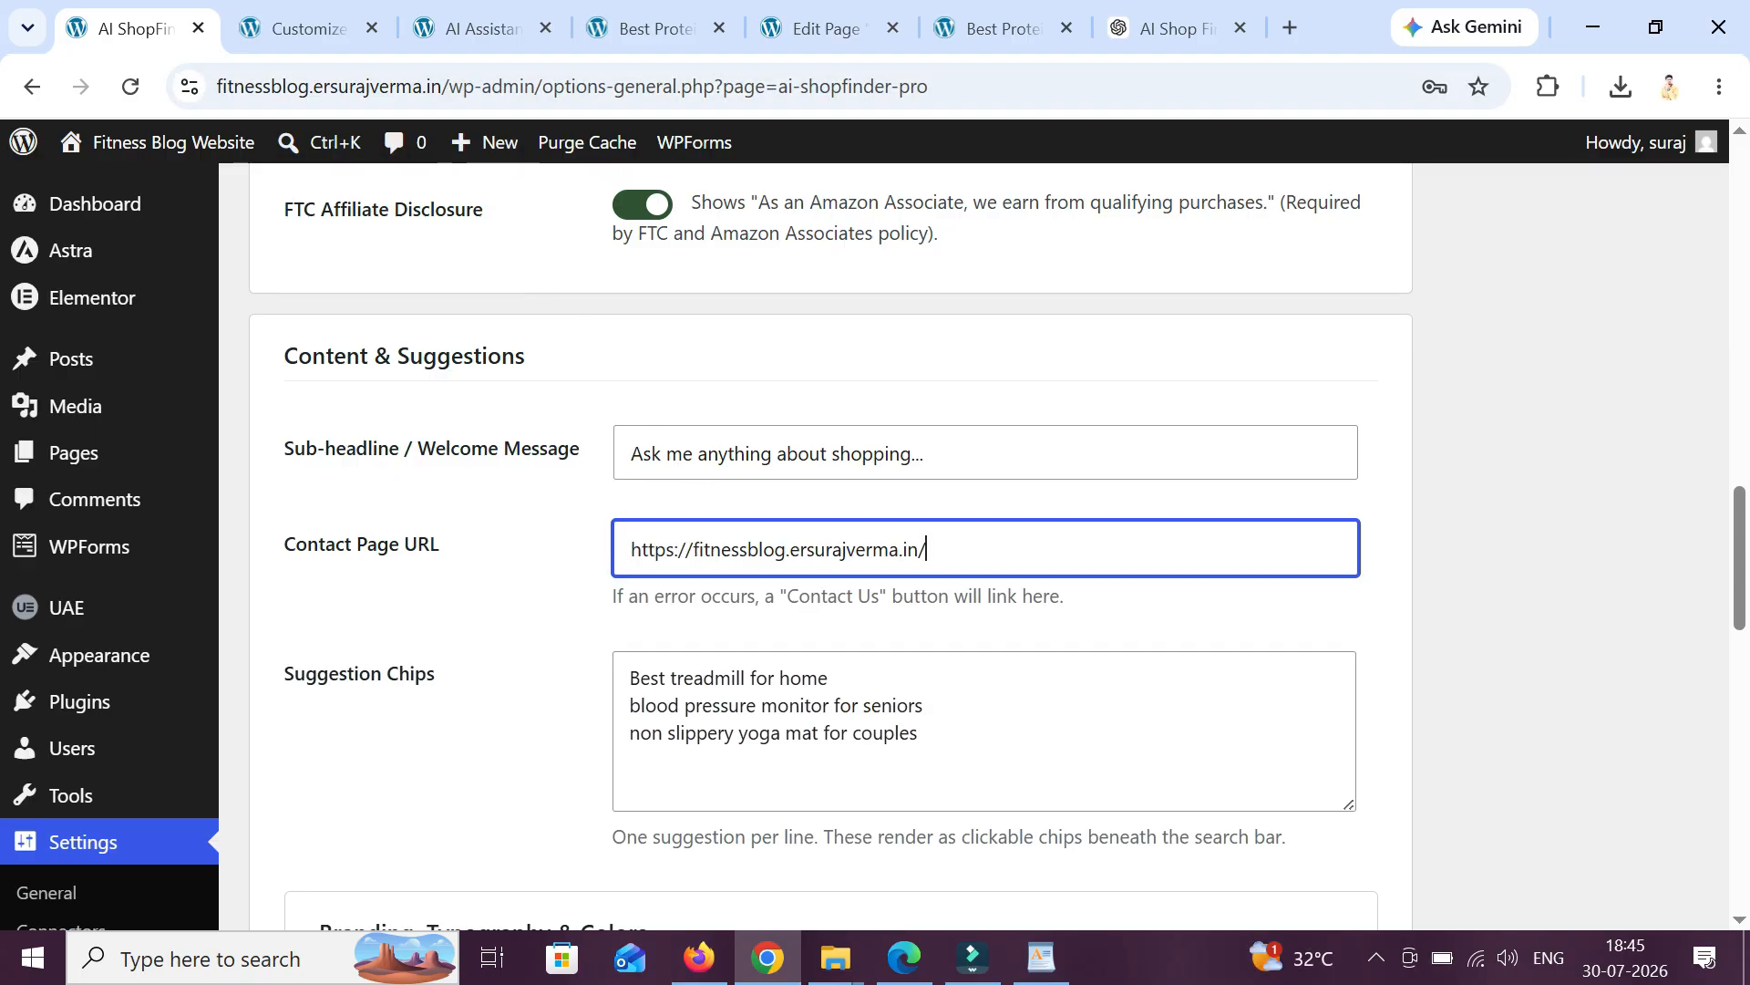
click(1482, 474)
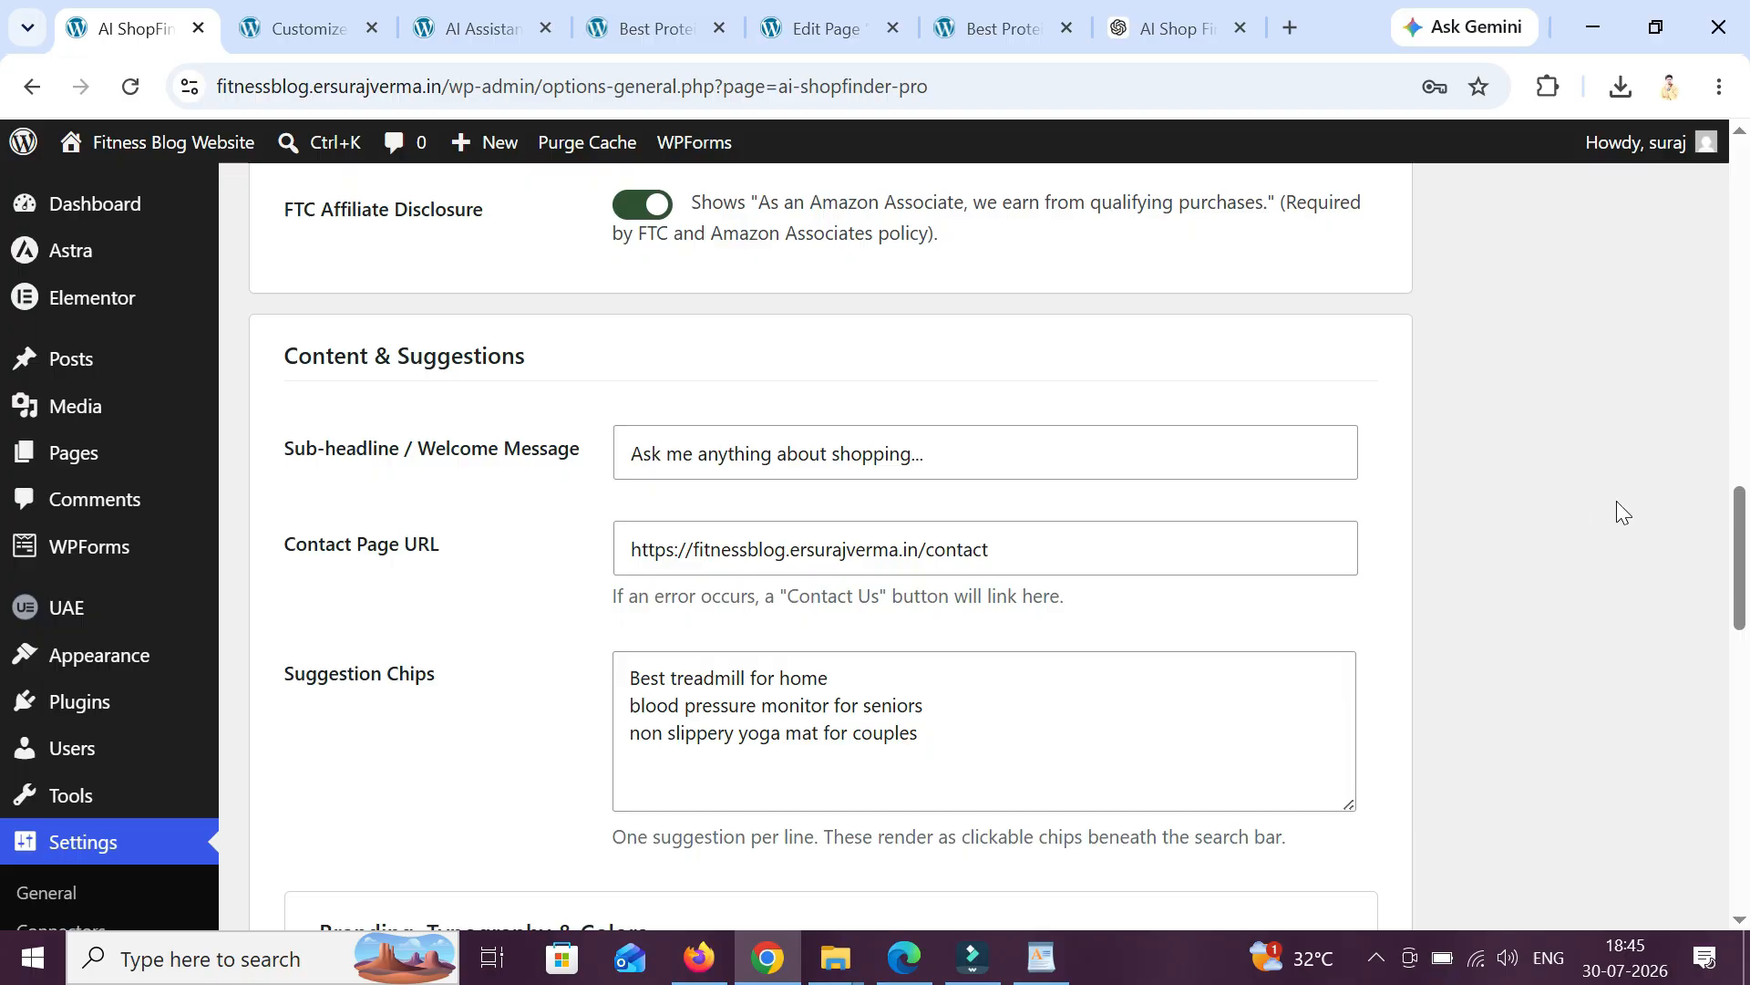
mouse_move(1743, 533)
mouse_down()
mouse_move(1749, 612)
mouse_move(1744, 515)
mouse_move(1743, 834)
mouse_move(1746, 547)
mouse_up()
click(359, 753)
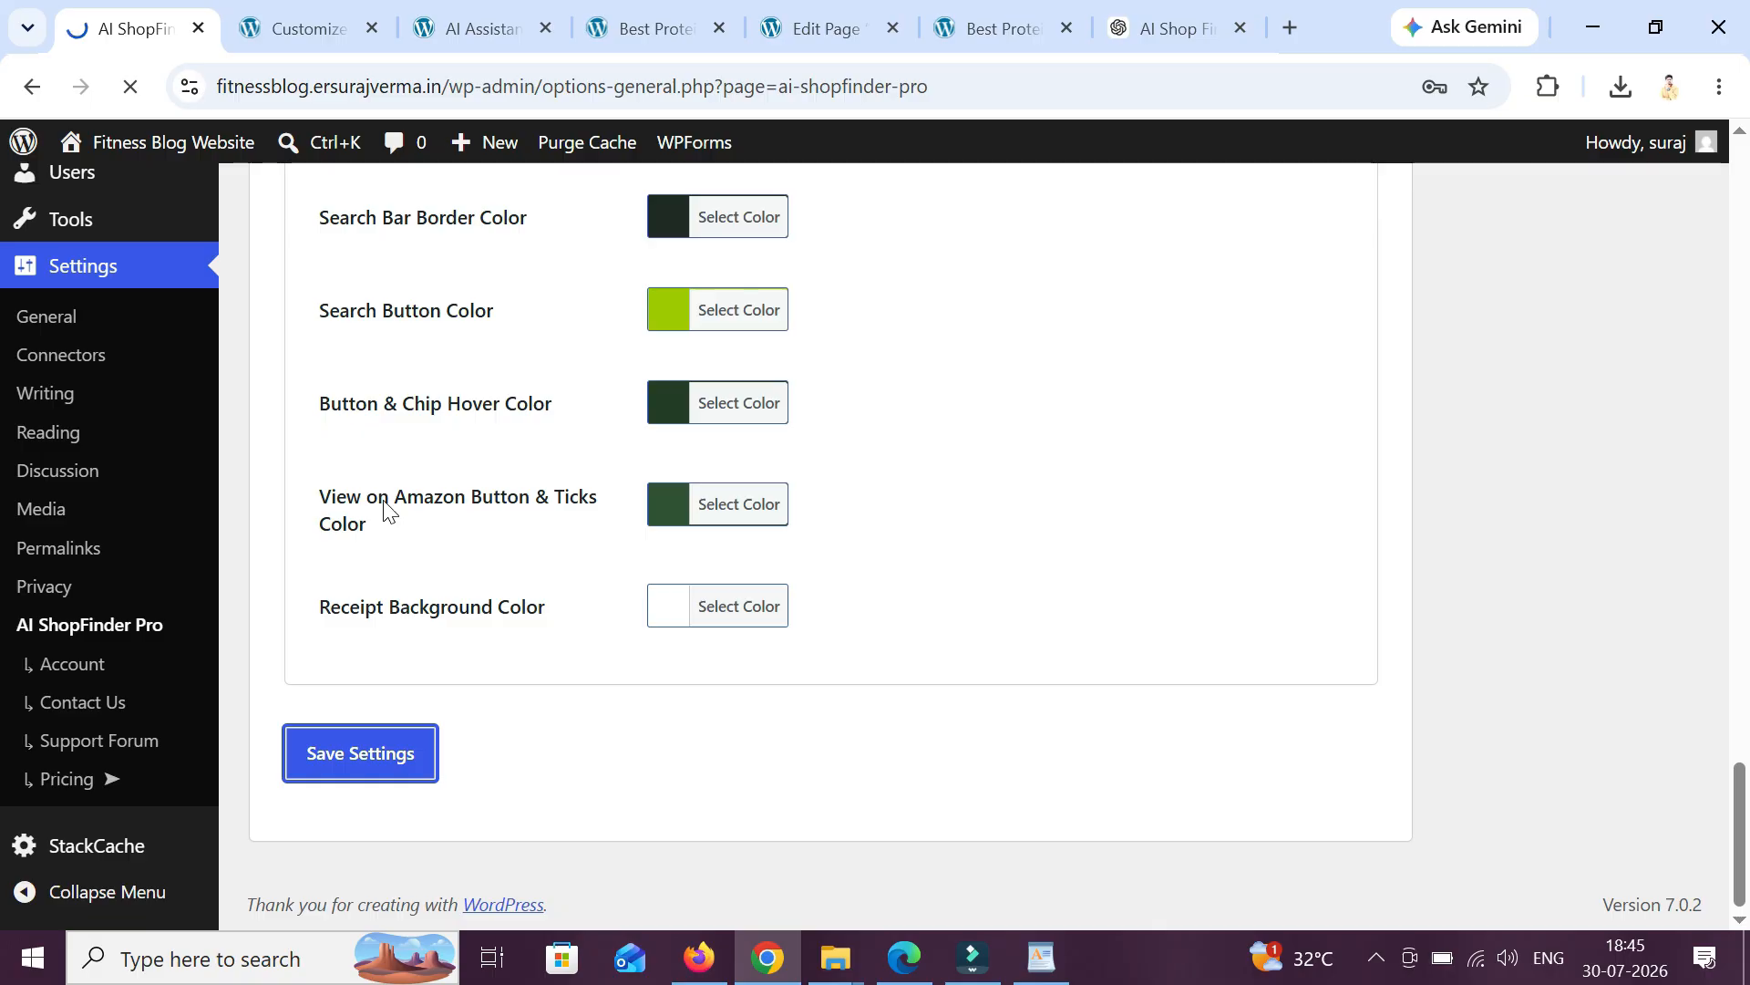
- Reload the live AI Assistant page to confirm the new headline and chips
drag(497, 11, 376, 30)
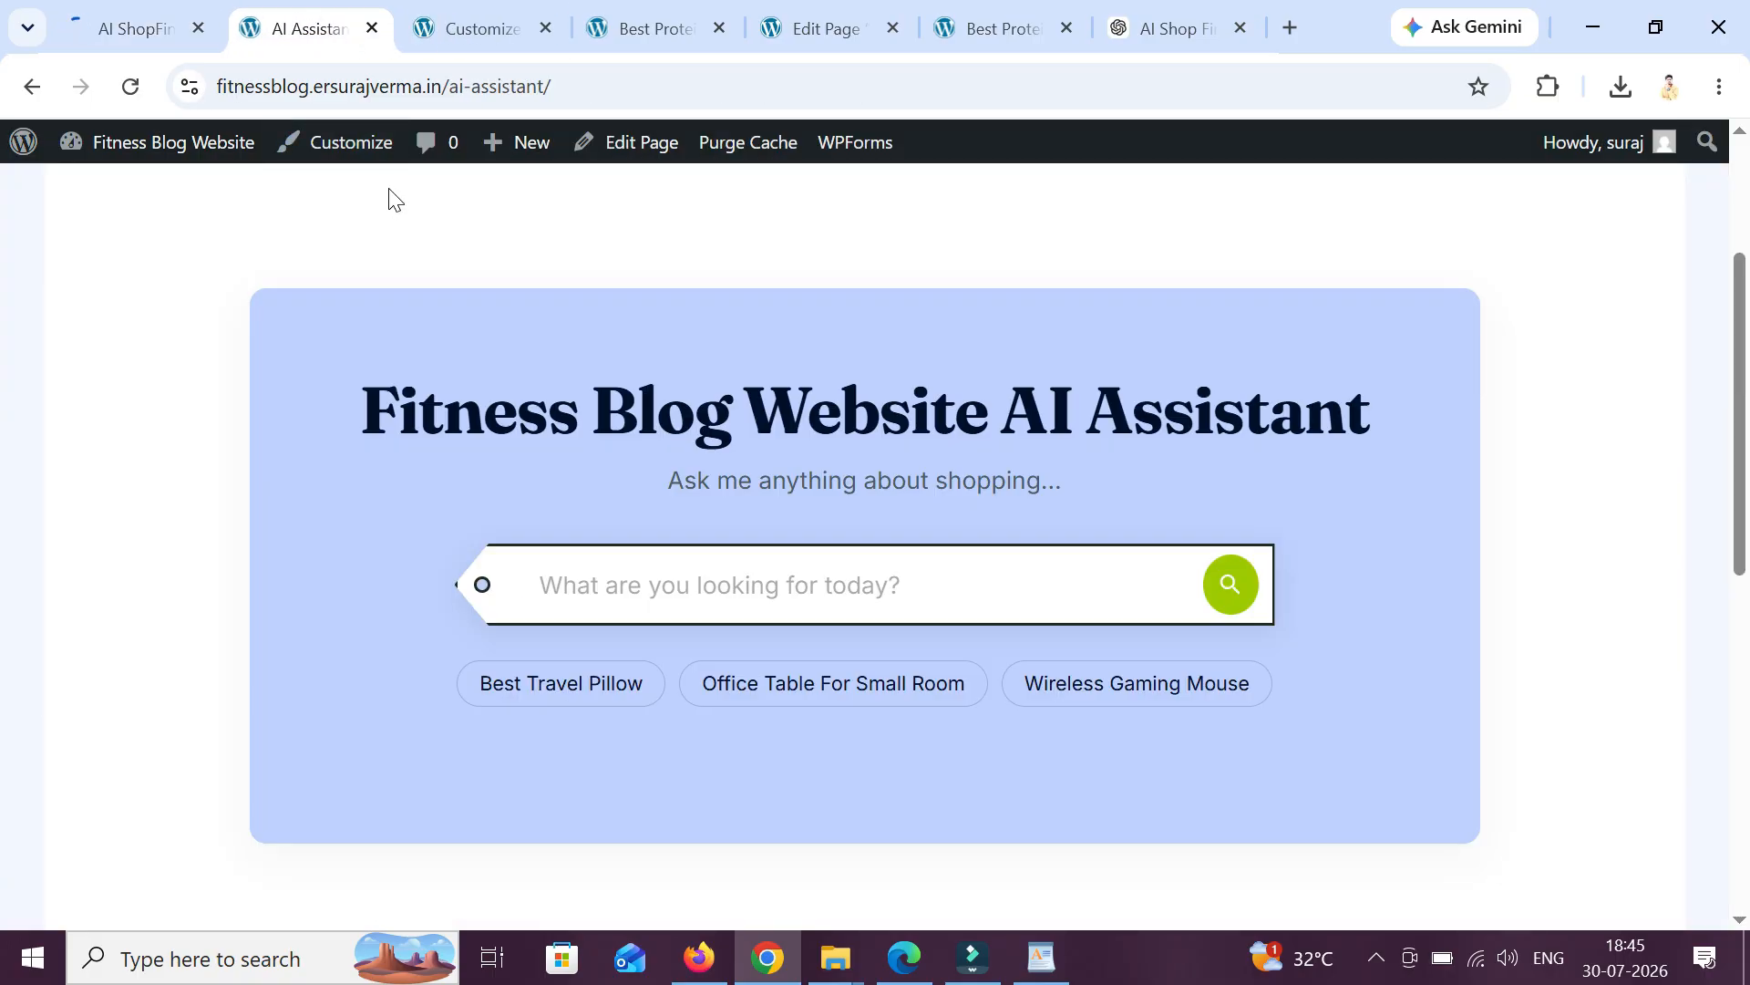
click(133, 87)
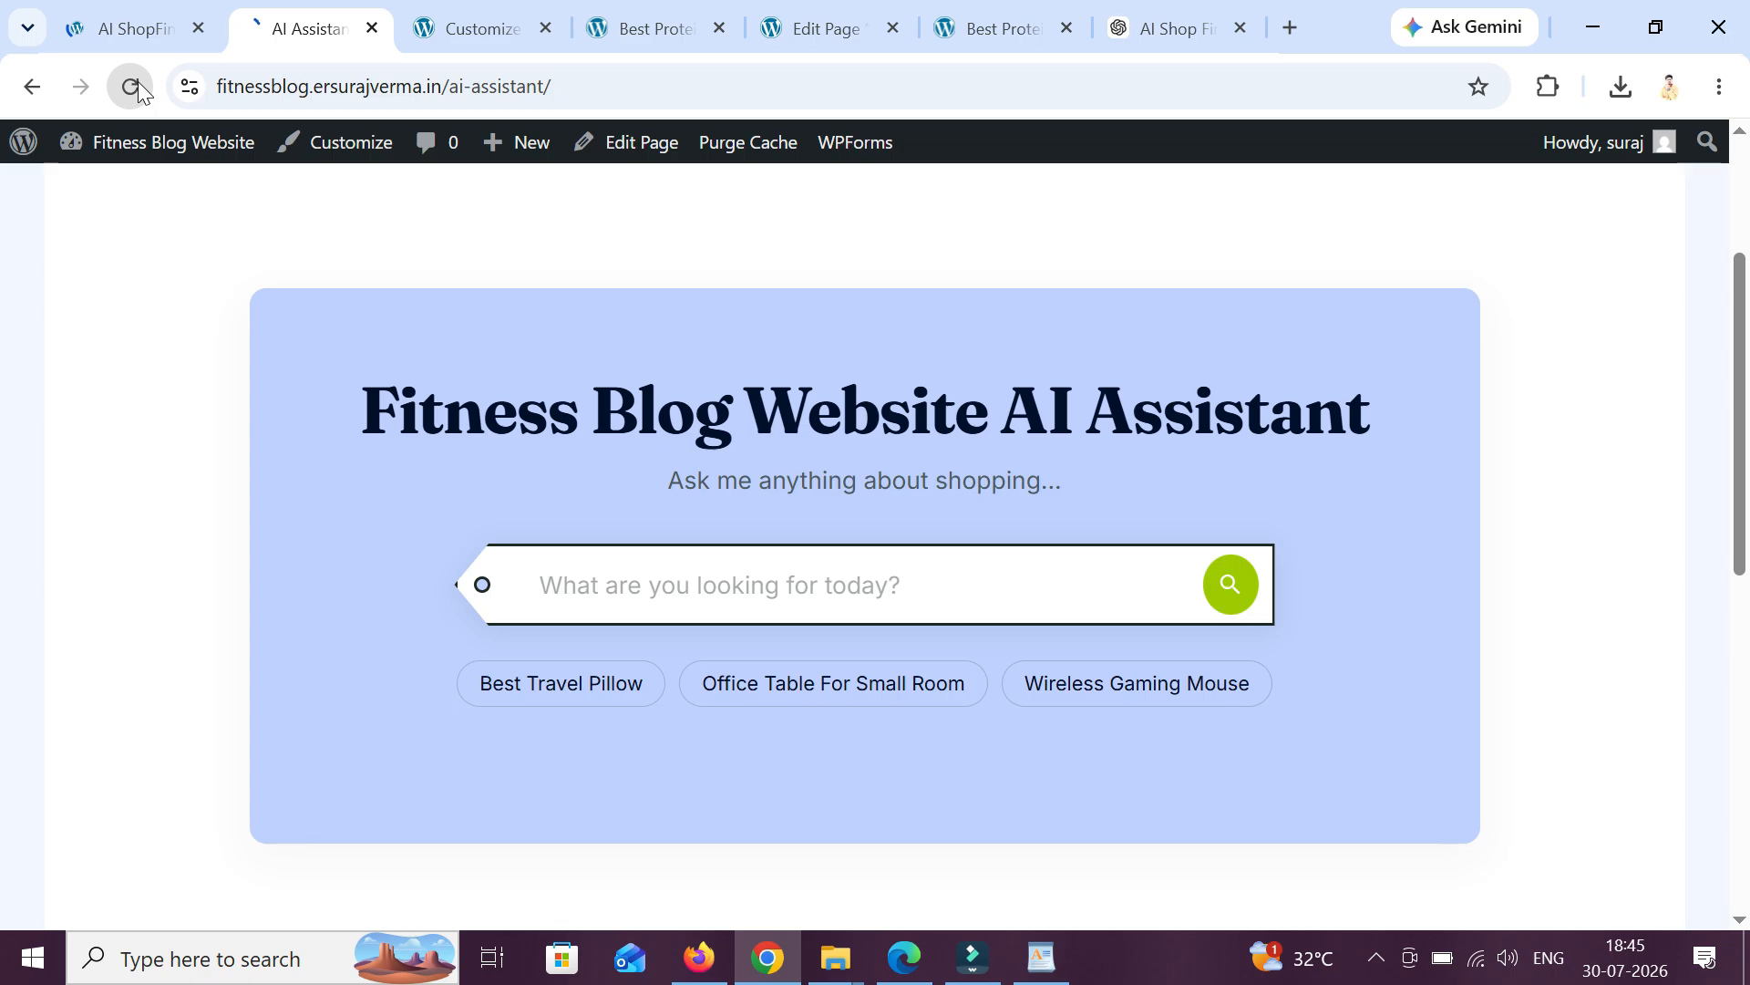
drag(1151, 433, 371, 328)
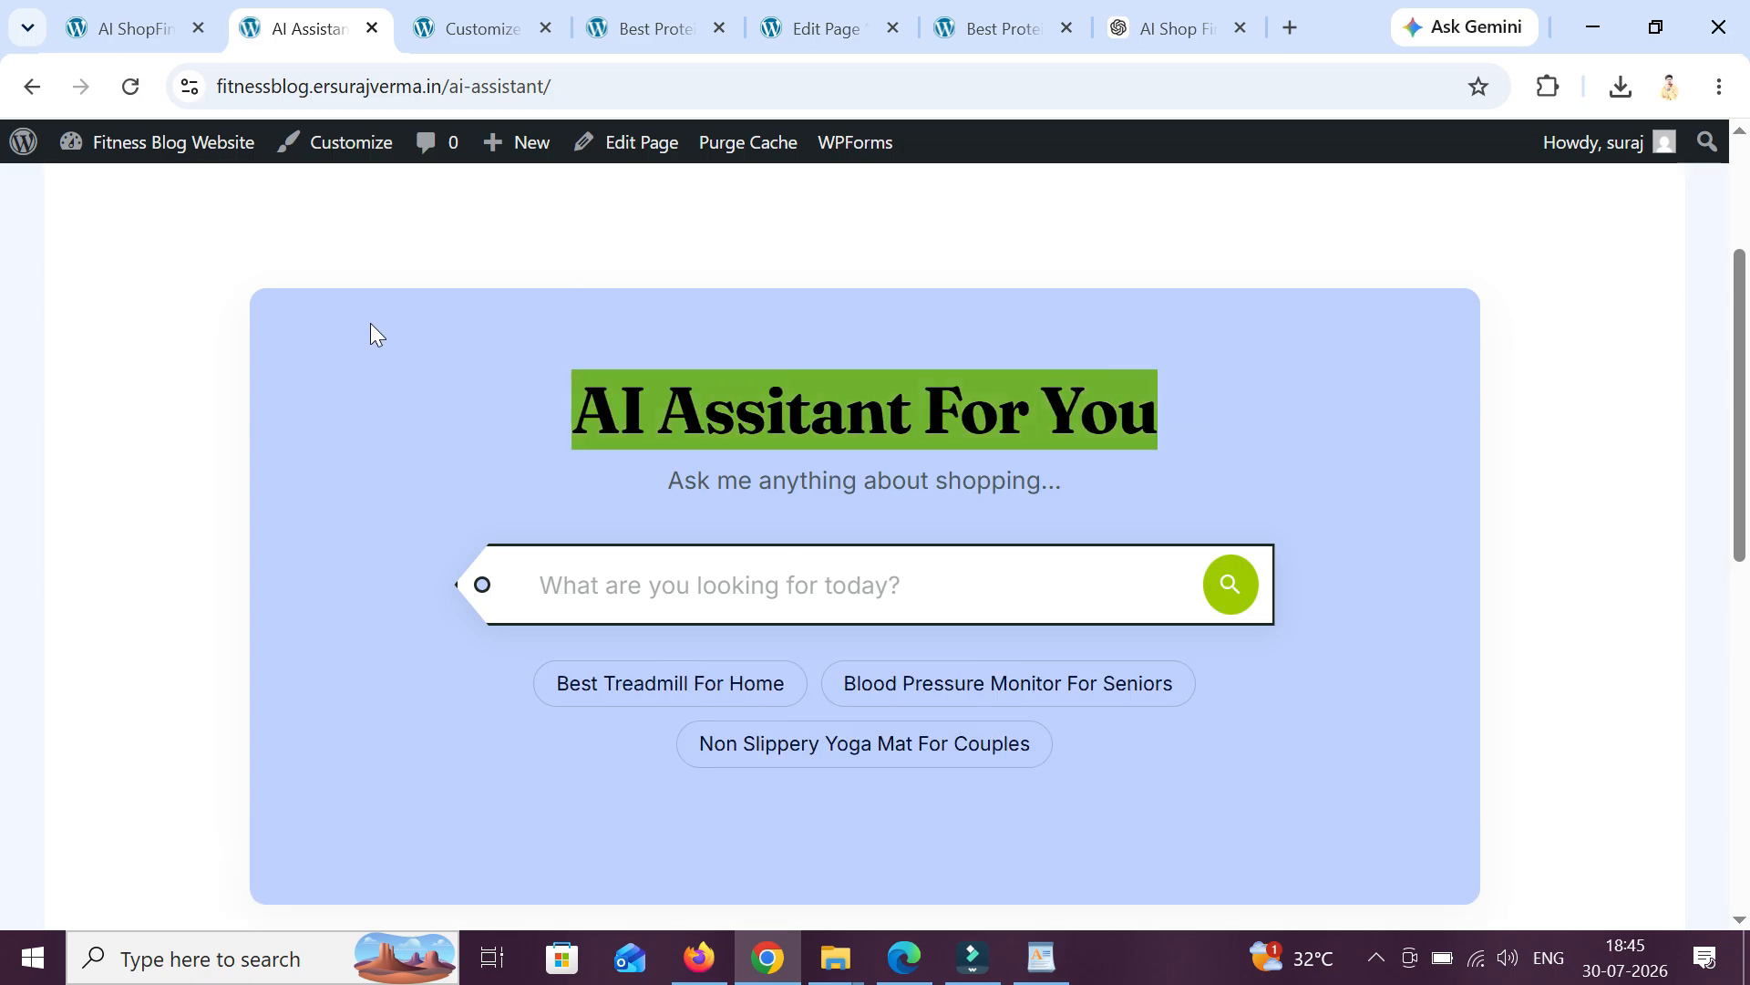
- Change the headline to 'AI Shopping Assitant For You', save, and reload the live page
click(155, 29)
scroll(527, 579, down, 5)
scroll(599, 667, down, 5)
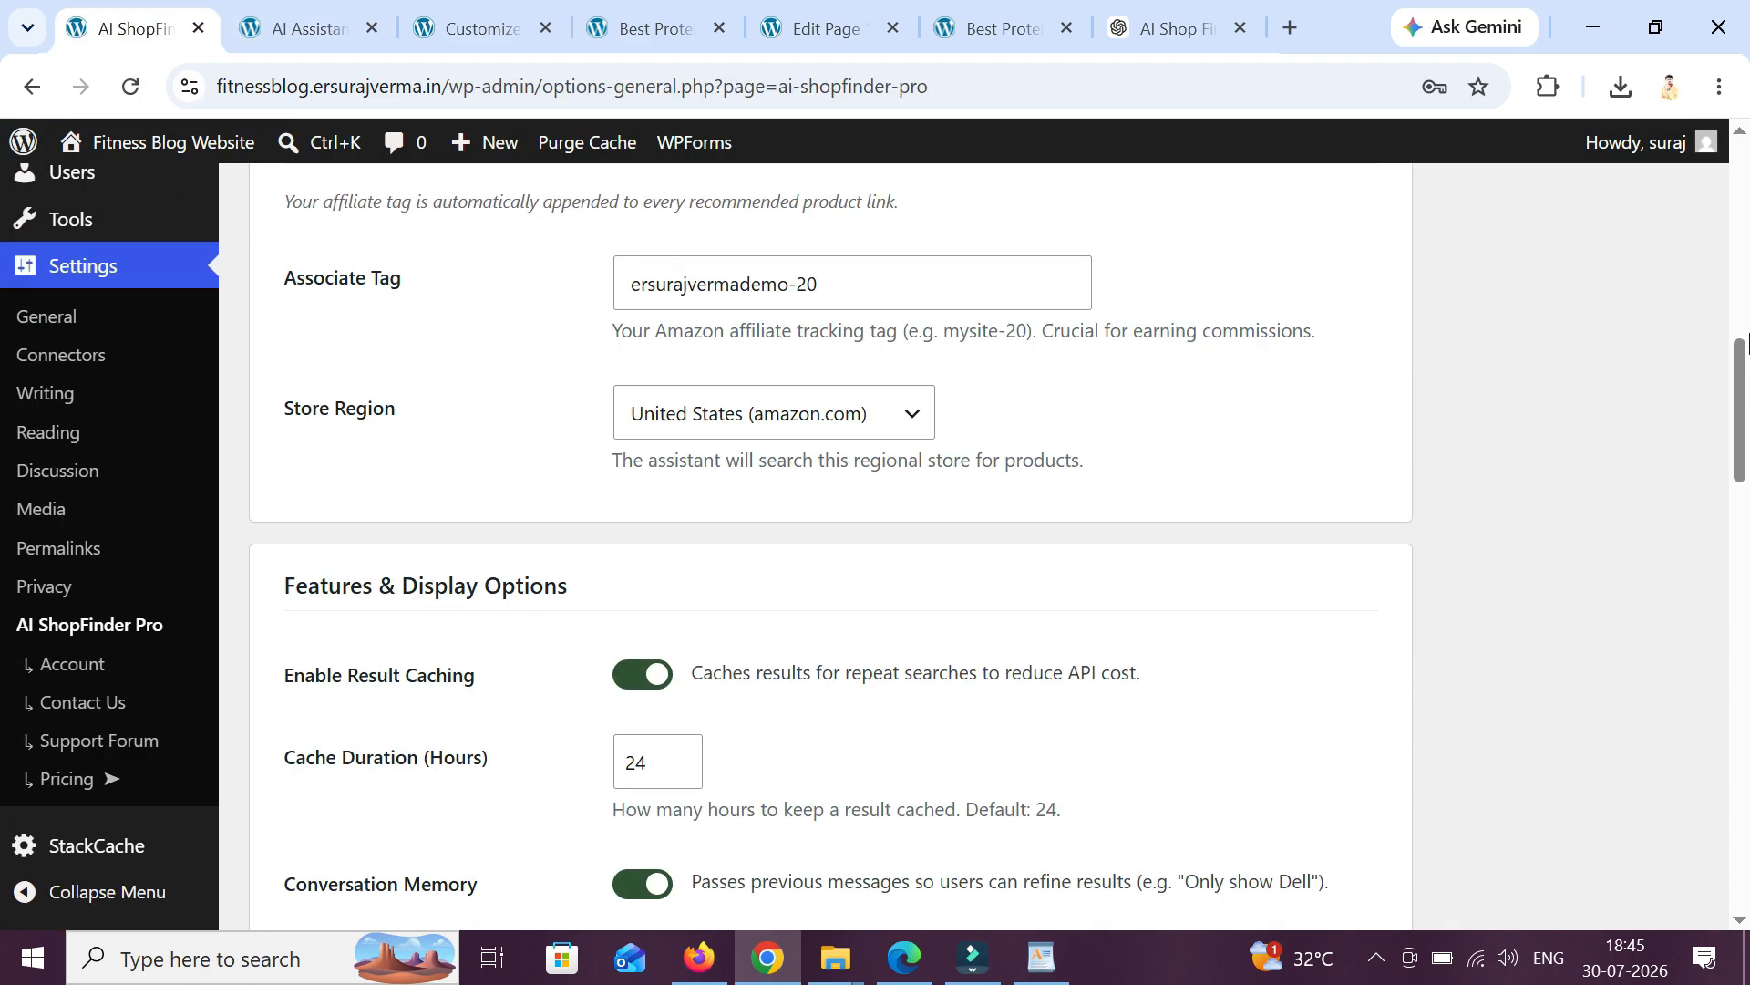
drag(1739, 401, 1740, 590)
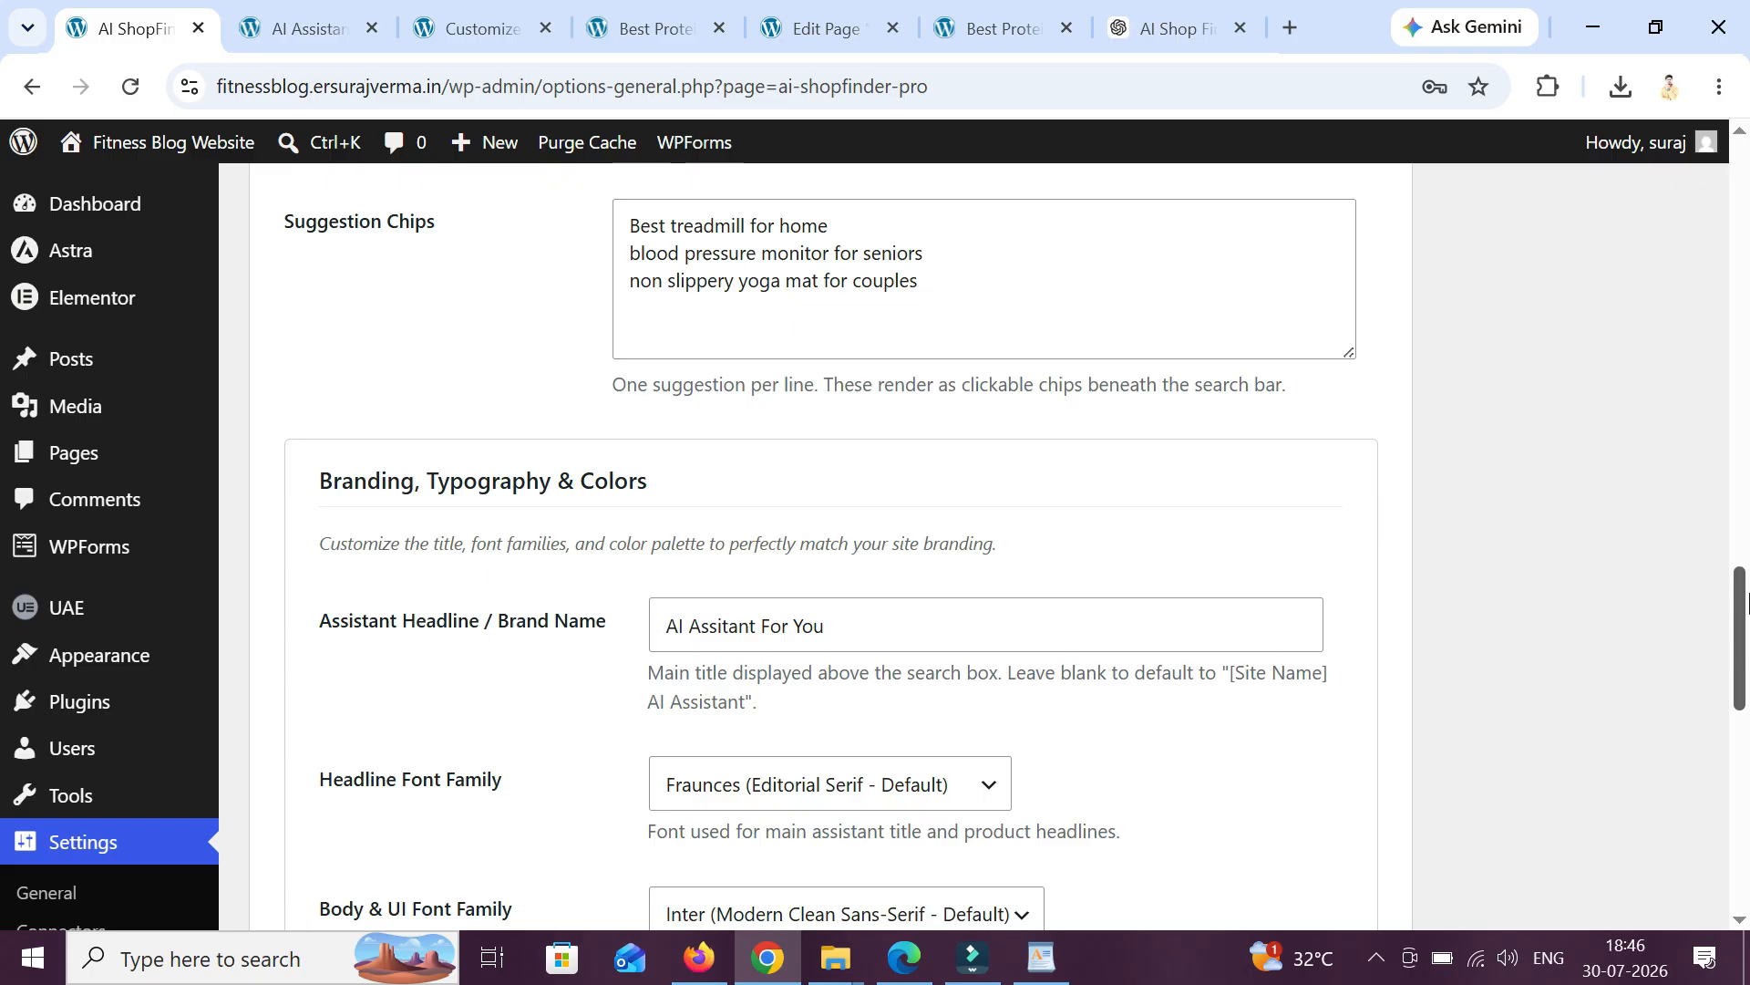
click(700, 621)
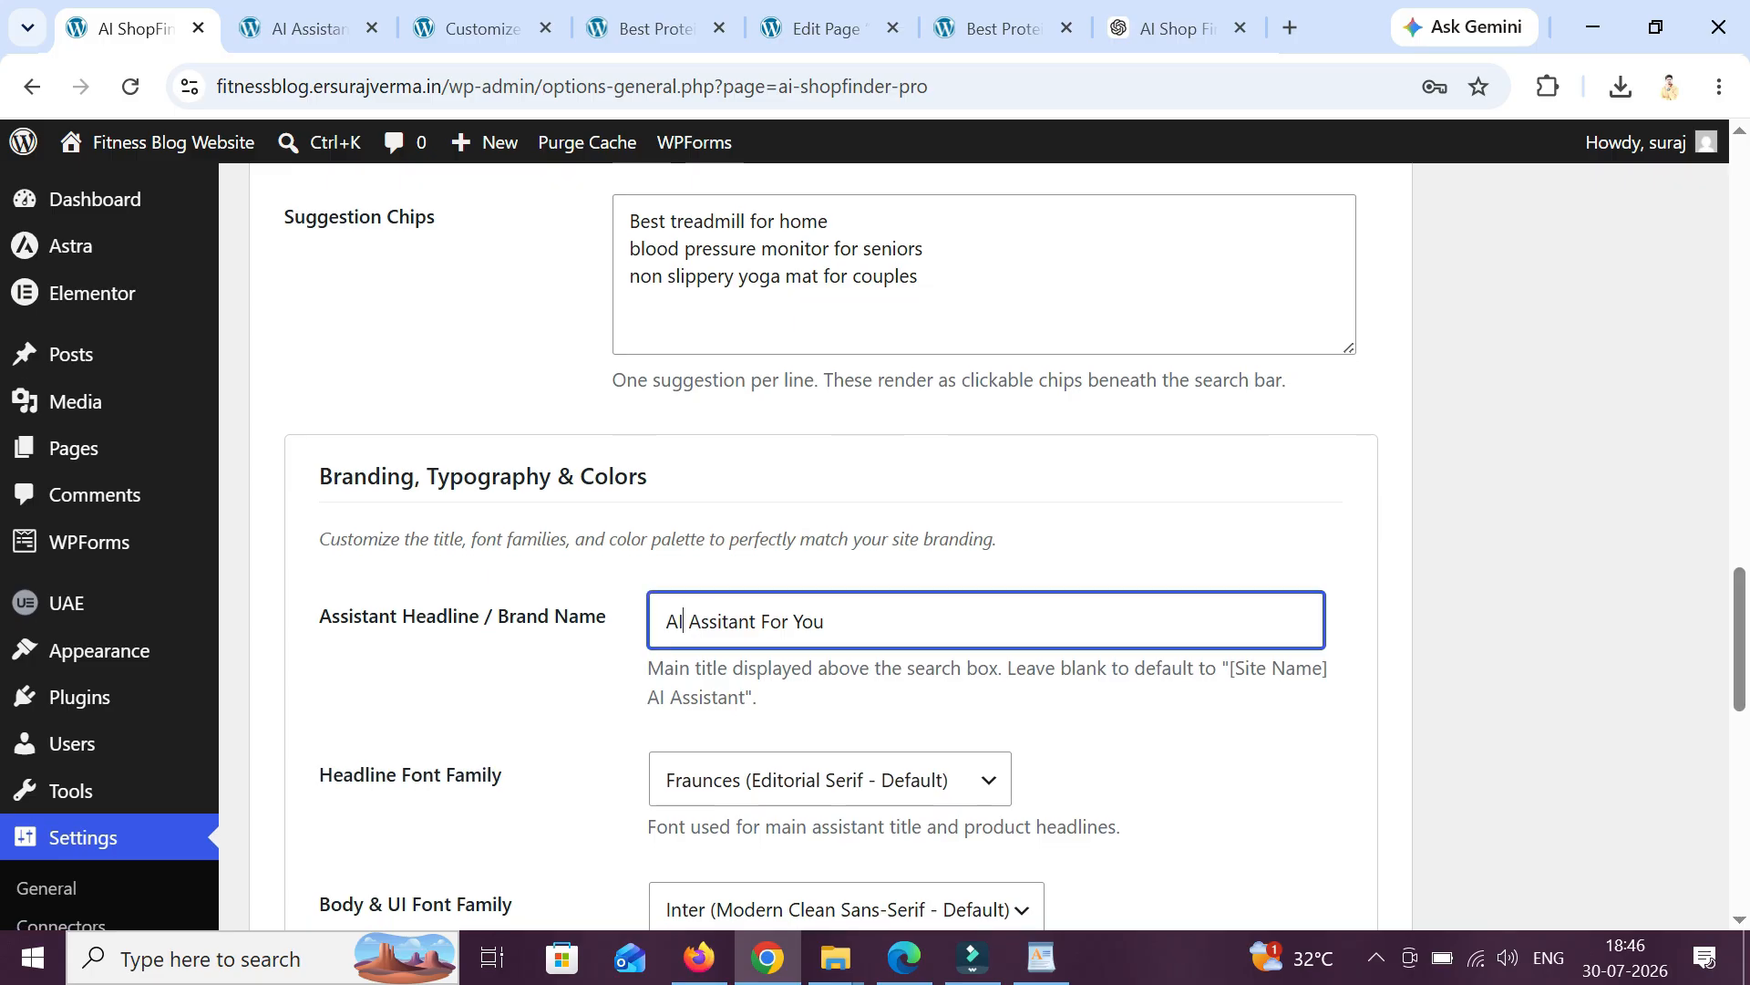
scroll(805, 578, down, 15)
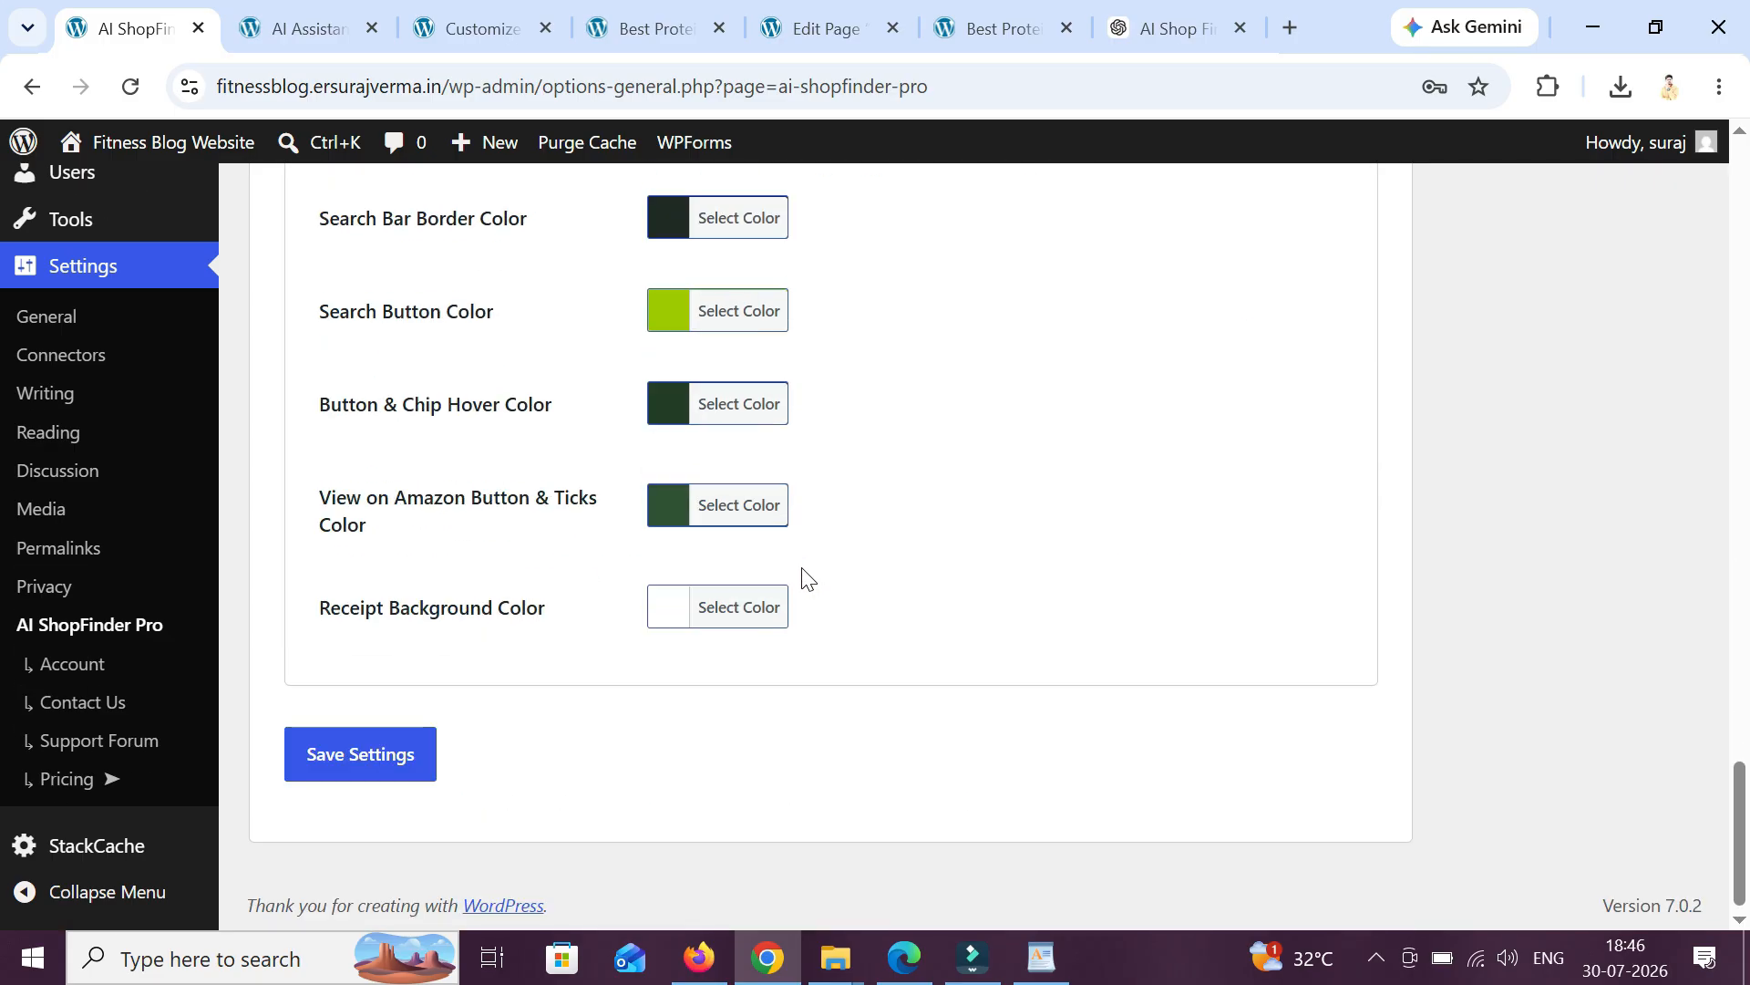
click(412, 756)
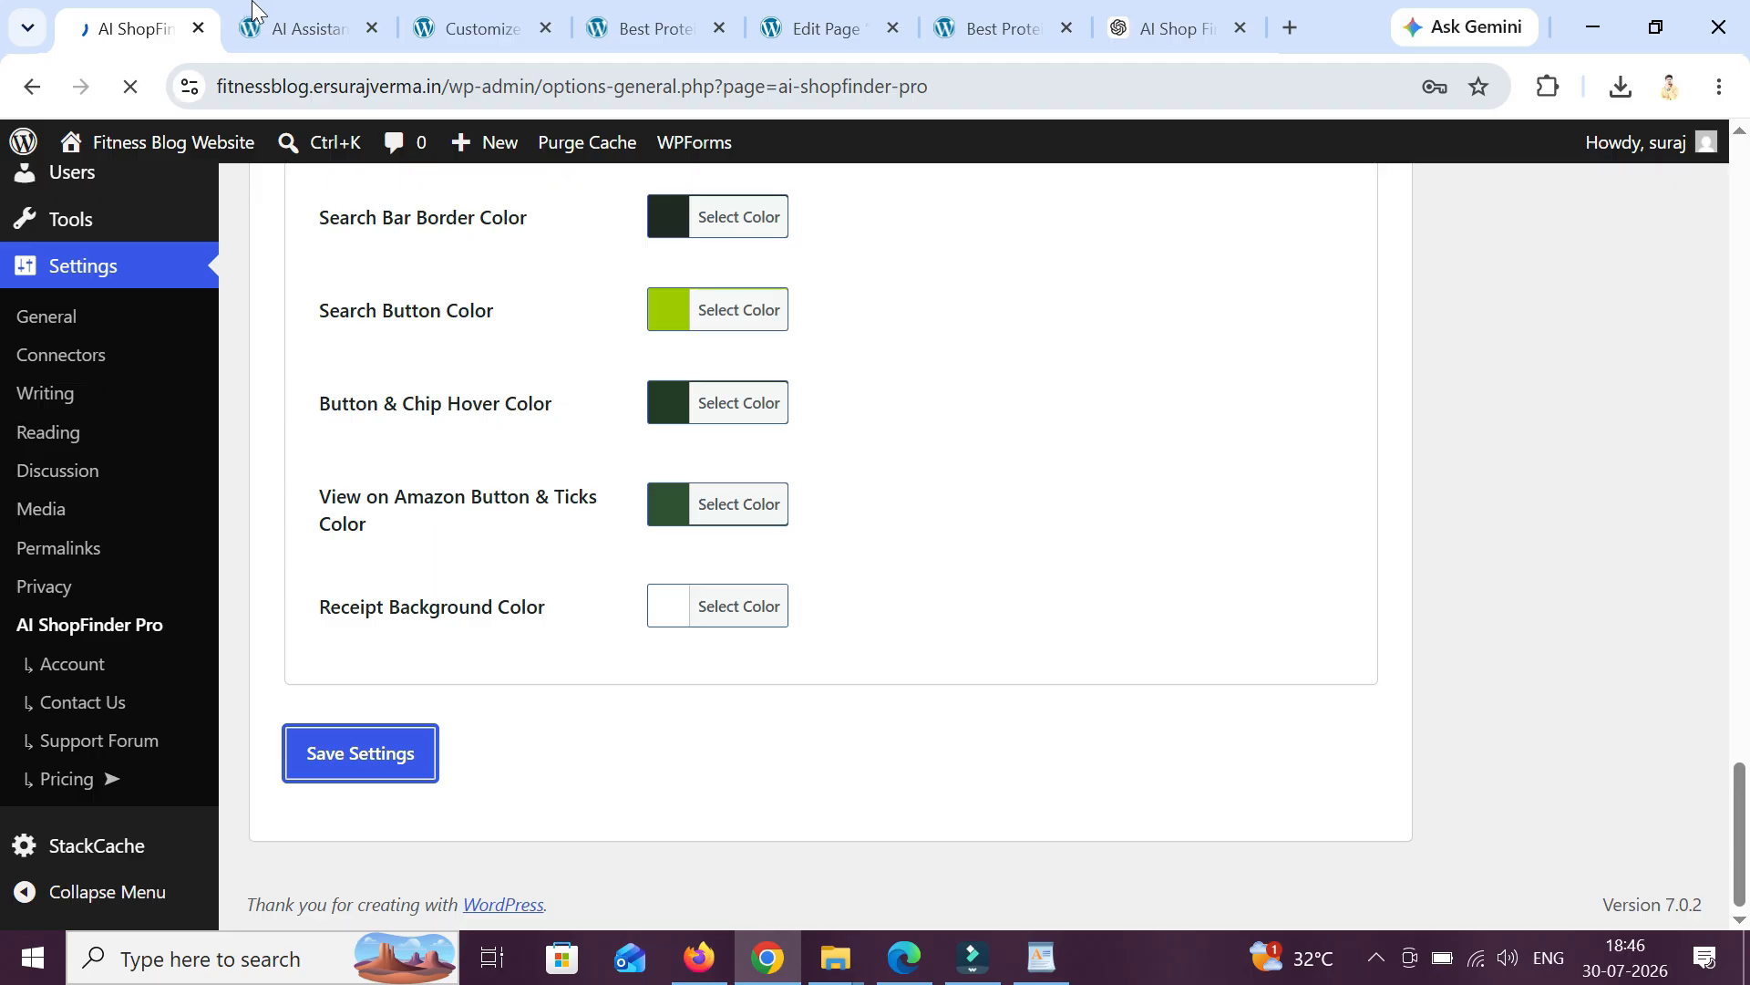
click(301, 29)
click(132, 88)
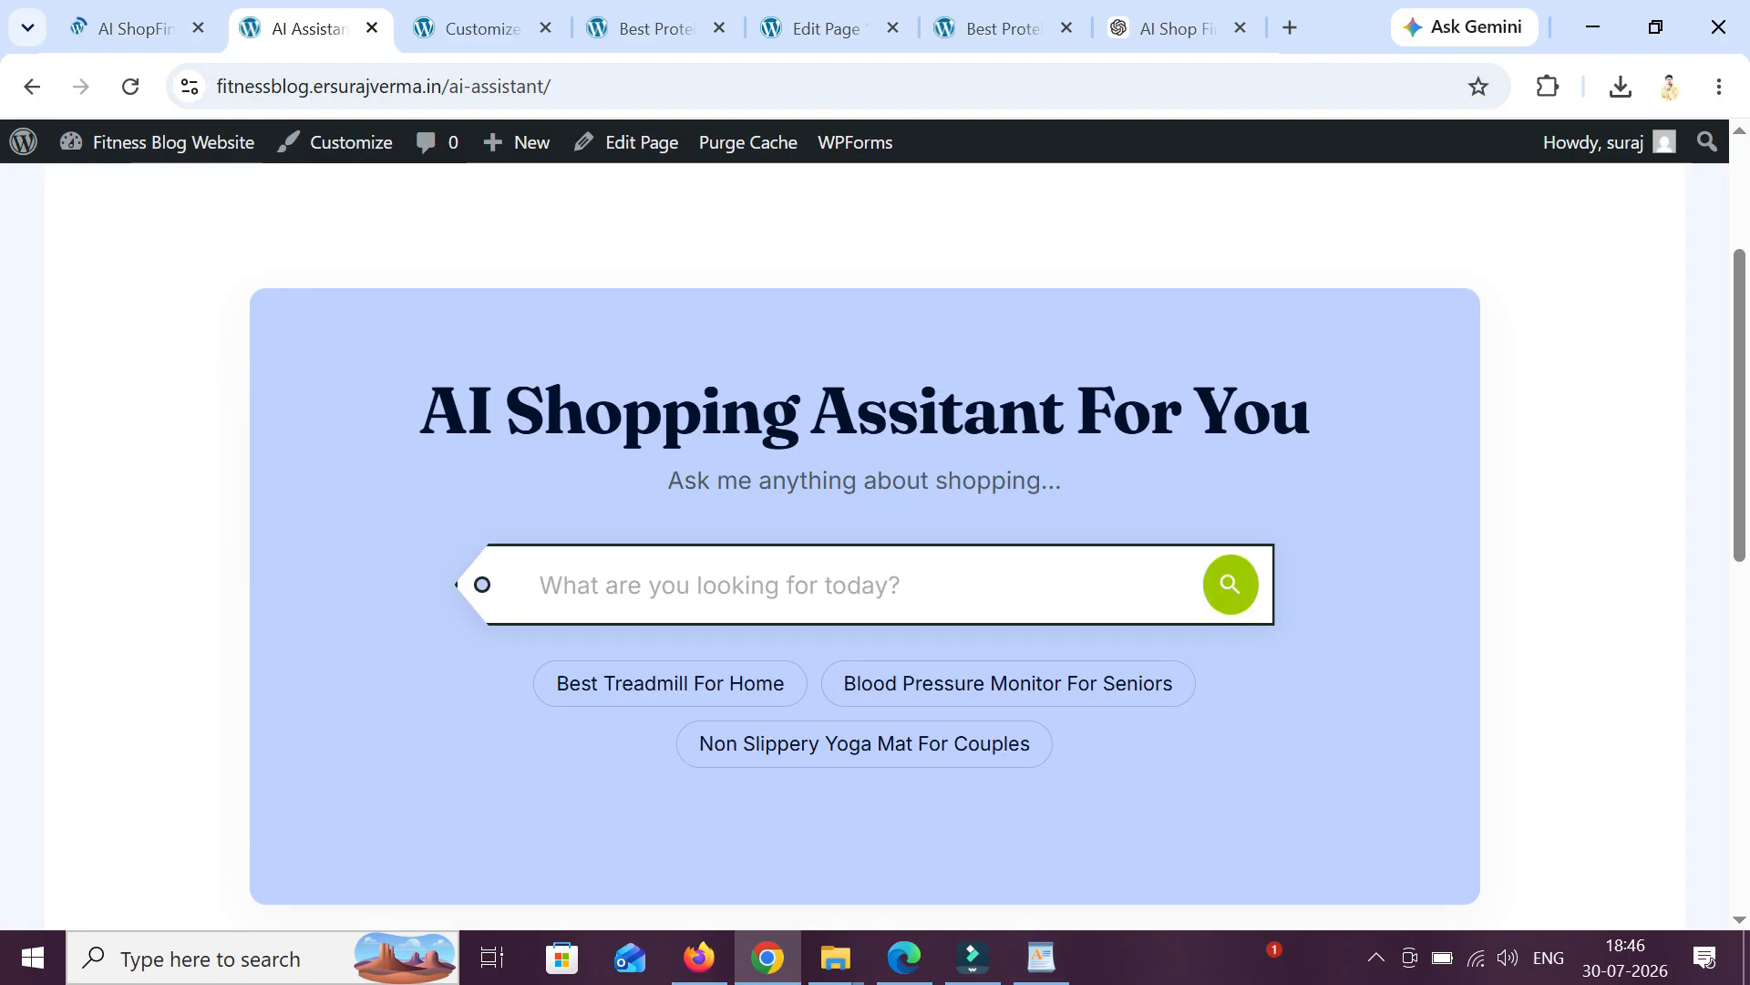
- Run the 'Best Treadmill For Home' chip and review the three treadmill picks and Amazon disclosure
click(619, 684)
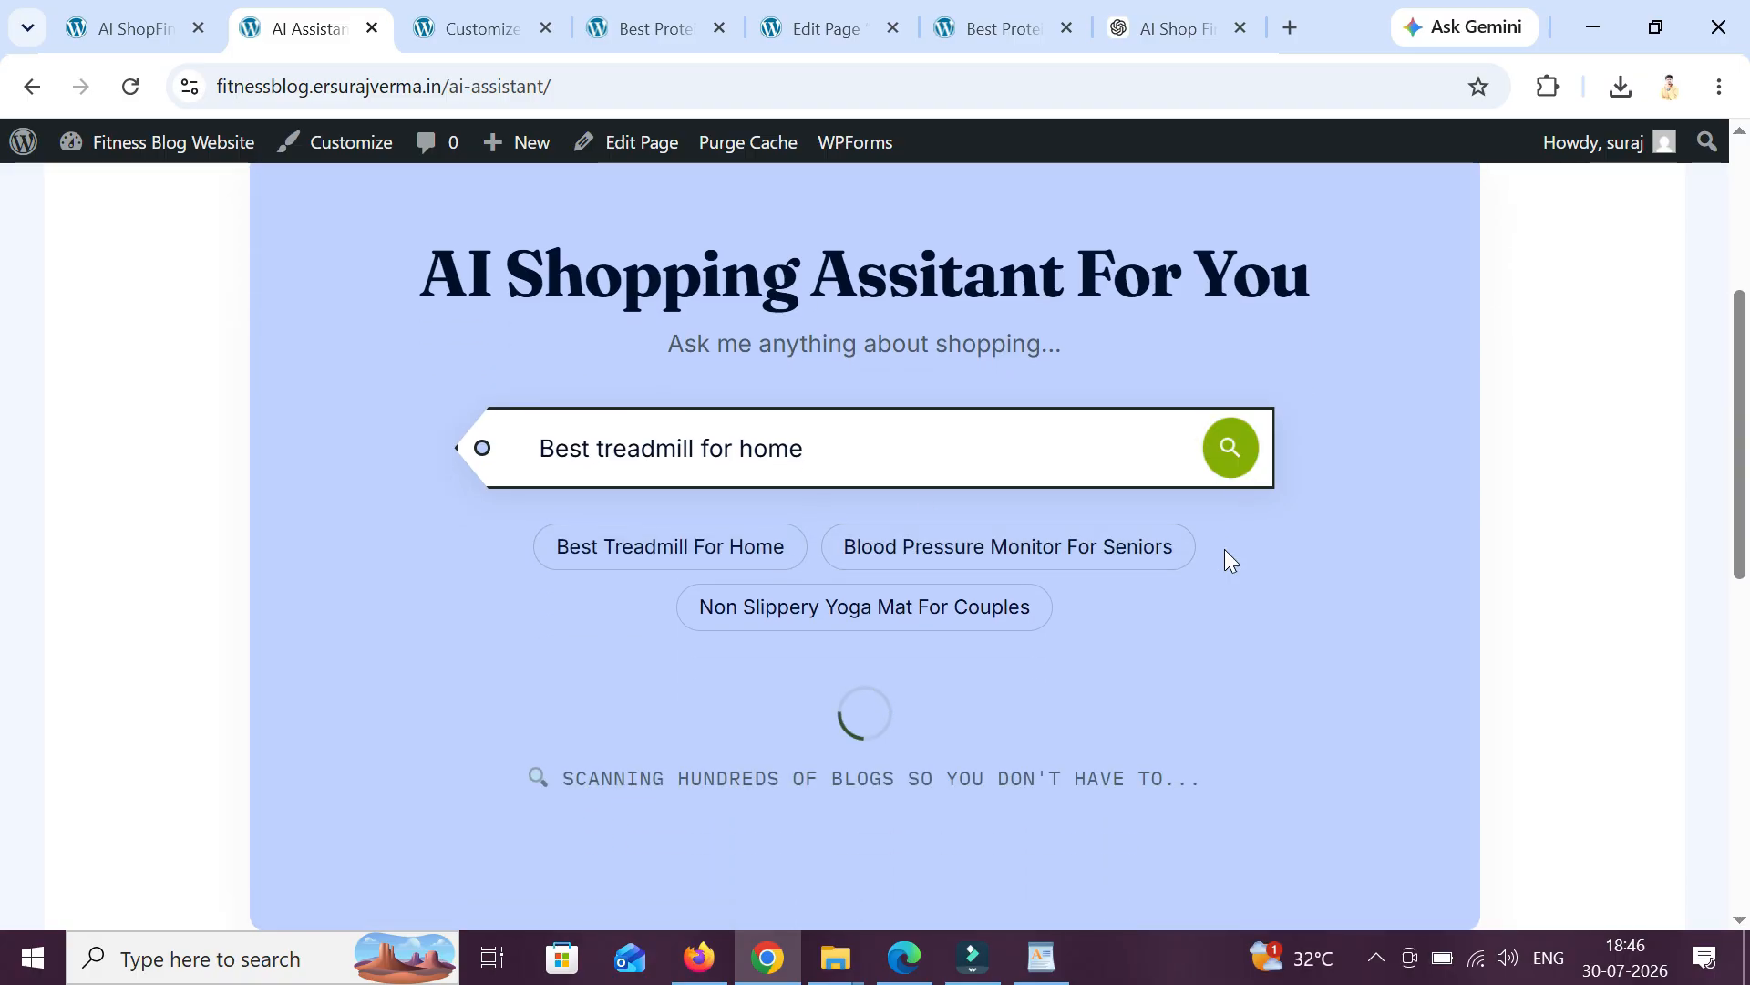
scroll(802, 688, down, 1)
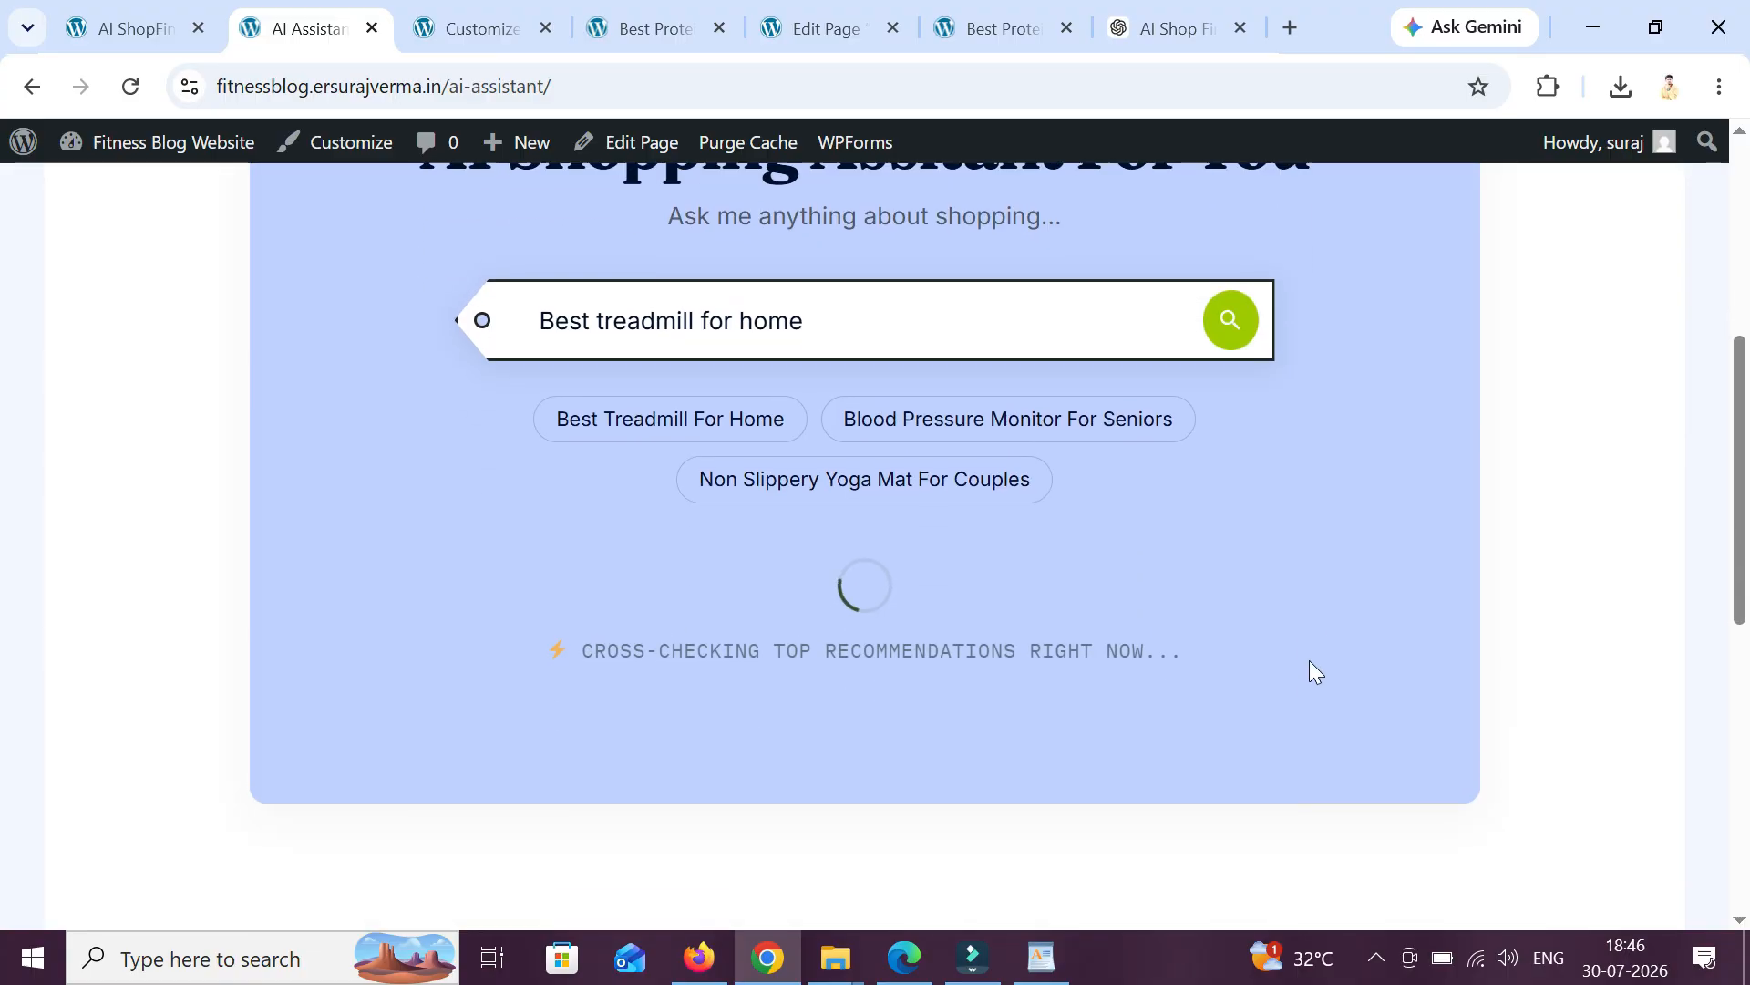
scroll(1310, 663, up, 1)
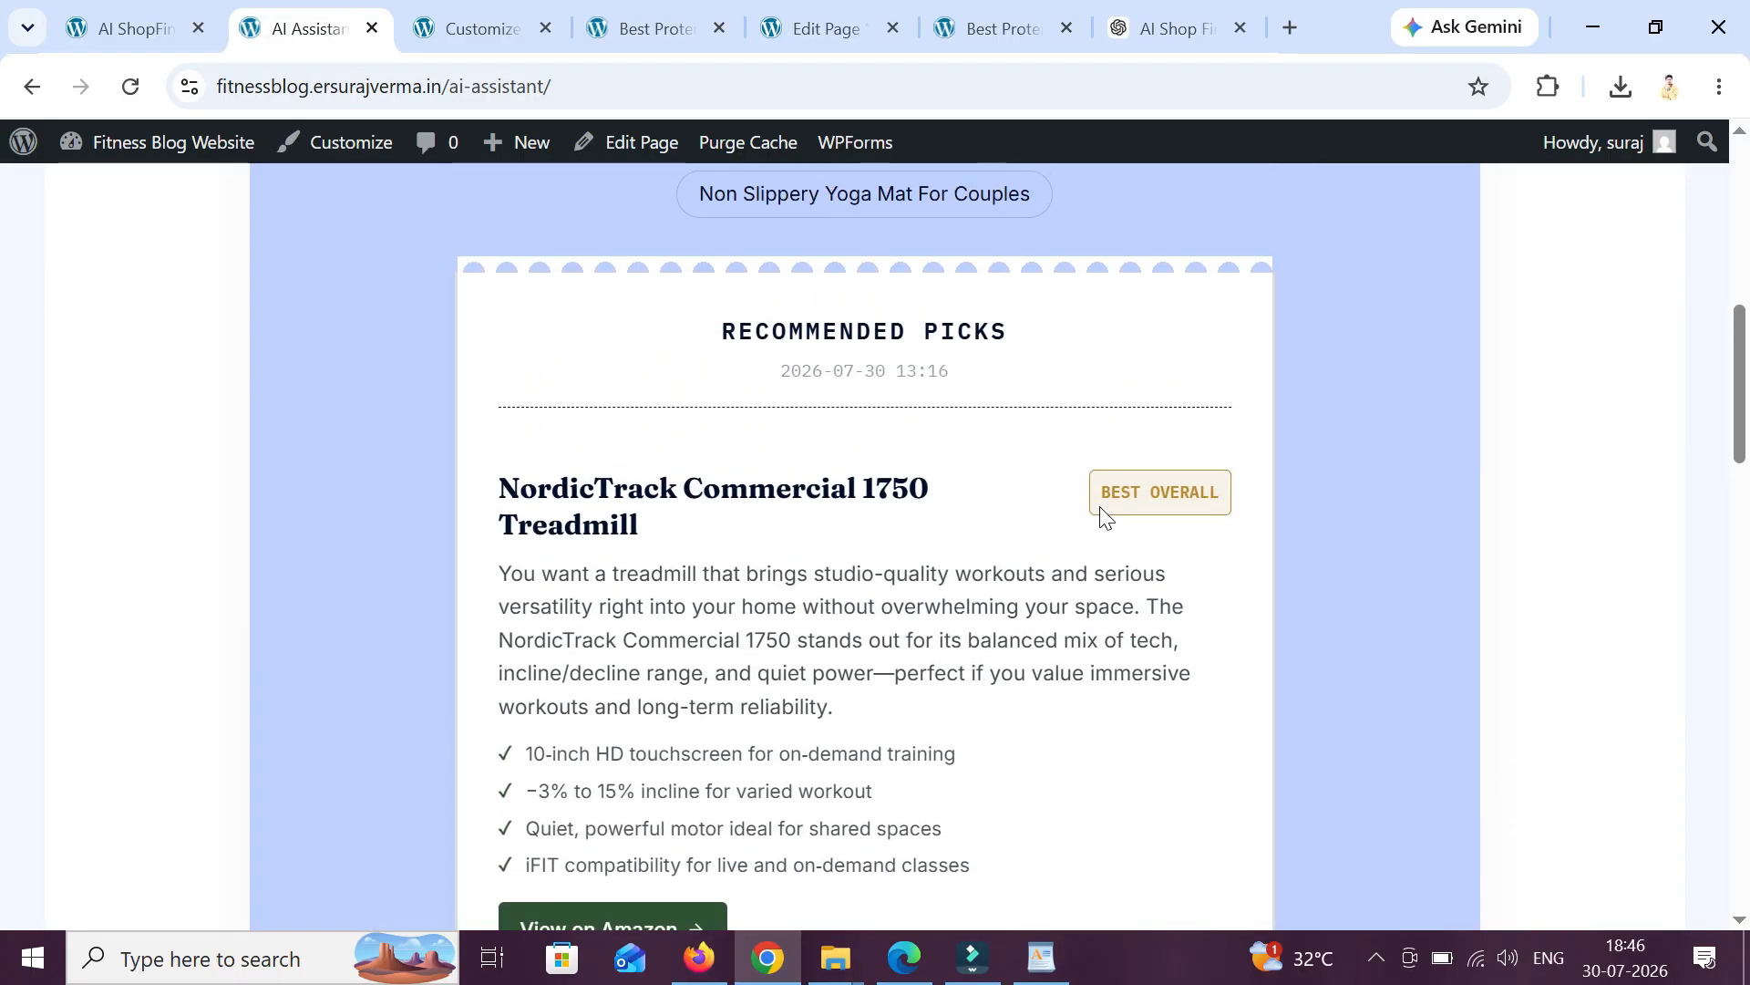
scroll(1103, 515, down, 12)
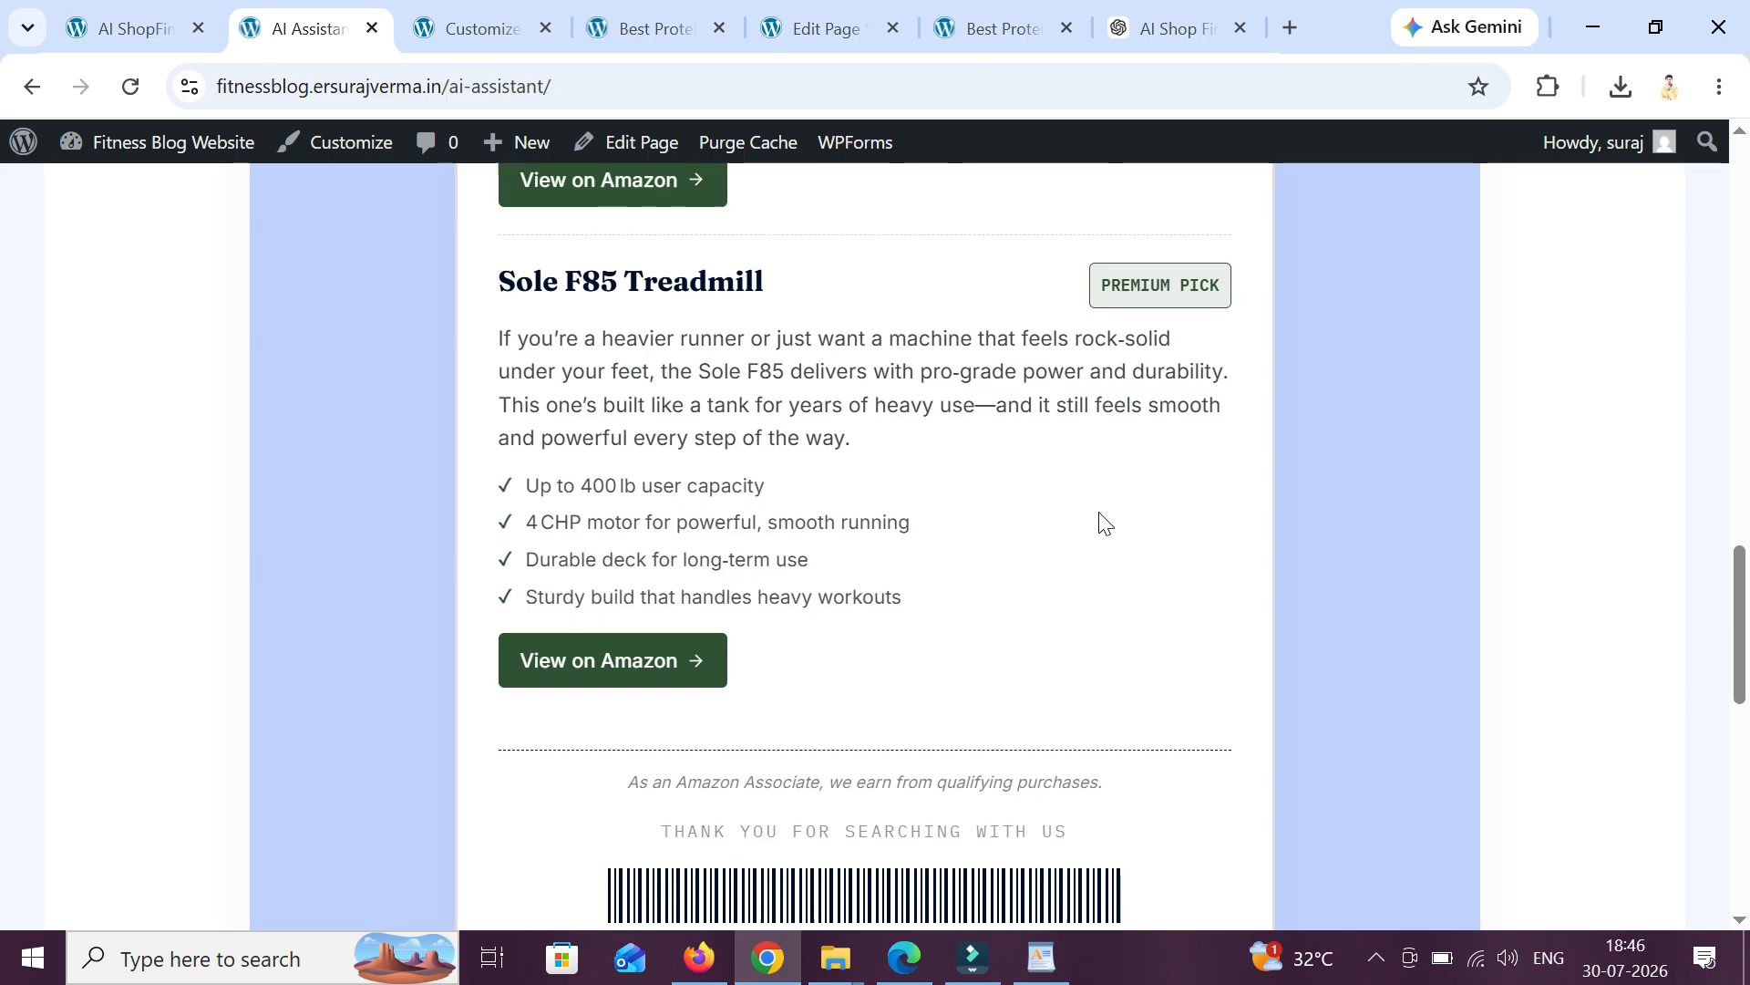
scroll(1103, 520, down, 4)
scroll(1103, 520, up, 1)
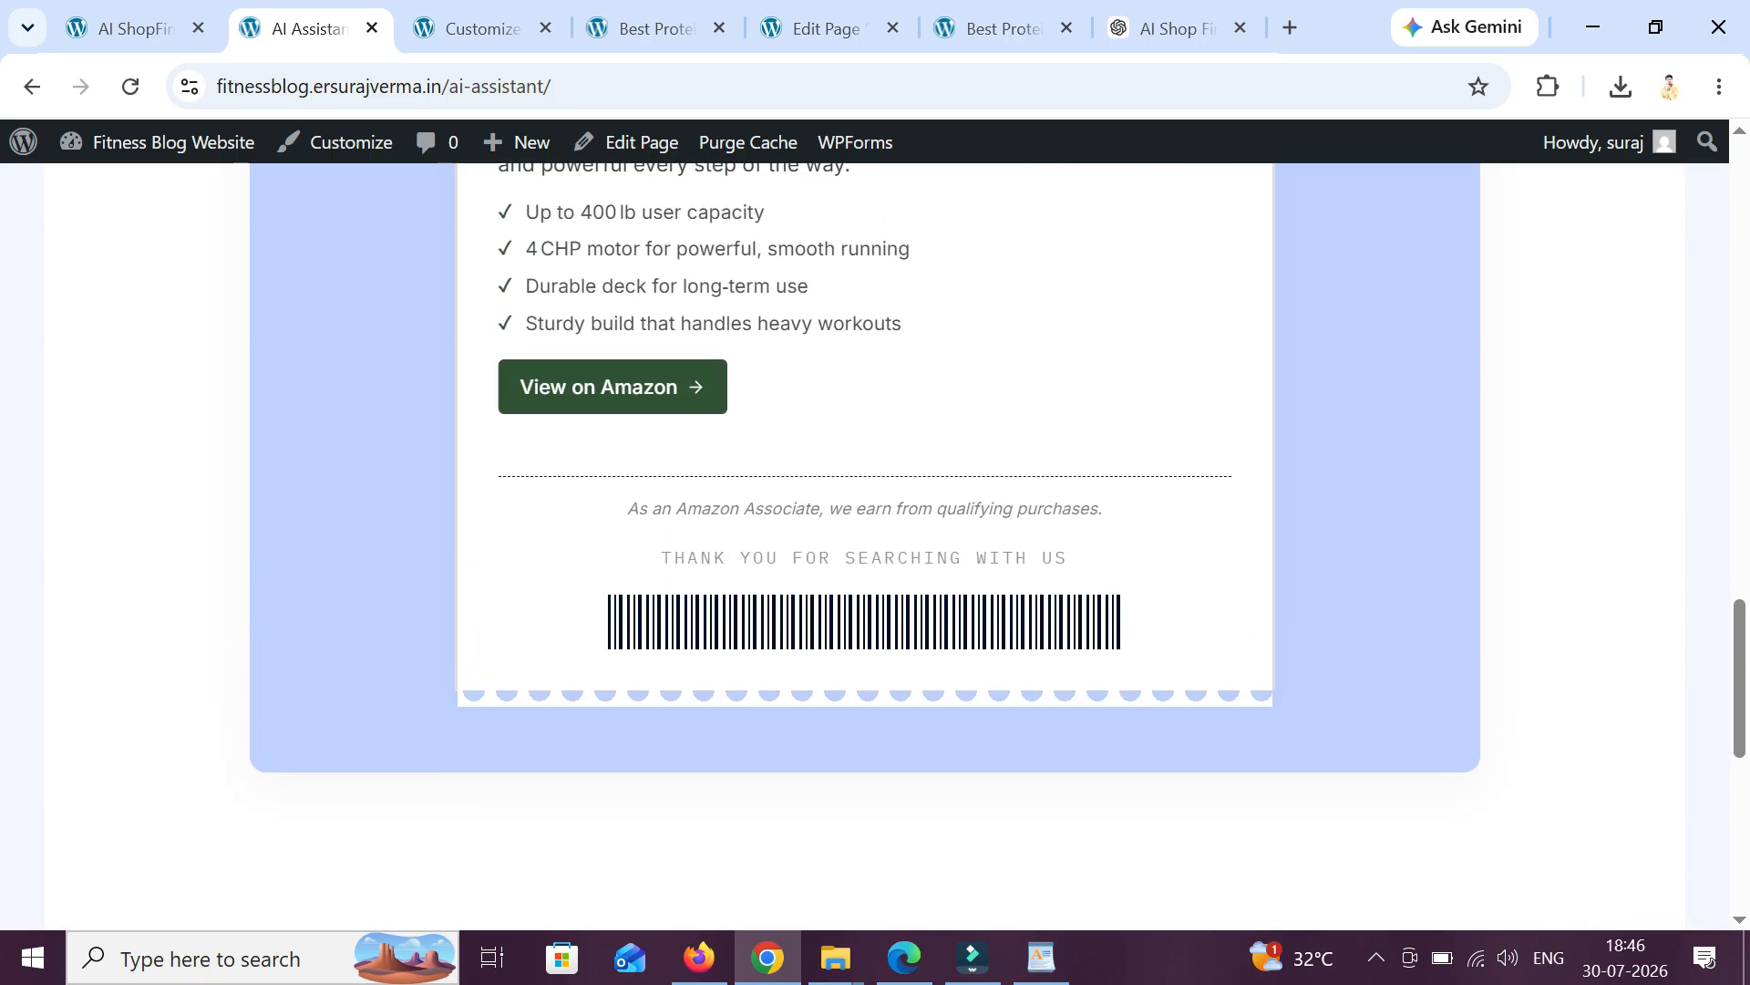
drag(661, 509, 1052, 509)
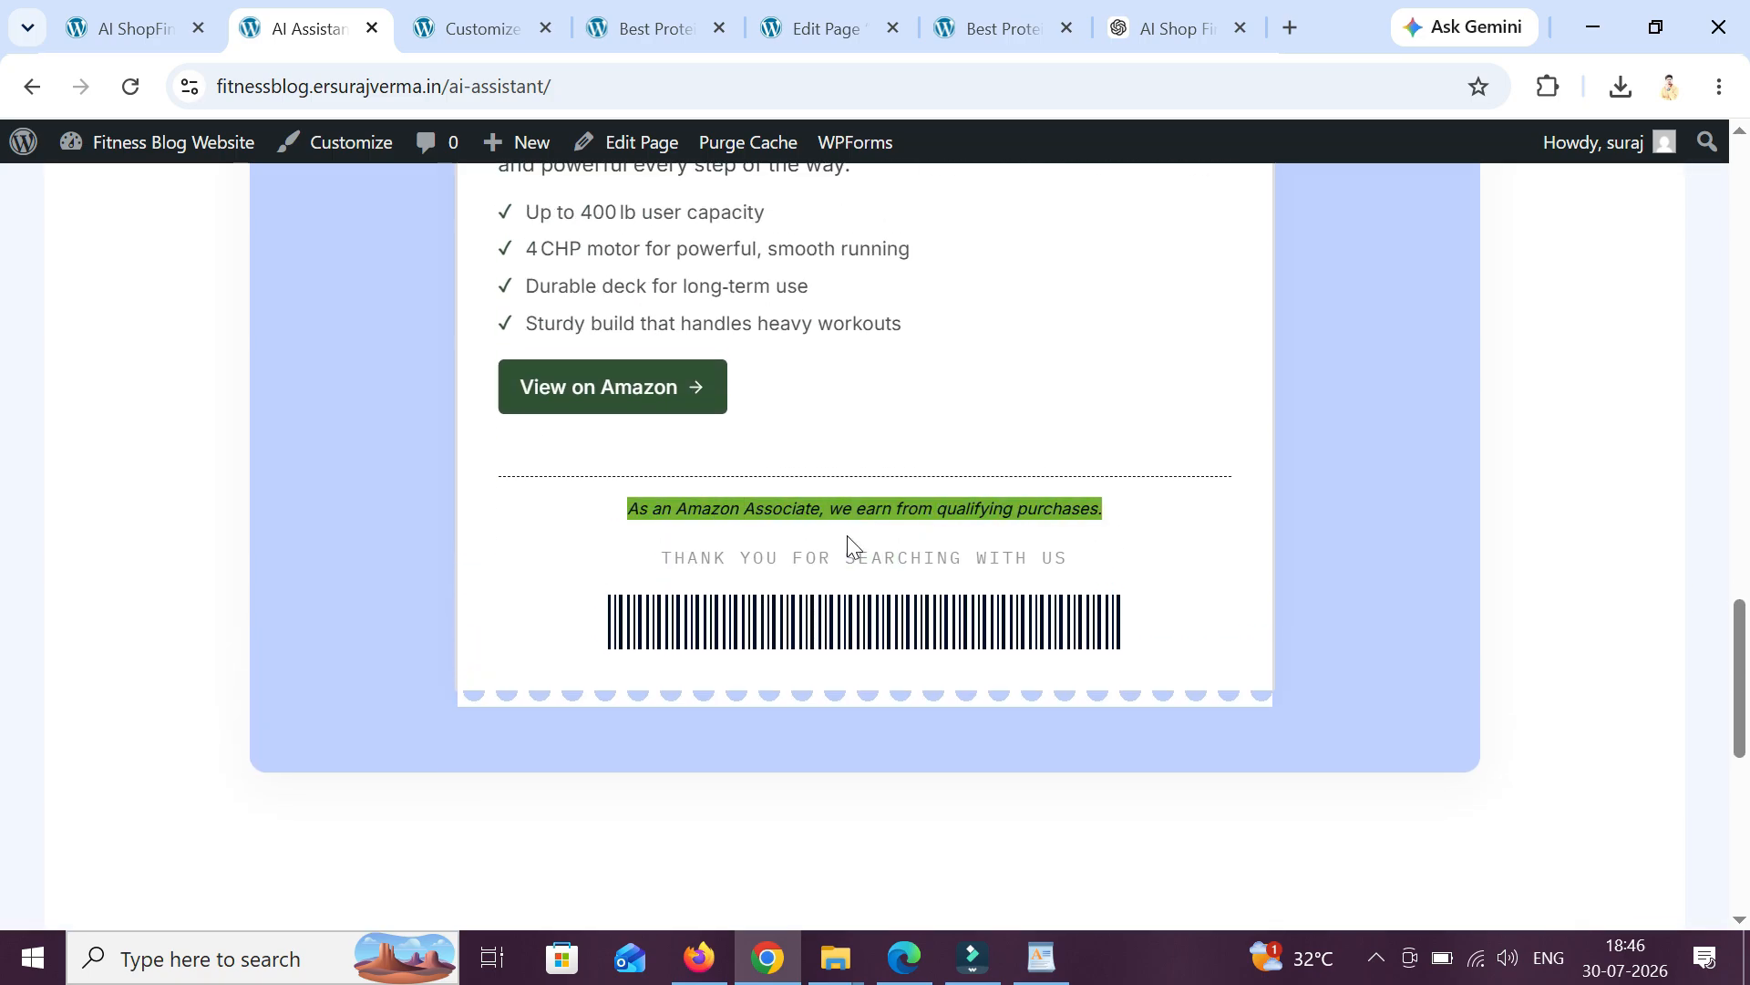
click(1027, 456)
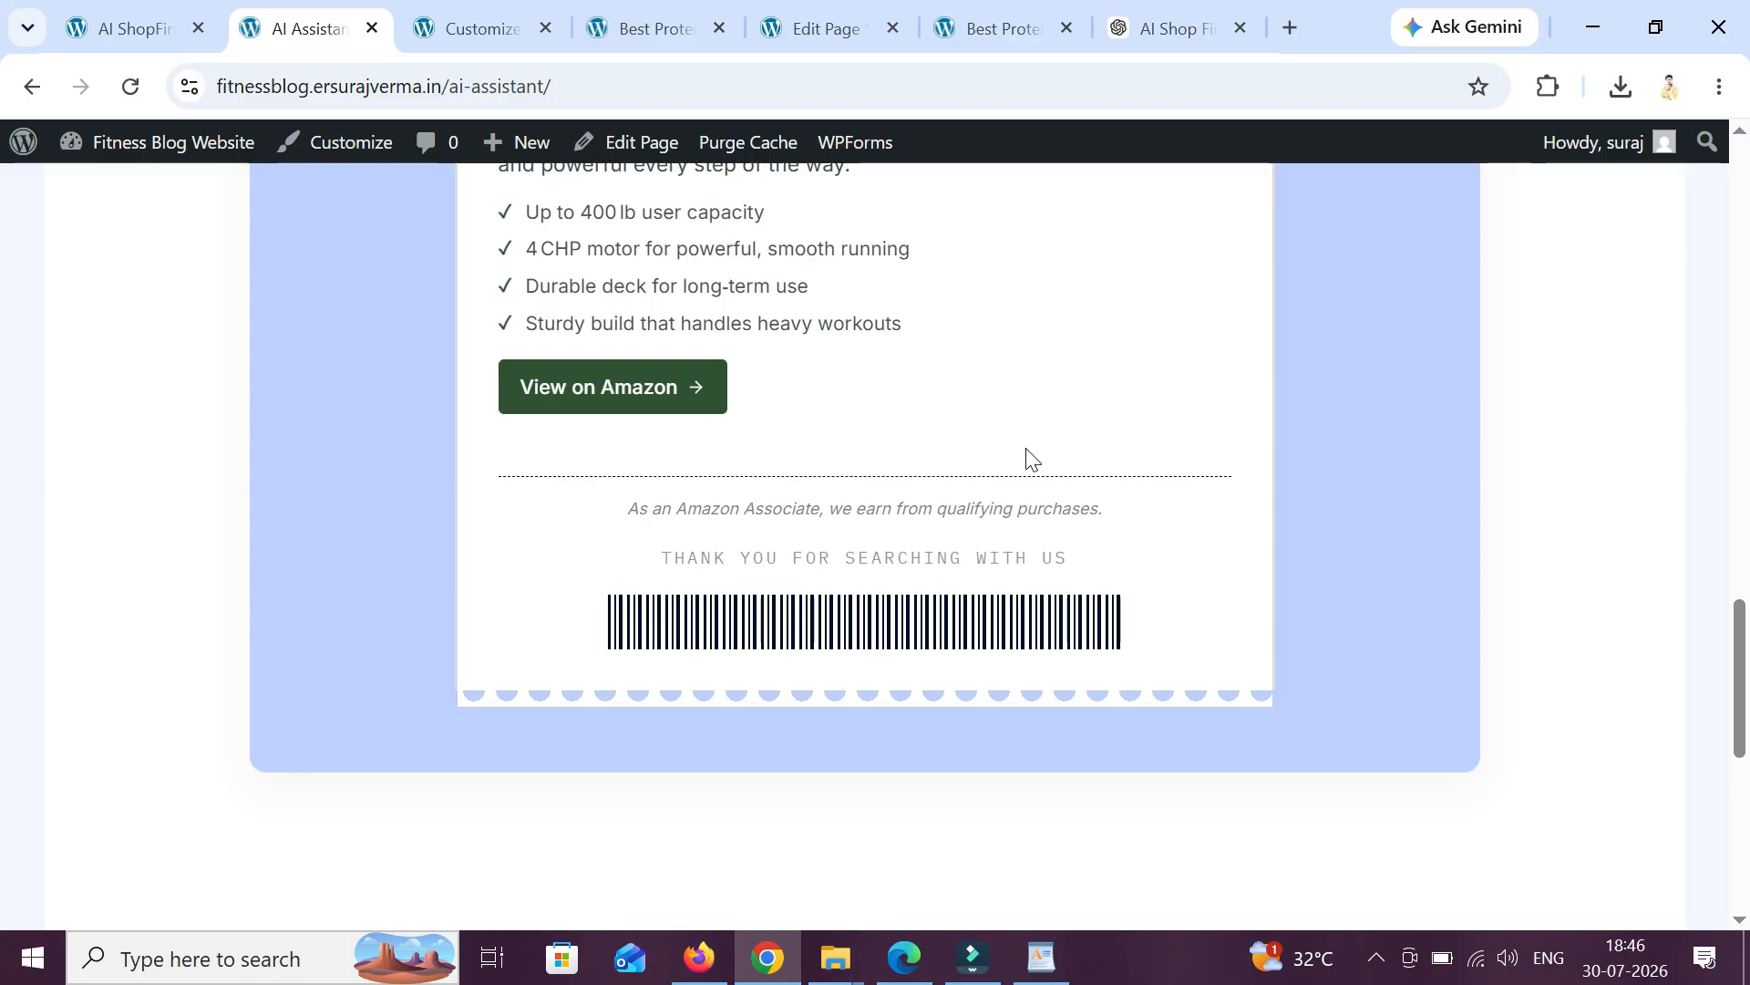
scroll(998, 510, up, 16)
scroll(978, 545, down, 4)
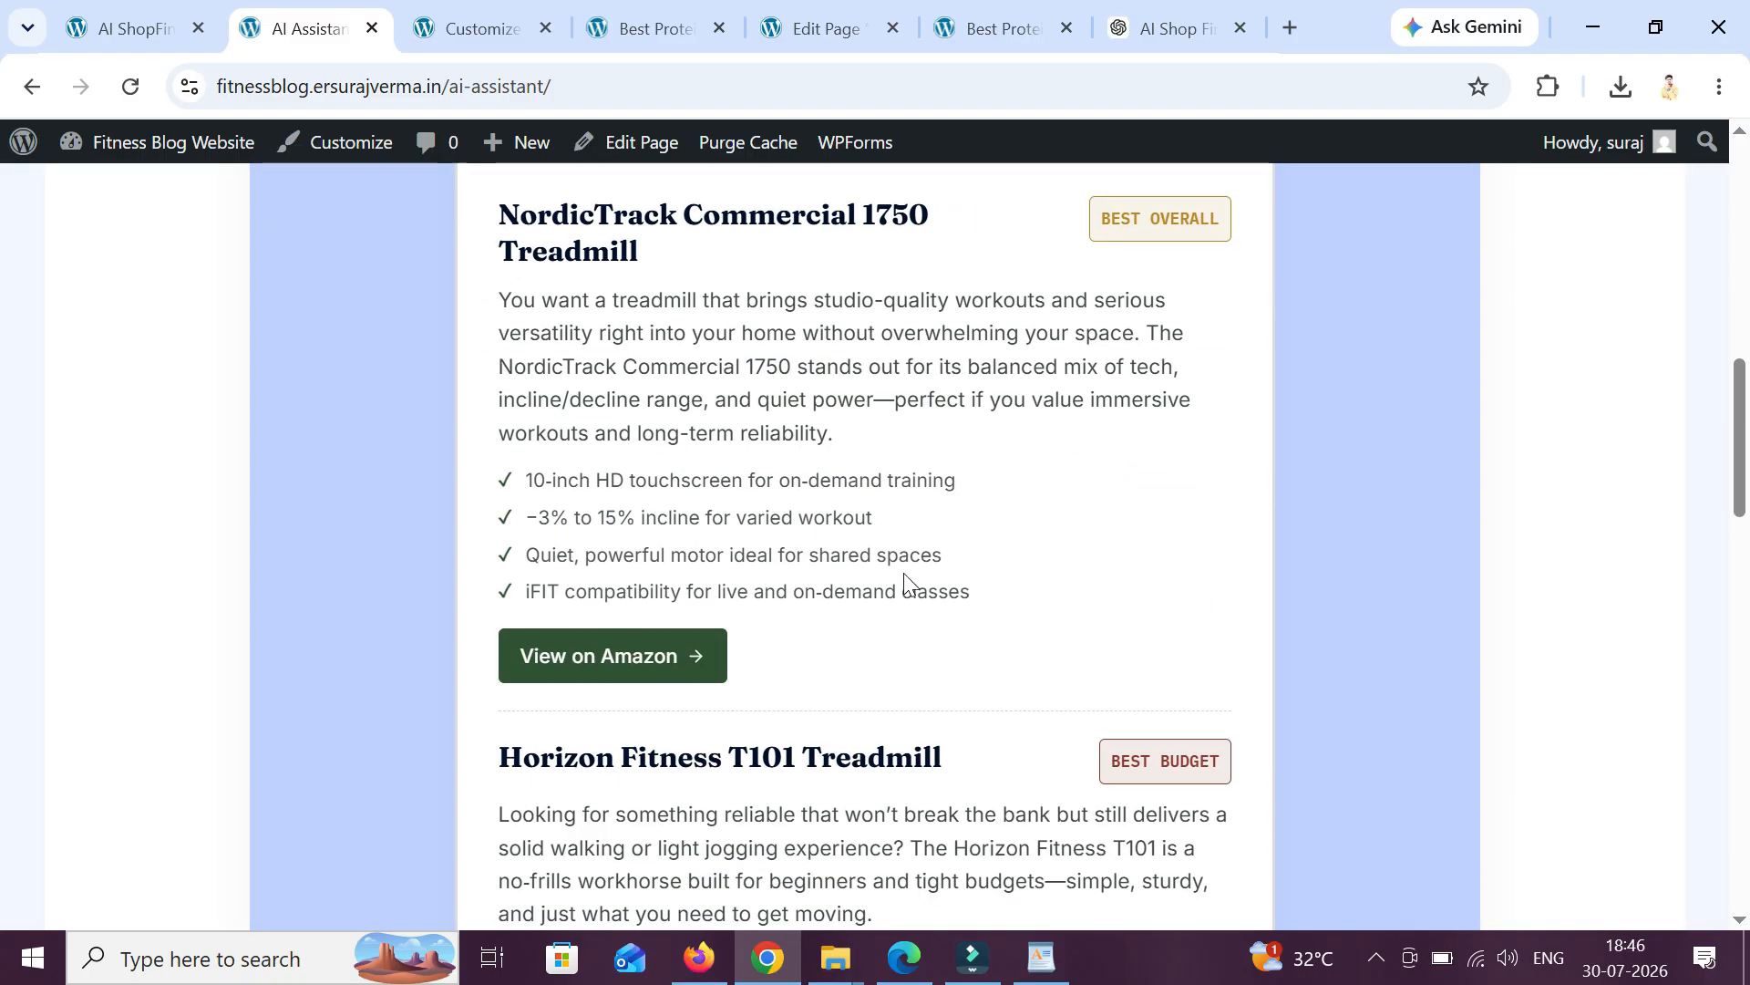
- Open the NordicTrack treadmill pick on Amazon and check the affiliate tag in its URL
click(665, 652)
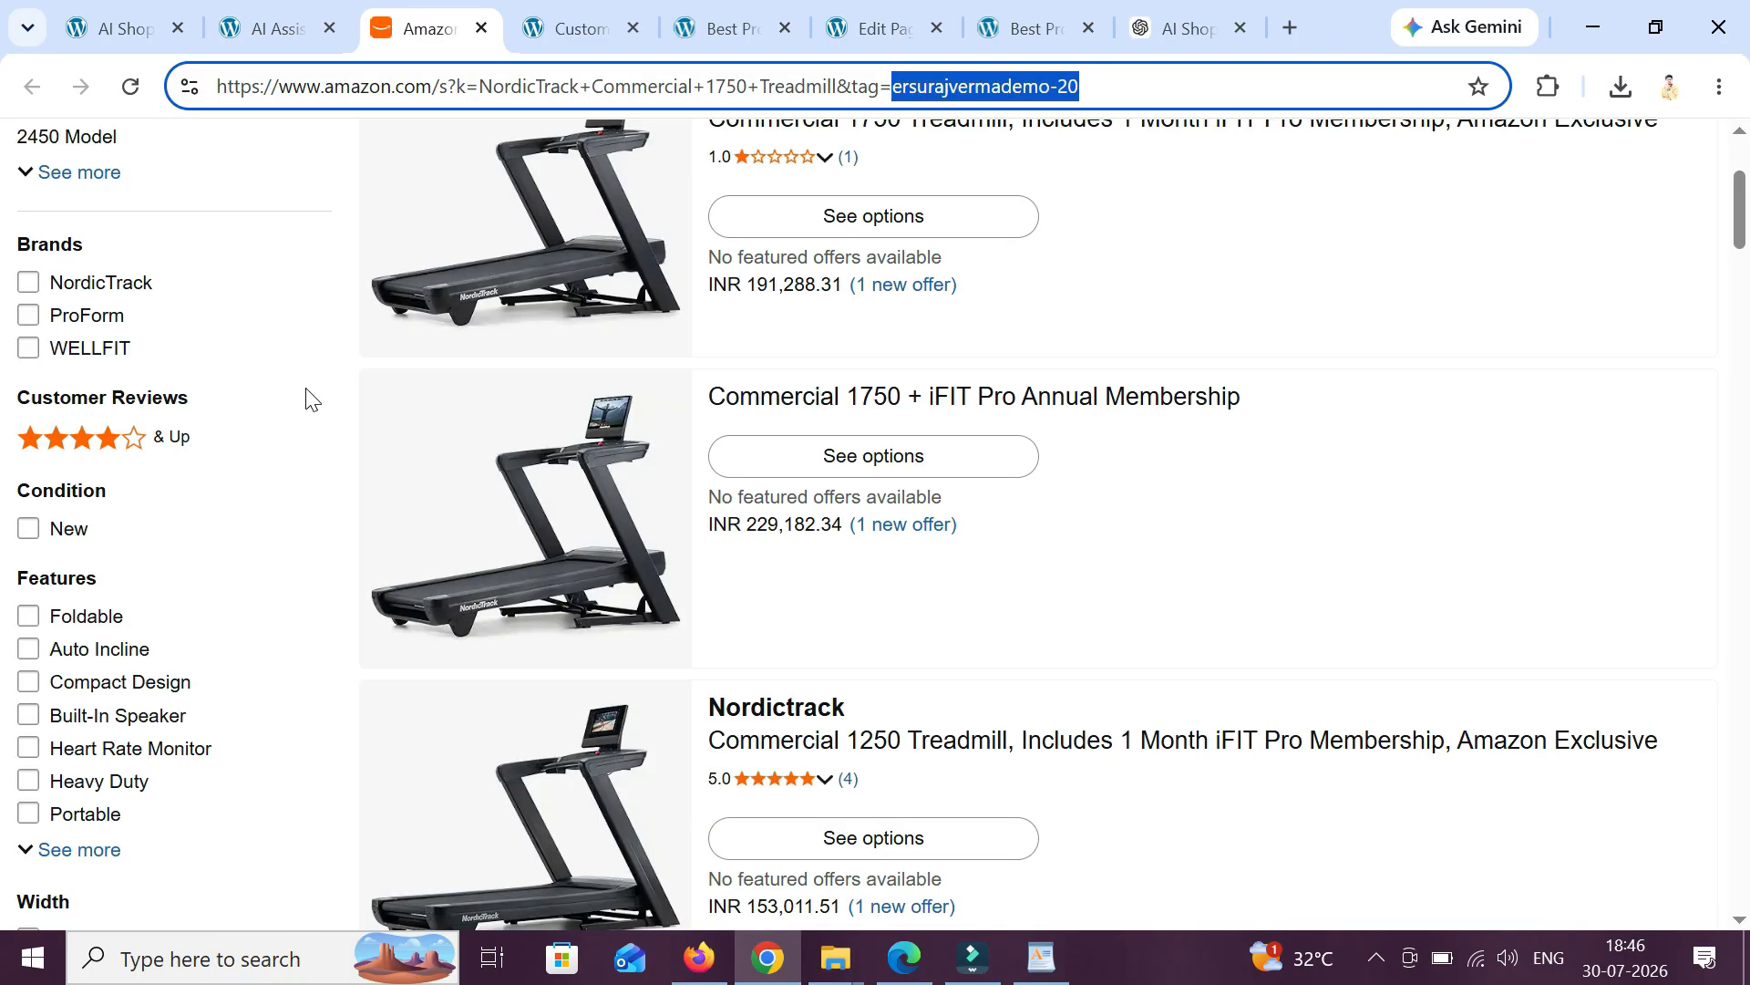
scroll(311, 399, down, 3)
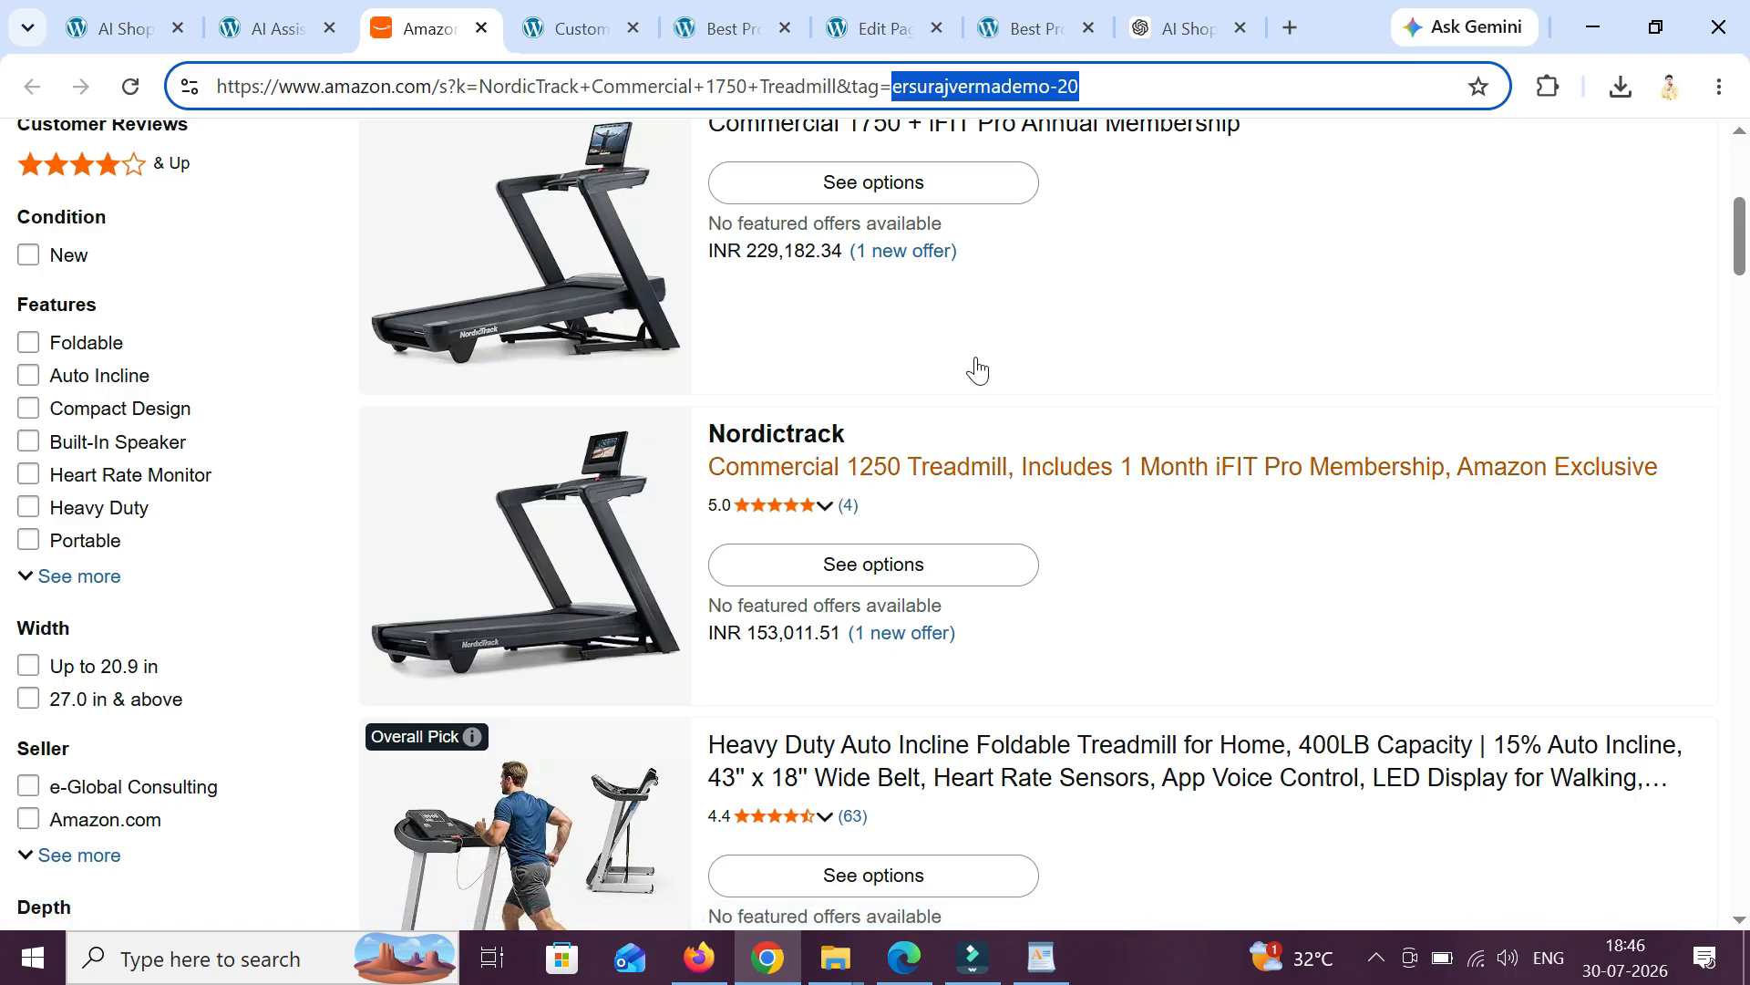
click(1081, 87)
drag(1081, 87, 891, 87)
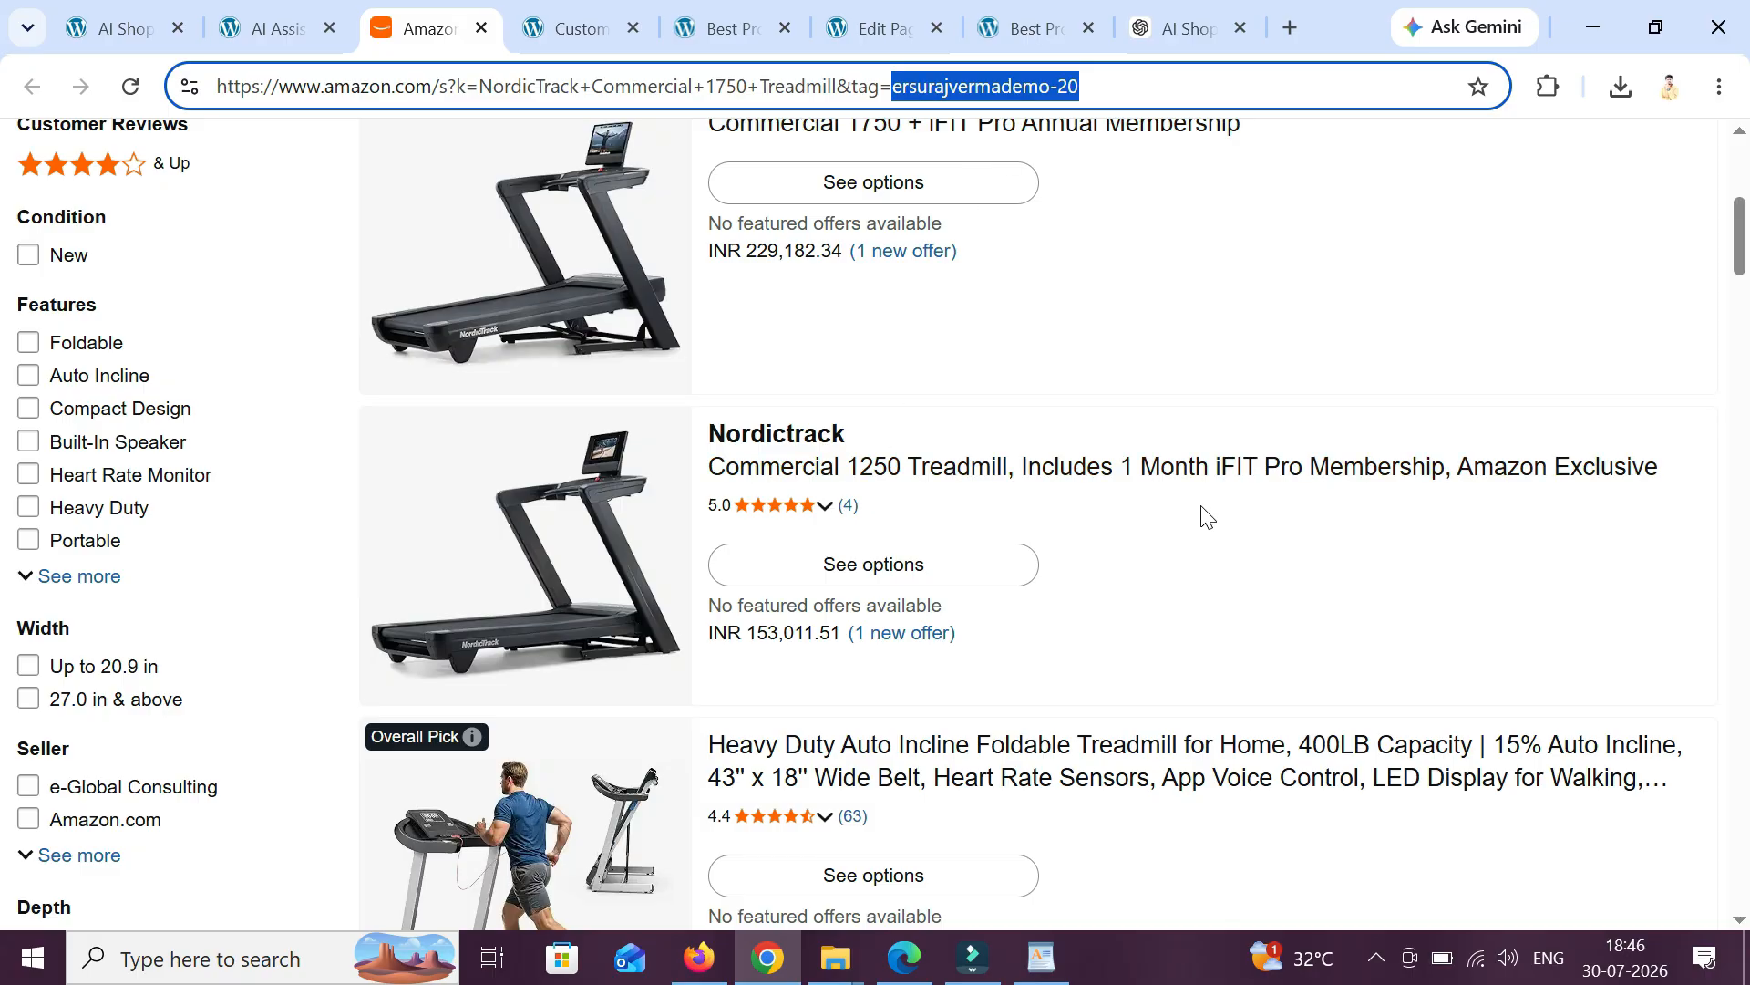
scroll(1204, 512, down, 1)
scroll(1205, 512, down, 1)
scroll(1035, 468, up, 1)
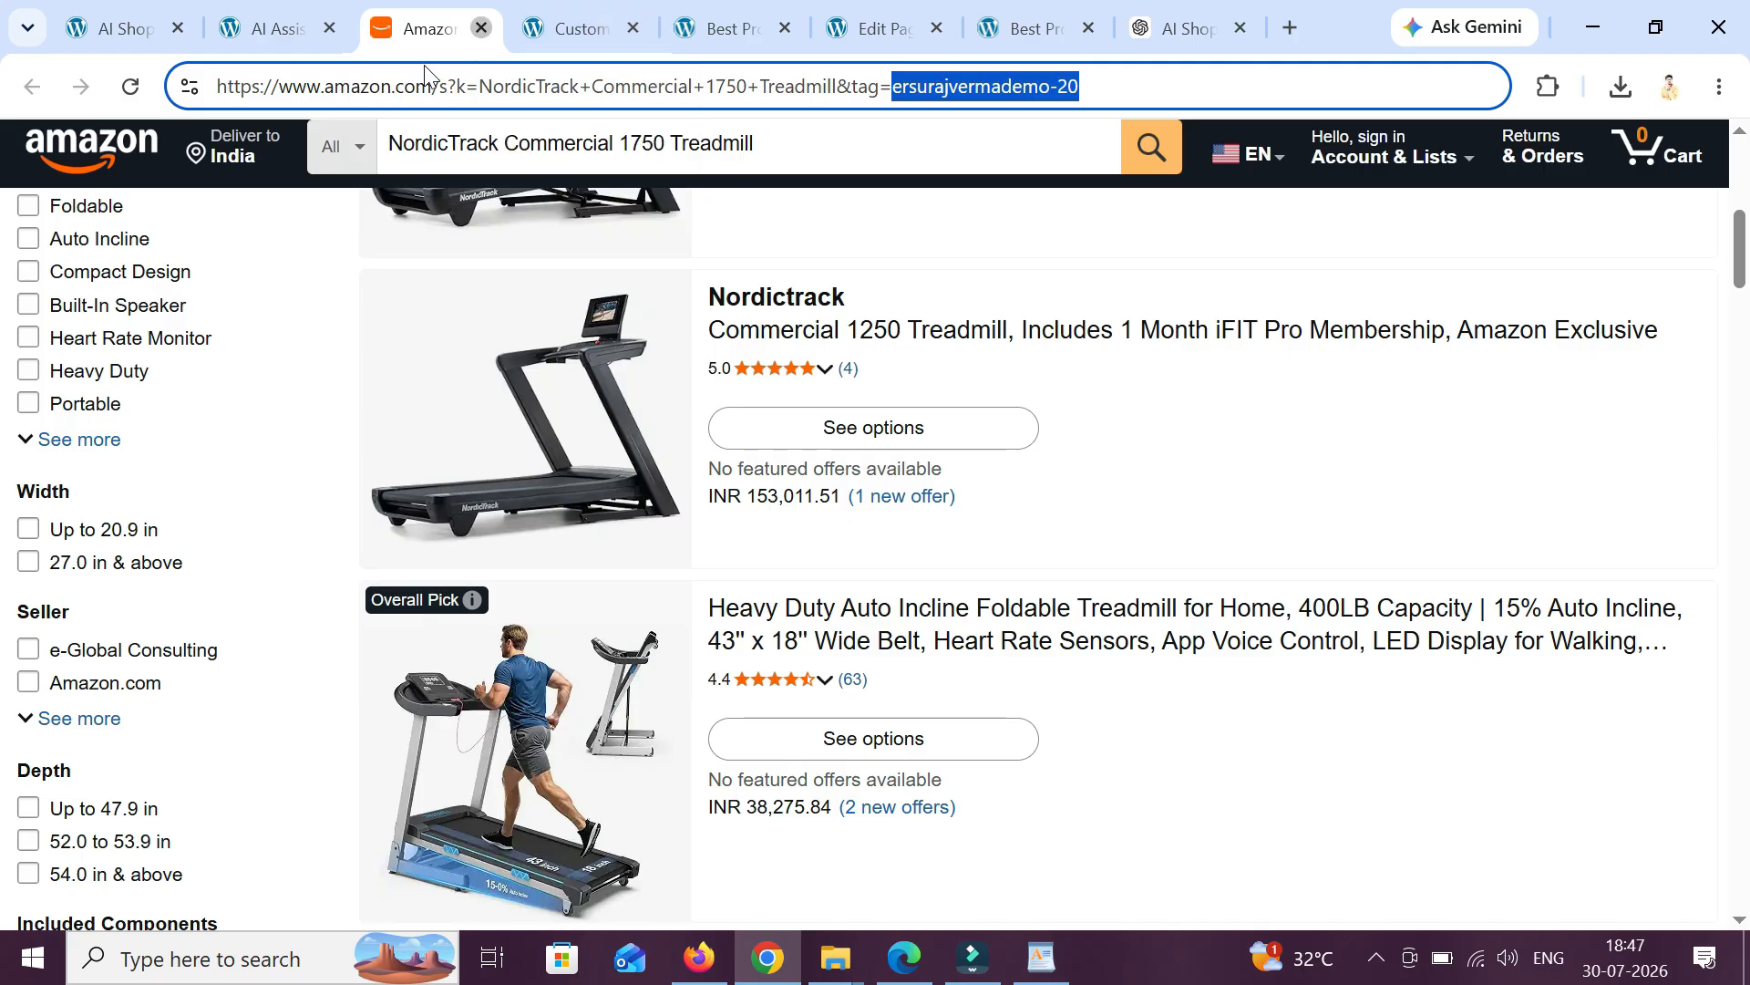
click(480, 28)
- Open the Horizon Fitness T101 pick on Amazon, review the results, and return to the assistant
scroll(237, 438, down, 4)
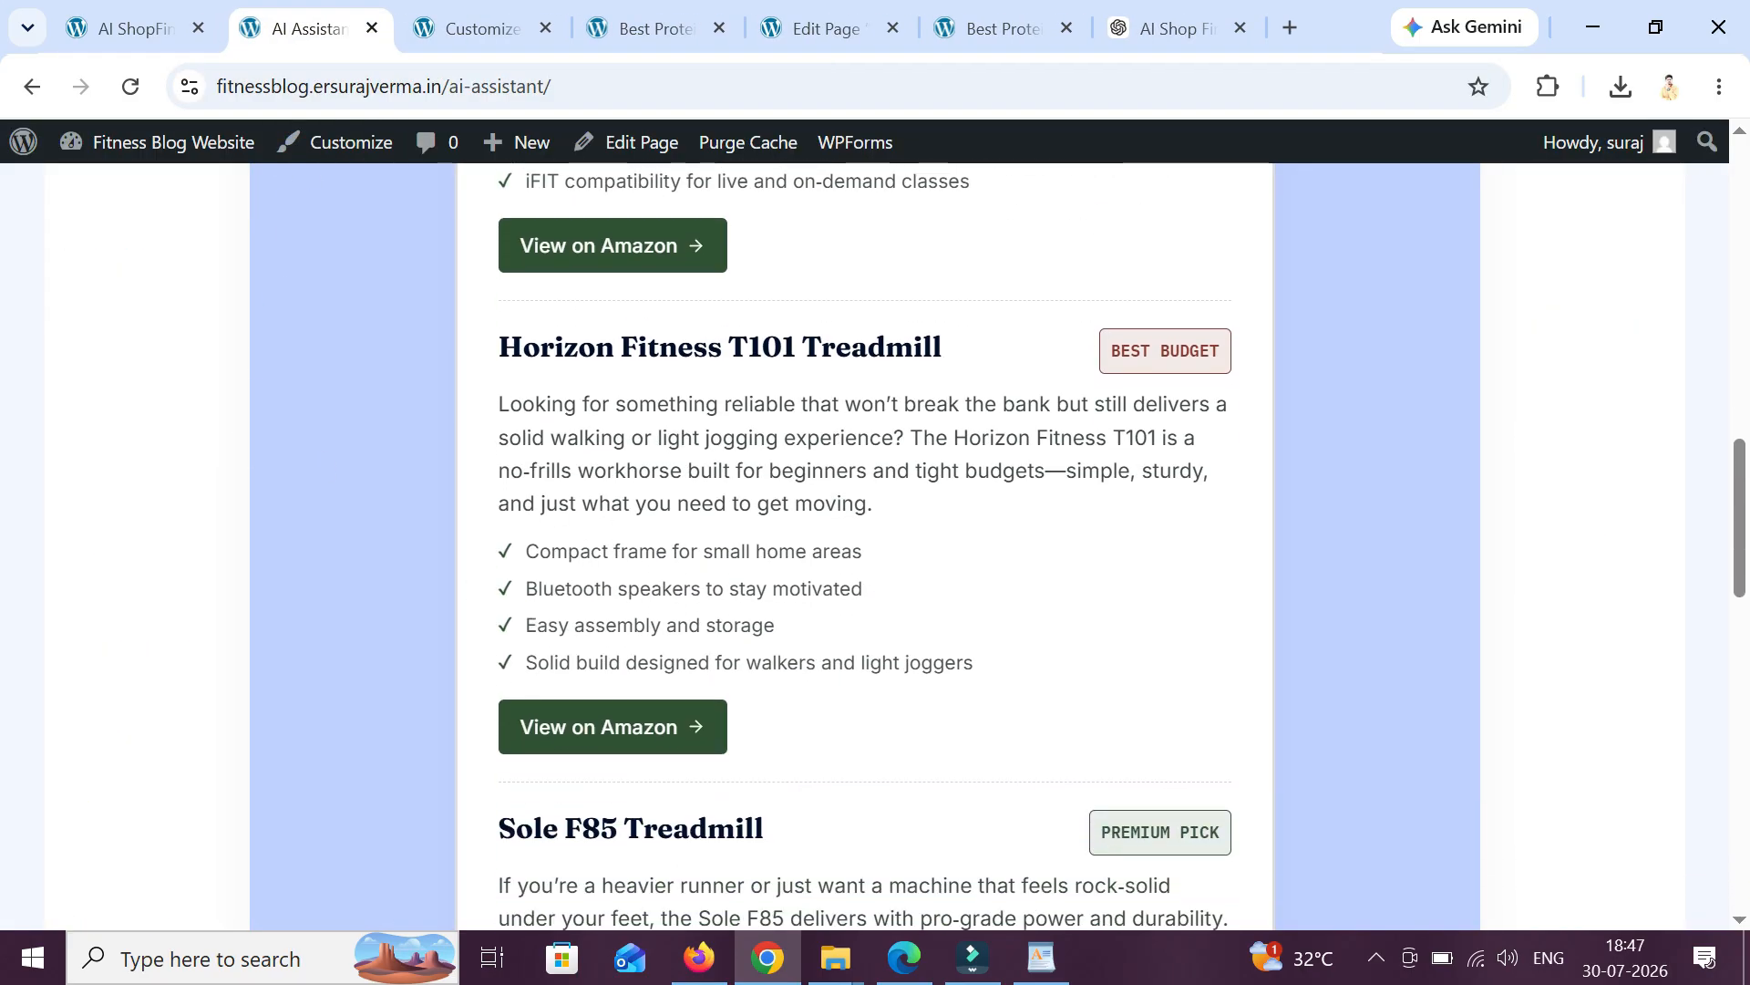
scroll(672, 591, down, 3)
click(632, 452)
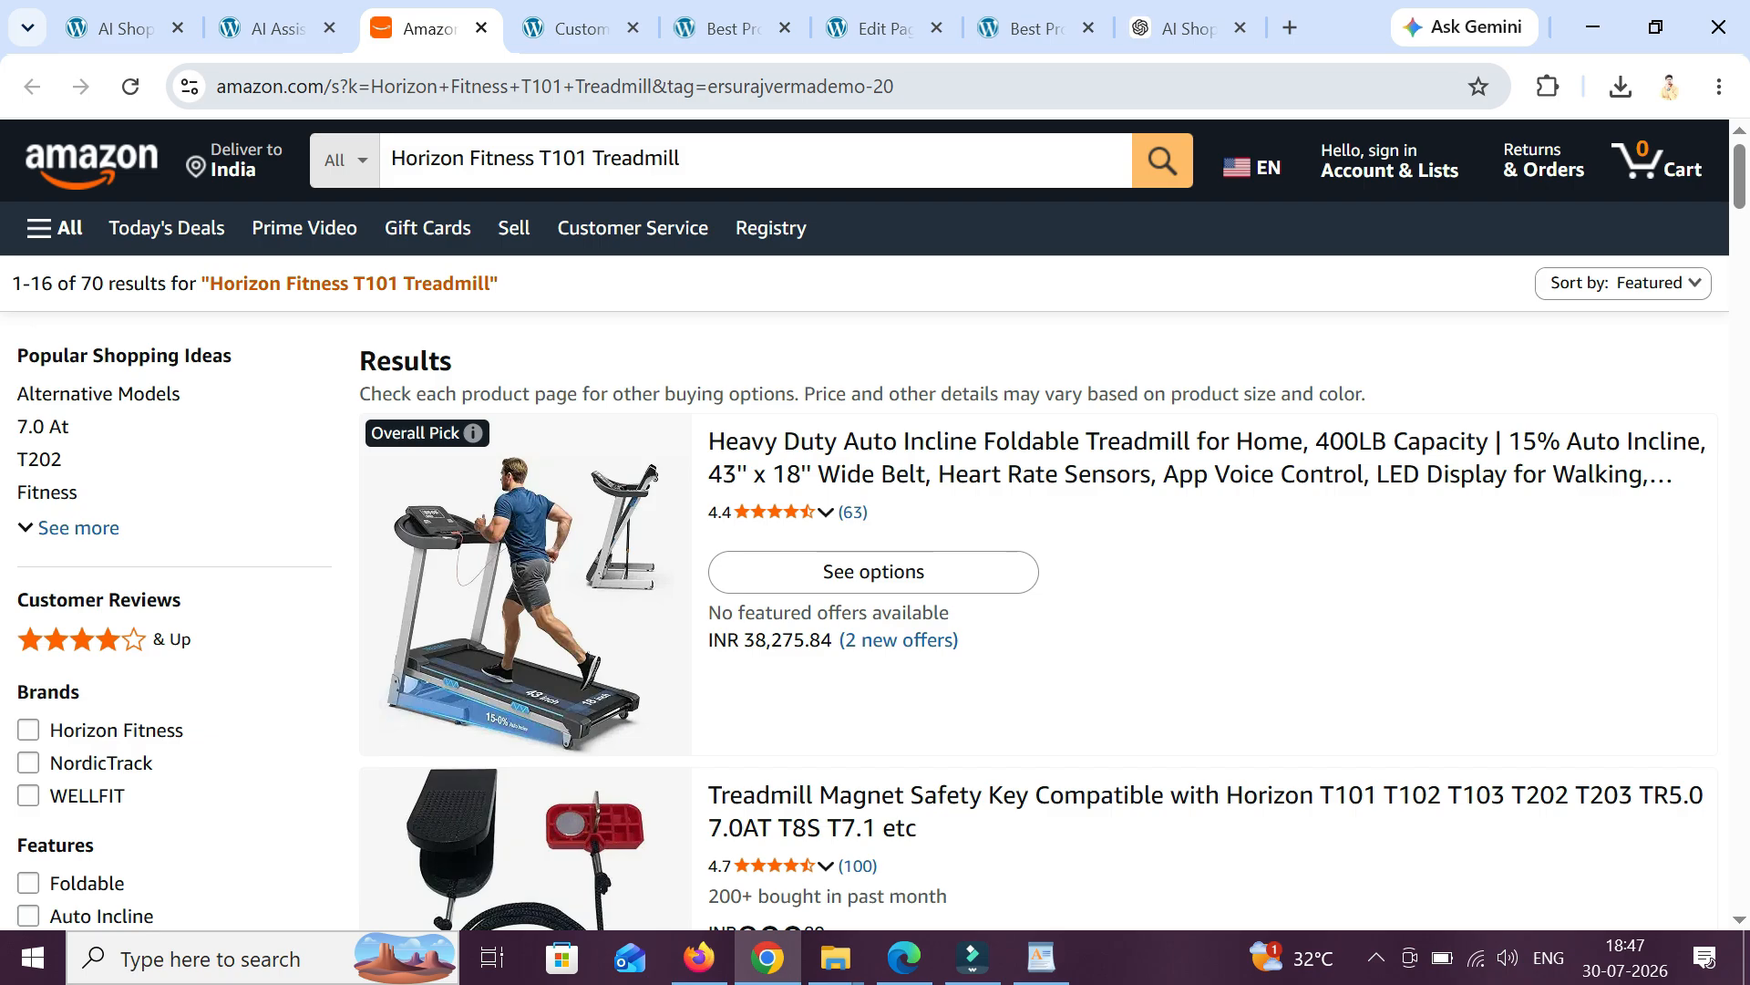
drag(716, 88, 901, 101)
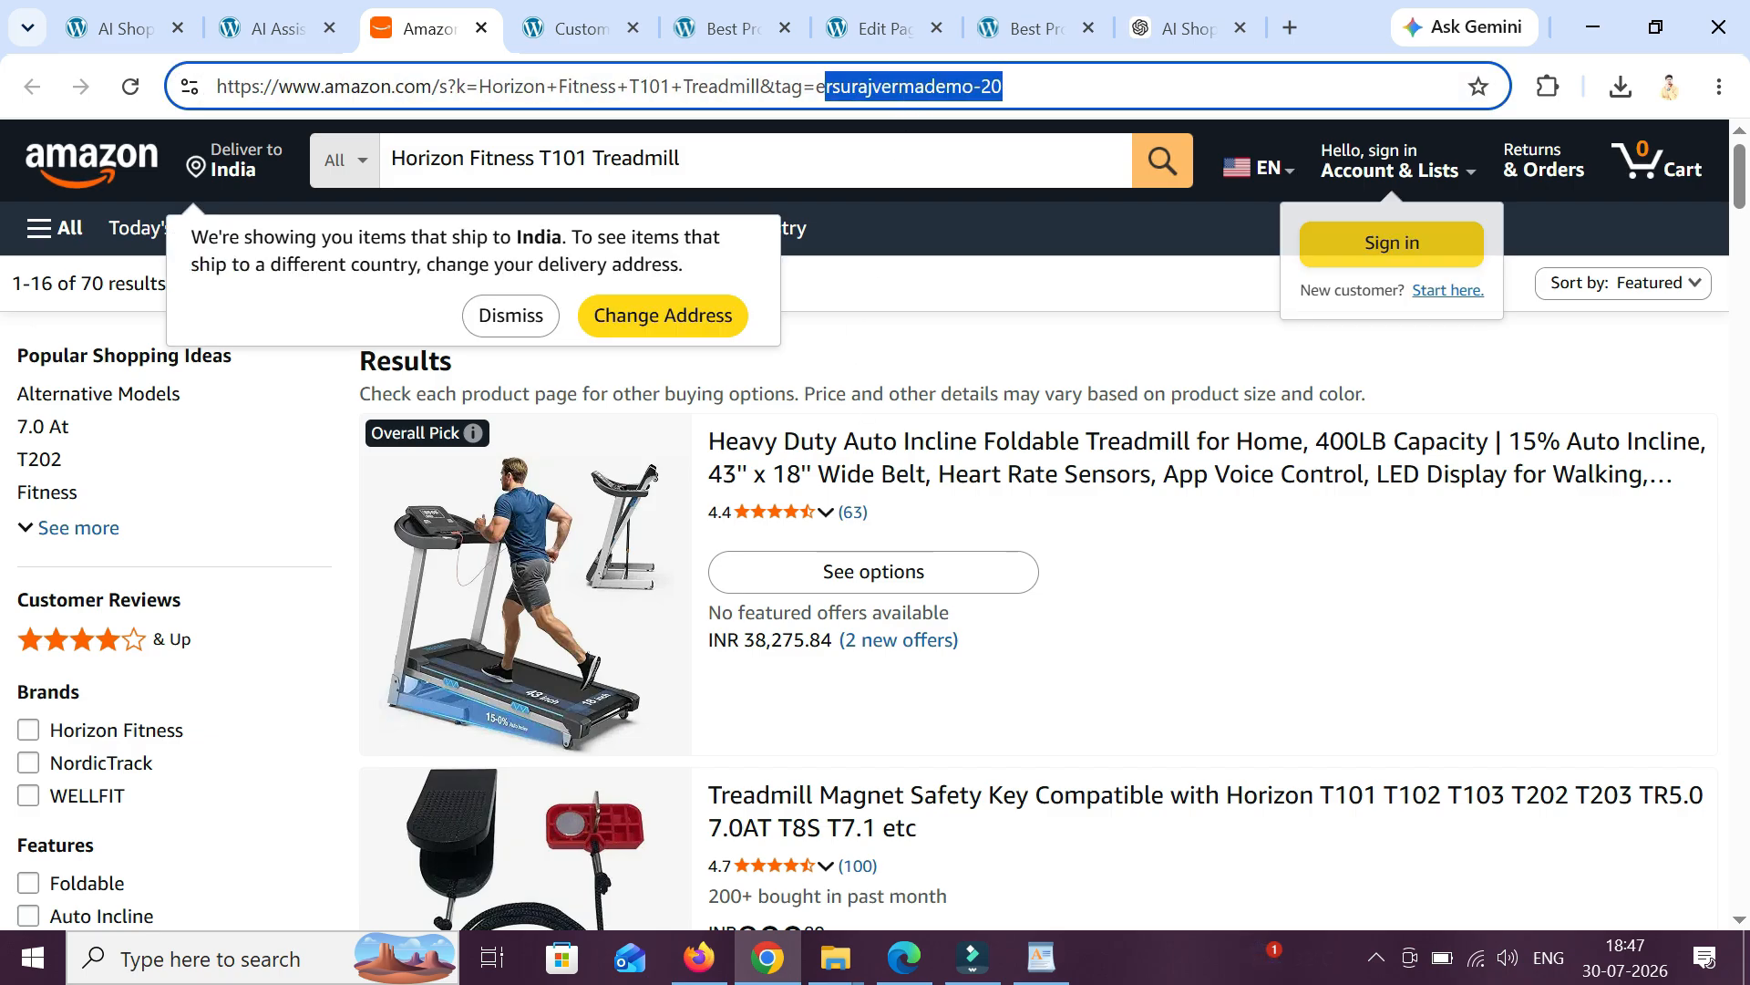
scroll(1101, 601, down, 1)
scroll(1101, 601, down, 5)
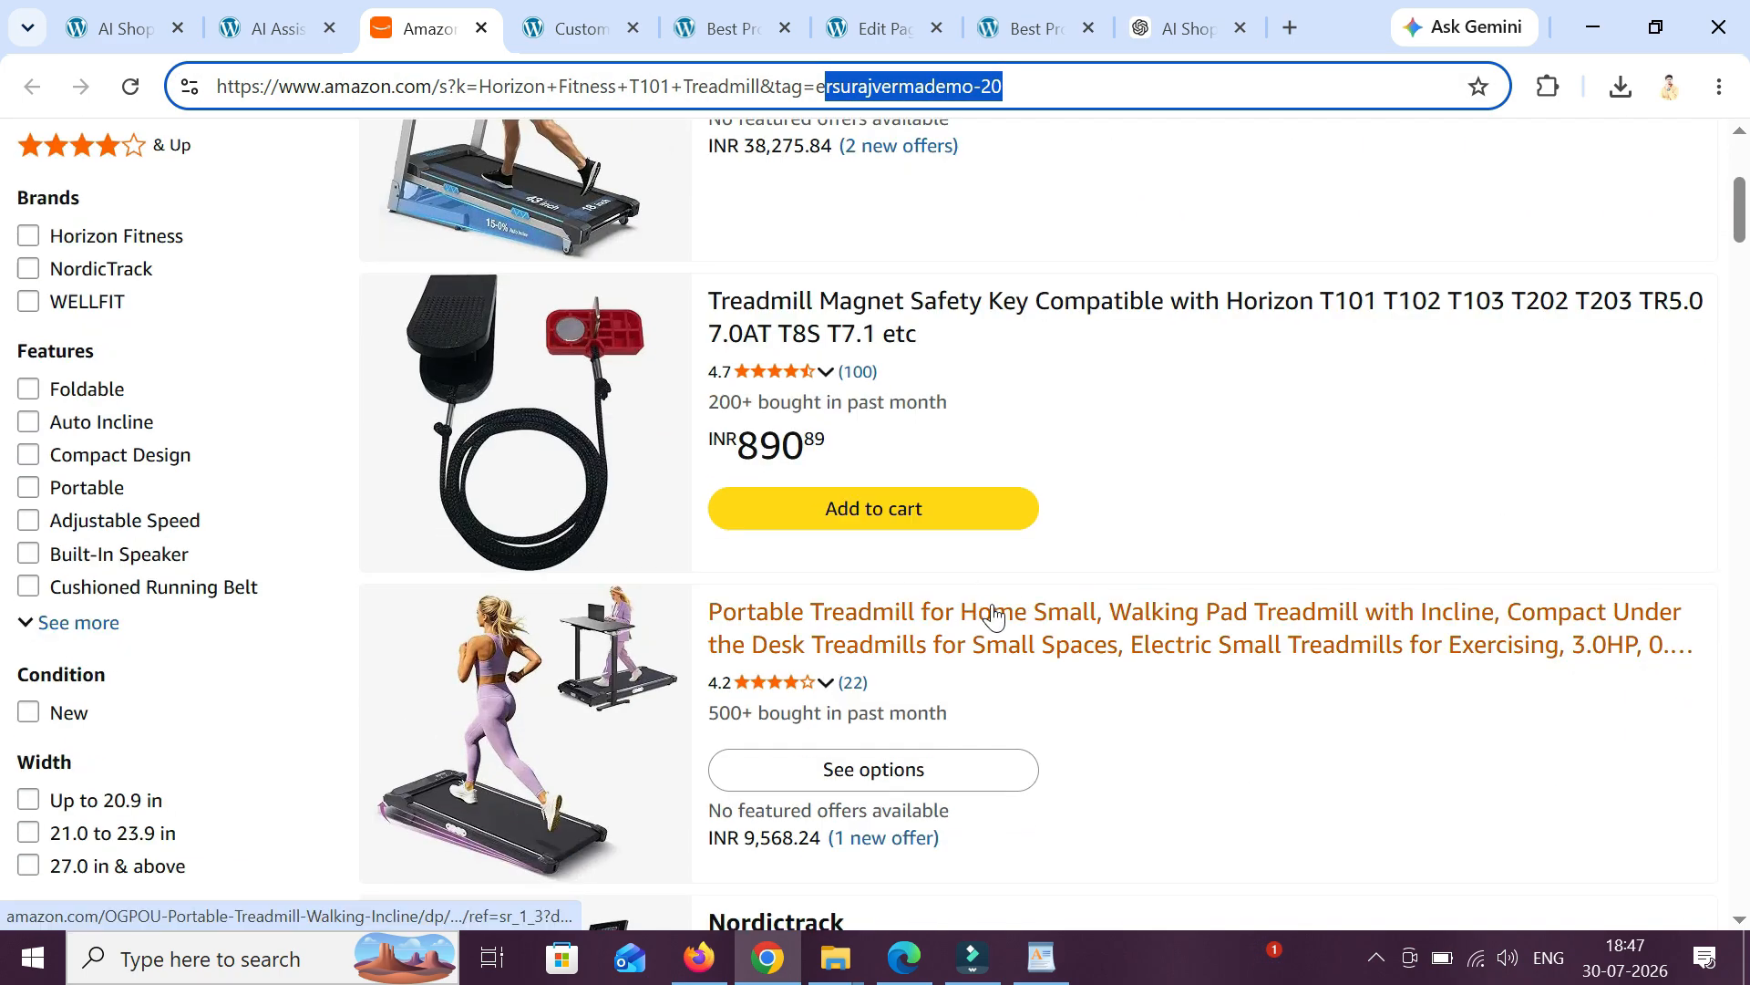
scroll(1028, 556, down, 1)
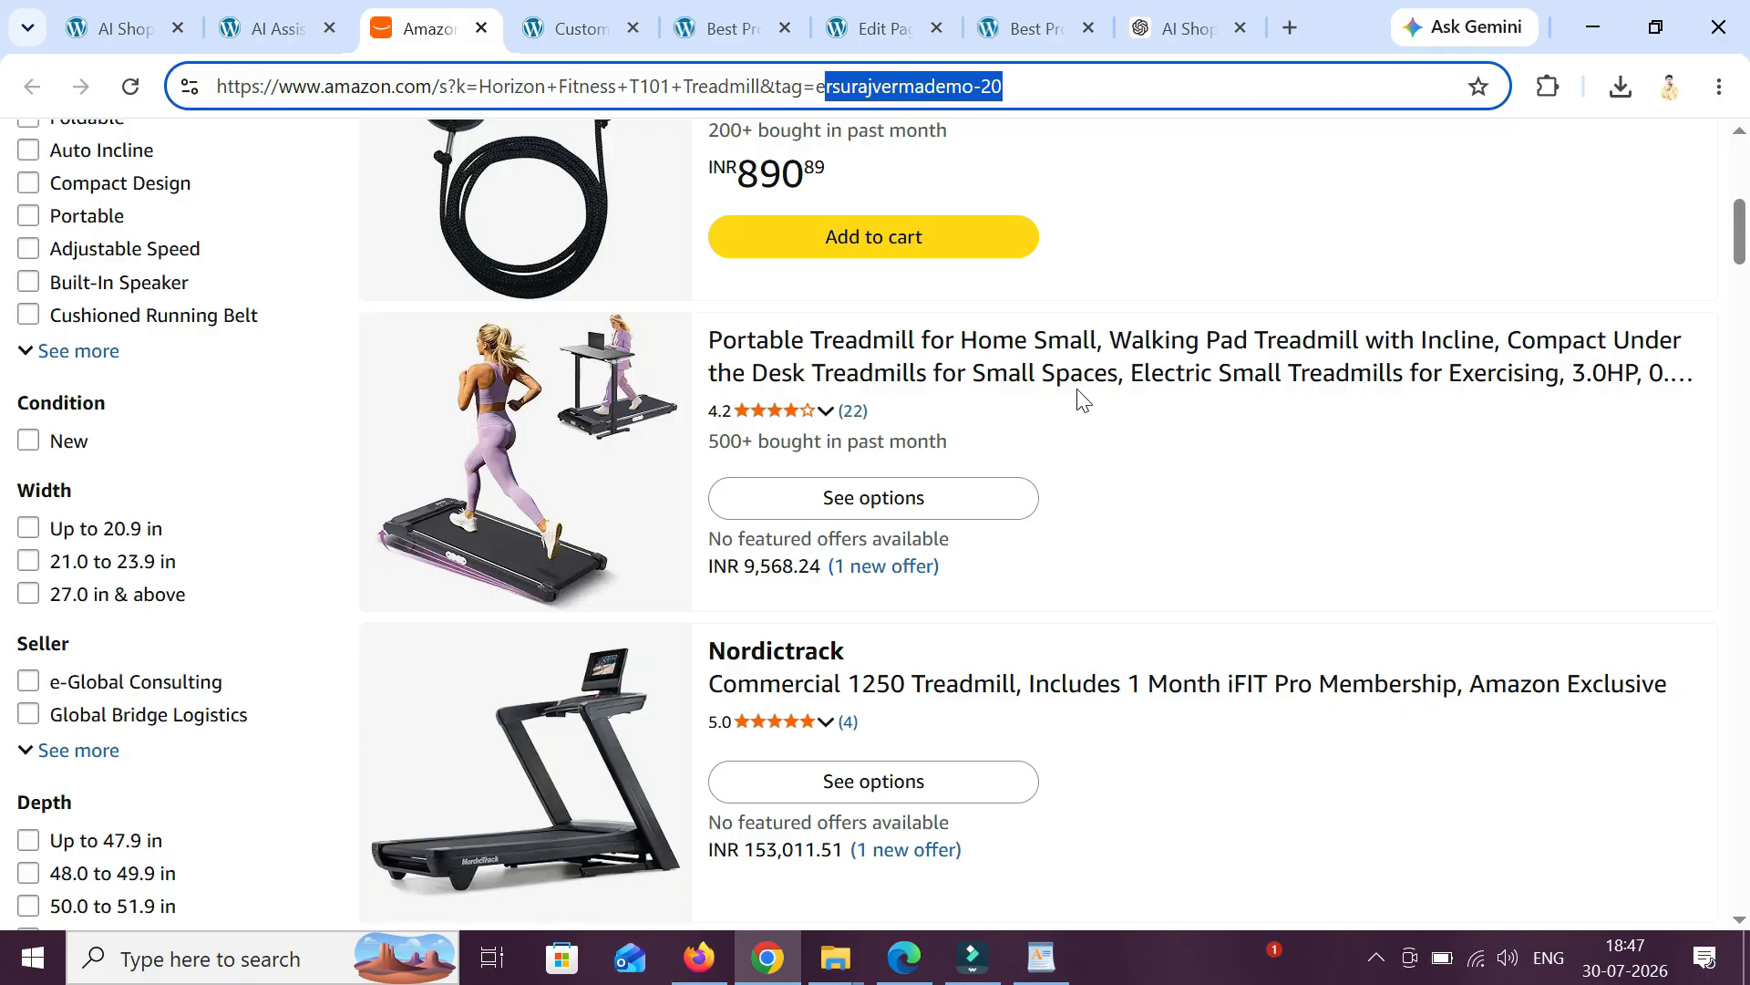
click(267, 11)
scroll(332, 551, down, 7)
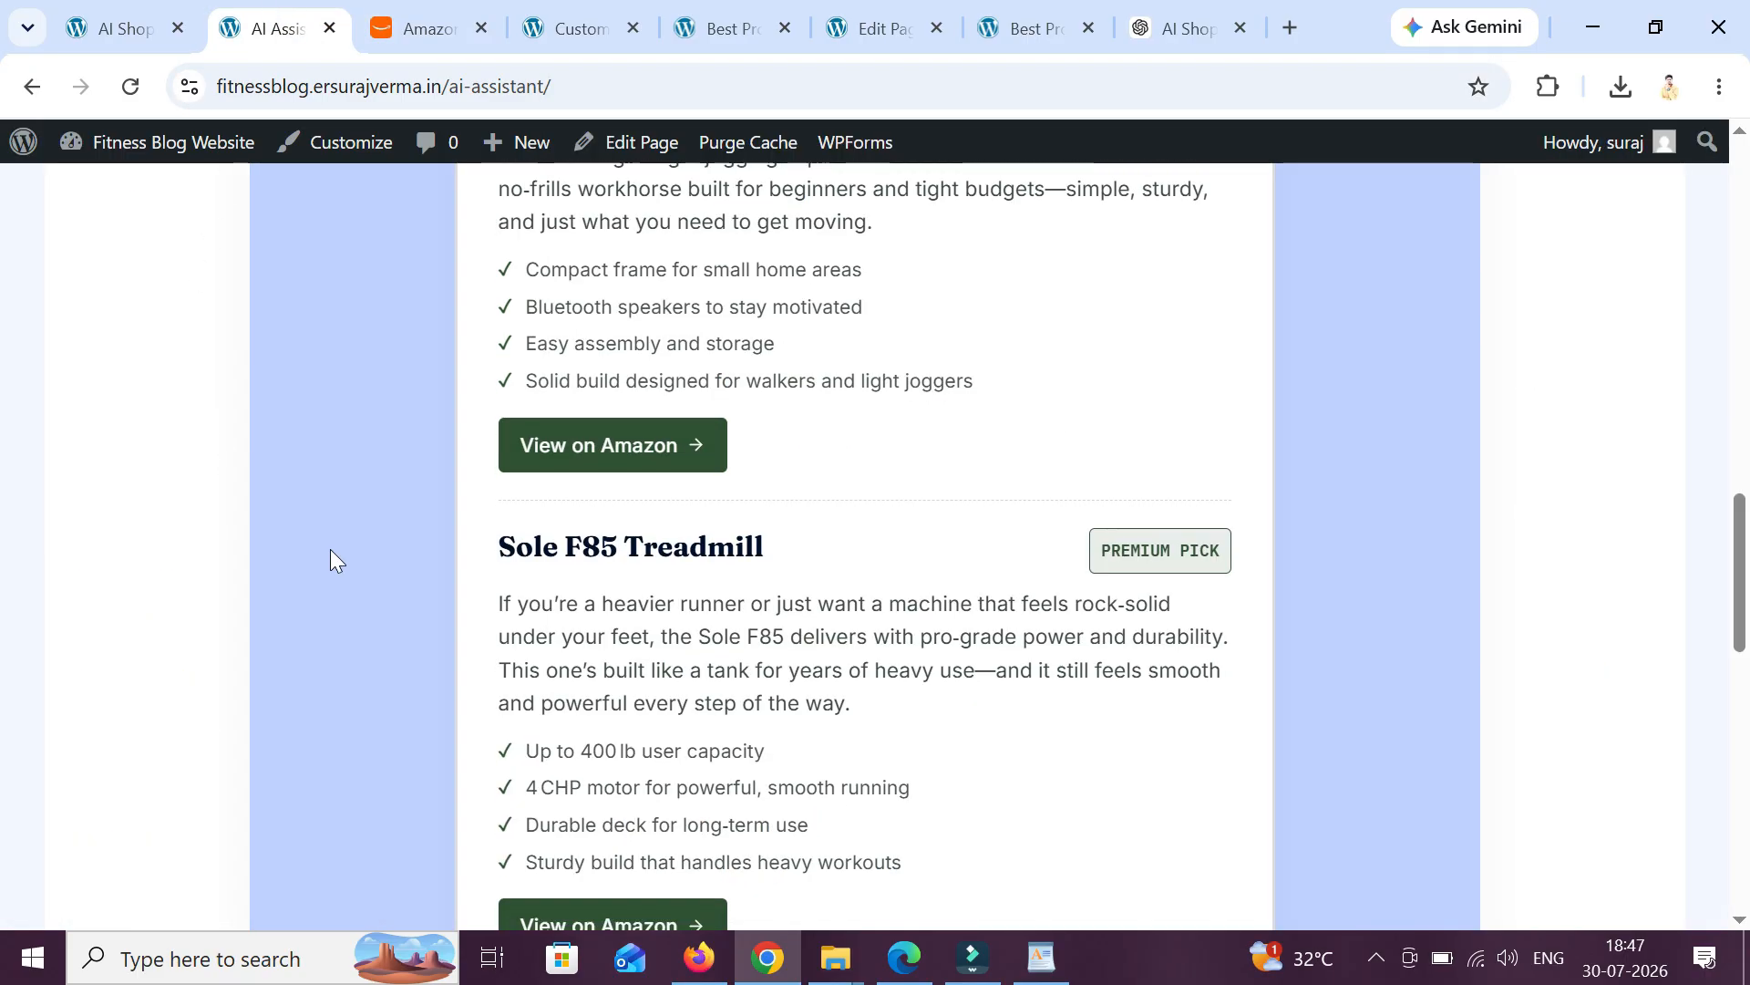
- Review the yoga mat picks, Gorilla Mats Best Overall and Wakeman Best Budget, down to CAMBIVO Premium Pick
scroll(330, 544, up, 10)
scroll(330, 544, up, 10)
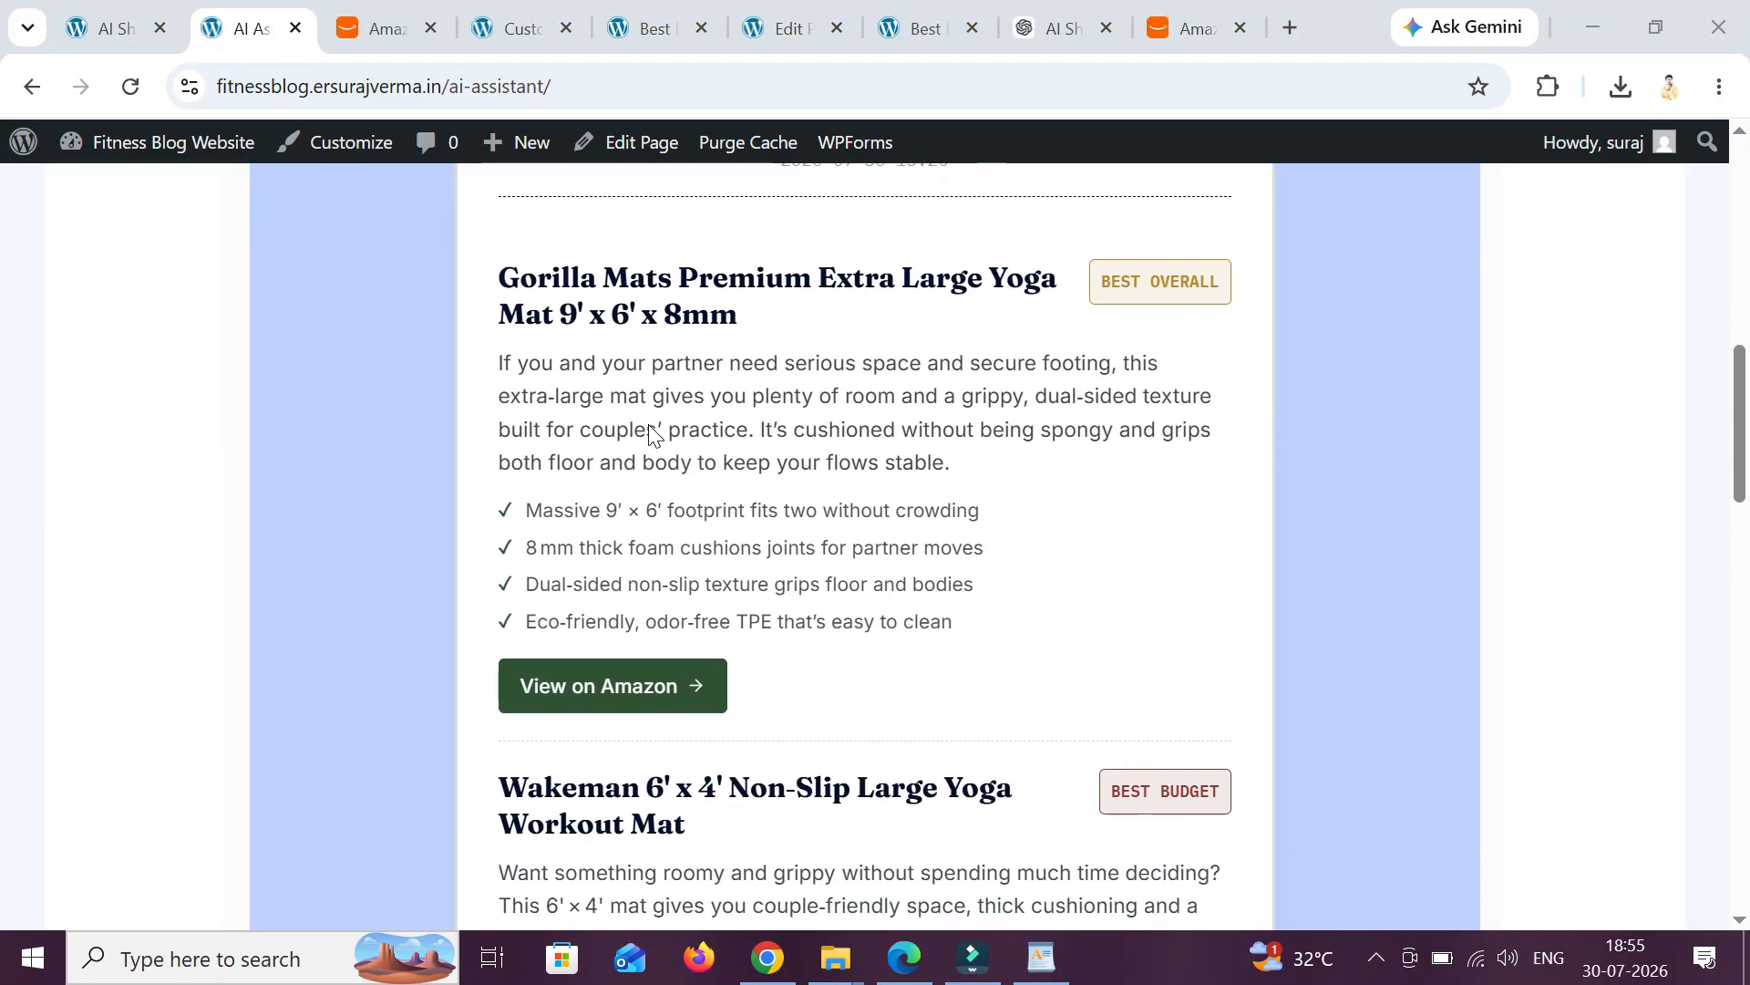
scroll(616, 489, down, 1)
scroll(638, 519, up, 2)
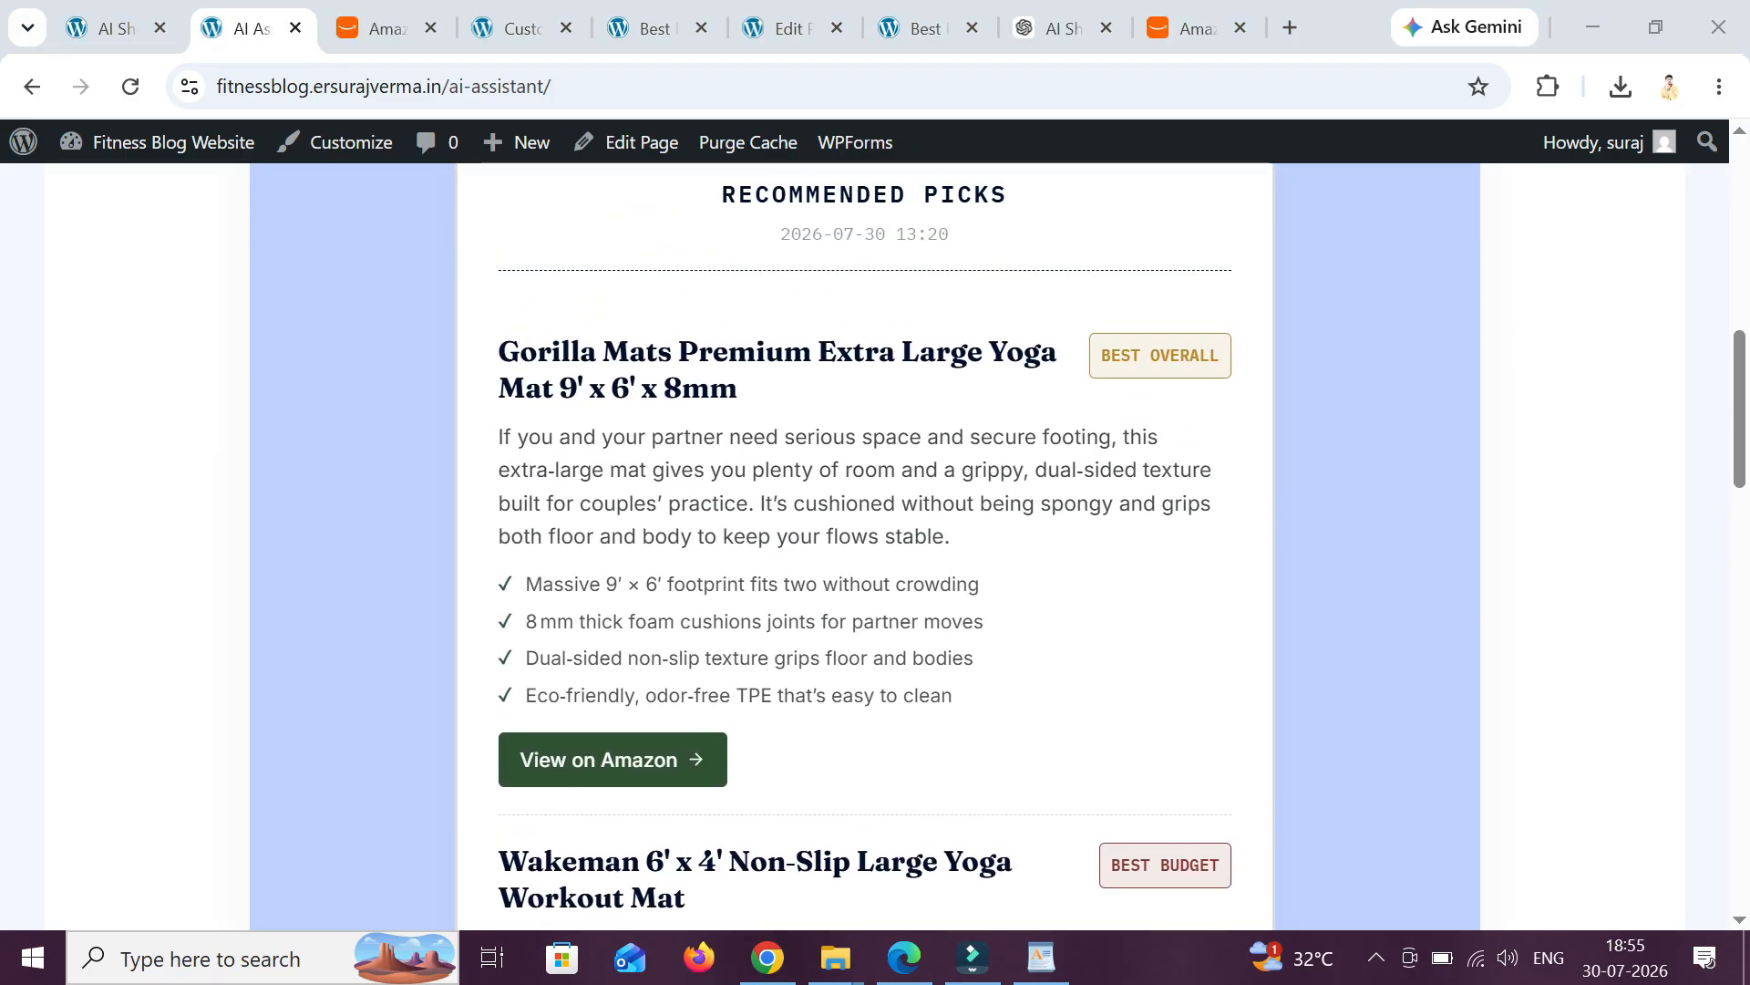
drag(499, 355, 773, 452)
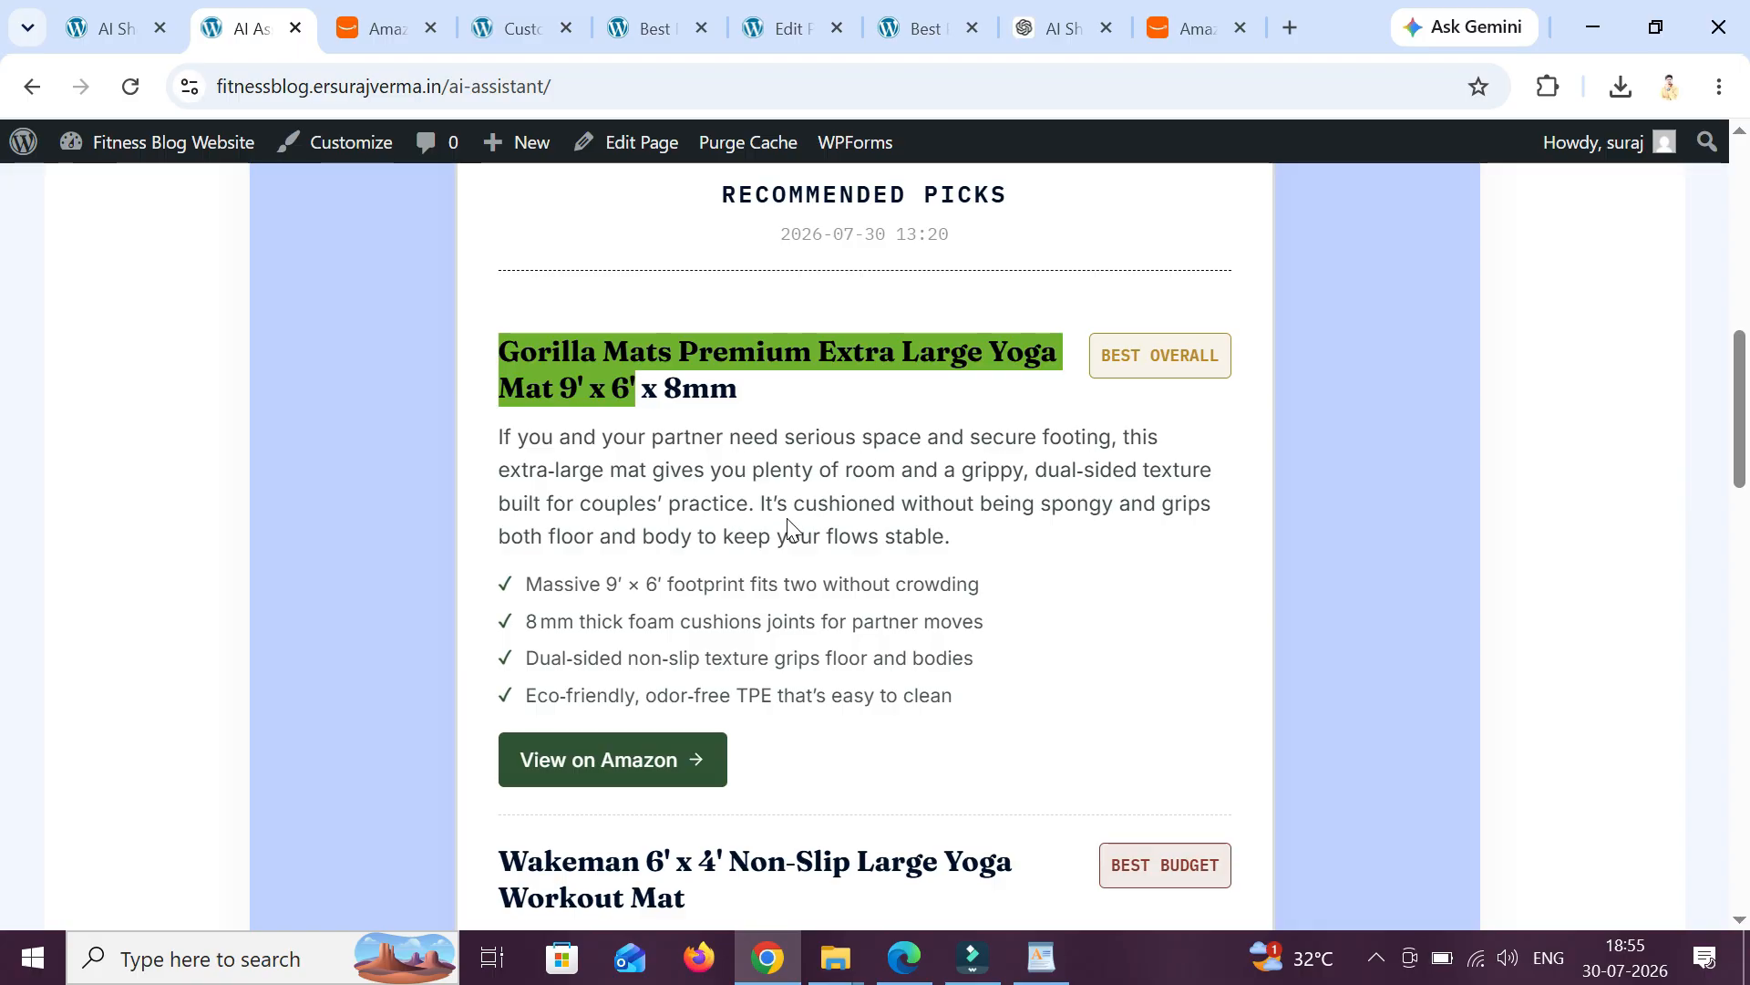
click(980, 684)
scroll(795, 696, down, 3)
scroll(795, 696, up, 3)
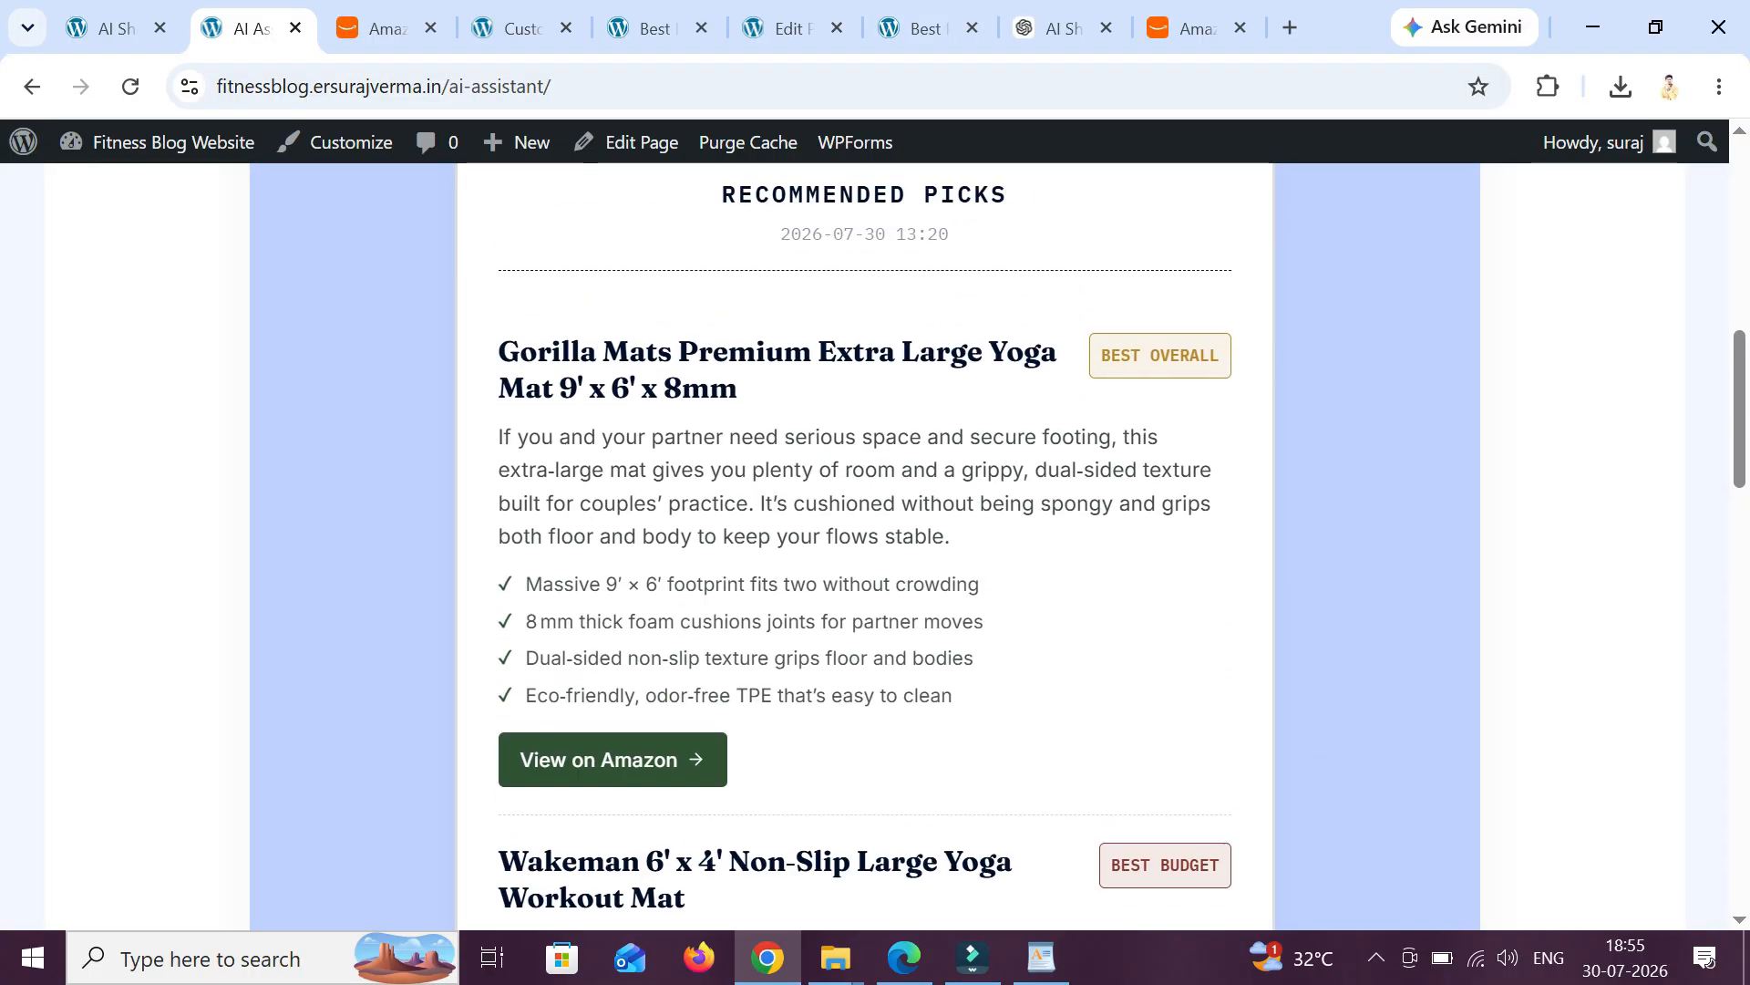
scroll(795, 696, down, 4)
scroll(795, 695, down, 1)
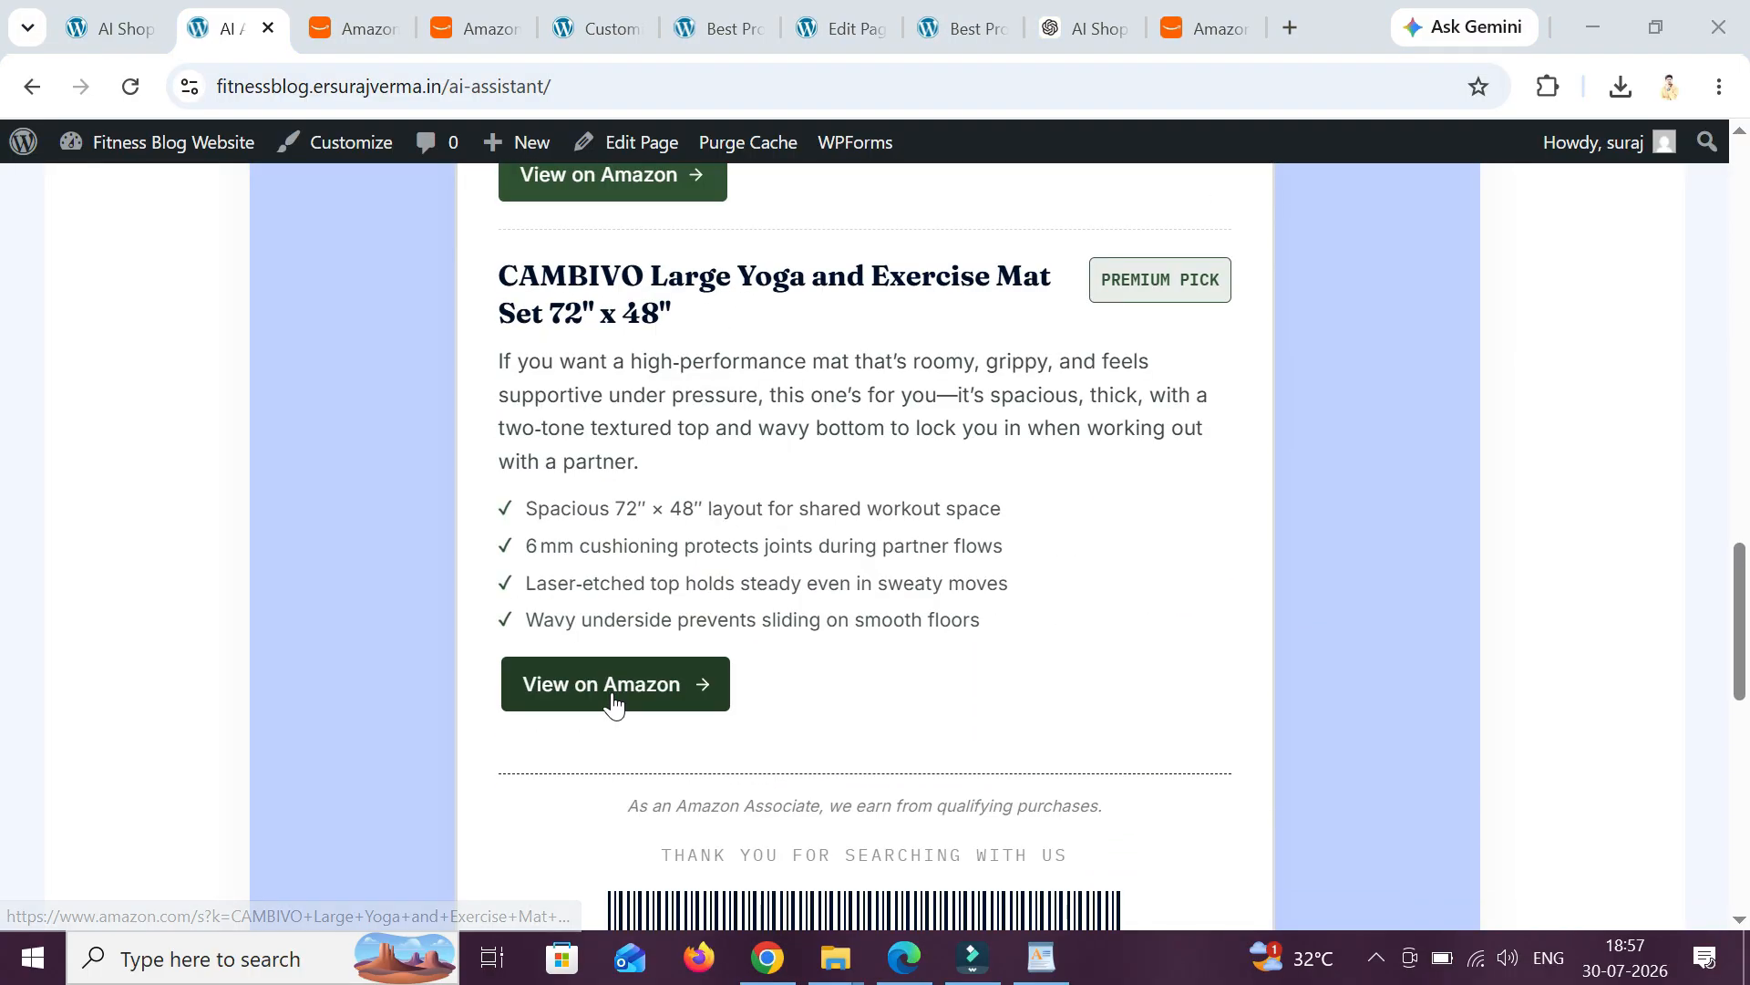
- Open the affiliate-tagged Amazon results for the CAMBIVO mat, browse them, and return to the AI Assistant tab
click(669, 667)
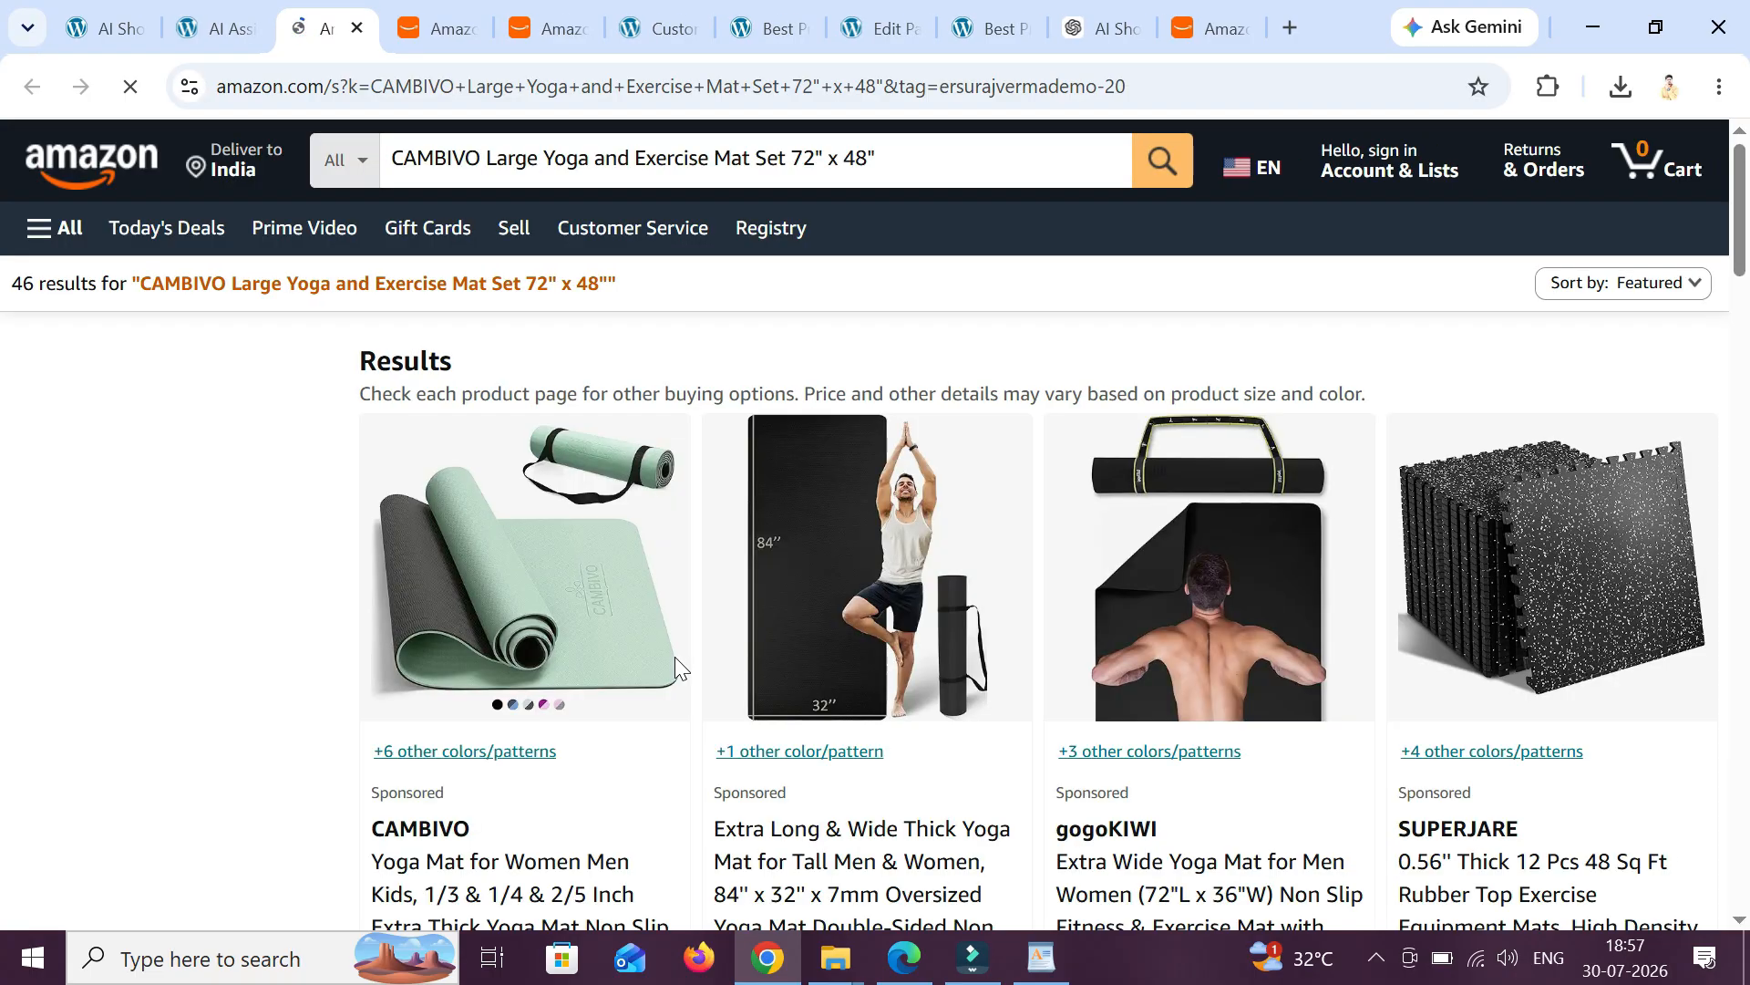
click(209, 27)
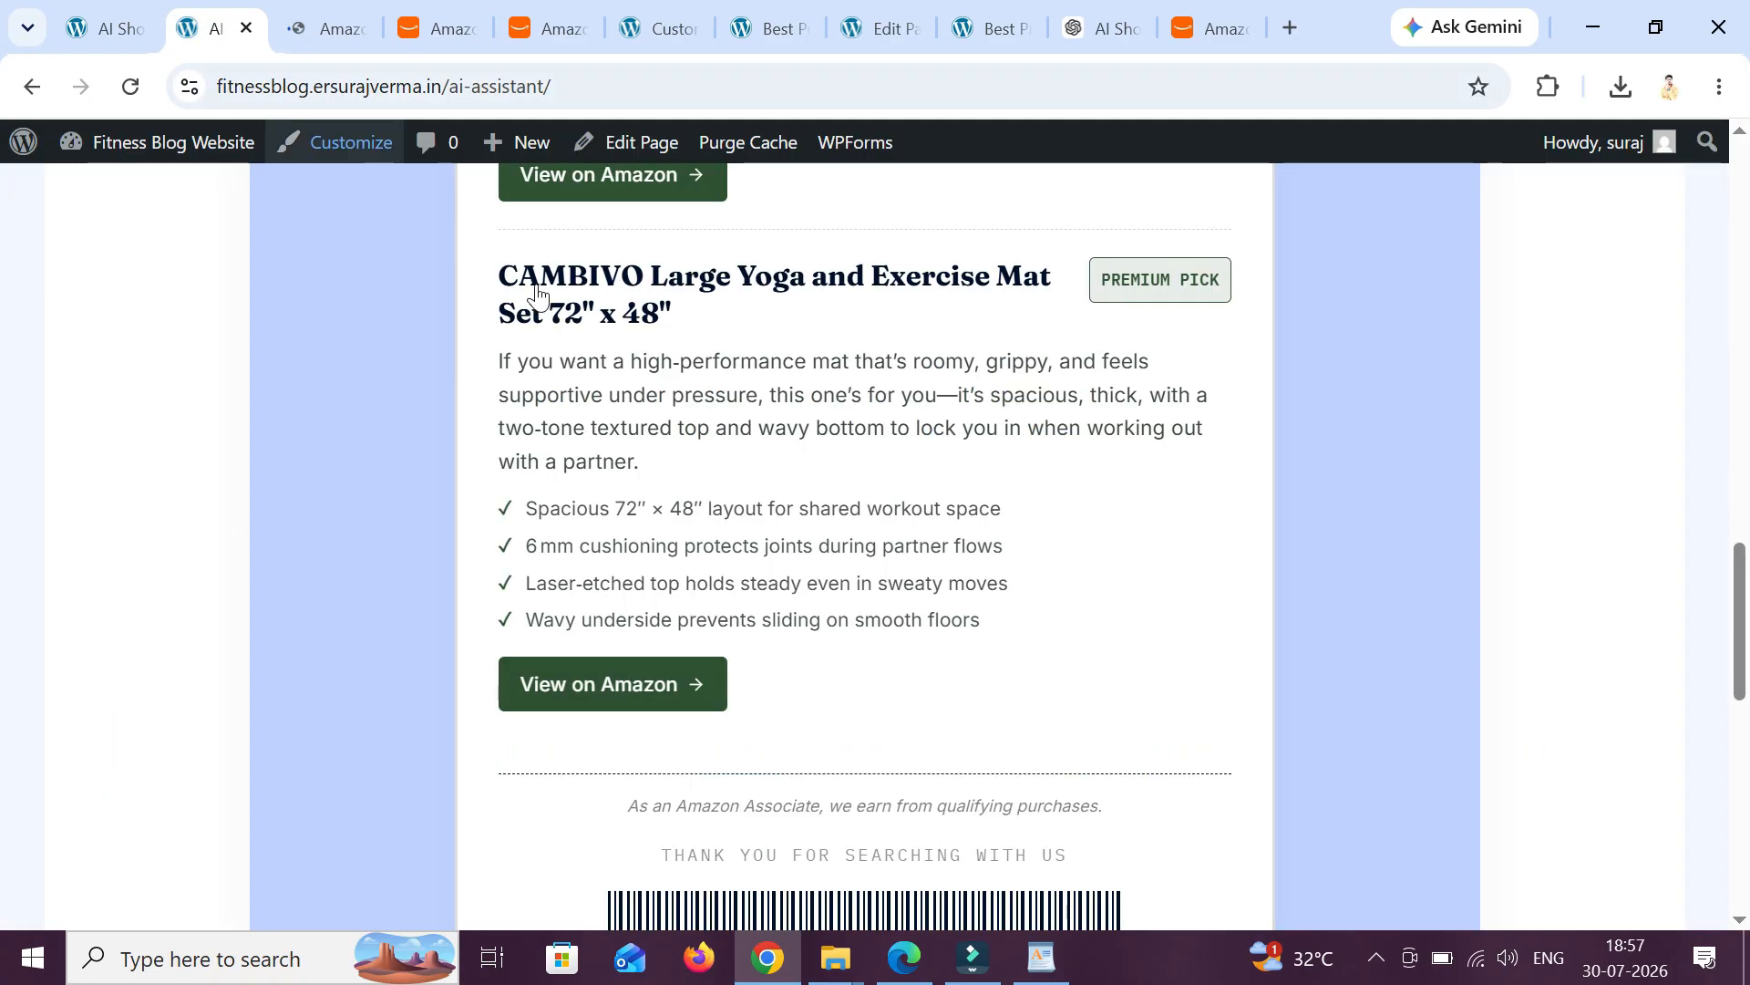
click(539, 198)
scroll(492, 552, down, 3)
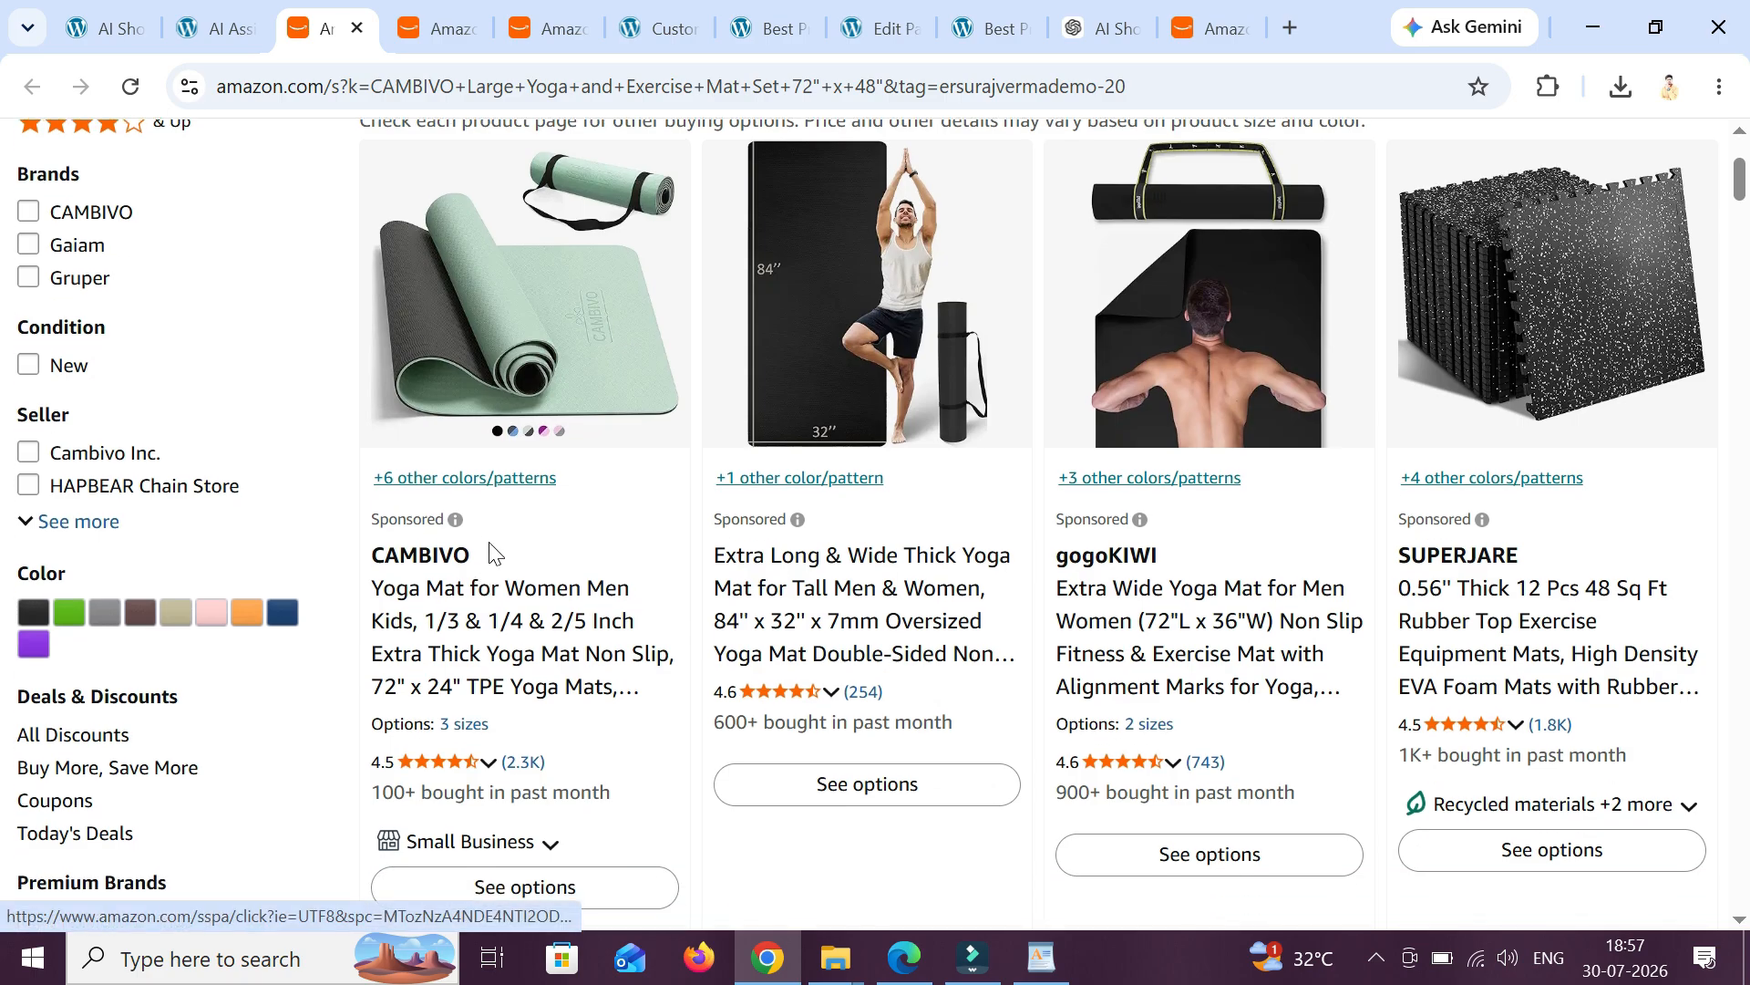
scroll(493, 552, up, 3)
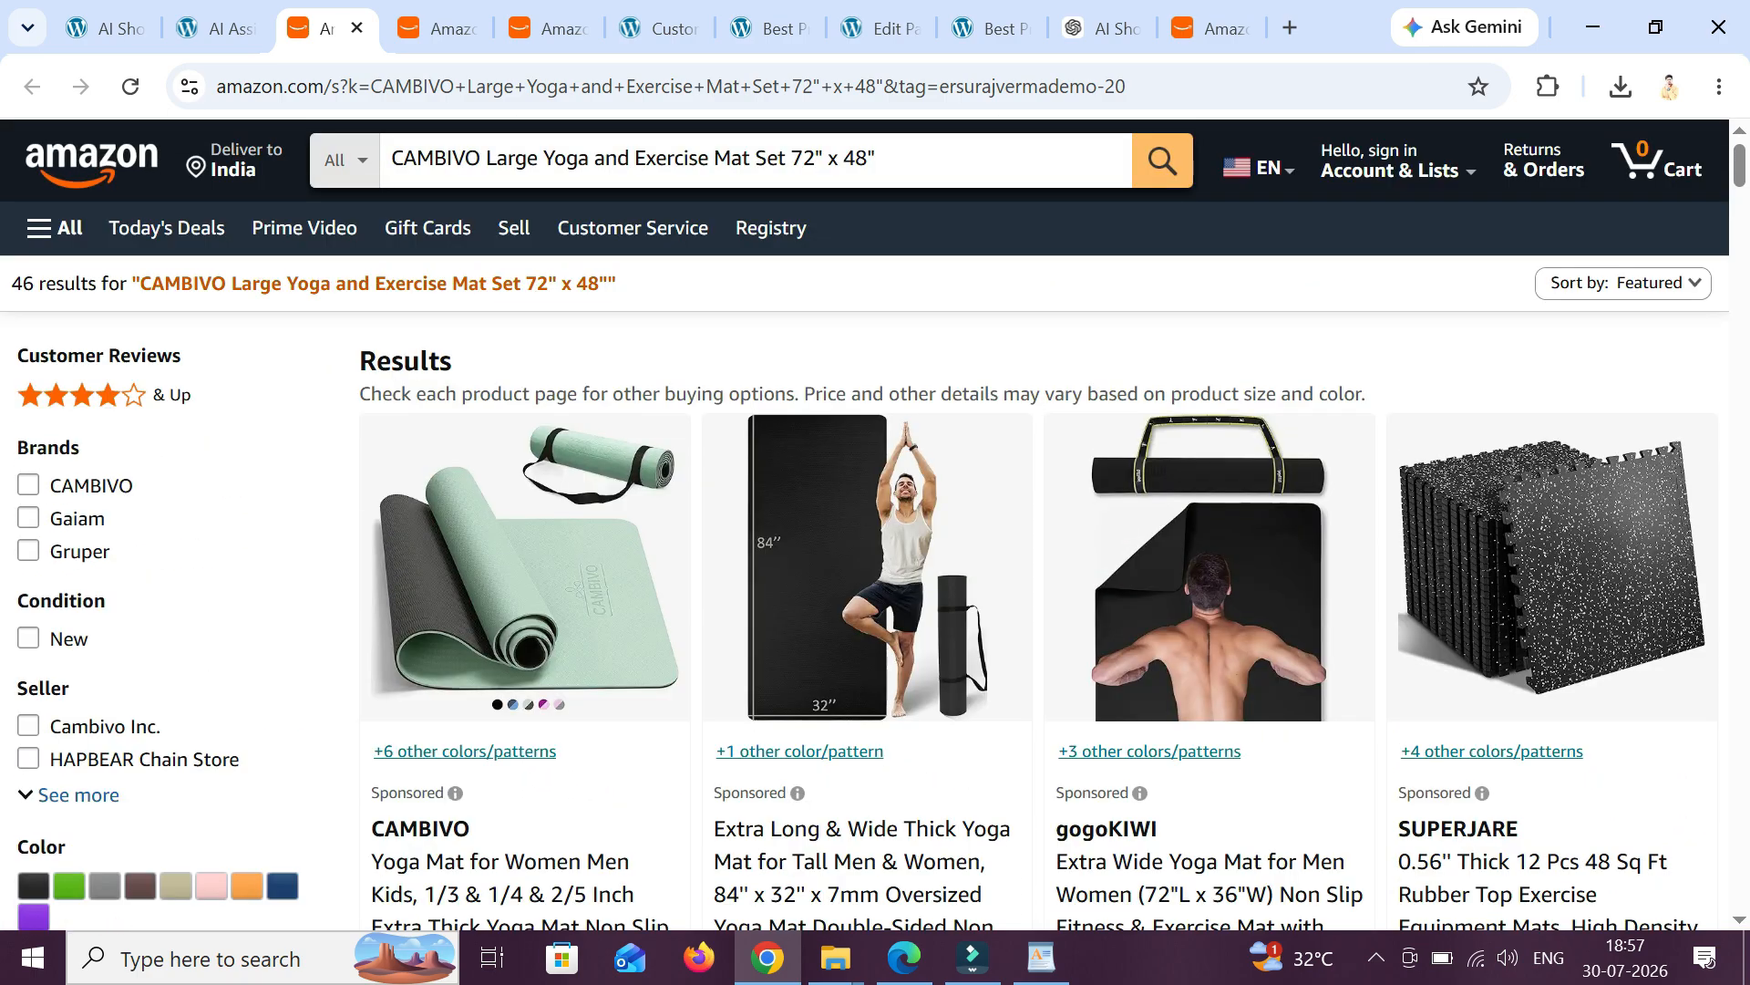
scroll(456, 709, down, 2)
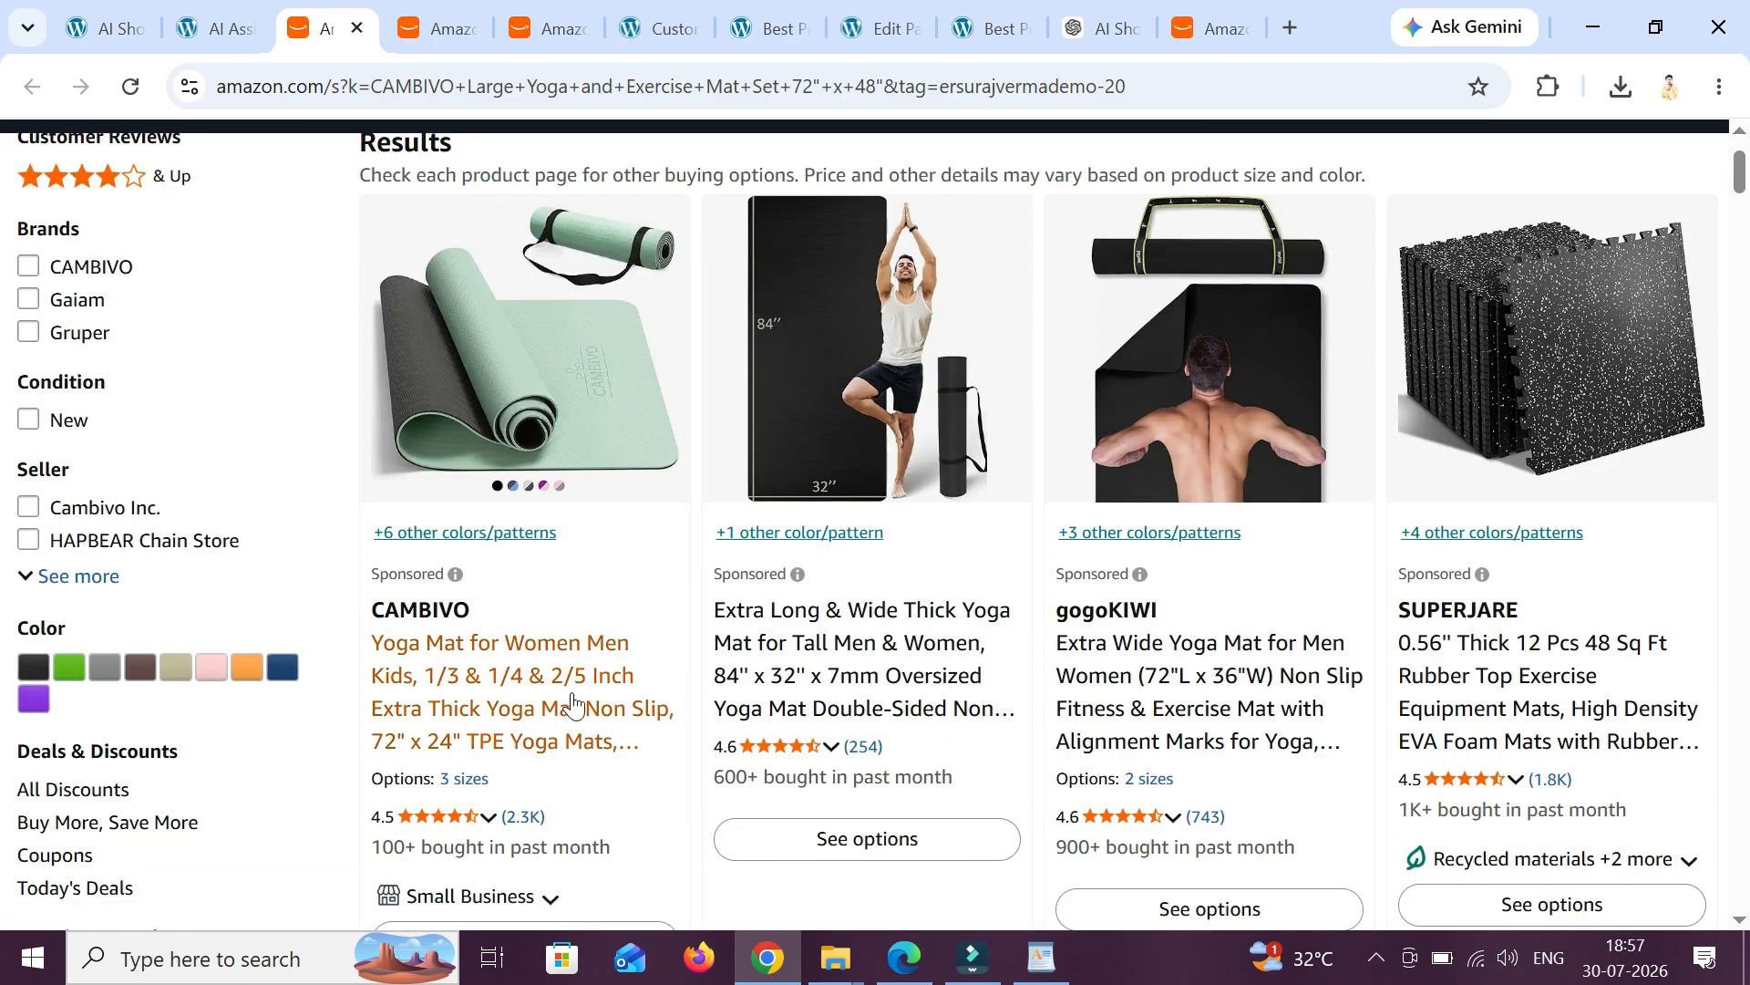
scroll(581, 639, up, 2)
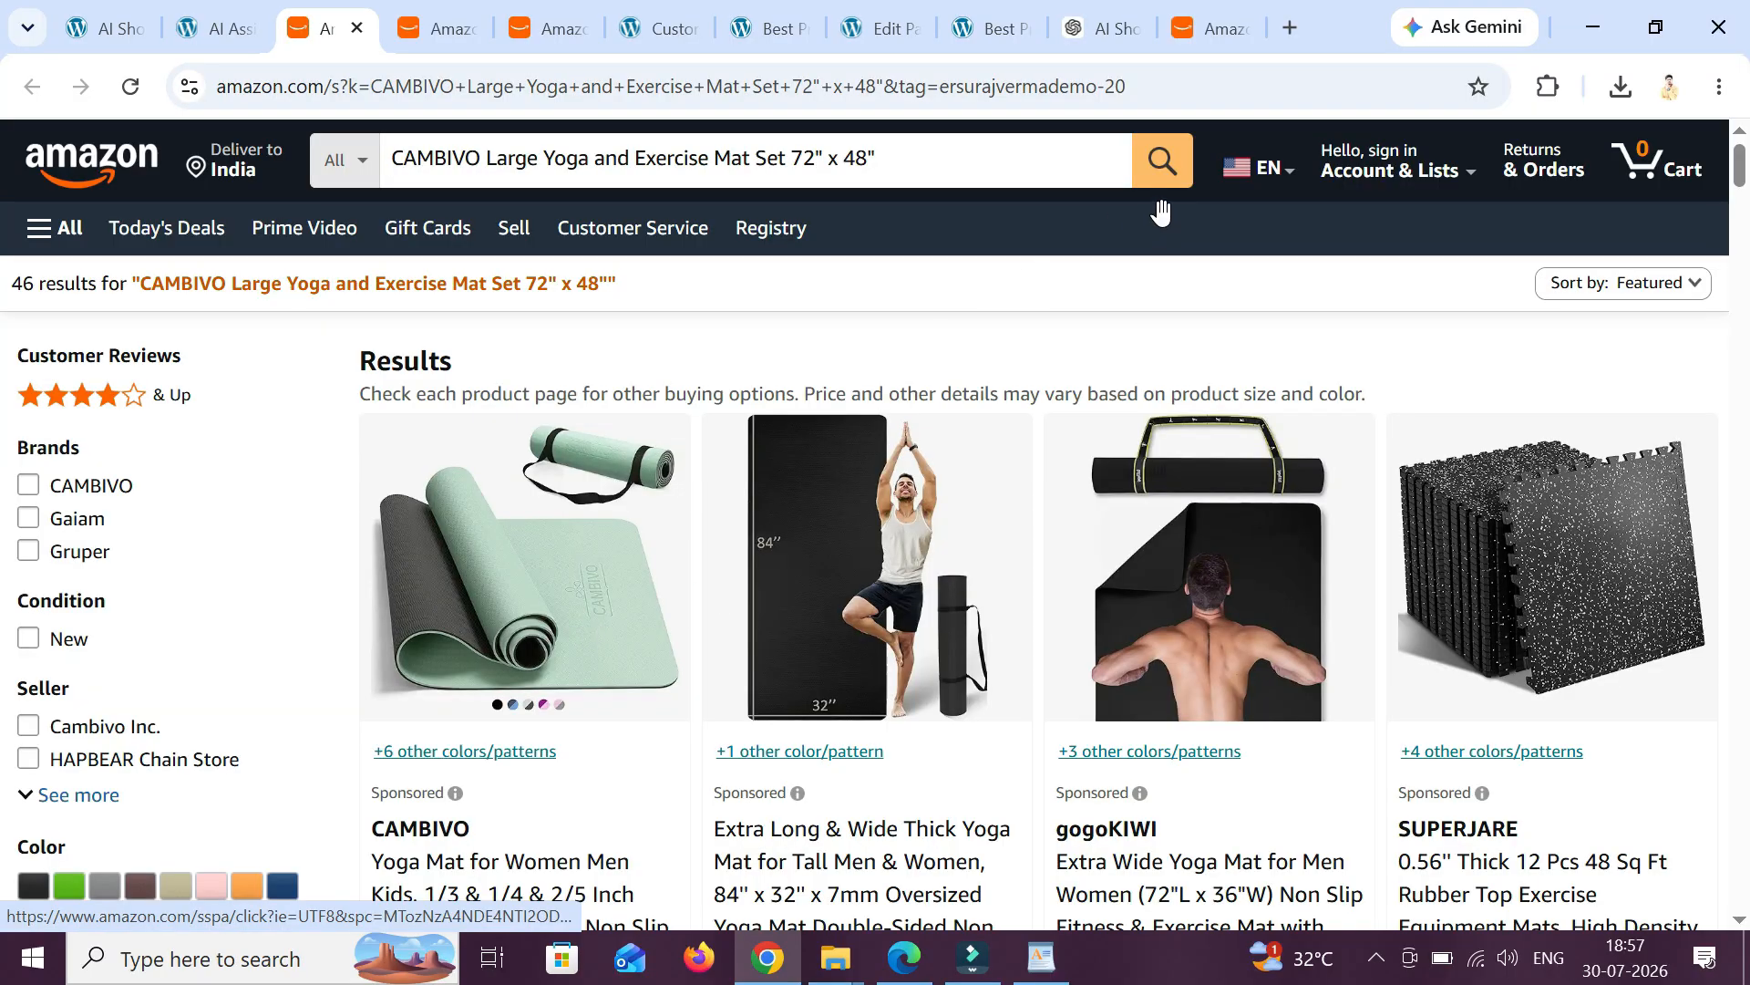
key(ctrl+shift+Tab)
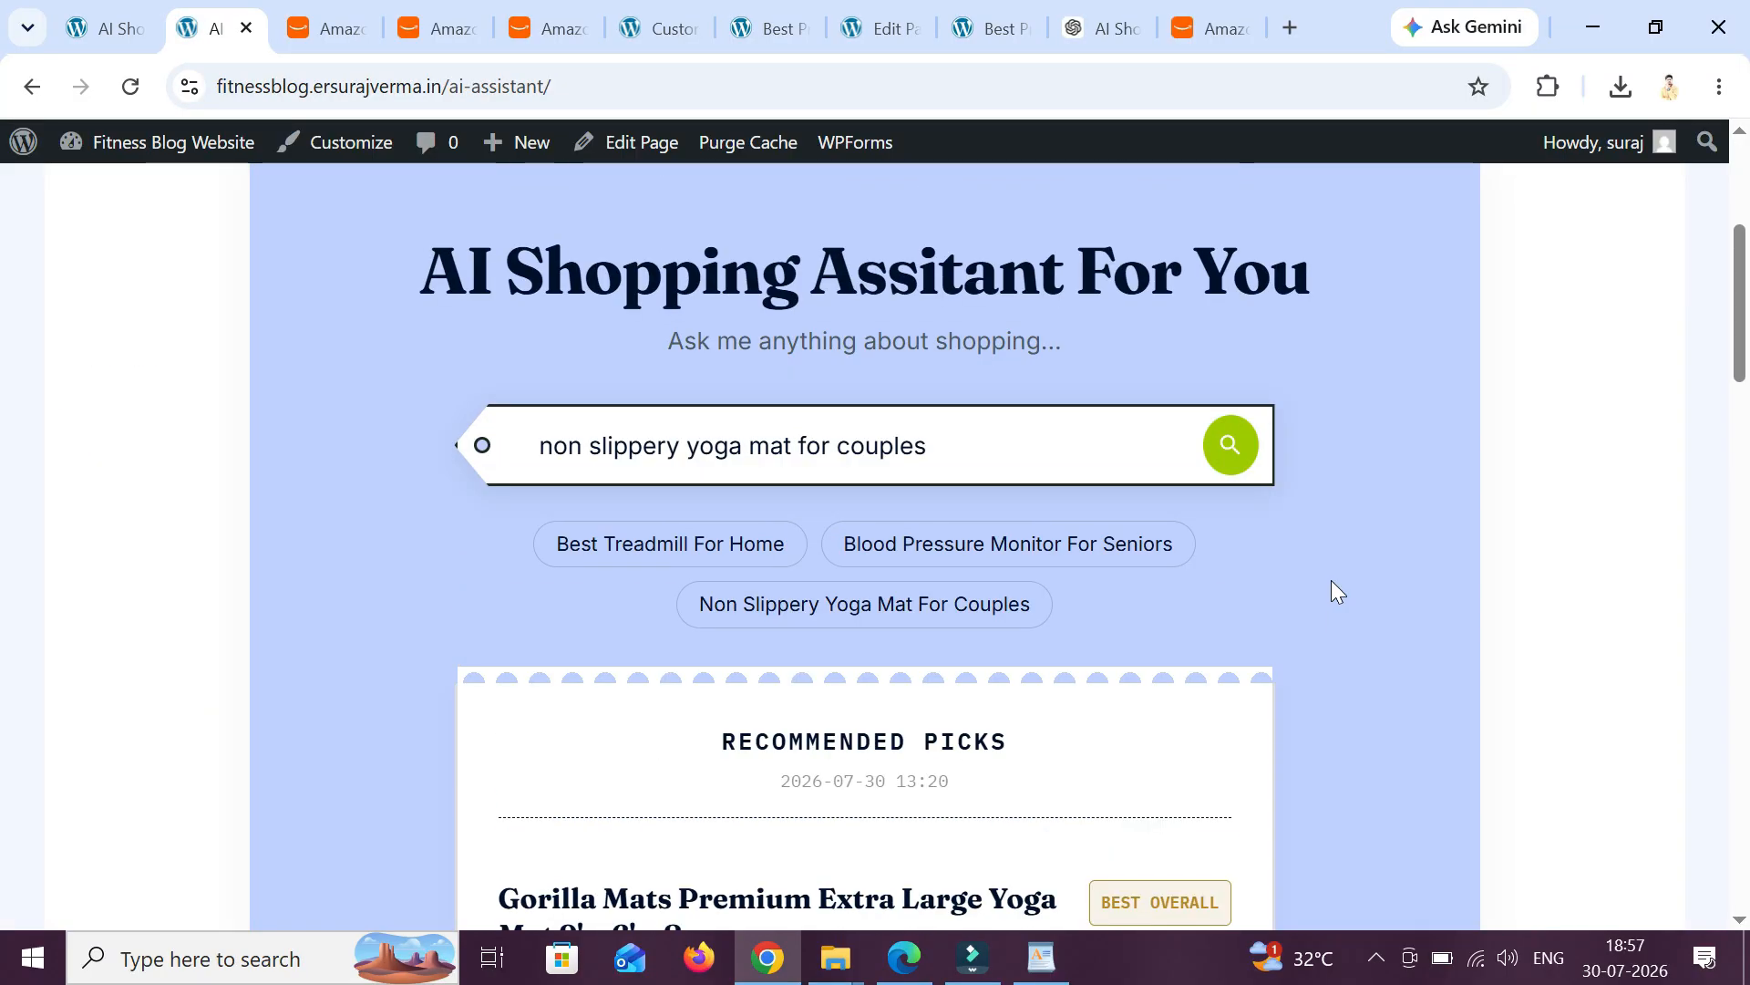
- Ask the assistant for a wireless charger for my iPhone and review its picks
text(wireless charger for my iphone)
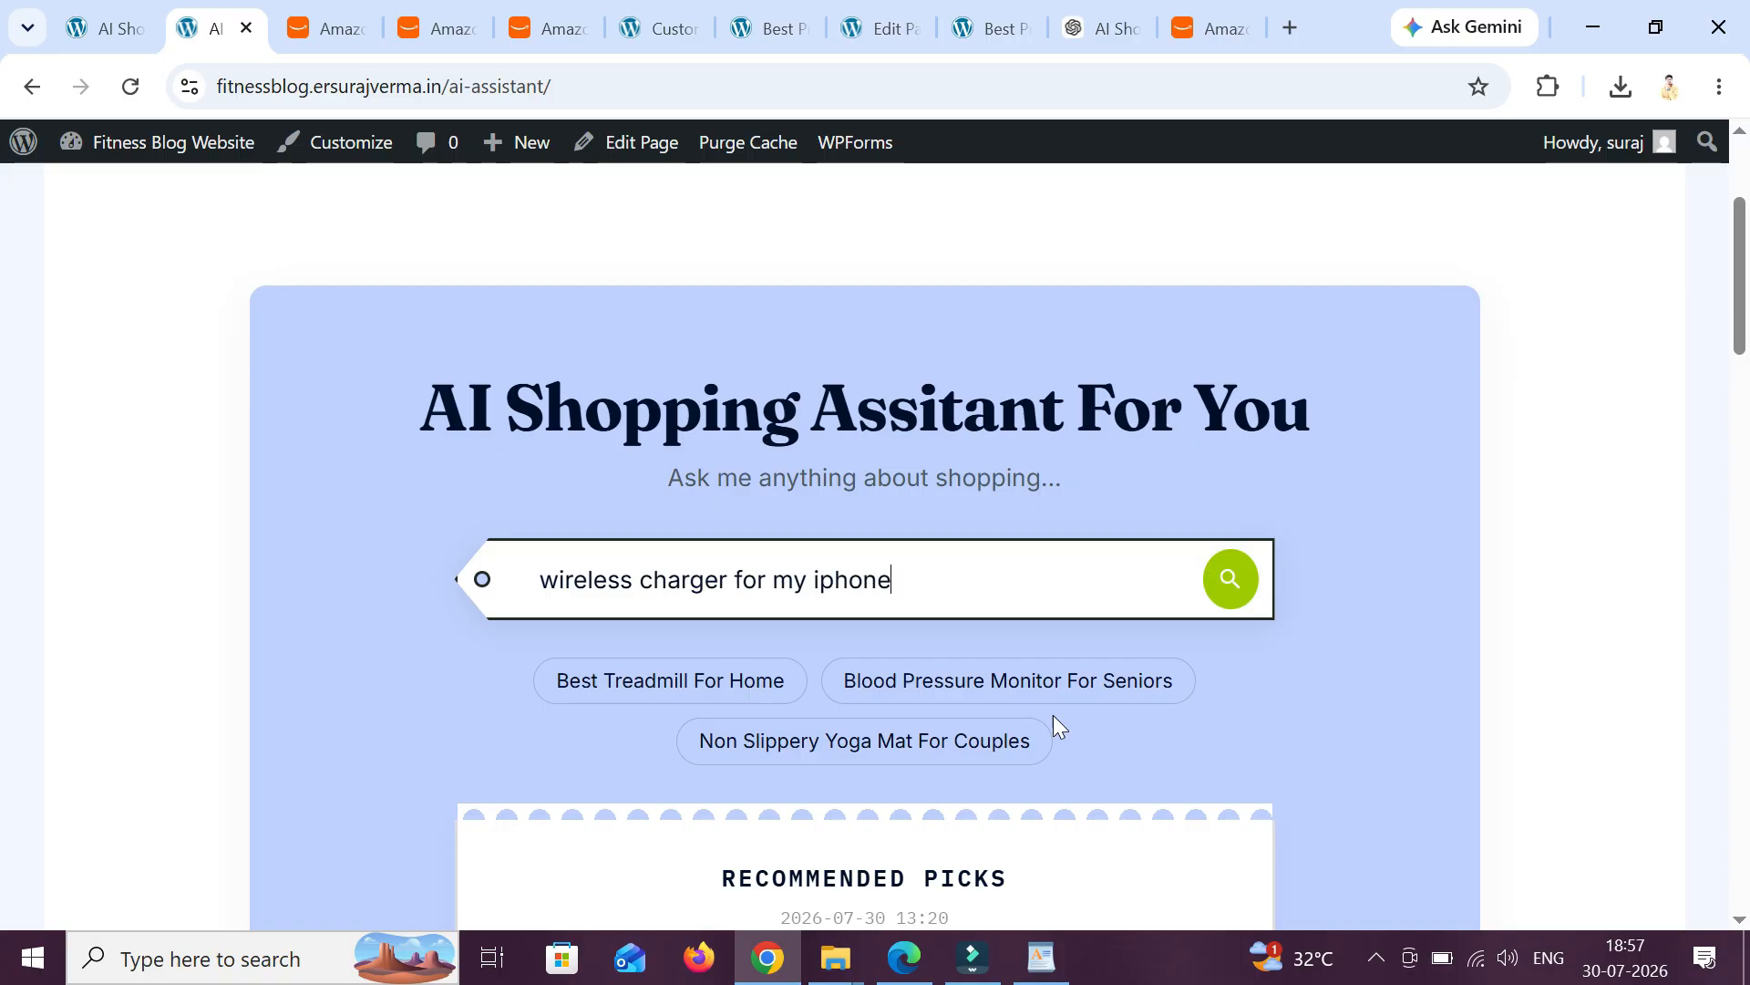
click(1231, 581)
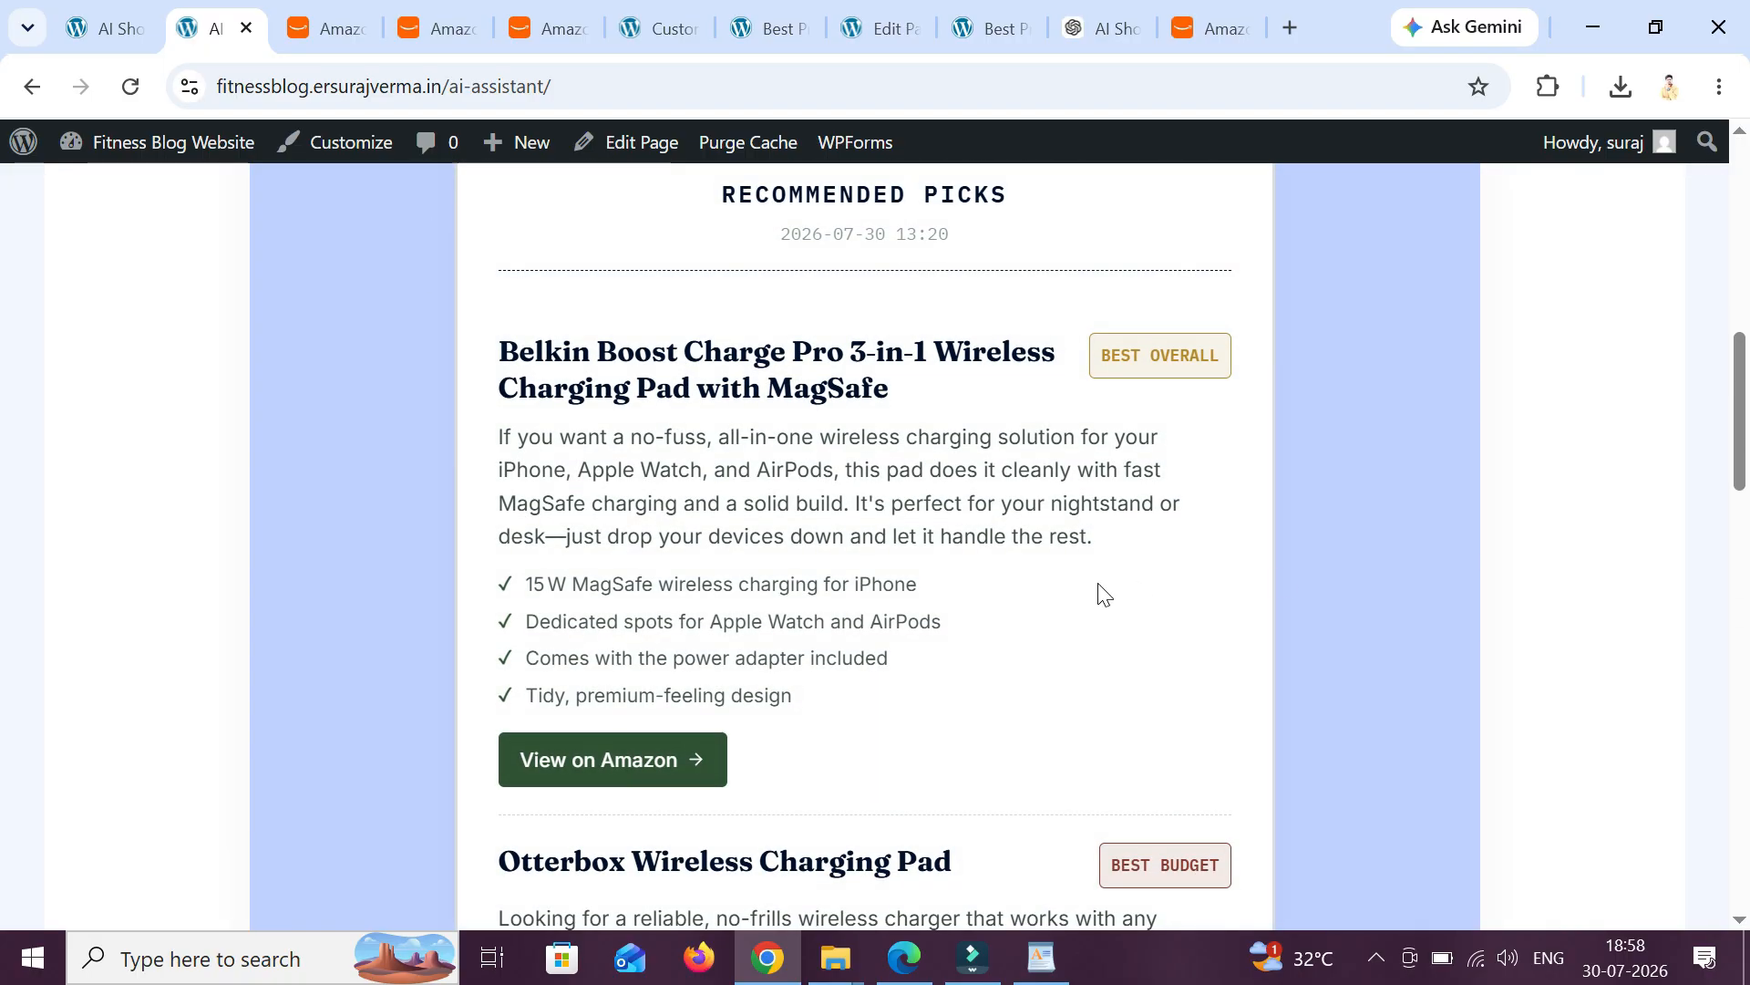
scroll(737, 495, down, 6)
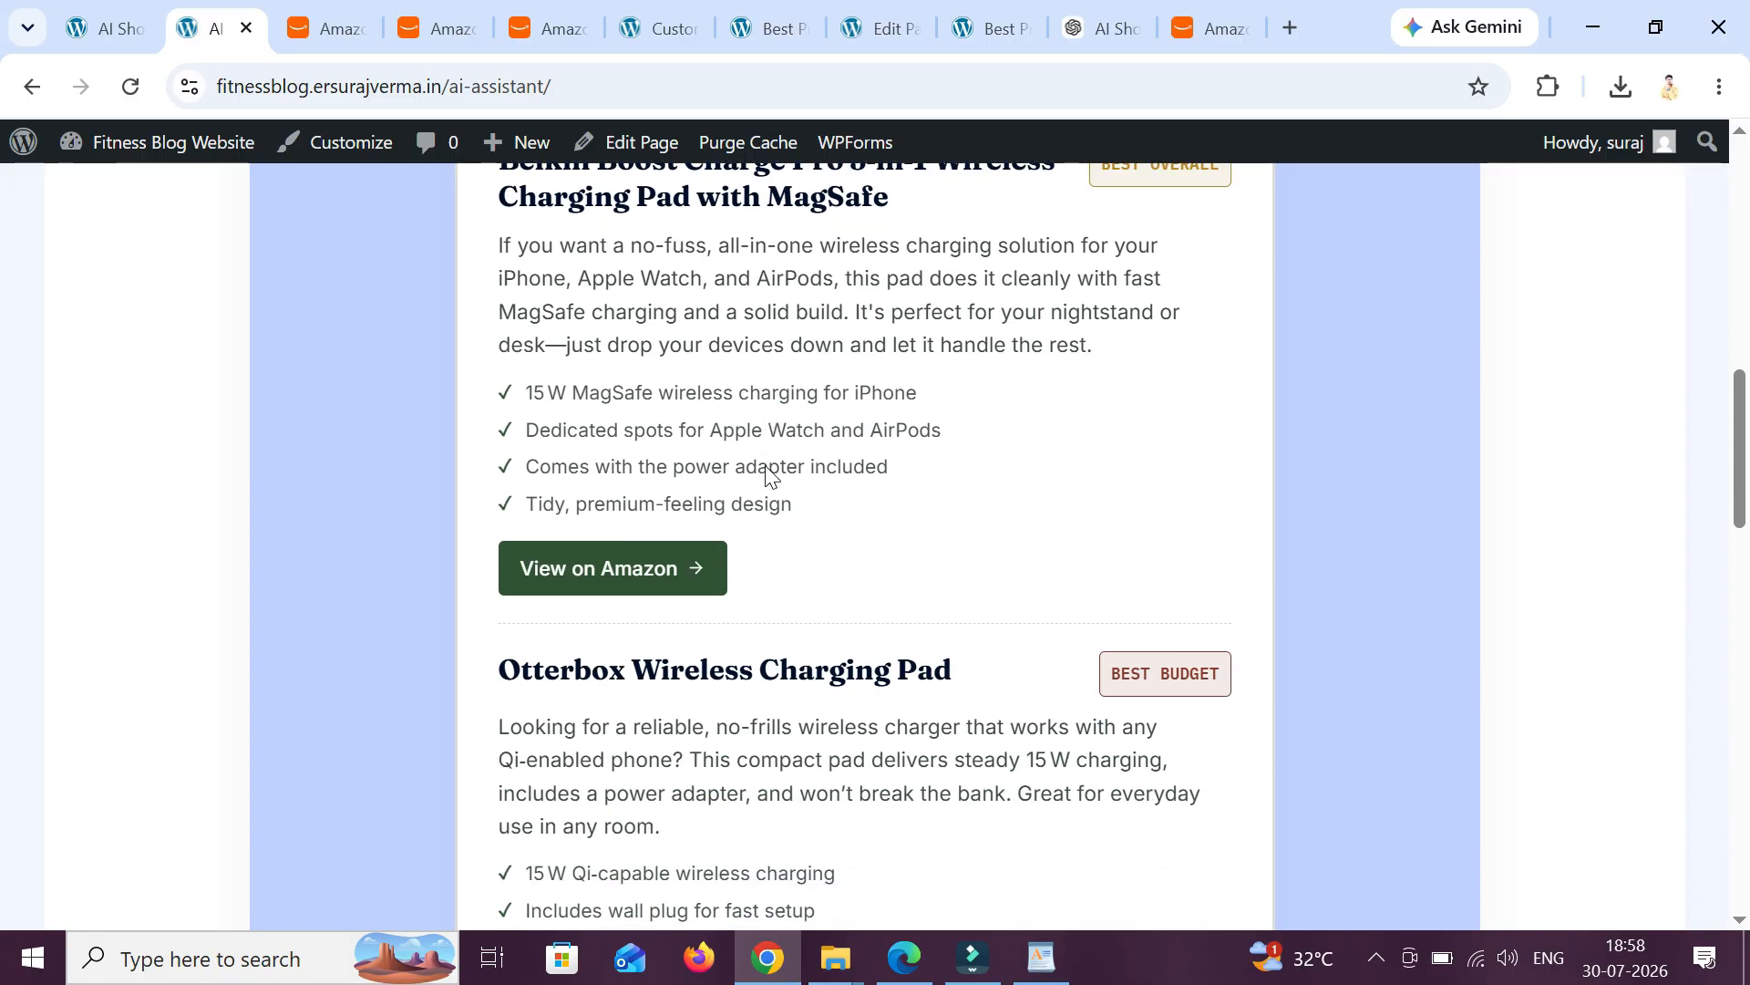
scroll(737, 495, up, 6)
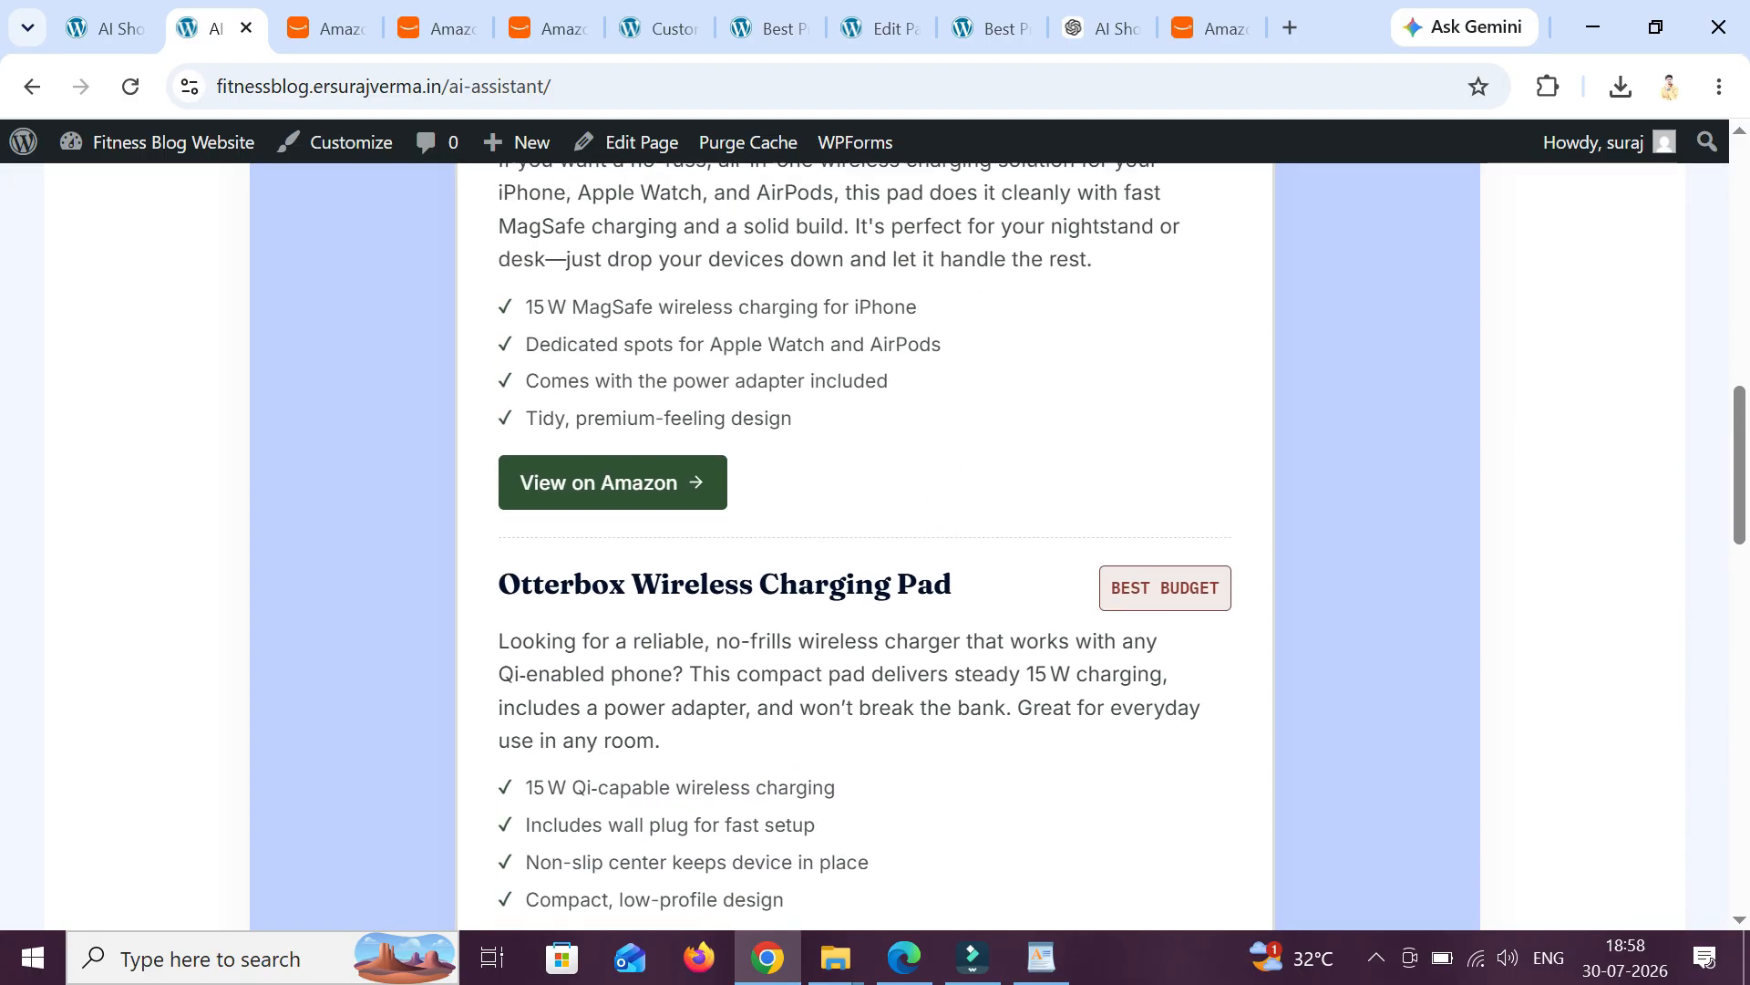
- Check the Belkin Boost Charge Pro's Amazon results, then close that tab
click(598, 773)
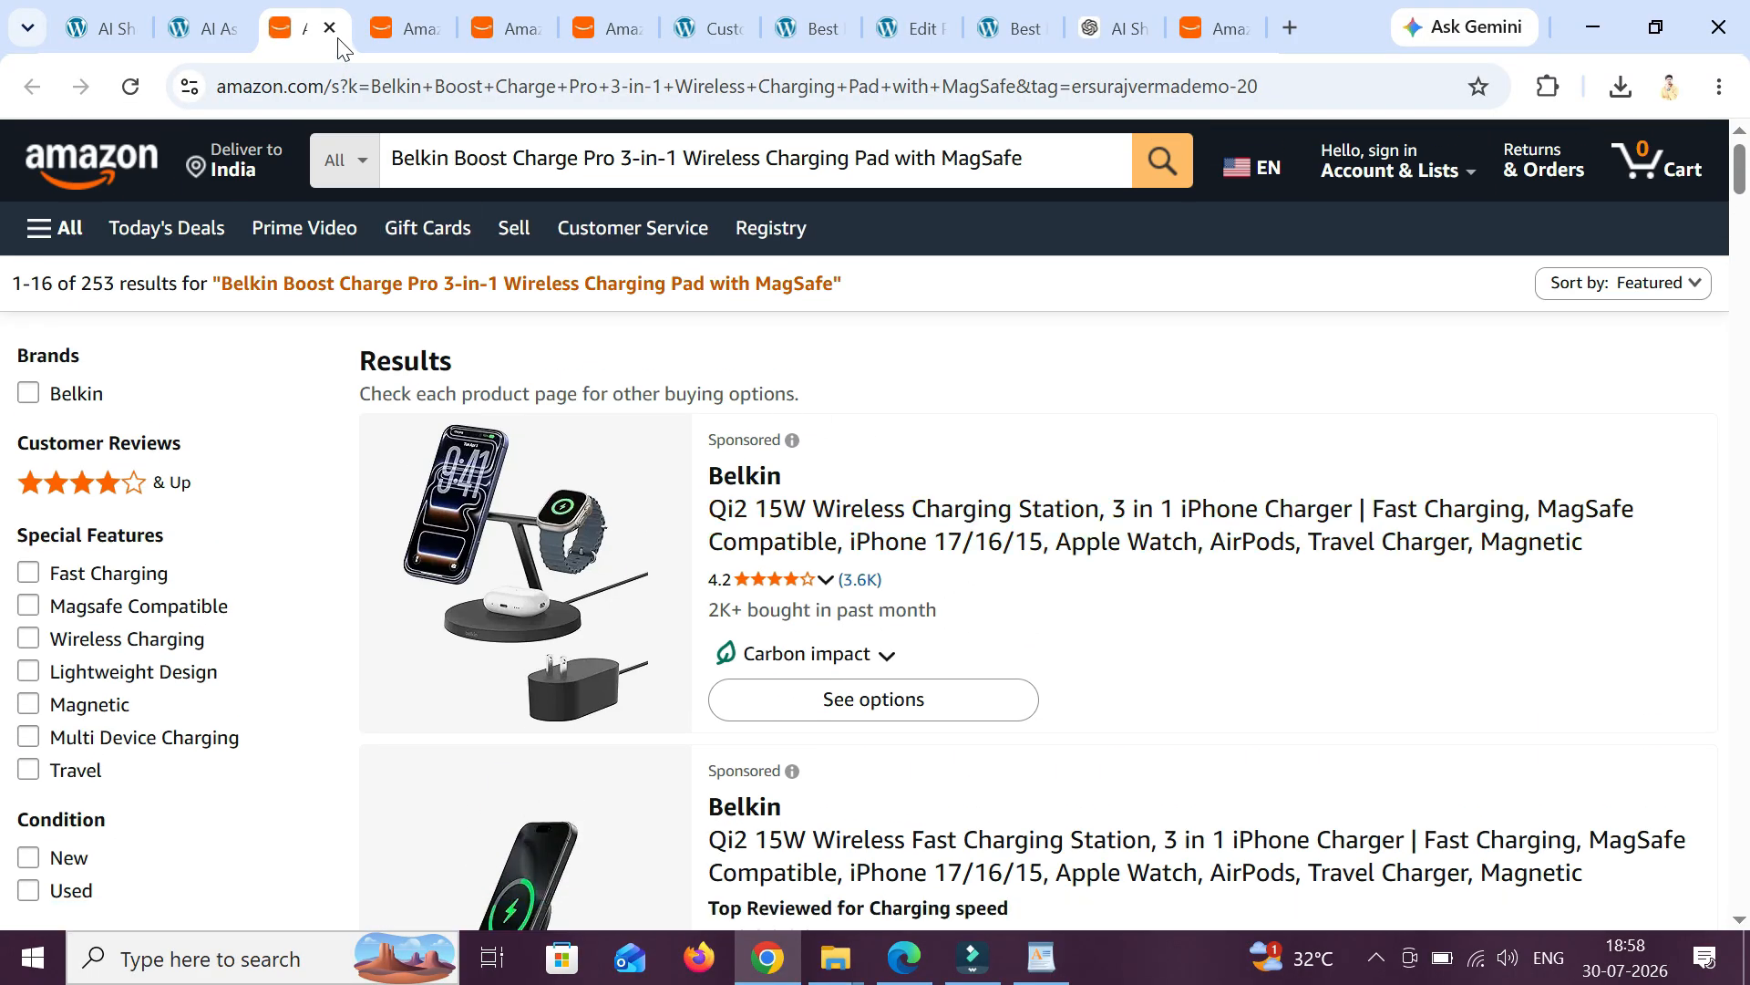
key(ctrl+w)
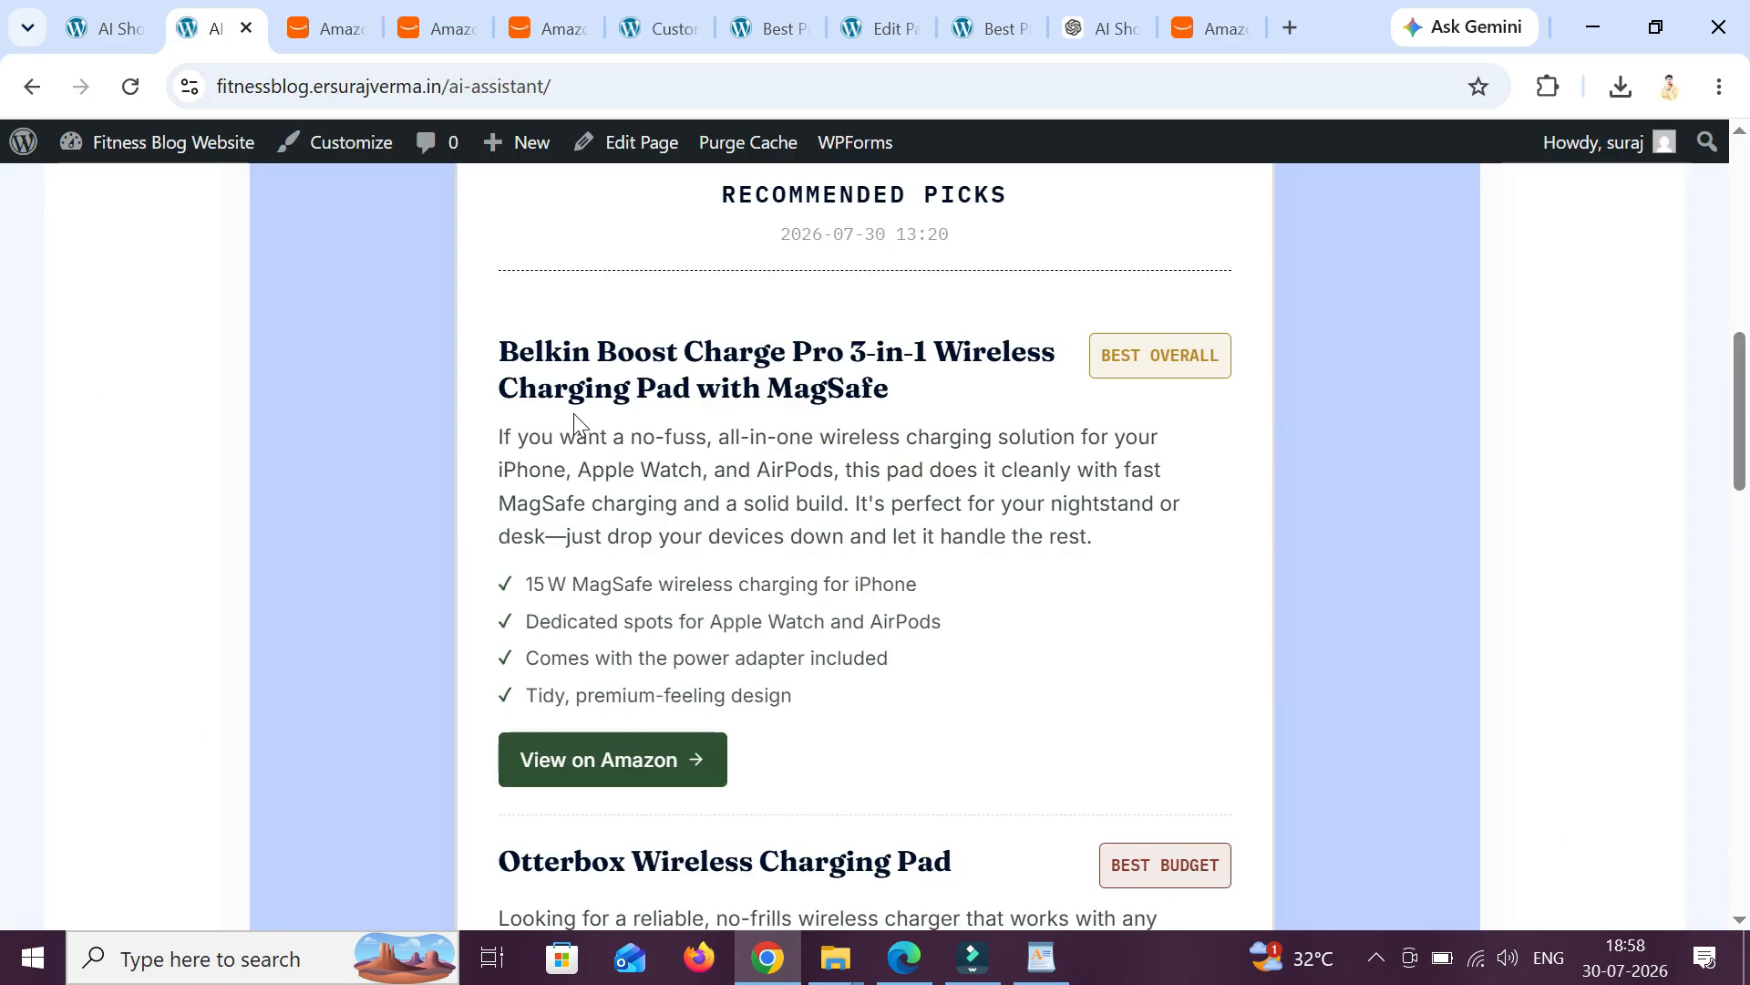
scroll(547, 405, up, 10)
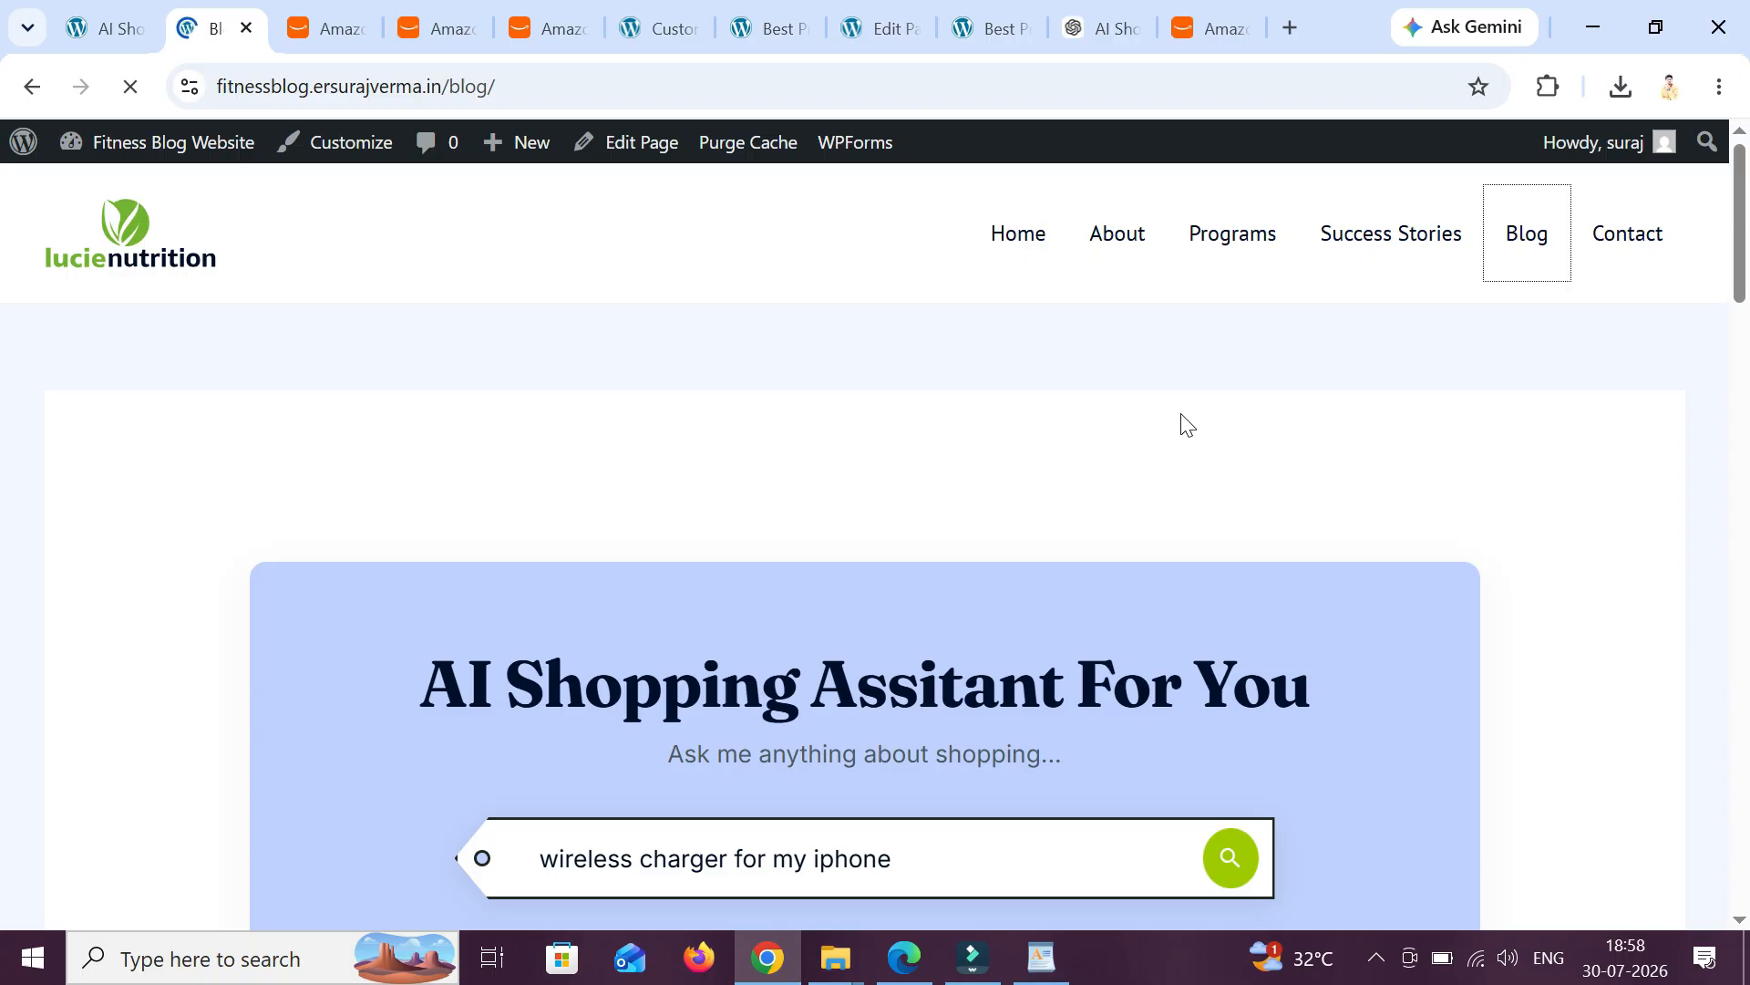
- Open the Best Protein Powders blog post on the live site
drag(1747, 196, 1734, 387)
scroll(747, 545, up, 4)
scroll(748, 545, up, 3)
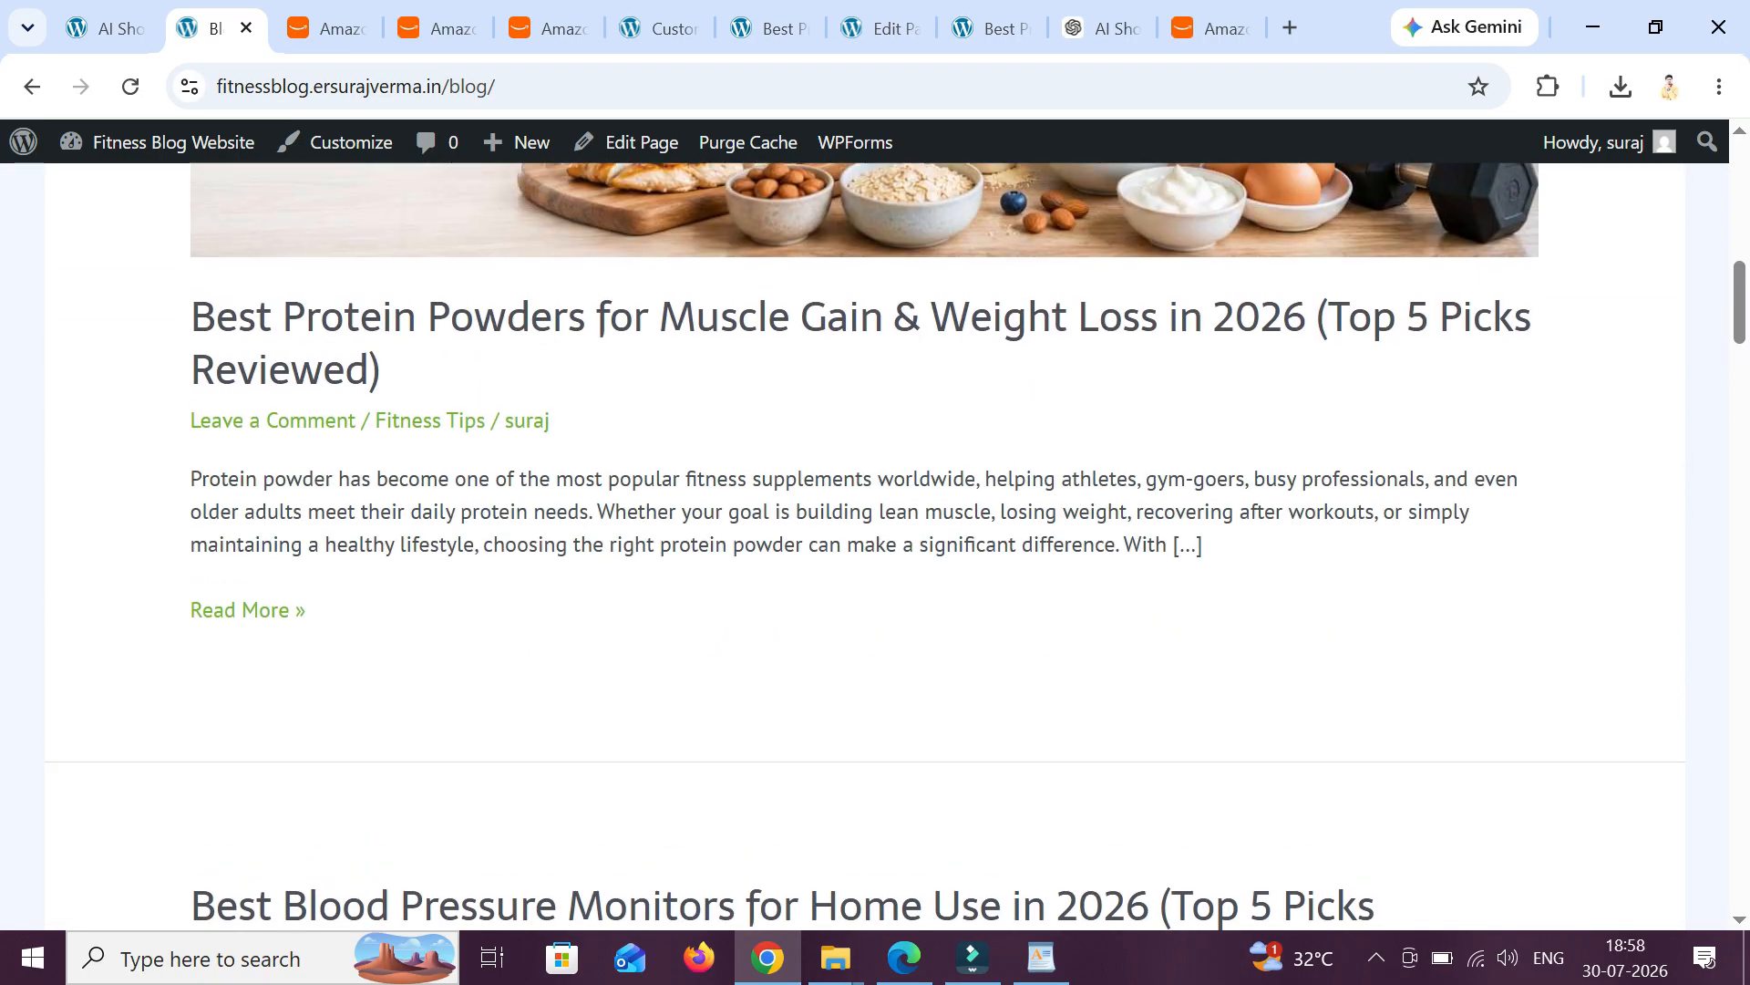
click(352, 401)
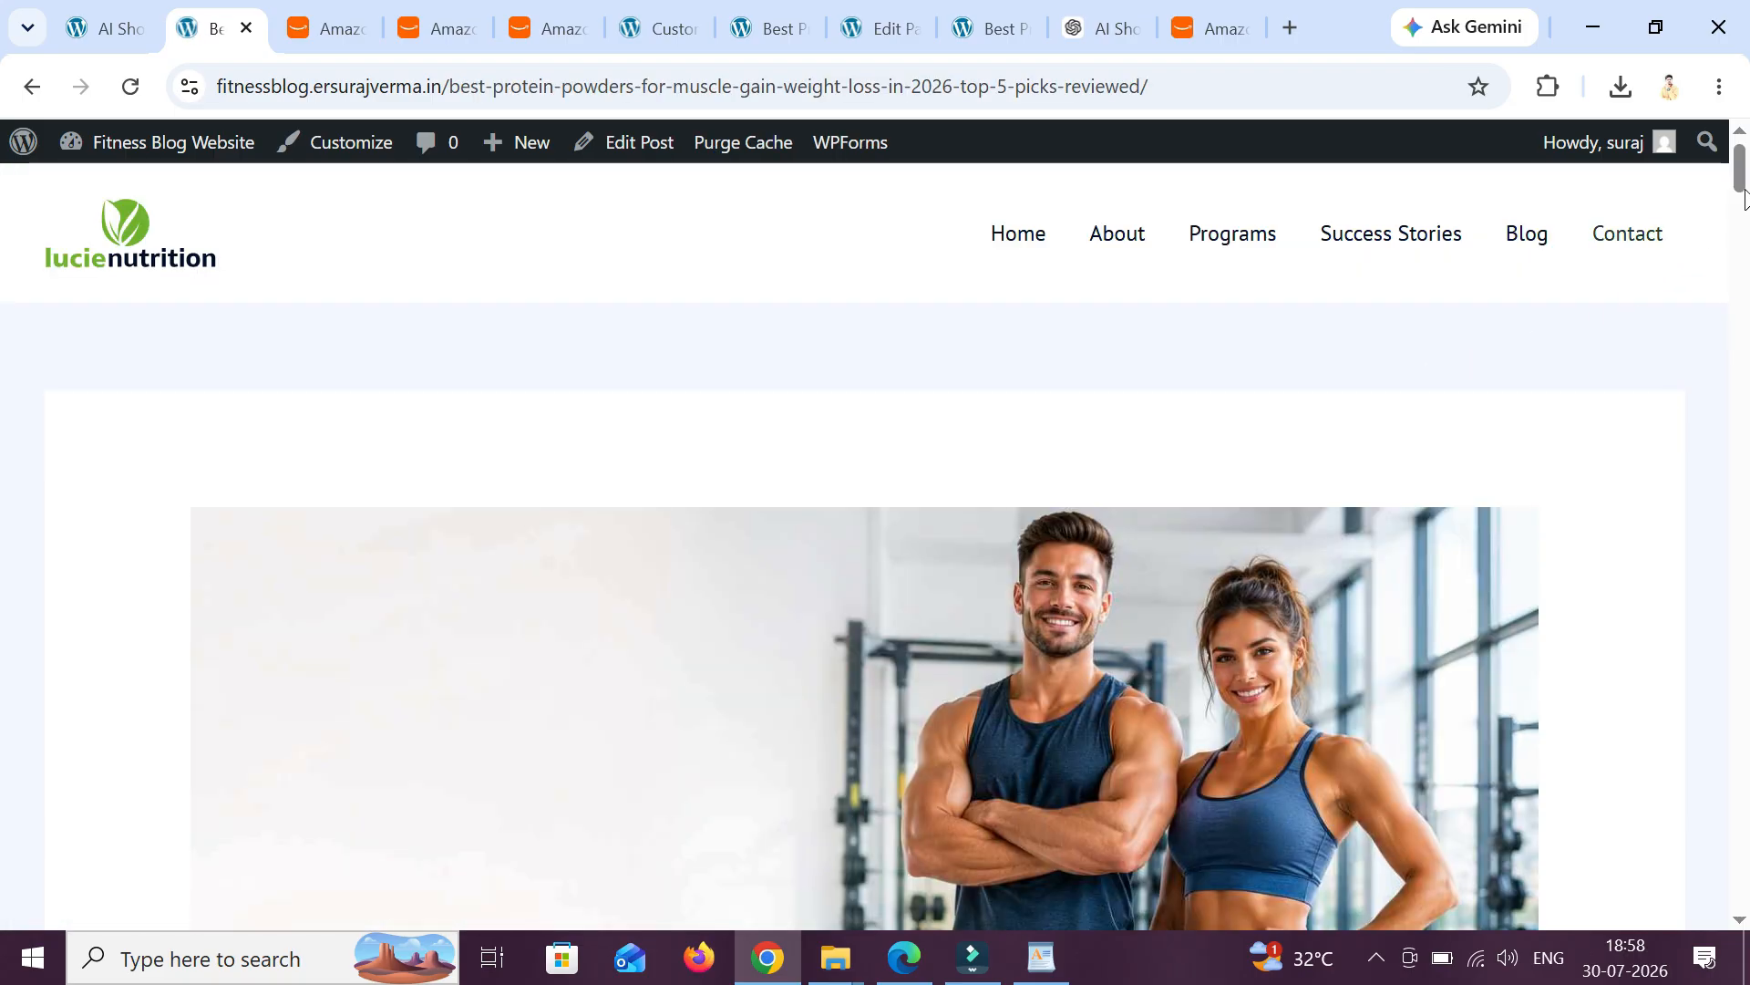
- Select the shortcode placeholder at the post's end and switch to the Edit Post tab
mouse_move(1743, 199)
mouse_down()
mouse_move(1741, 700)
mouse_move(1736, 191)
mouse_up()
scroll(1471, 439, down, 2)
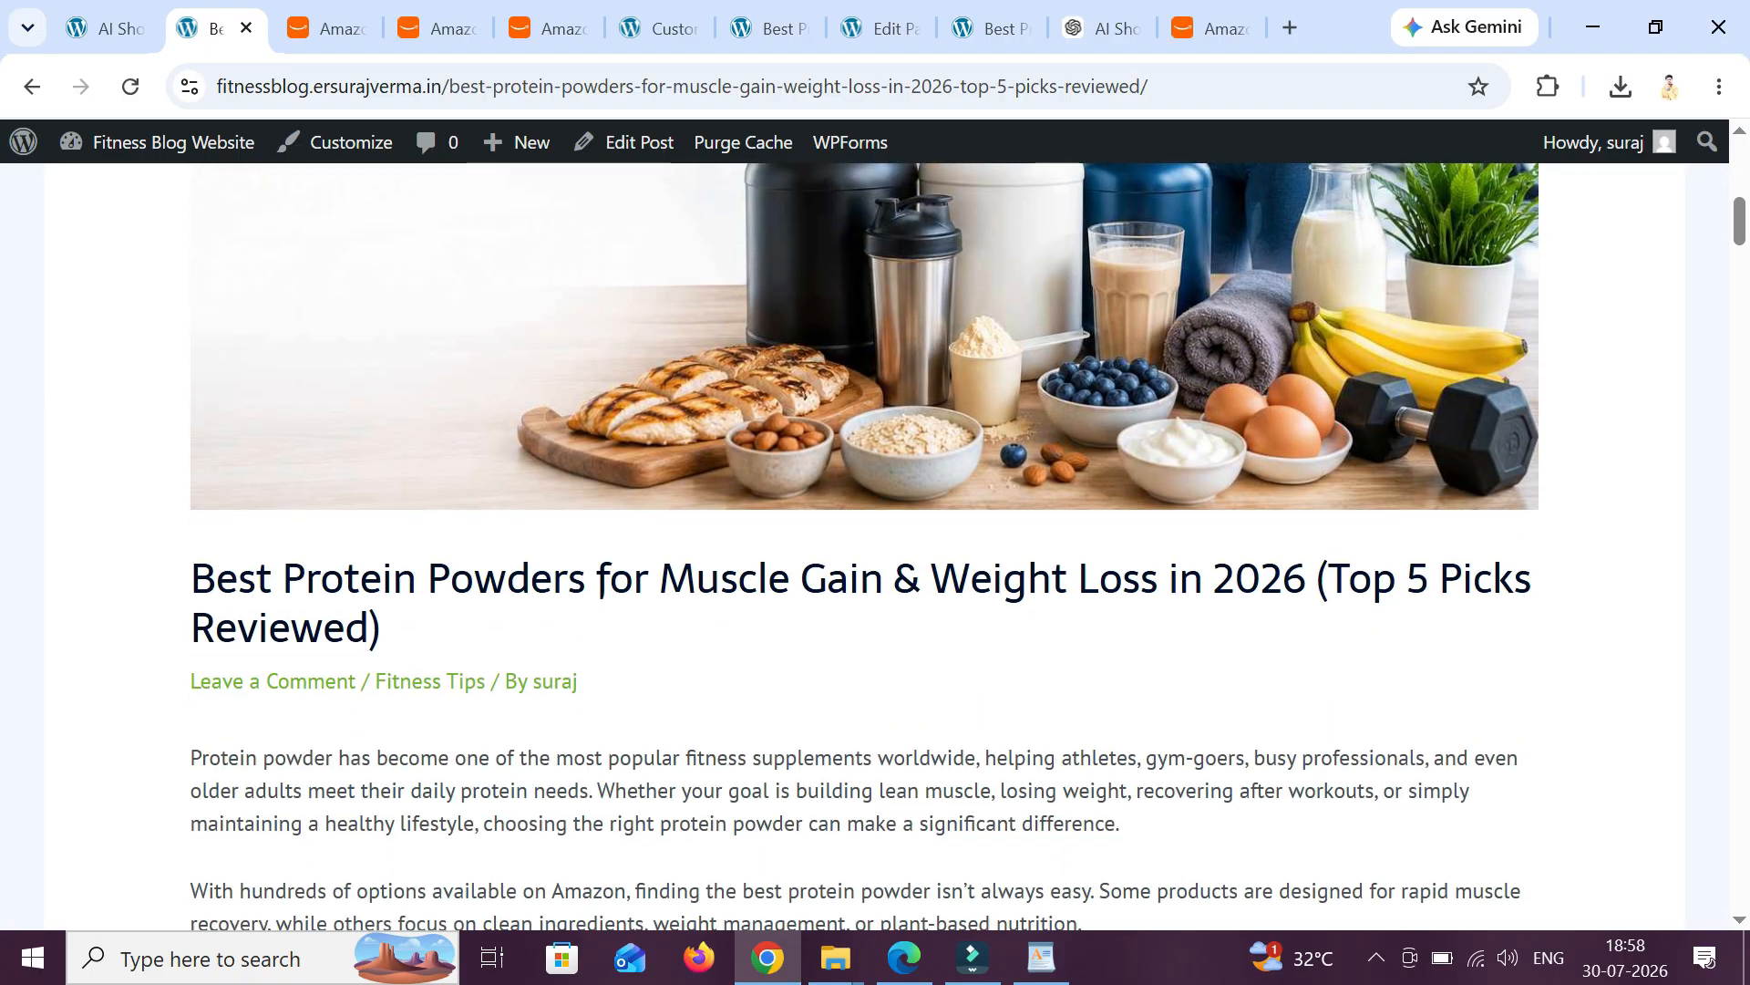
scroll(865, 545, down, 3)
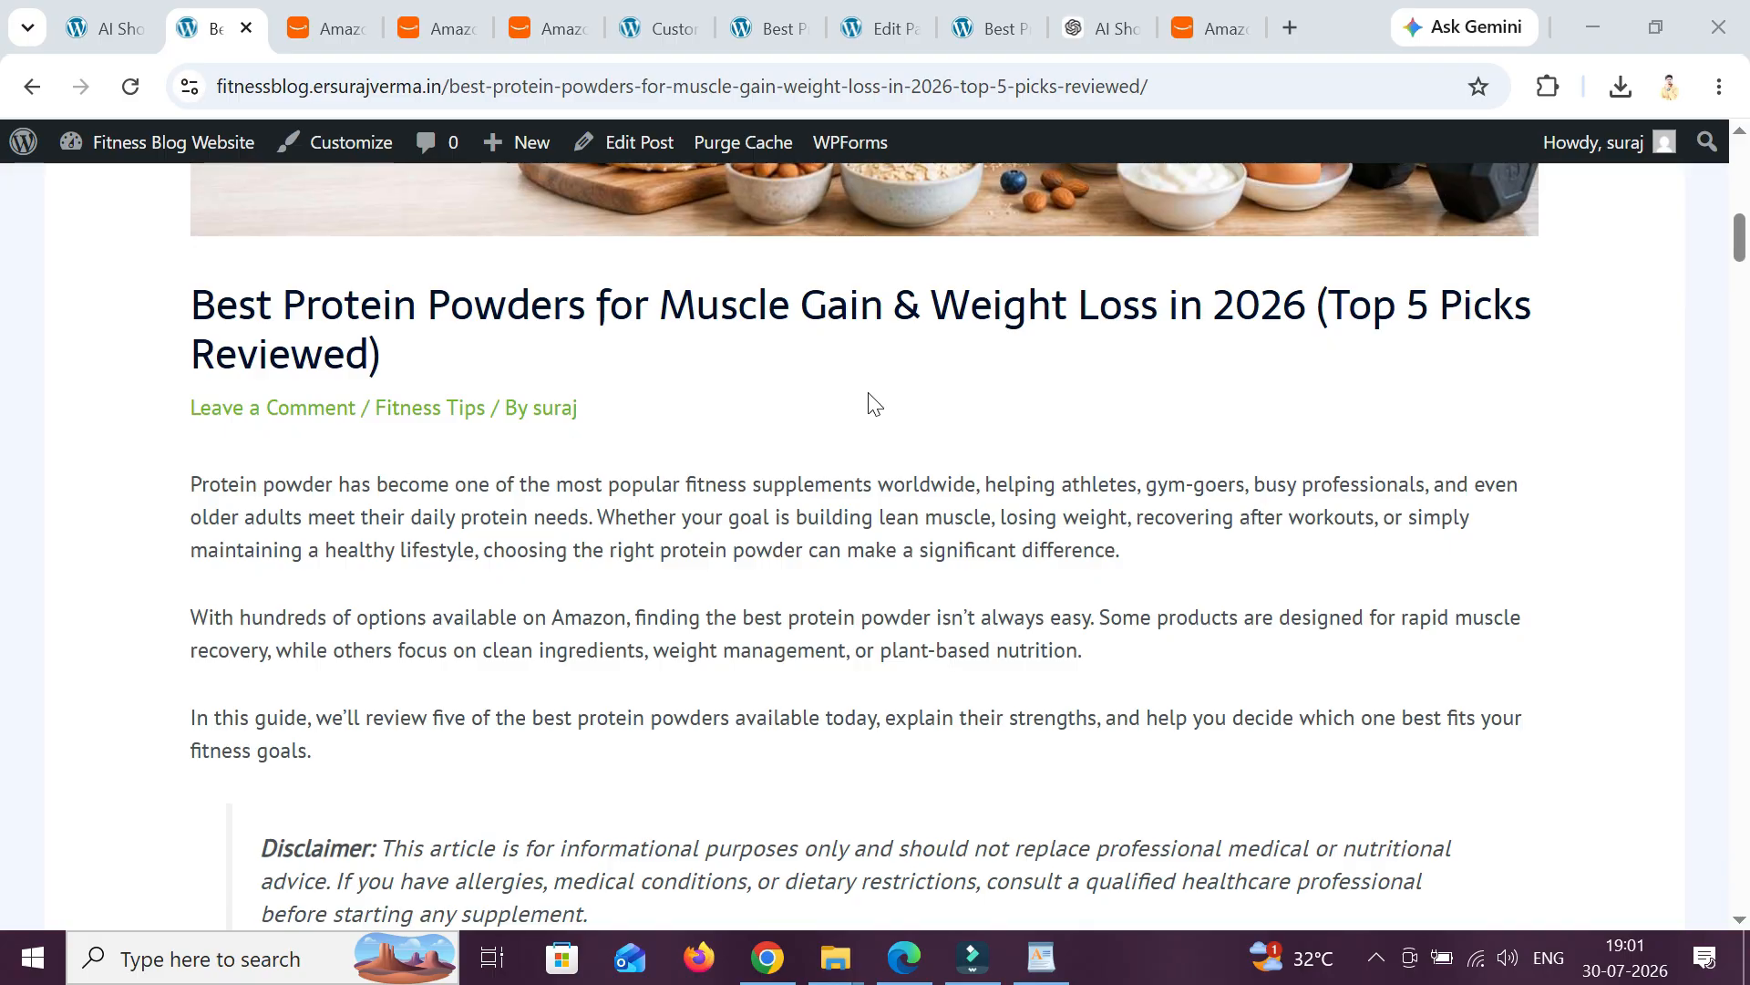
scroll(870, 401, down, 15)
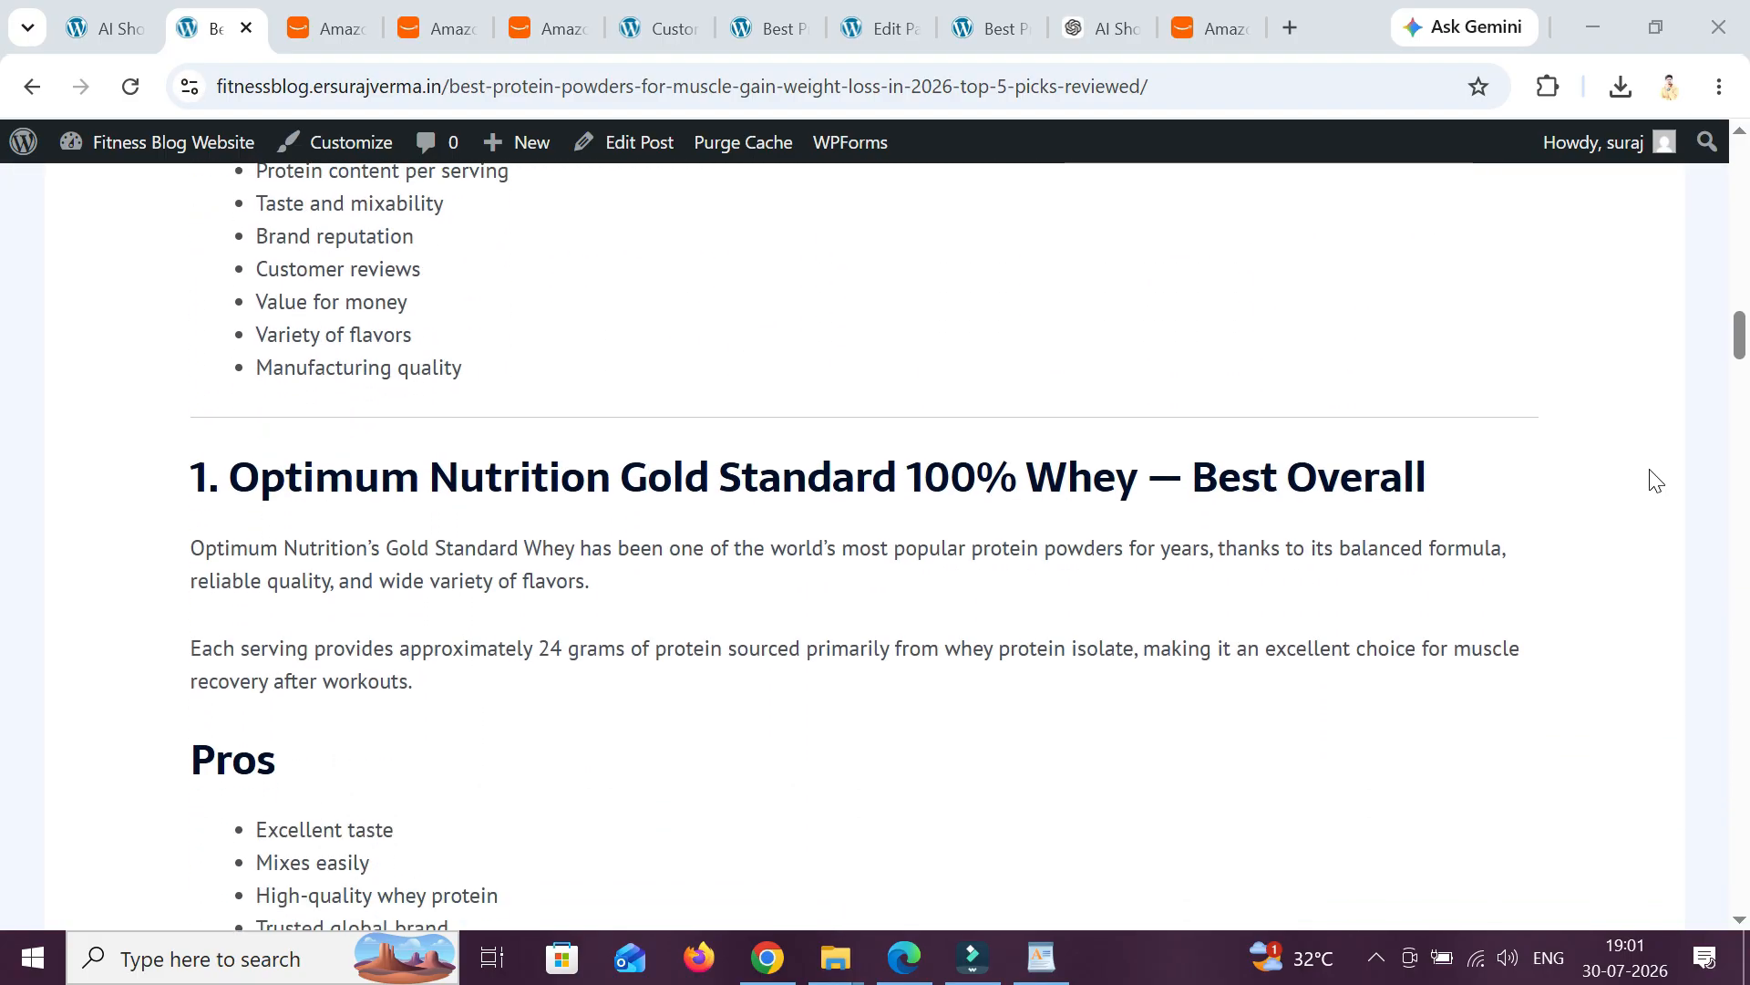
scroll(989, 507, down, 5)
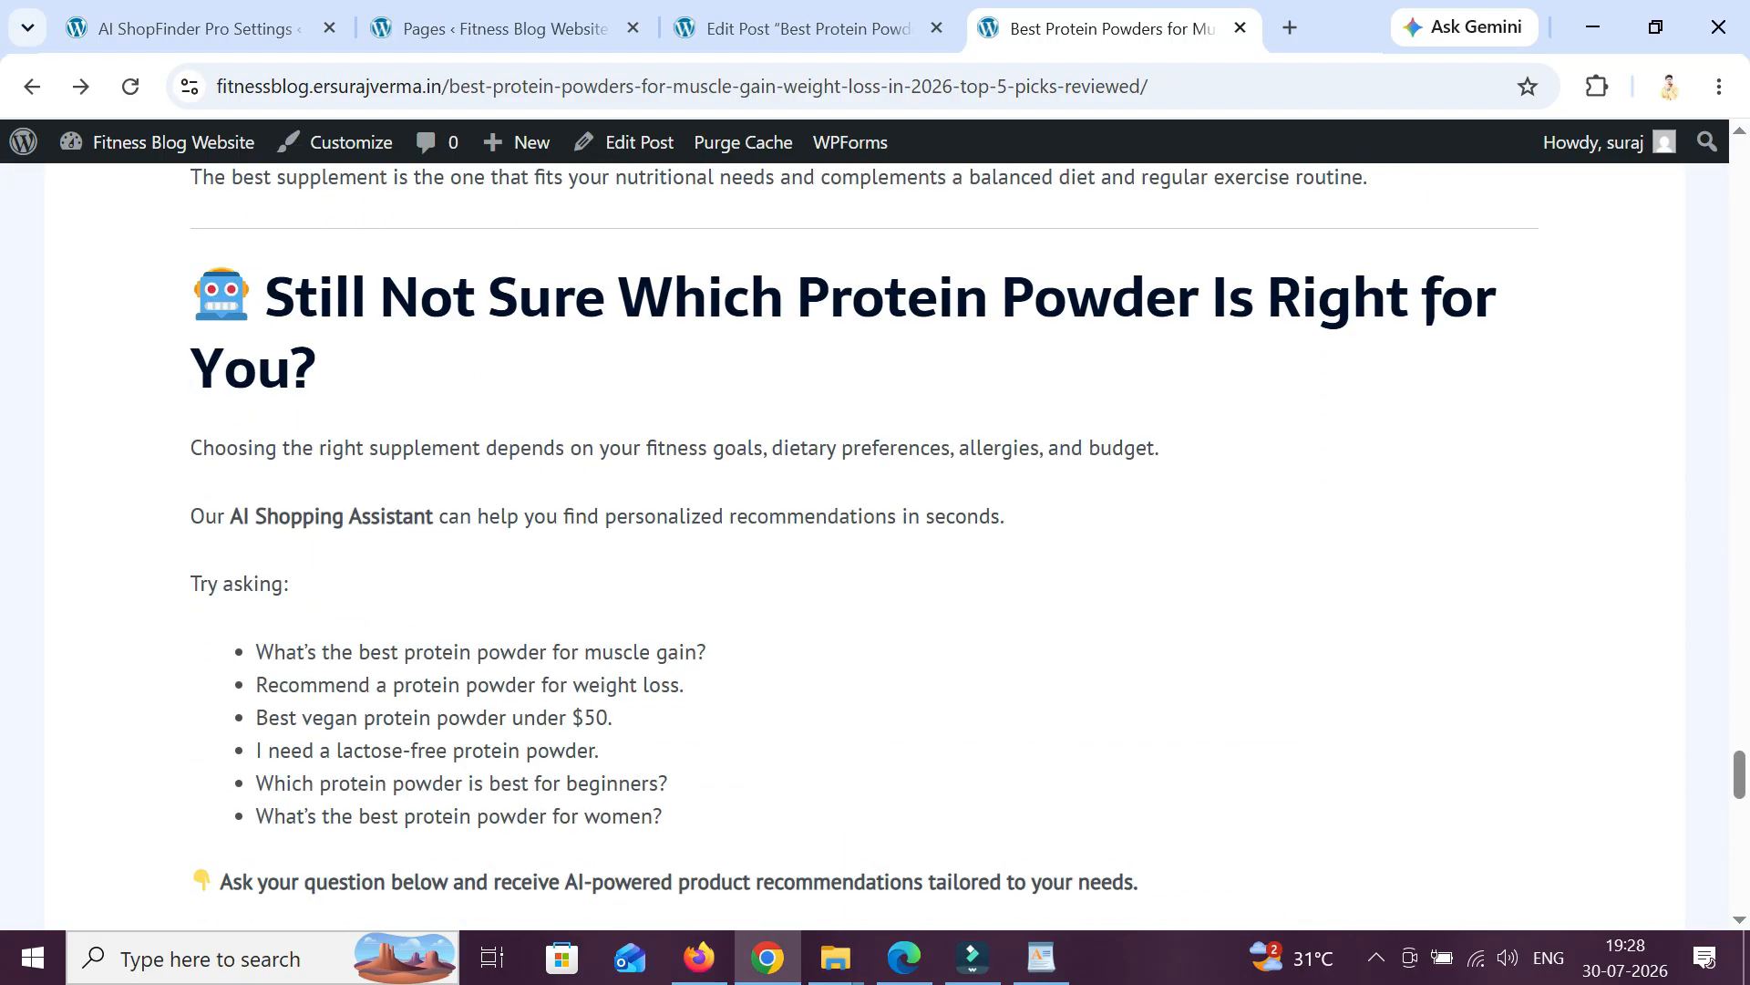
scroll(180, 351, down, 3)
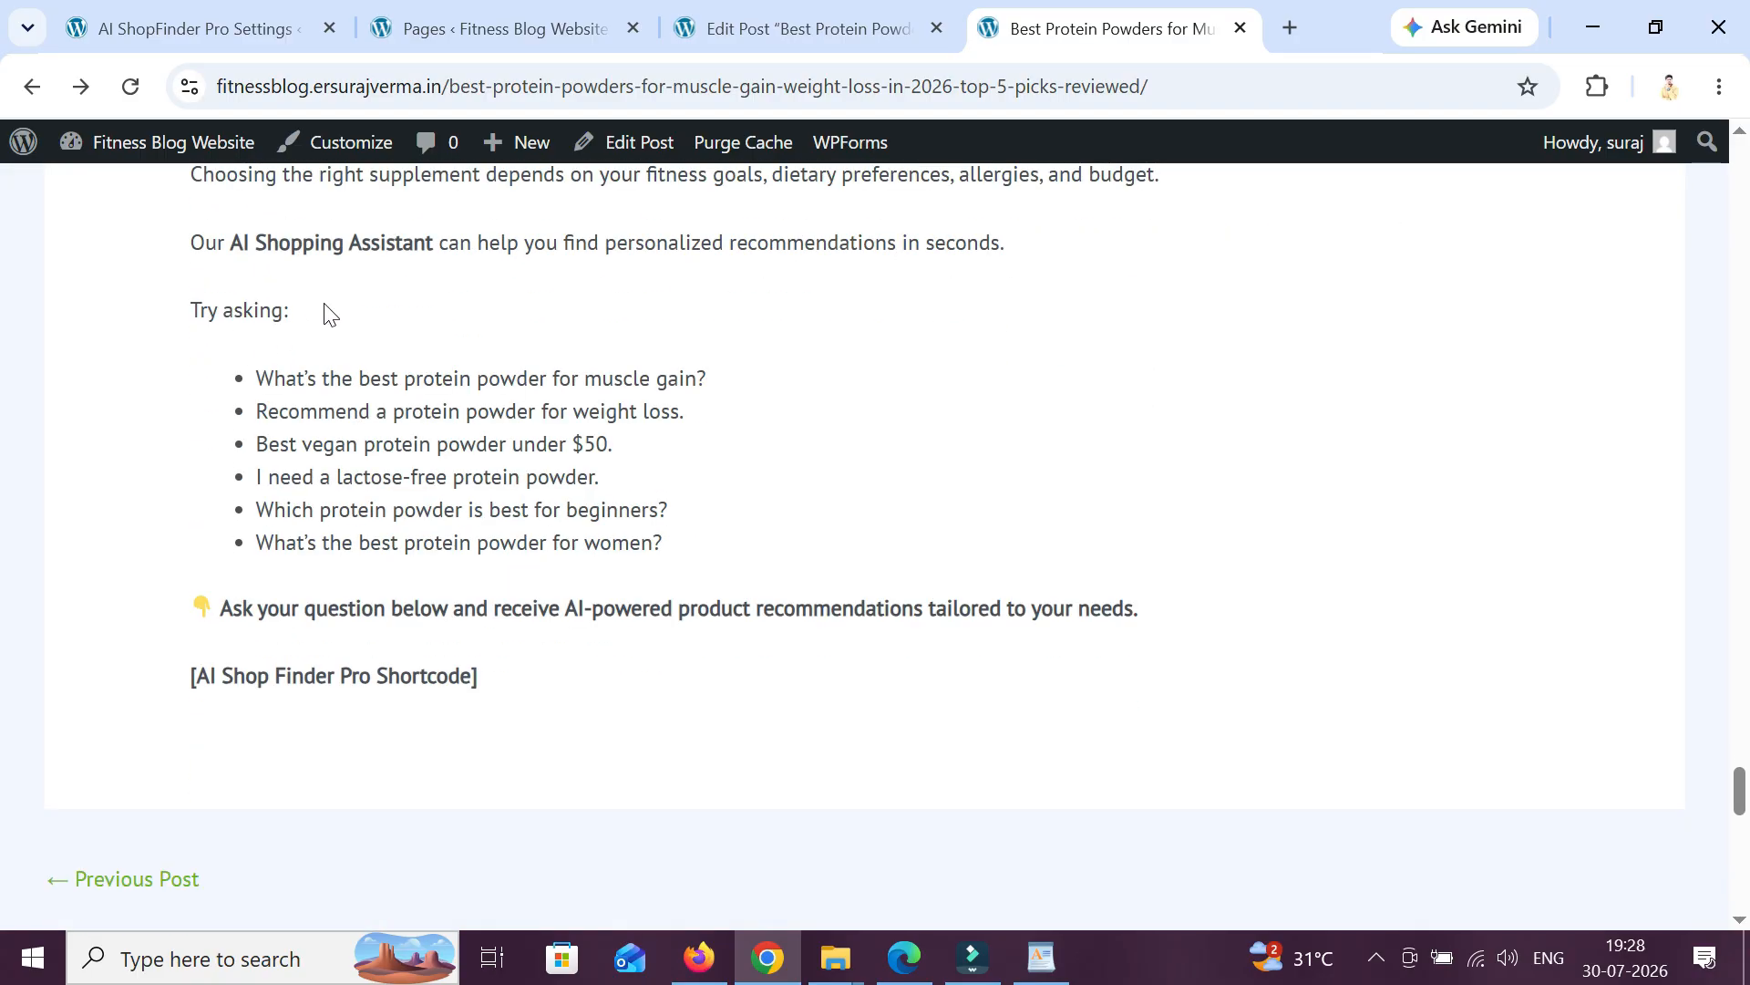
drag(493, 685, 128, 684)
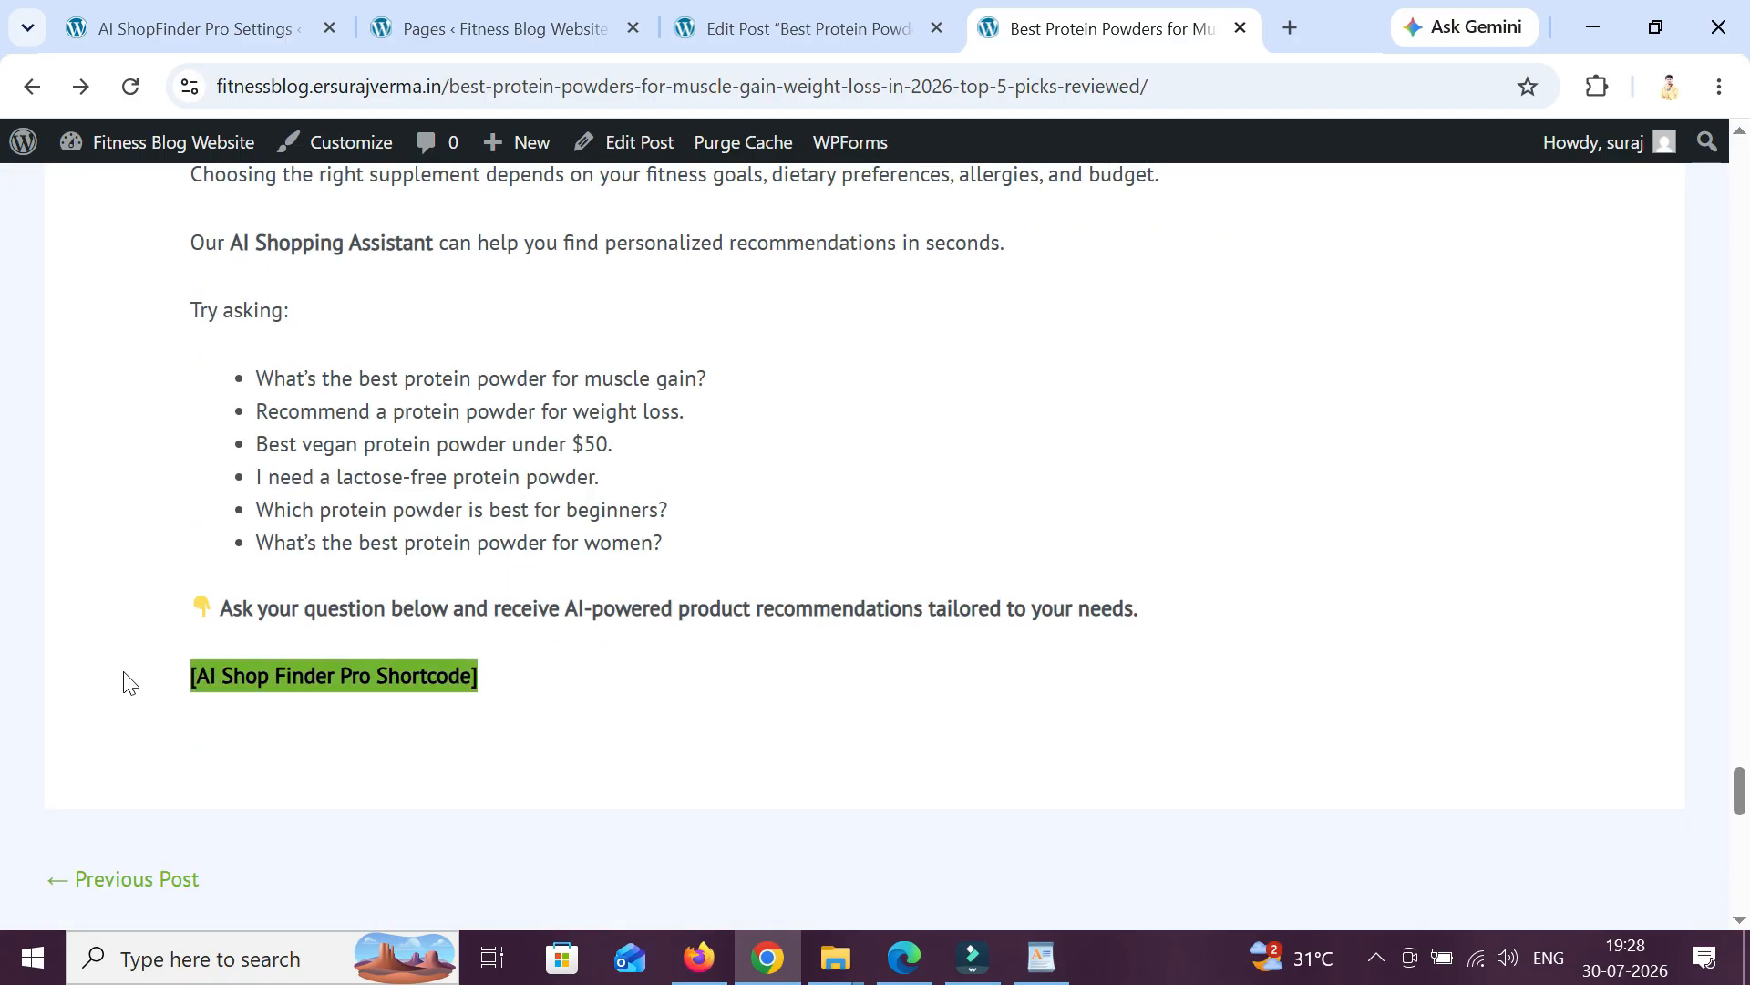
click(821, 13)
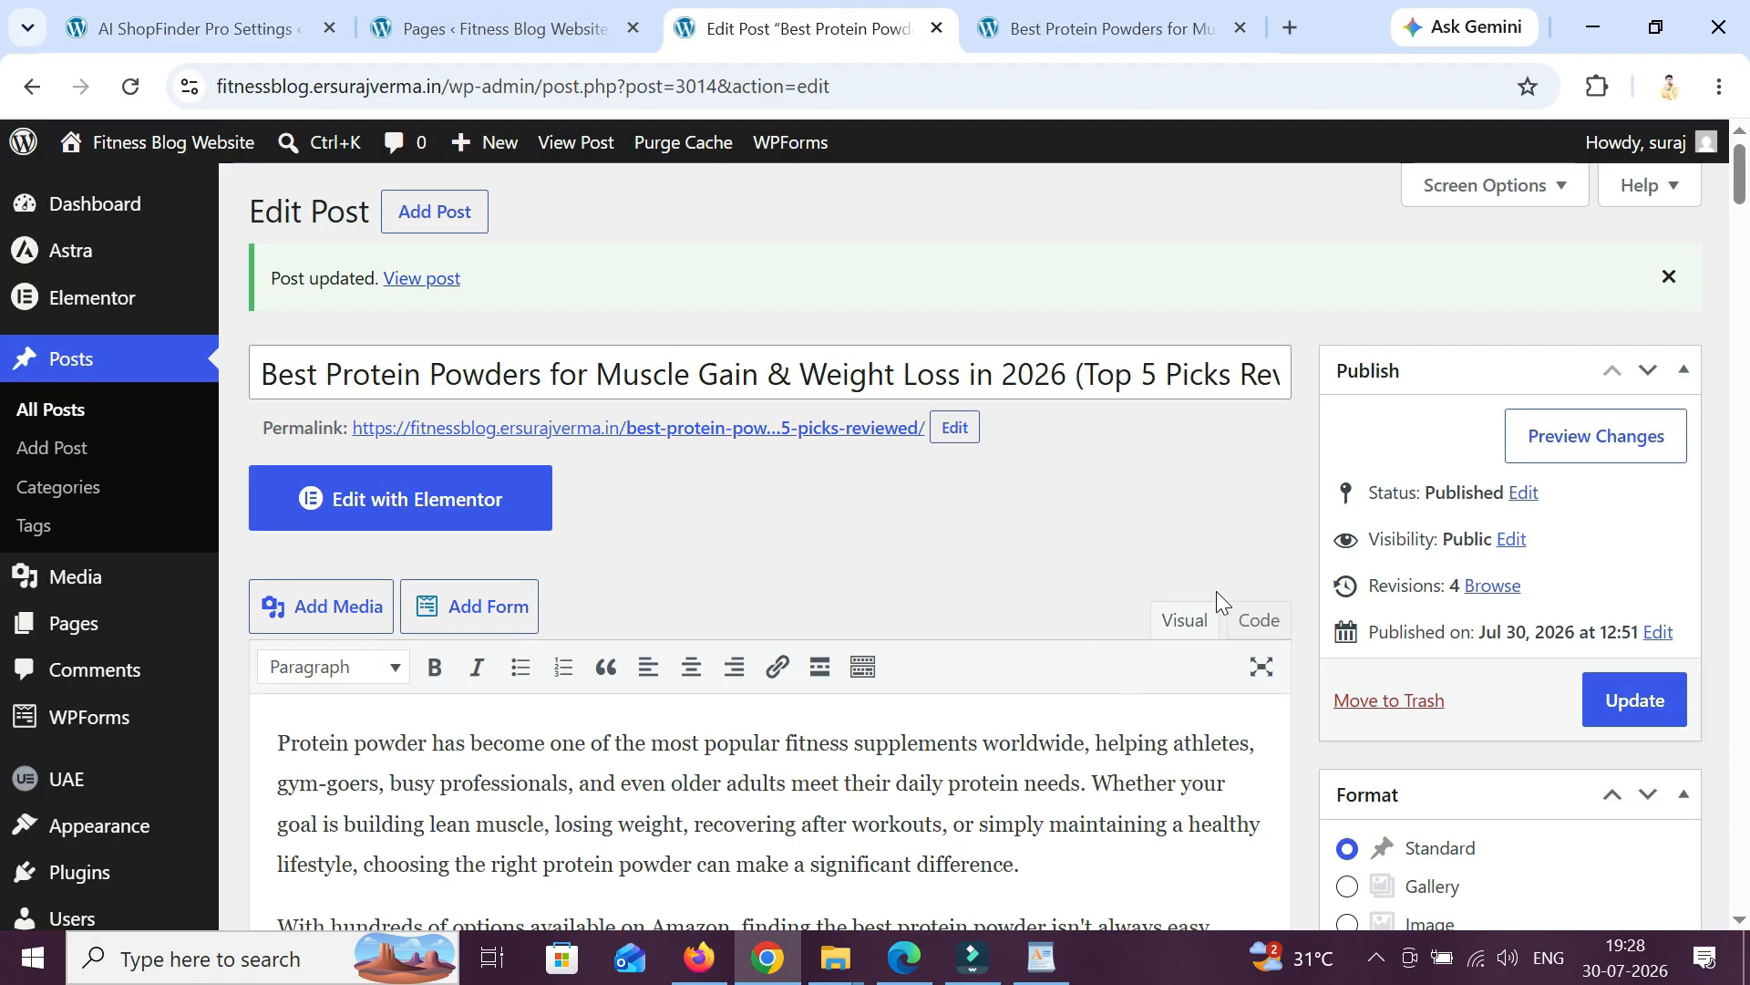
- Delete the placeholder shortcode line in the post's Code editor
scroll(1216, 590, down, 4)
drag(1739, 228, 1744, 898)
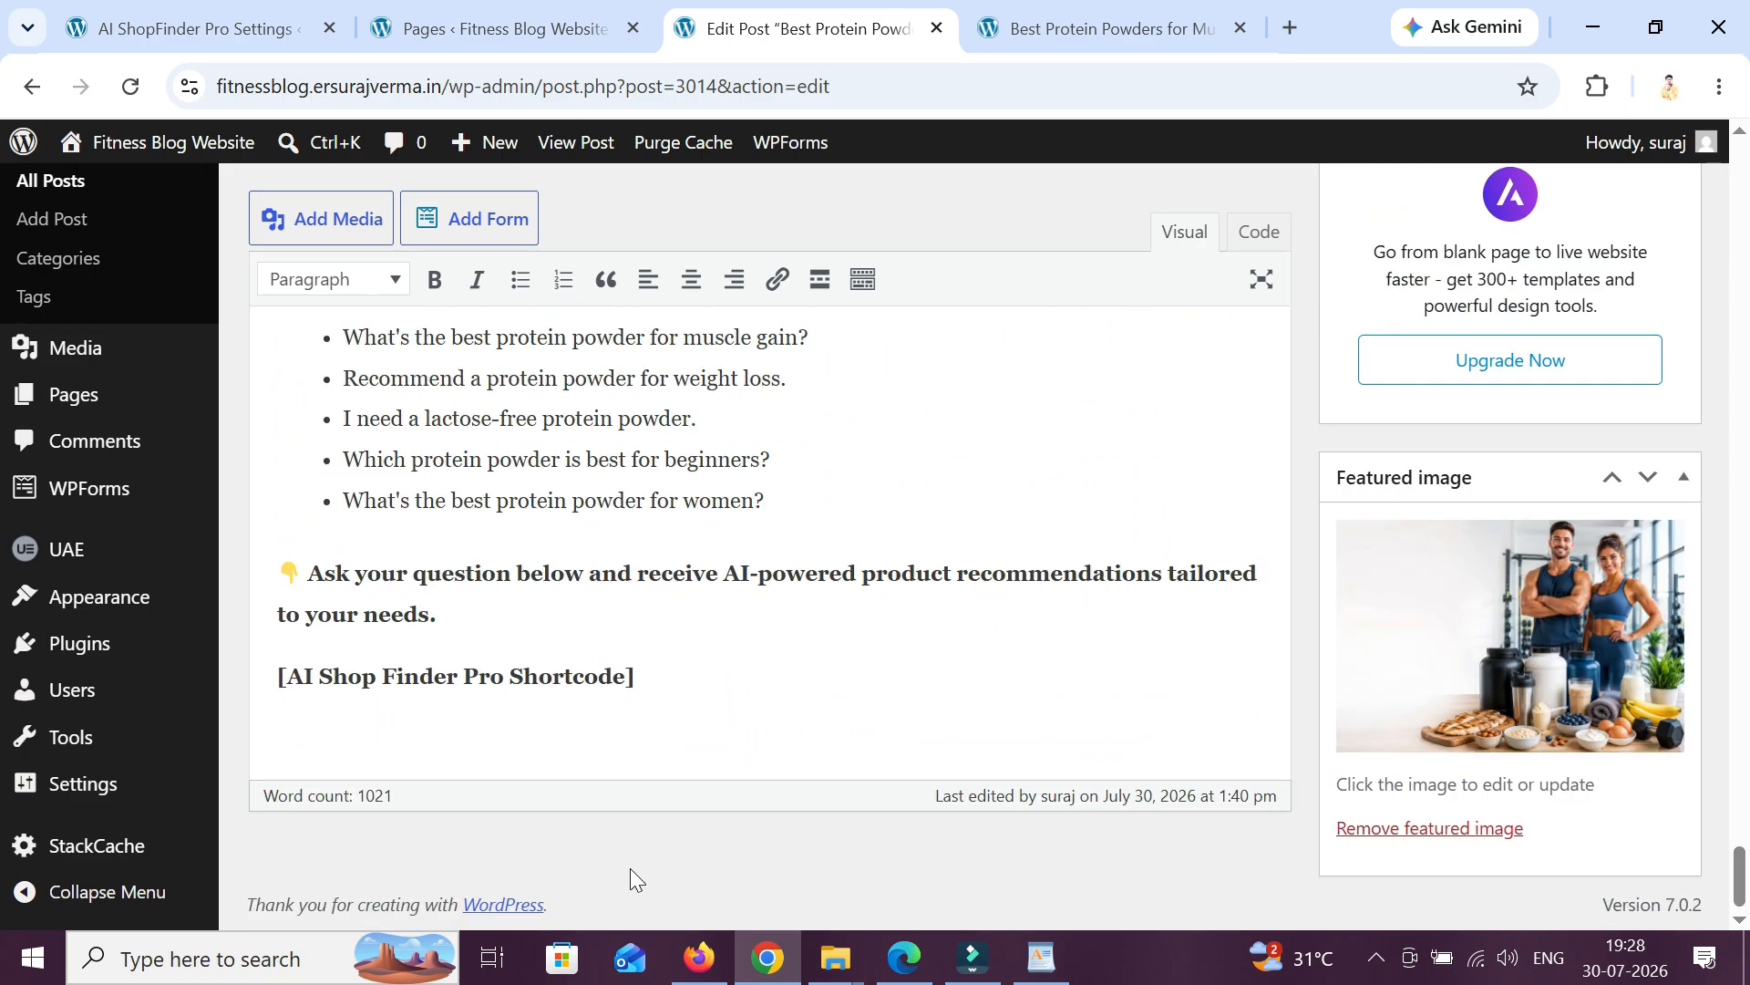
click(1261, 233)
drag(725, 753, 314, 789)
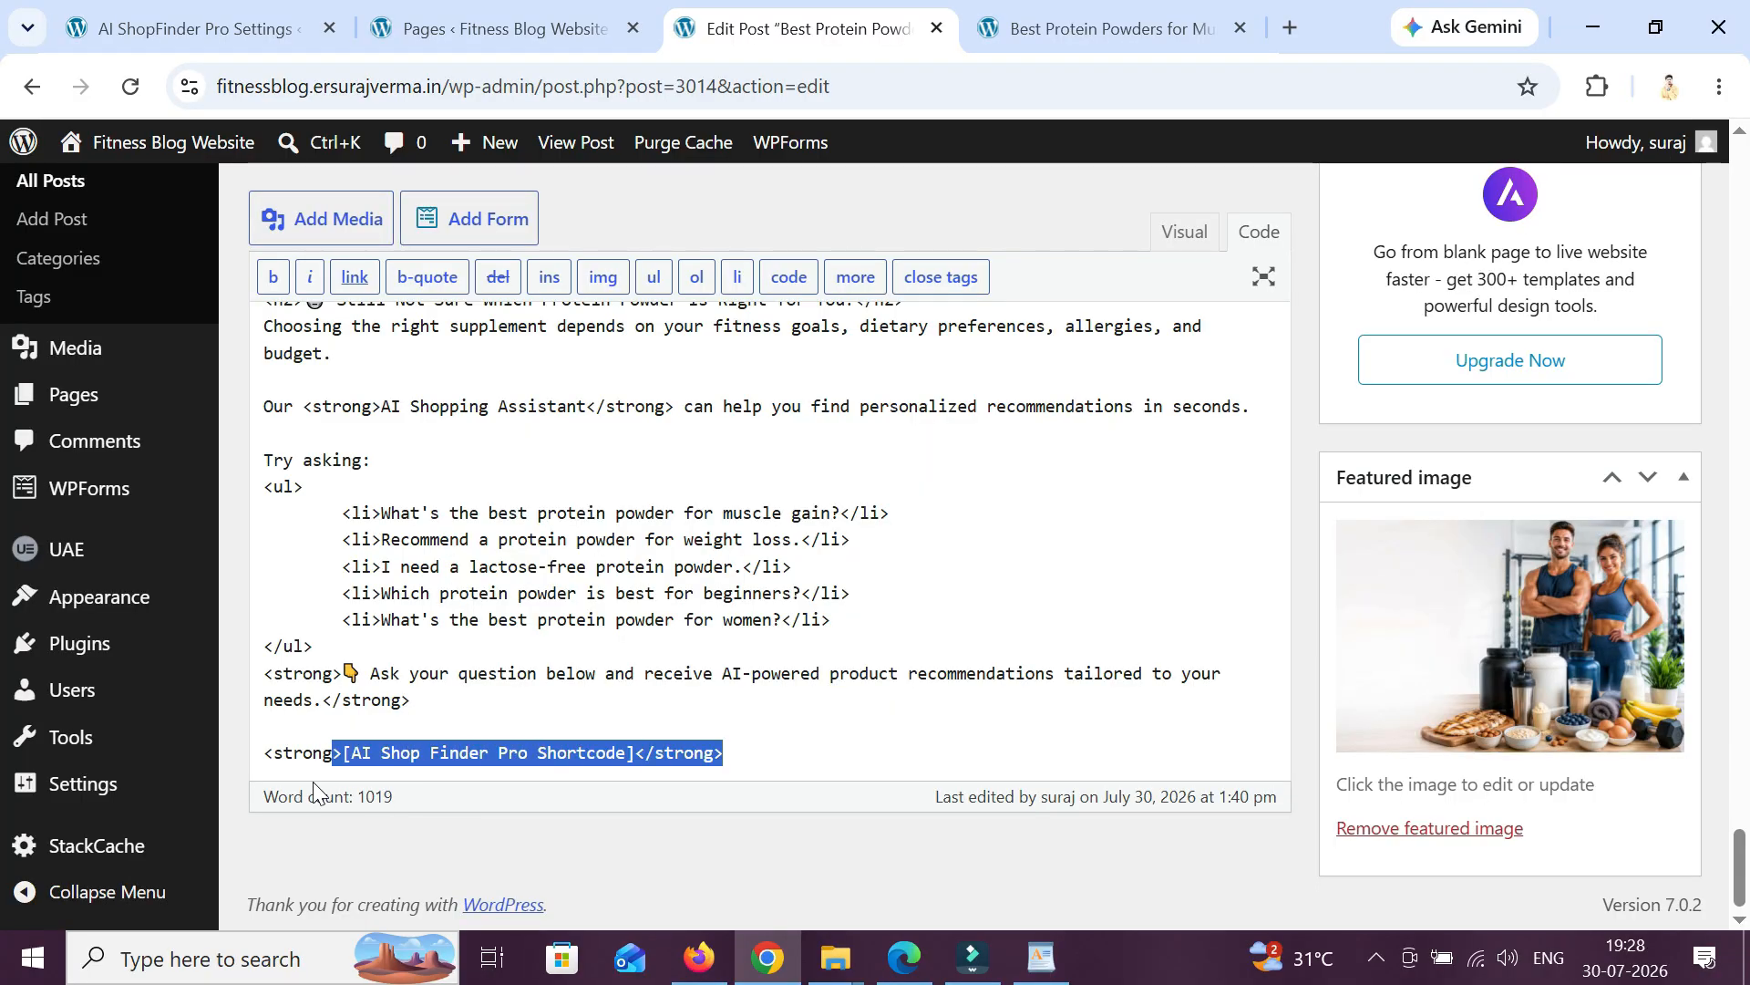
key(BackSpace)
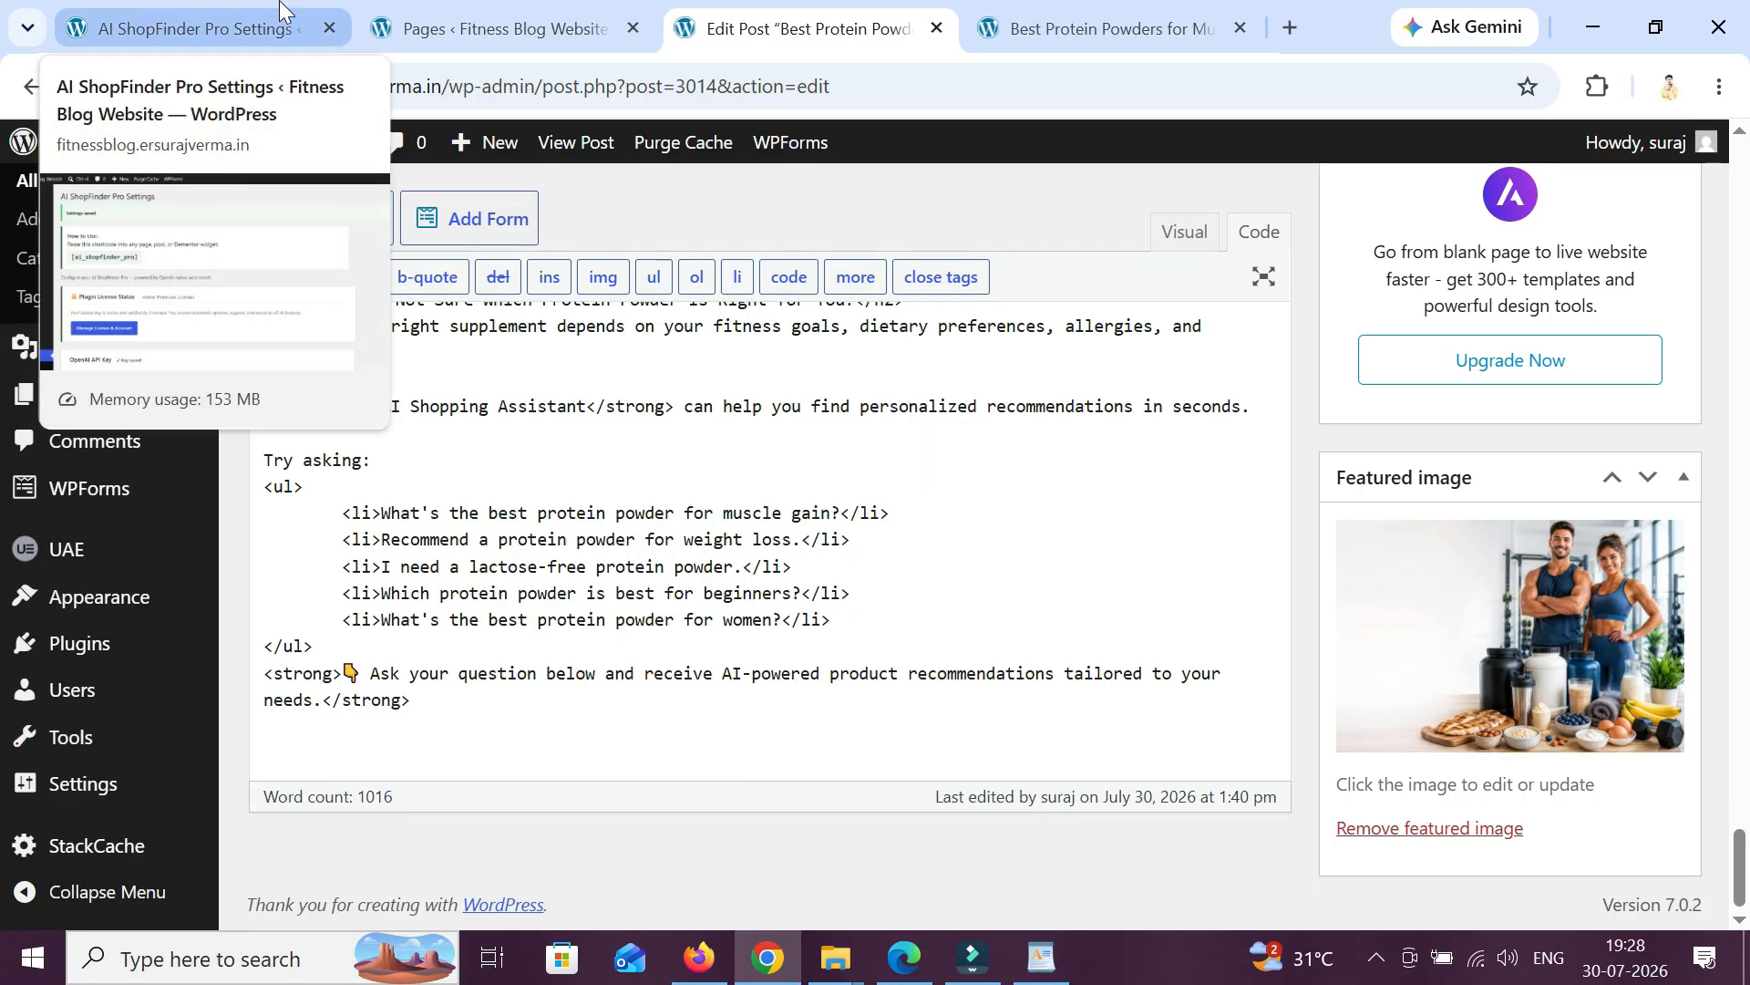
- Copy [ai_shopfinder_pro] from AI ShopFinder Pro settings into the post and update it
click(191, 30)
drag(558, 456, 274, 480)
drag(1742, 194, 1744, 727)
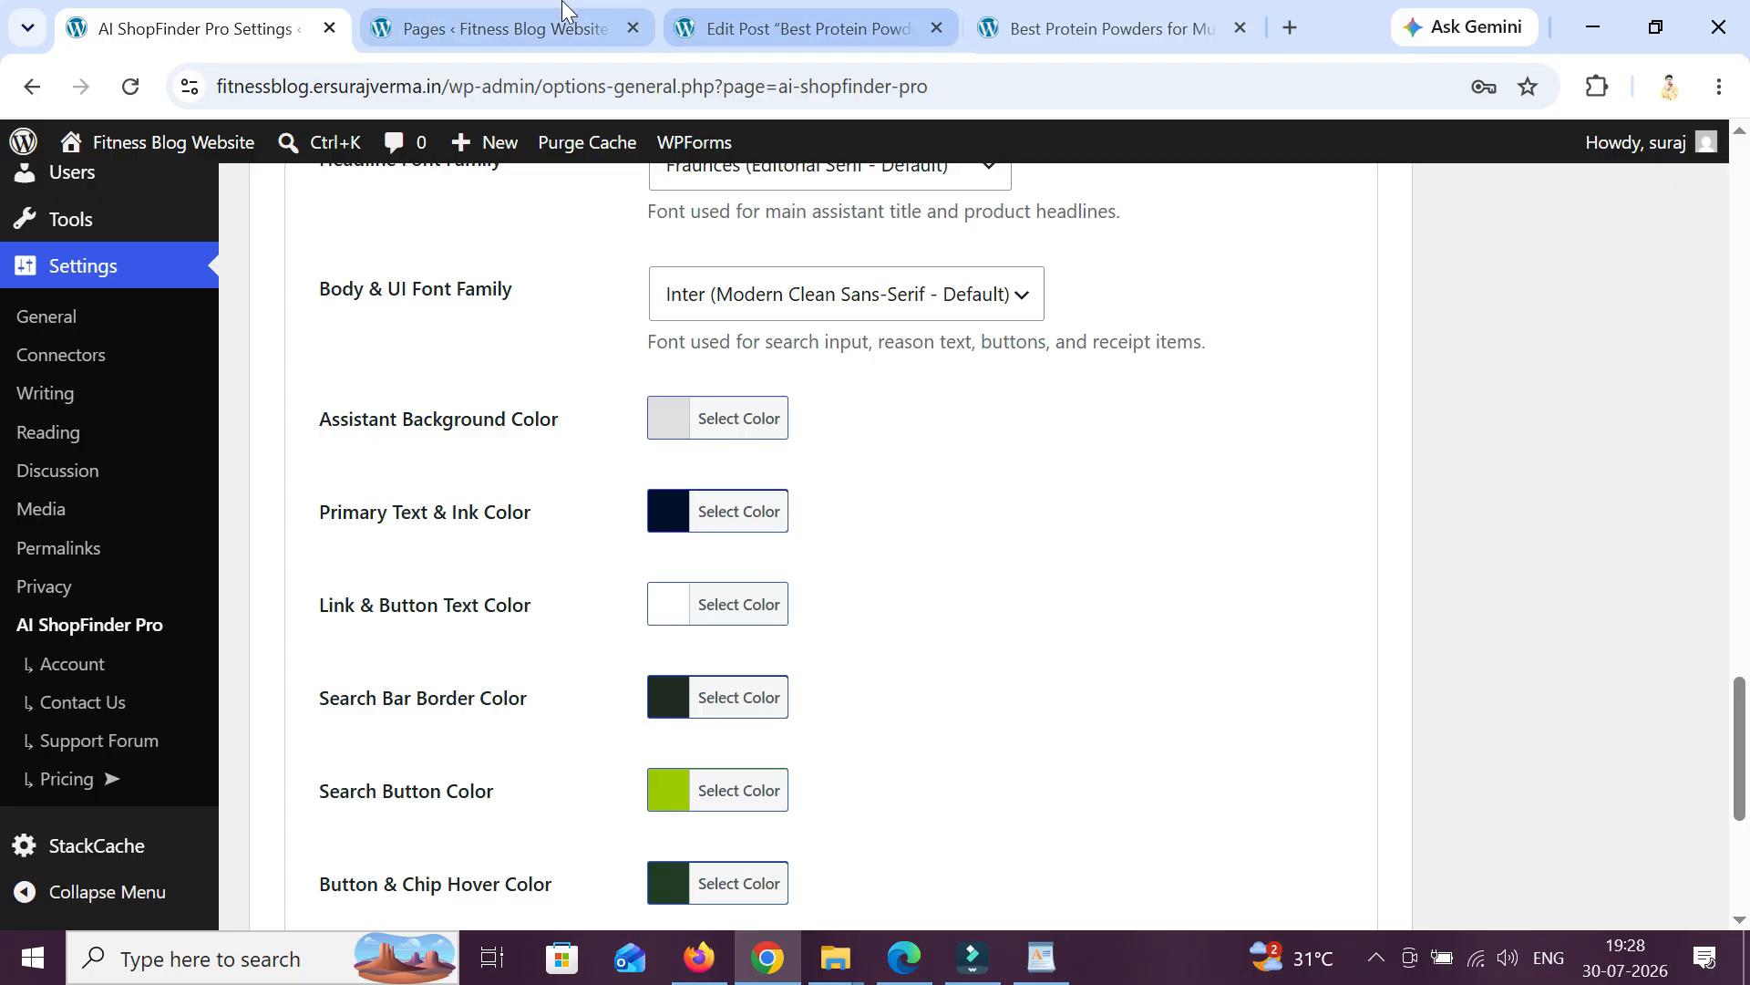
click(729, 28)
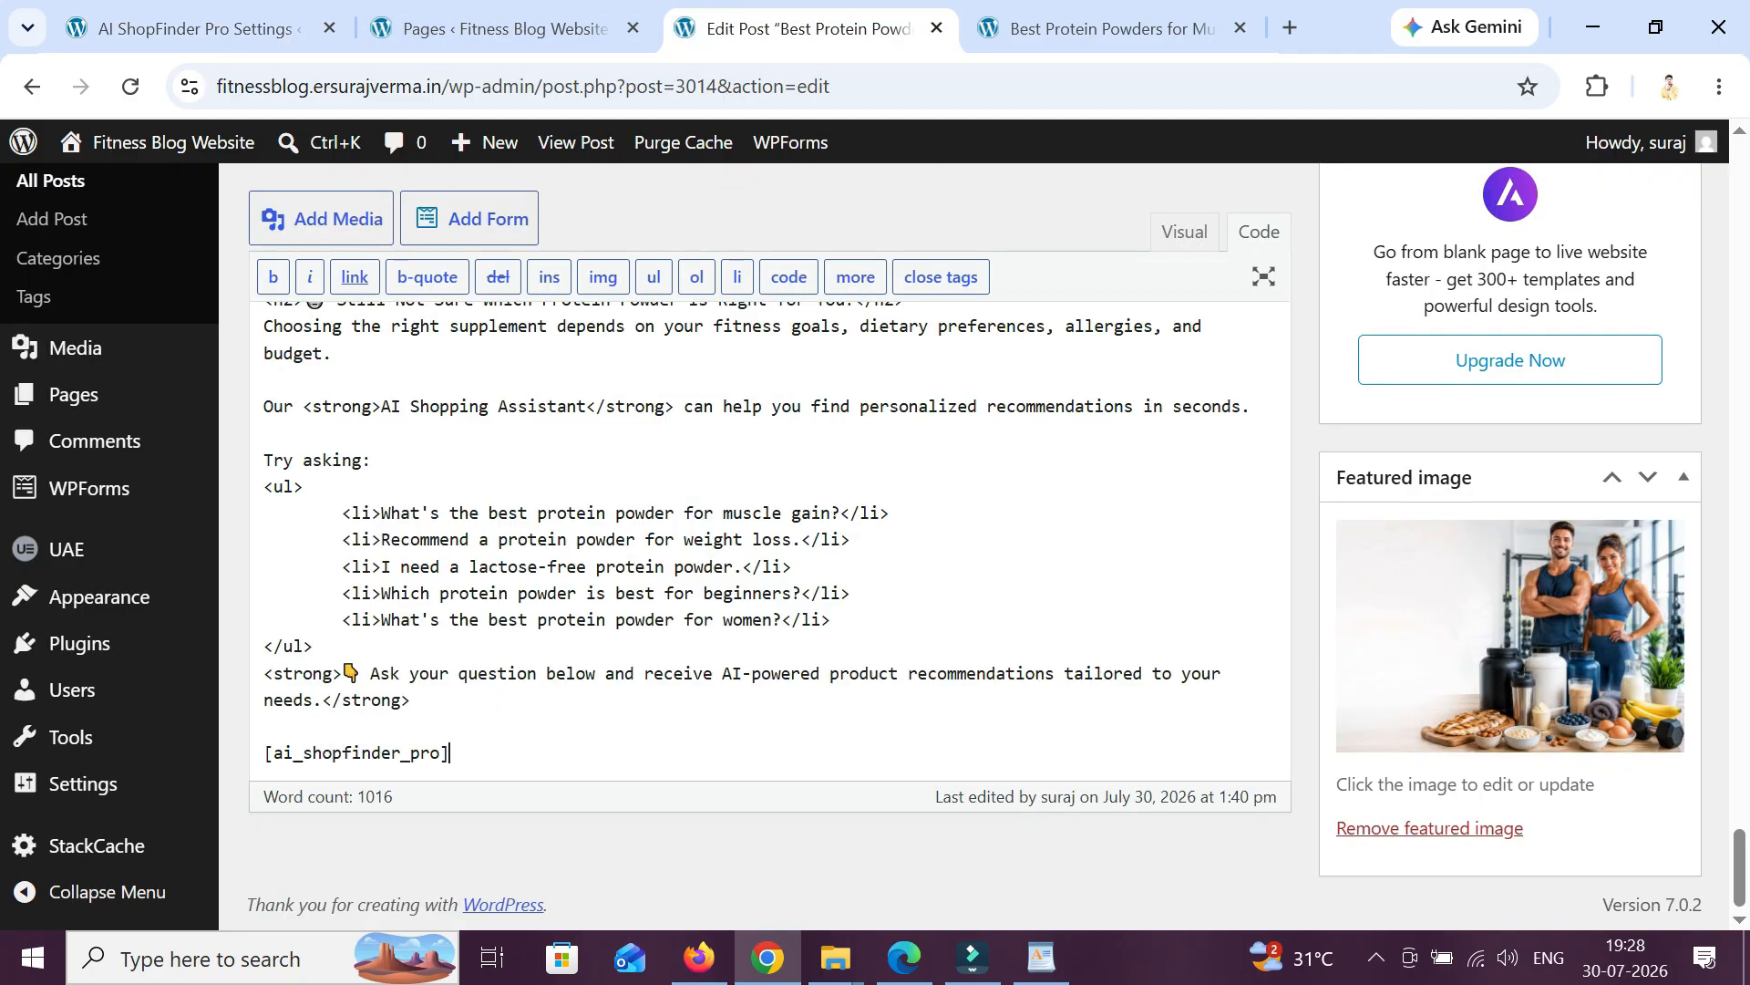
click(1186, 238)
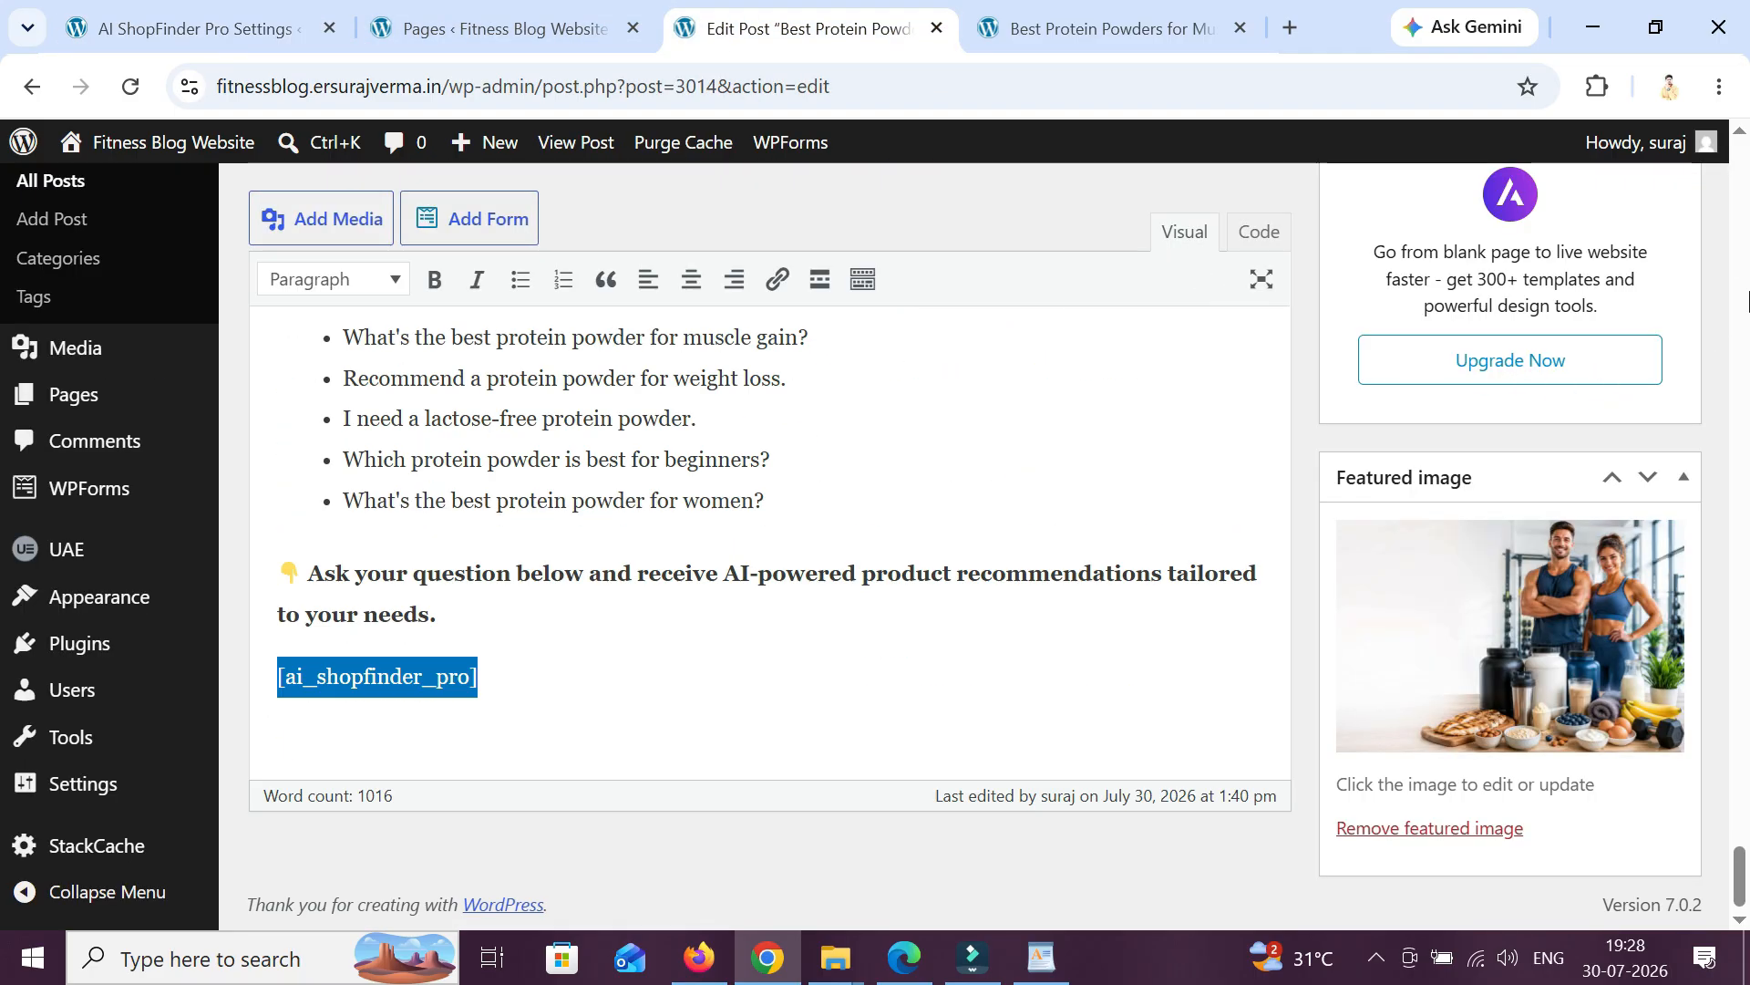
click(1634, 551)
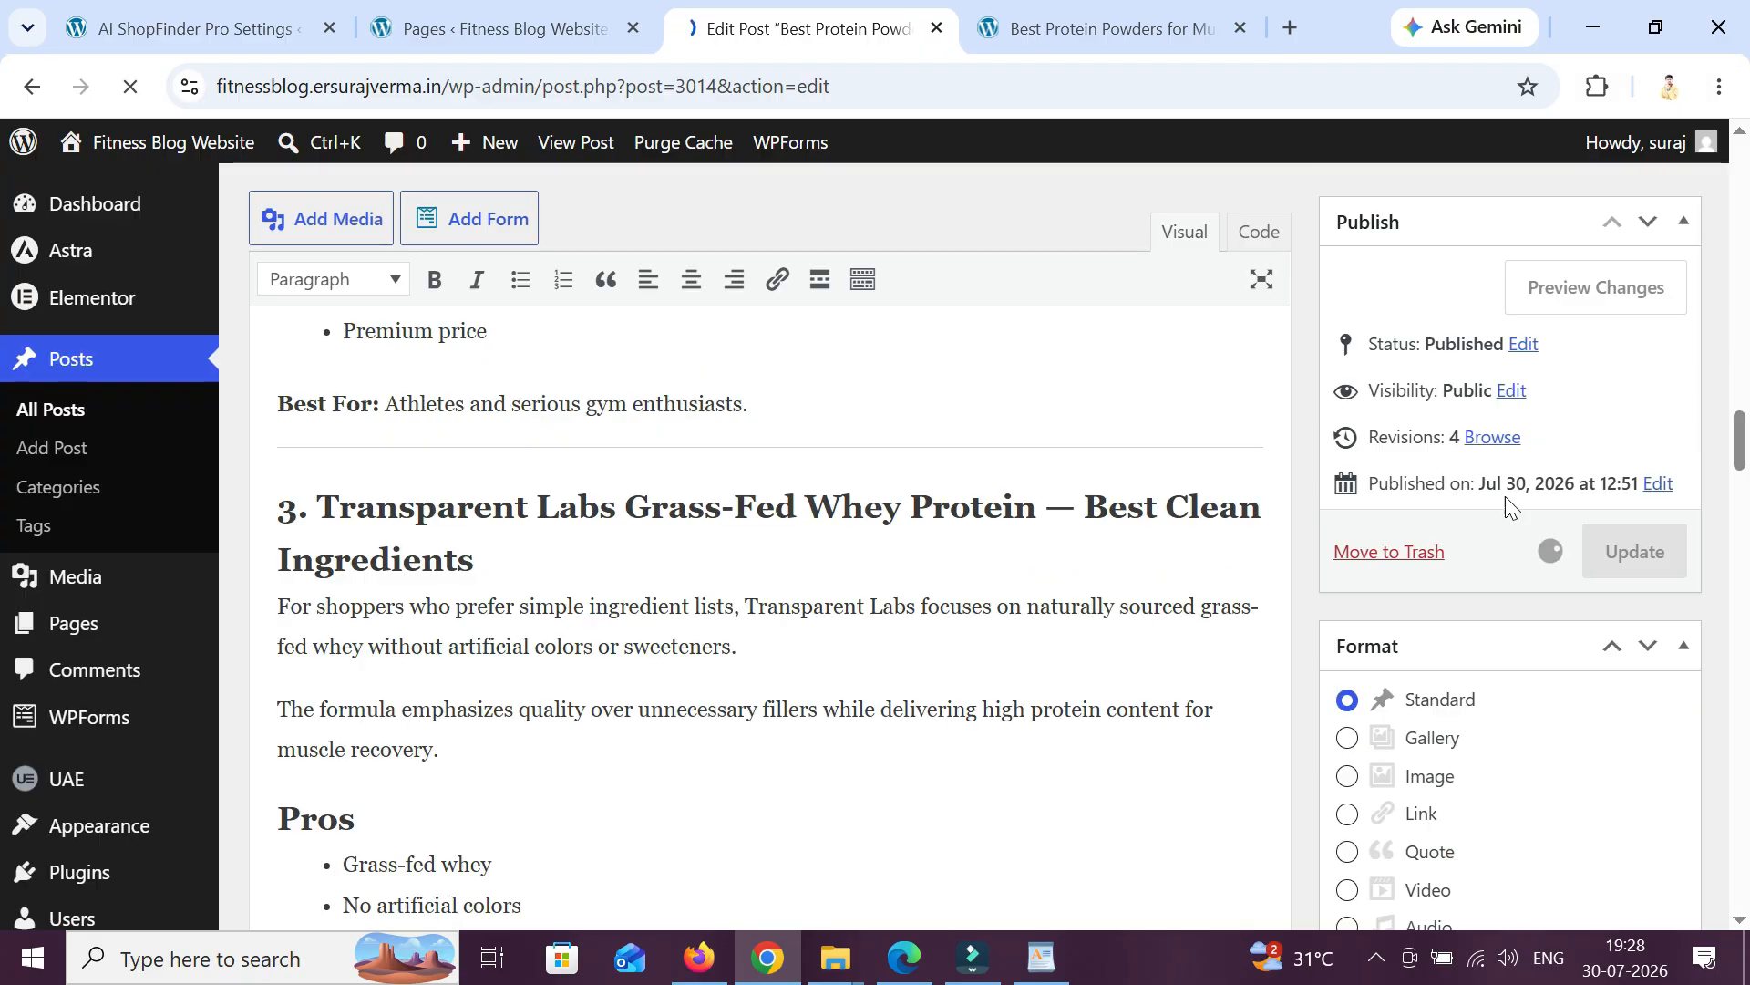
click(1059, 11)
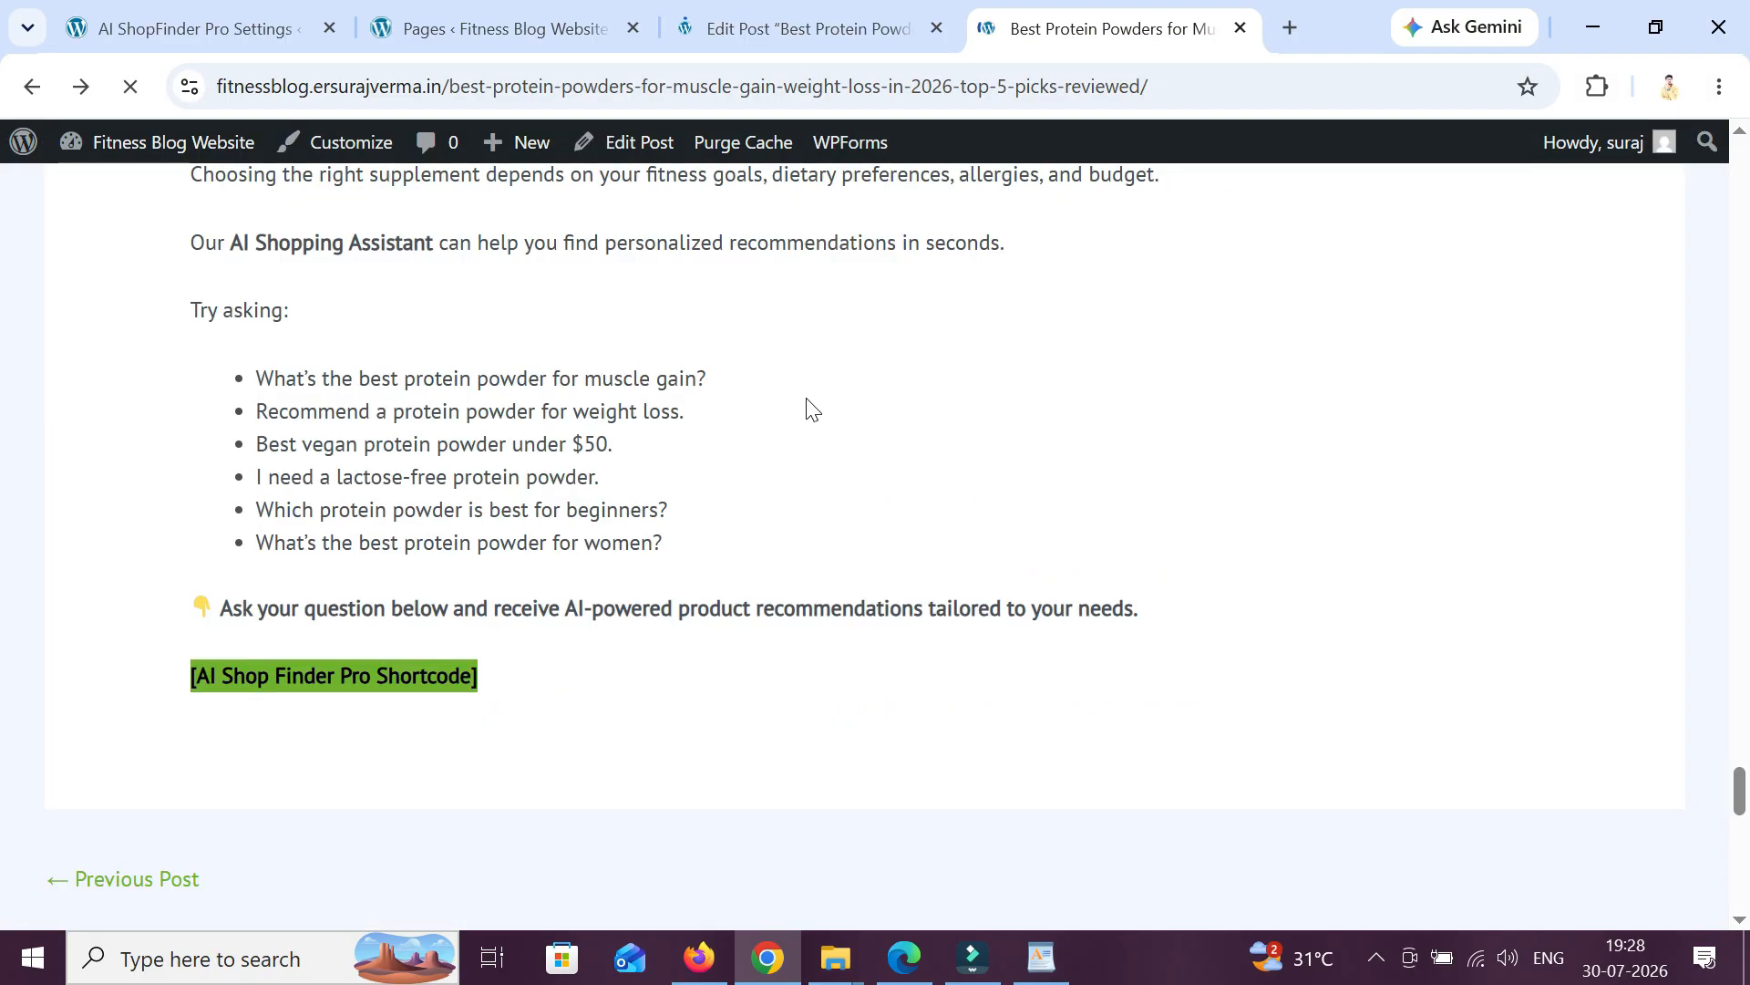
- Paste the sample question about protein powders for women into the embedded assistant and search
scroll(1313, 534, down, 5)
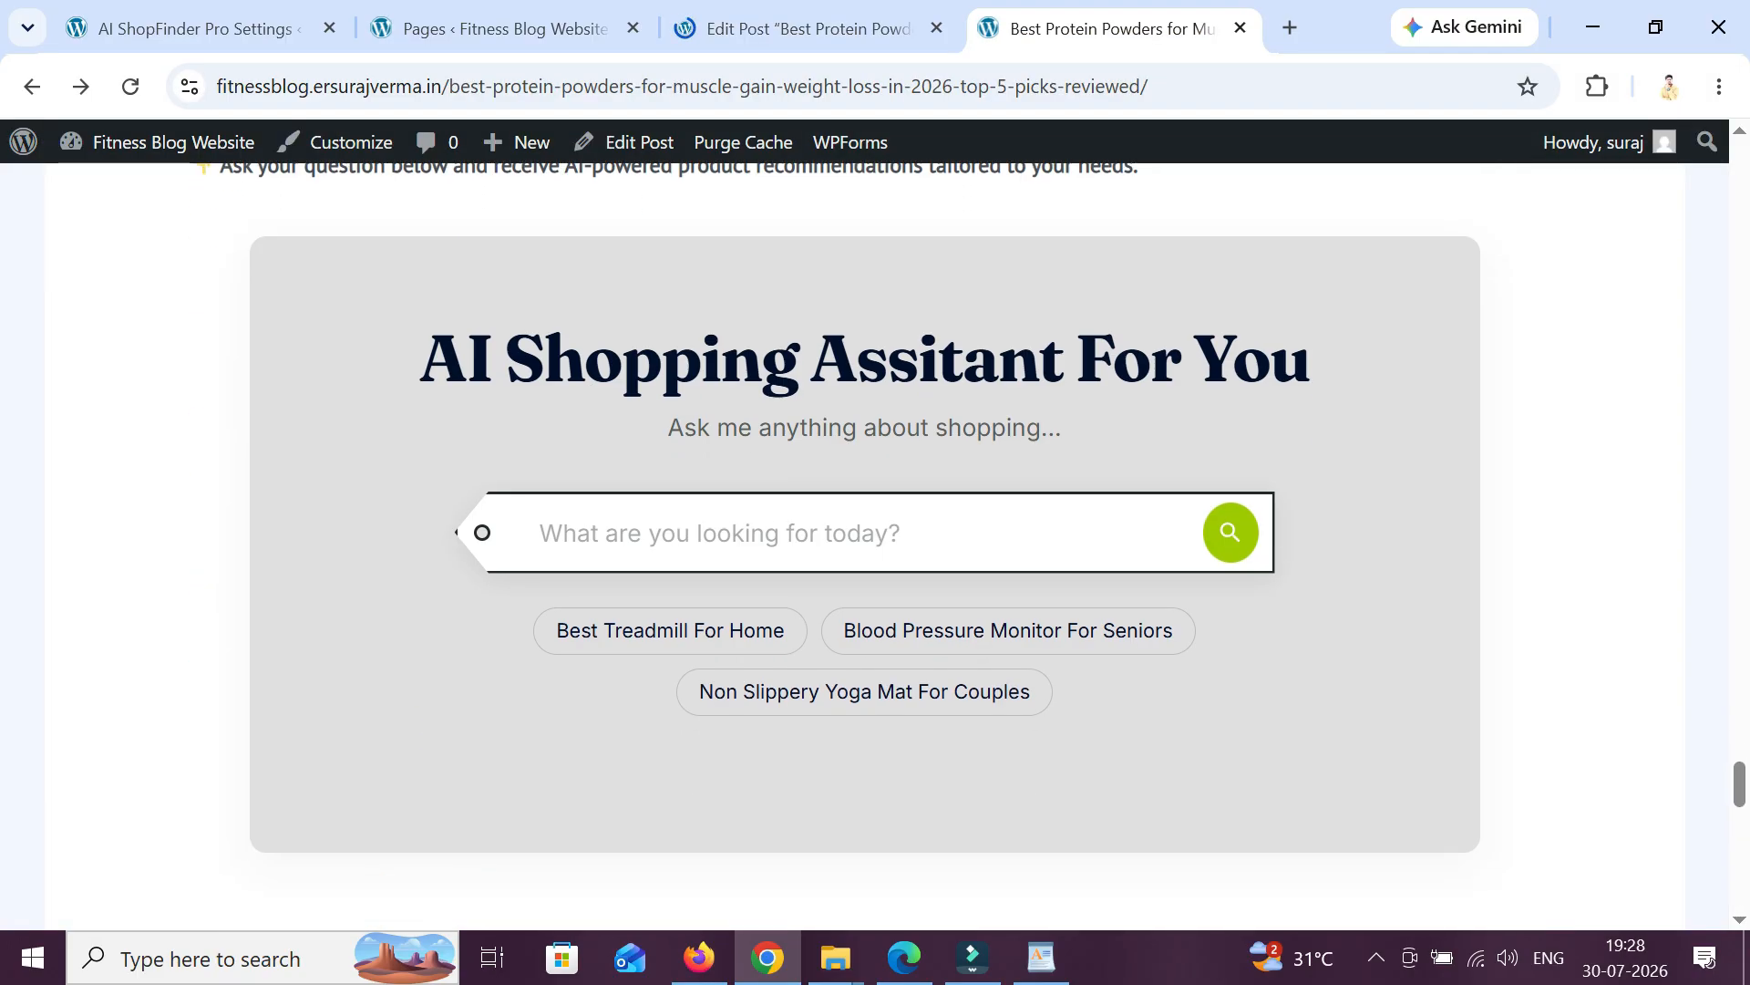
scroll(515, 465, up, 5)
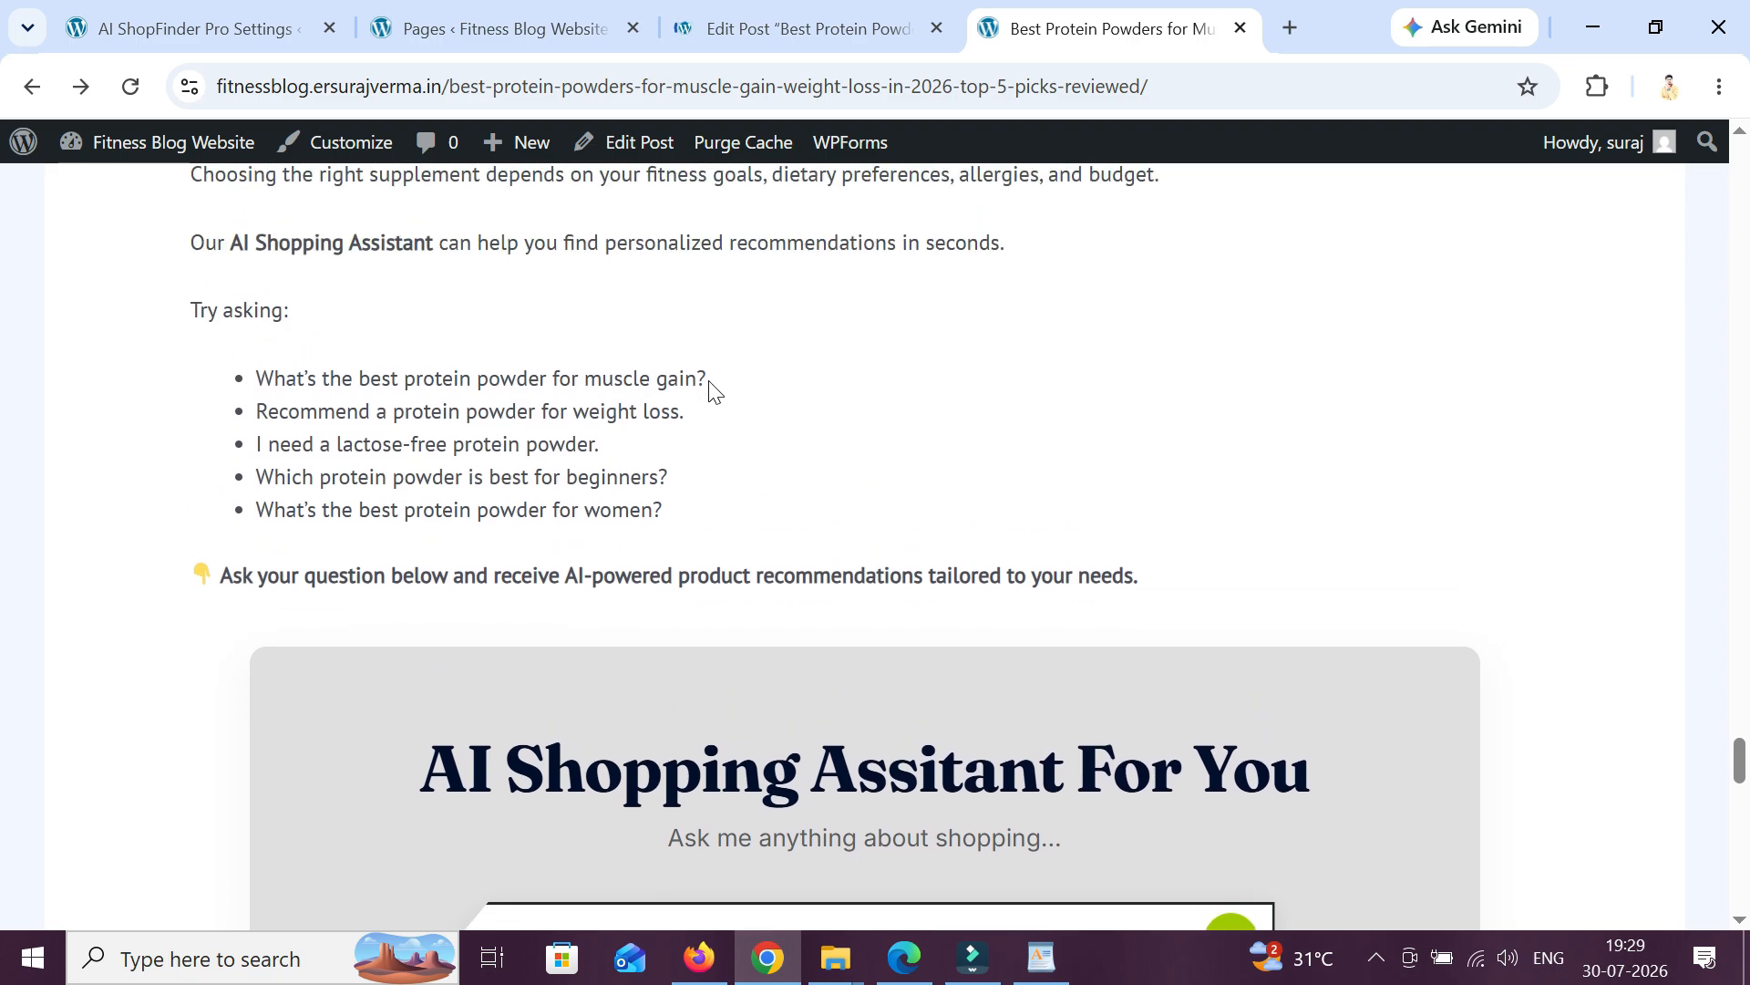
scroll(506, 467, down, 1)
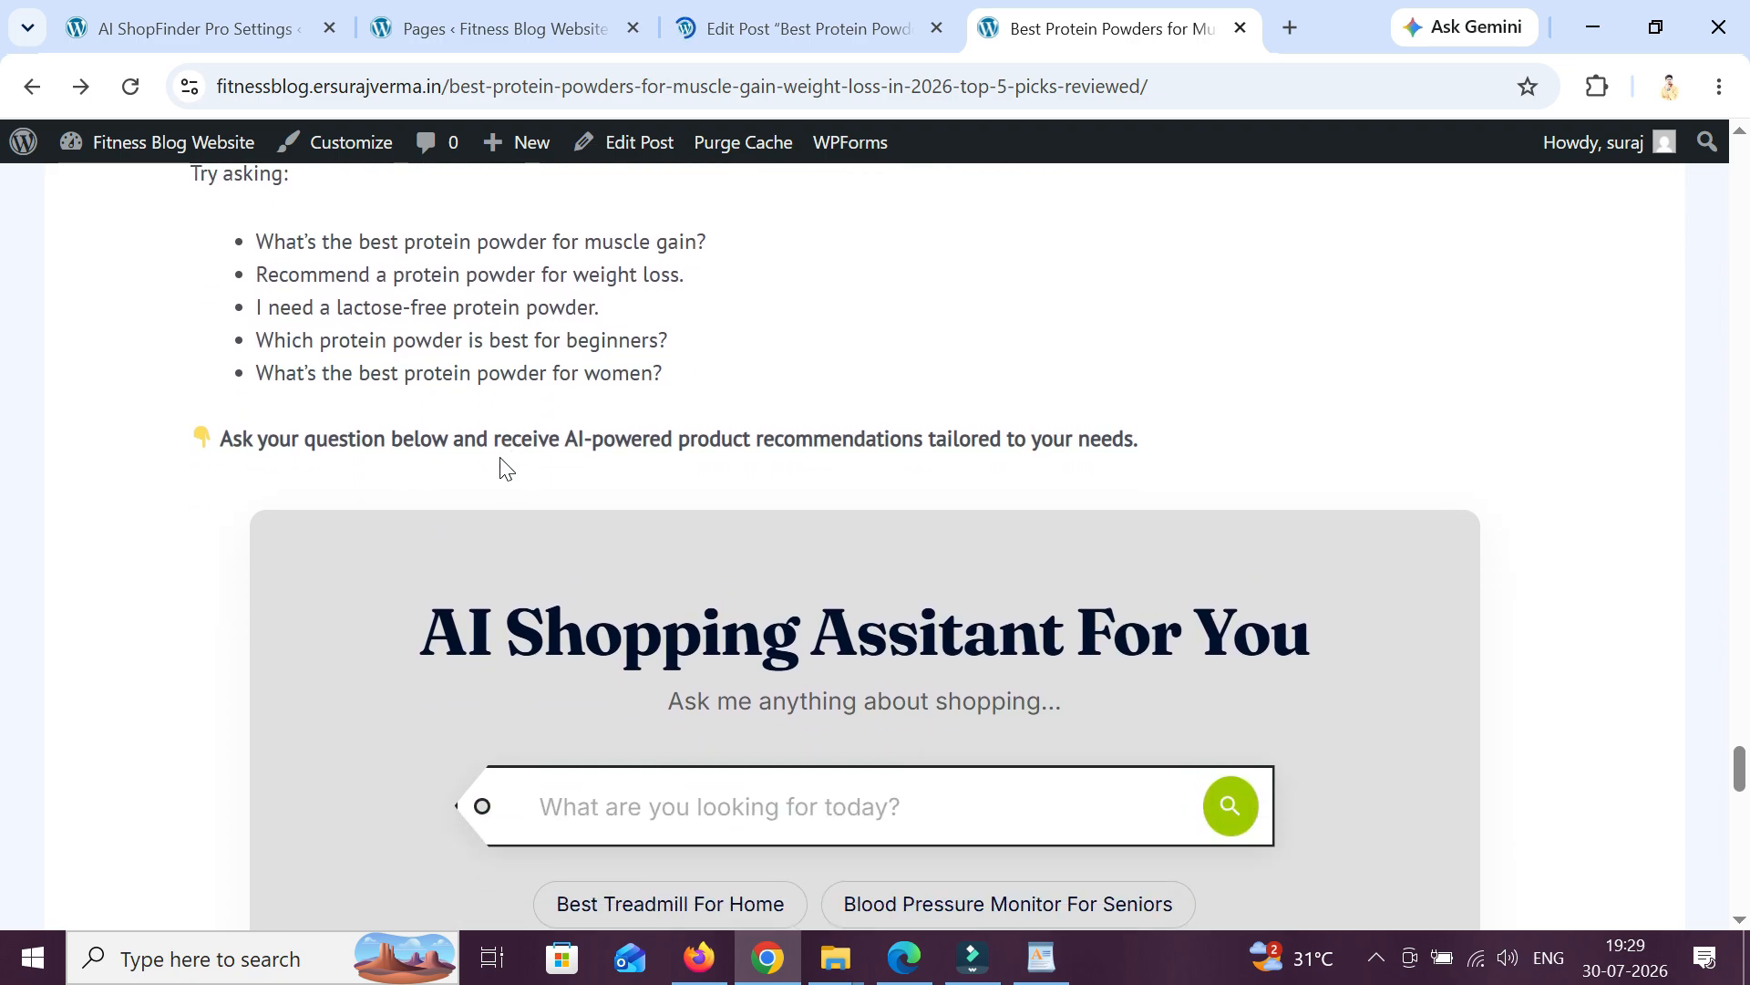
drag(257, 373, 612, 373)
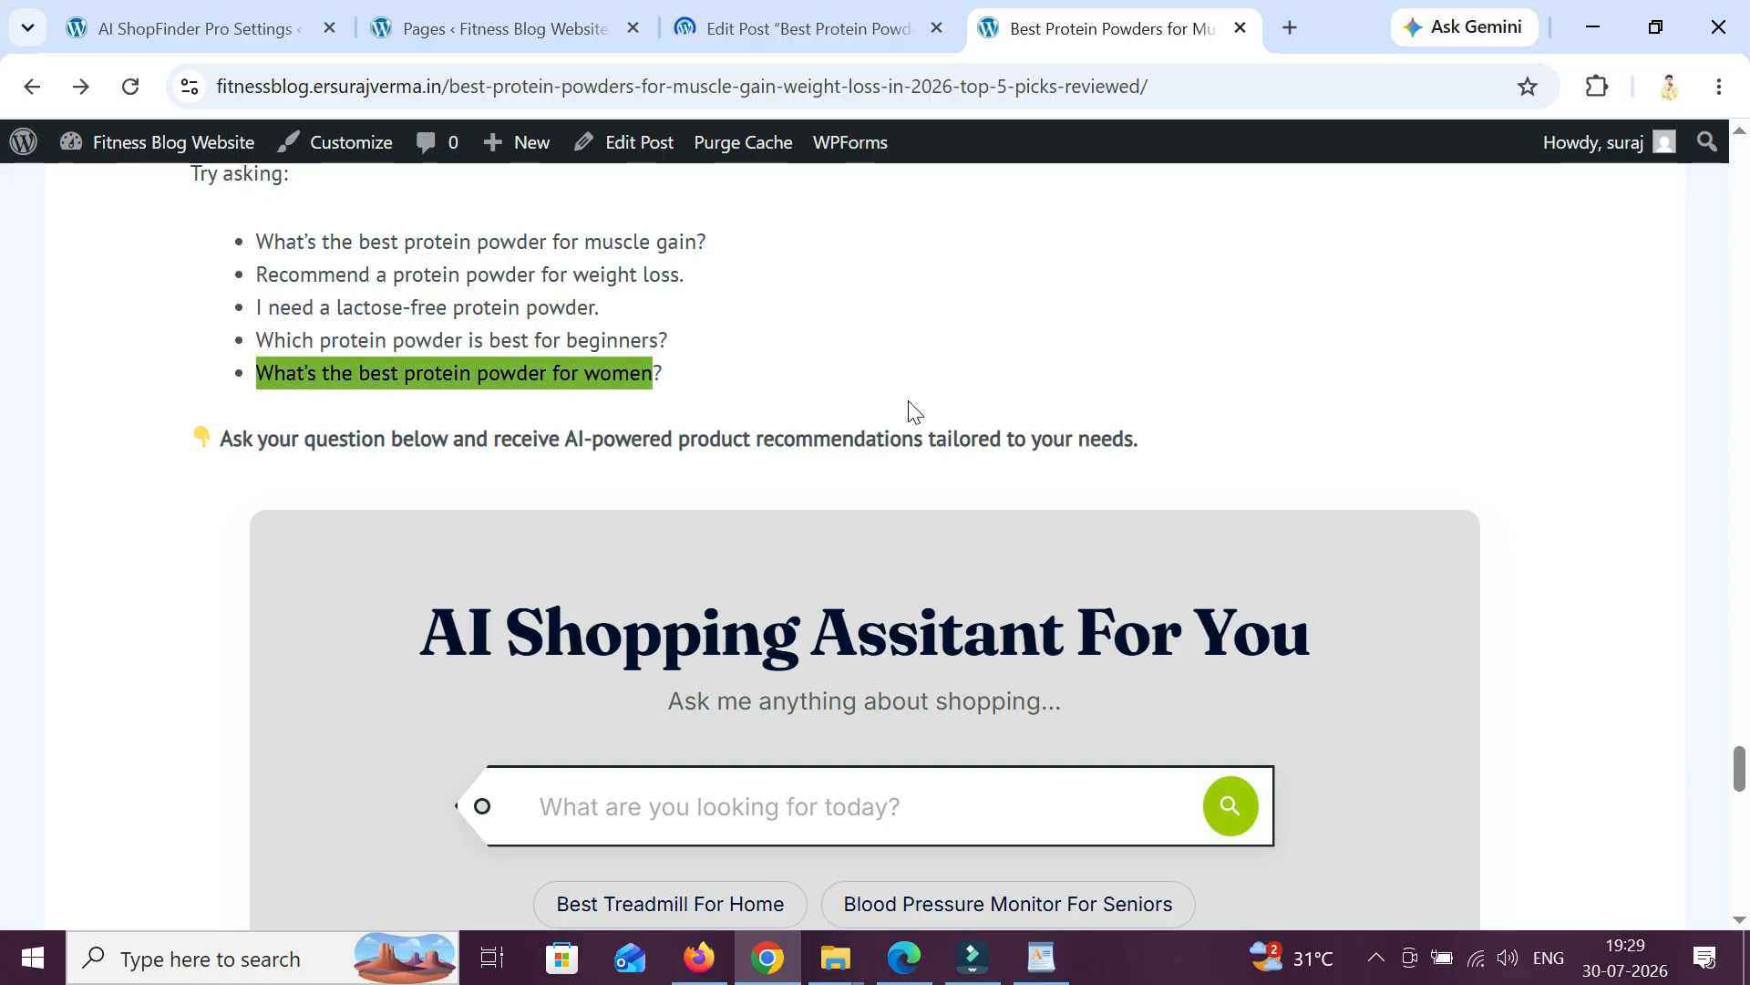
scroll(888, 456, down, 2)
text(What’s the best protein powder for women)
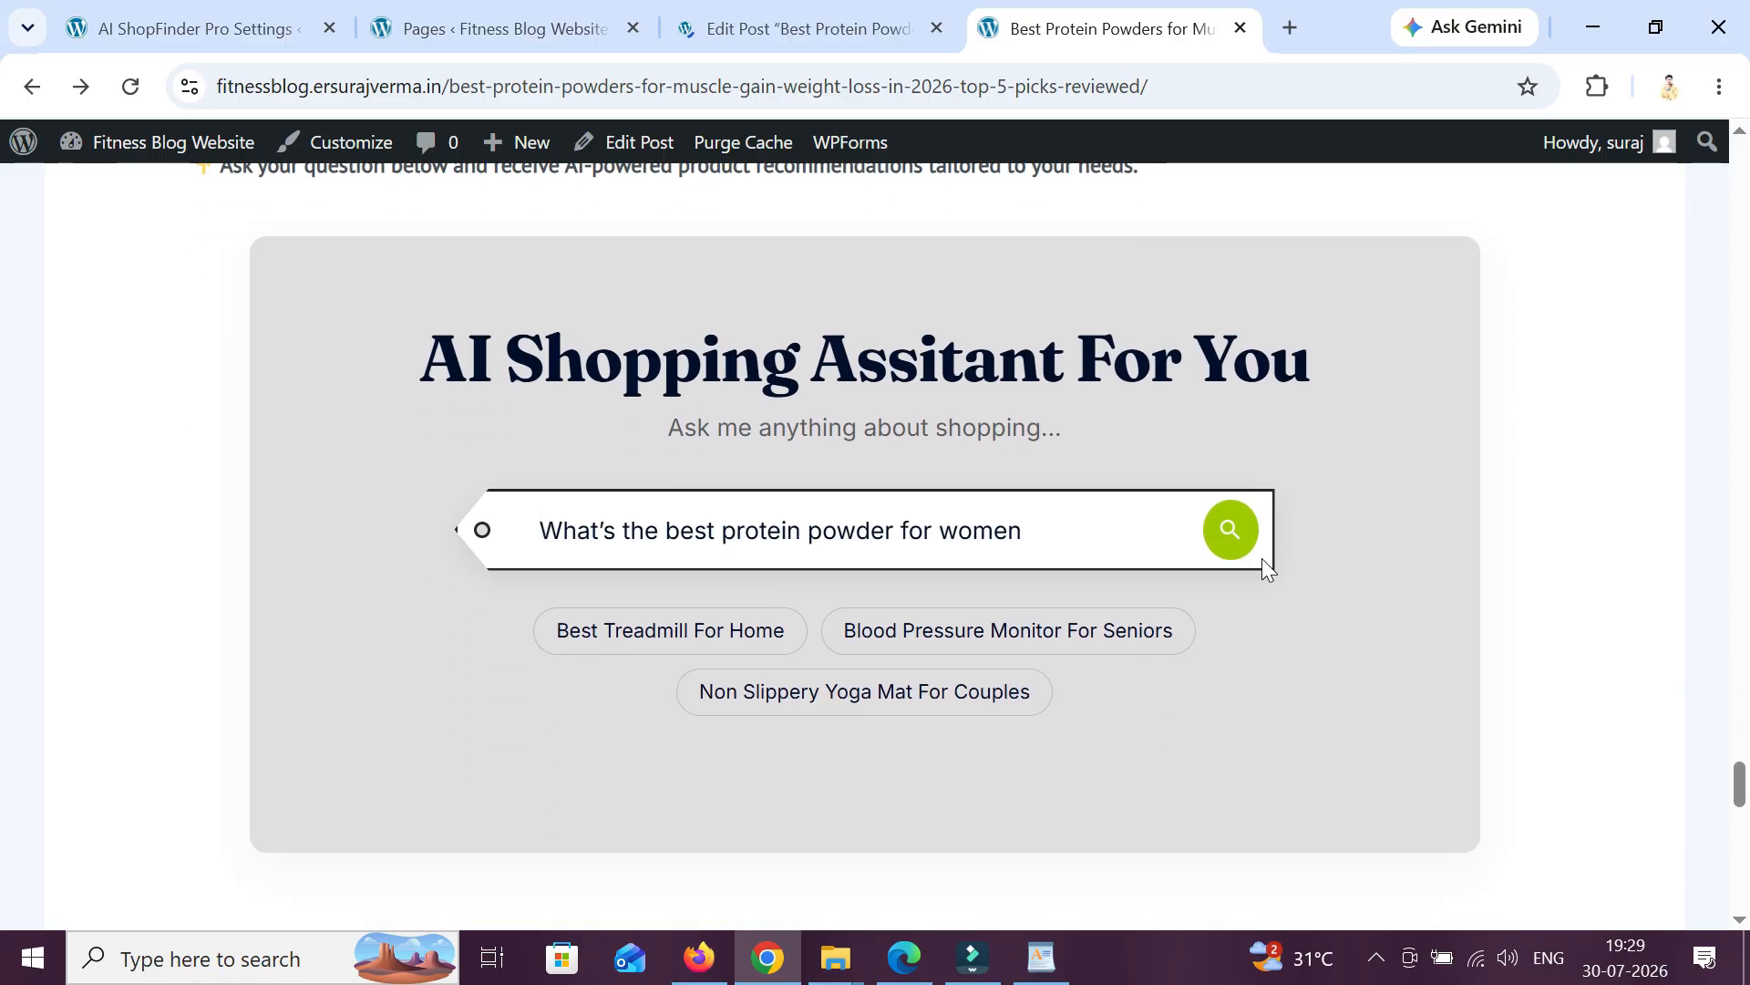
click(1224, 549)
- Review the women's protein picks and open Ascent 100% Native Whey Protein Blend on Amazon
scroll(1348, 527, down, 1)
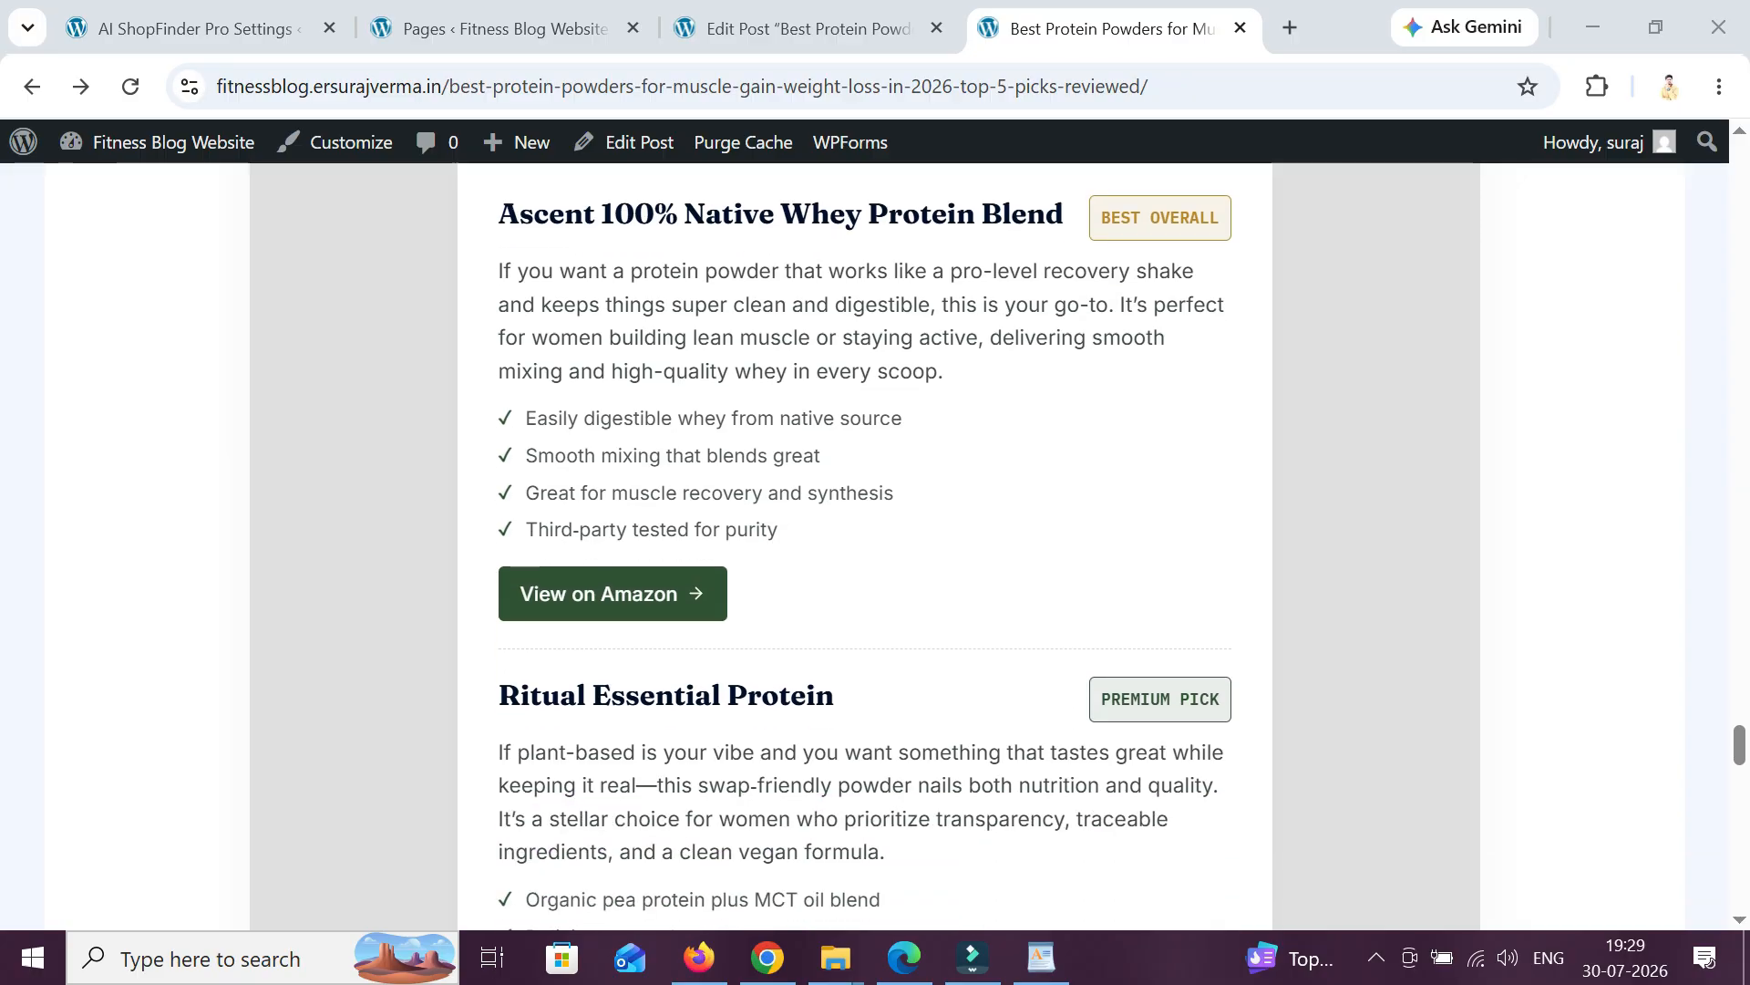
scroll(864, 547, up, 1)
scroll(812, 481, down, 5)
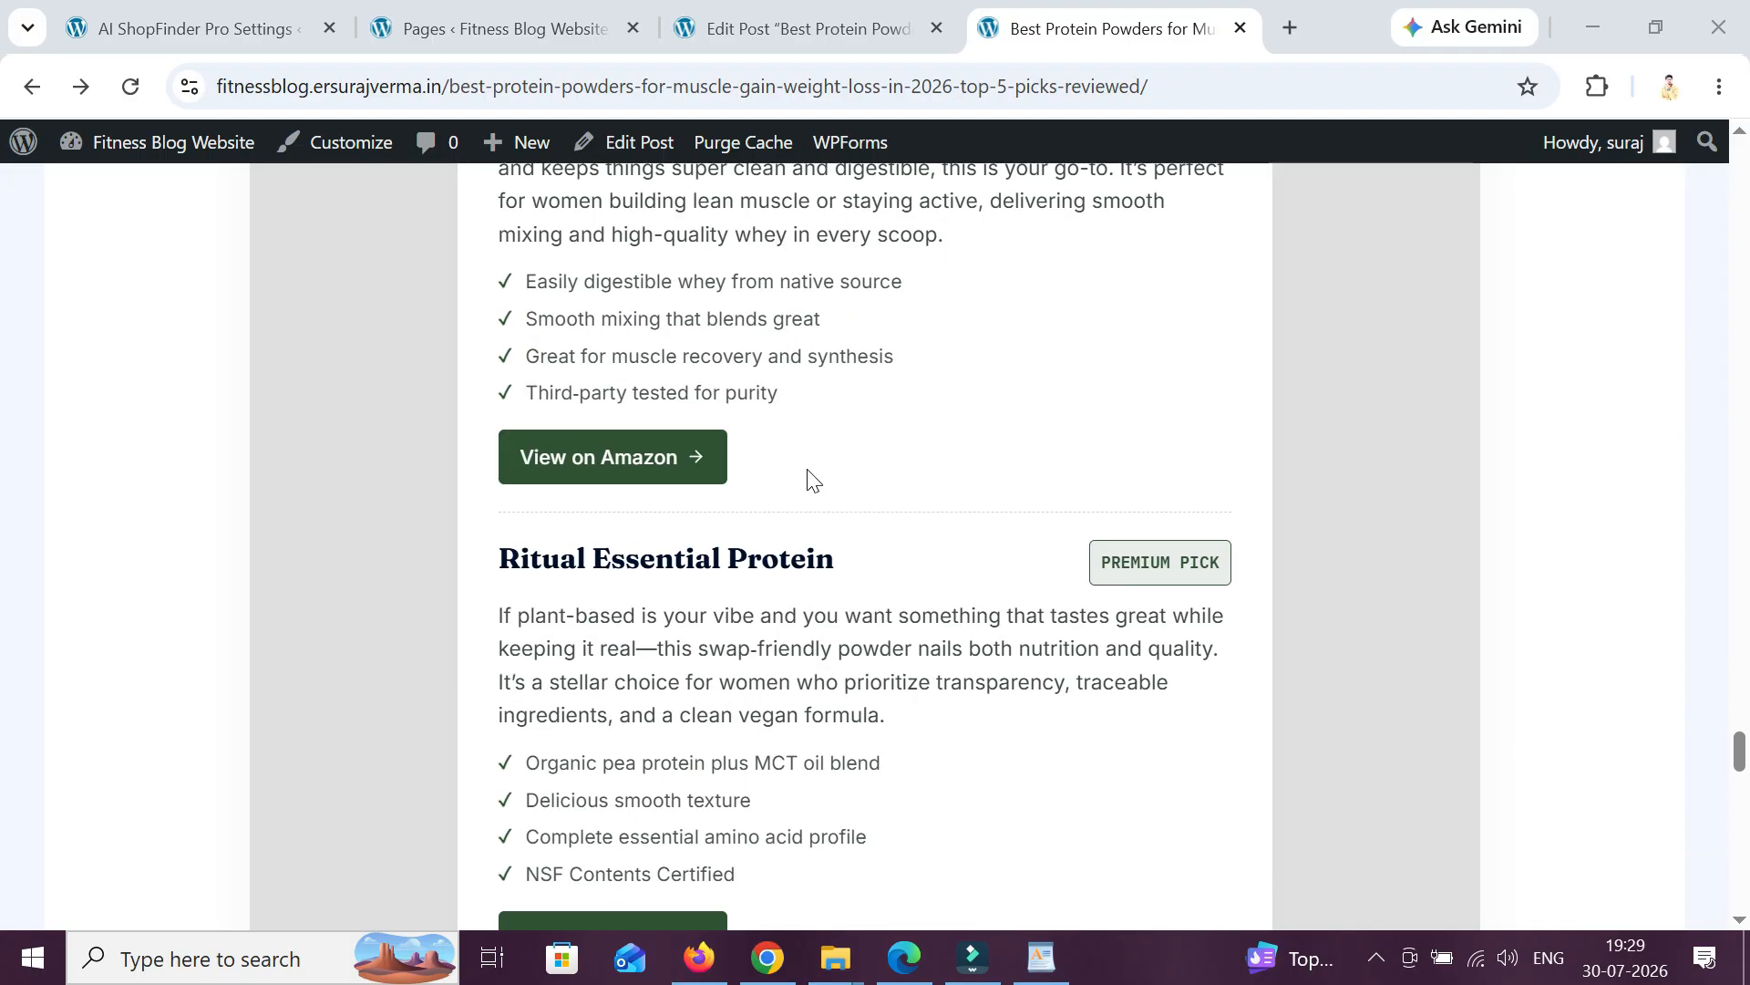
scroll(811, 481, up, 2)
scroll(811, 481, down, 7)
scroll(598, 489, down, 5)
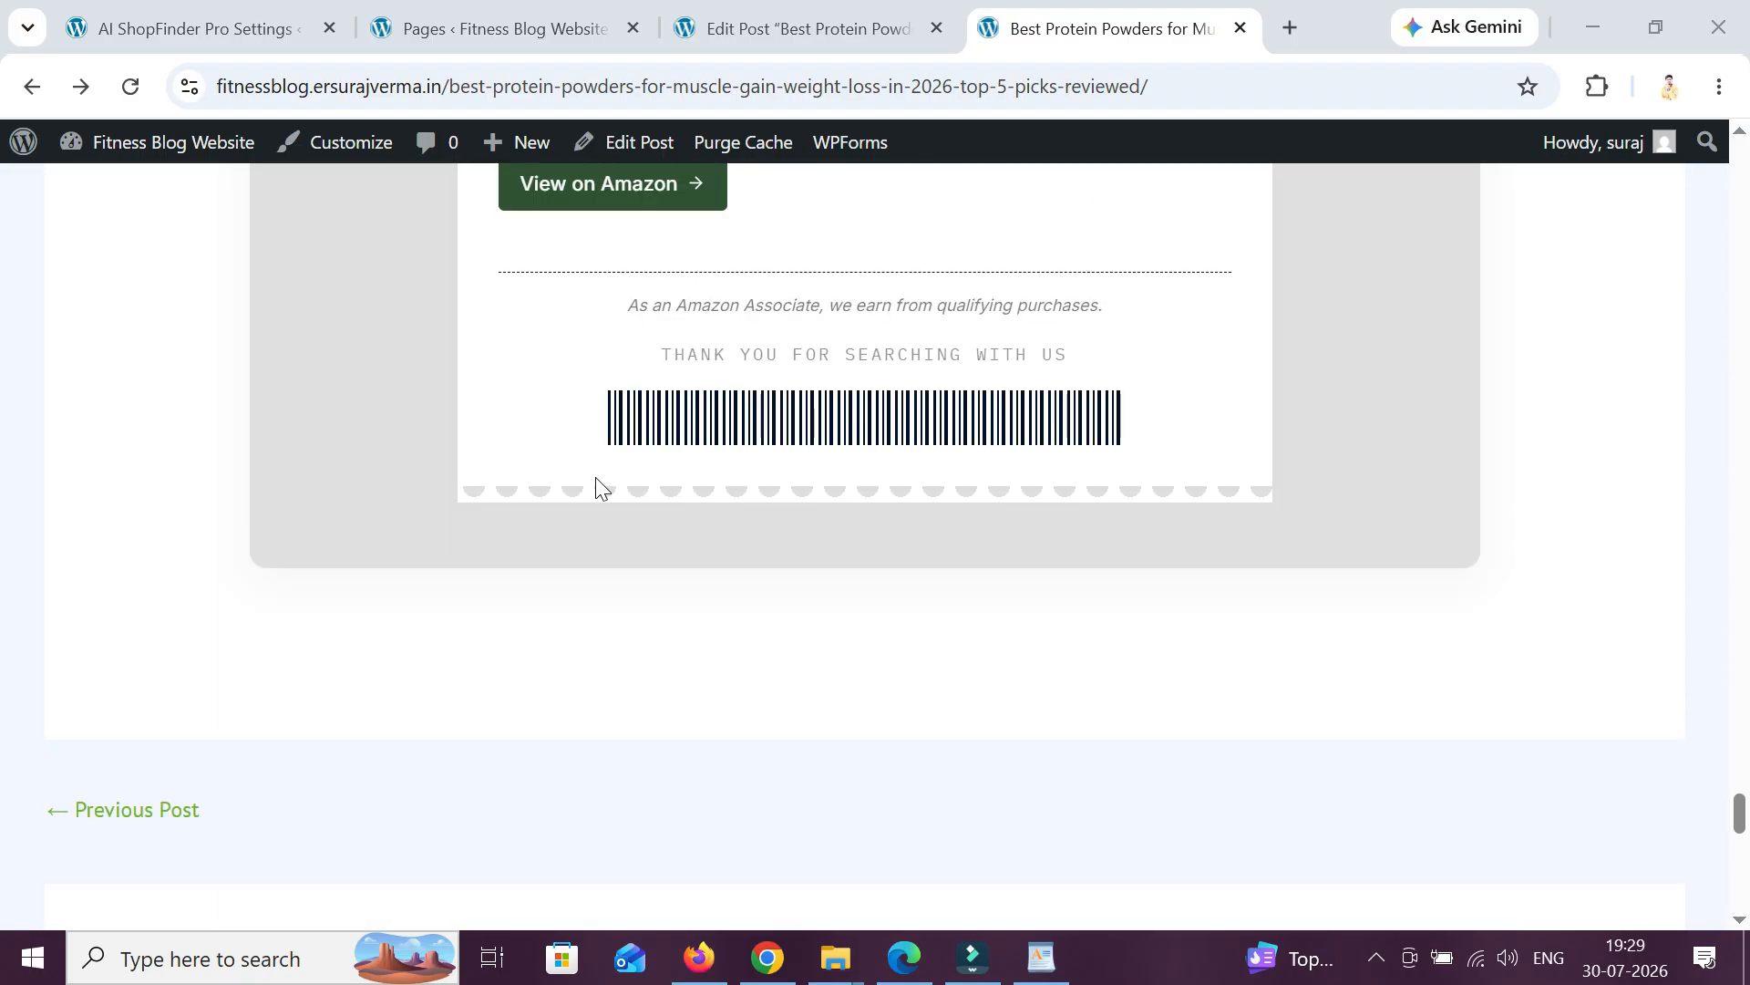
scroll(598, 488, up, 15)
scroll(598, 488, down, 4)
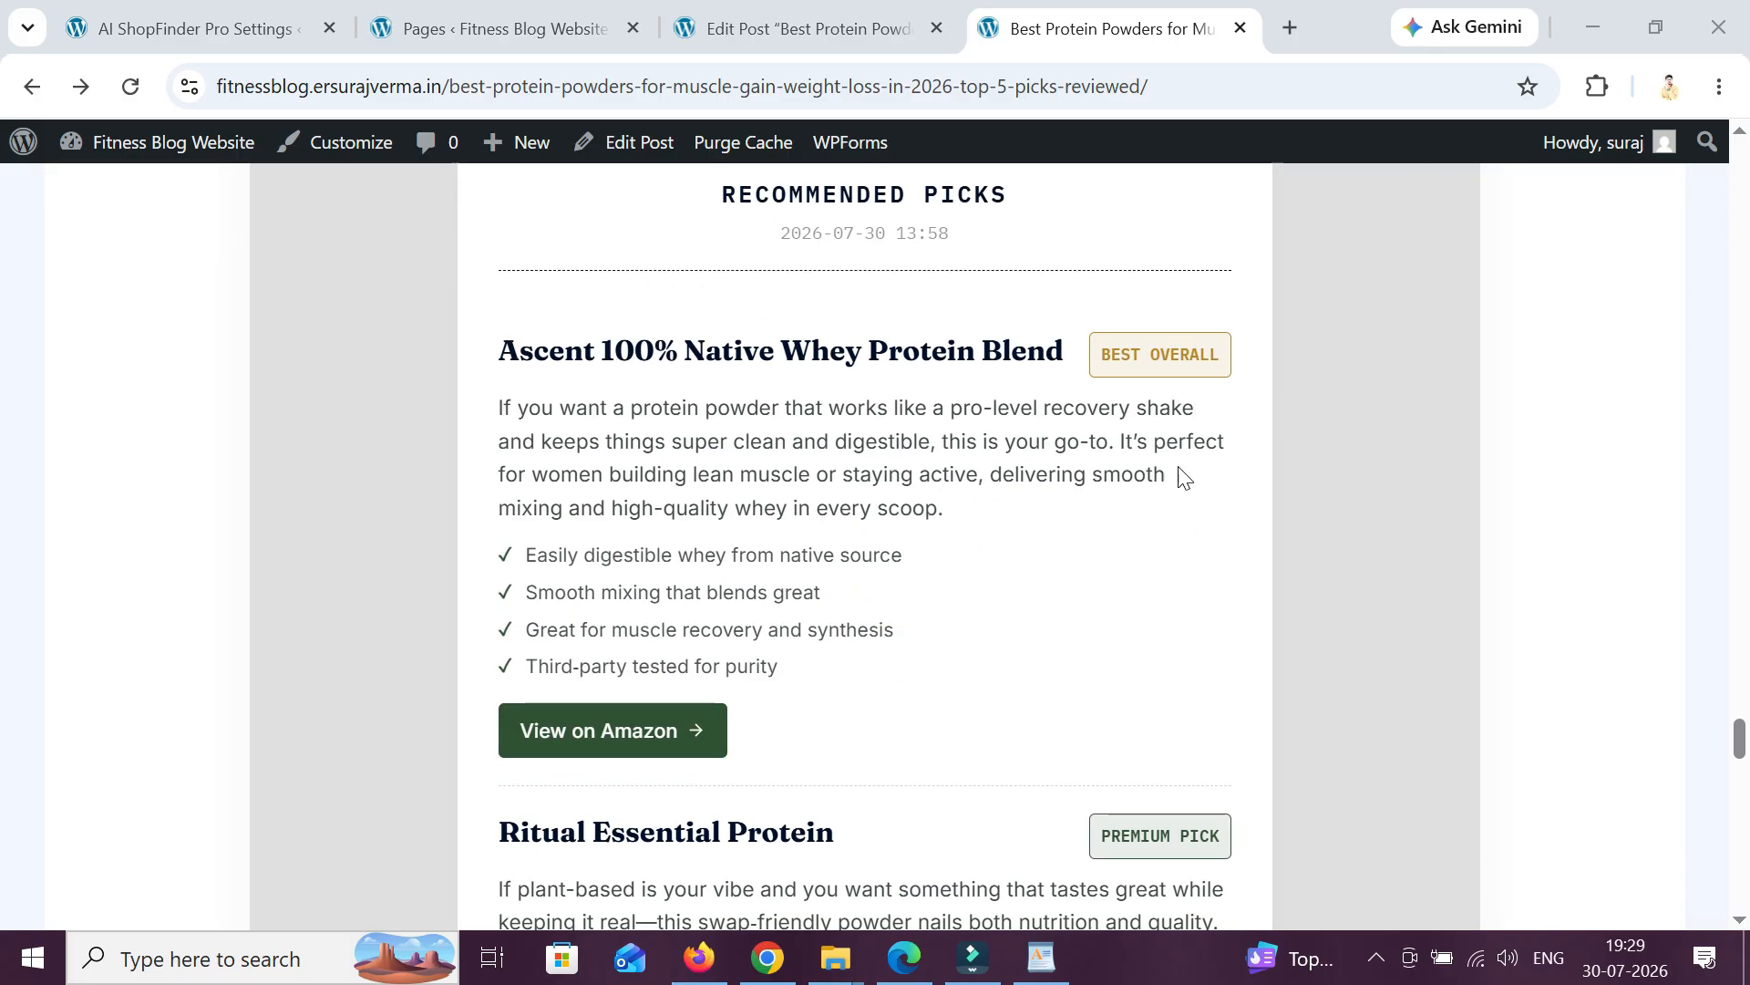
drag(532, 475, 883, 478)
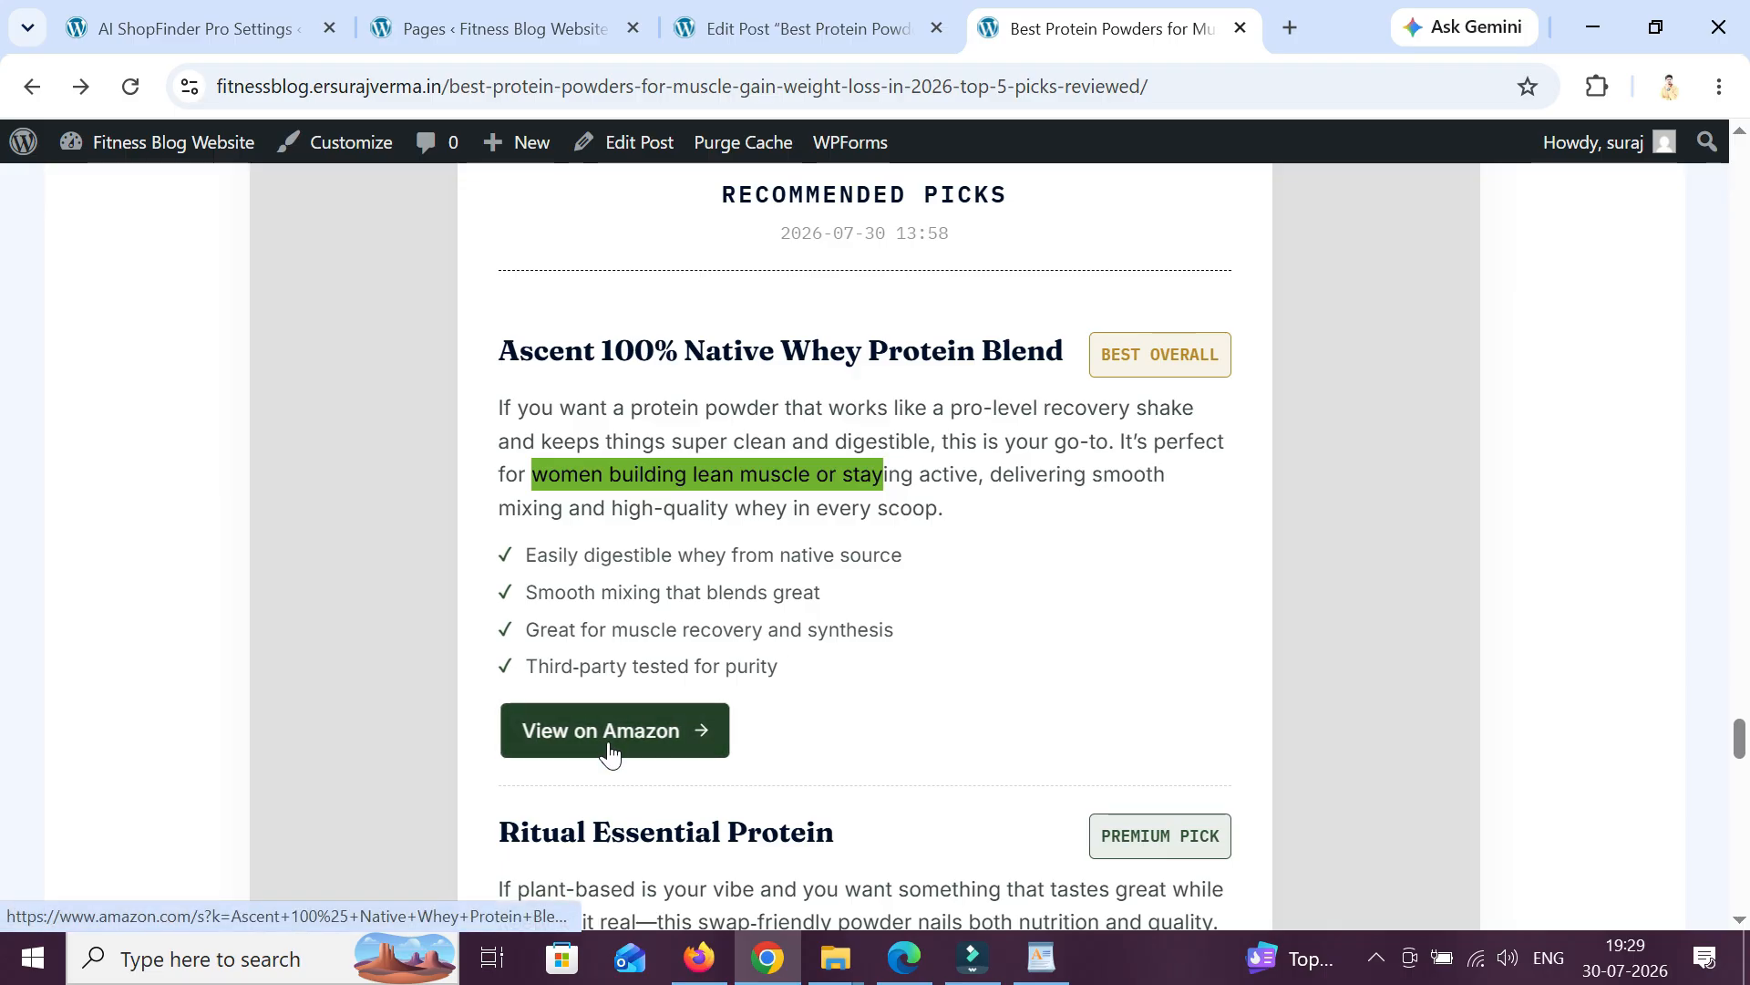
click(632, 727)
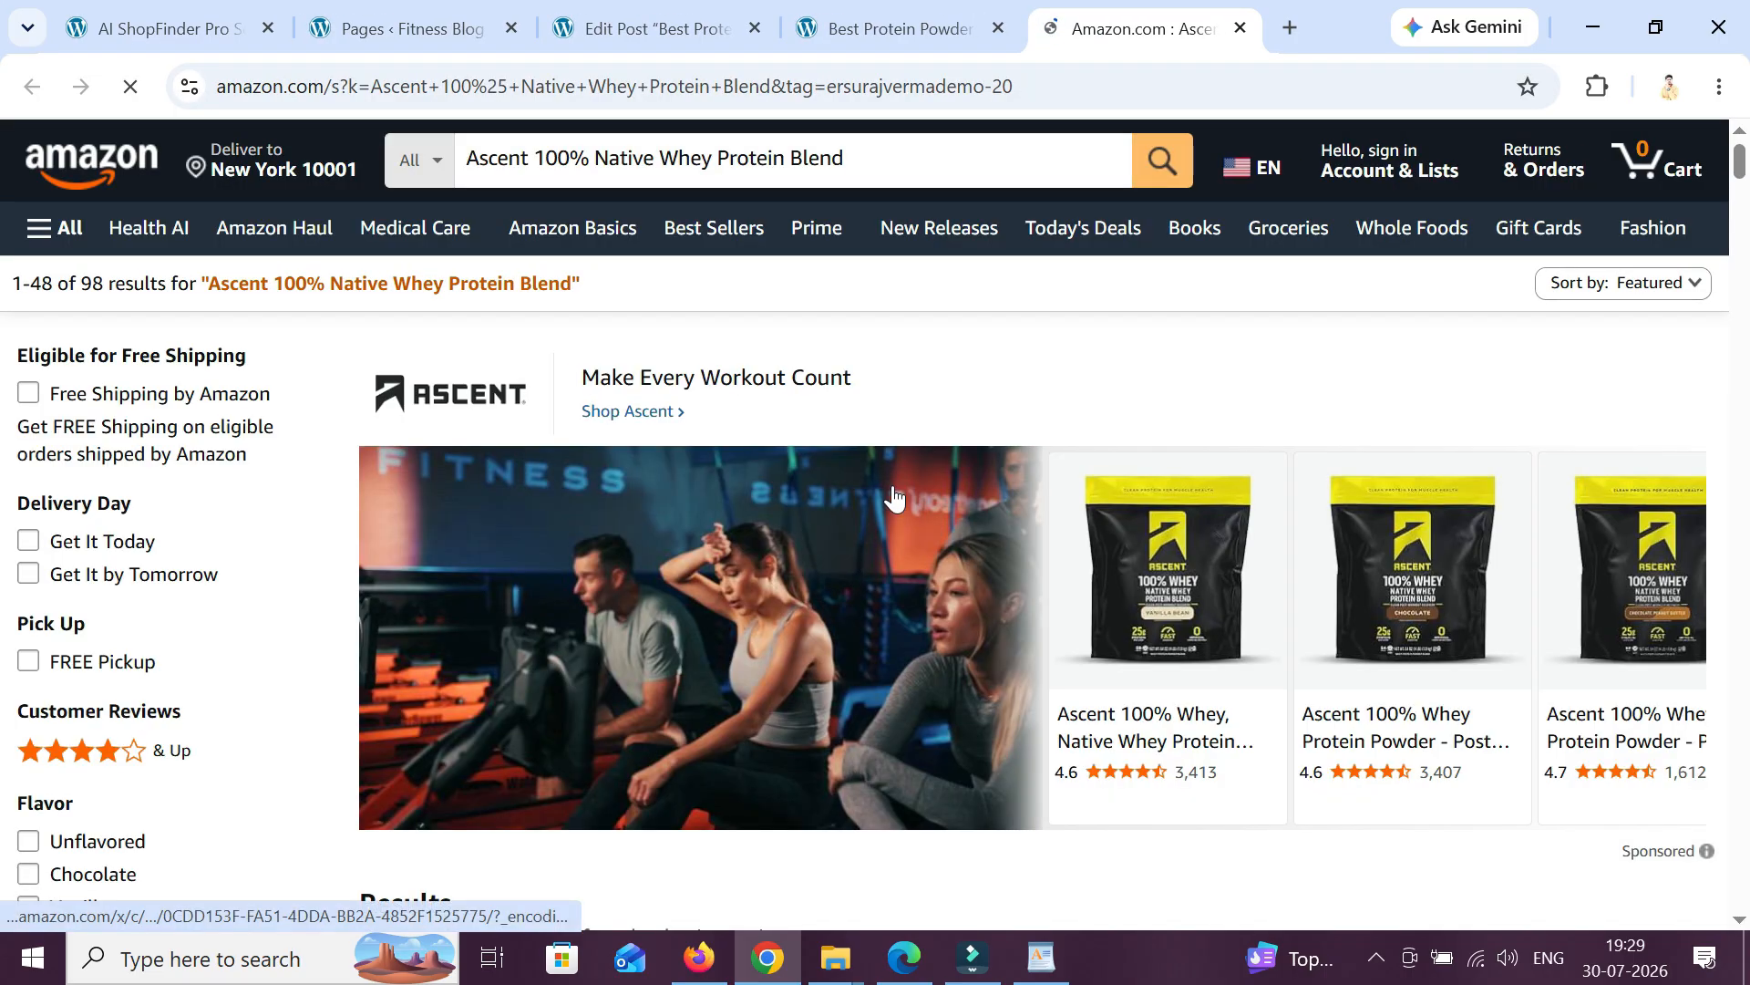
- Glance at the Ascent Amazon results and return to the blog post's protein picks
scroll(891, 501, down, 7)
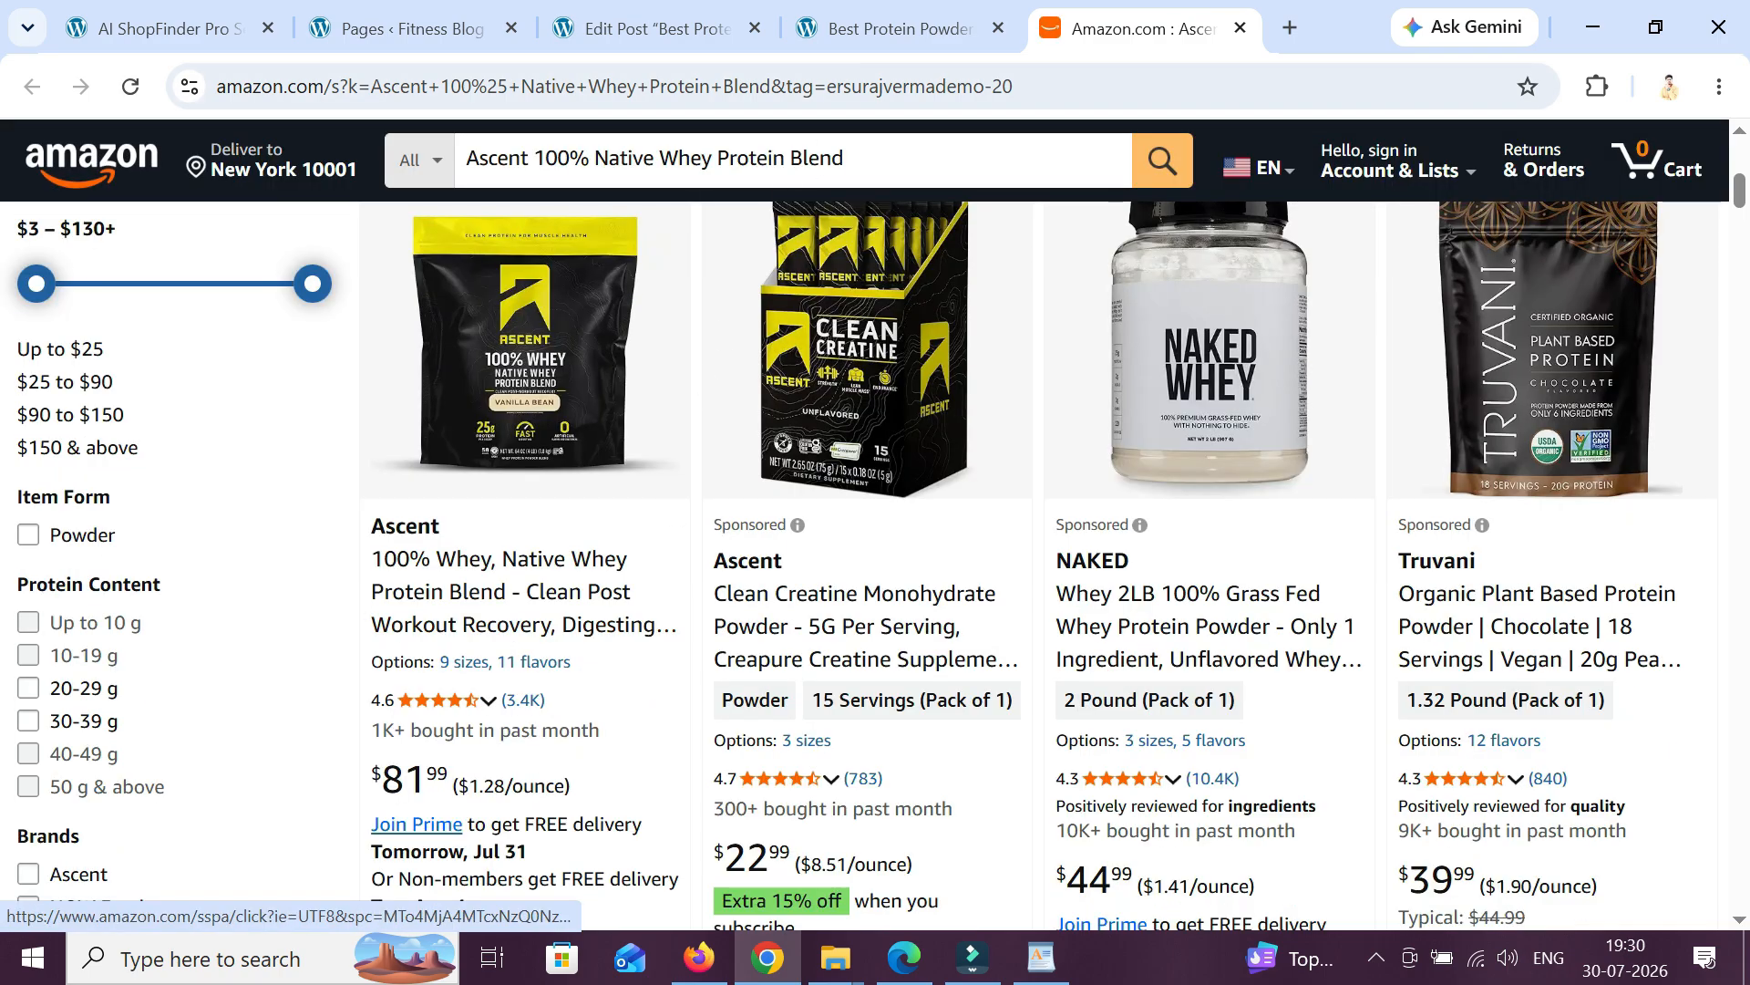
click(884, 20)
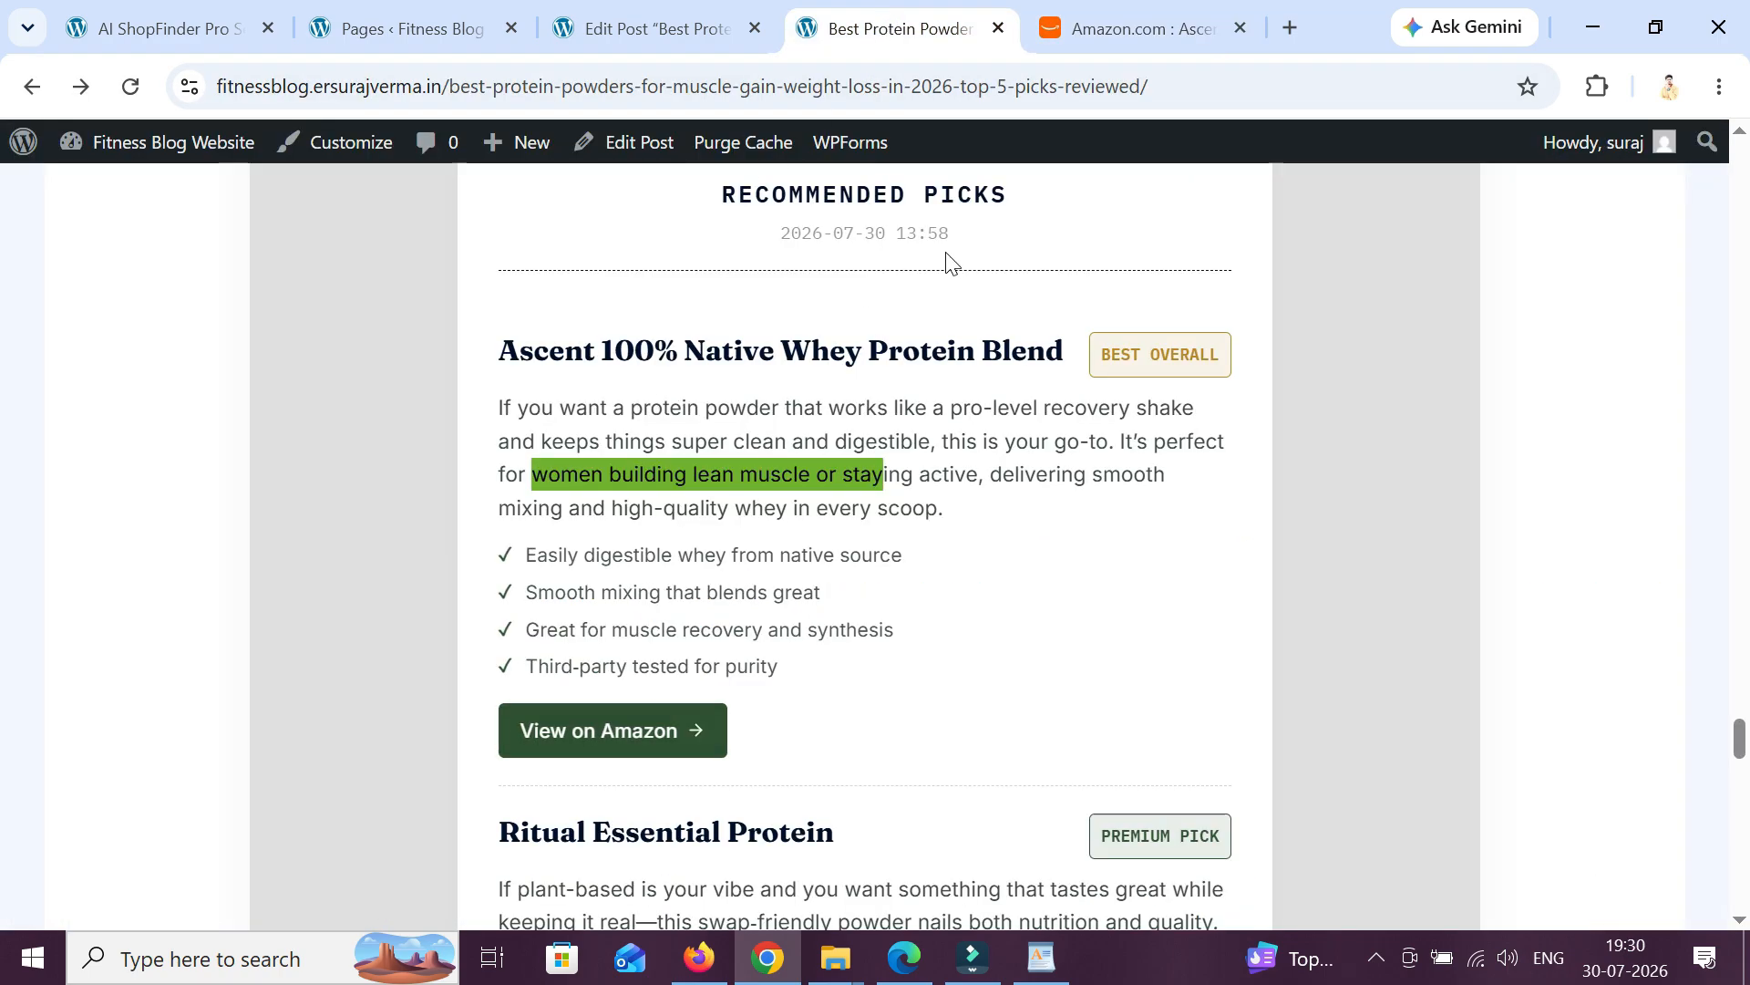
click(1084, 20)
scroll(602, 546, down, 2)
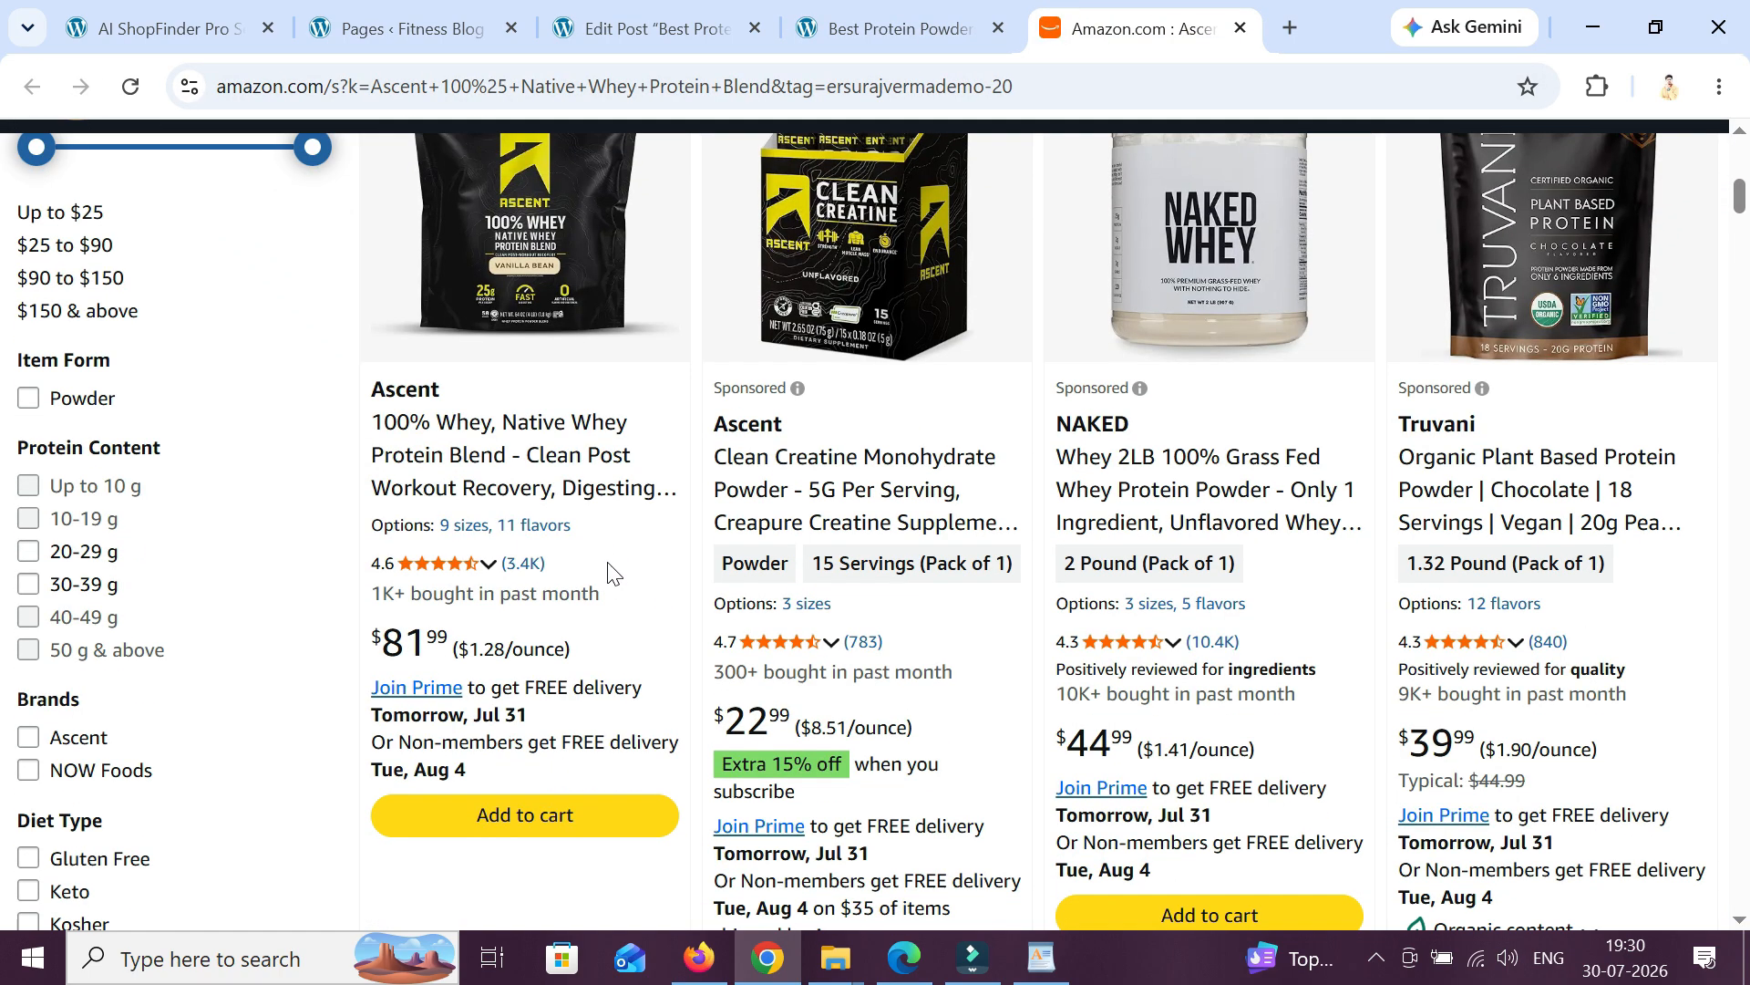
click(871, 20)
scroll(1125, 606, down, 5)
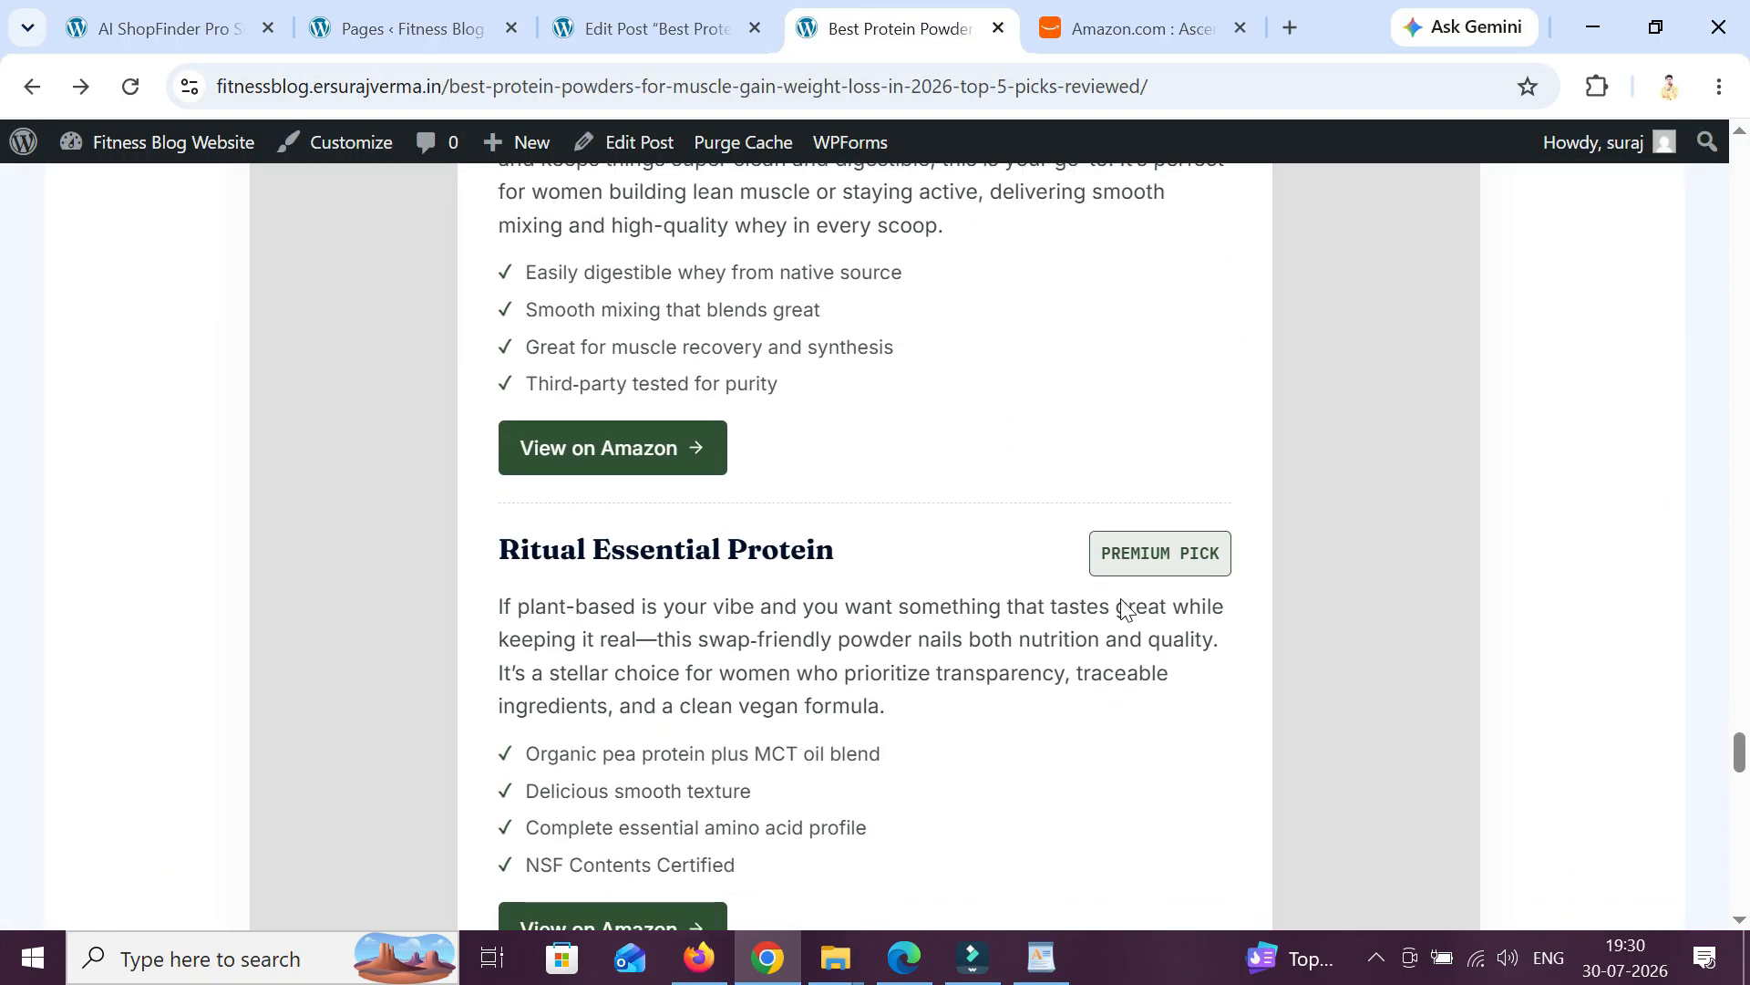
scroll(991, 624, down, 8)
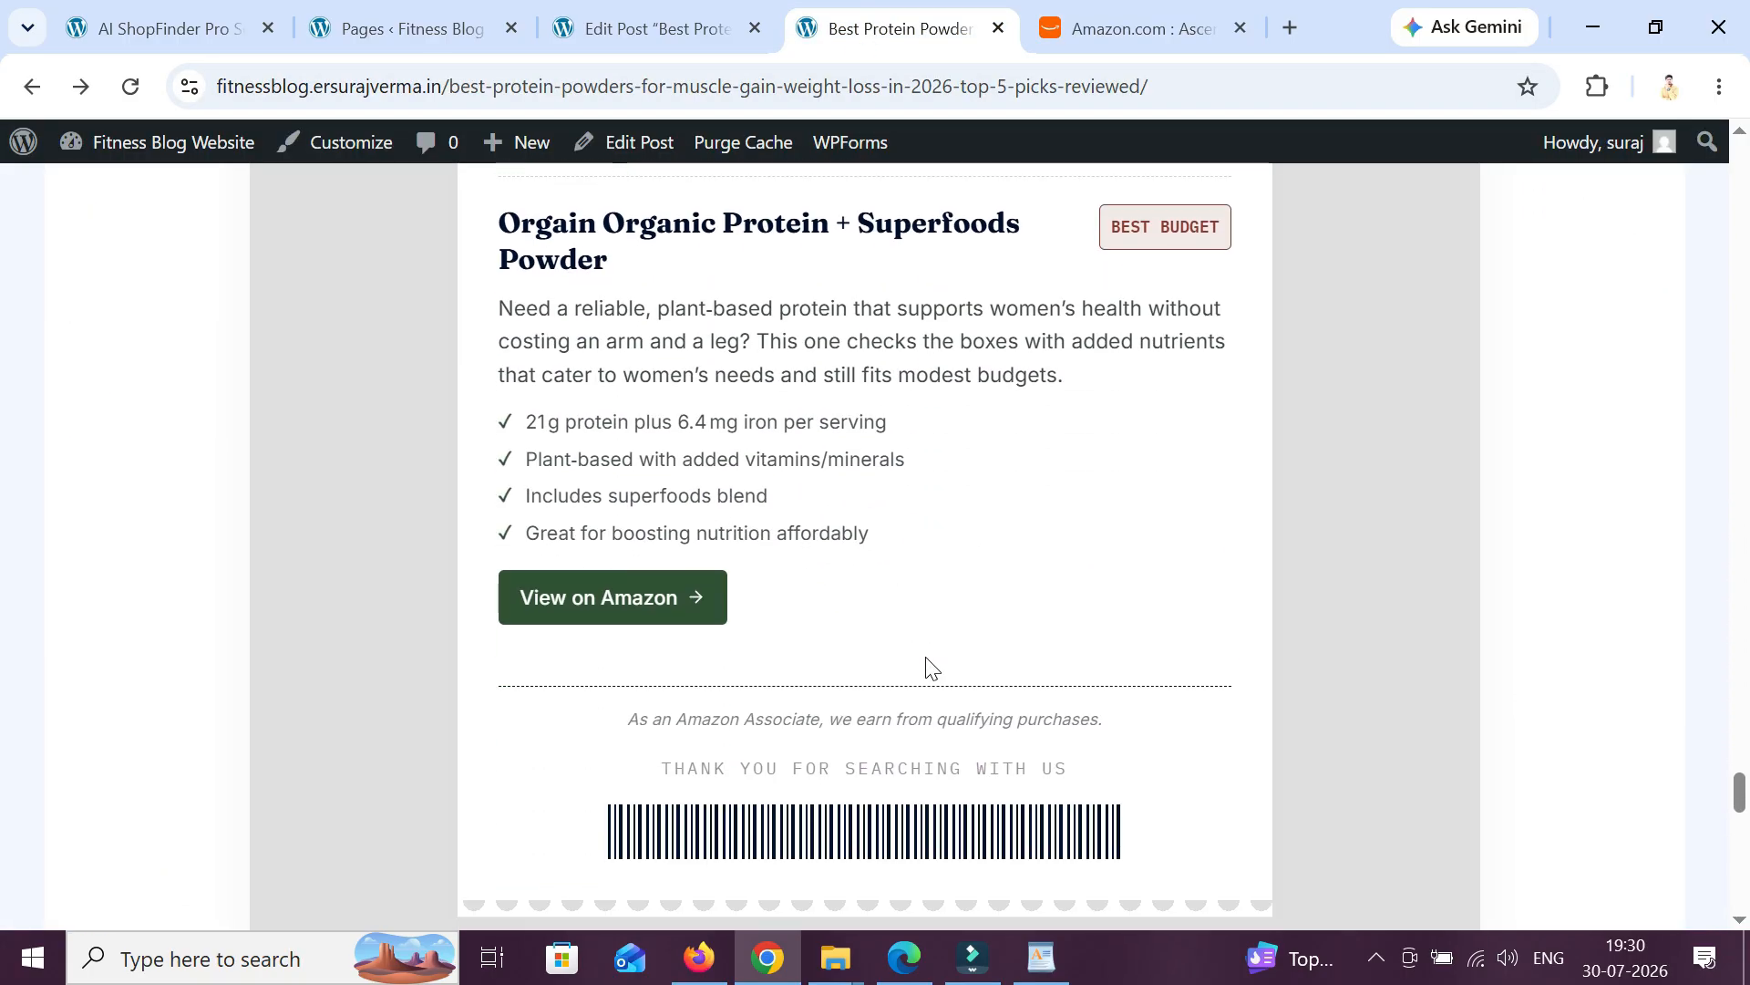
scroll(924, 656, up, 5)
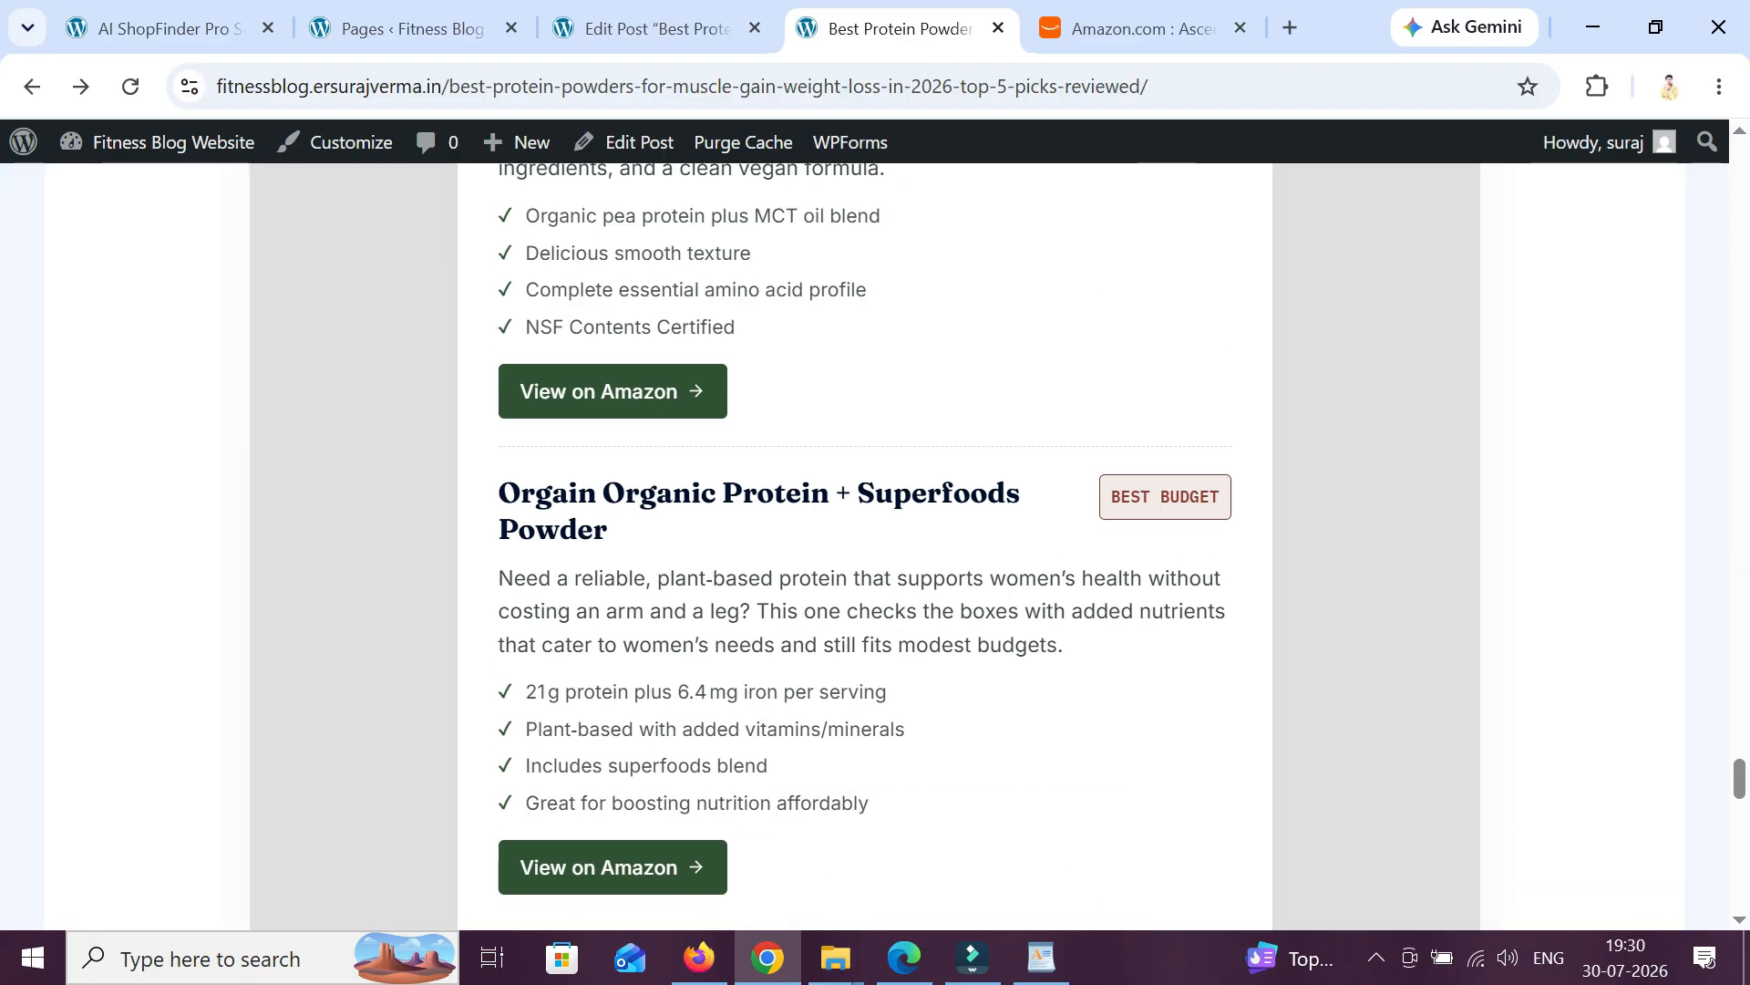
- Open the Orgain Organic Protein + Superfoods Powder affiliate Amazon results and scroll through them
click(653, 873)
scroll(927, 620, down, 6)
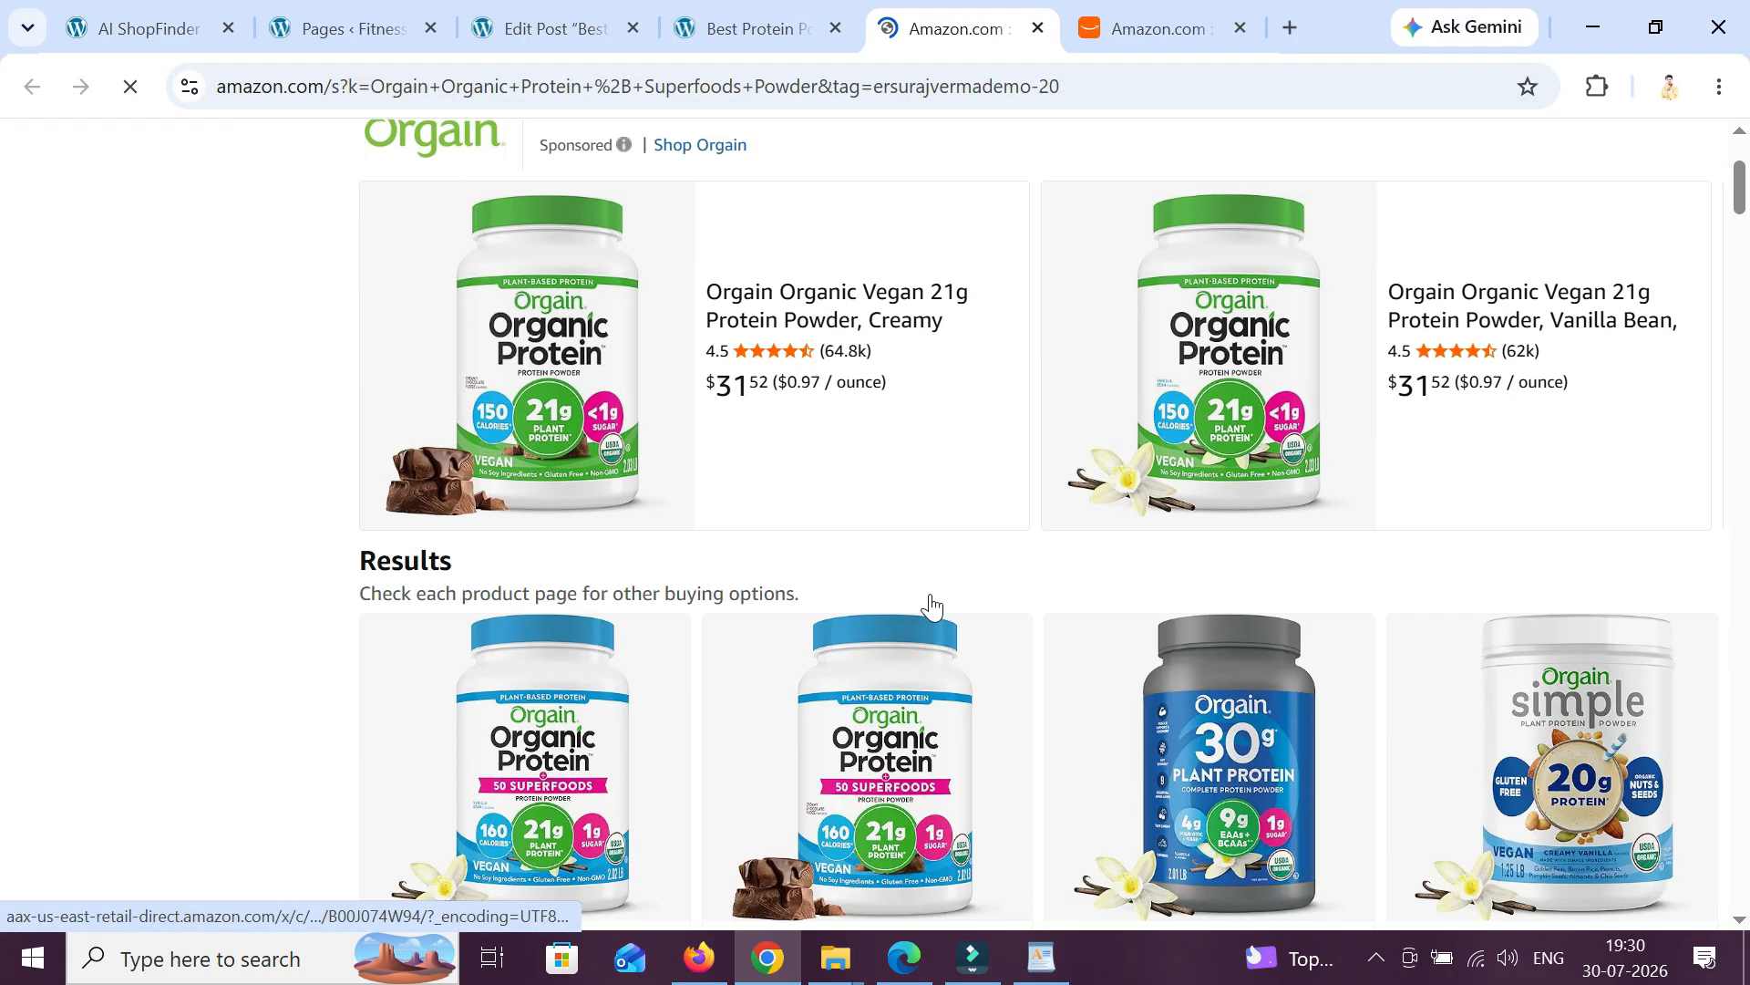
scroll(500, 670, down, 2)
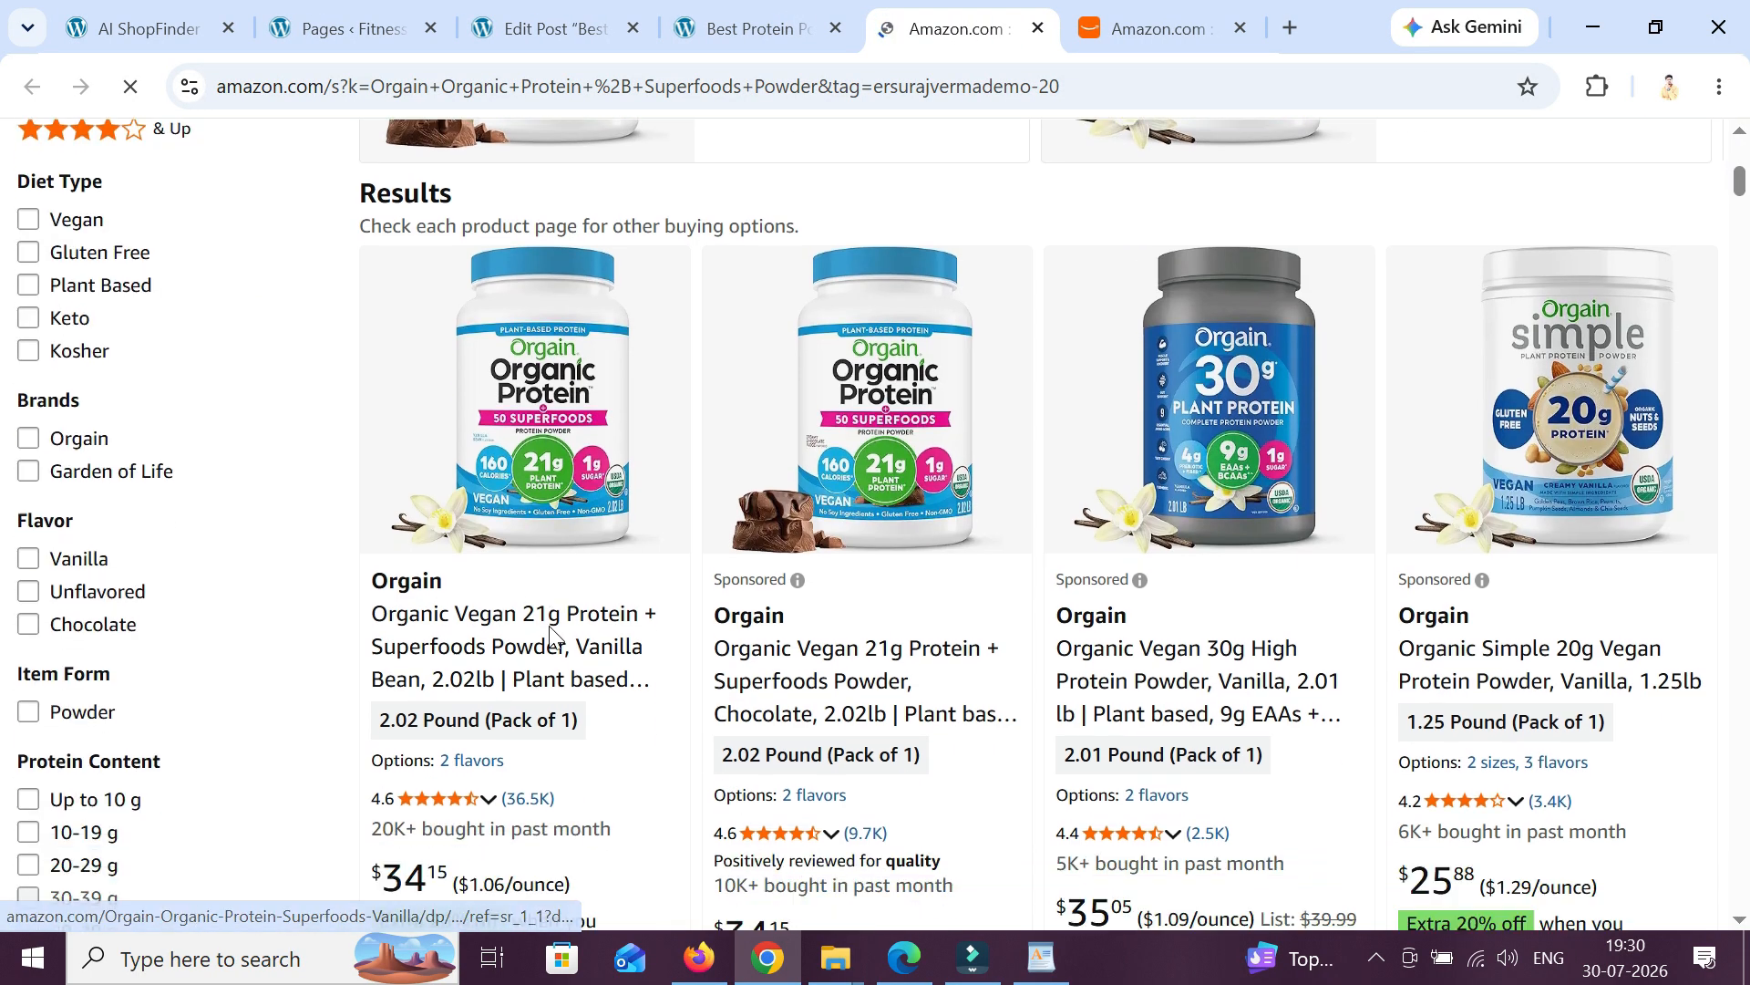
click(771, 11)
scroll(821, 455, down, 3)
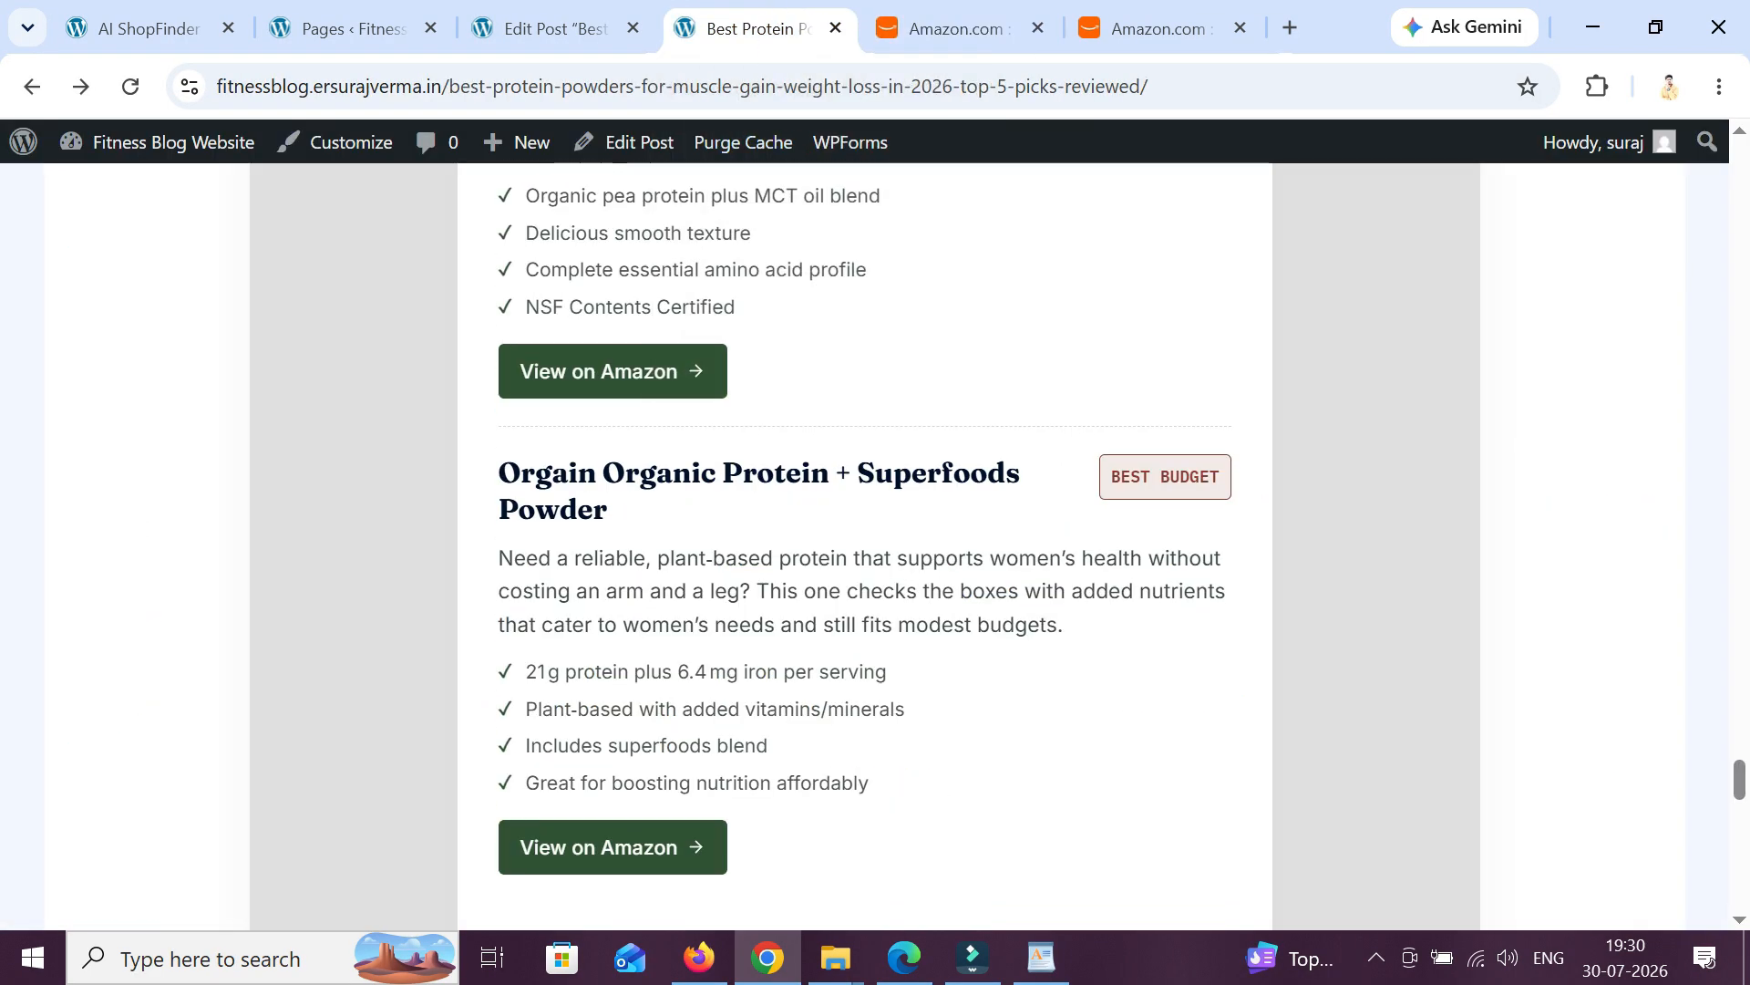
click(936, 13)
scroll(1618, 752, down, 6)
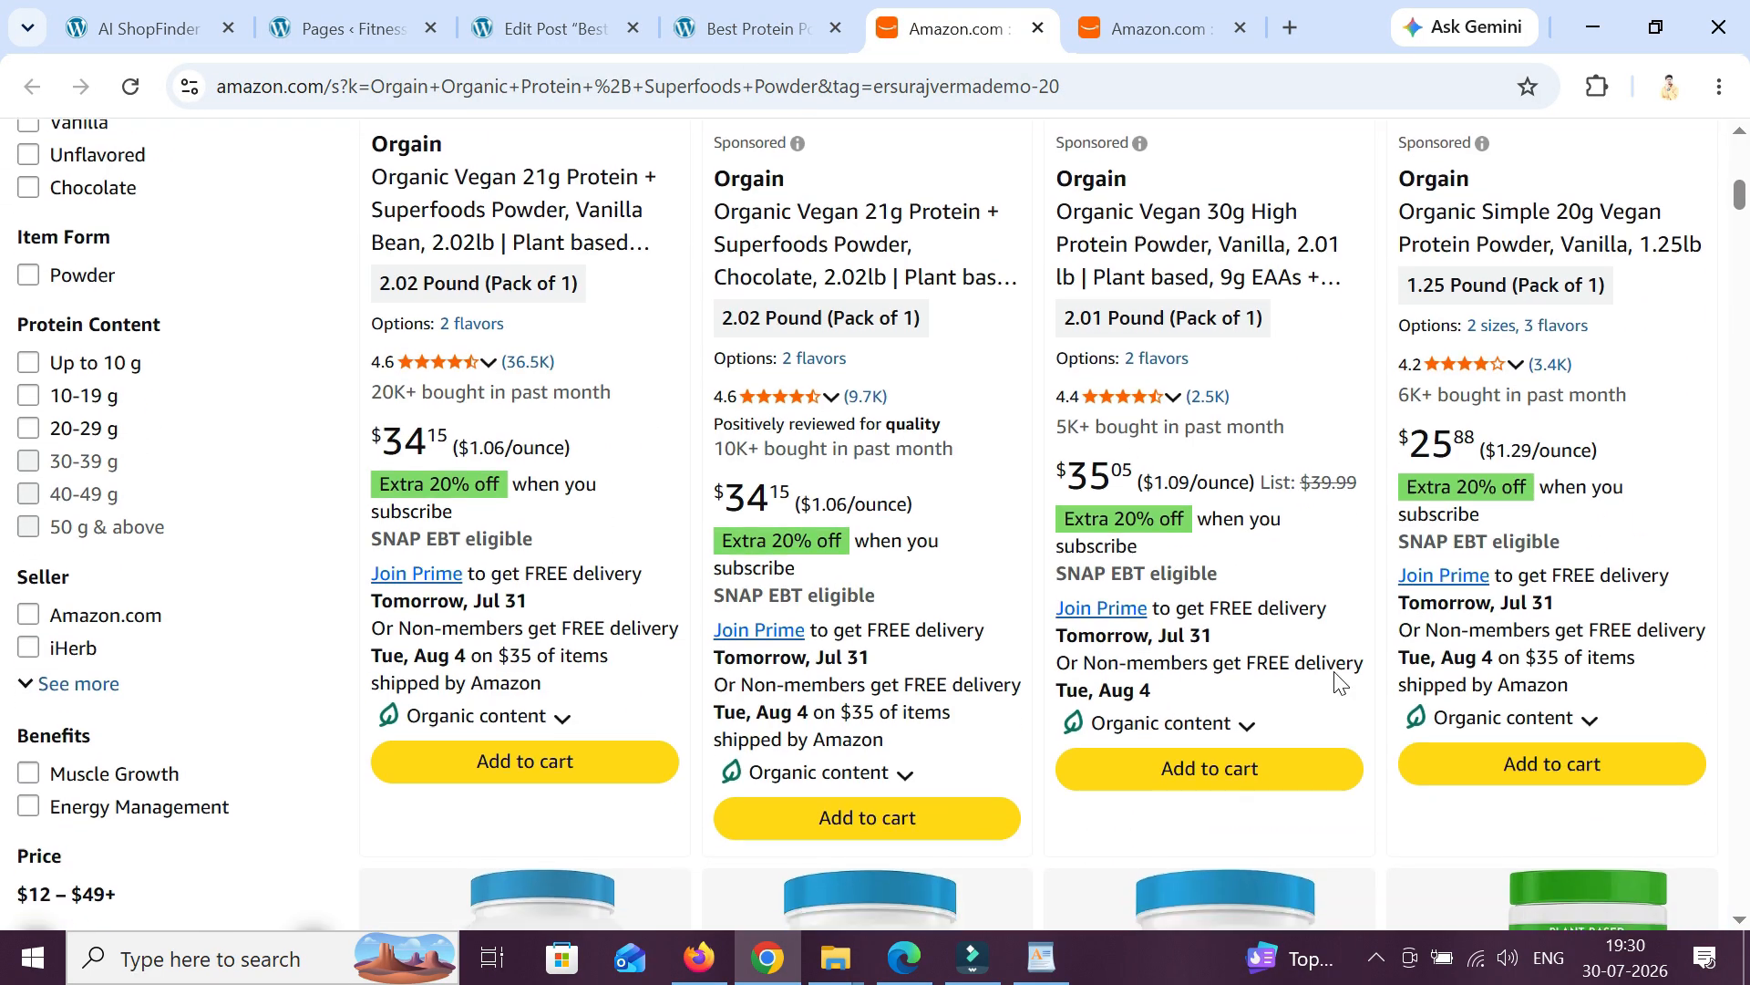
scroll(1618, 752, down, 4)
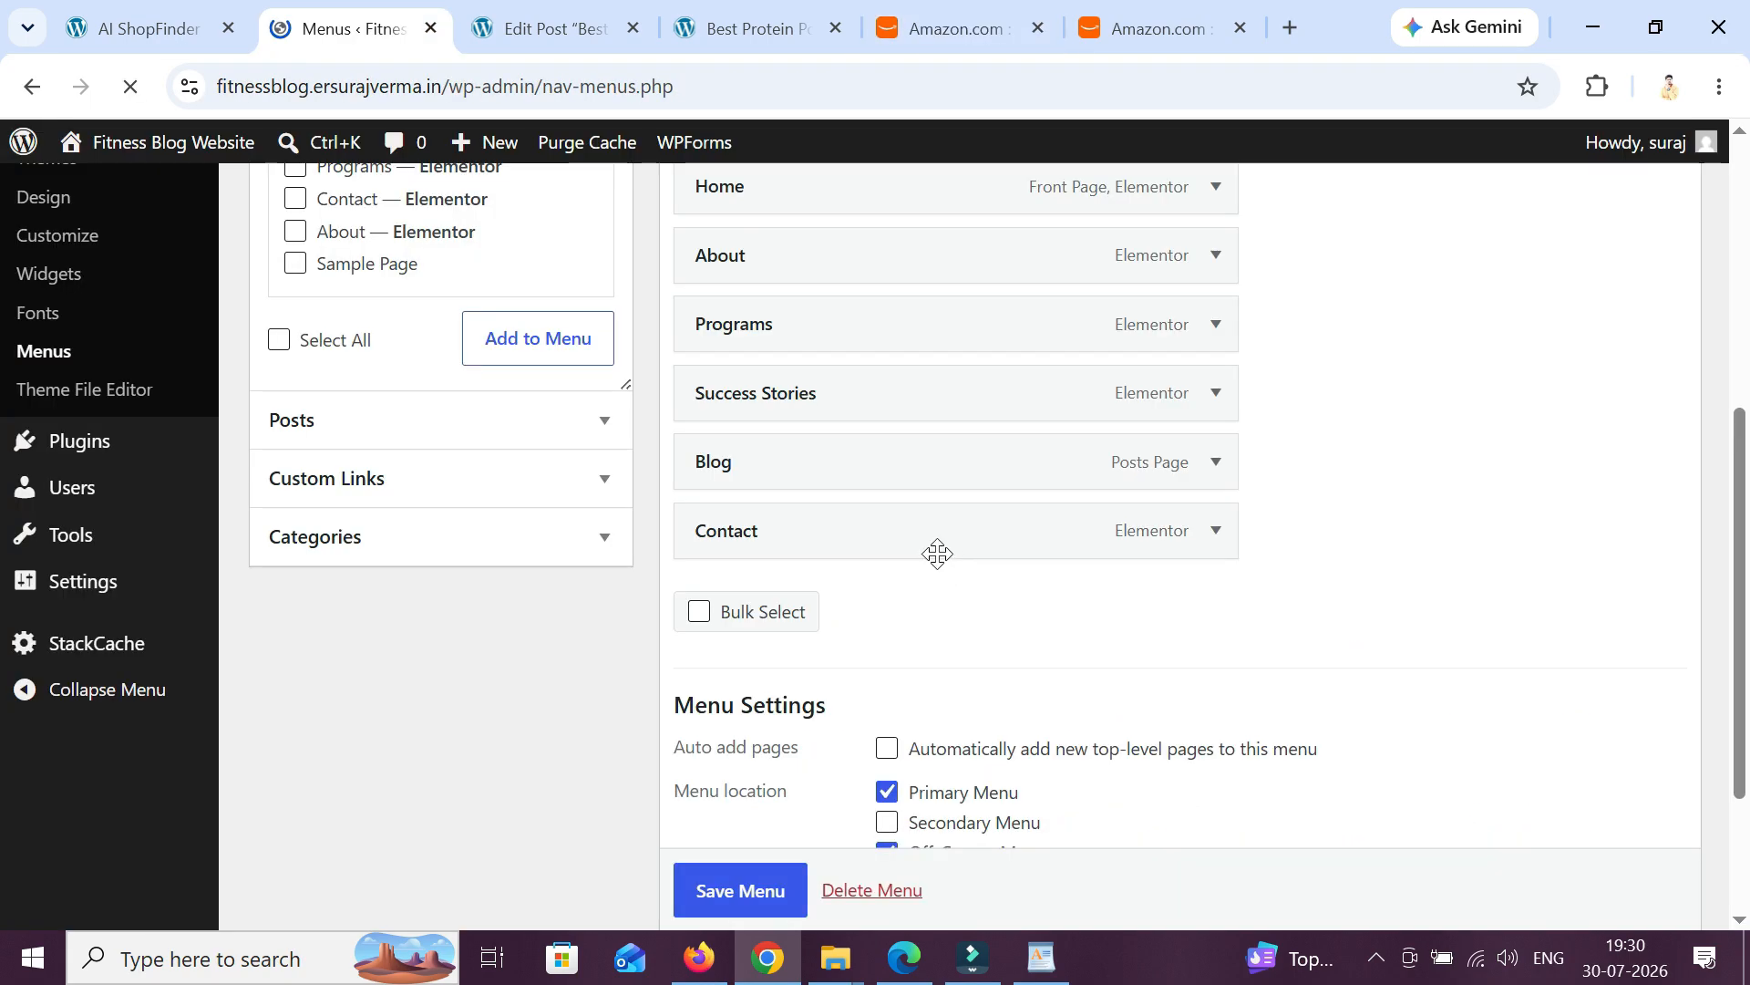
scroll(802, 516, up, 1)
scroll(800, 515, up, 3)
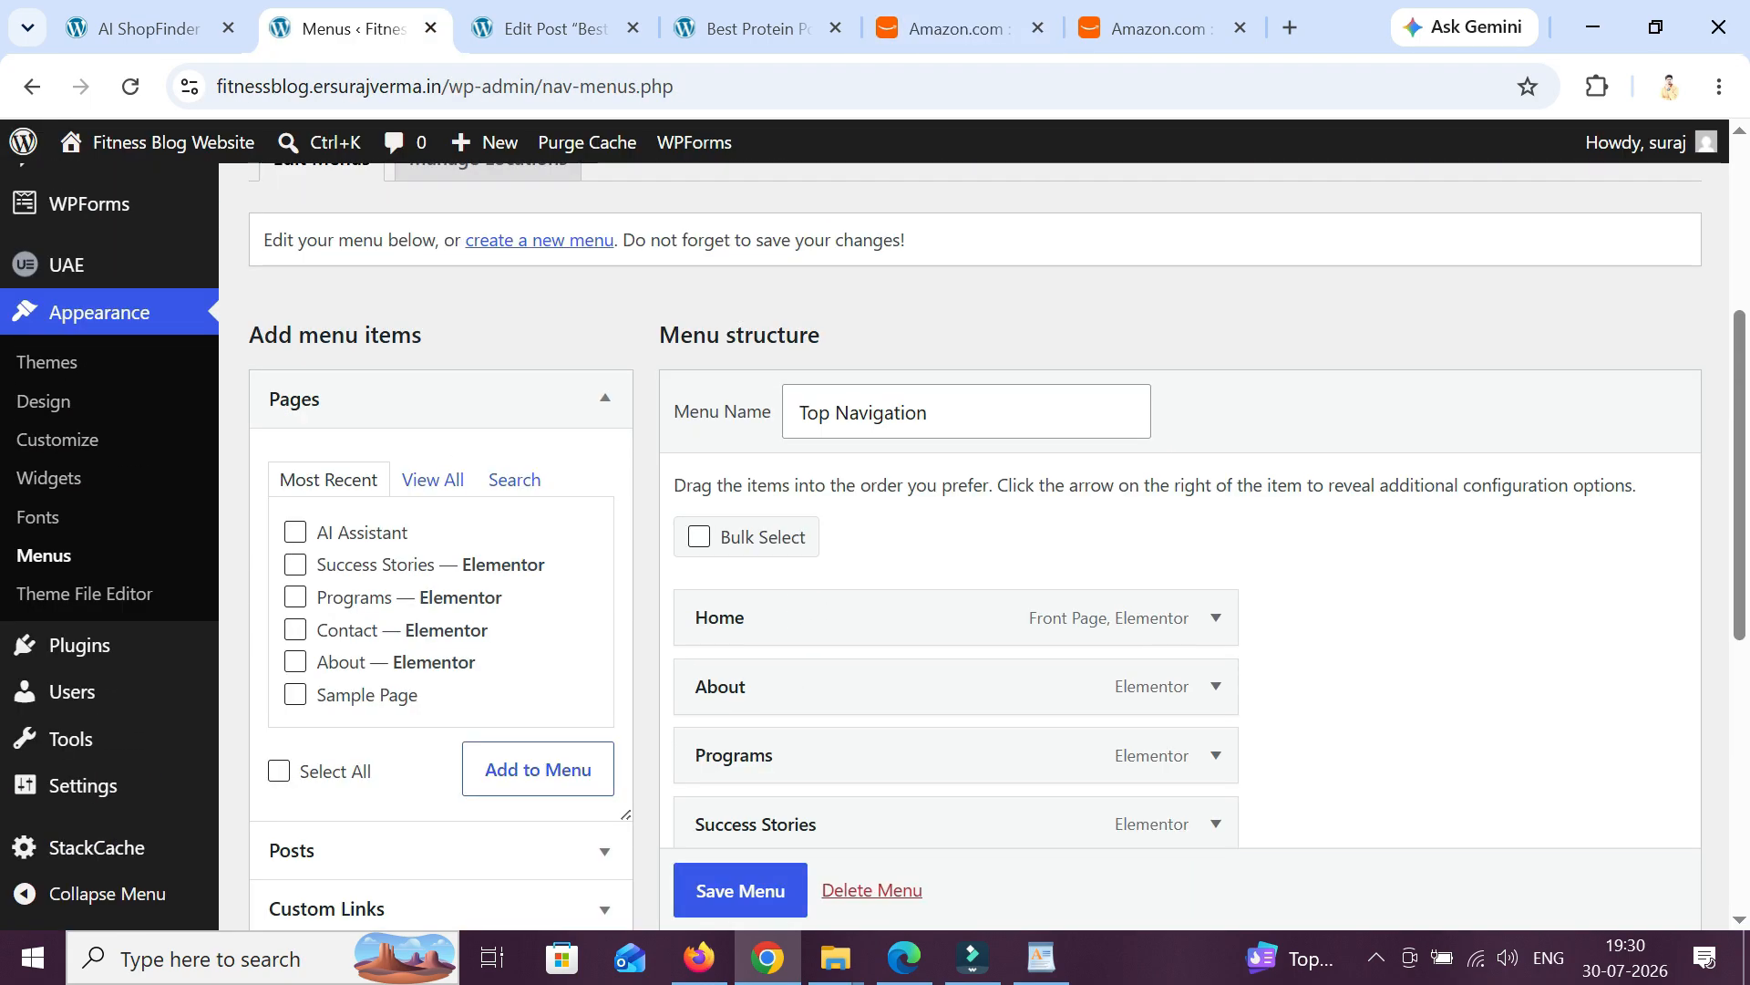
- Add the AI Assistant page to Top Navigation between Blog and Contact, then save the menu
click(501, 768)
scroll(1012, 720, down, 5)
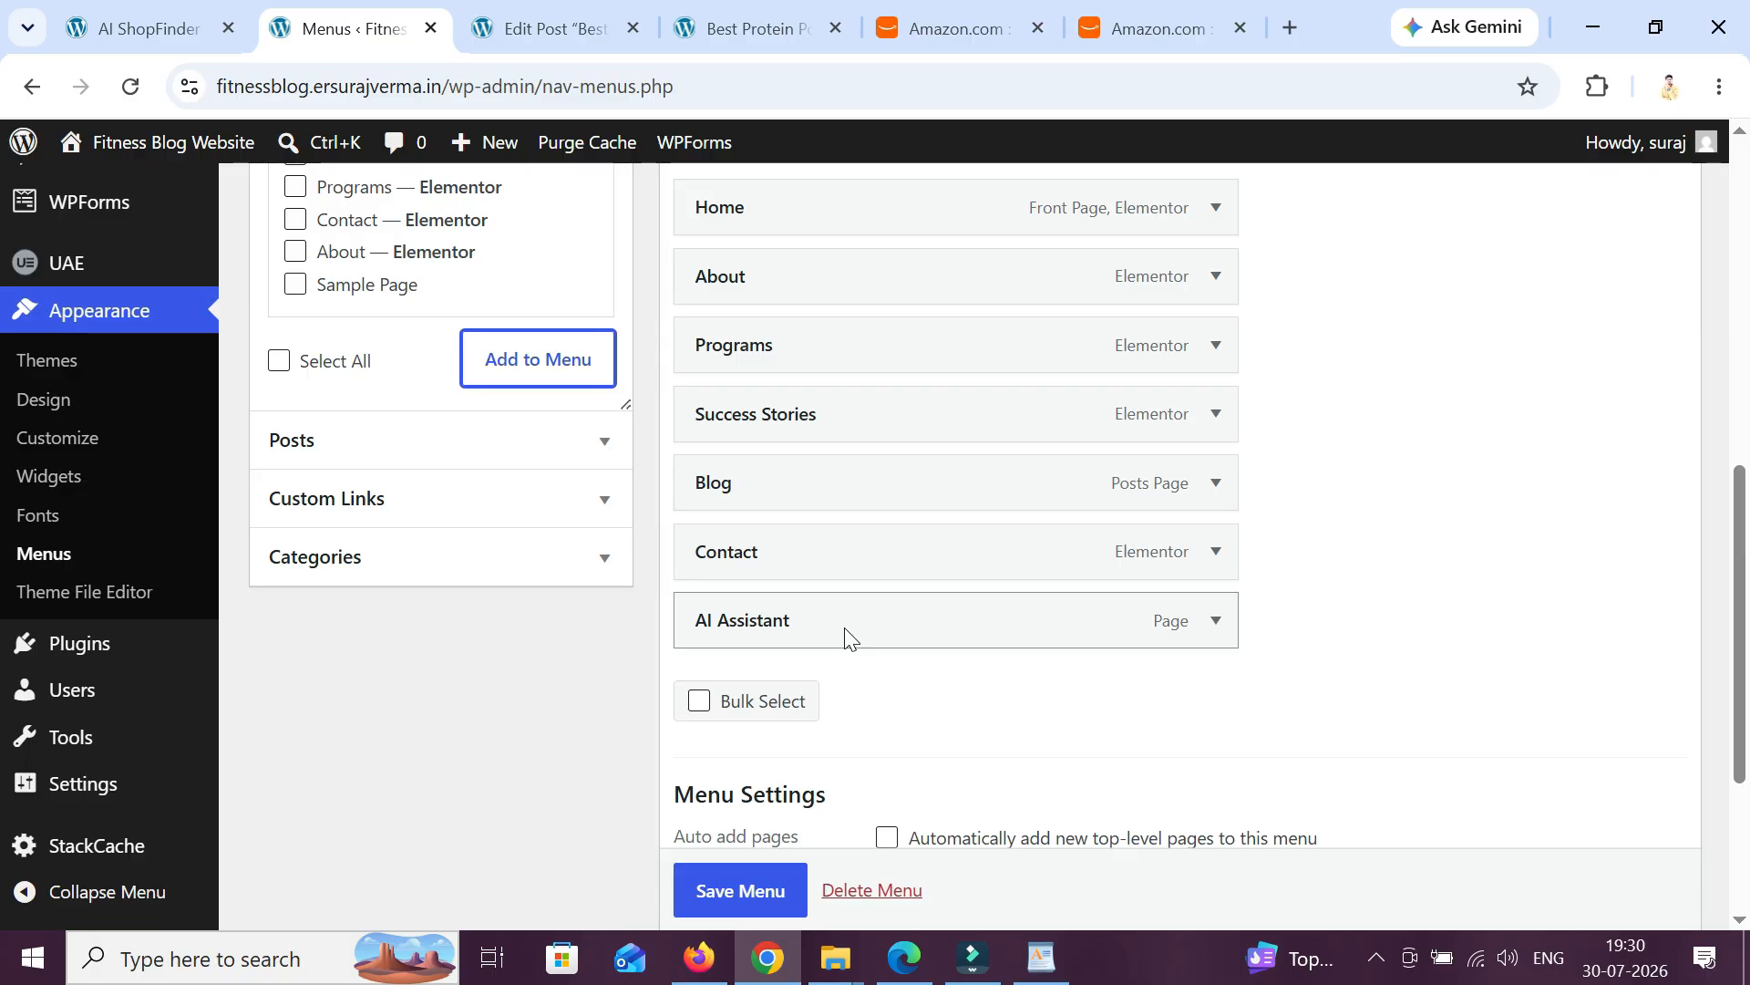
drag(848, 632, 793, 565)
scroll(727, 890, down, 1)
click(738, 891)
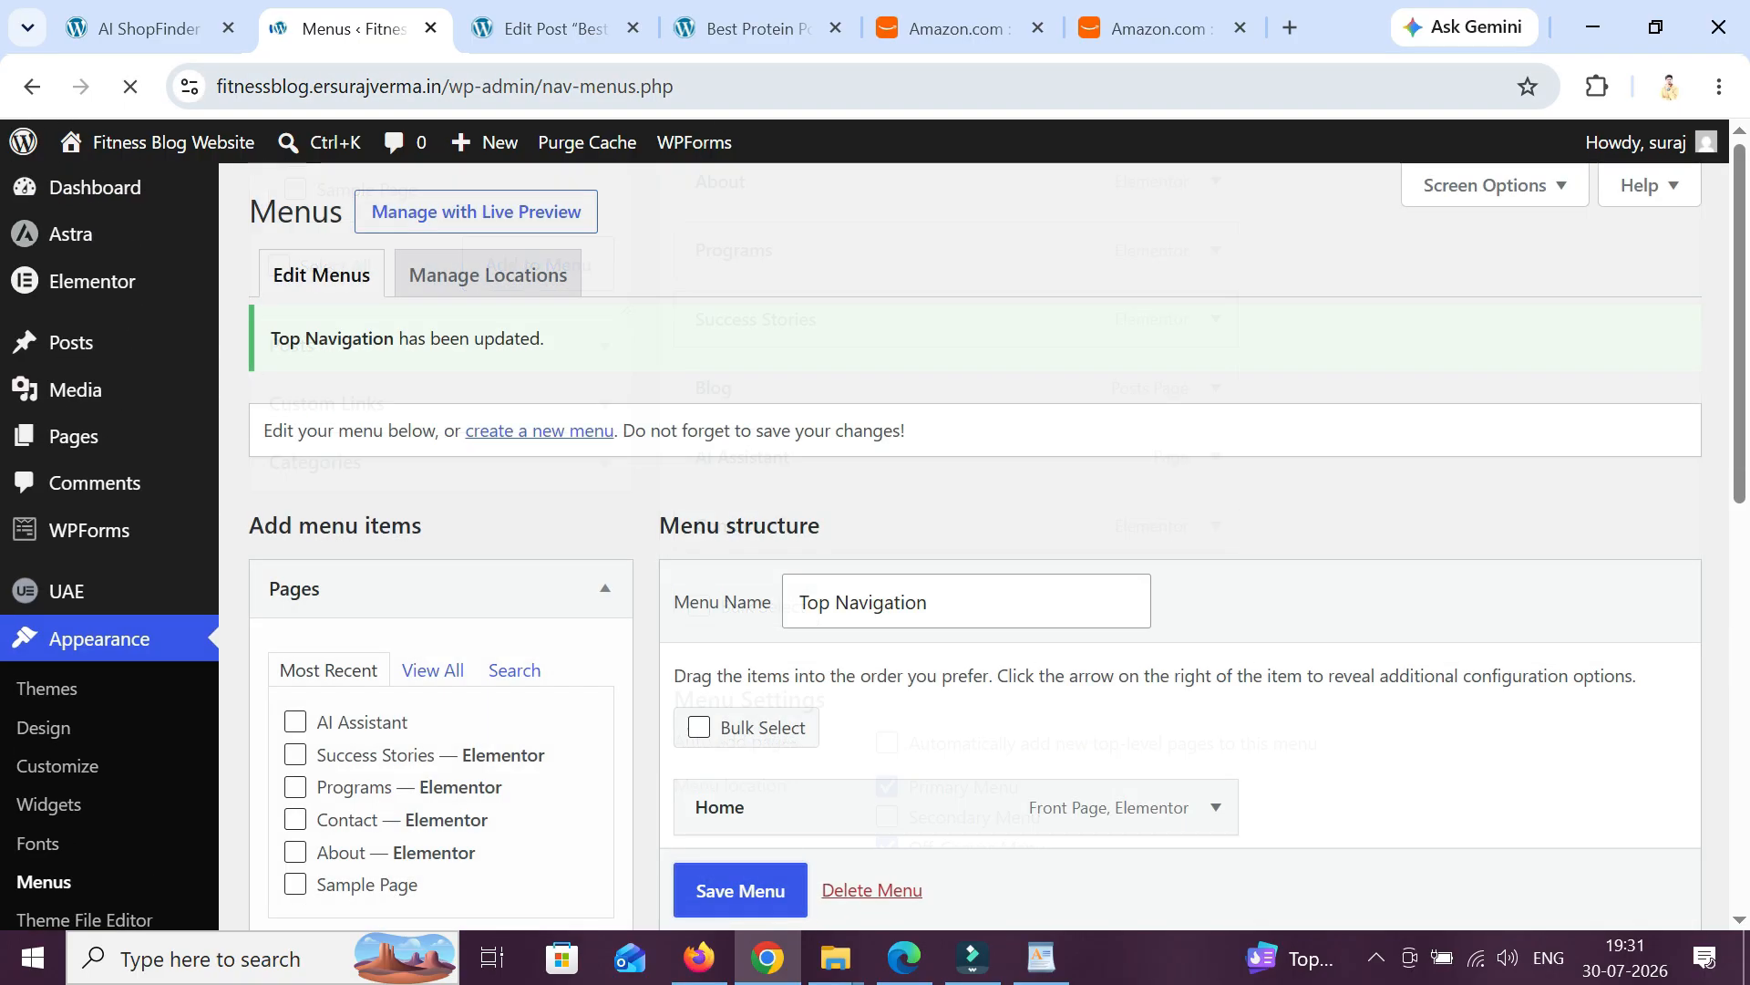
click(752, 29)
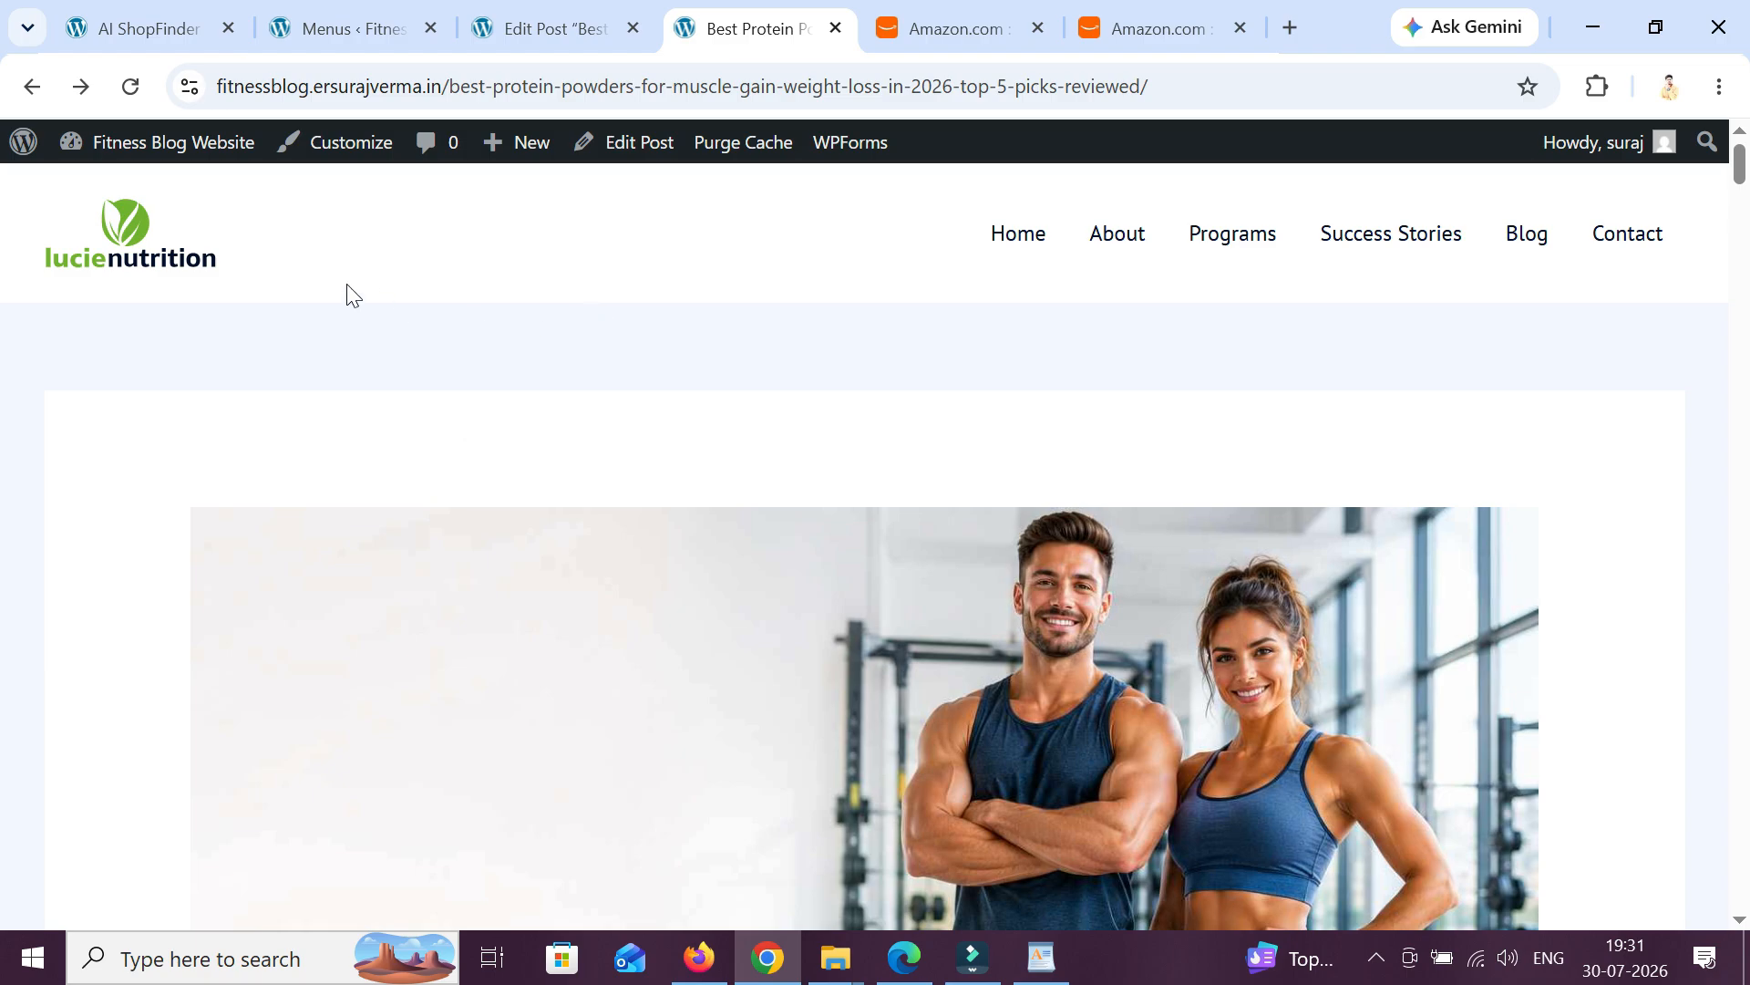
- From the site home page, open AI Assistant in the header menu and confirm the page loads
click(146, 258)
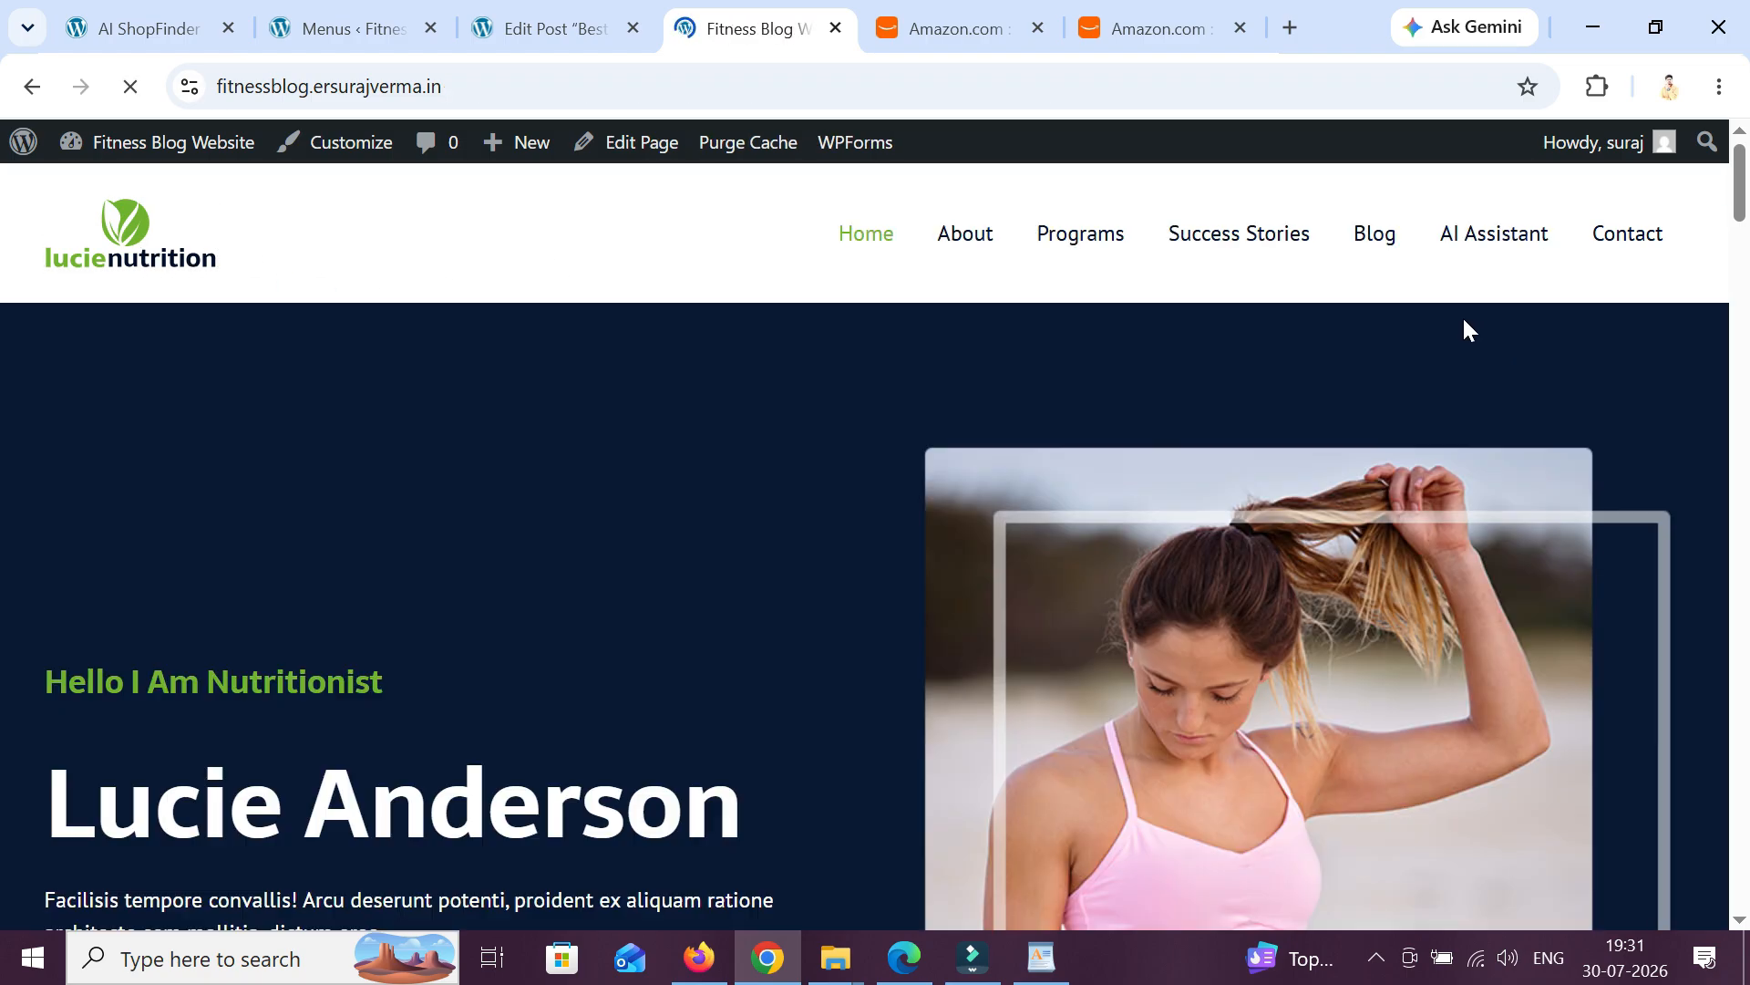
click(1517, 260)
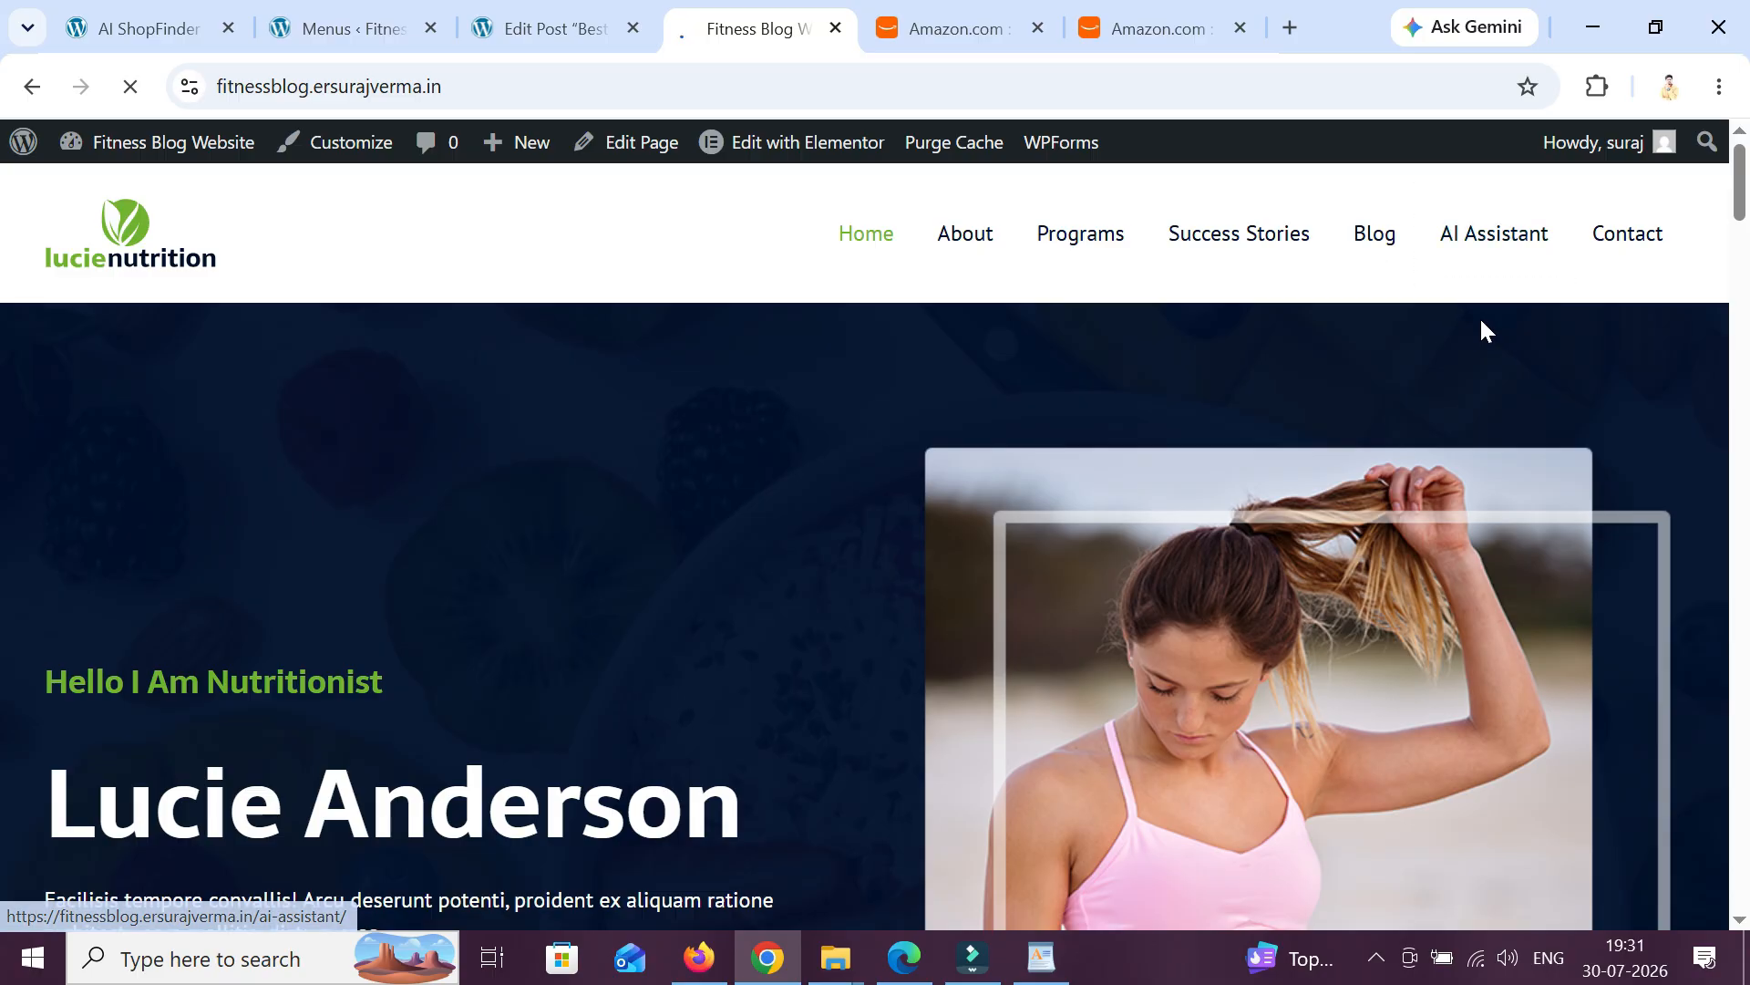
scroll(1074, 434, down, 4)
scroll(1074, 434, up, 2)
scroll(1030, 495, down, 5)
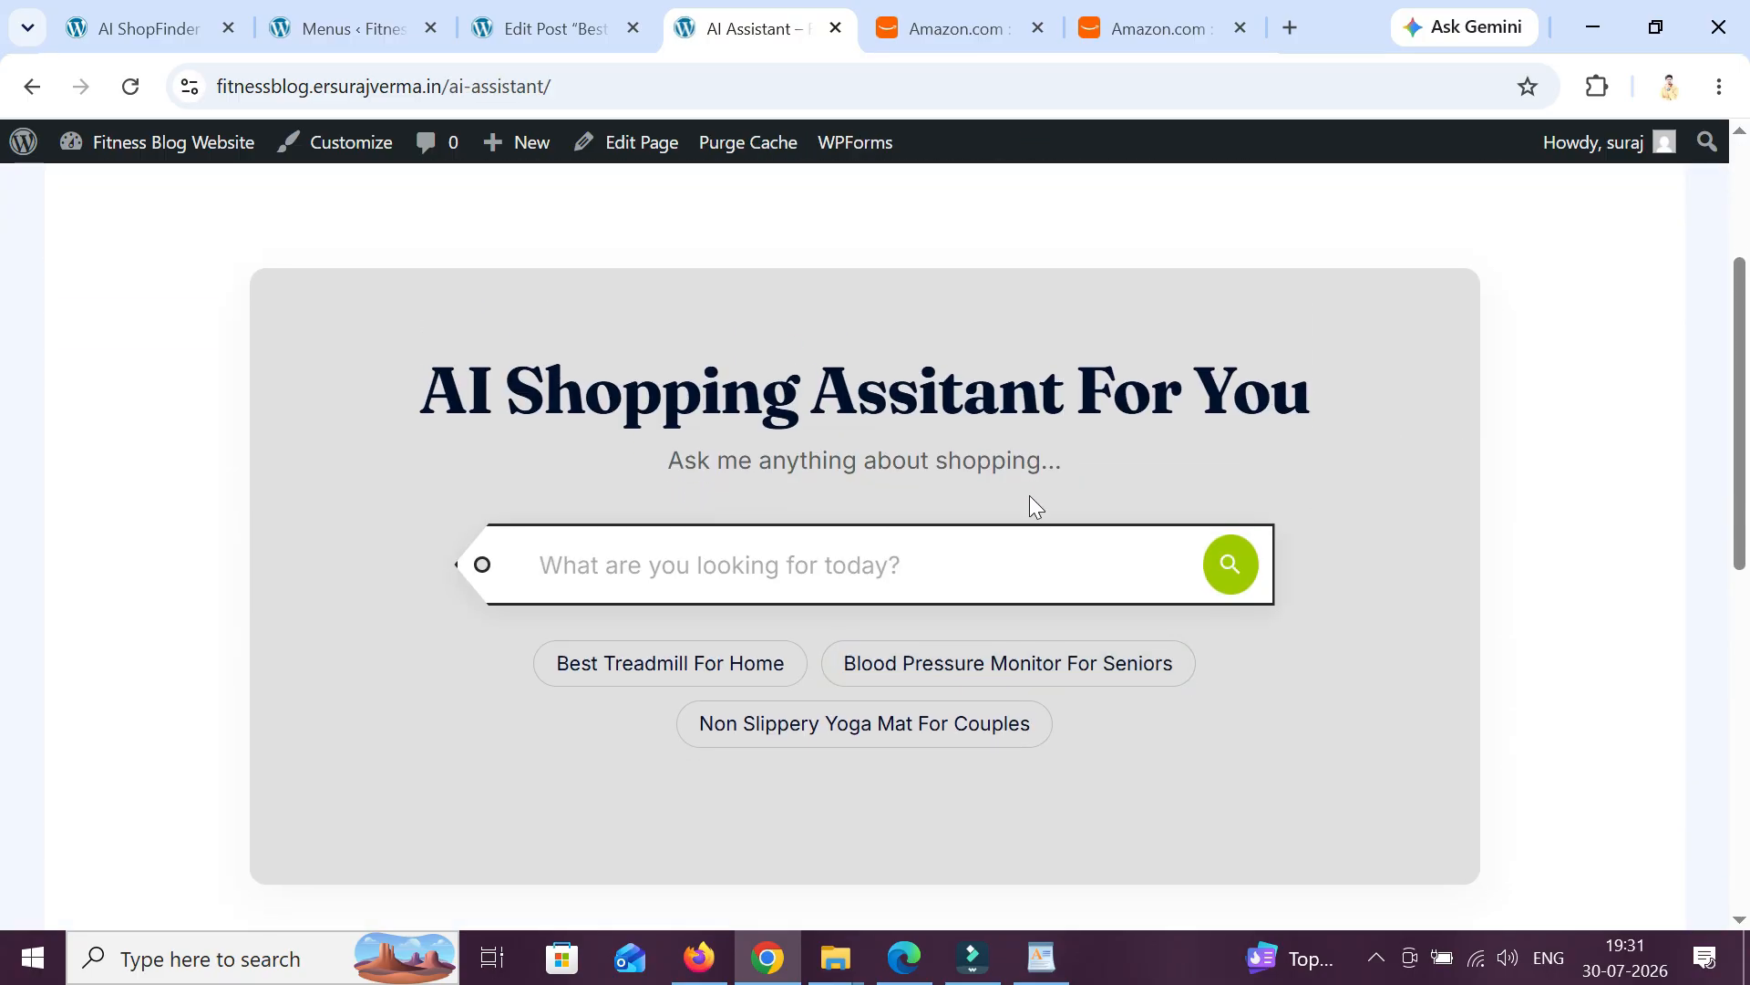
scroll(1004, 515, up, 6)
scroll(798, 390, up, 1)
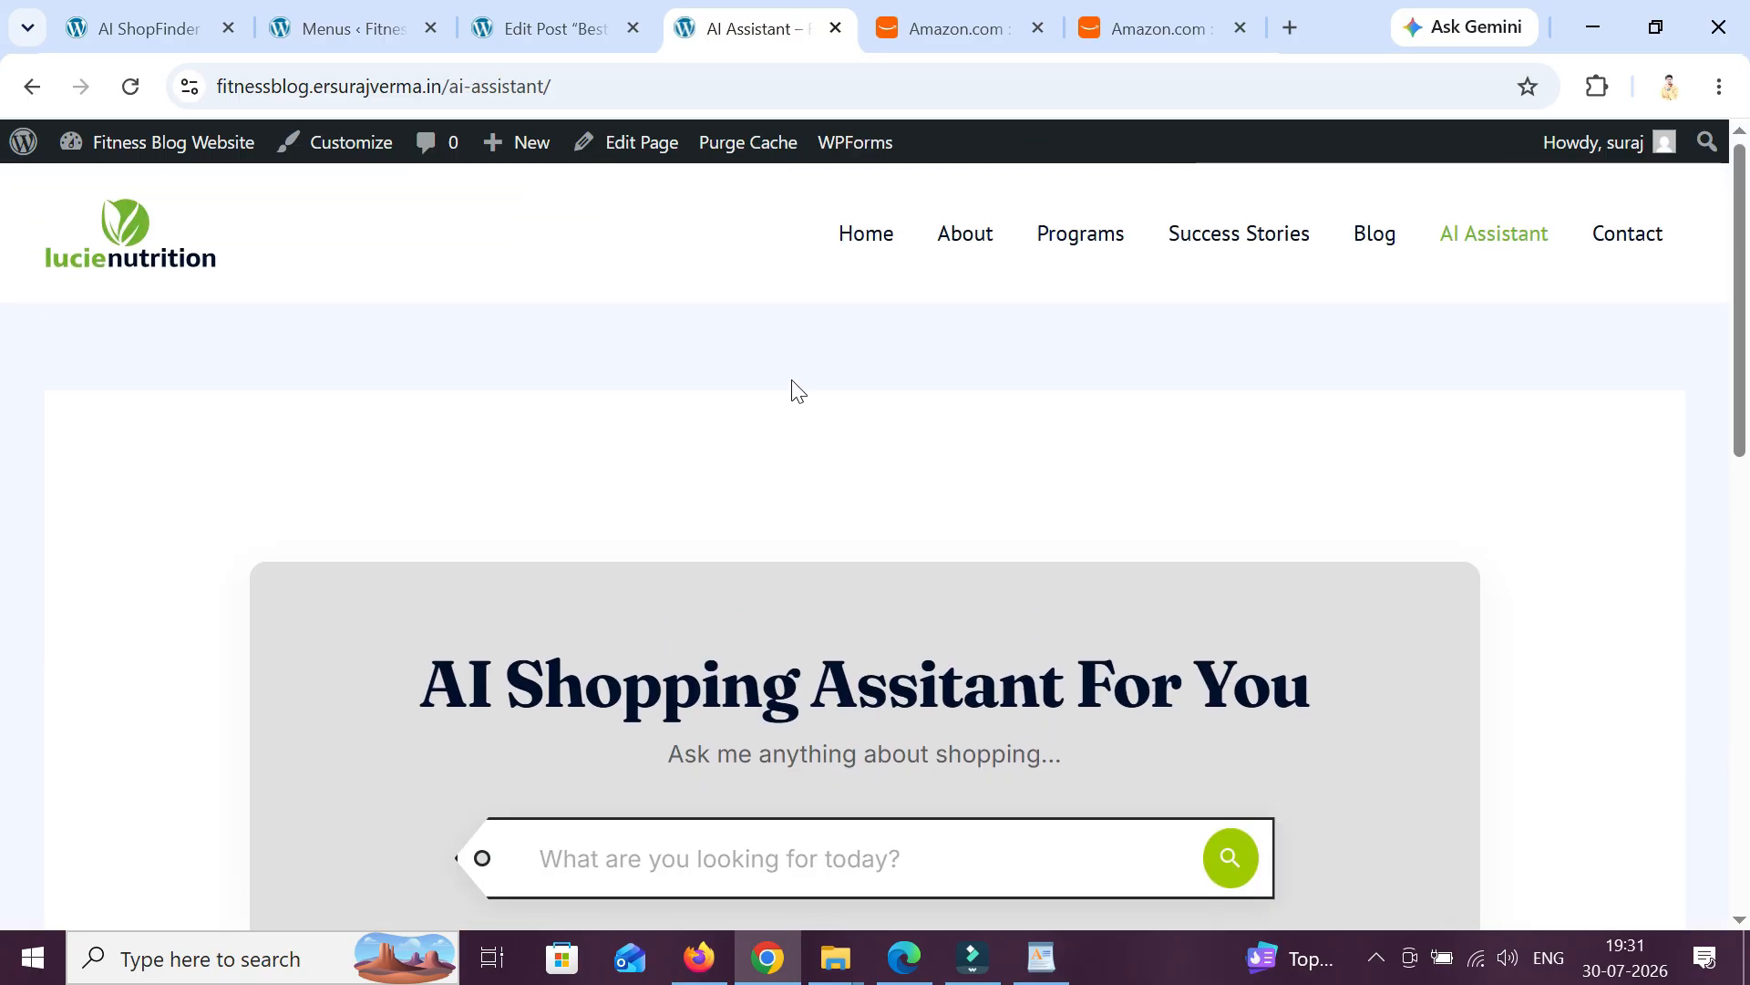
click(128, 25)
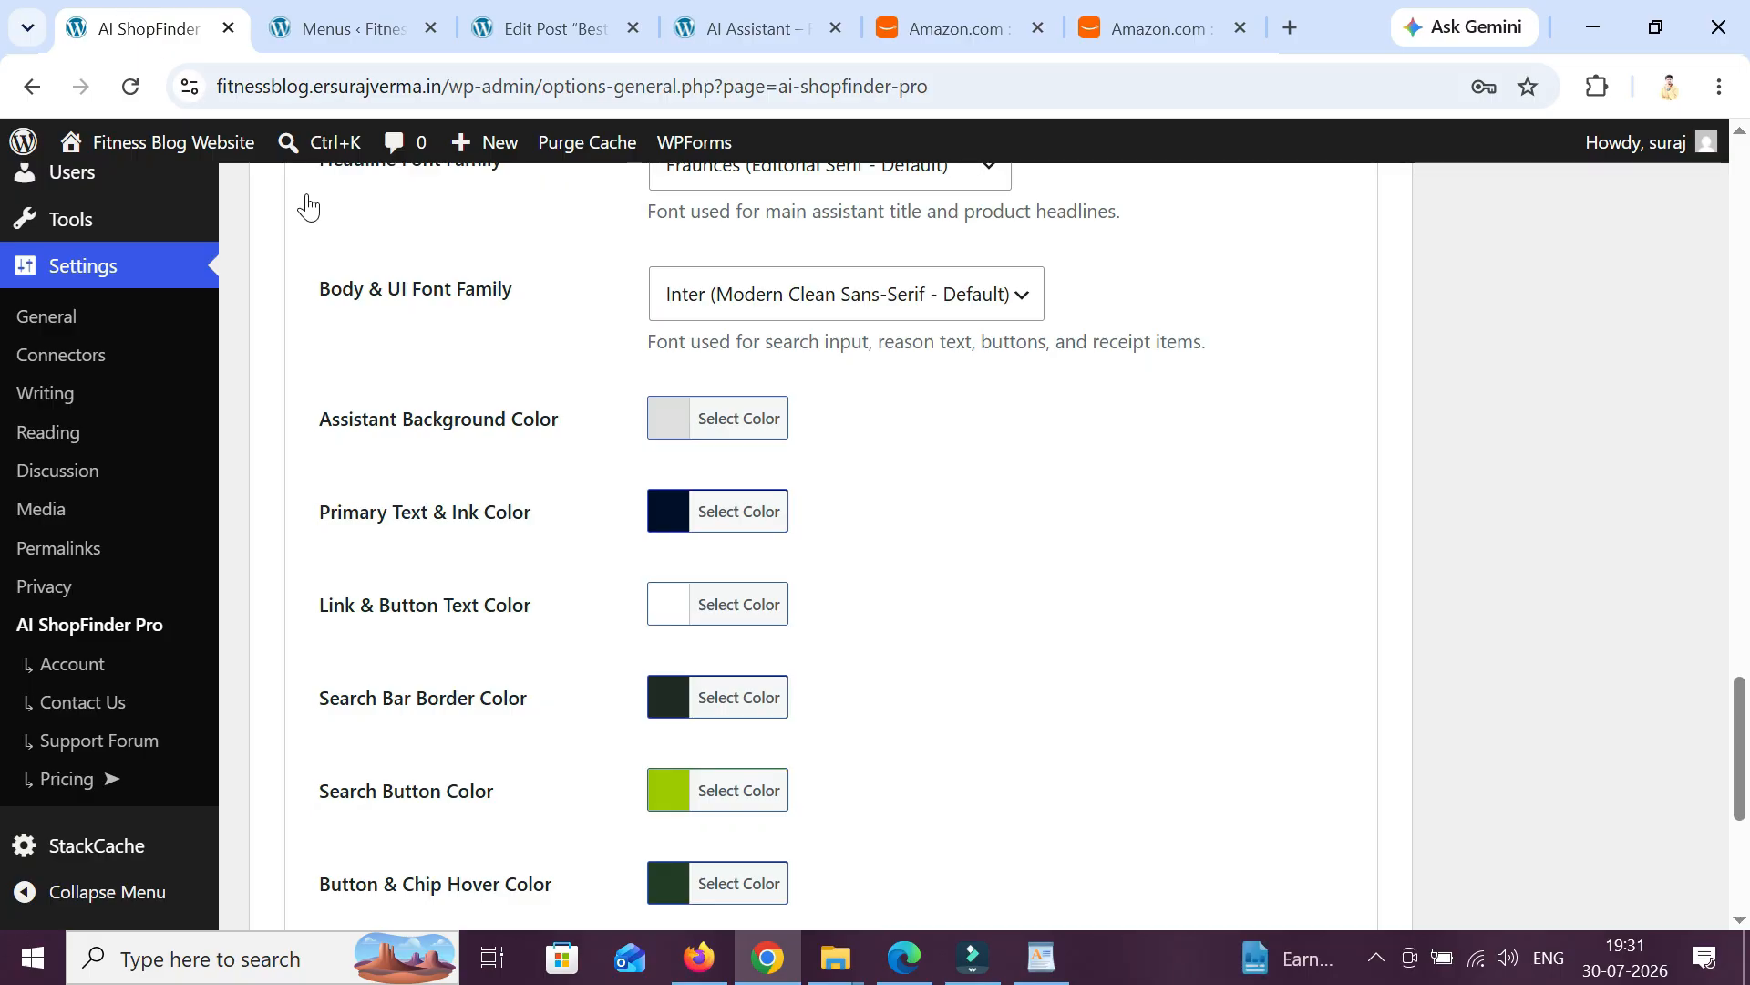
- Scroll up through the AI ShopFinder Pro settings and open the ersurajverma.in/ai-shop-finder-pro/ sales page
scroll(950, 605, down, 4)
scroll(958, 605, up, 4)
scroll(953, 602, up, 12)
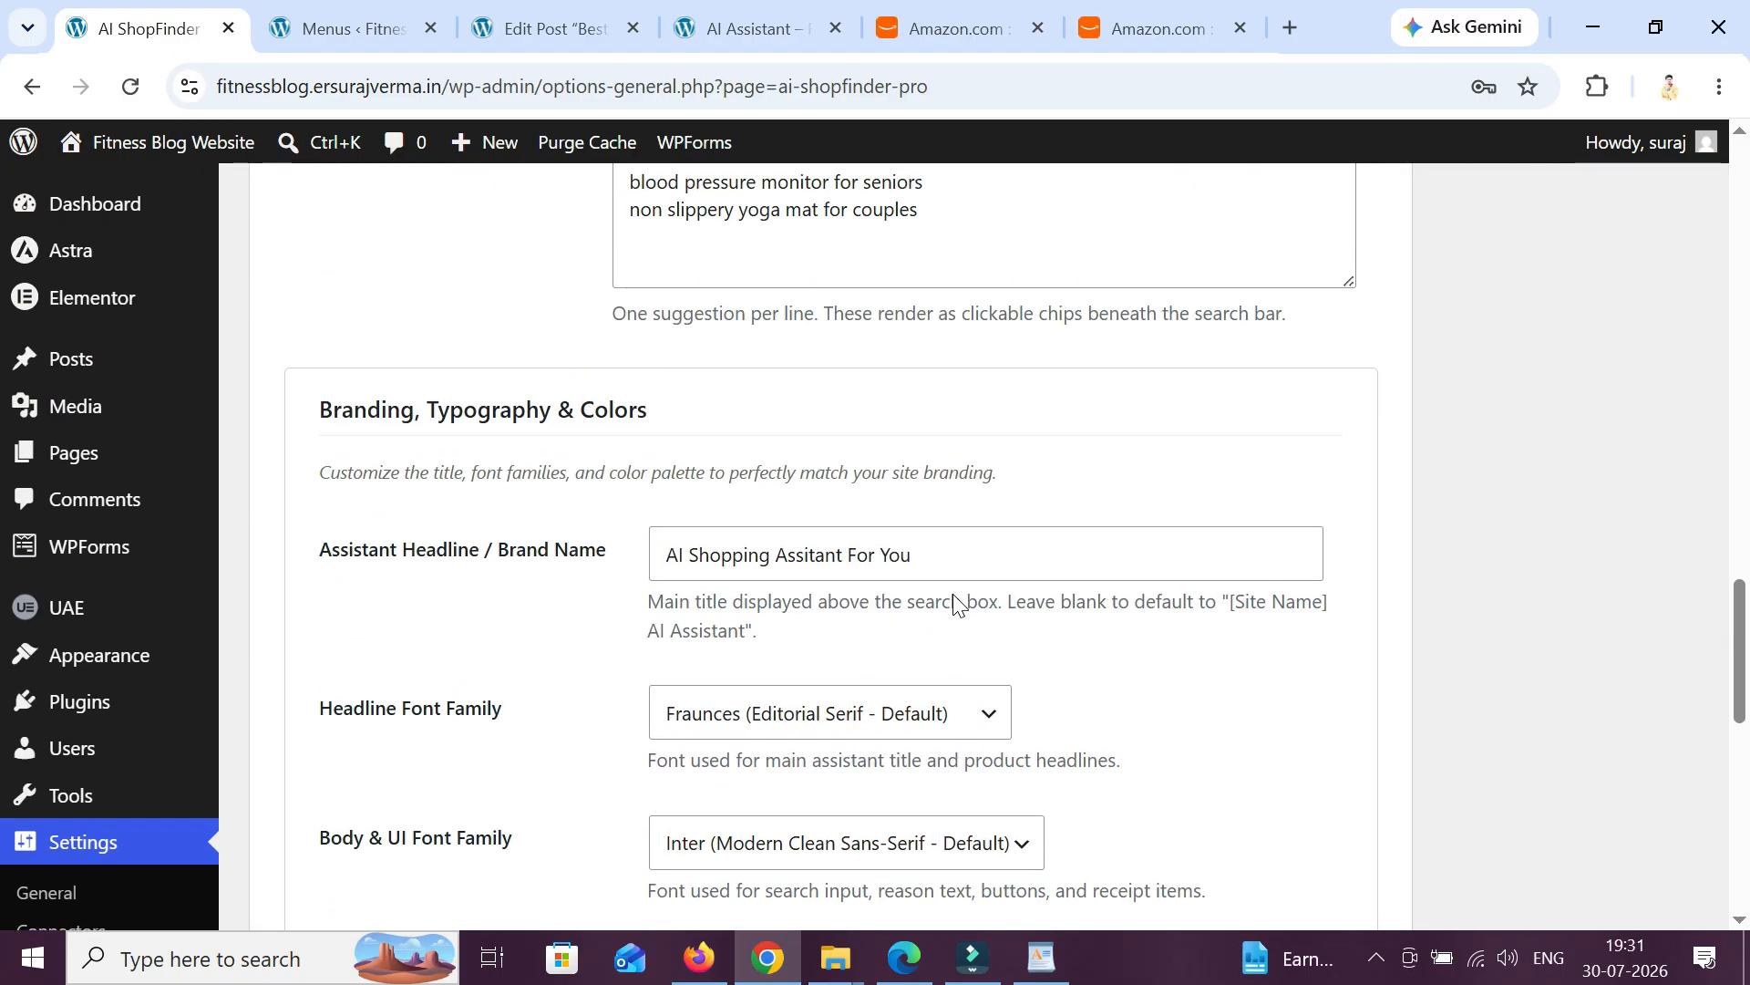
scroll(954, 601, up, 10)
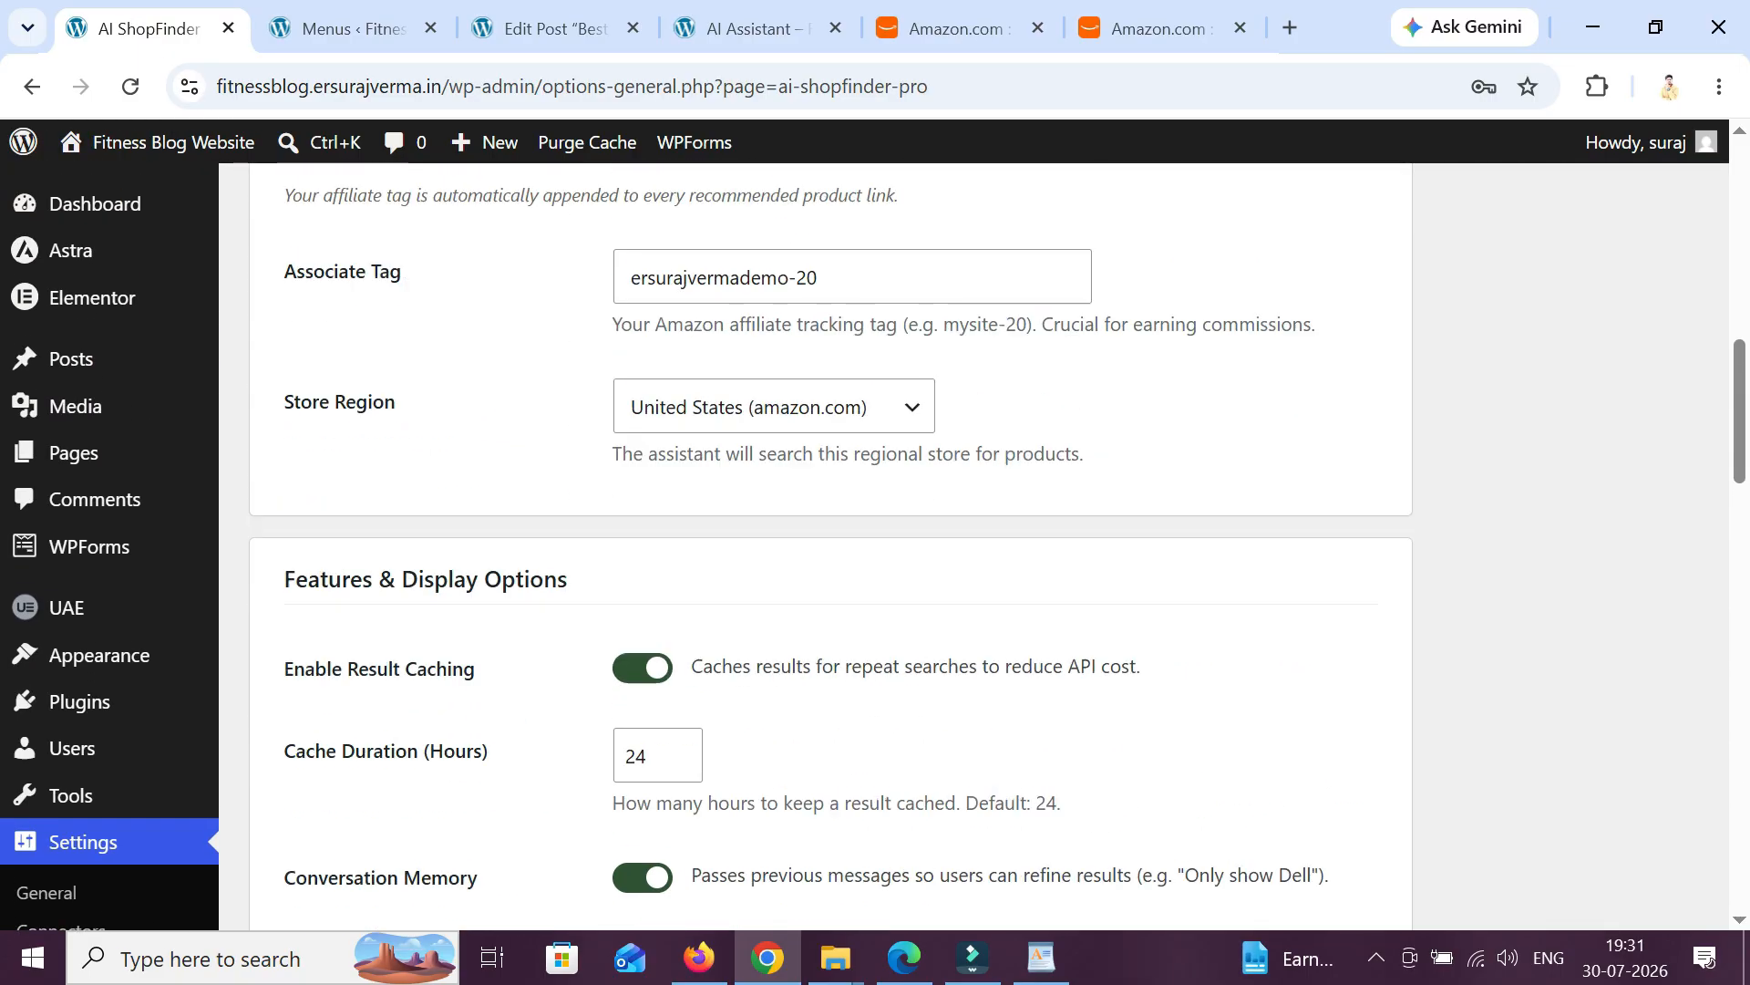
scroll(1363, 653, up, 8)
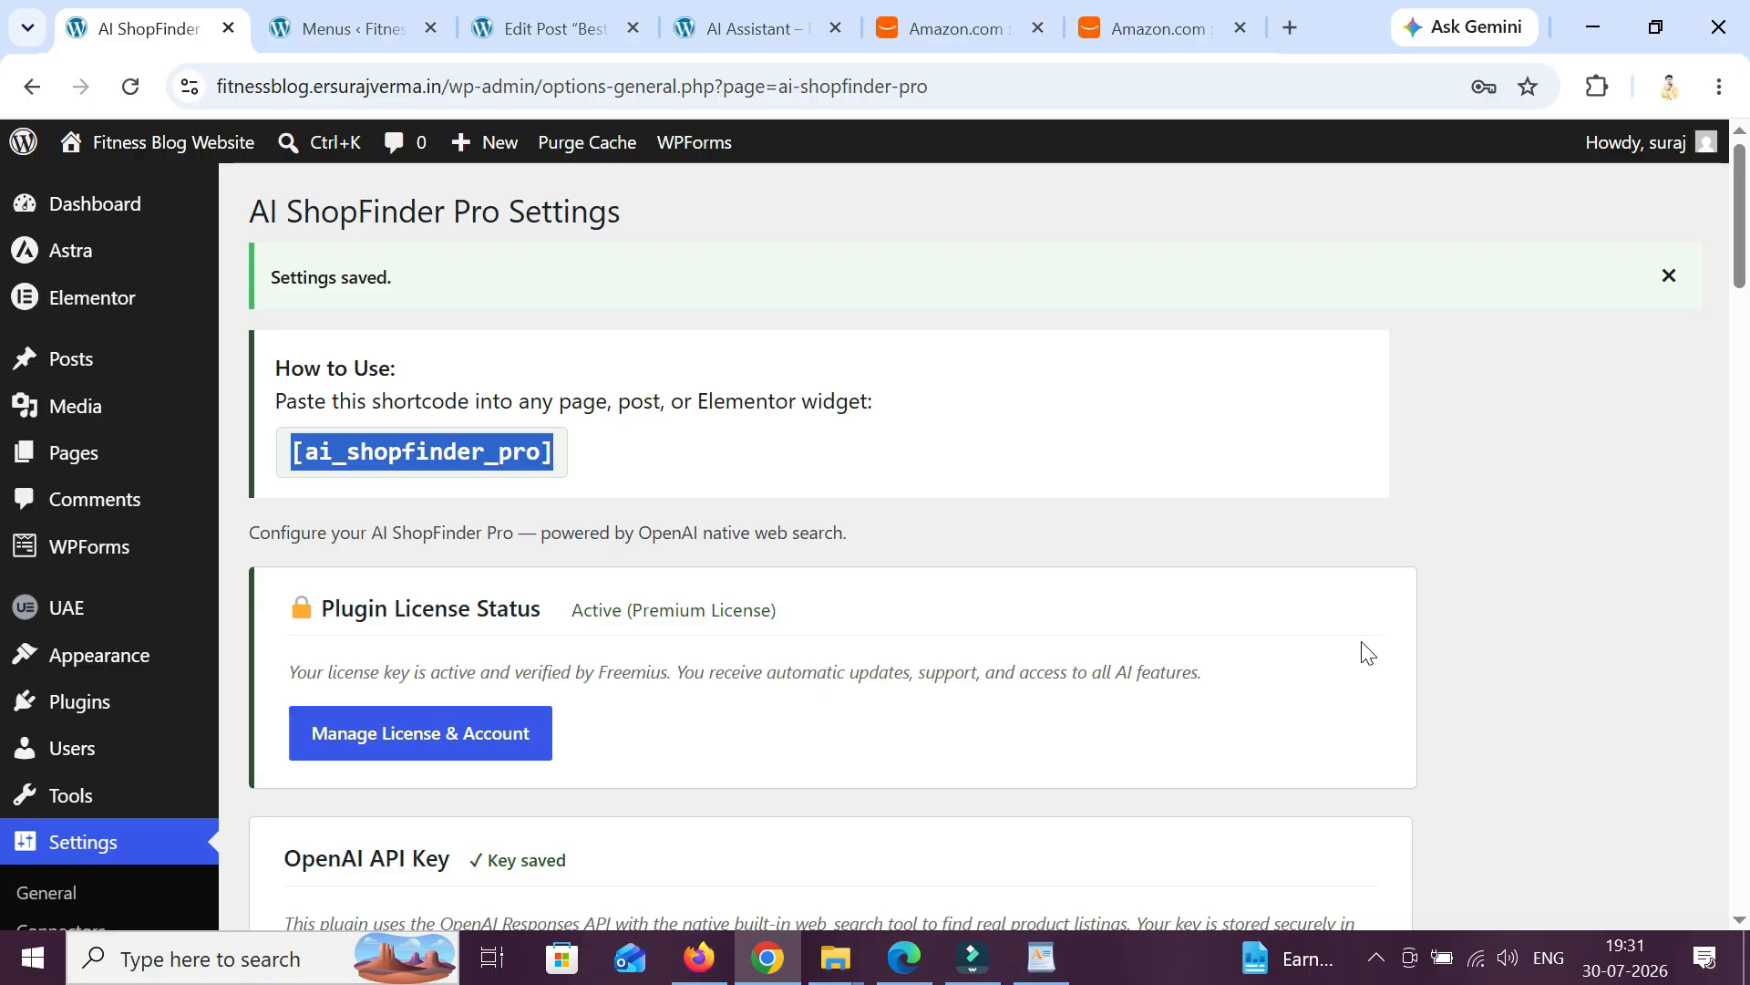
click(1018, 388)
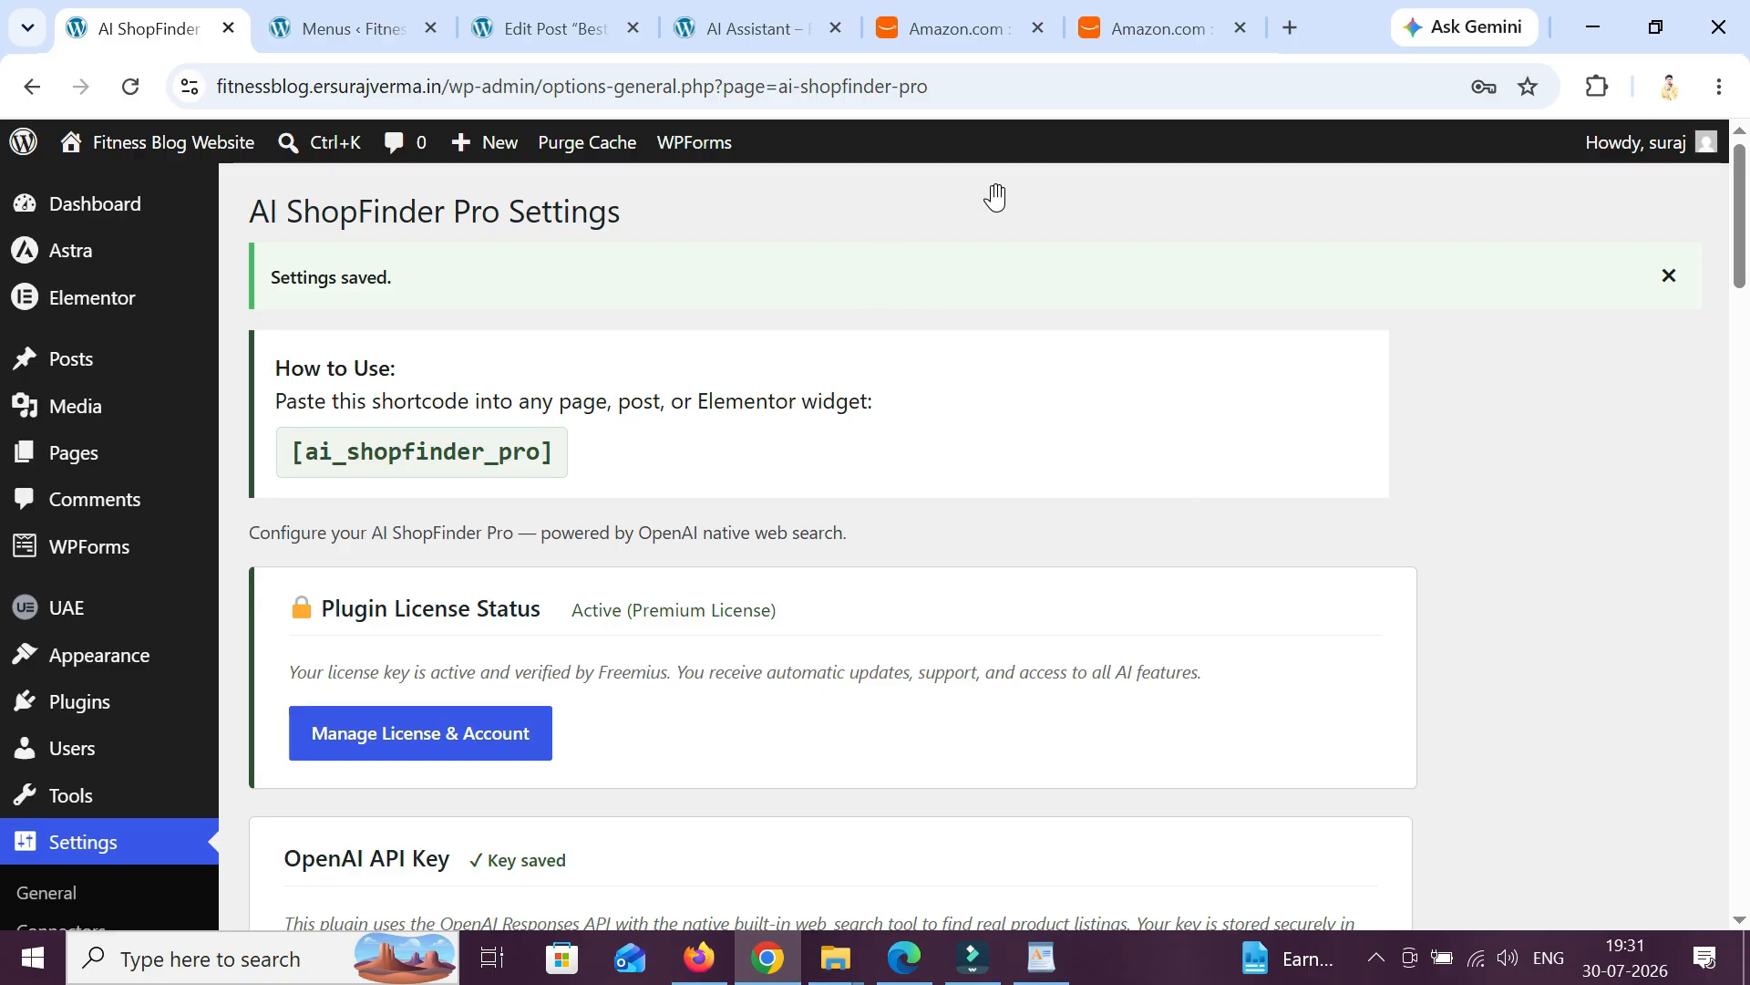
click(1289, 27)
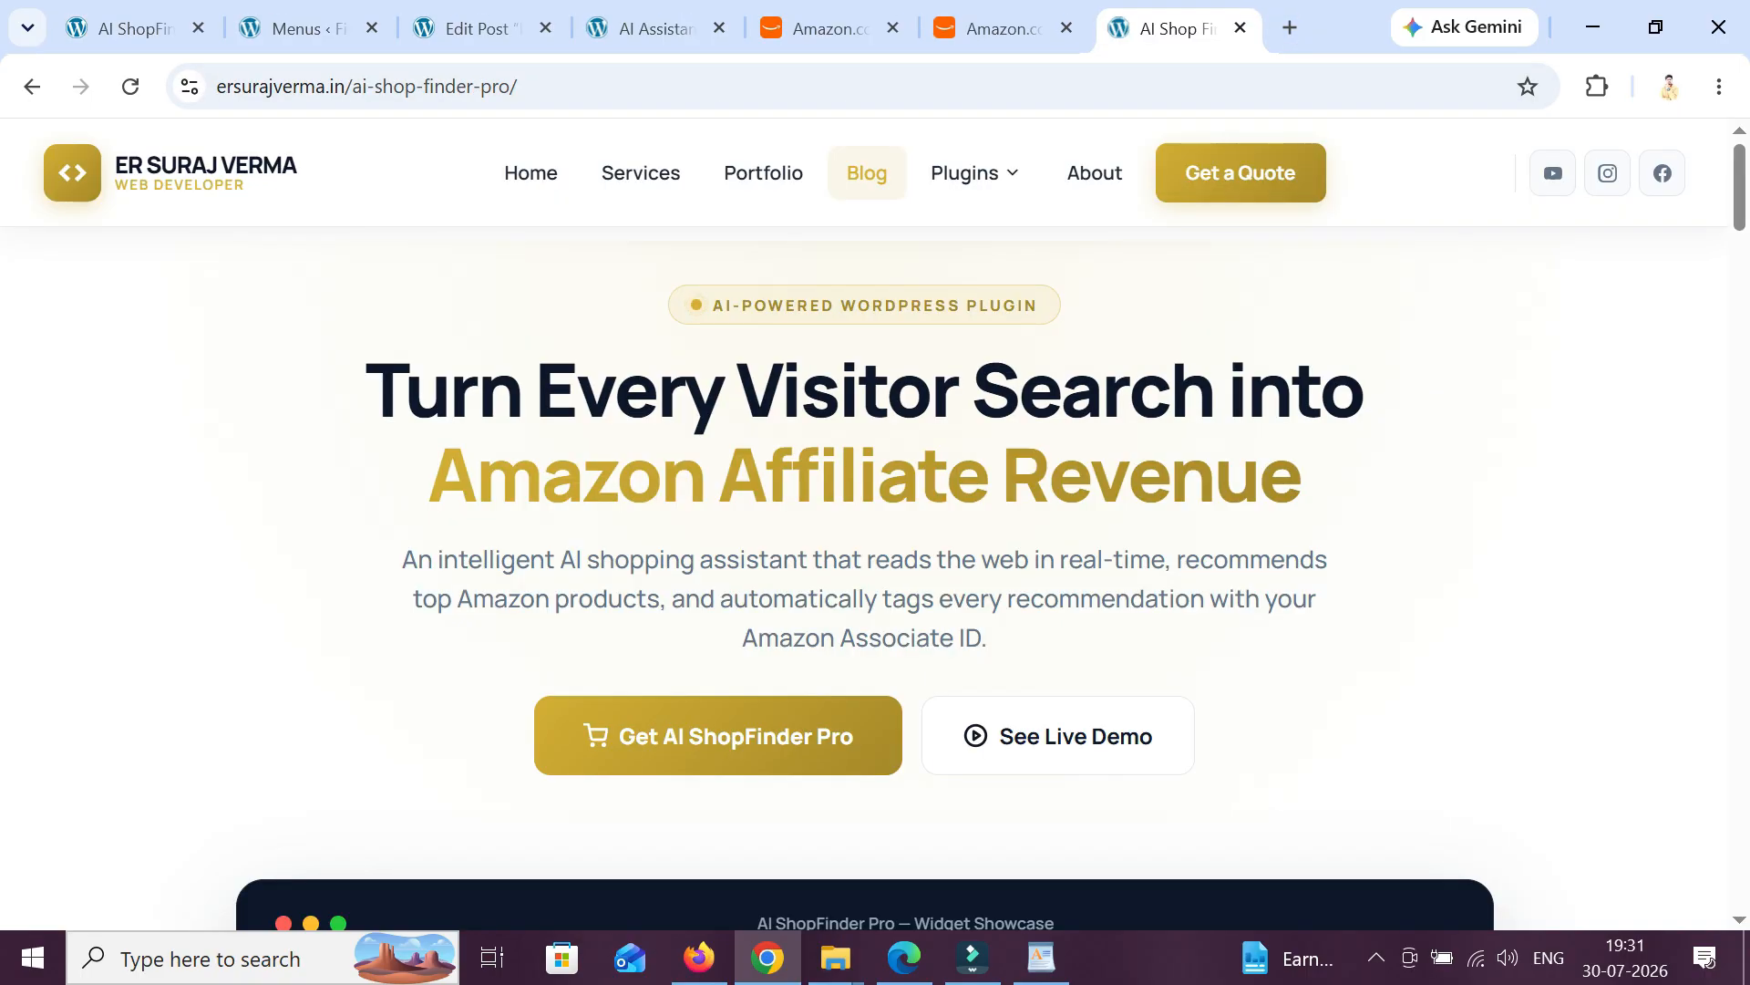
- Scroll past the sales page's demo and feature cards to the Pro Annual $39 and Pro Lifetime $100 plans
scroll(1363, 422, down, 1)
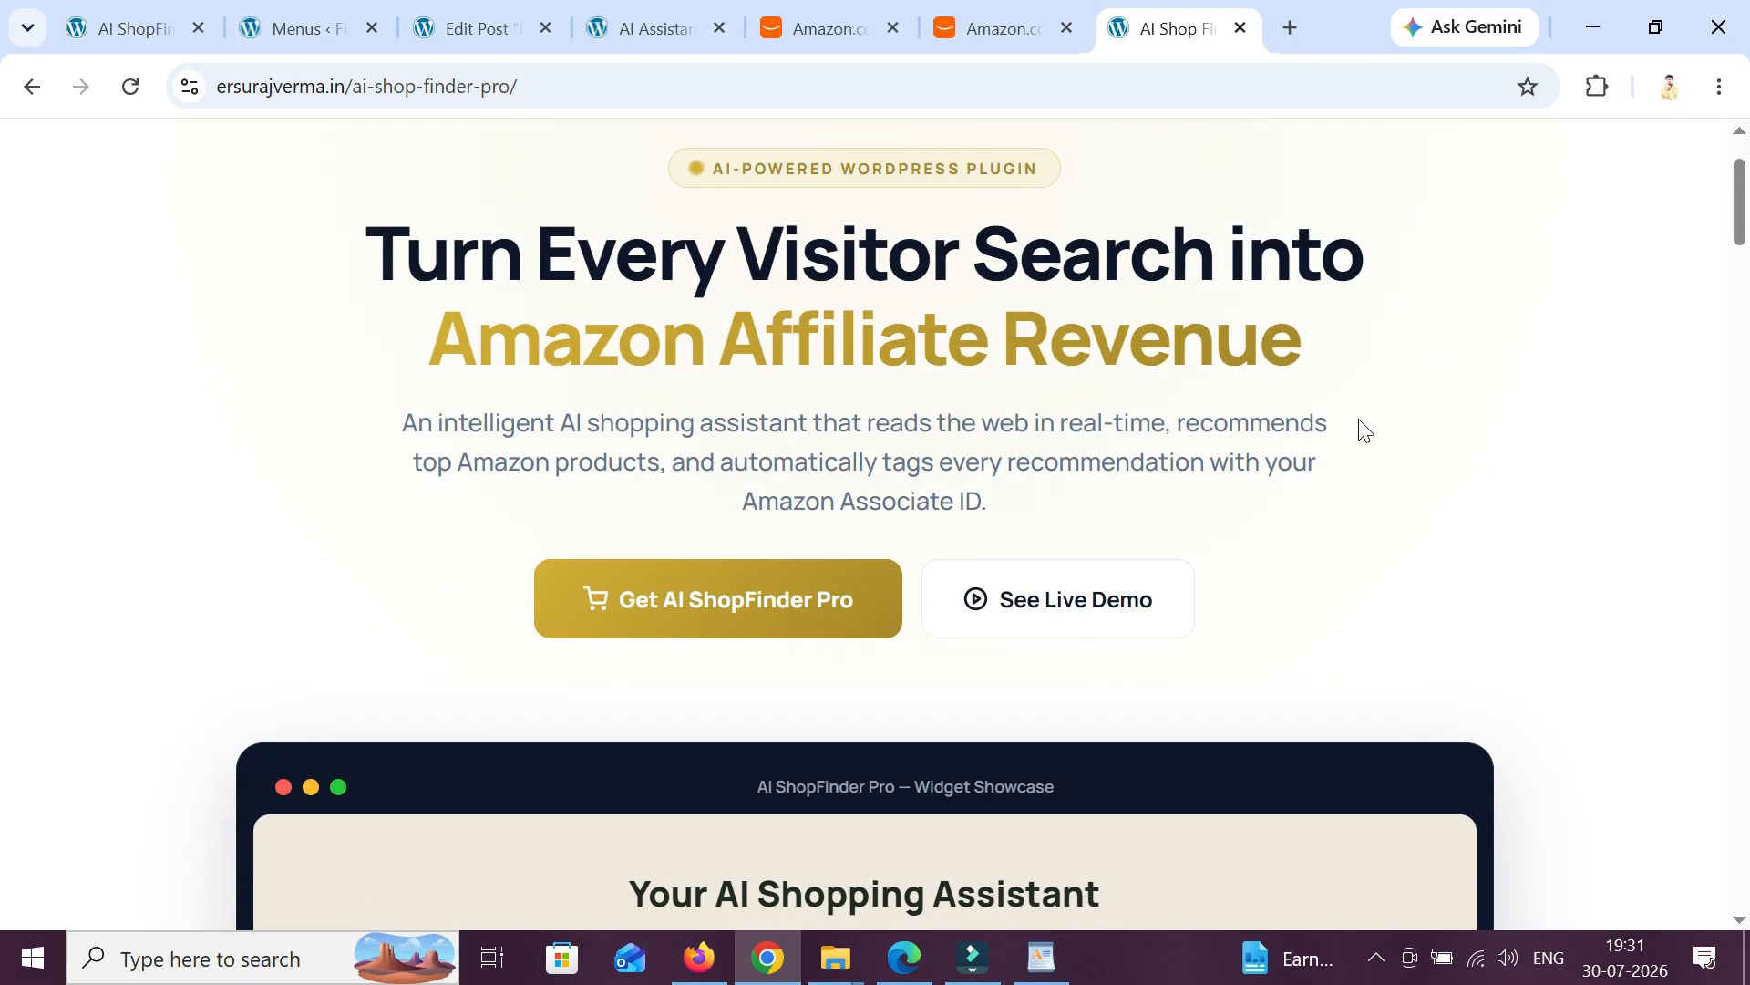
scroll(1358, 428, up, 1)
scroll(875, 687, down, 7)
scroll(875, 693, down, 10)
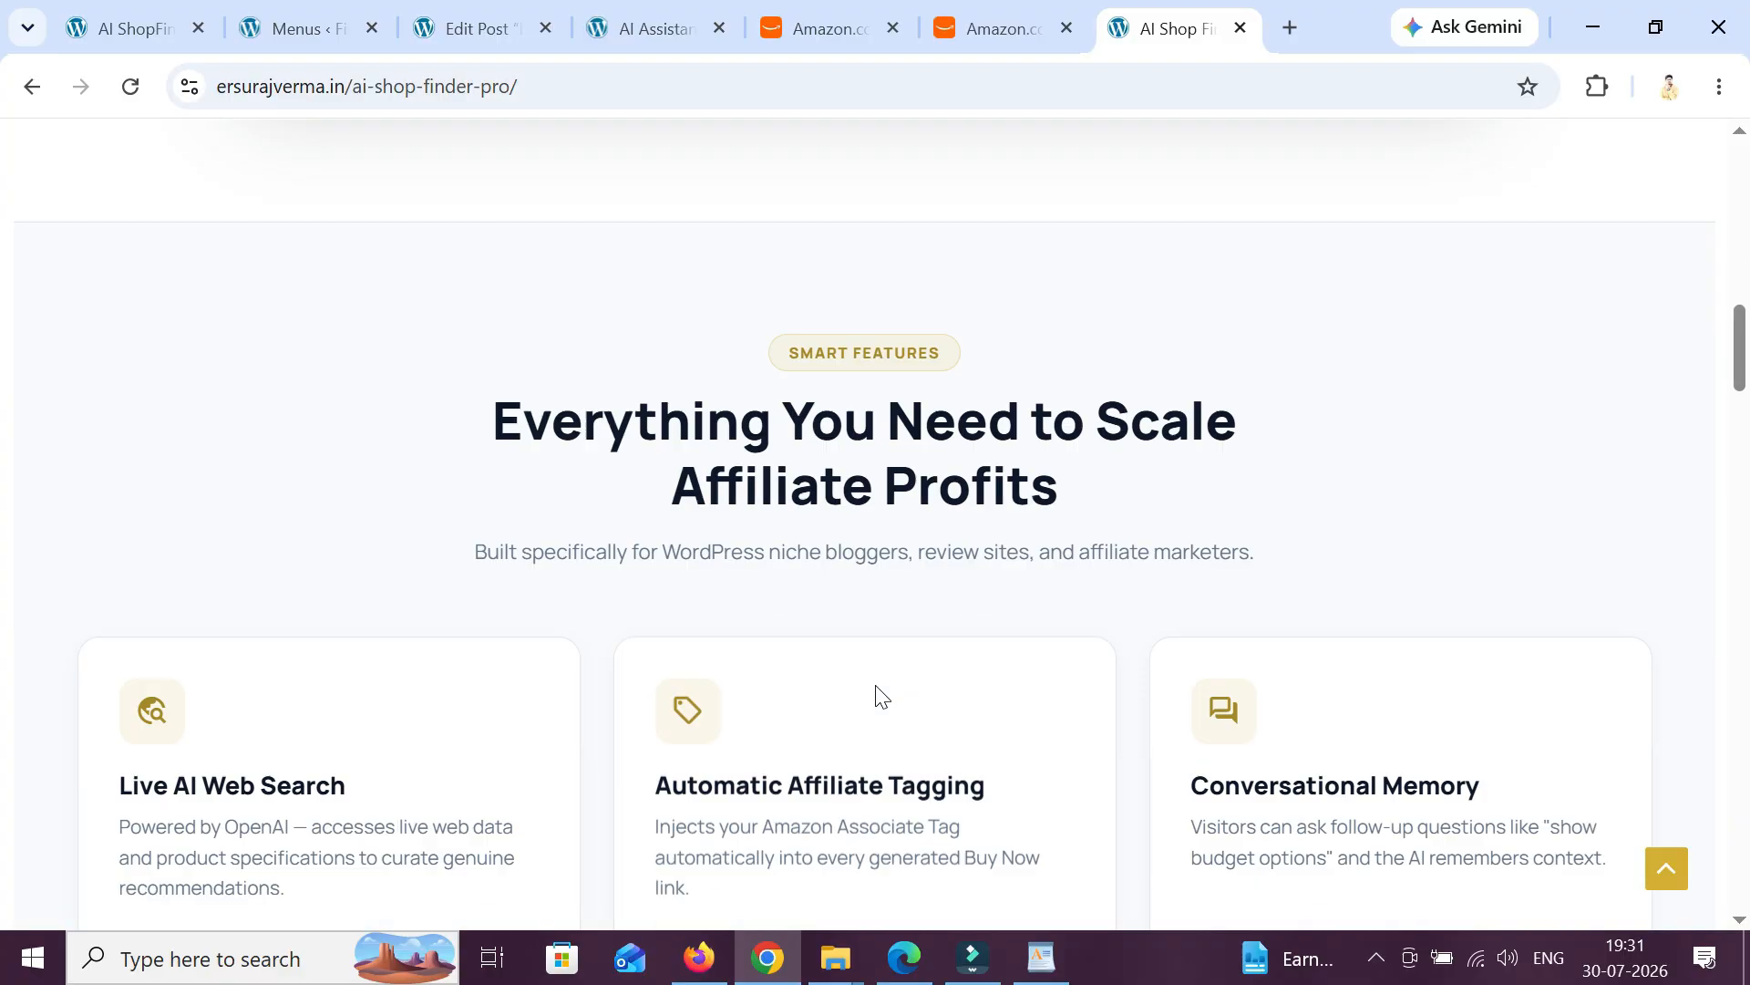
scroll(875, 693, up, 4)
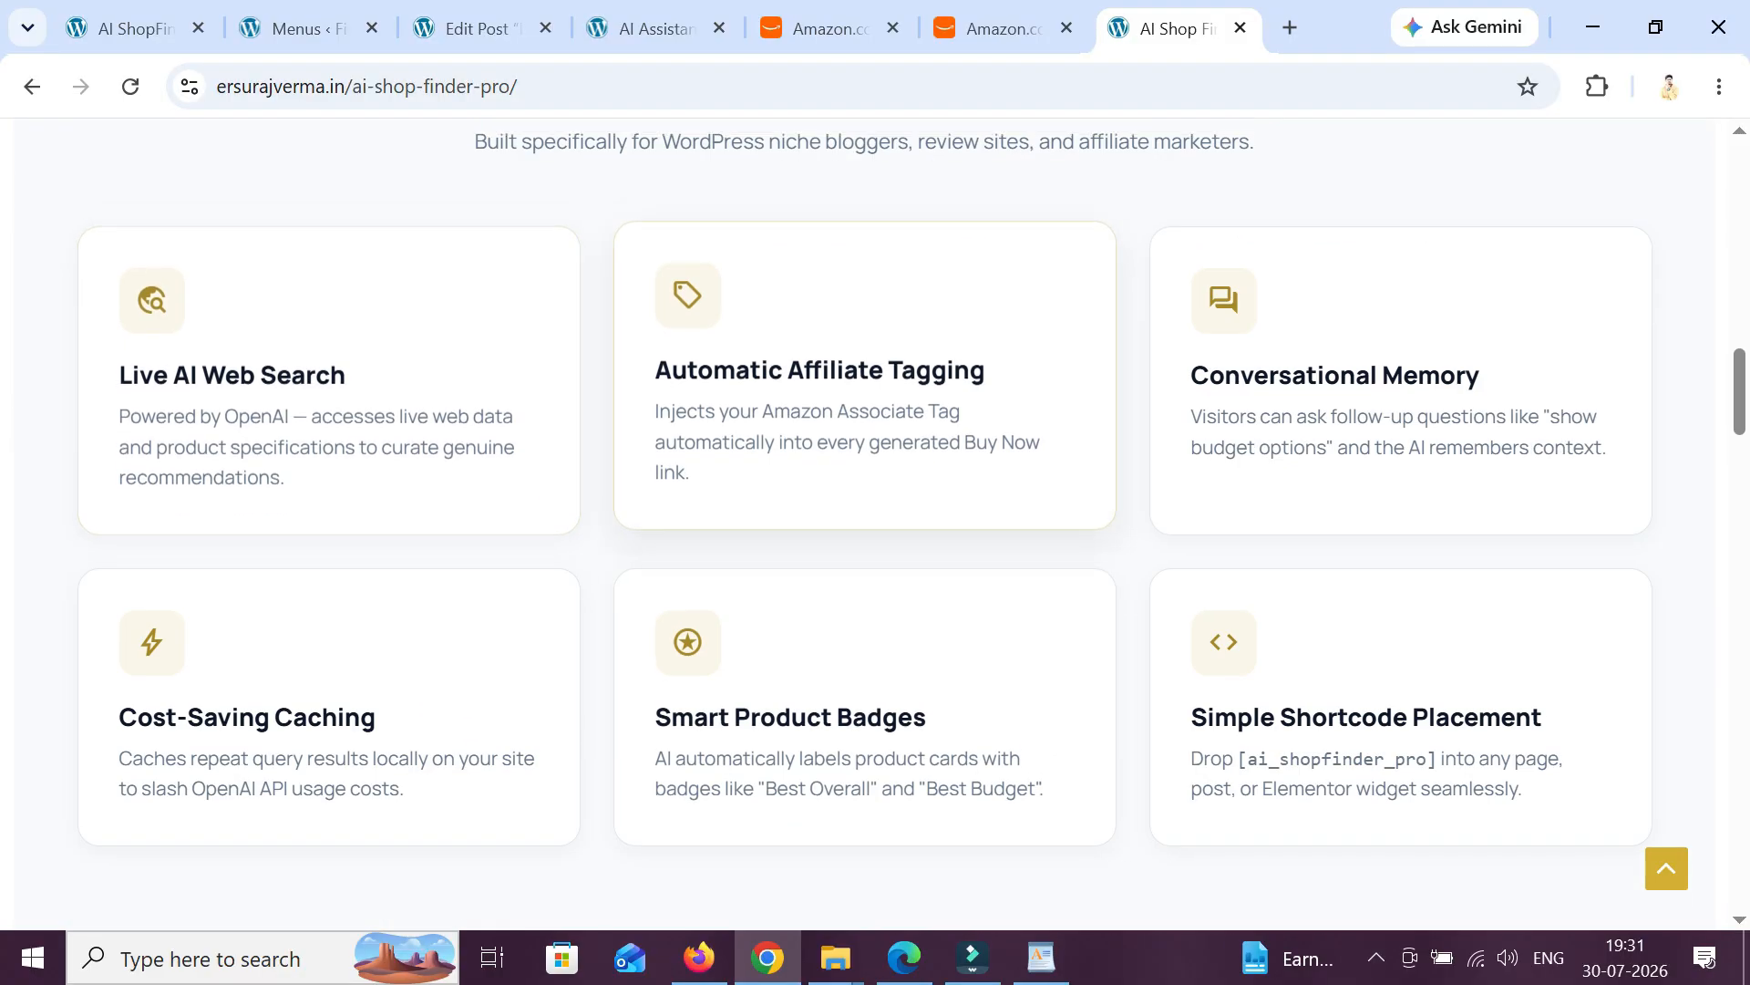
scroll(1534, 538, down, 4)
scroll(1533, 538, up, 9)
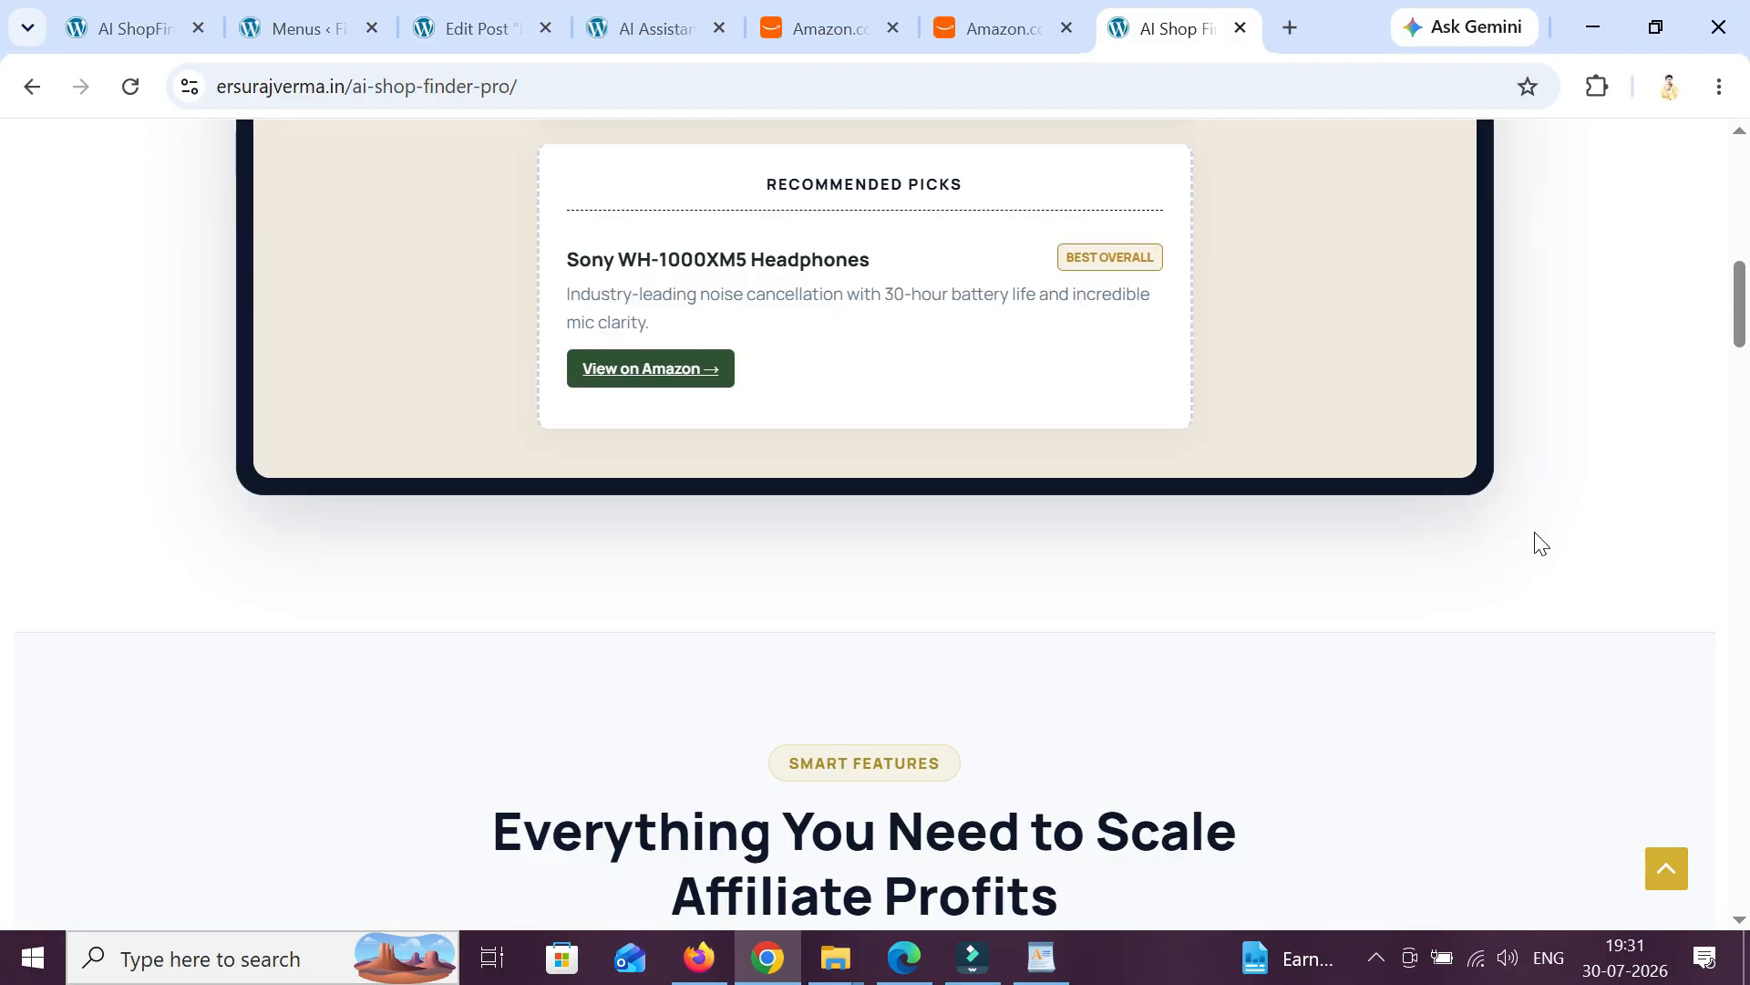
drag(1740, 327, 1743, 625)
scroll(426, 646, up, 2)
scroll(438, 793, up, 2)
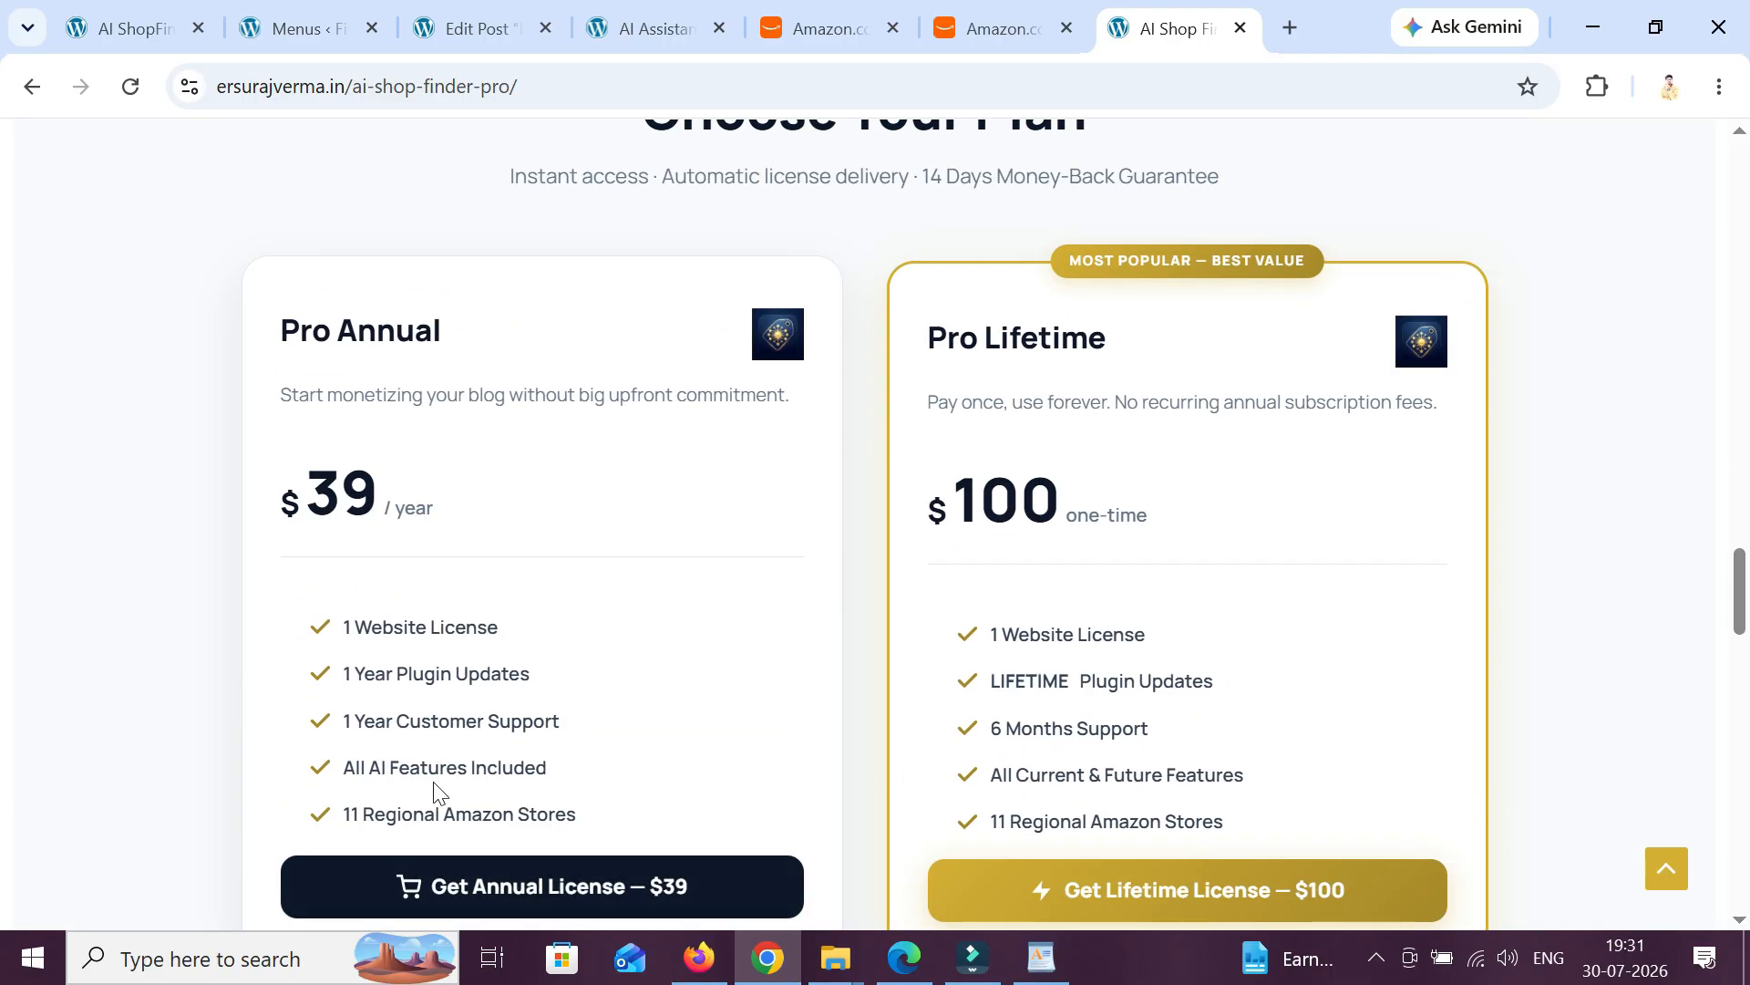
scroll(529, 779, down, 3)
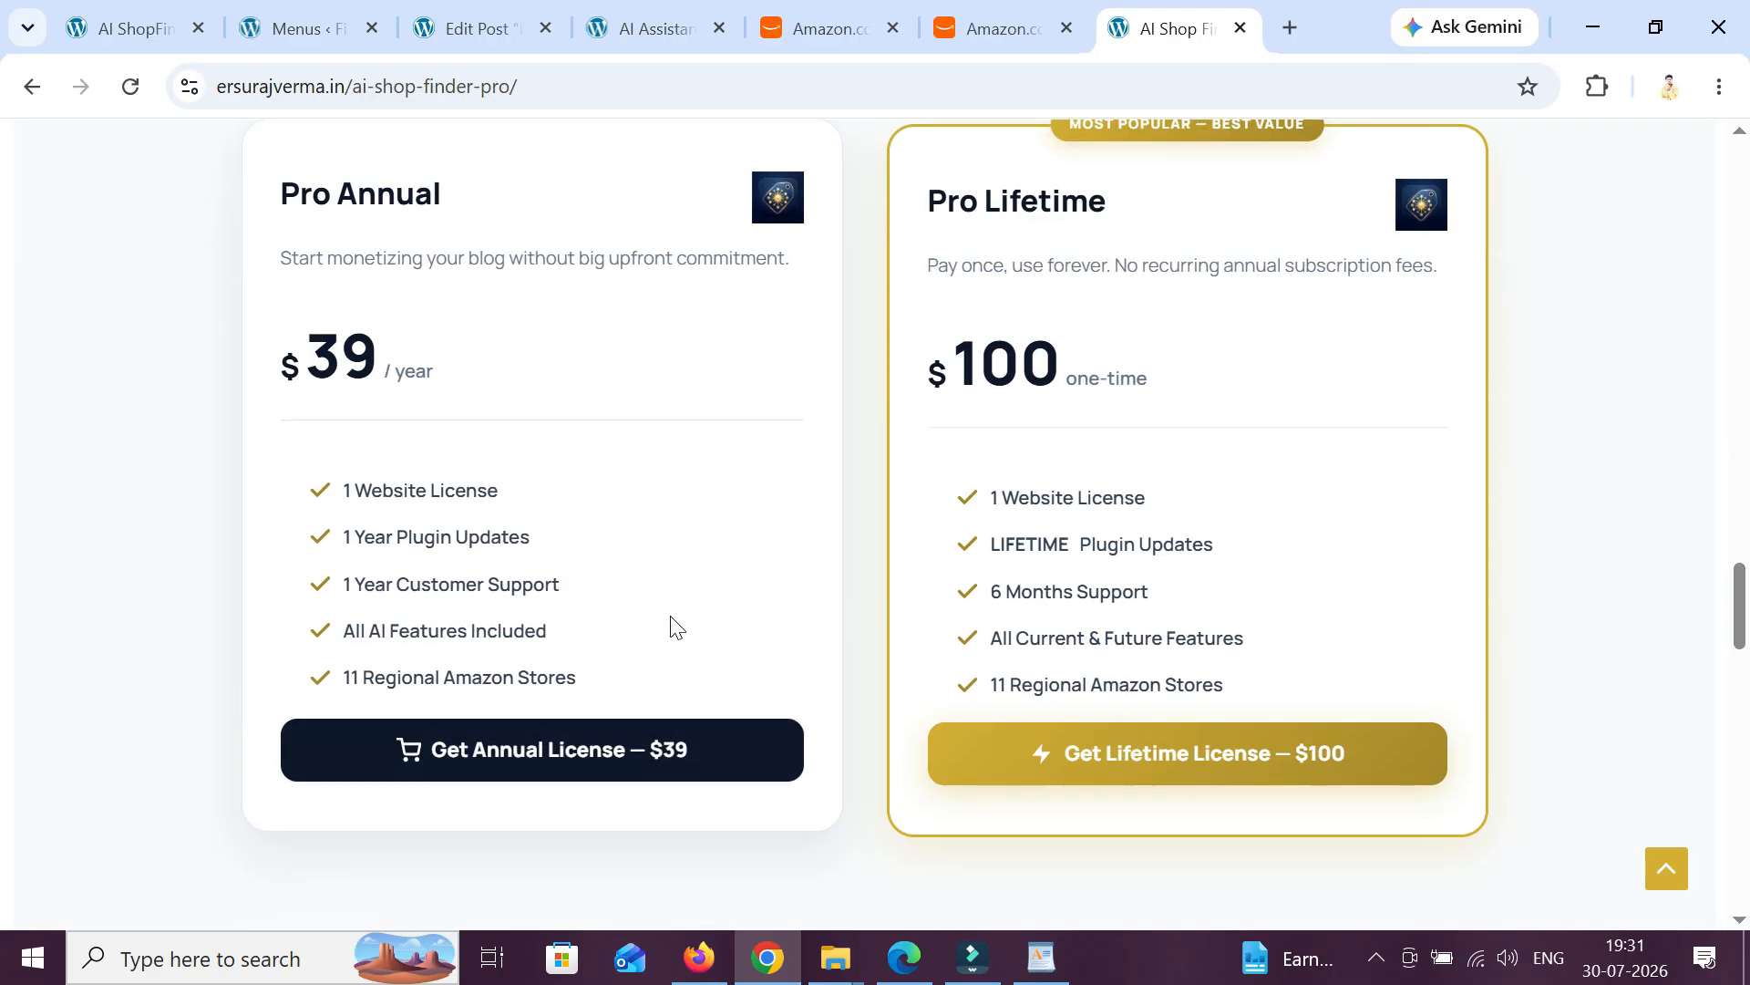
scroll(351, 369, up, 2)
scroll(1114, 434, down, 2)
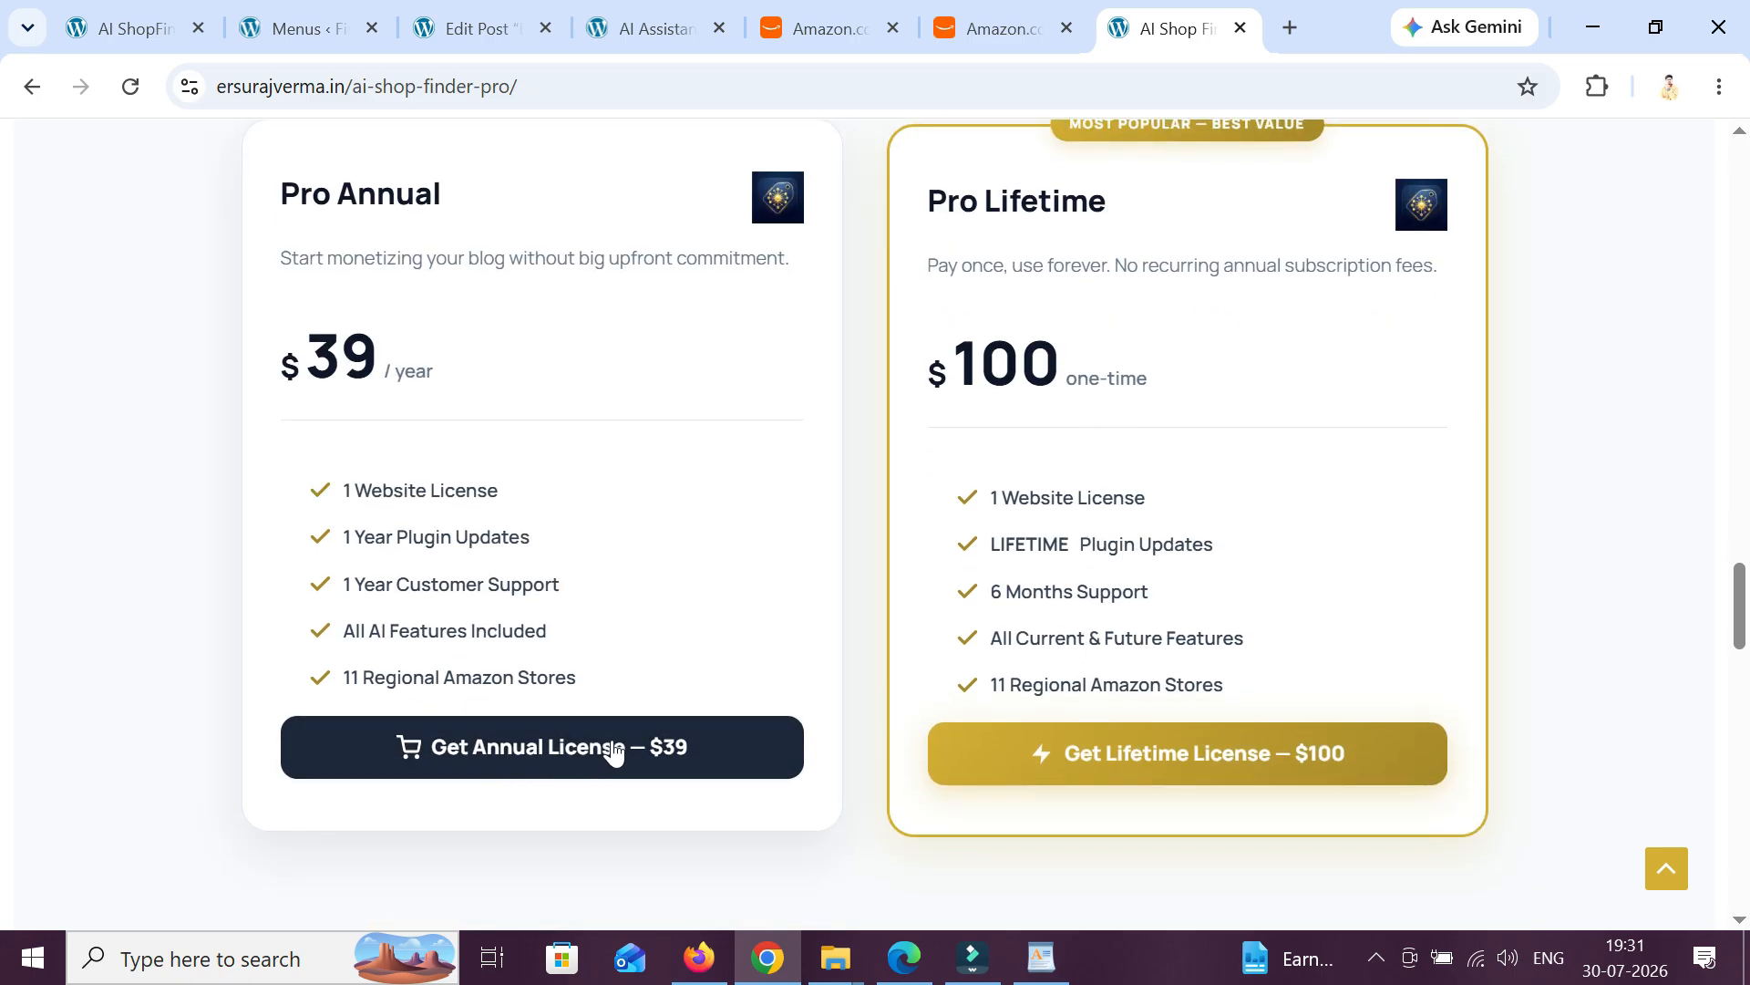
click(675, 778)
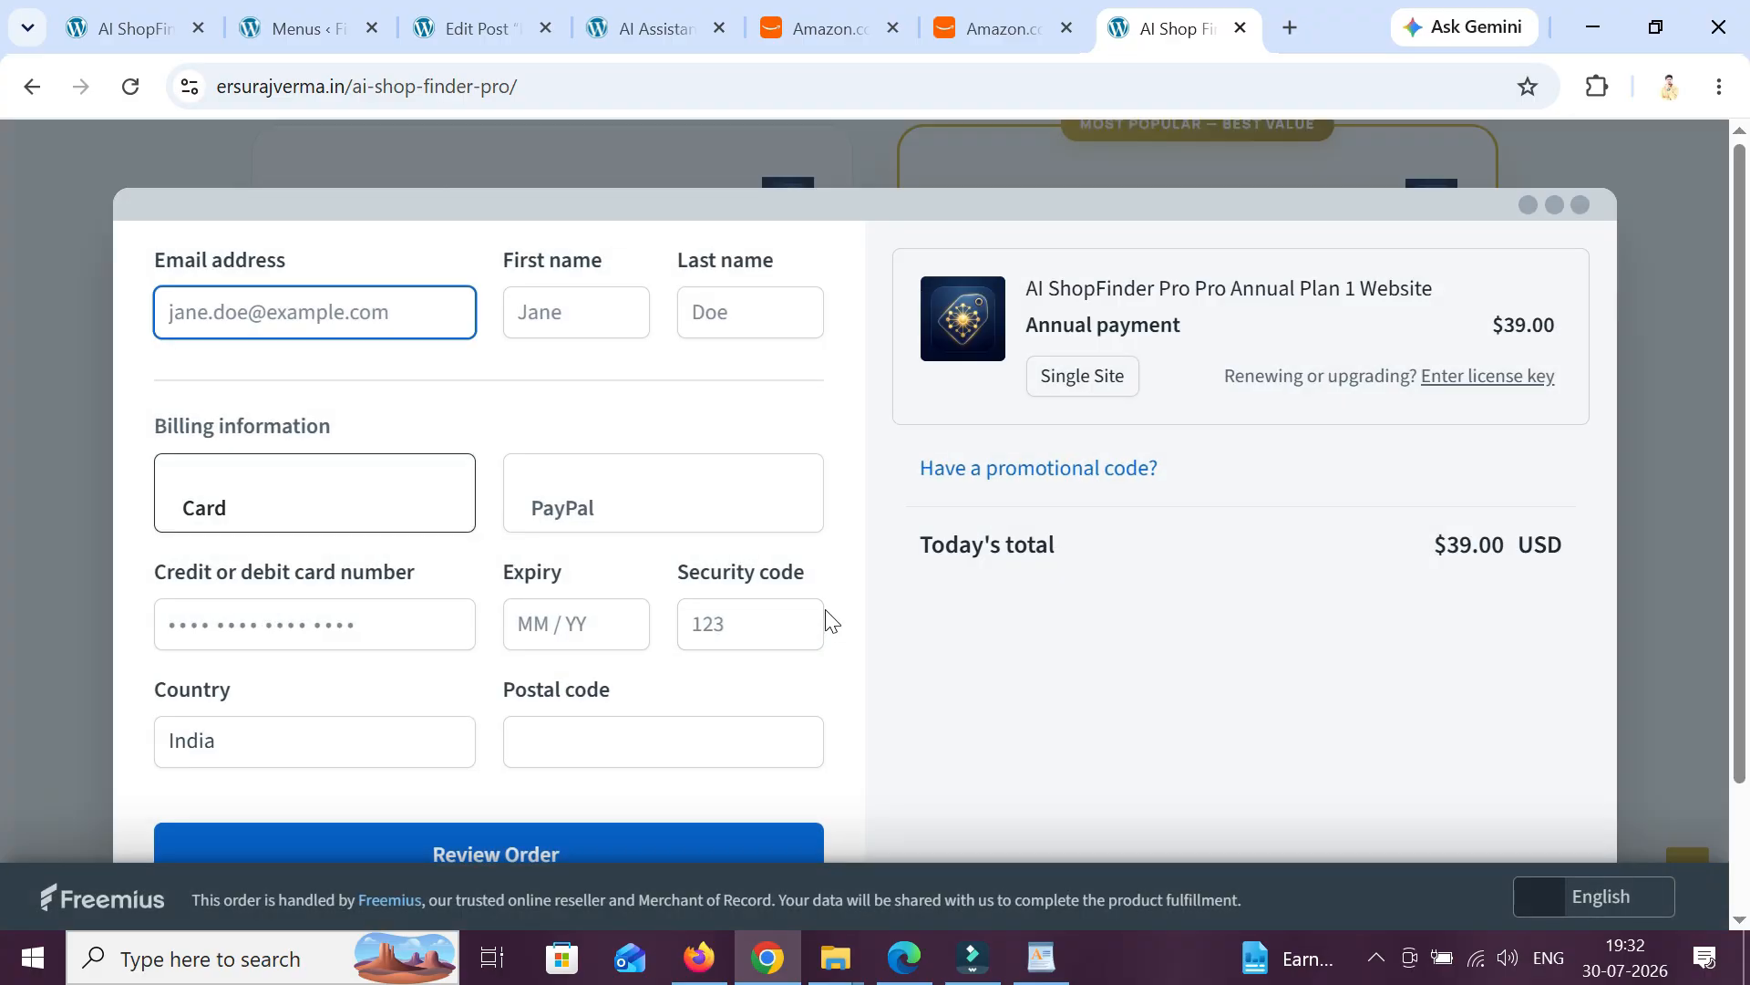
scroll(746, 539, down, 2)
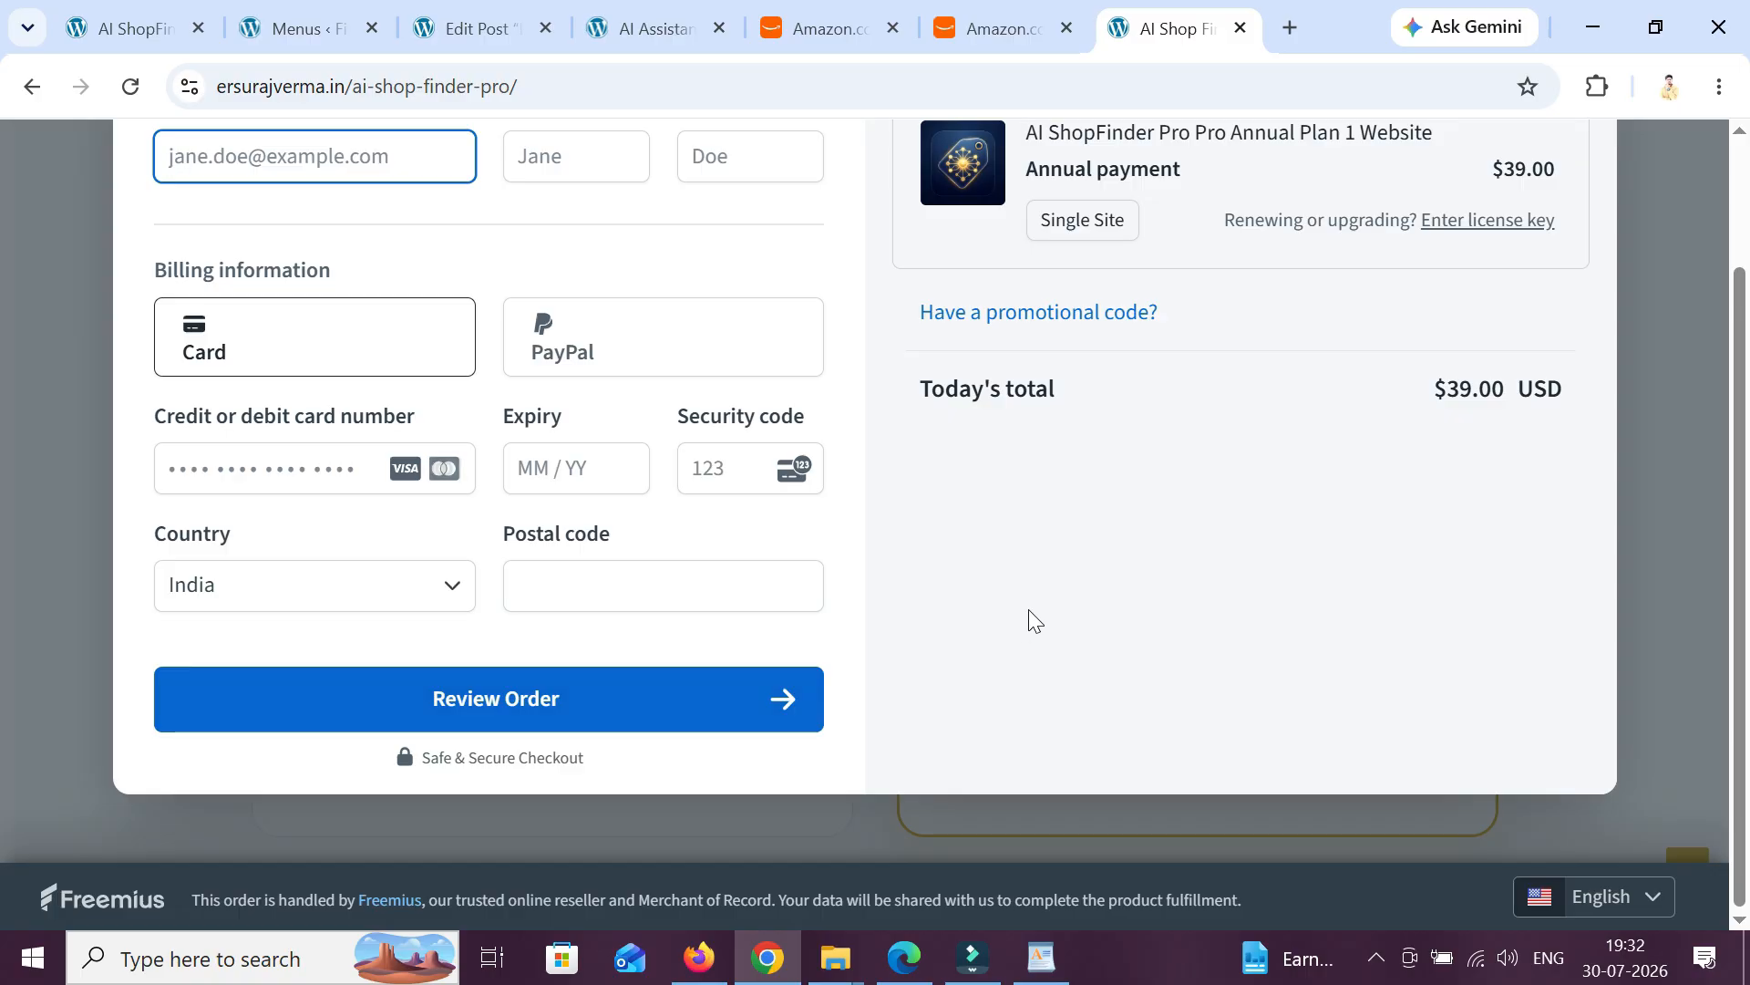
scroll(1029, 609, up, 2)
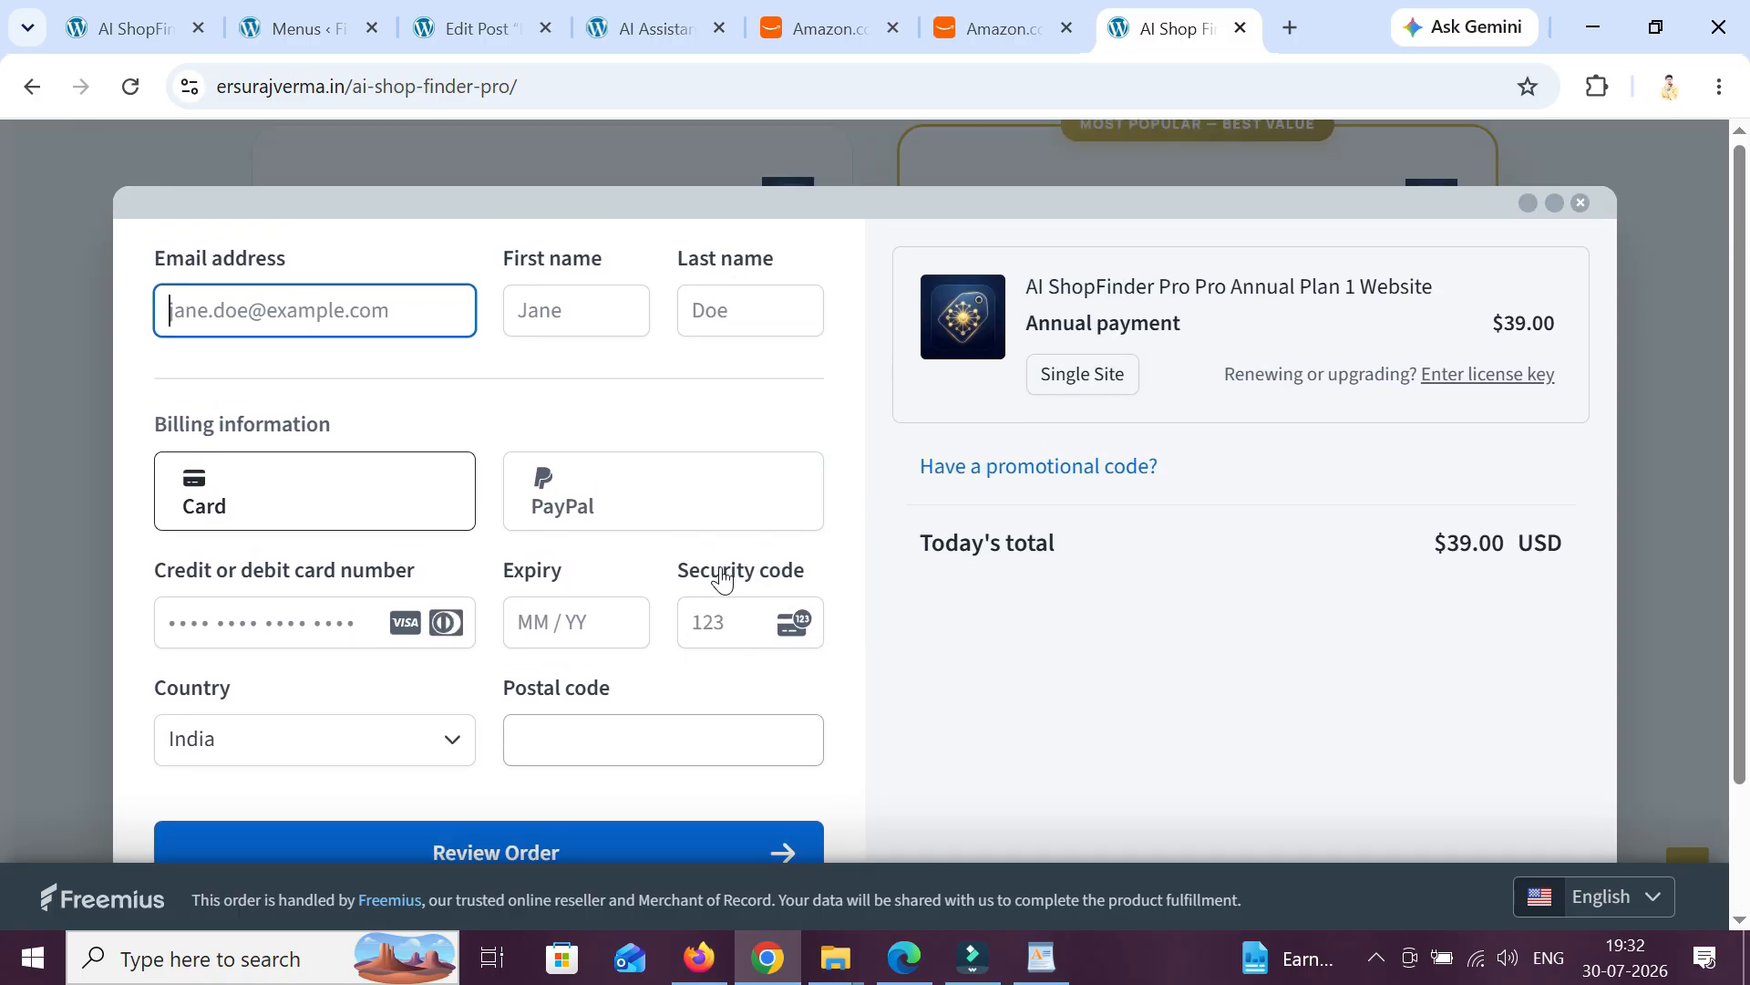
click(1582, 206)
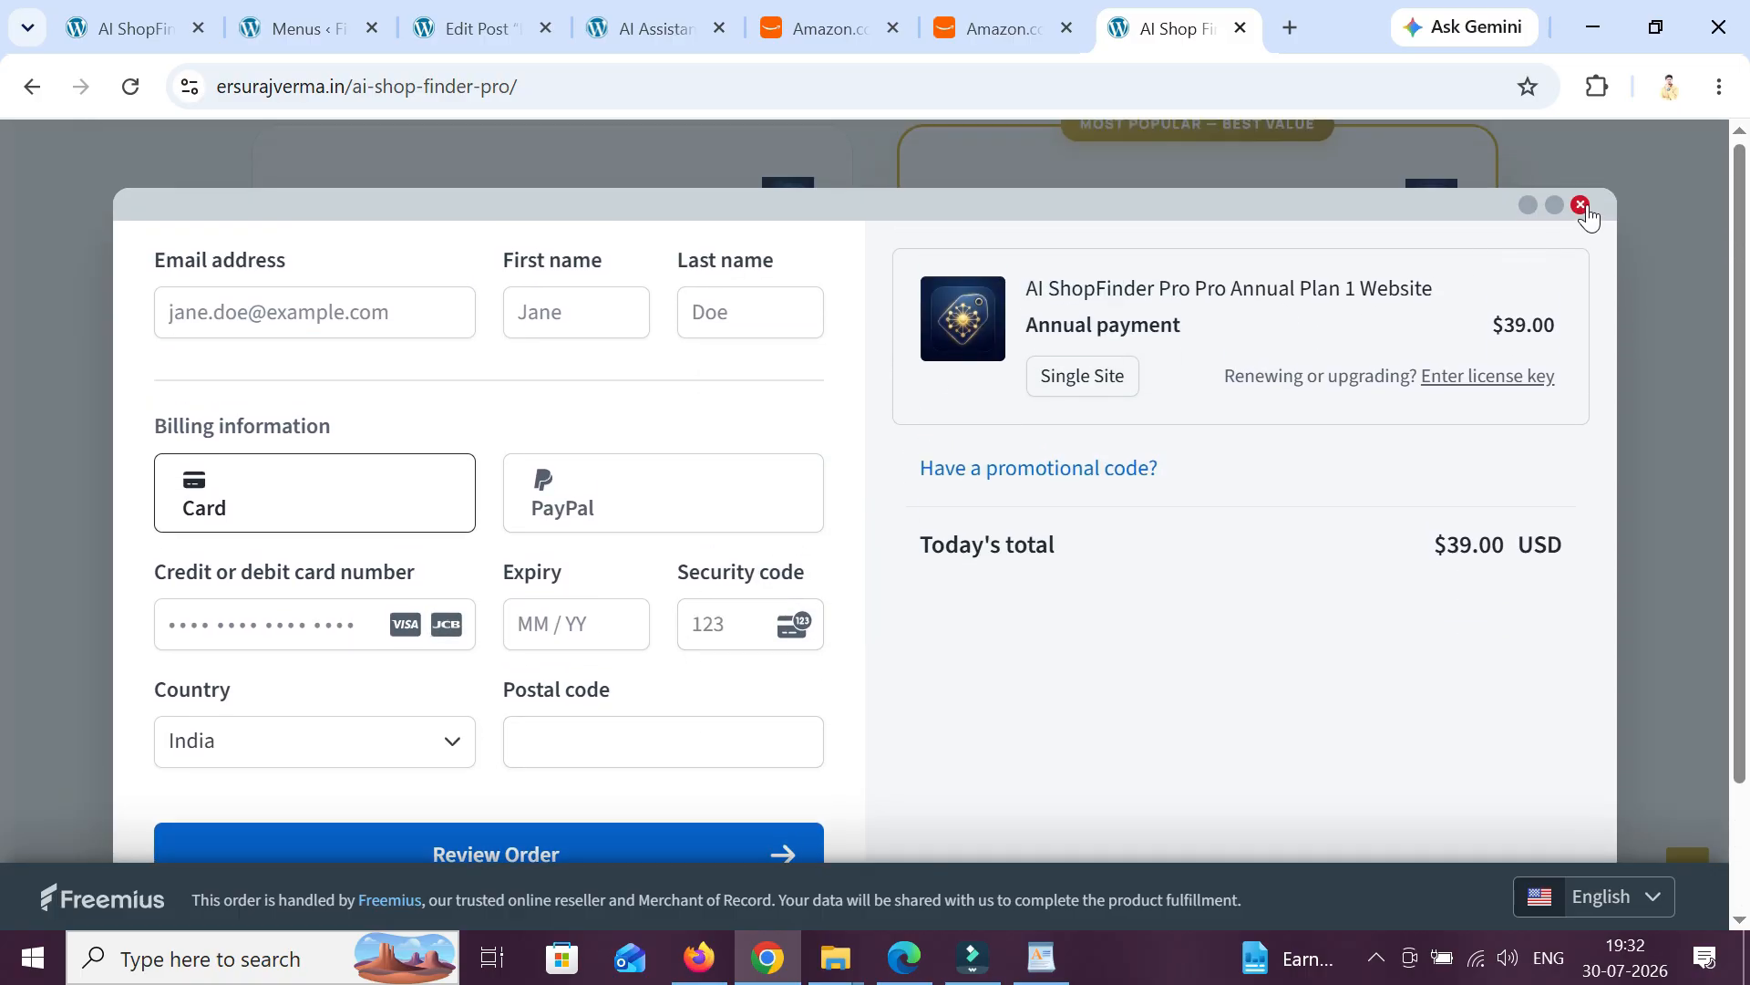
scroll(1536, 460, up, 10)
- Scroll the sales page back to the top and return to the AI ShopFinder Pro settings
scroll(1532, 493, up, 18)
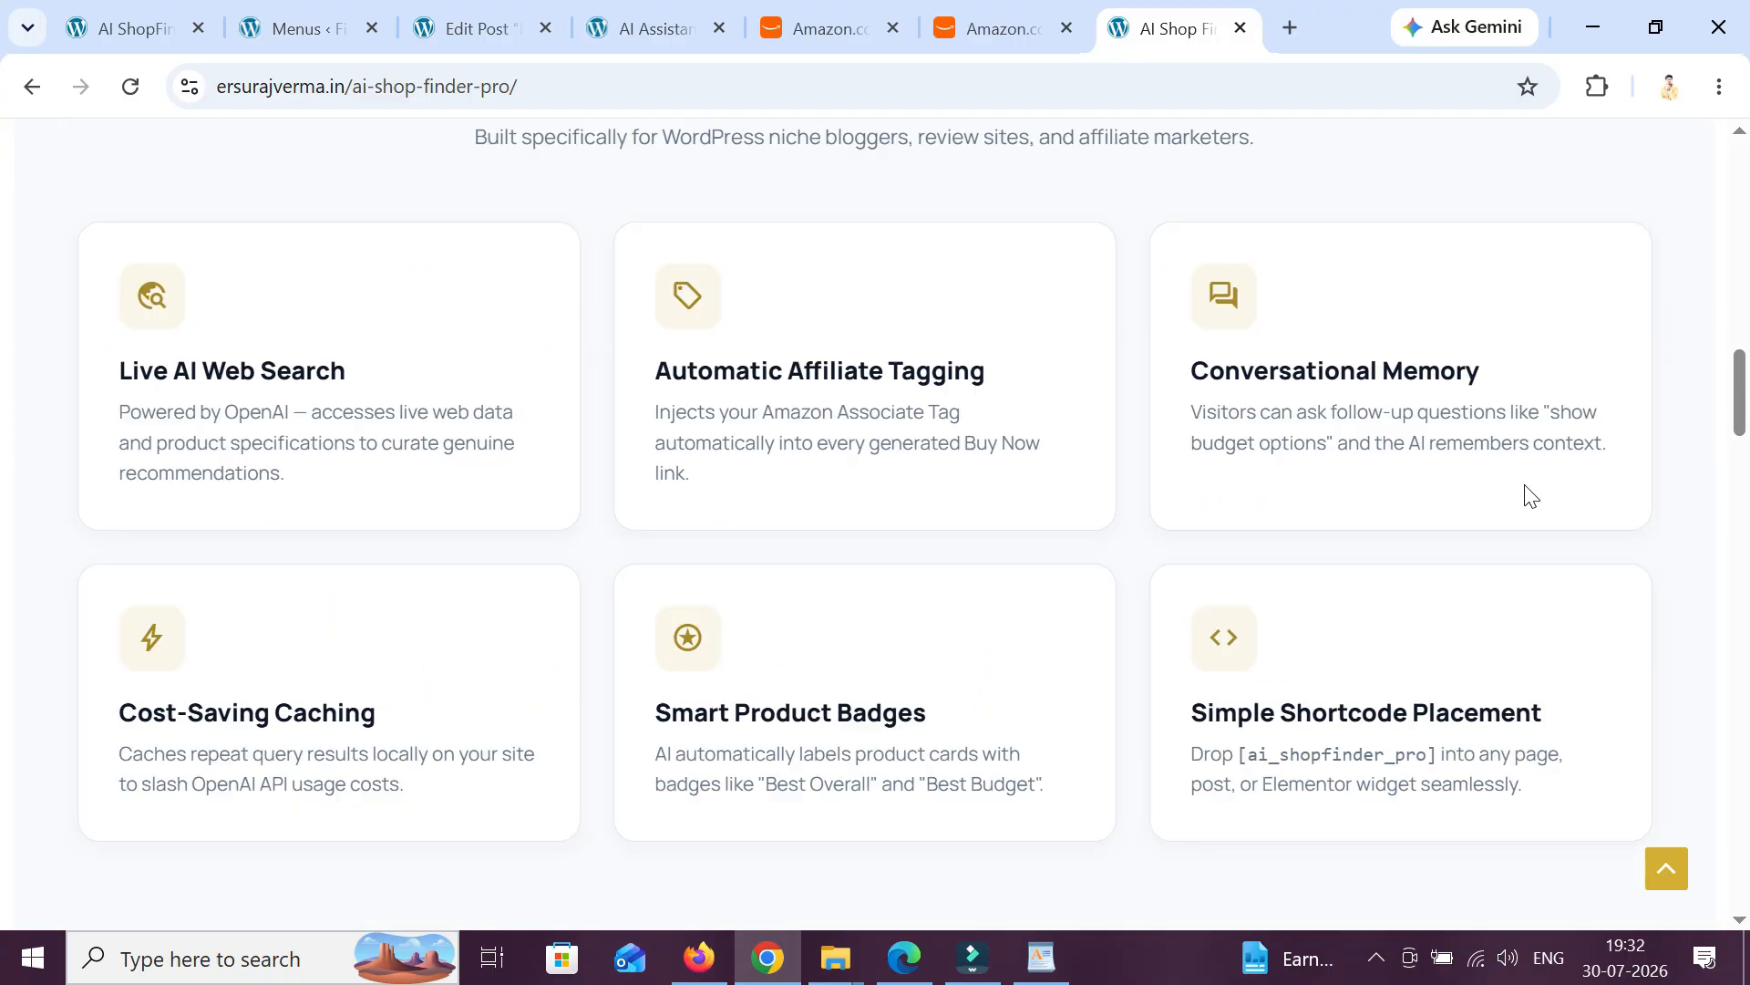
scroll(1531, 495, up, 10)
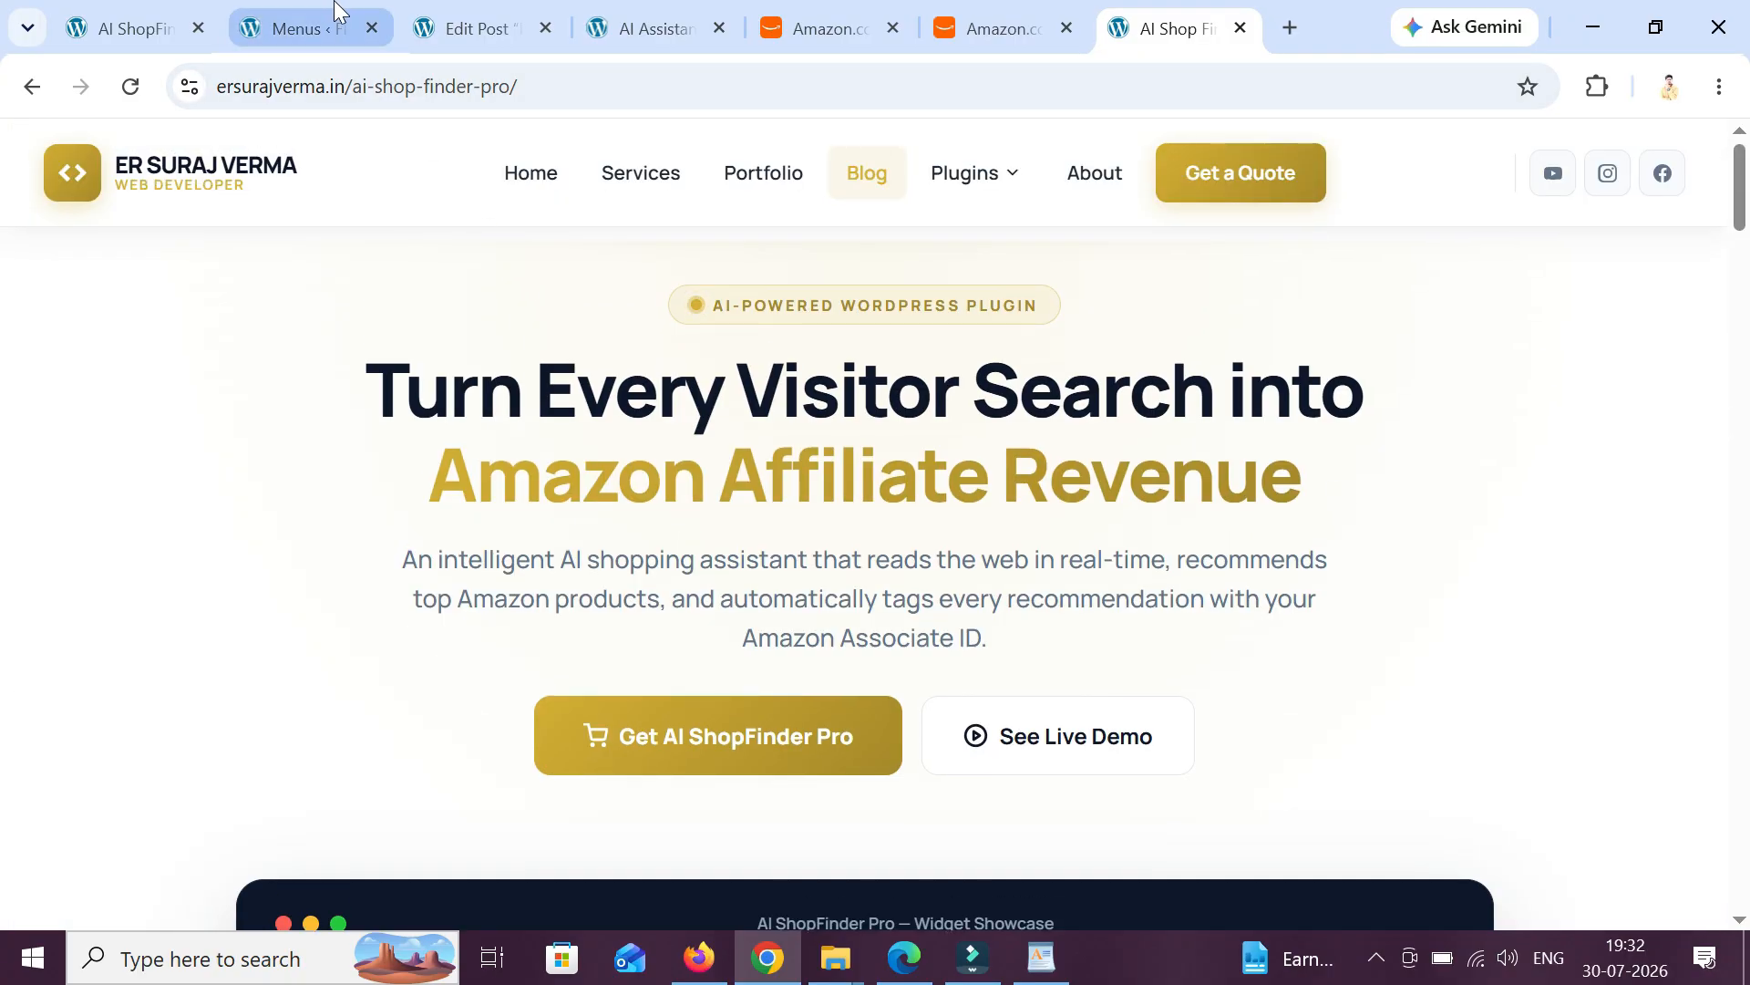
click(133, 23)
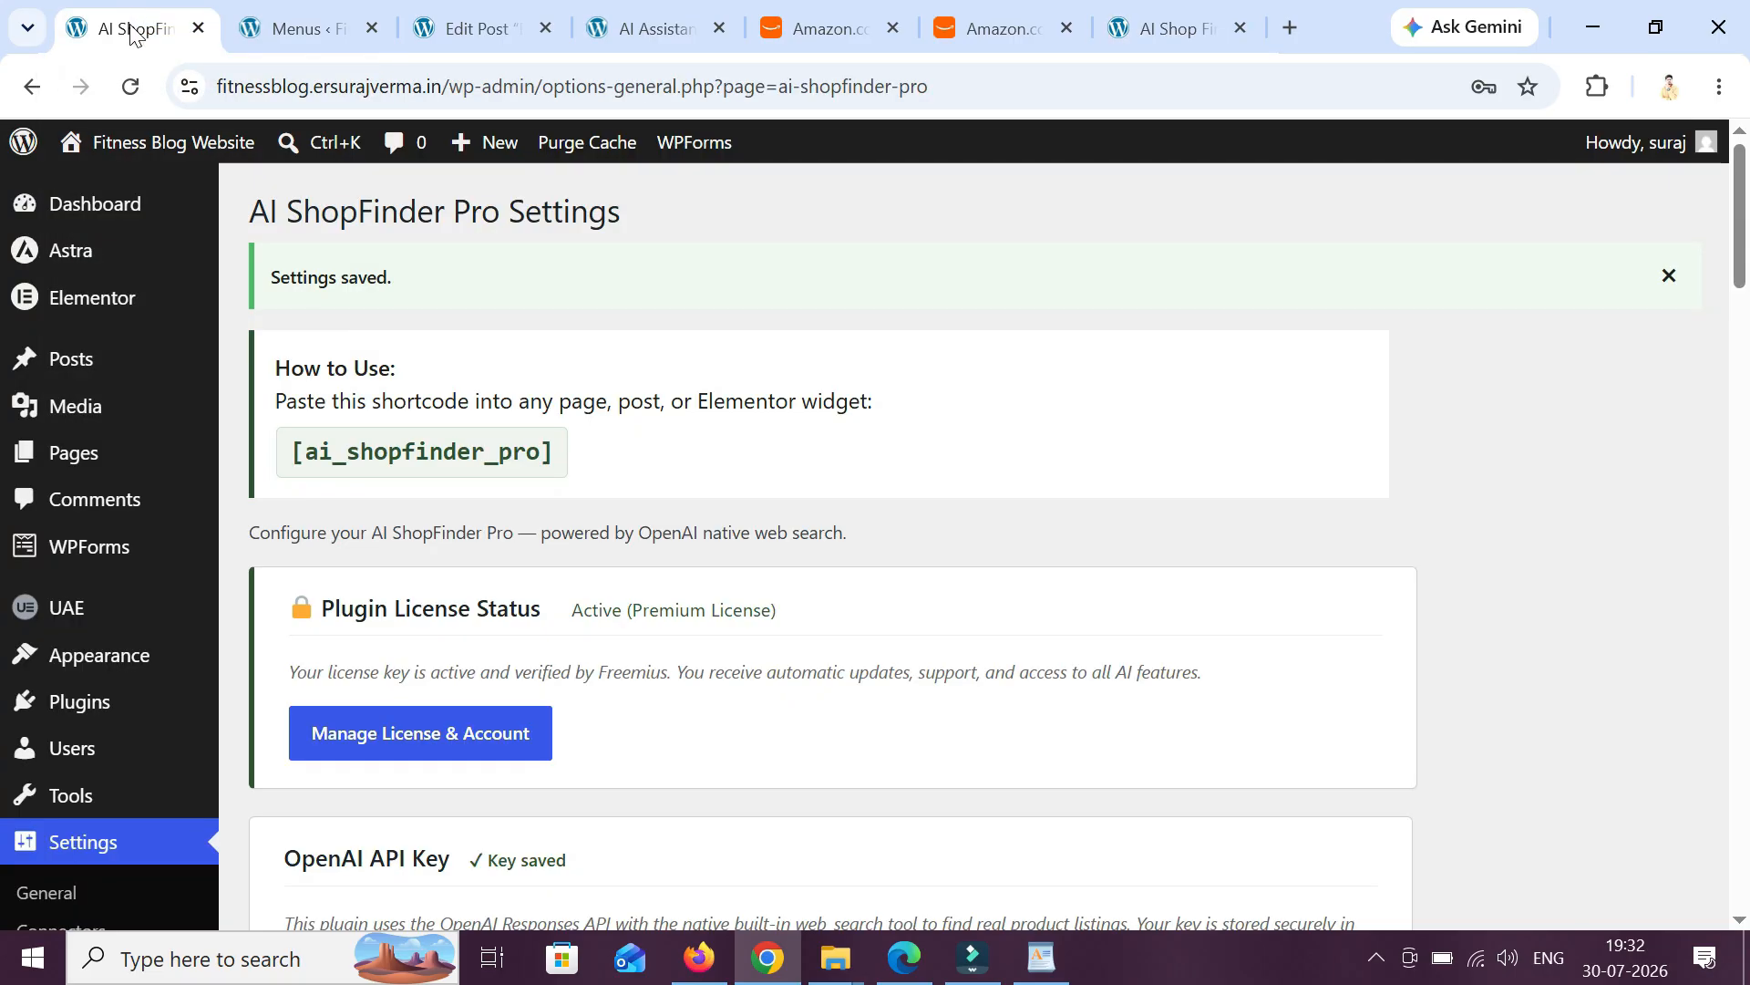
- Bring up the live AI Assistant page with its 'AI Shopping Assitant For You' headline and three suggestion chips
click(601, 25)
scroll(1173, 538, down, 6)
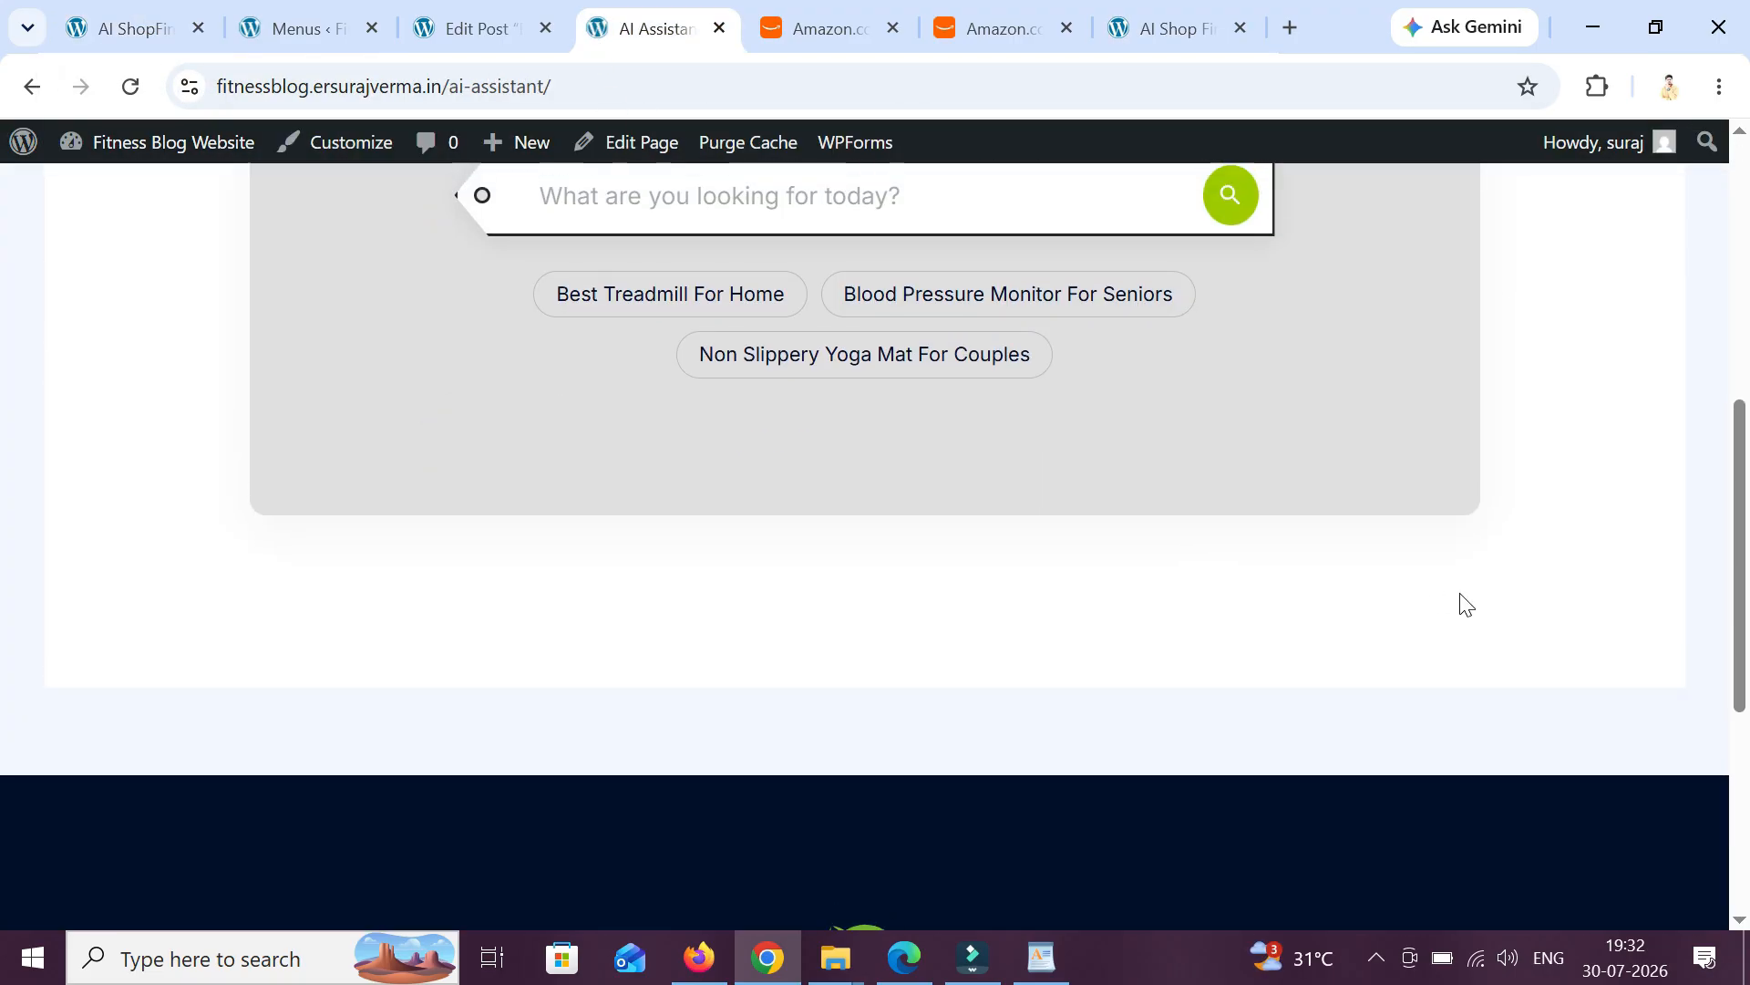
scroll(1459, 602, up, 3)
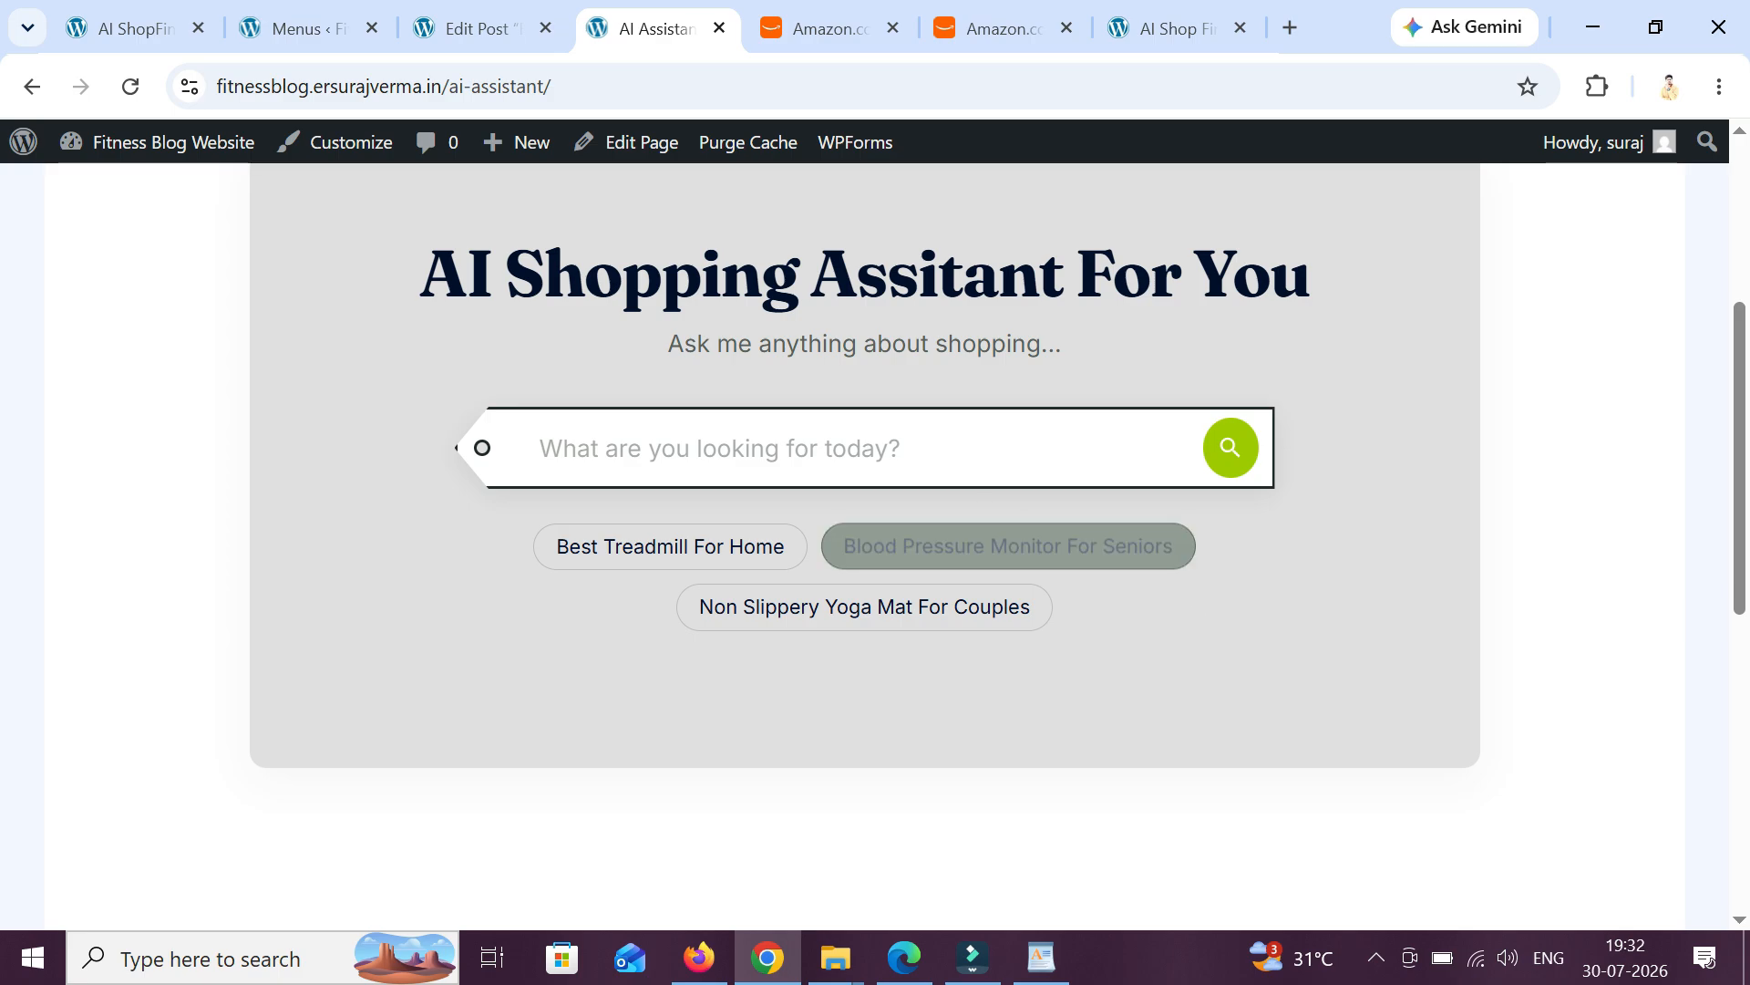